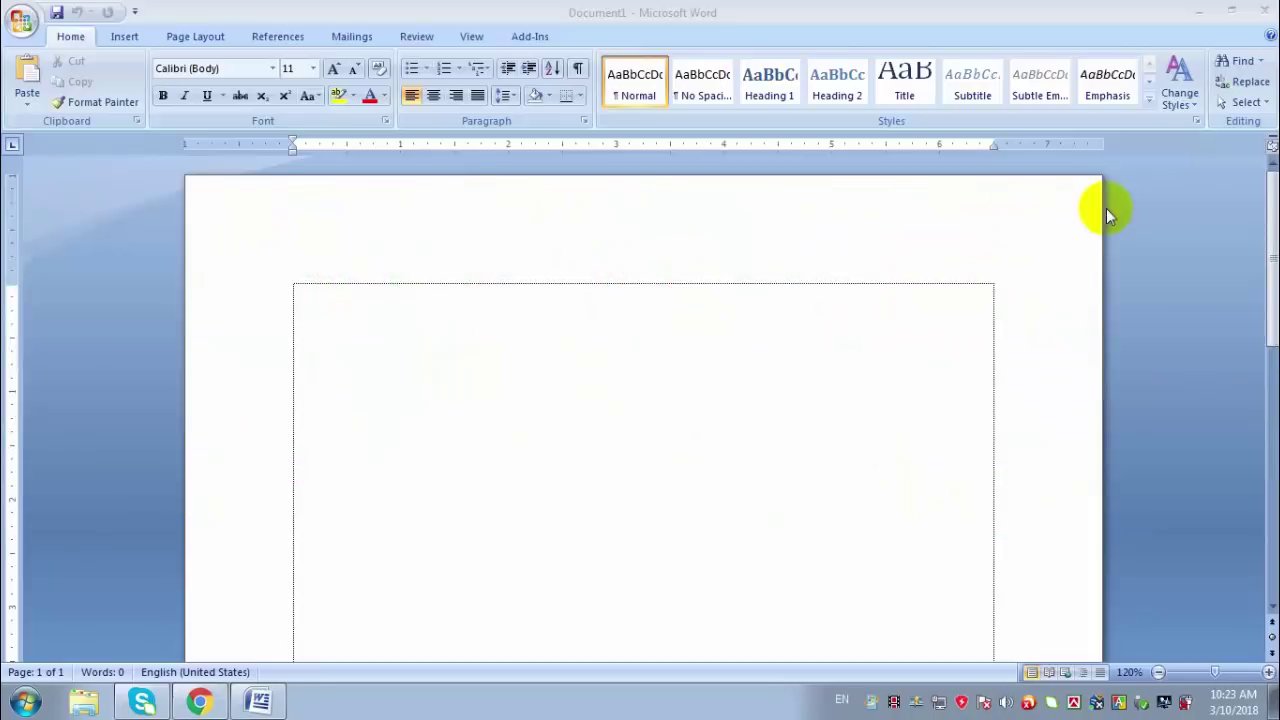
# Step: Close Word and relaunch Microsoft Office Word 2007 from Start > All Programs > Microsoft Office
pyautogui.click(1262, 10)
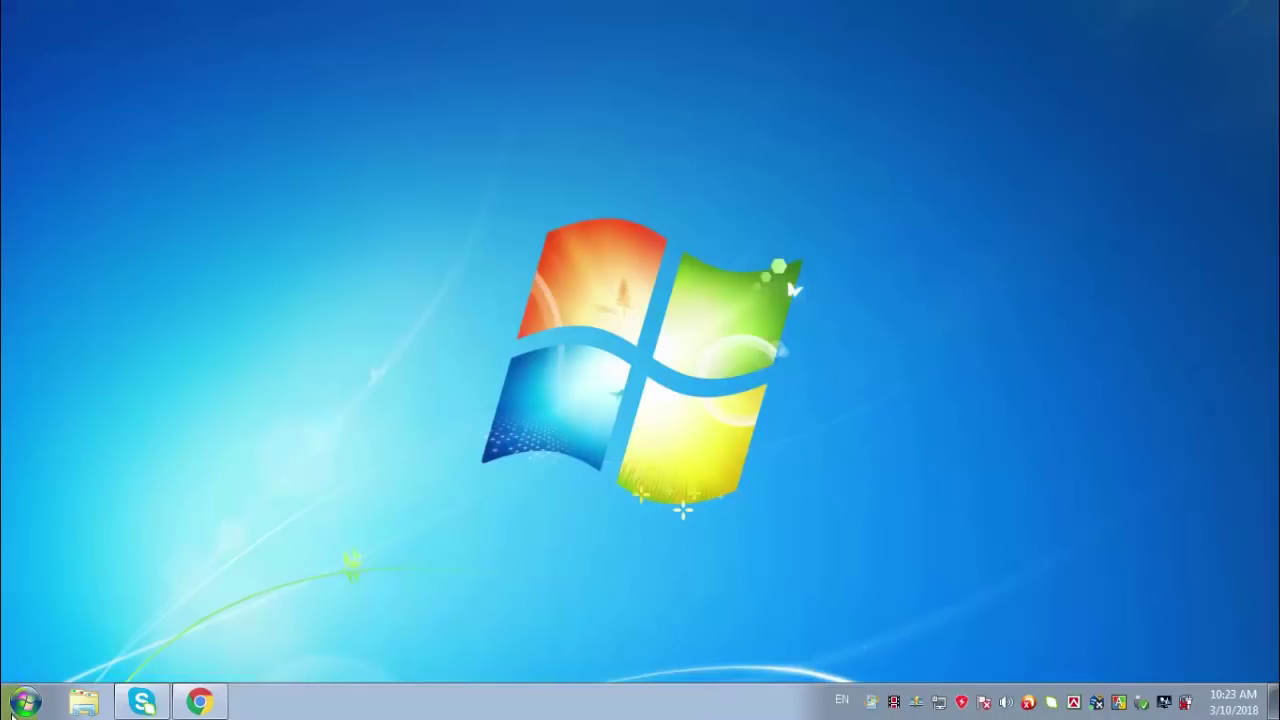
pyautogui.press('super')
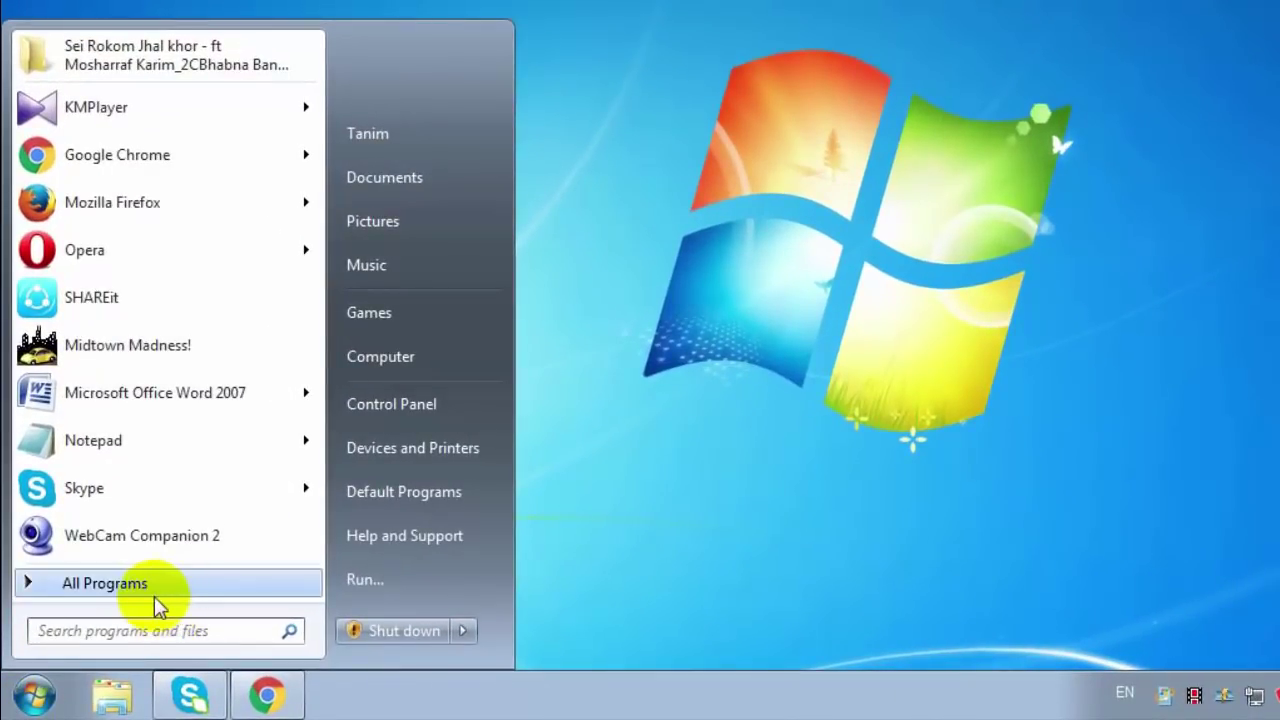
pyautogui.click(154, 596)
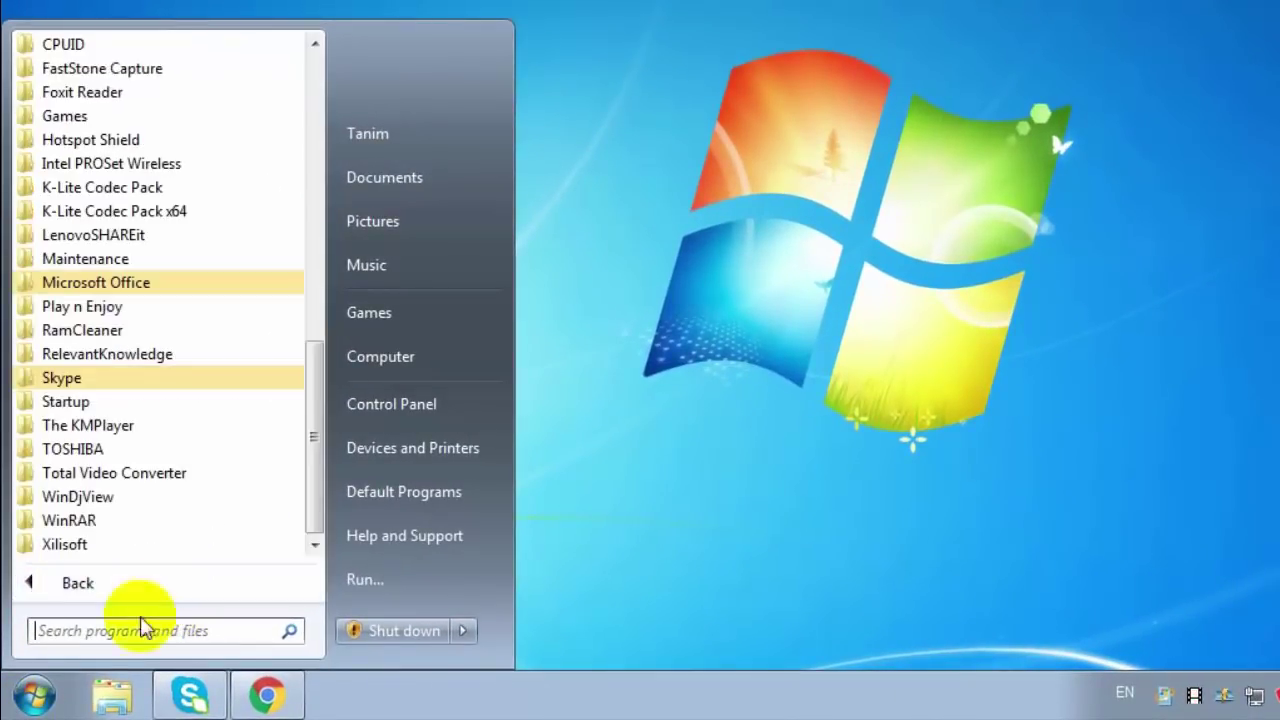
pyautogui.click(33, 708)
pyautogui.click(33, 708)
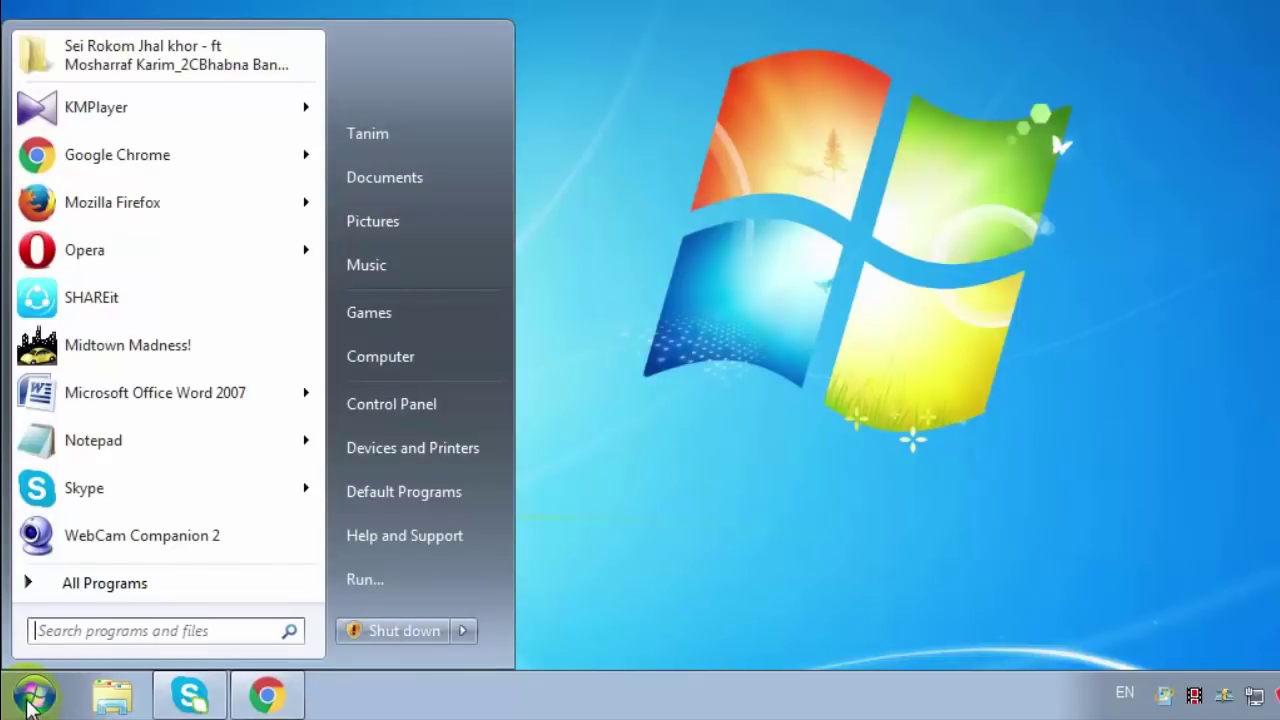
pyautogui.click(86, 588)
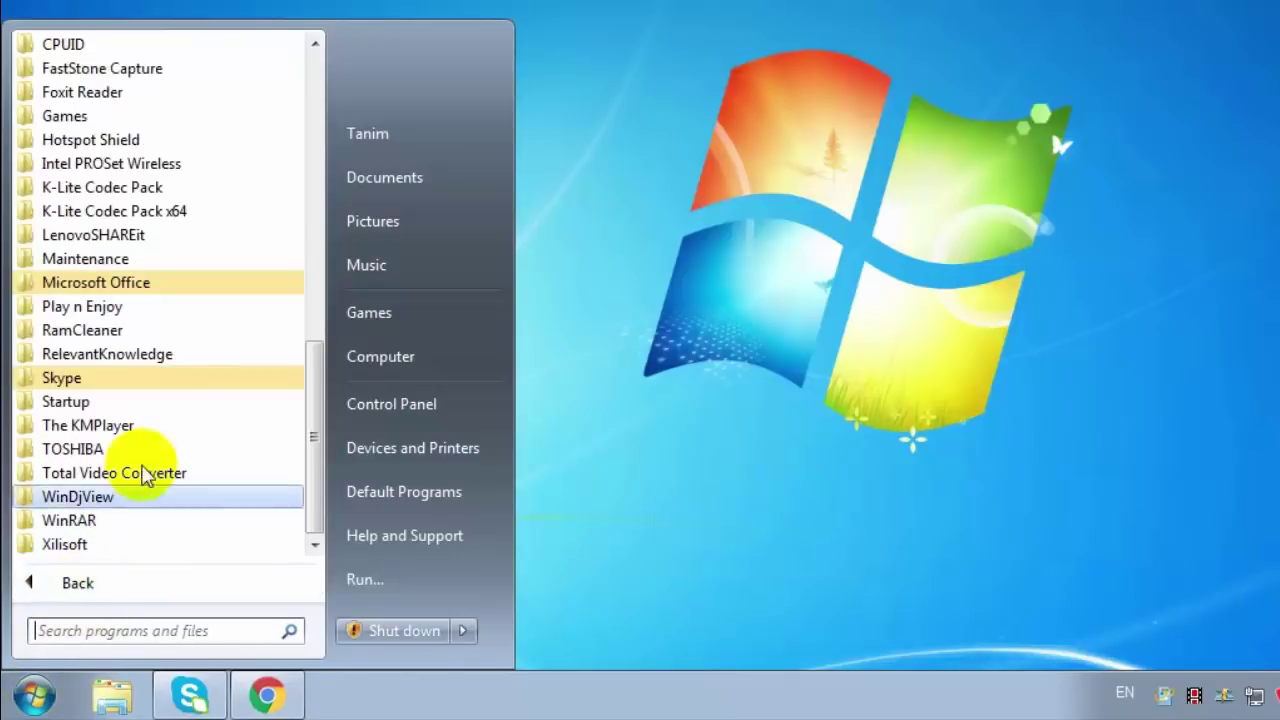
pyautogui.click(157, 285)
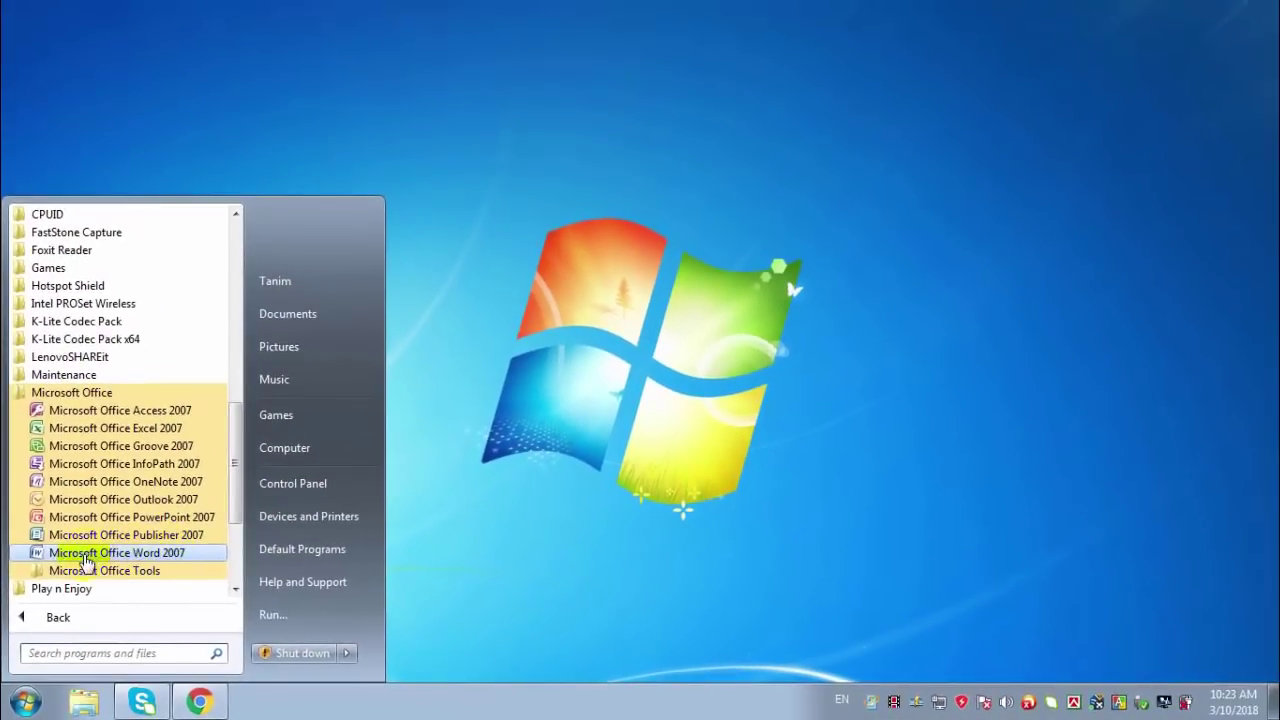
pyautogui.click(166, 557)
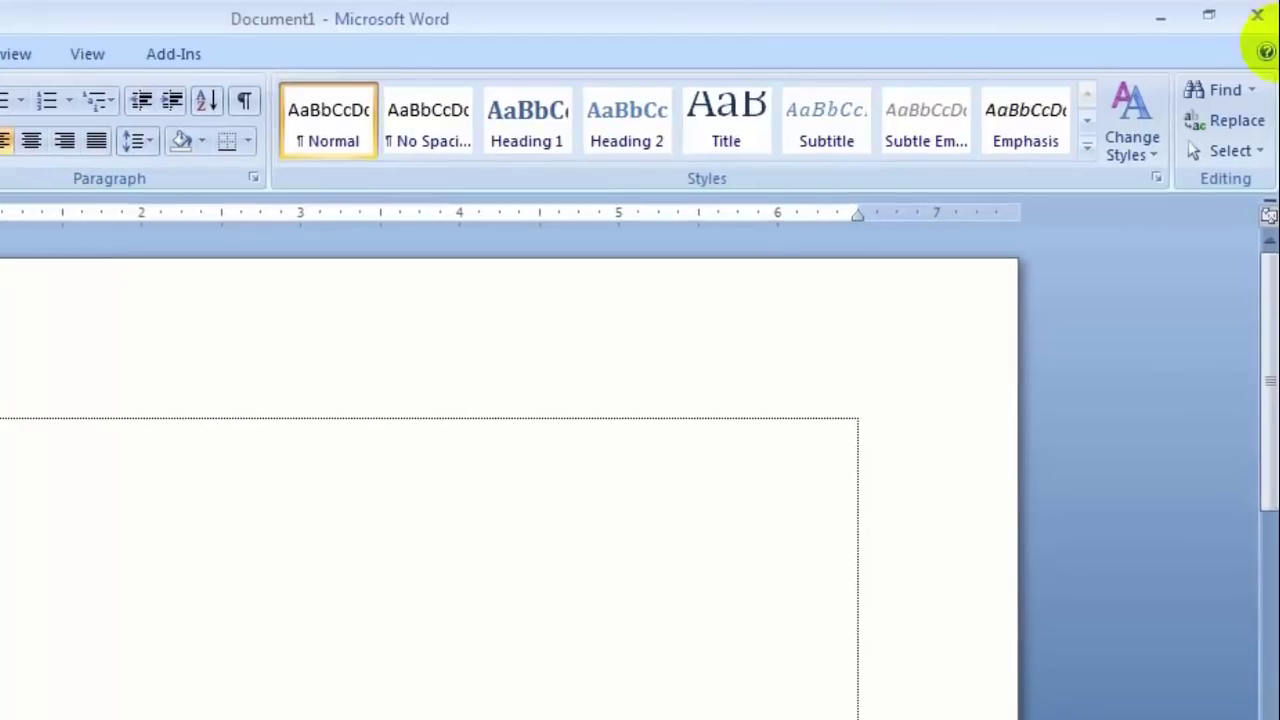
pyautogui.click(1160, 20)
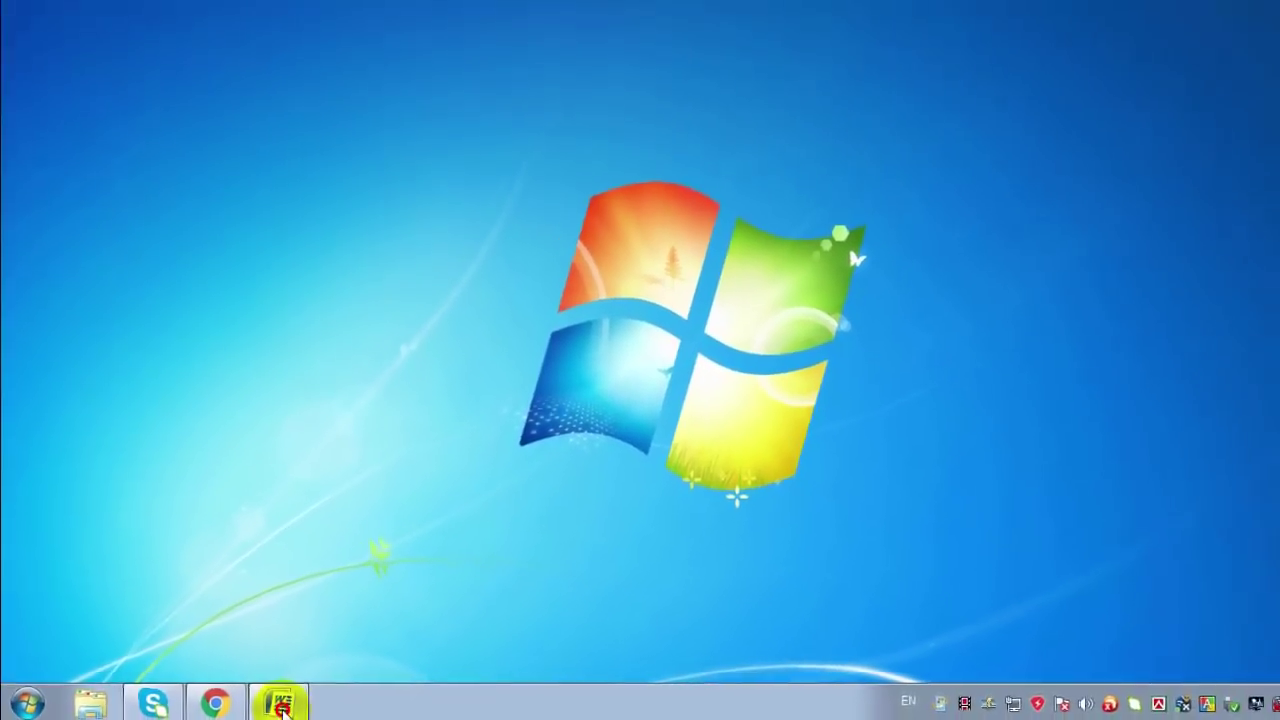
pyautogui.click(380, 705)
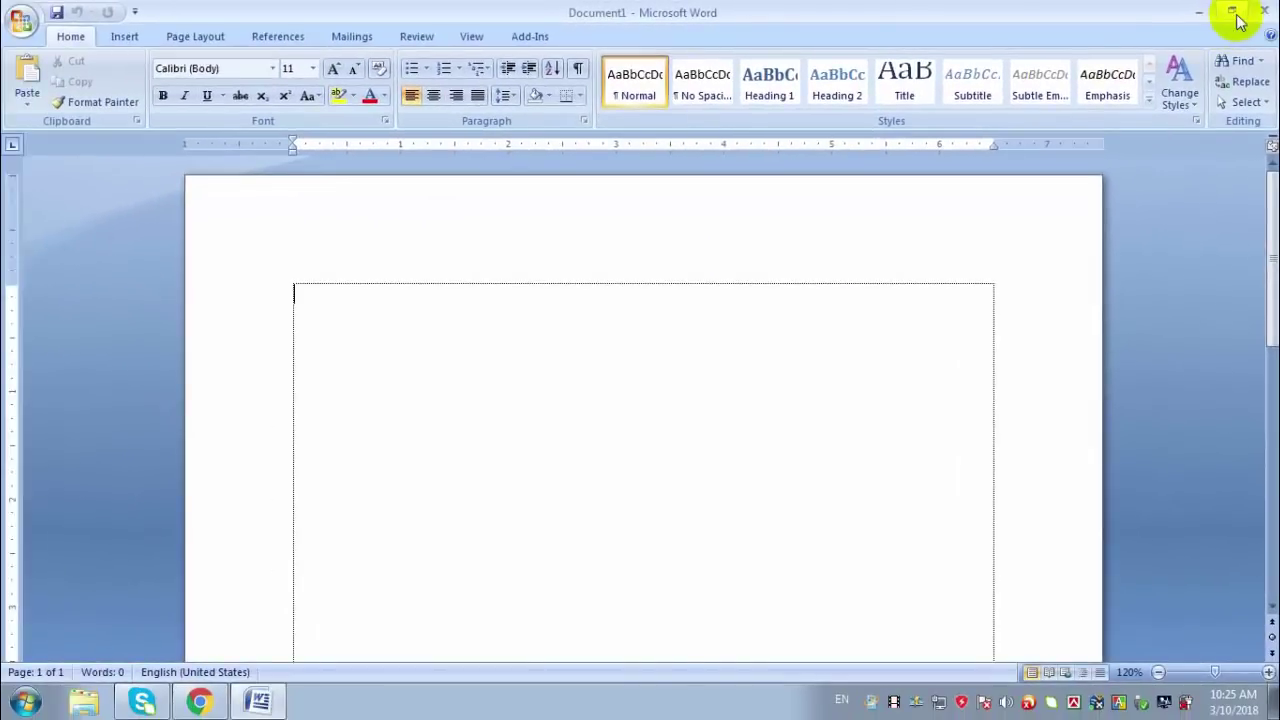
pyautogui.click(1230, 14)
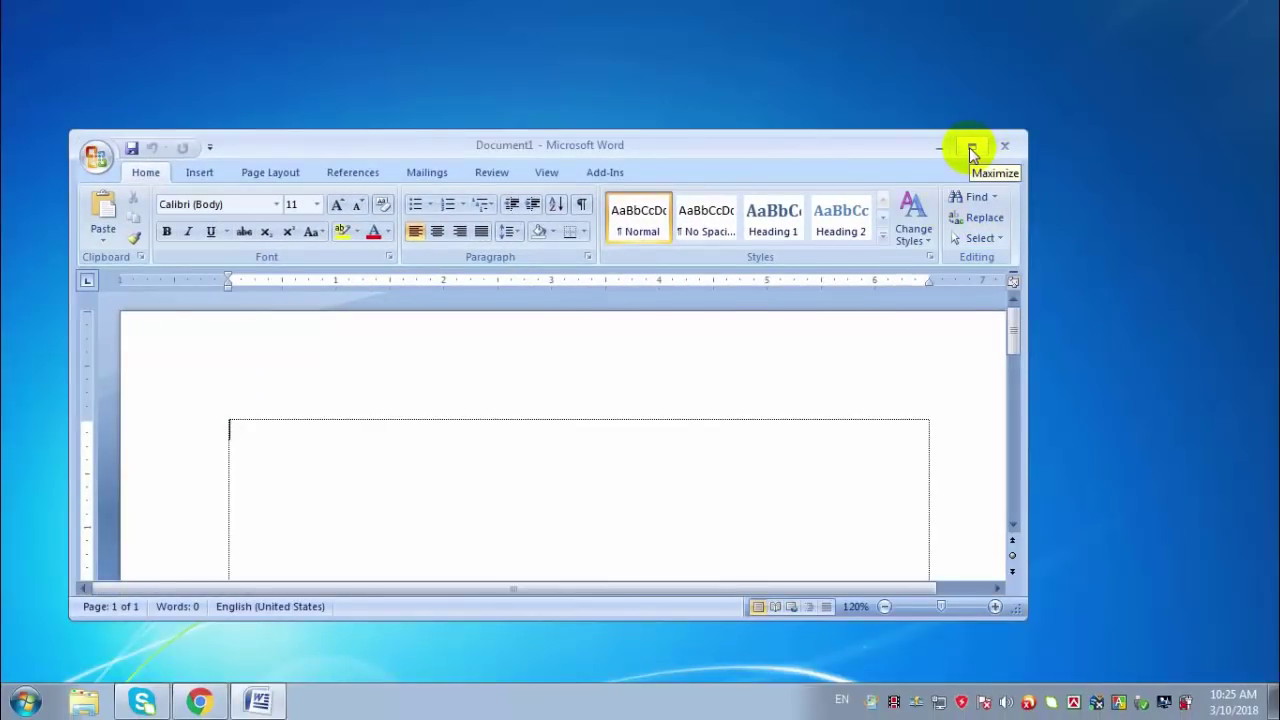
pyautogui.click(971, 150)
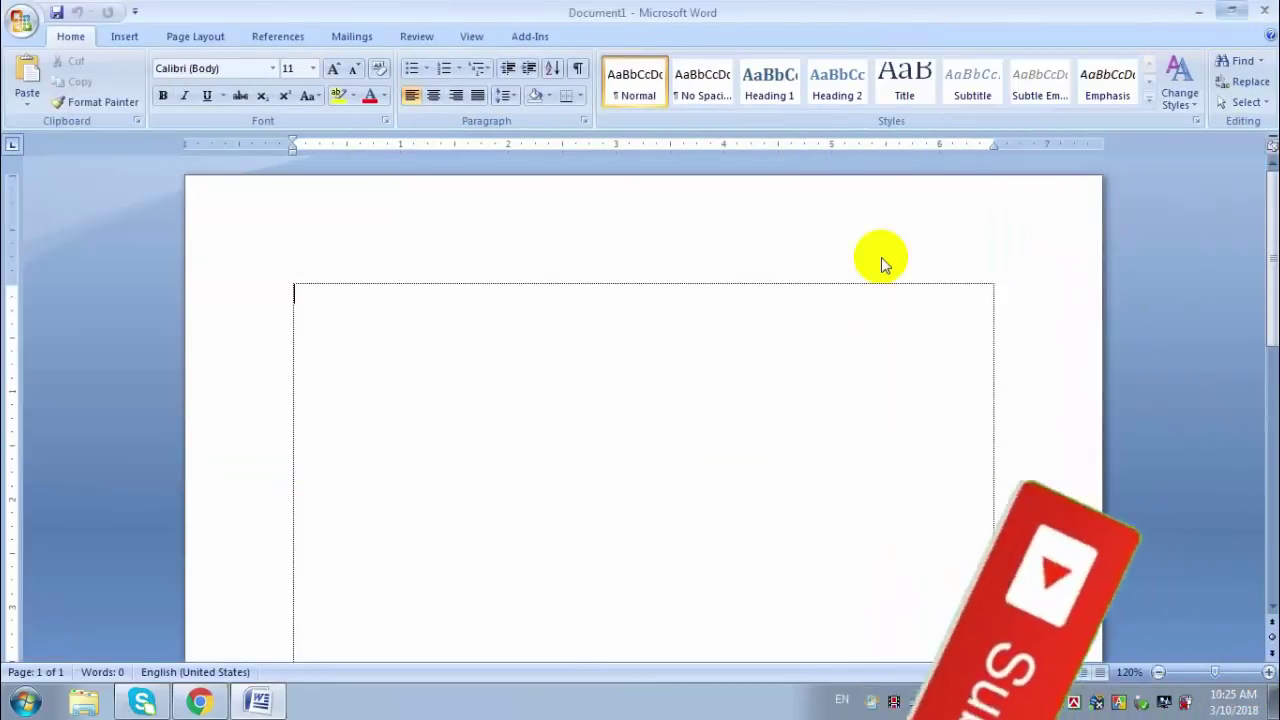
pyautogui.press('super+Down')
pyautogui.moveTo(843, 154); pyautogui.dragTo(820, 94)
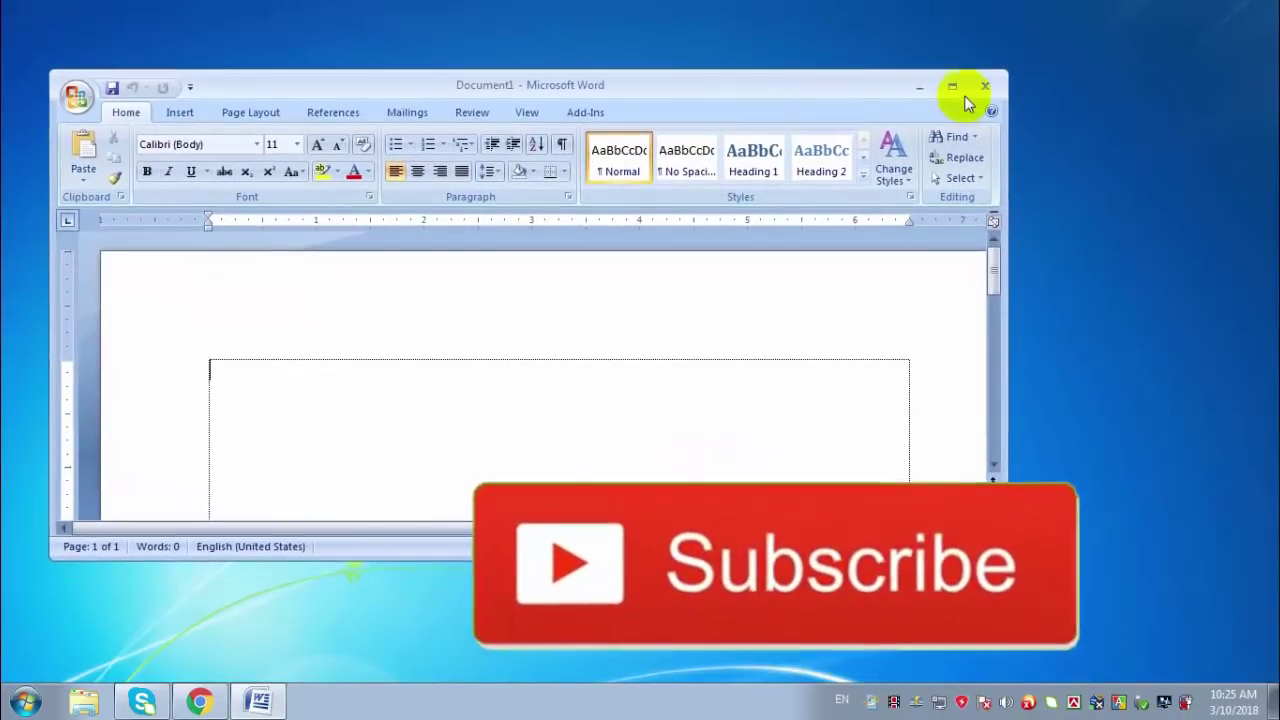
pyautogui.press('super+Up')
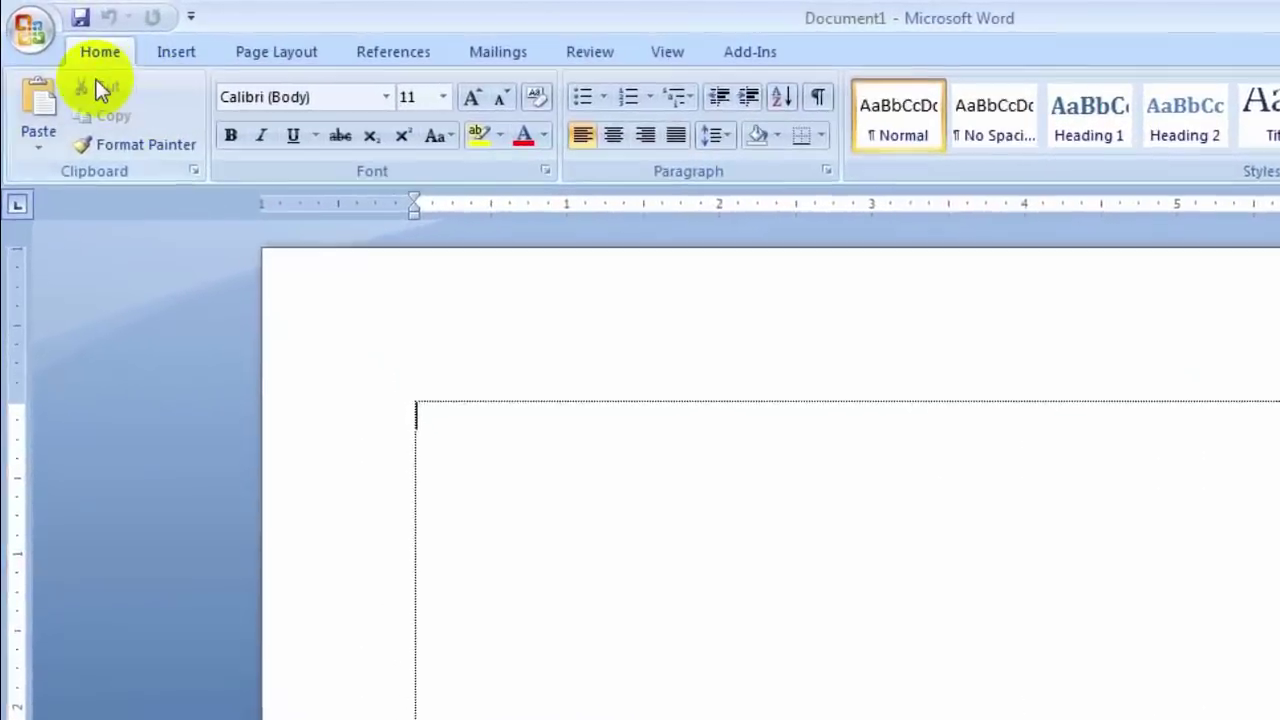
pyautogui.click(180, 55)
pyautogui.click(100, 52)
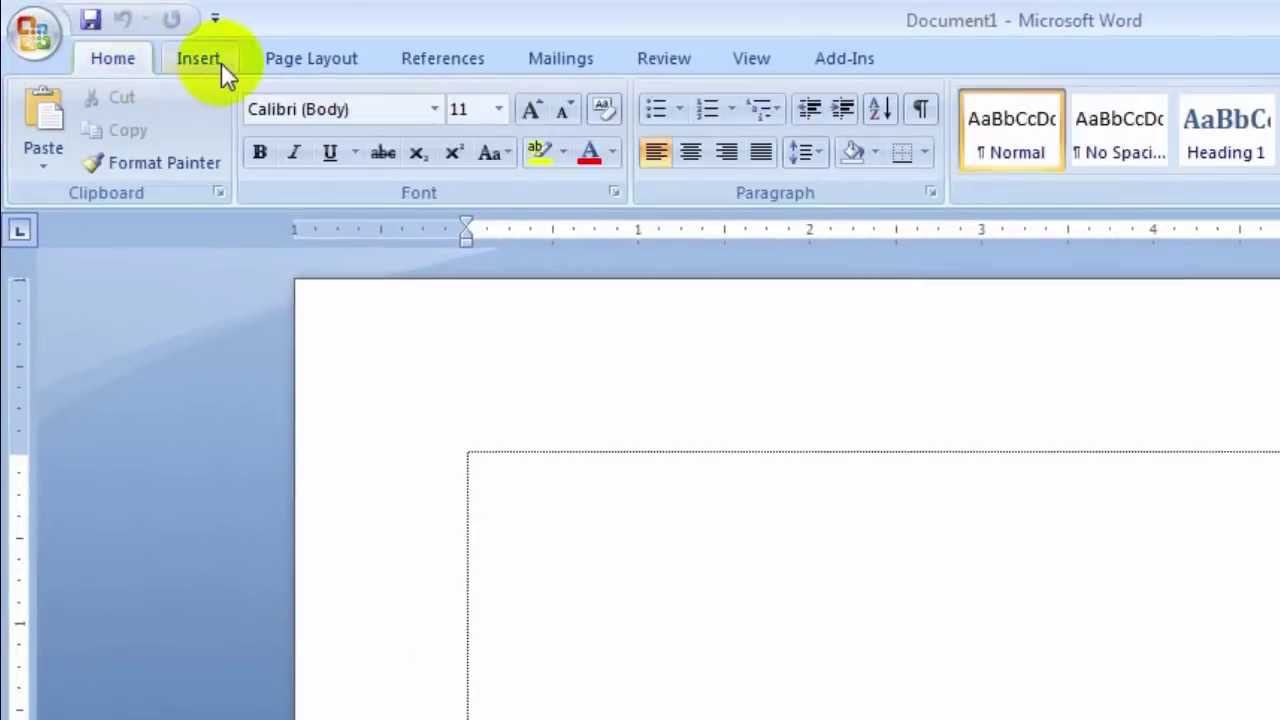
pyautogui.click(192, 55)
pyautogui.click(366, 57)
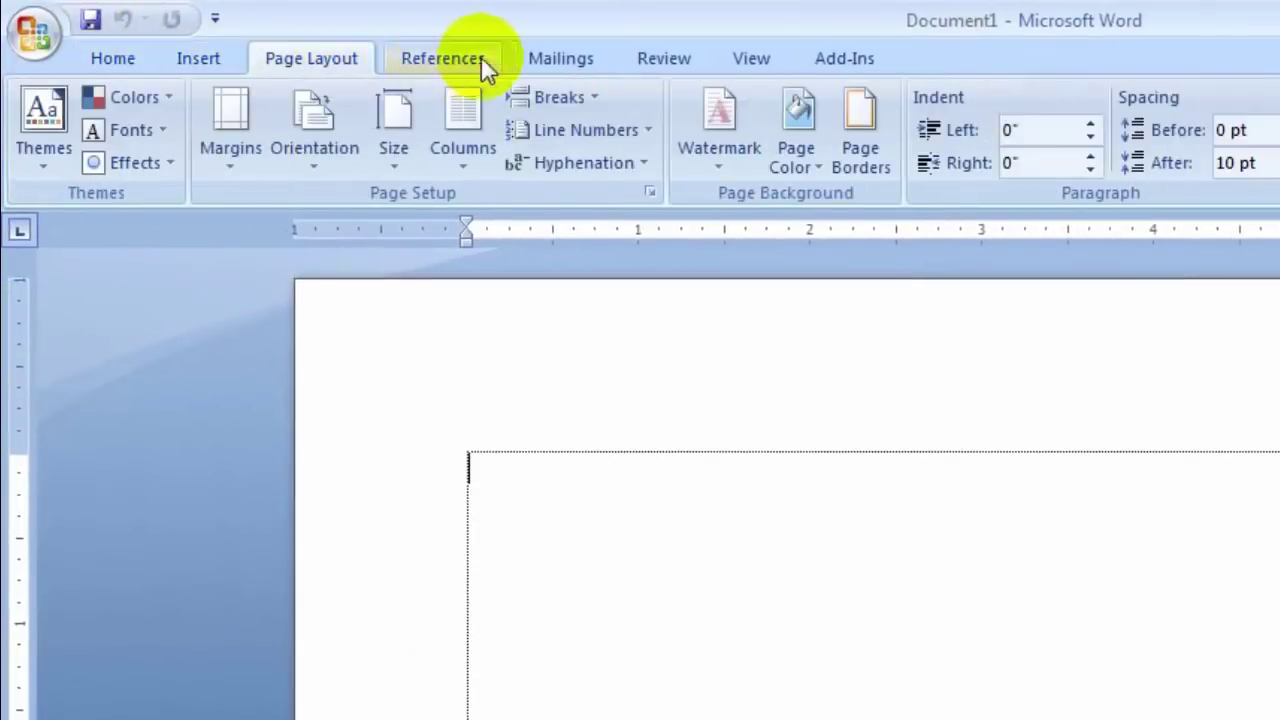
pyautogui.click(588, 57)
pyautogui.click(691, 55)
pyautogui.click(800, 55)
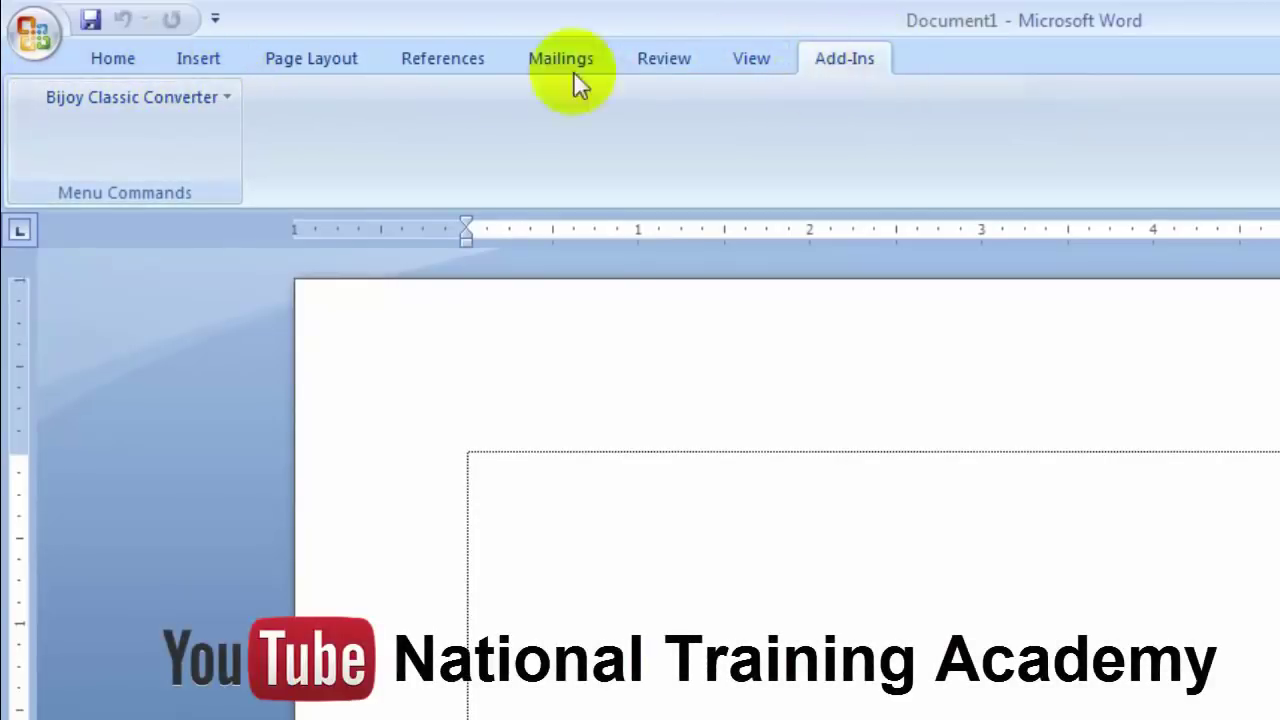
pyautogui.click(112, 62)
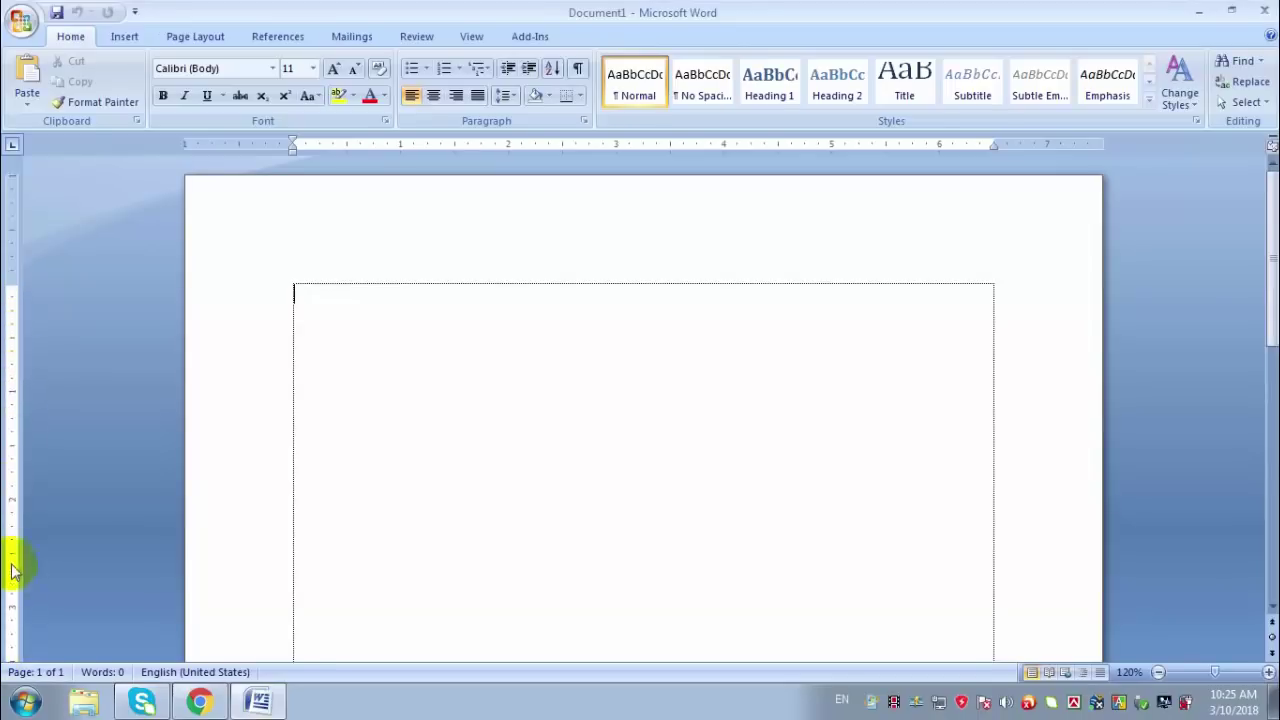
pyautogui.click(434, 203)
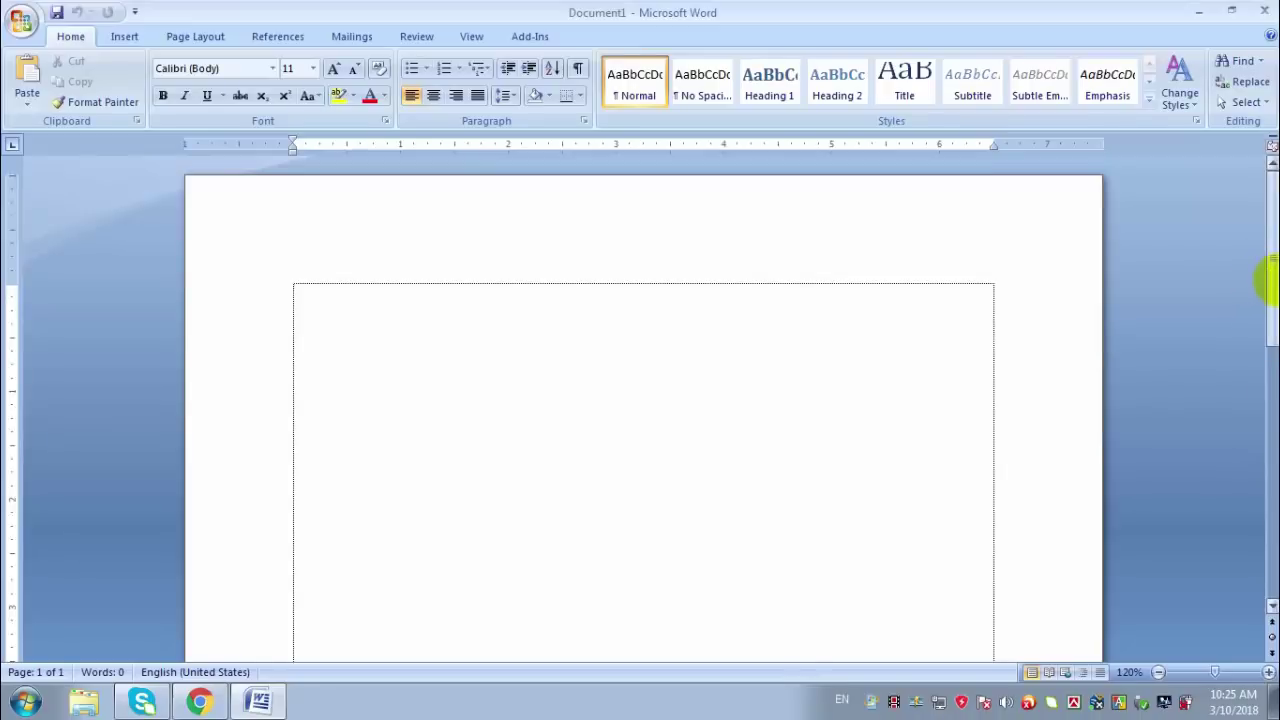
pyautogui.moveTo(1274, 240); pyautogui.dragTo(1273, 185)
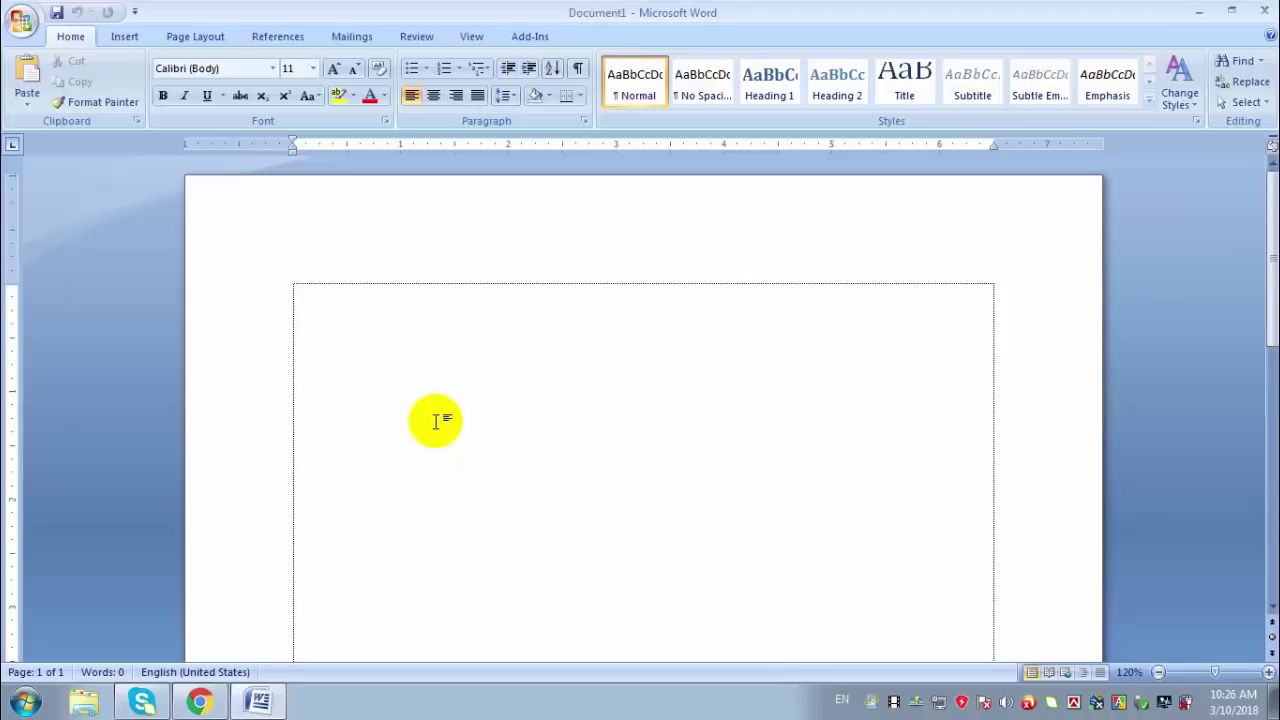
pyautogui.scroll(-1, 433, 470)
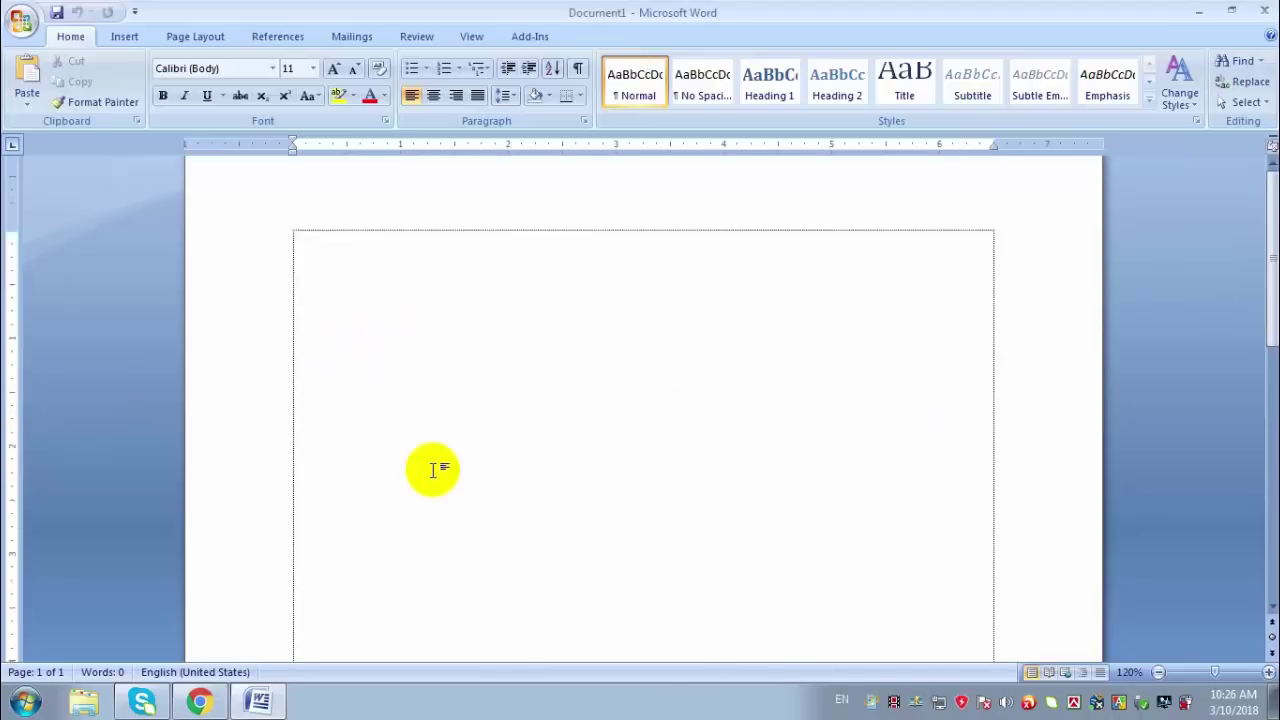
pyautogui.scroll(-3, 380, 600)
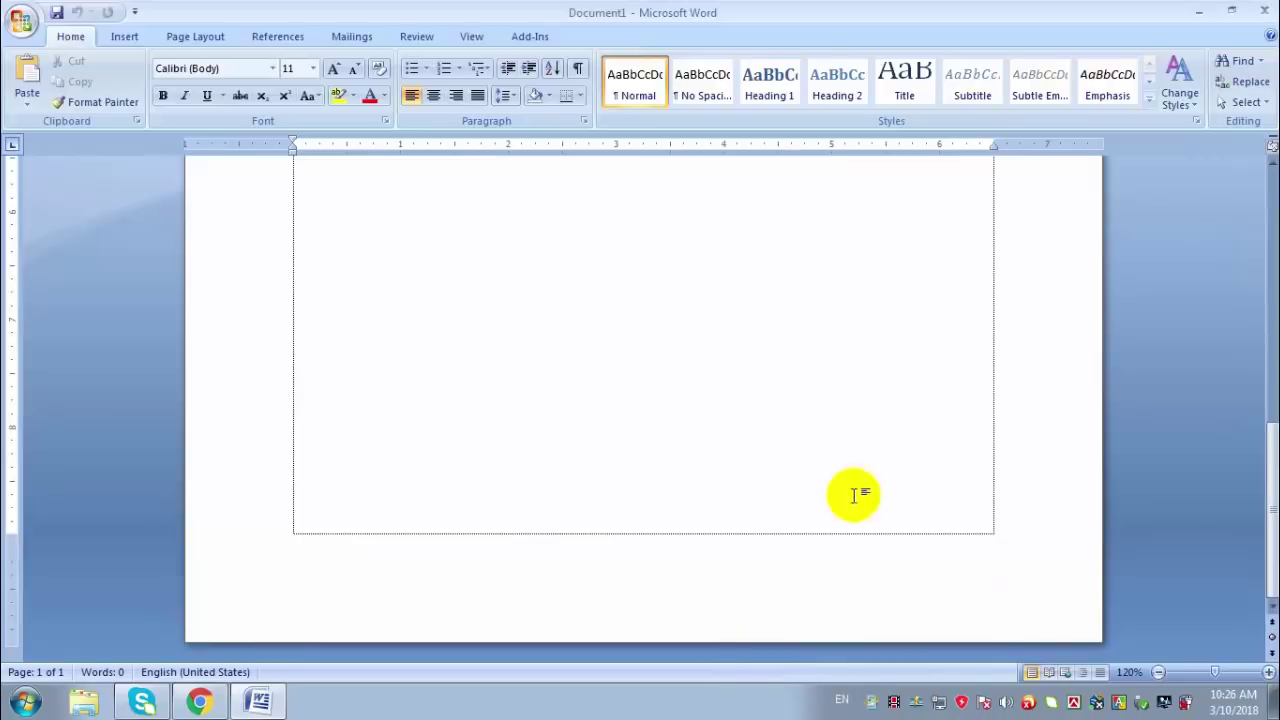
pyautogui.scroll(10, 790, 475)
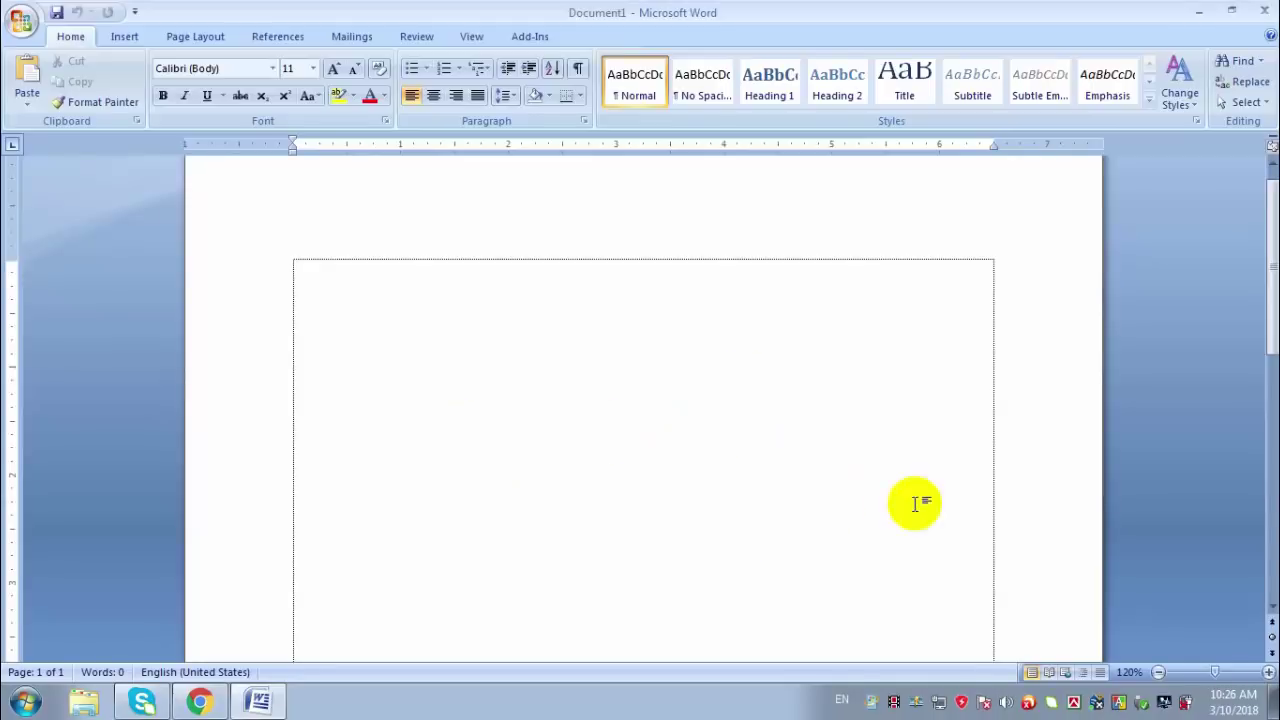
pyautogui.scroll(-2, 814, 463)
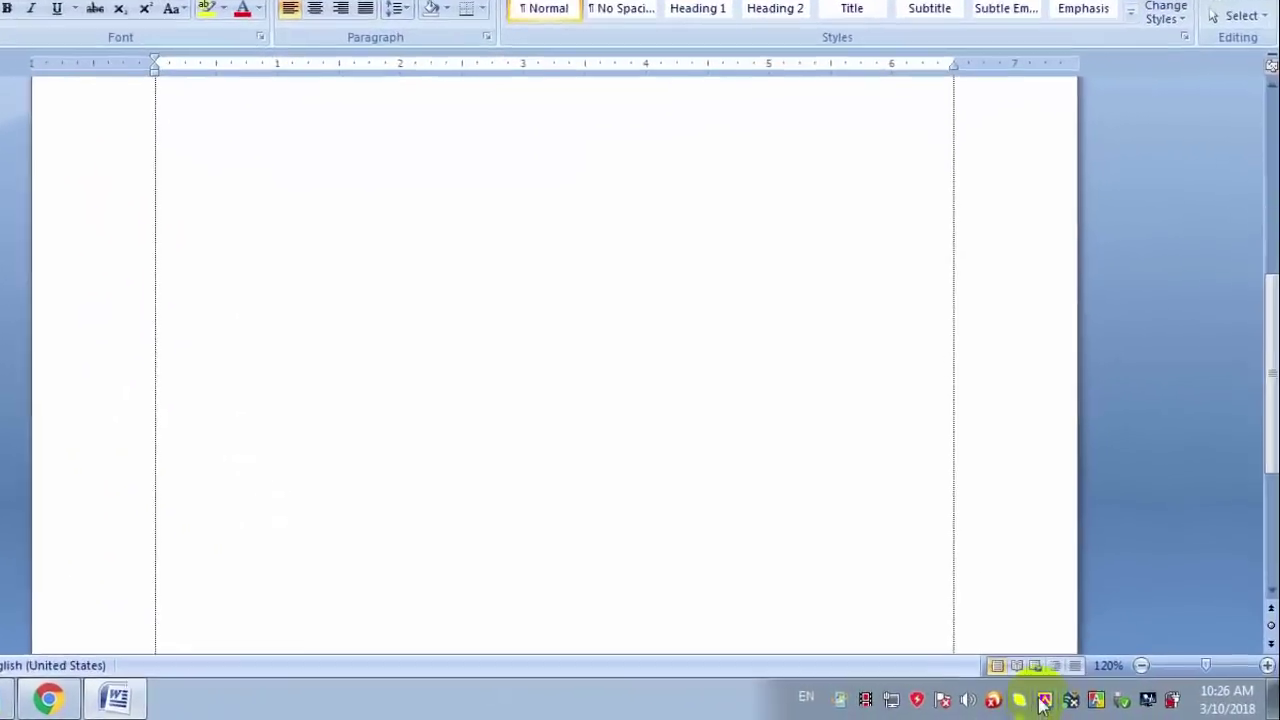
pyautogui.click(1027, 653)
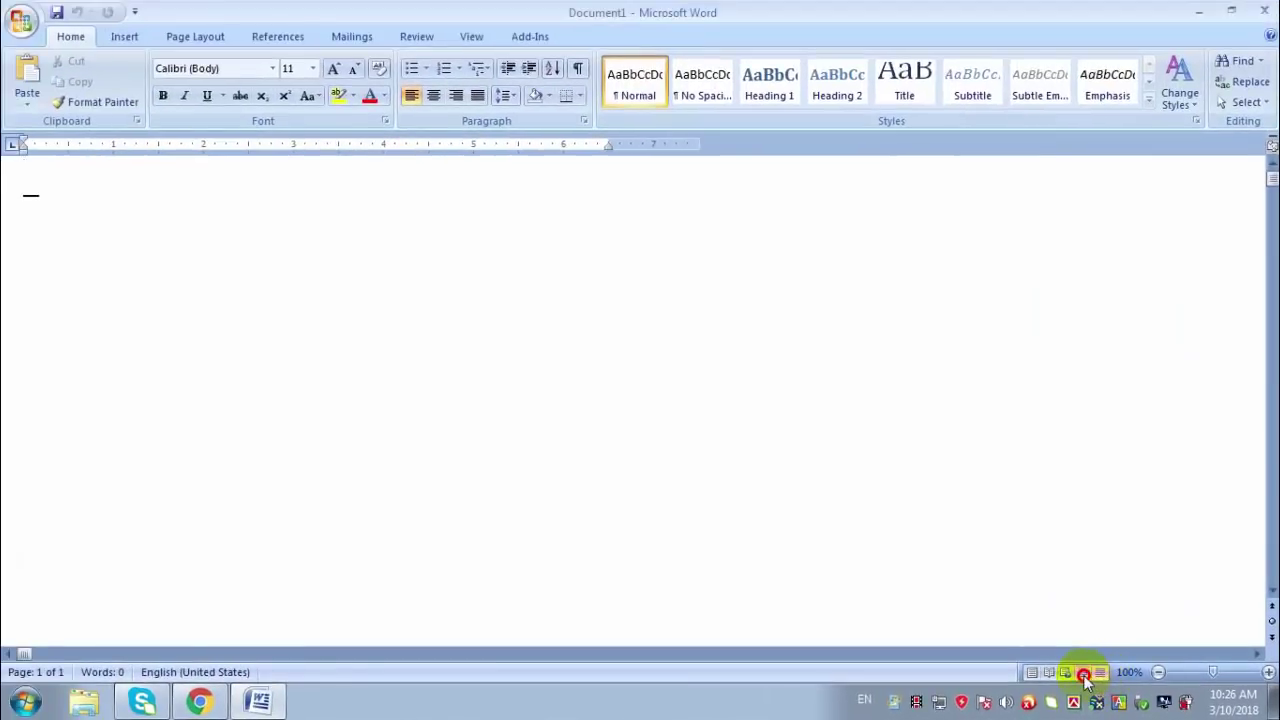
pyautogui.click(1083, 673)
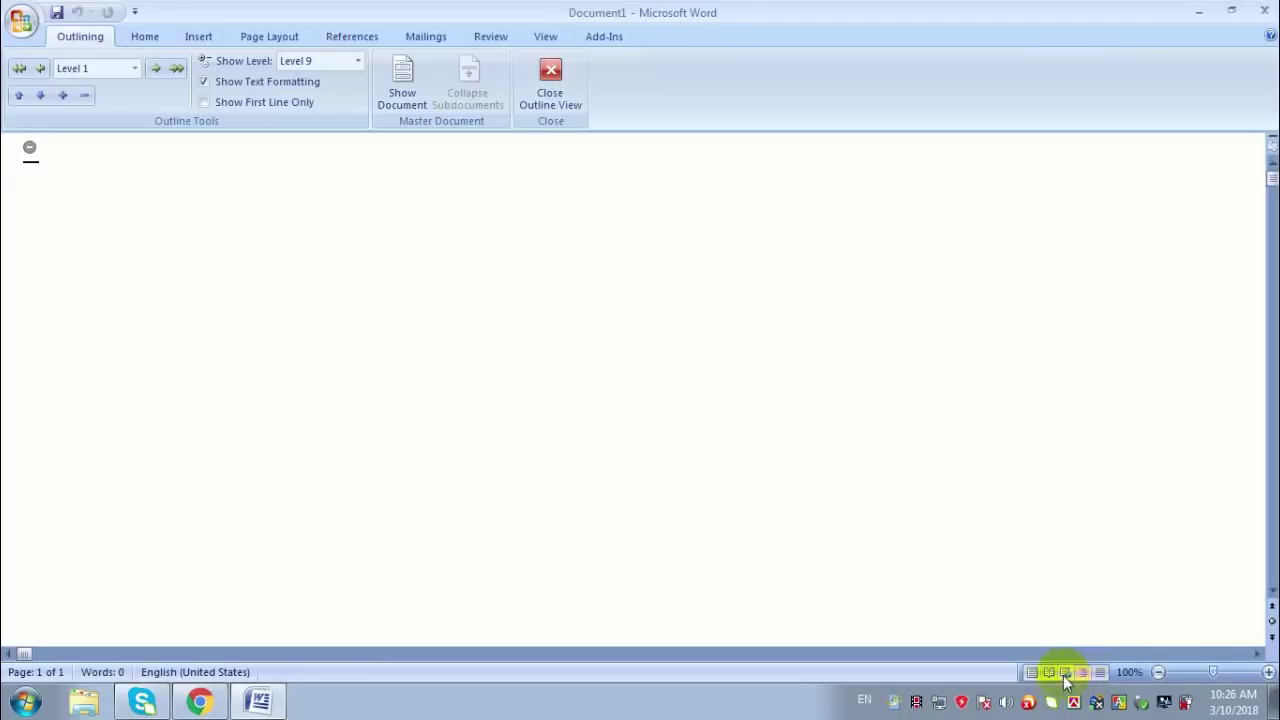
pyautogui.click(1032, 672)
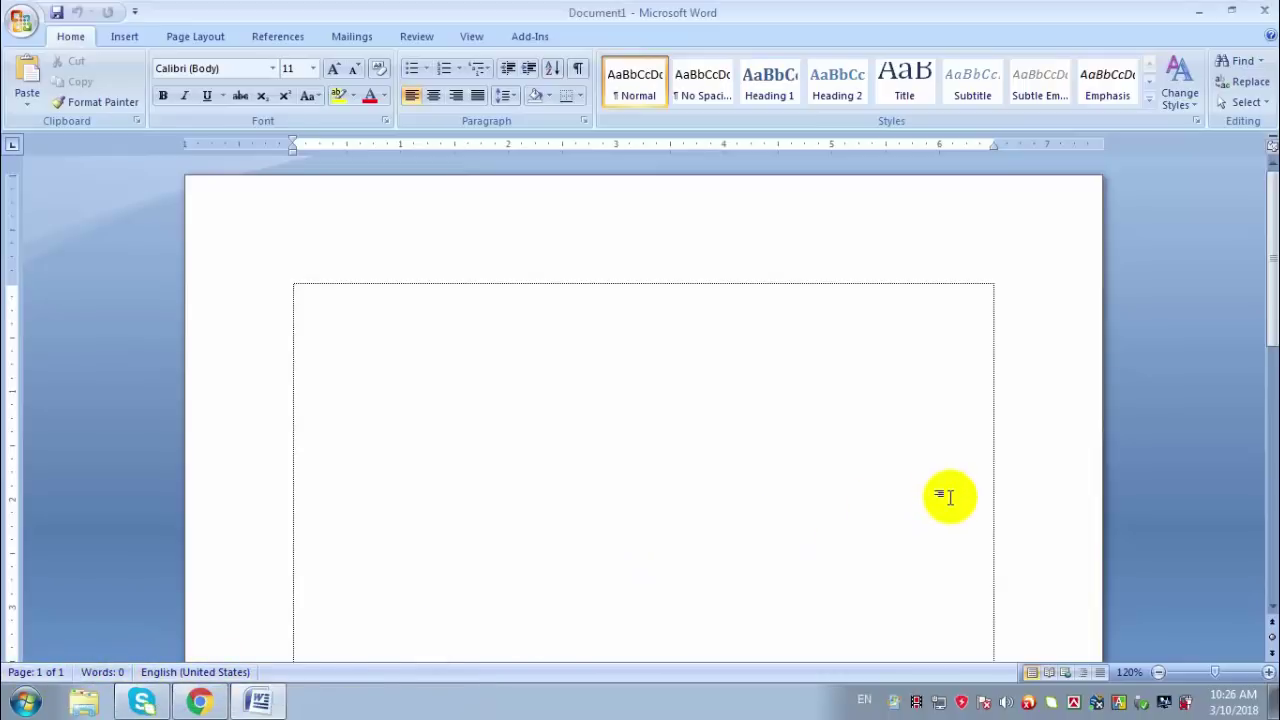
# Step: Zoom the blank page out step by step to 50%
pyautogui.scroll(-3, 1090, 490)
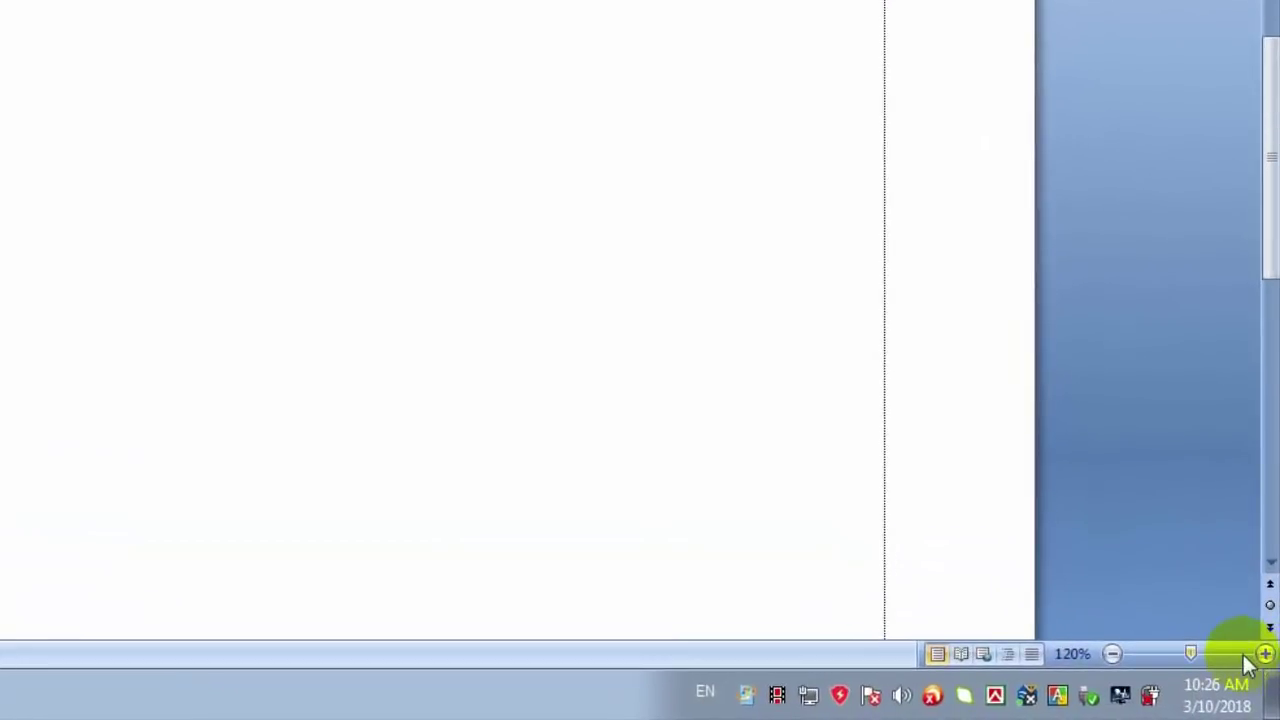
pyautogui.click(1113, 653)
pyautogui.click(1113, 653)
pyautogui.click(1113, 653)
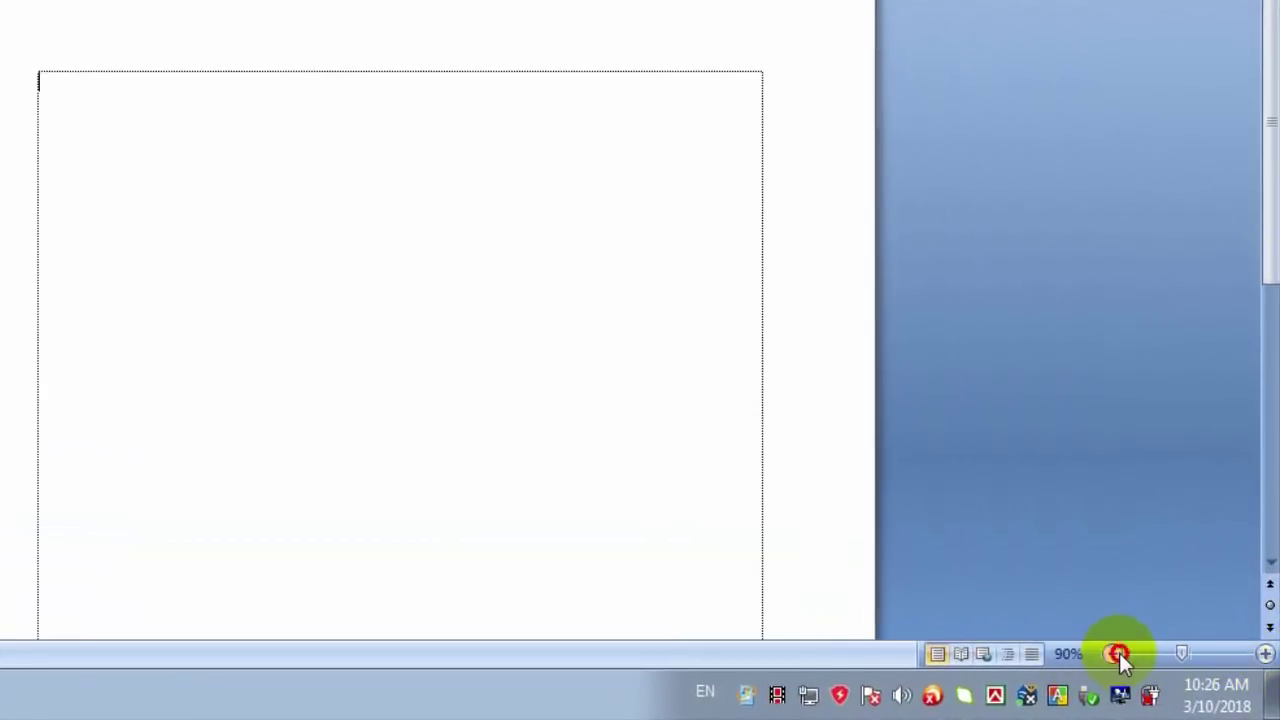
pyautogui.click(1113, 653)
pyautogui.click(1113, 653)
pyautogui.click(1117, 654)
pyautogui.click(1117, 654)
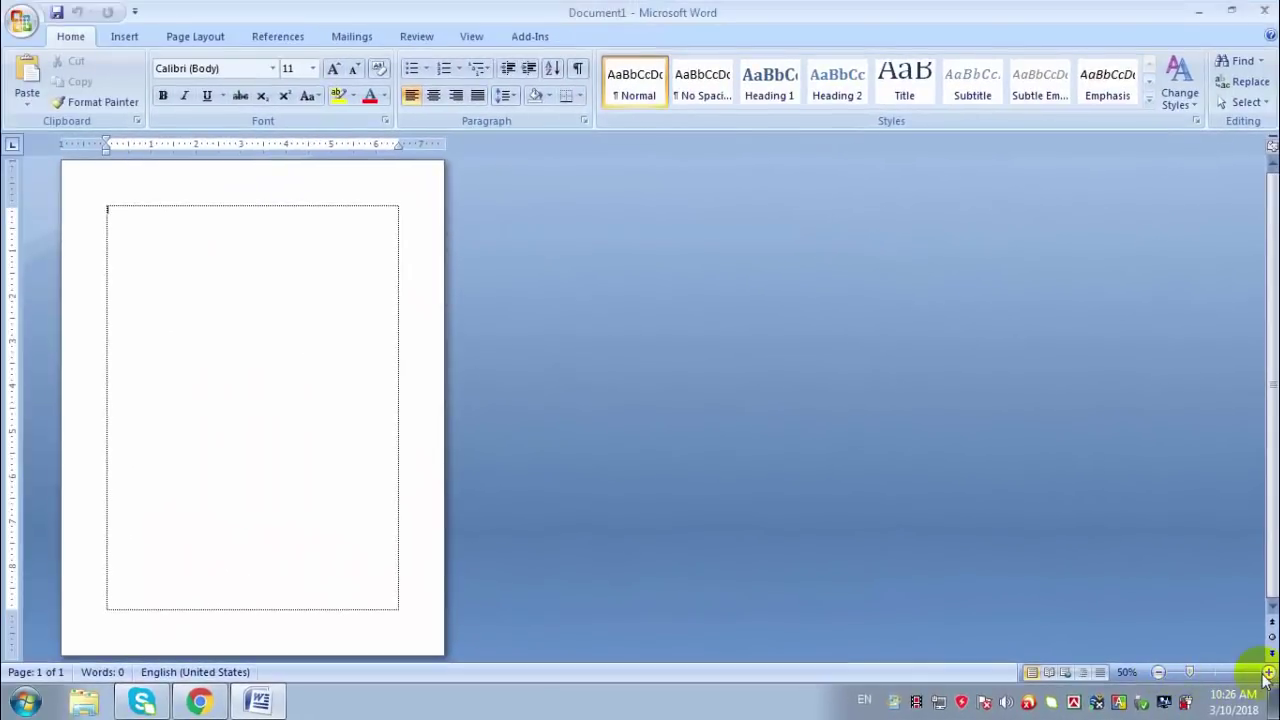
# Step: Zoom back in past 100% to 160%
pyautogui.click(1266, 673)
pyautogui.click(1266, 673)
pyautogui.click(1266, 673)
pyautogui.click(1266, 673)
pyautogui.click(1266, 673)
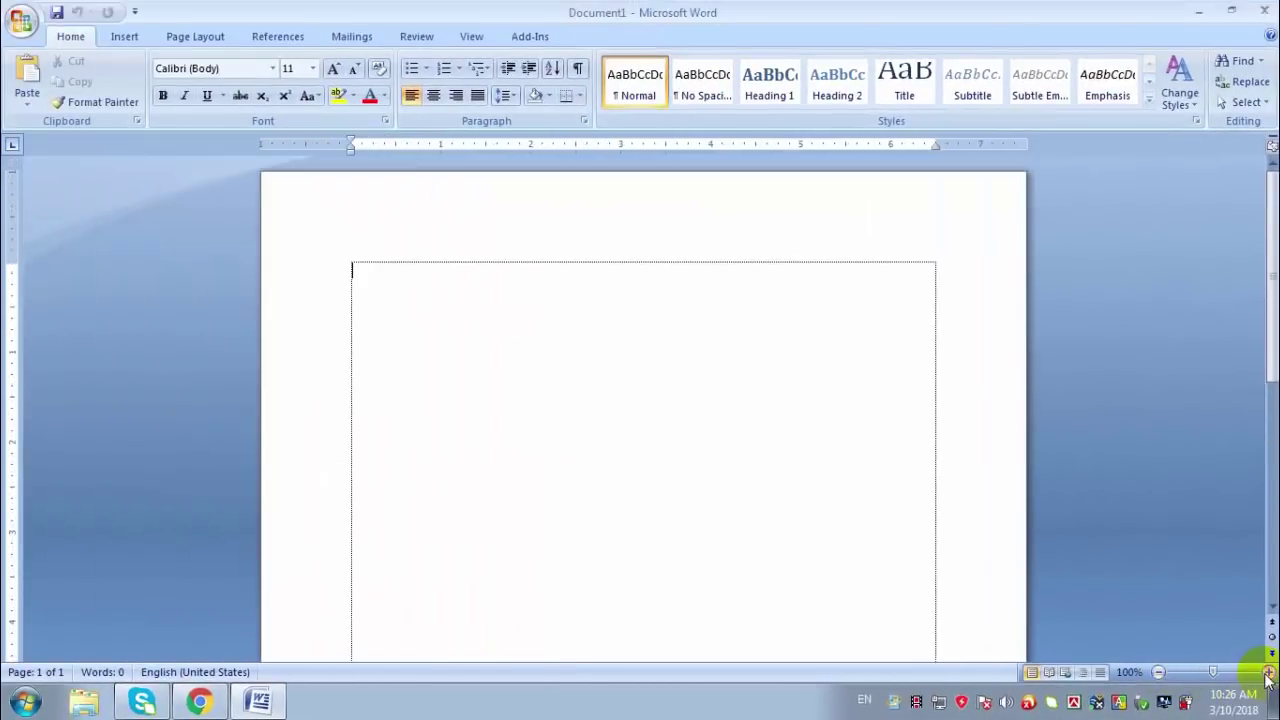
pyautogui.click(1266, 673)
pyautogui.click(1266, 673)
pyautogui.click(1266, 673)
pyautogui.click(1266, 673)
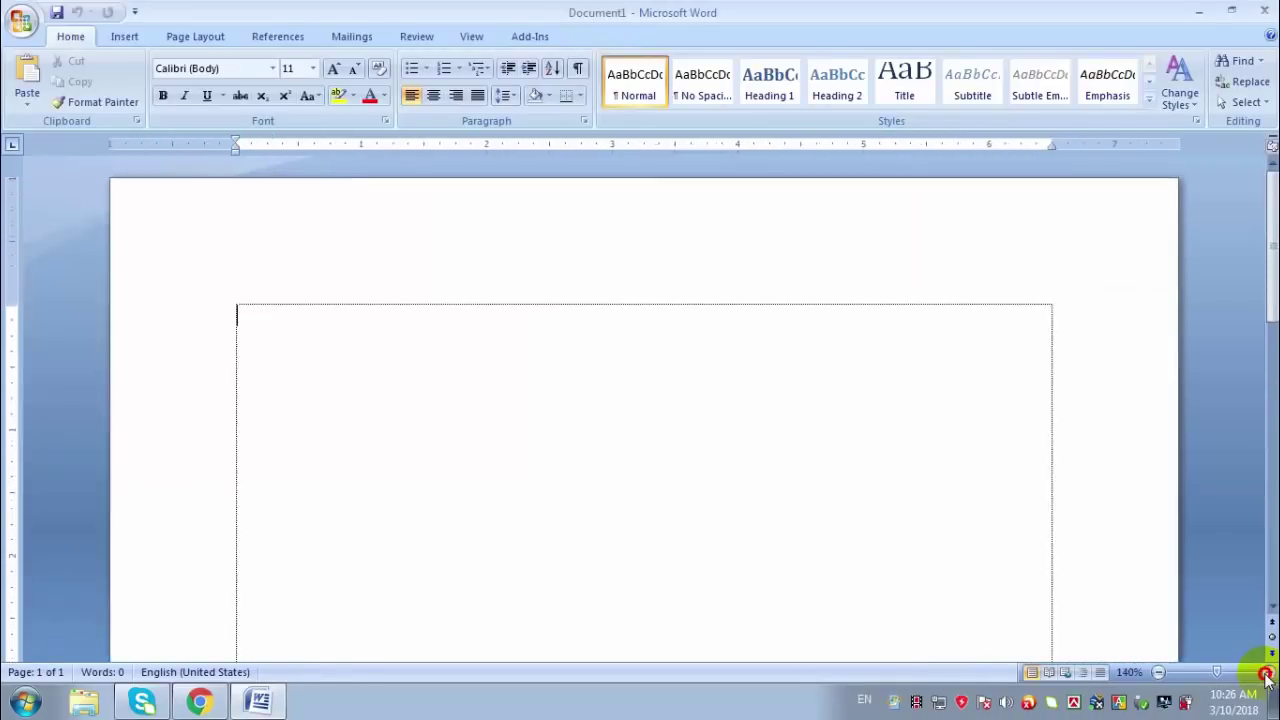
pyautogui.click(1266, 673)
pyautogui.click(1266, 673)
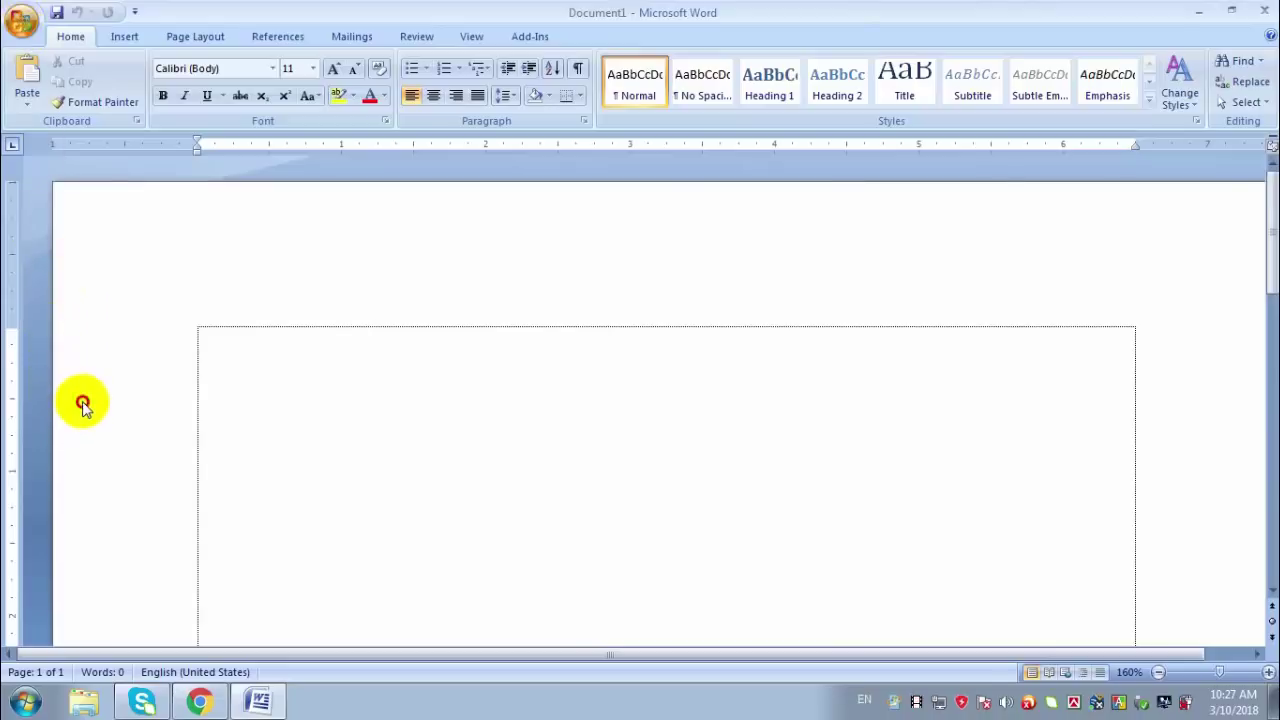
# Step: Close Document1 and create a new blank document from the Office Button's New command
pyautogui.hotkey('ctrl', 'w')
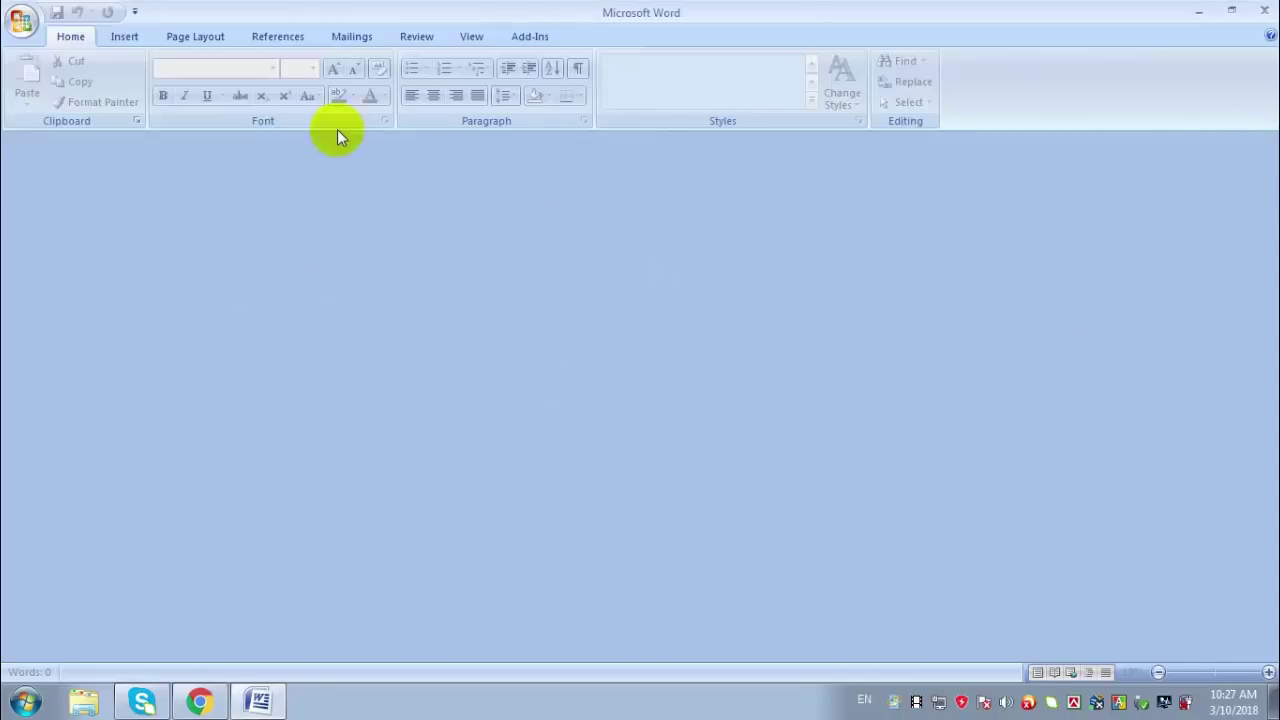
pyautogui.click(22, 24)
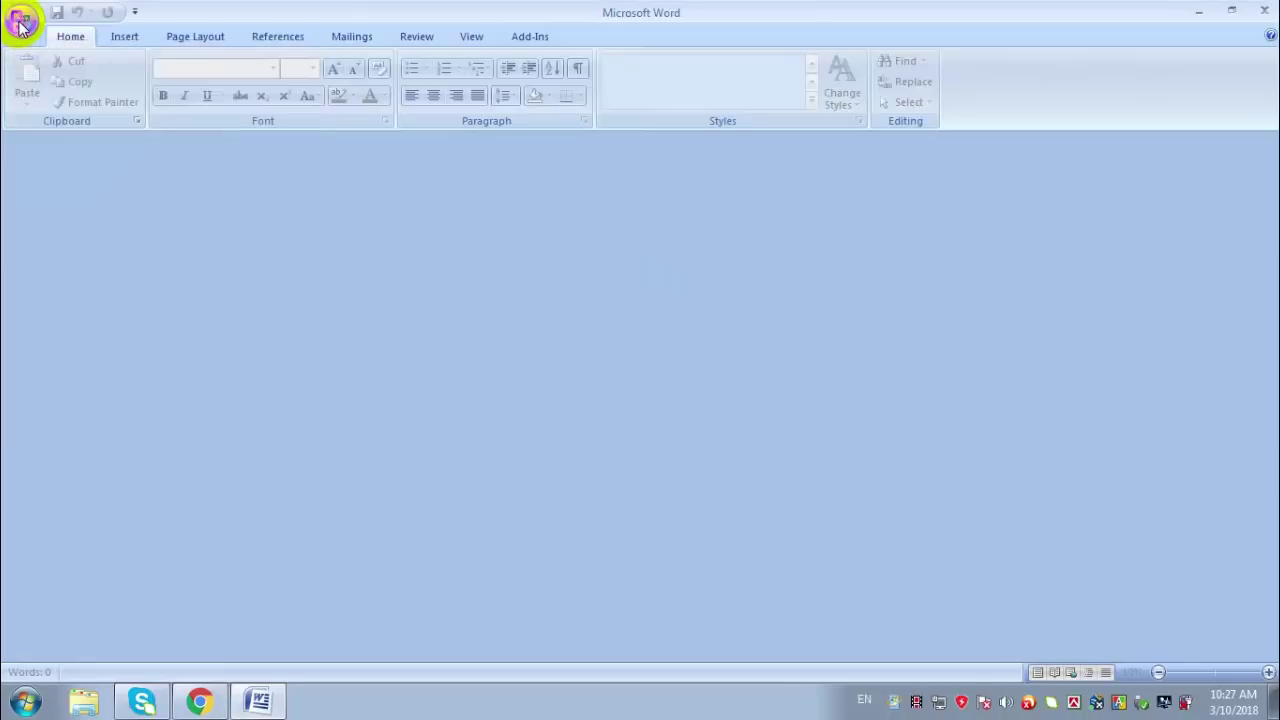
pyautogui.click(50, 72)
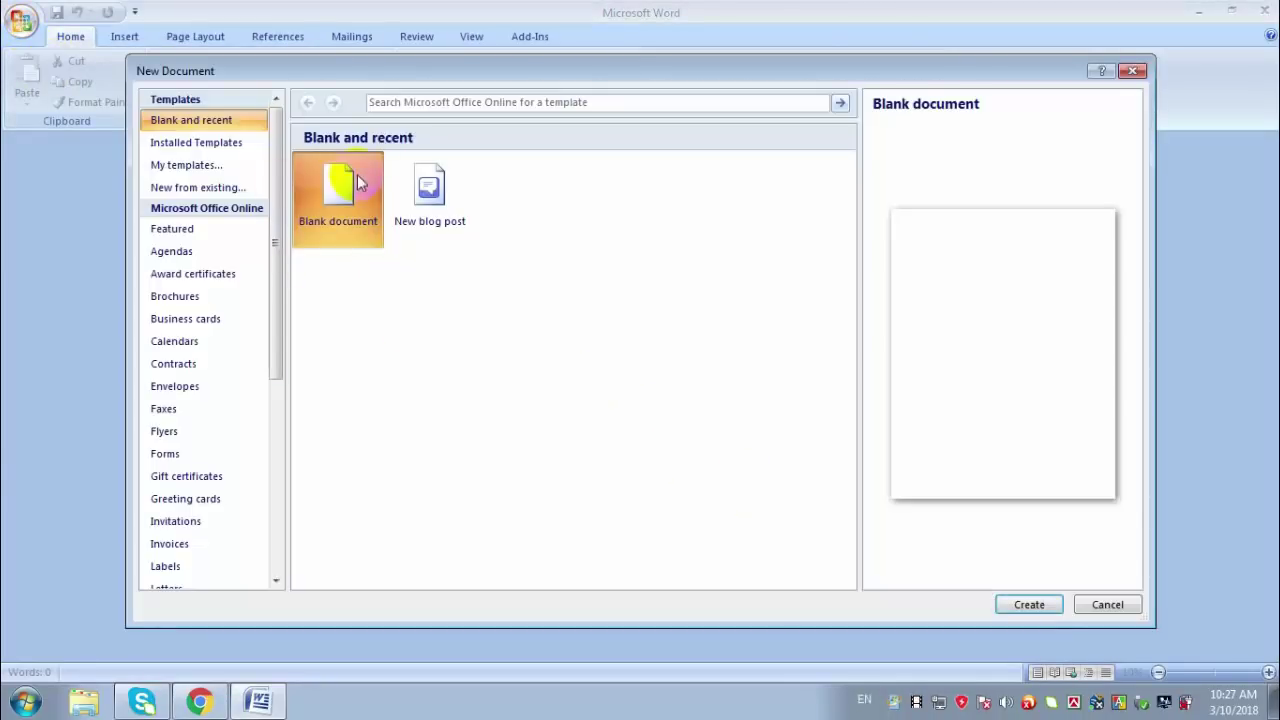
pyautogui.click(1032, 605)
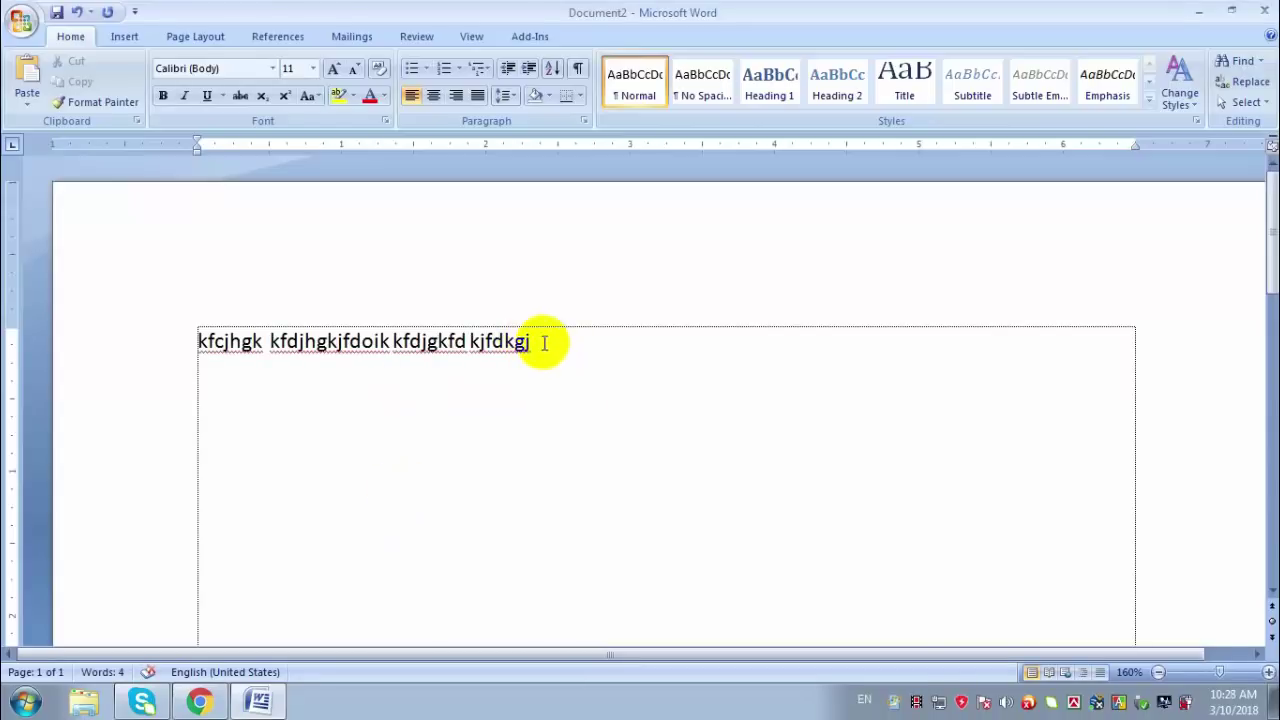
# Step: Select the whole sample line and copy it using Copy, Ctrl+C and the shortcut menu
pyautogui.moveTo(531, 343); pyautogui.dragTo(214, 357)
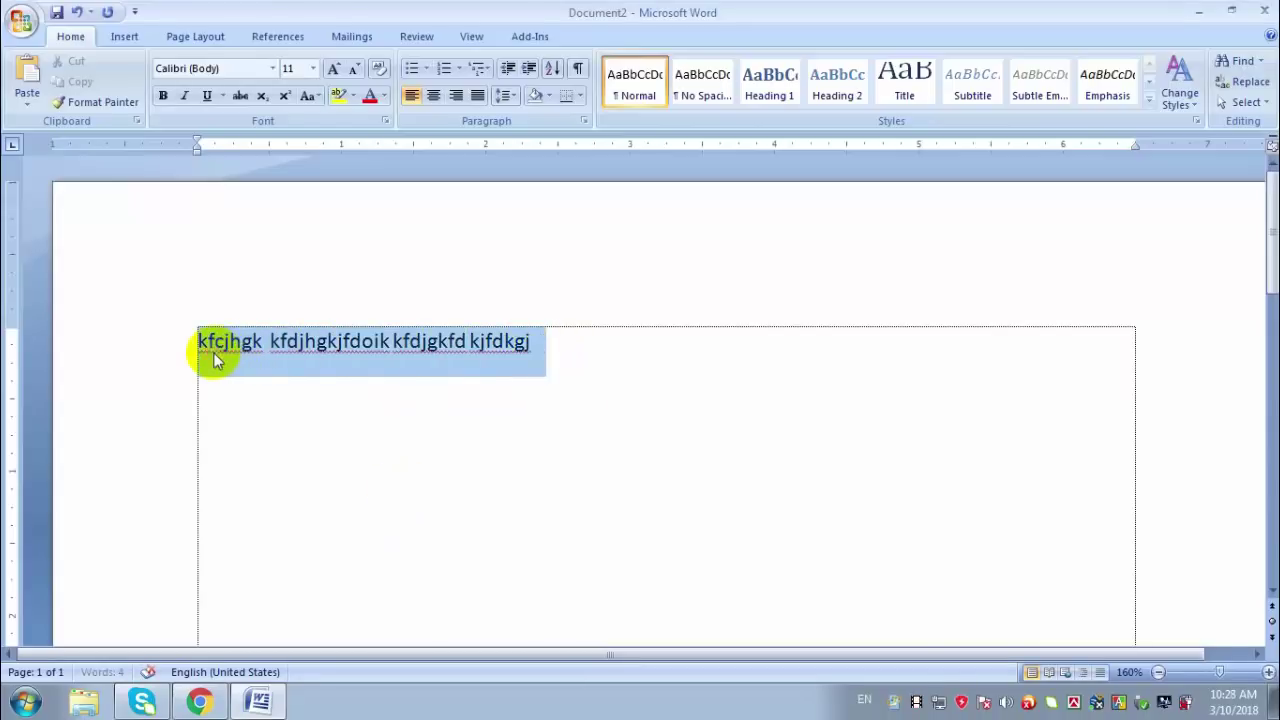
pyautogui.click(550, 348)
pyautogui.moveTo(553, 348); pyautogui.dragTo(189, 349)
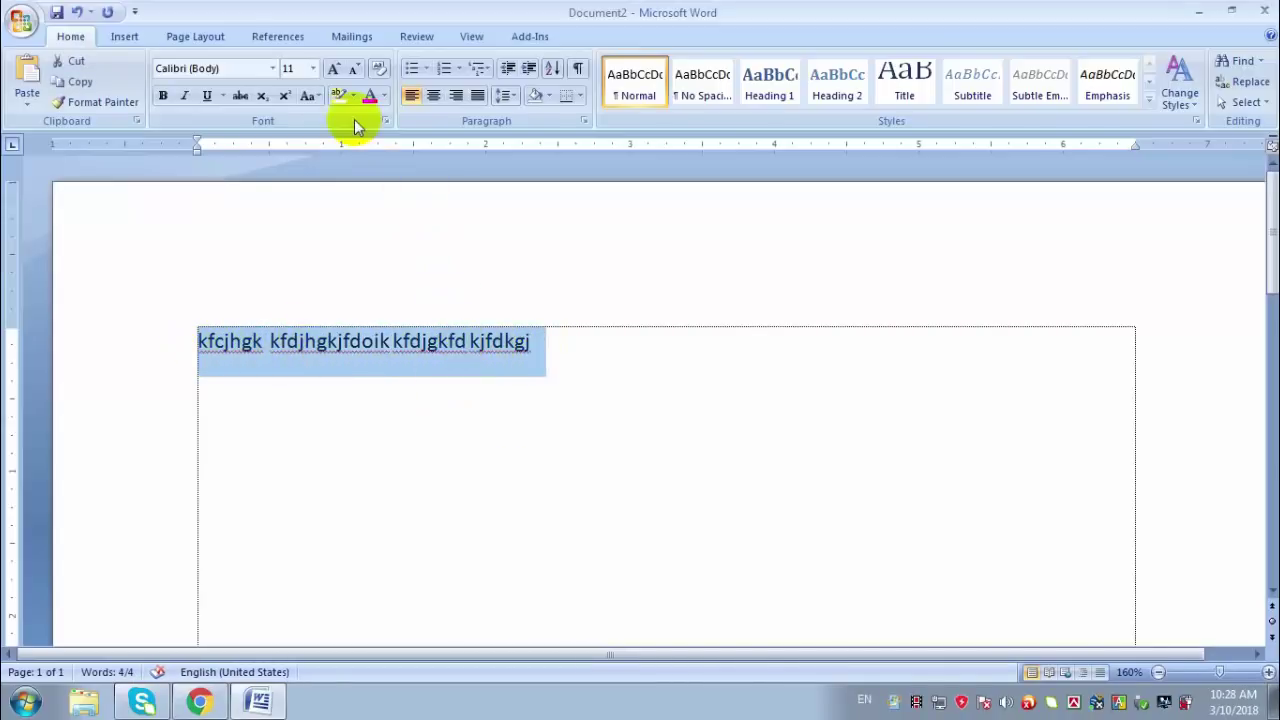
pyautogui.click(80, 84)
pyautogui.hotkey('ctrl', 'c')
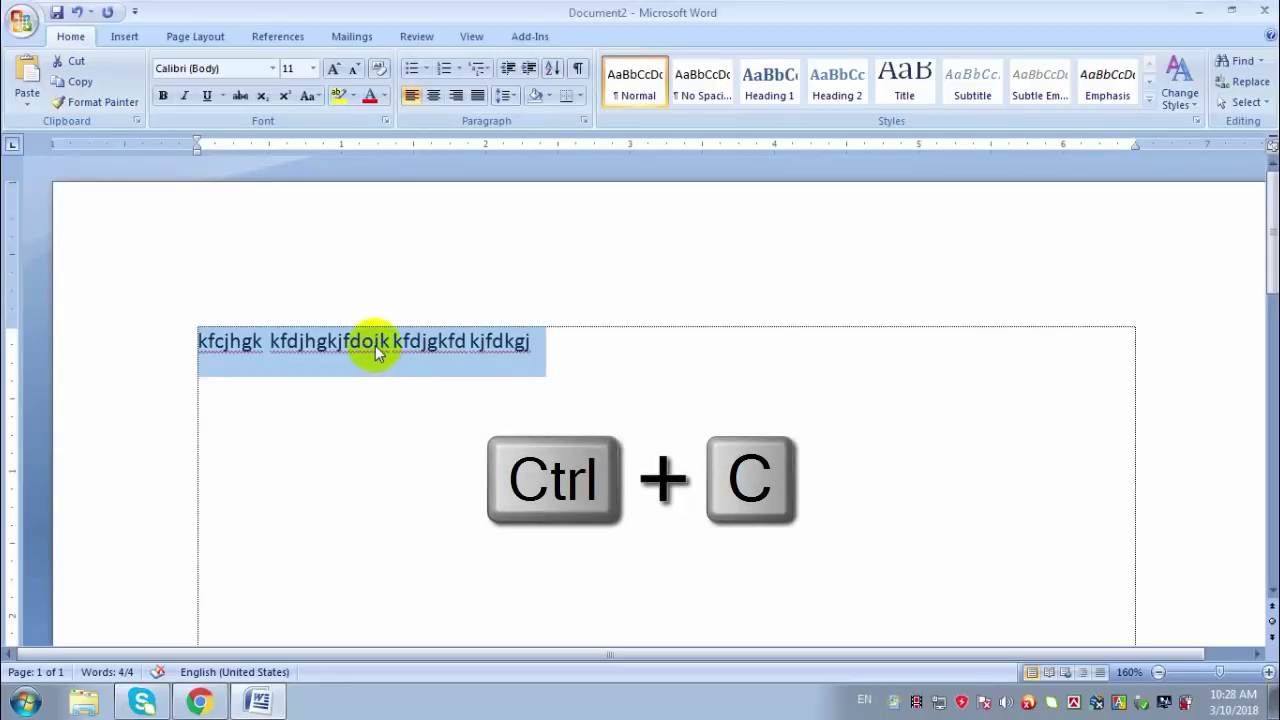
pyautogui.rightClick(366, 341)
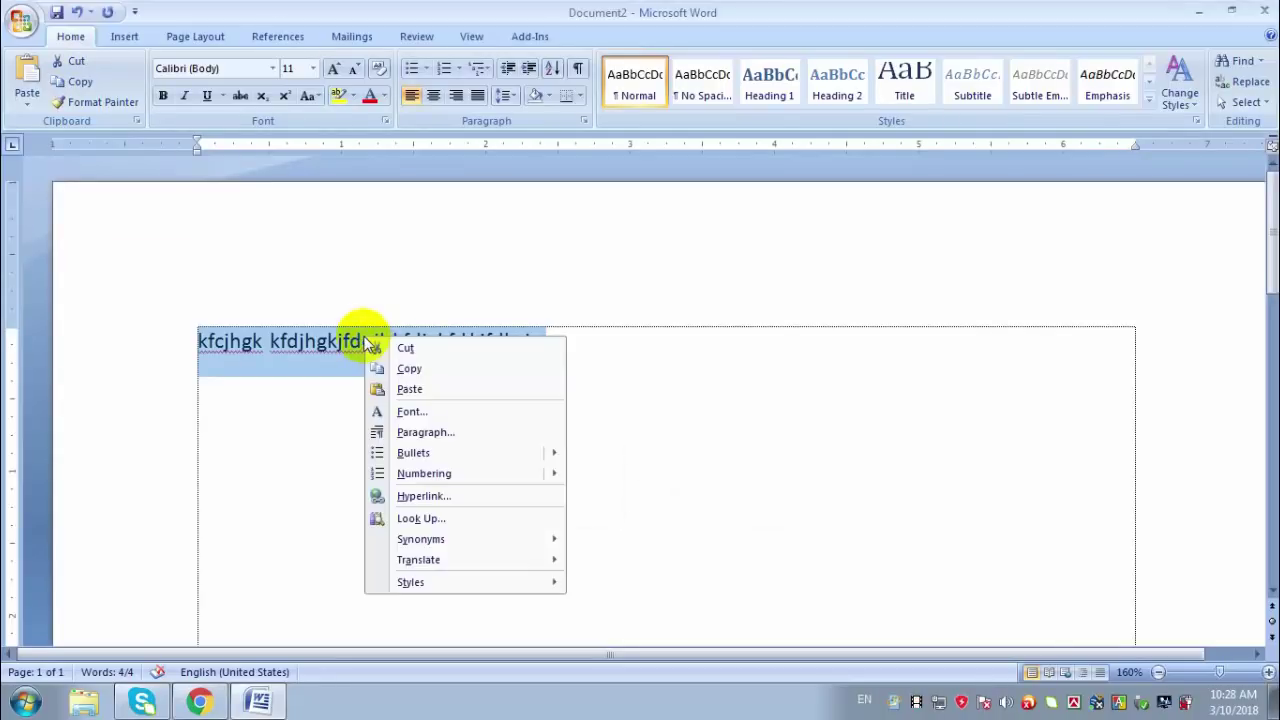
pyautogui.click(400, 372)
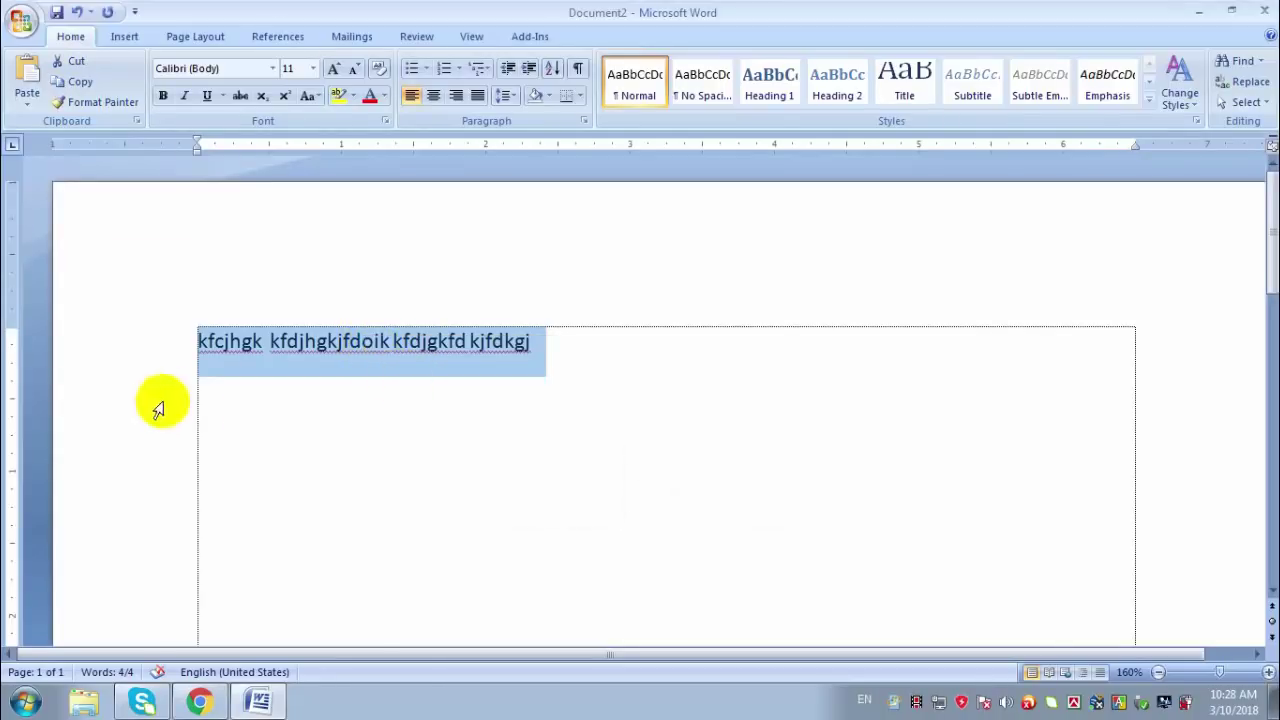
# Step: Paste a copy of the line after the existing text
pyautogui.click(575, 349)
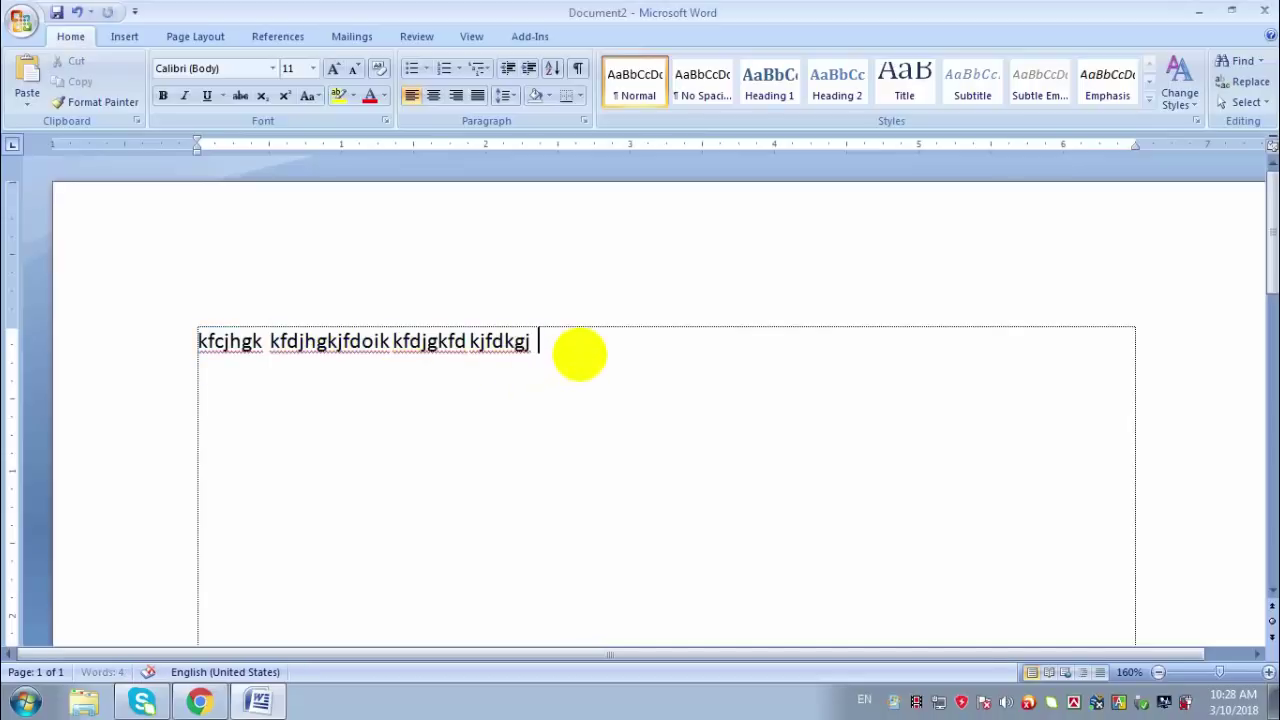
pyautogui.click(226, 410)
pyautogui.click(692, 340)
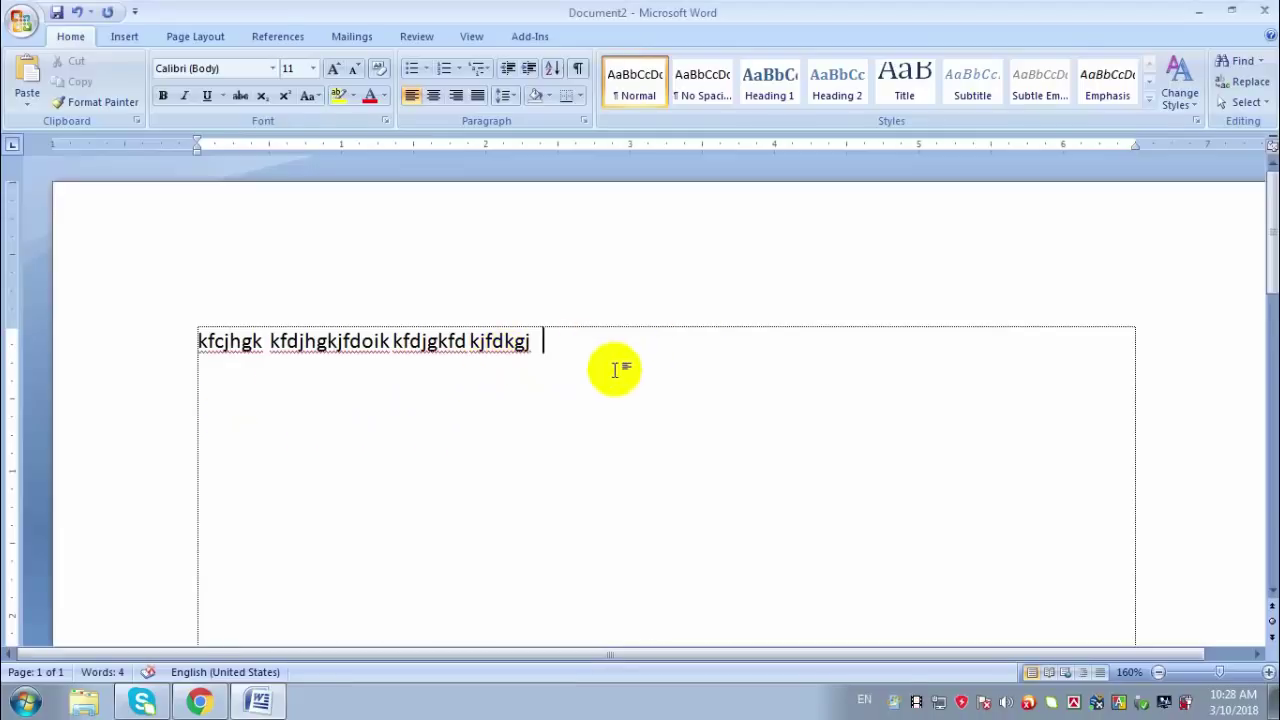
pyautogui.rightClick(552, 345)
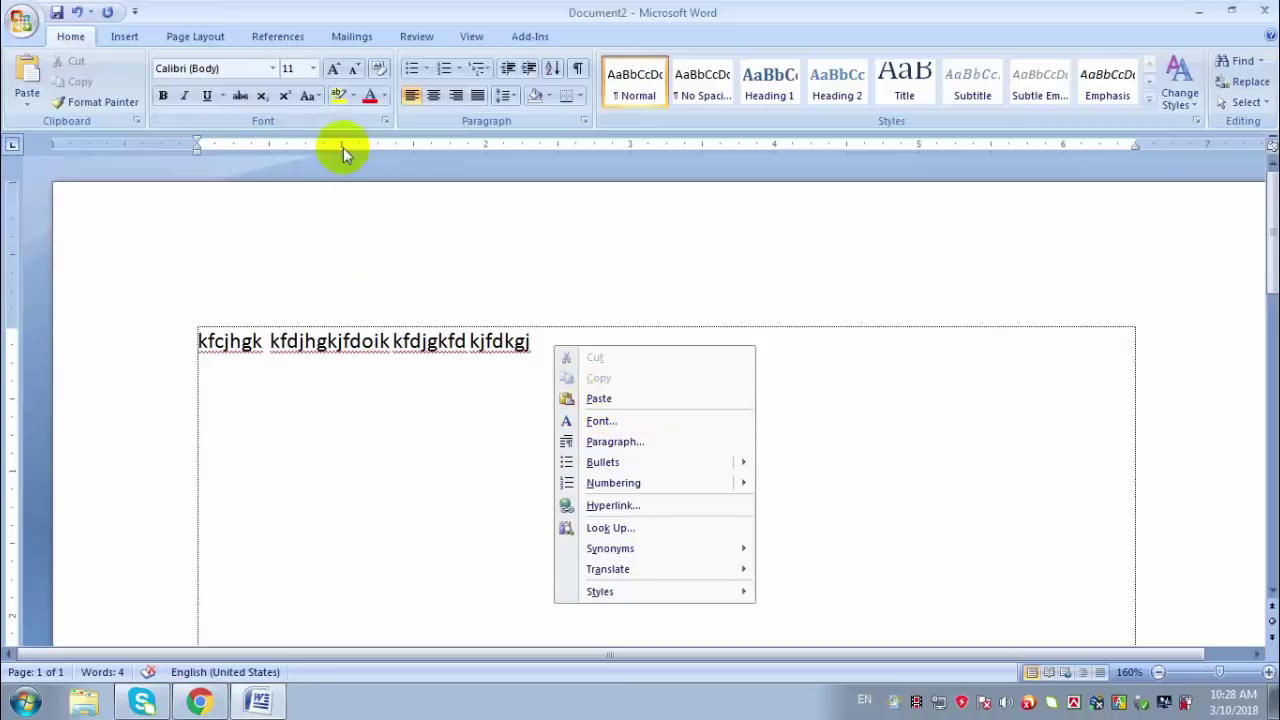
pyautogui.hotkey('ctrl', 'v')
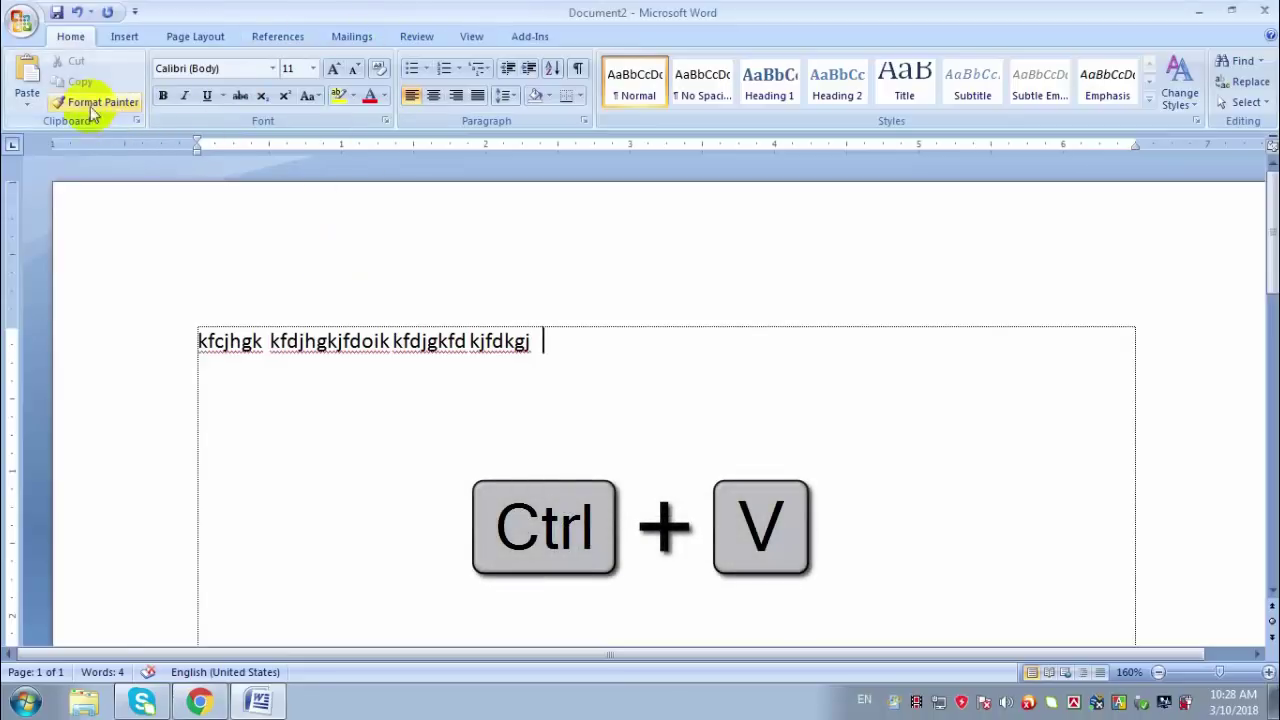
pyautogui.click(30, 78)
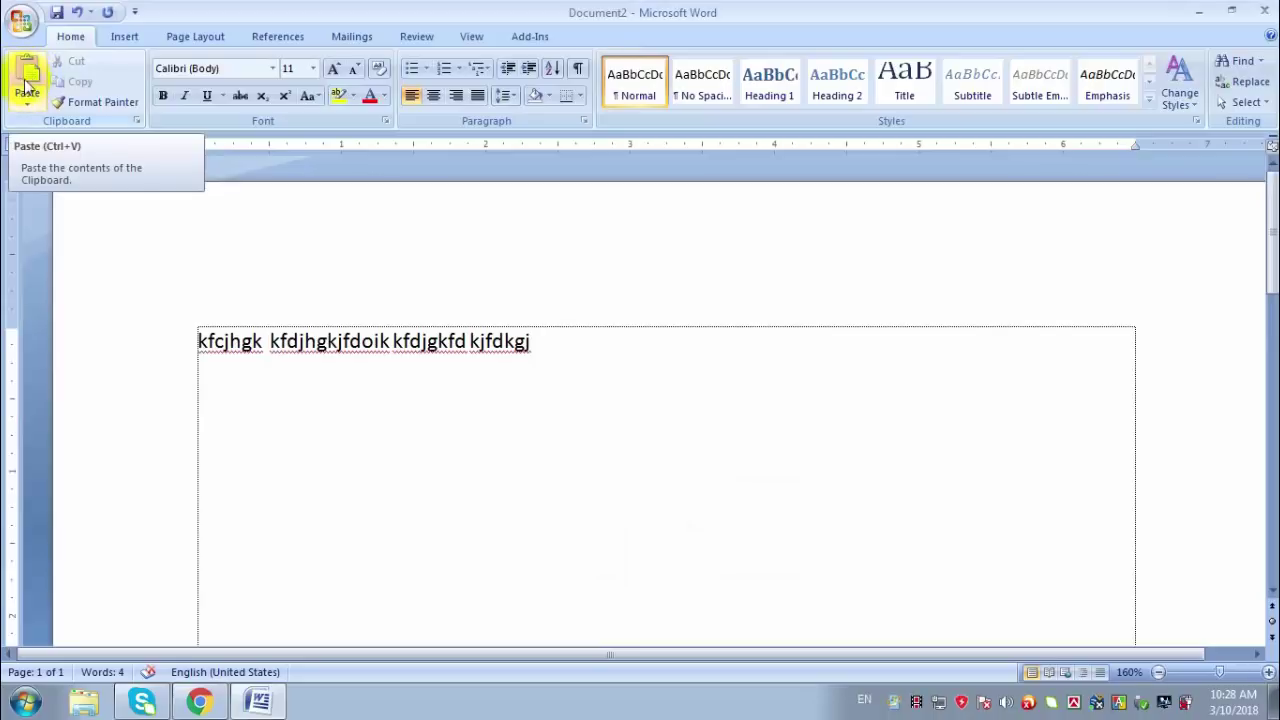
pyautogui.click(30, 80)
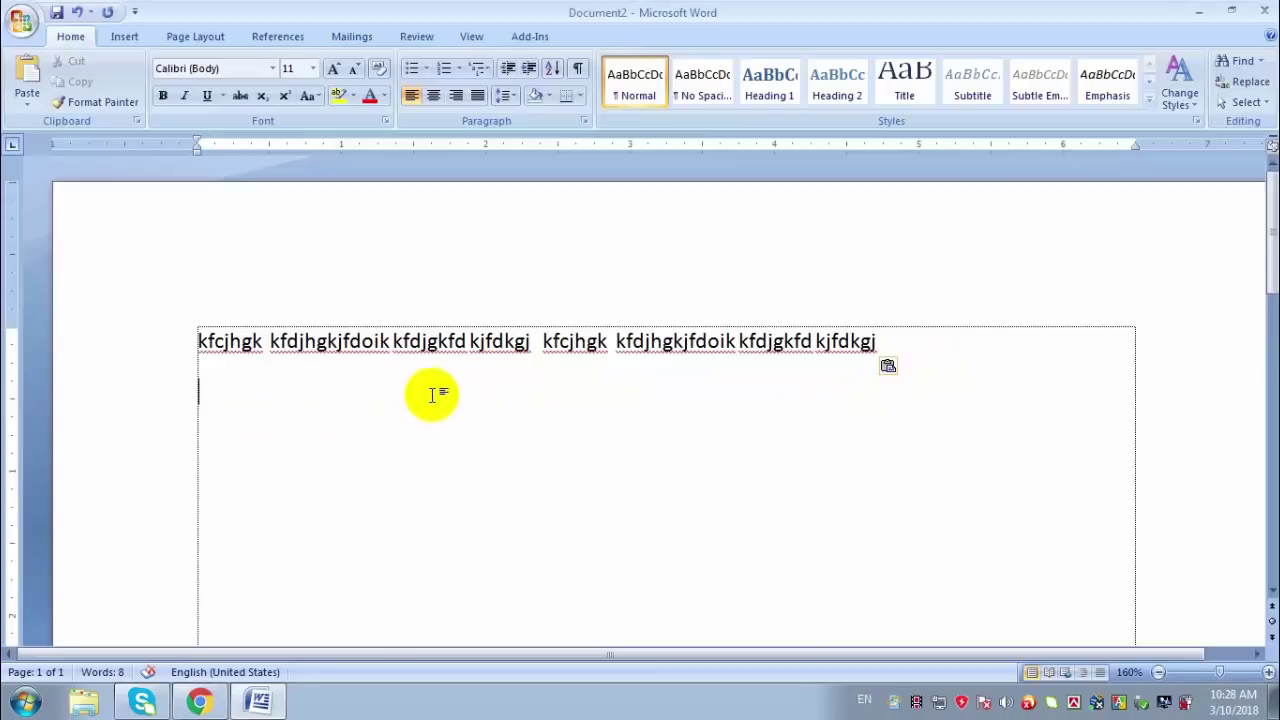
# Step: Paste further copies on line 2, below the text, and inside line 1's second word
pyautogui.moveTo(269, 341); pyautogui.dragTo(443, 337)
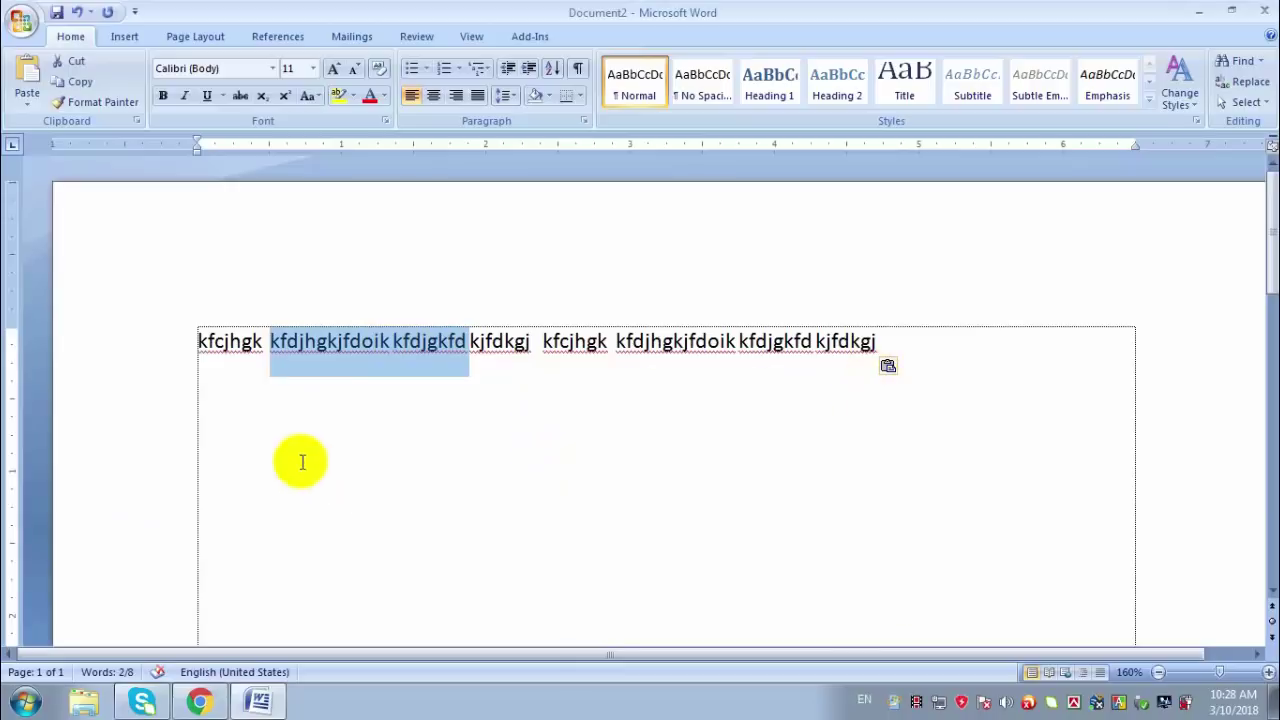
pyautogui.click(263, 460)
pyautogui.rightClick(261, 432)
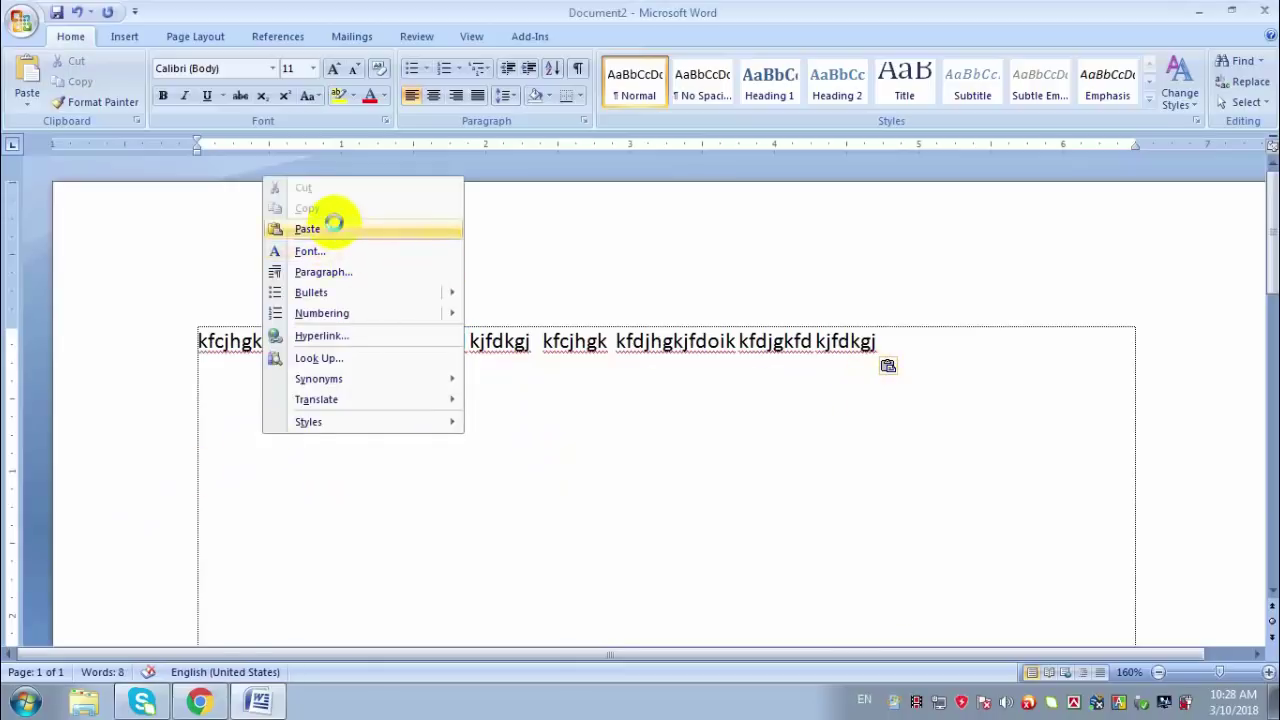
pyautogui.click(337, 226)
pyautogui.hotkey('shift', 'F10')
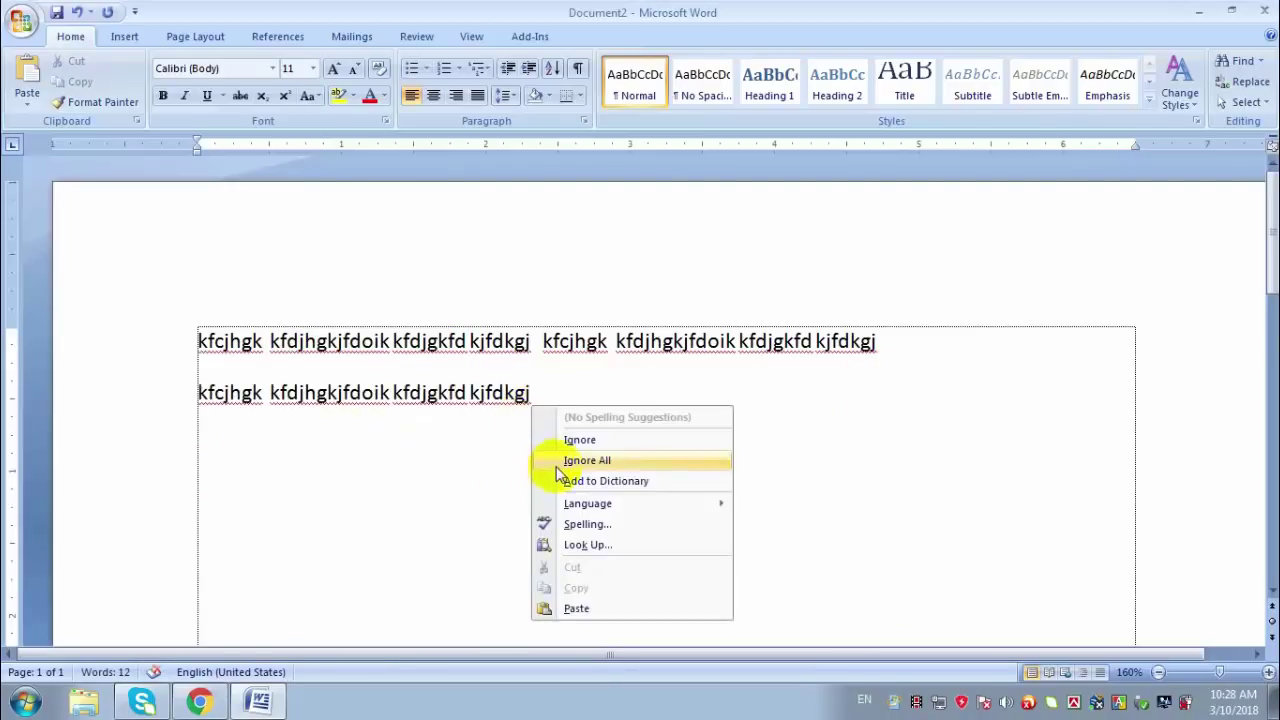
pyautogui.rightClick(414, 449)
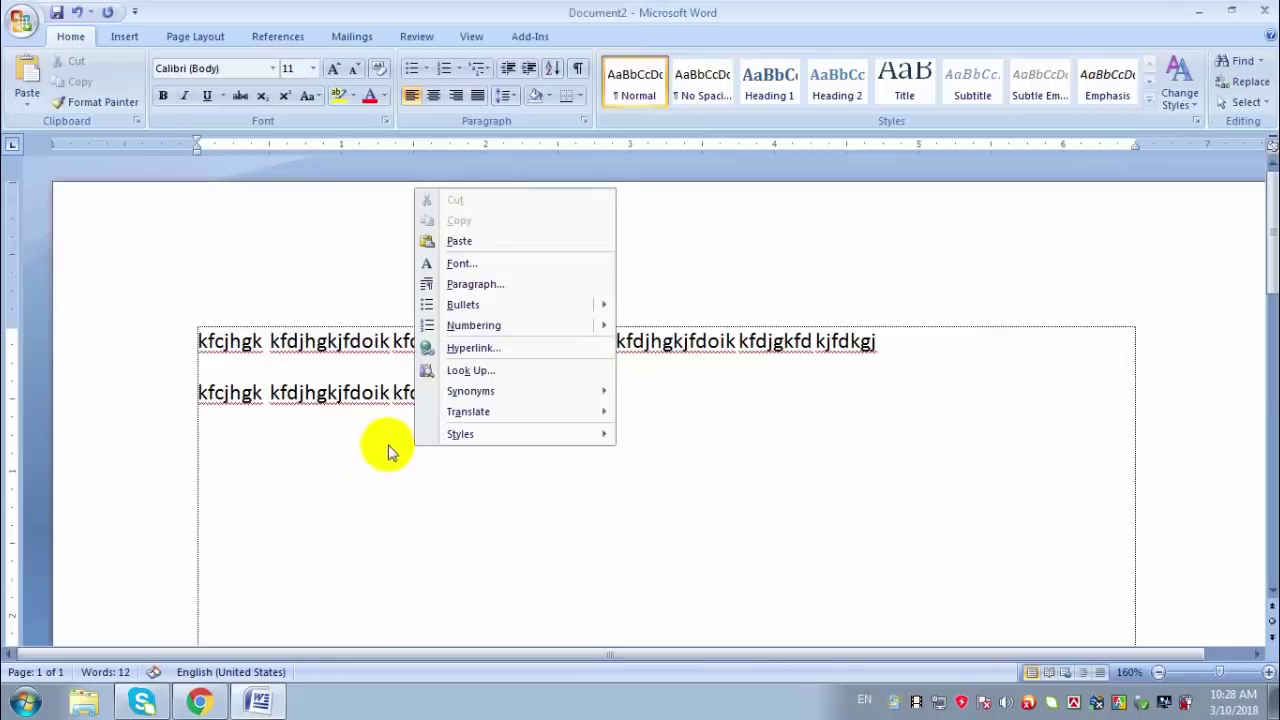
pyautogui.click(486, 242)
pyautogui.rightClick(440, 338)
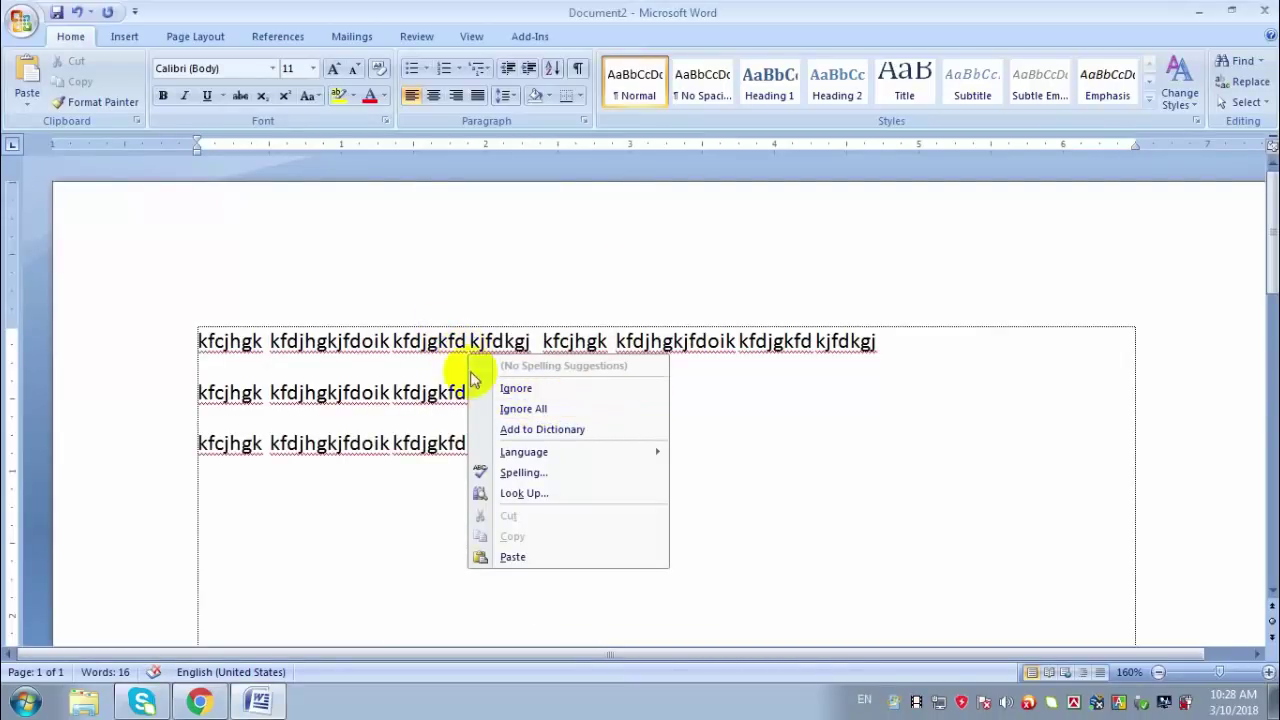
pyautogui.click(360, 340)
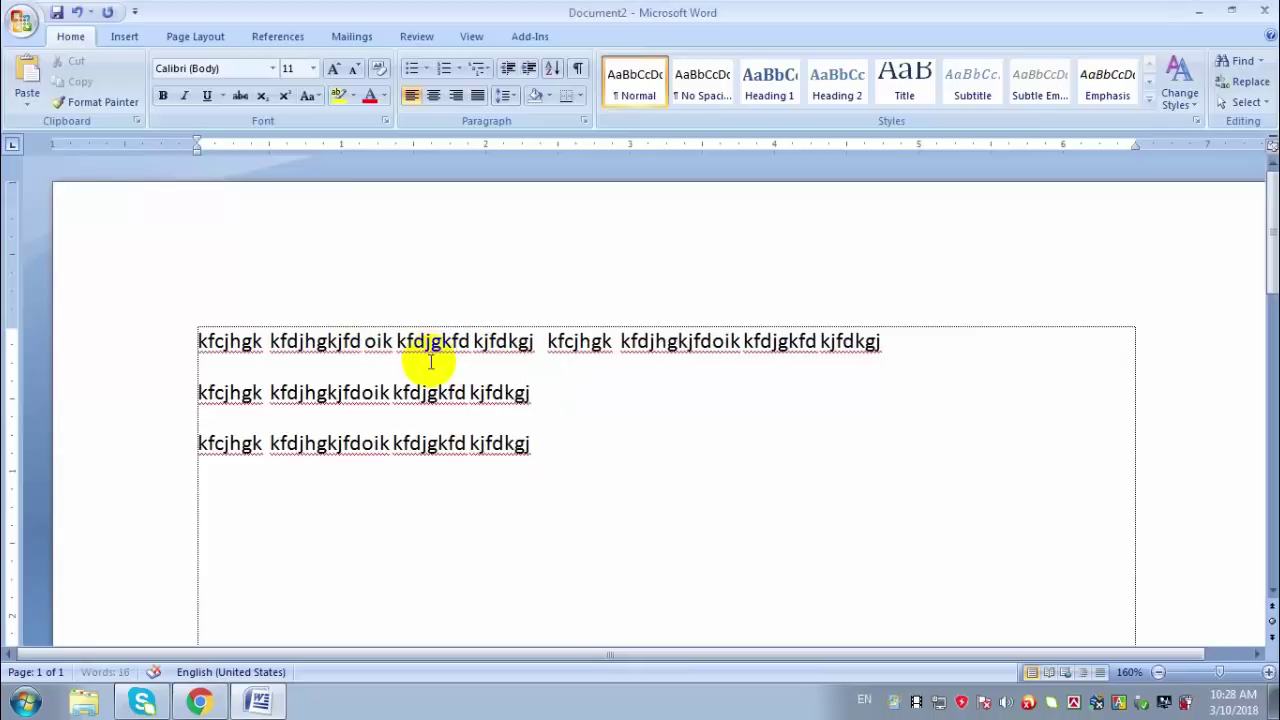
pyautogui.rightClick(379, 341)
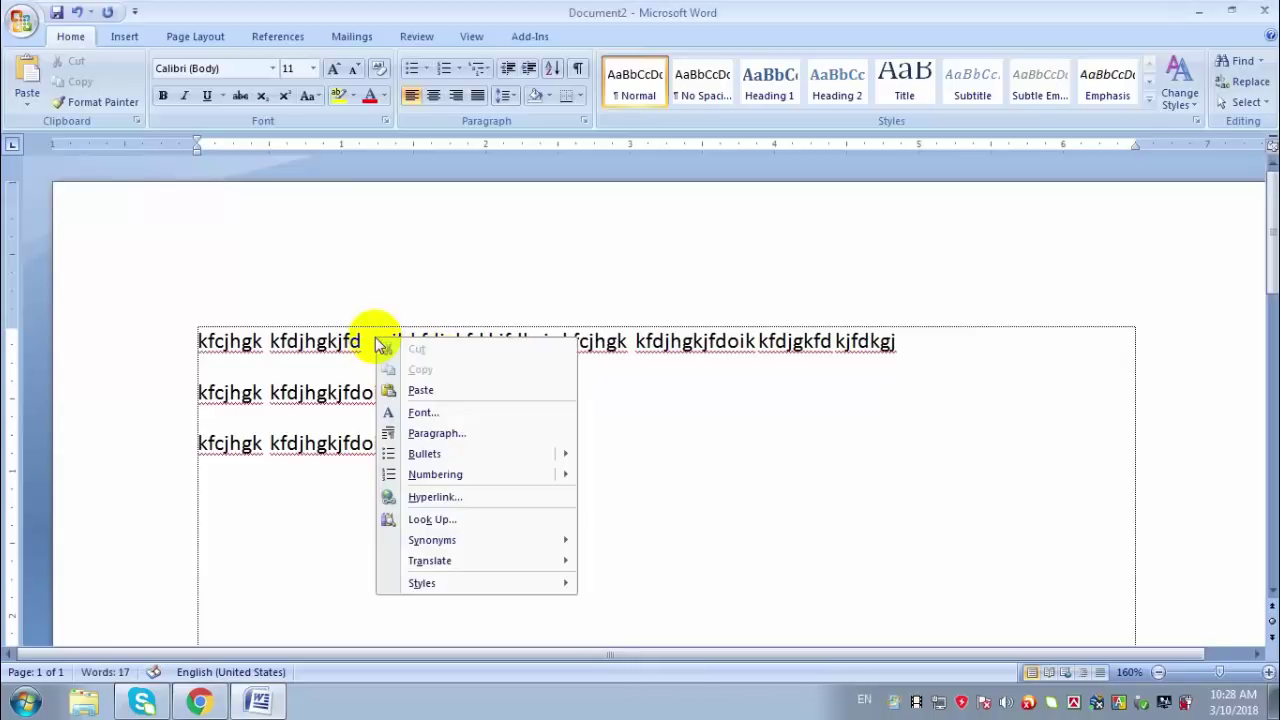
pyautogui.click(421, 390)
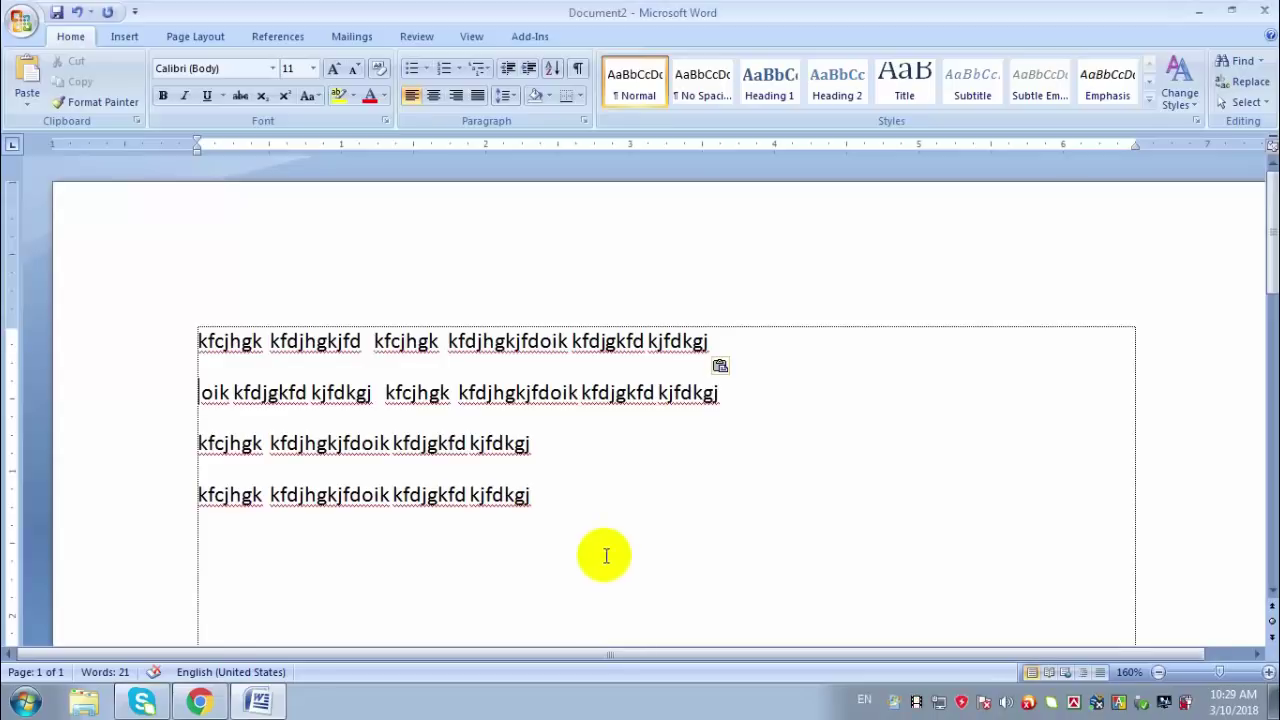
# Step: Move the third sample line below the blank lines with Cut and Paste, then reselect it
pyautogui.moveTo(554, 440); pyautogui.dragTo(257, 443)
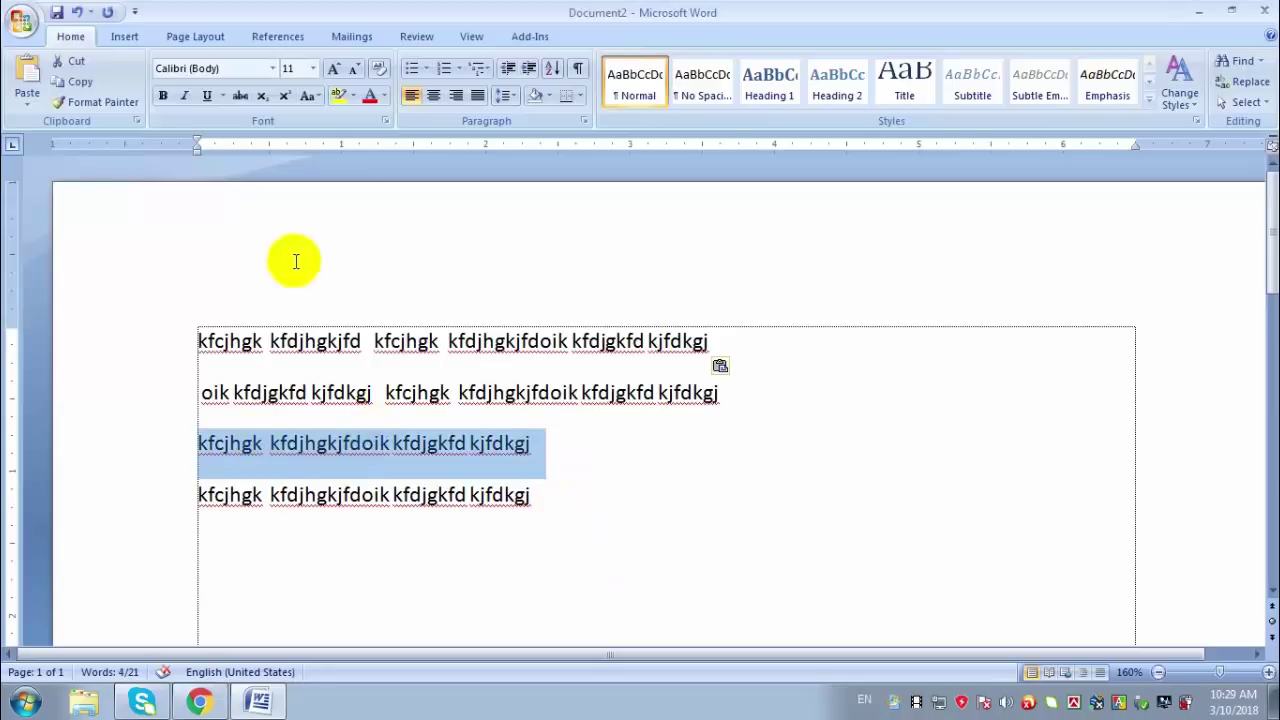
pyautogui.rightClick(323, 459)
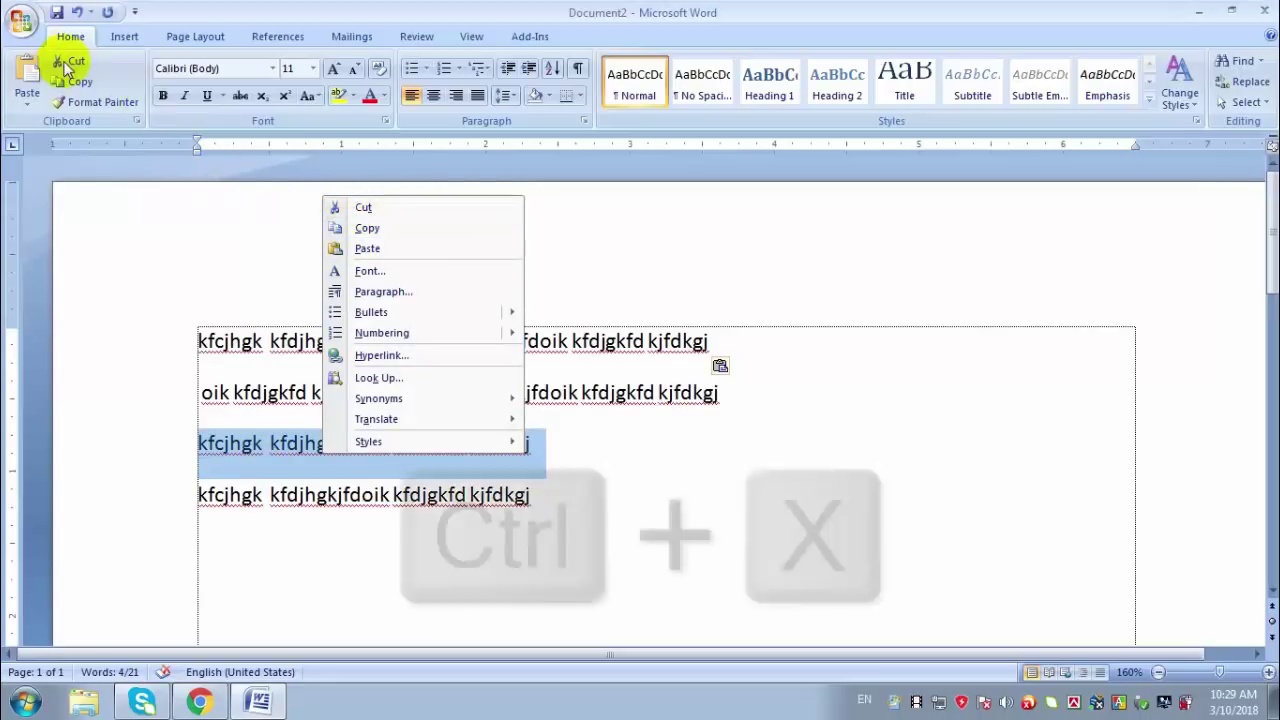
pyautogui.hotkey('ctrl', 'x')
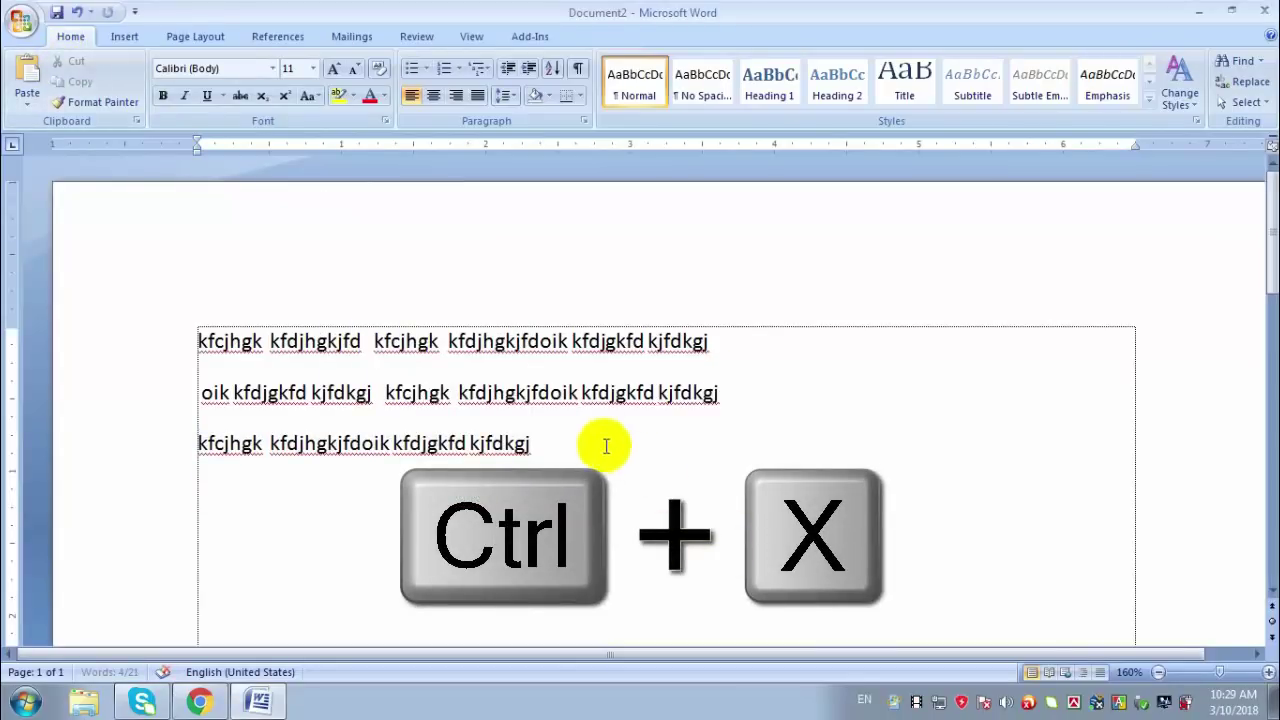
pyautogui.click(676, 495)
pyautogui.scroll(-1, 392, 555)
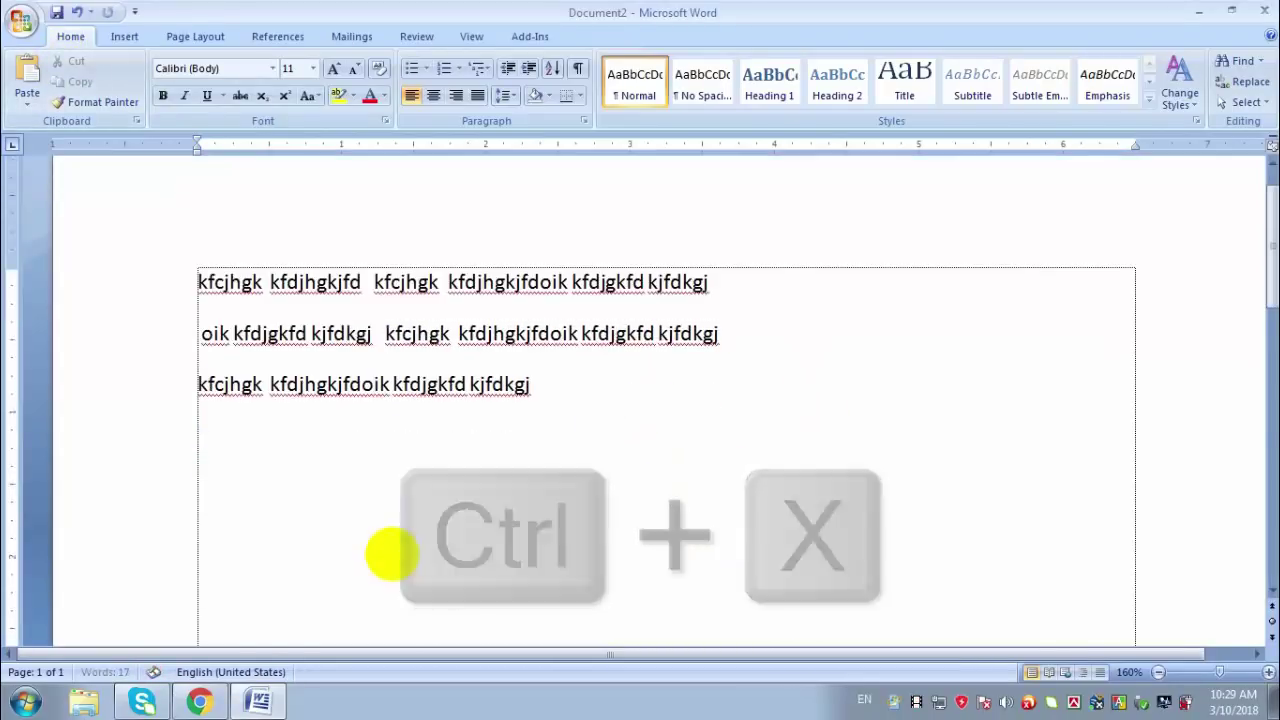
pyautogui.rightClick(209, 597)
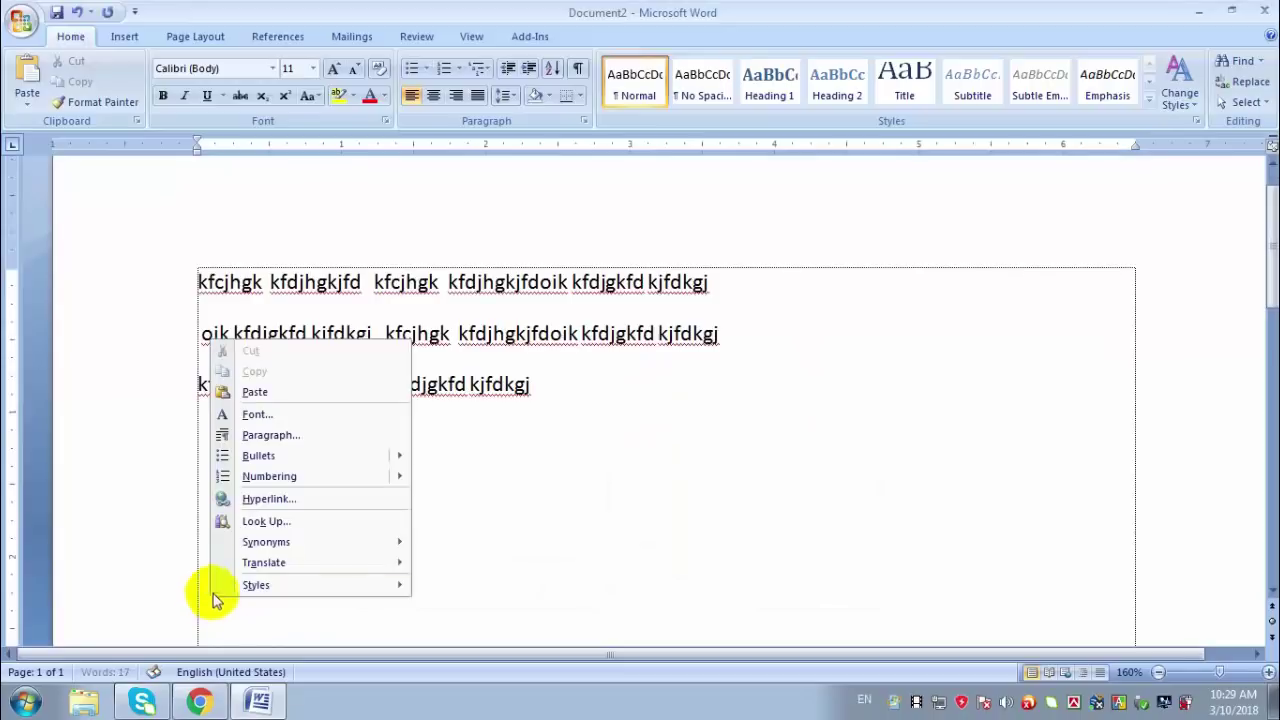
pyautogui.click(28, 72)
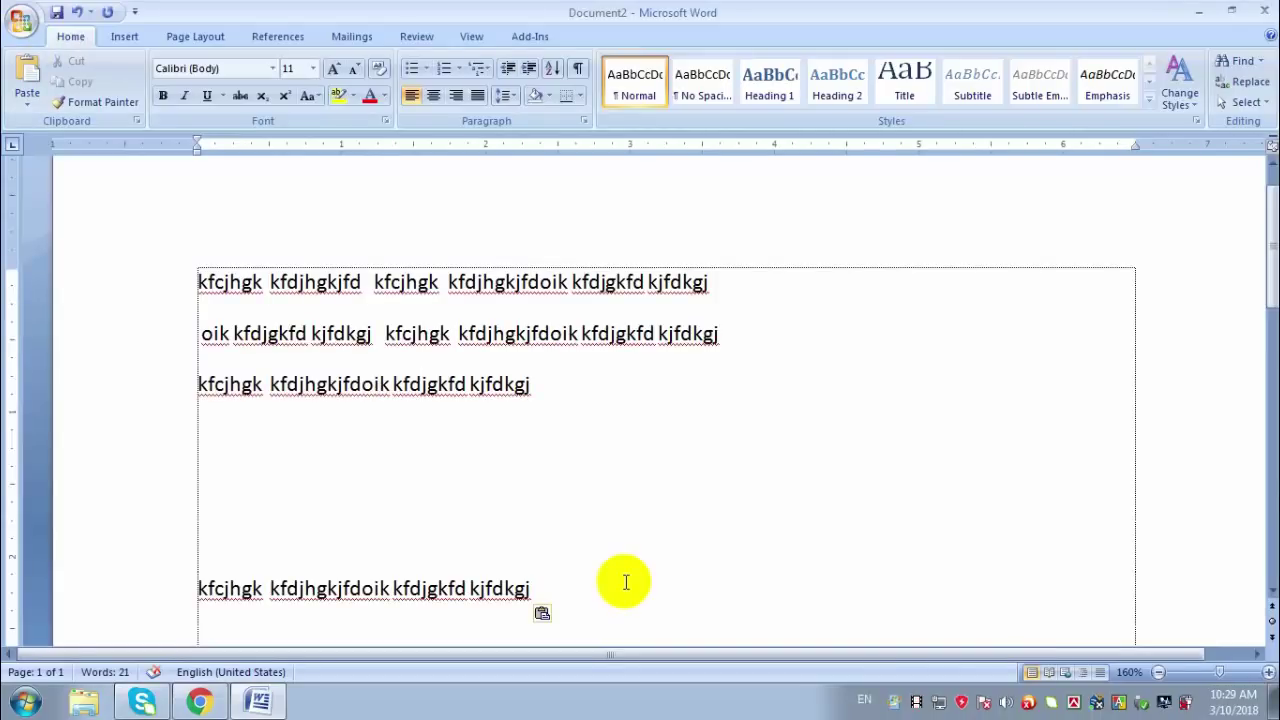
pyautogui.moveTo(545, 386); pyautogui.dragTo(198, 403)
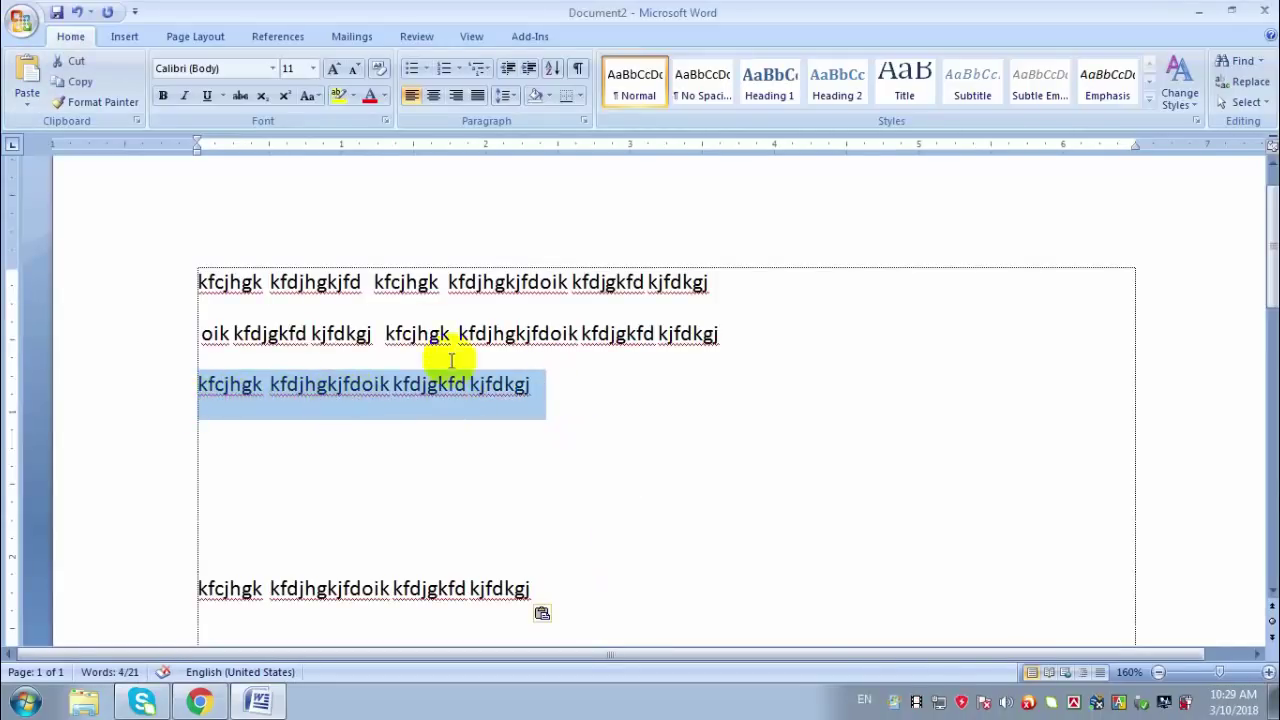
# Step: Make the first two words of line 2 bold
pyautogui.click(357, 337)
pyautogui.moveTo(383, 333); pyautogui.dragTo(581, 336)
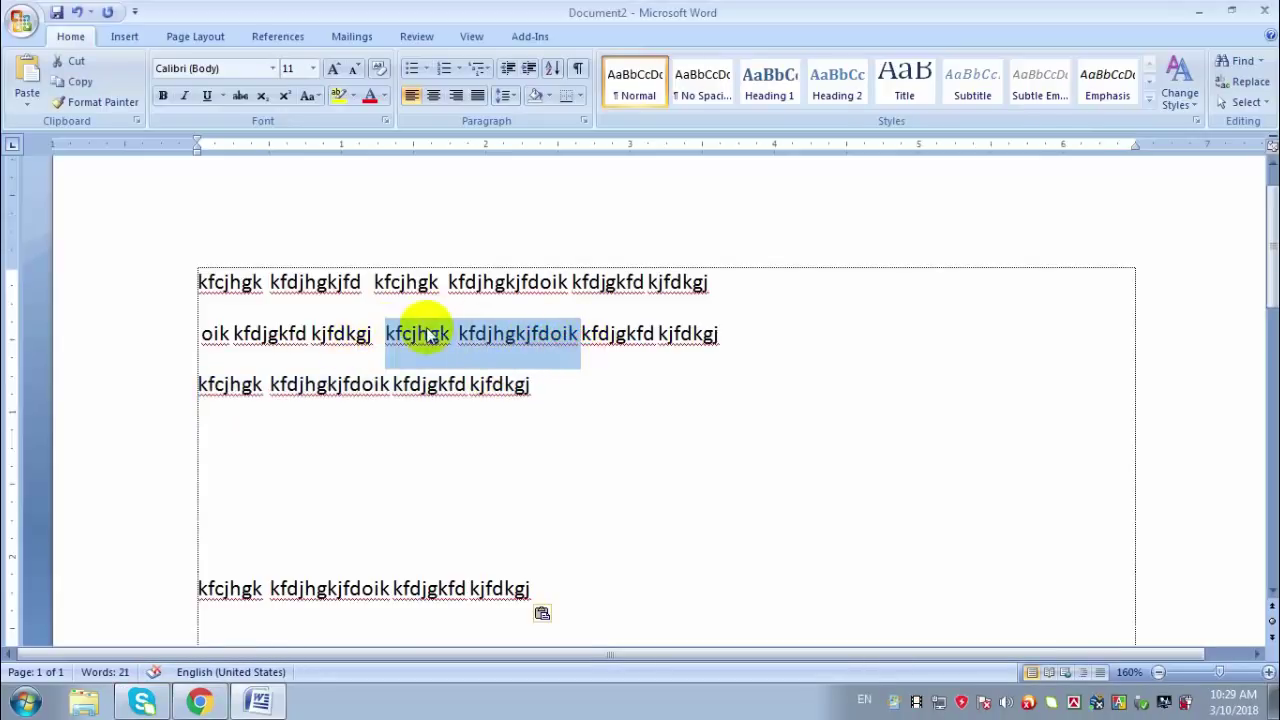
pyautogui.click(163, 96)
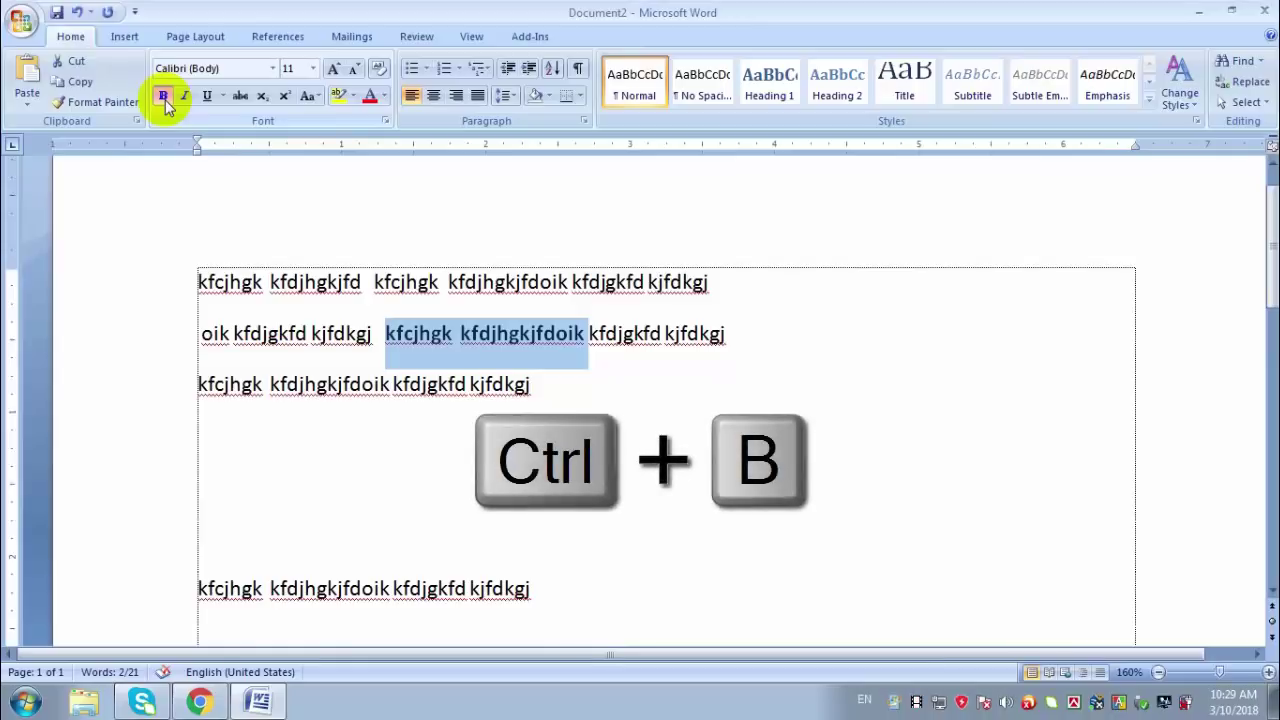
pyautogui.hotkey('ctrl', 'b')
pyautogui.hotkey('ctrl', 'b')
pyautogui.hotkey('ctrl', 'b')
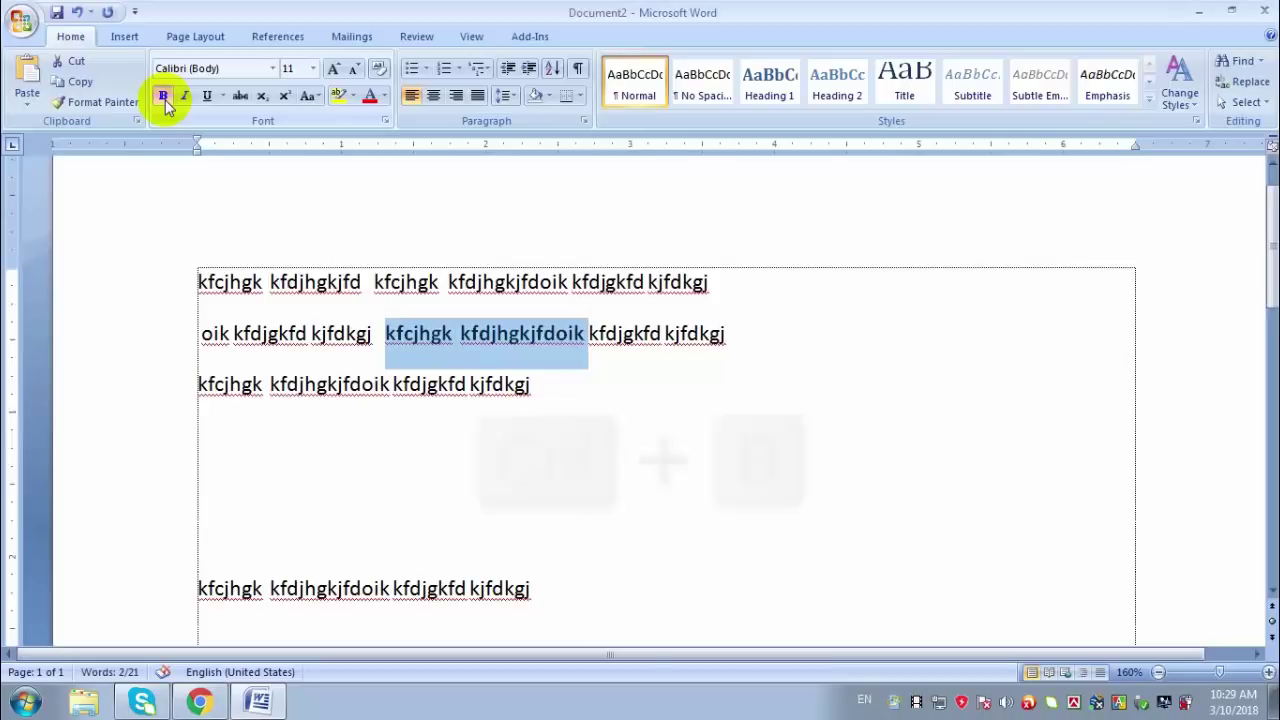
pyautogui.click(164, 97)
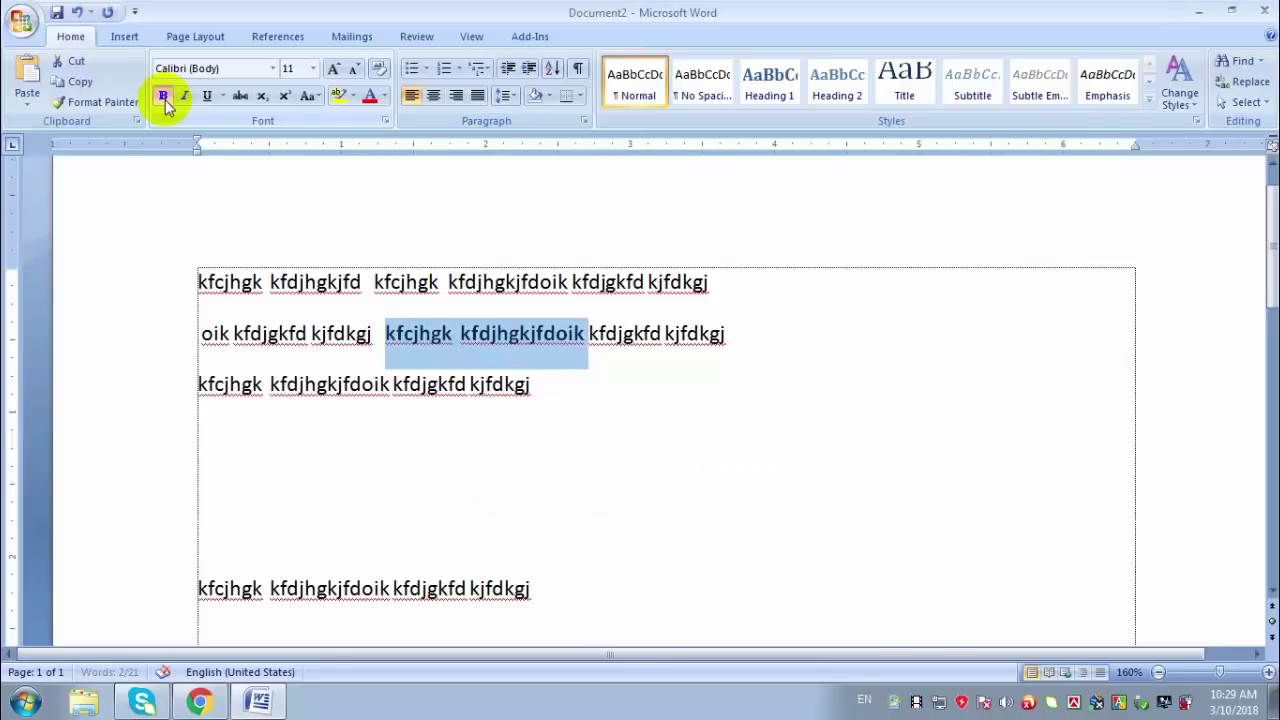
pyautogui.click(417, 491)
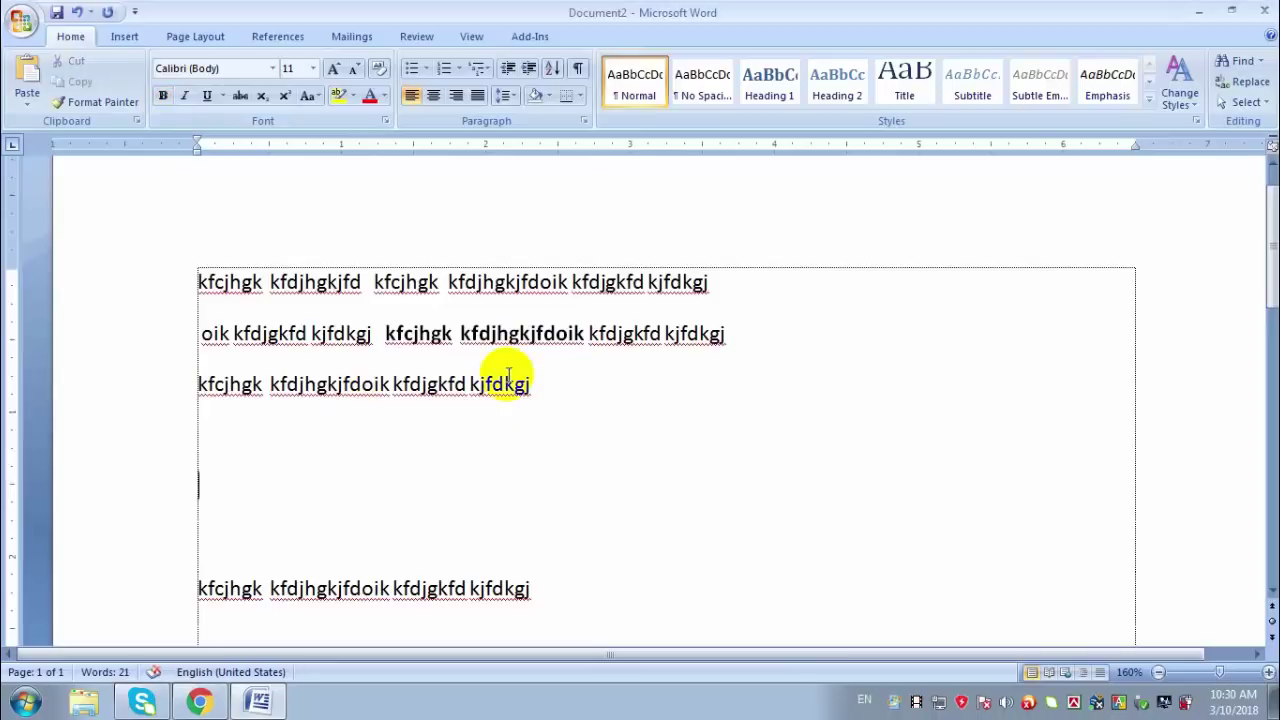
# Step: Italicize the whole third line
pyautogui.moveTo(528, 384); pyautogui.dragTo(223, 382)
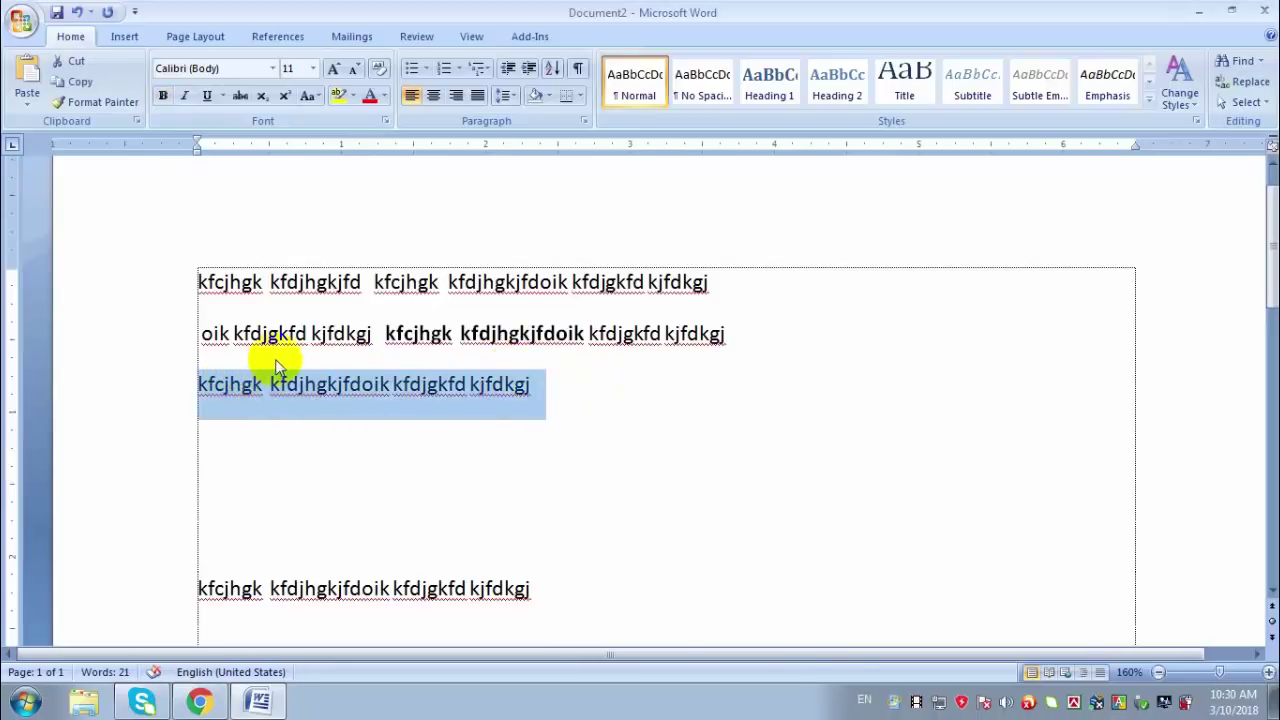
pyautogui.click(187, 97)
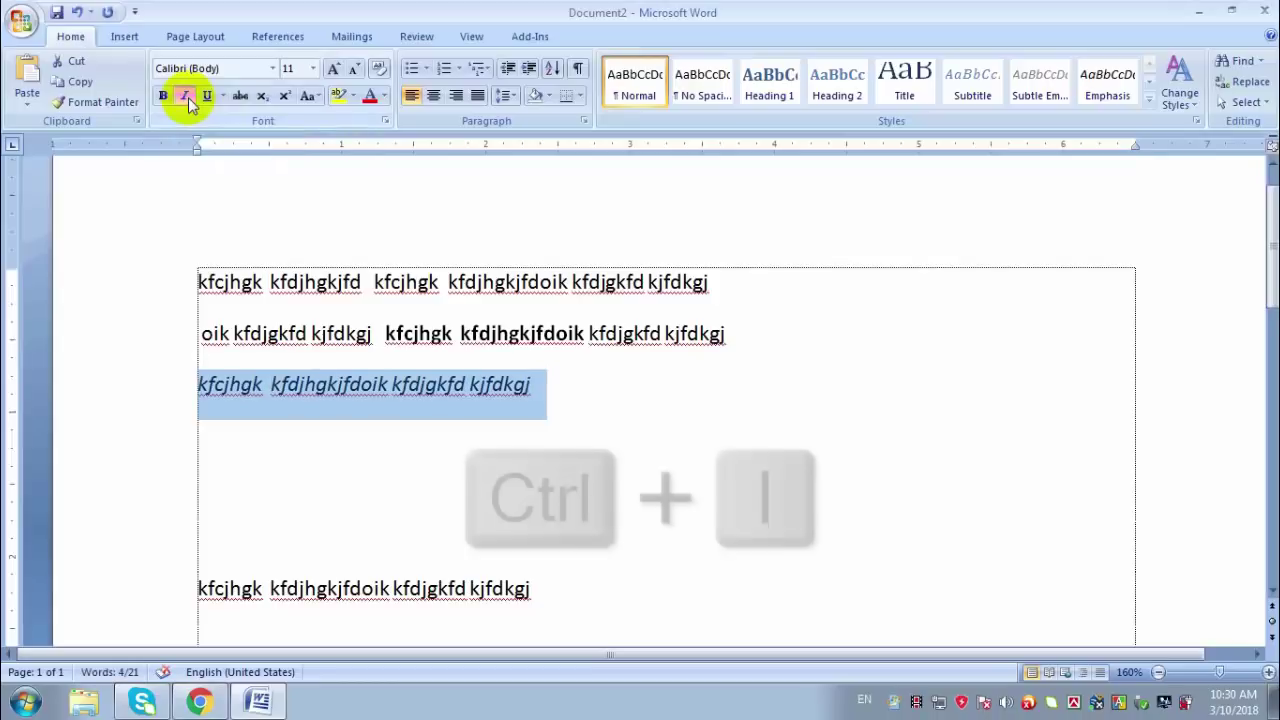
pyautogui.hotkey('ctrl', 'i')
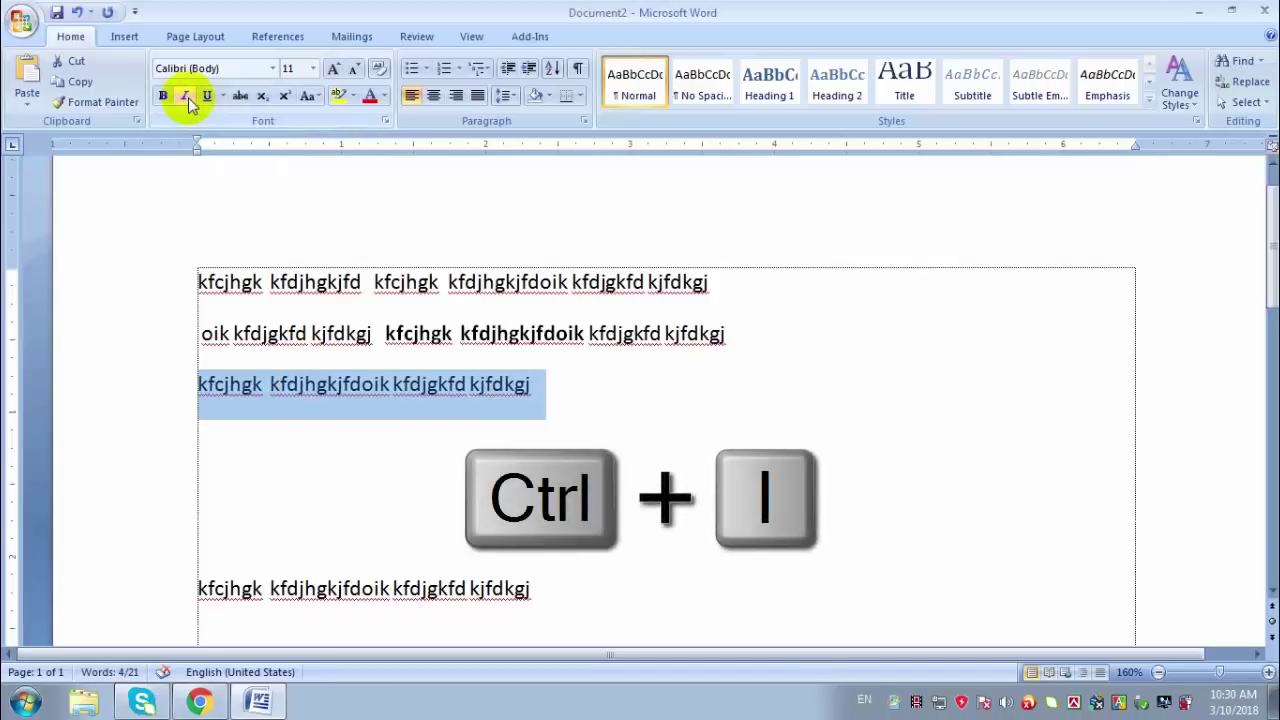
pyautogui.hotkey('ctrl', 'i')
pyautogui.hotkey('ctrl', 'i')
pyautogui.hotkey('ctrl', 'i')
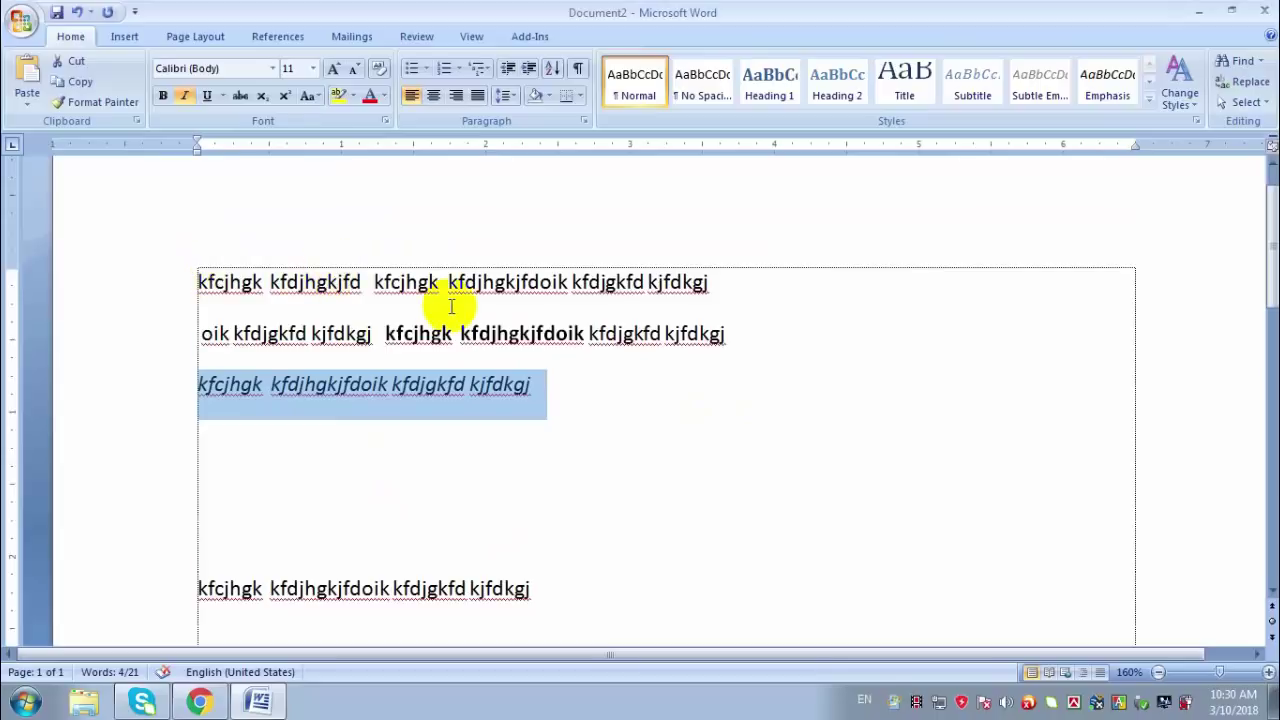
# Step: Underline the latter part of the first line
pyautogui.moveTo(373, 281); pyautogui.dragTo(805, 282)
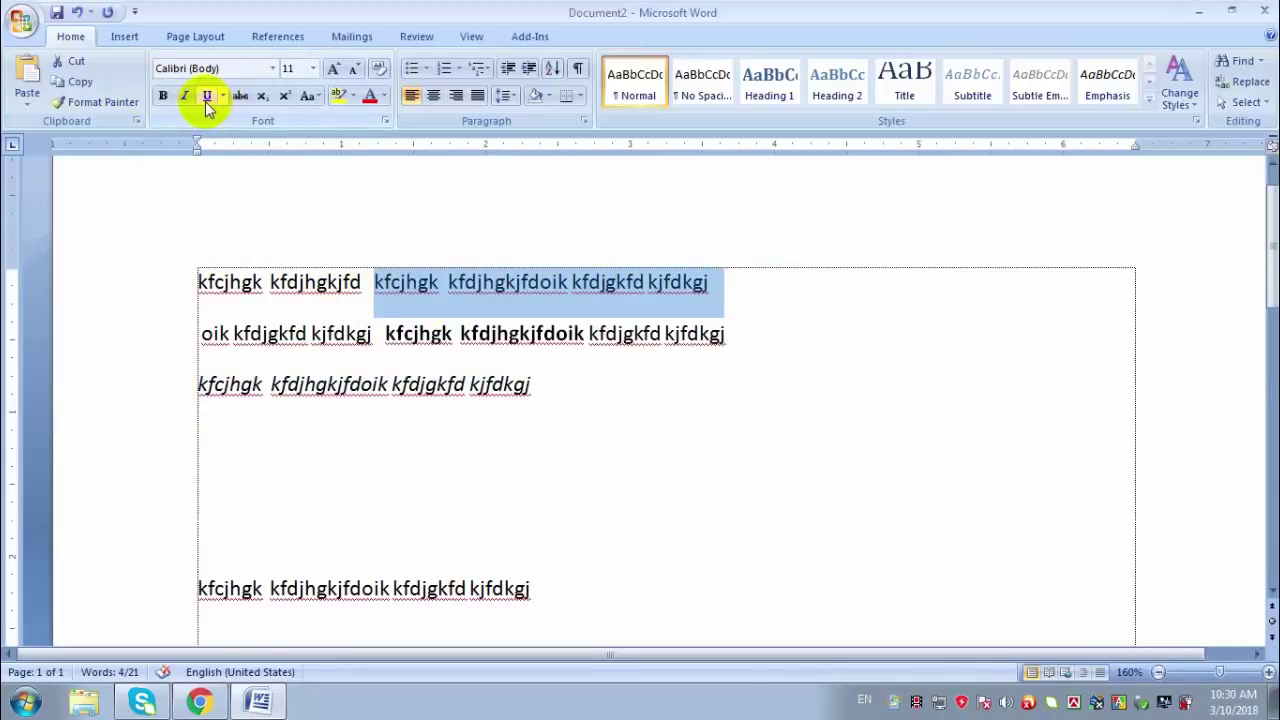
pyautogui.hotkey('ctrl', 'u')
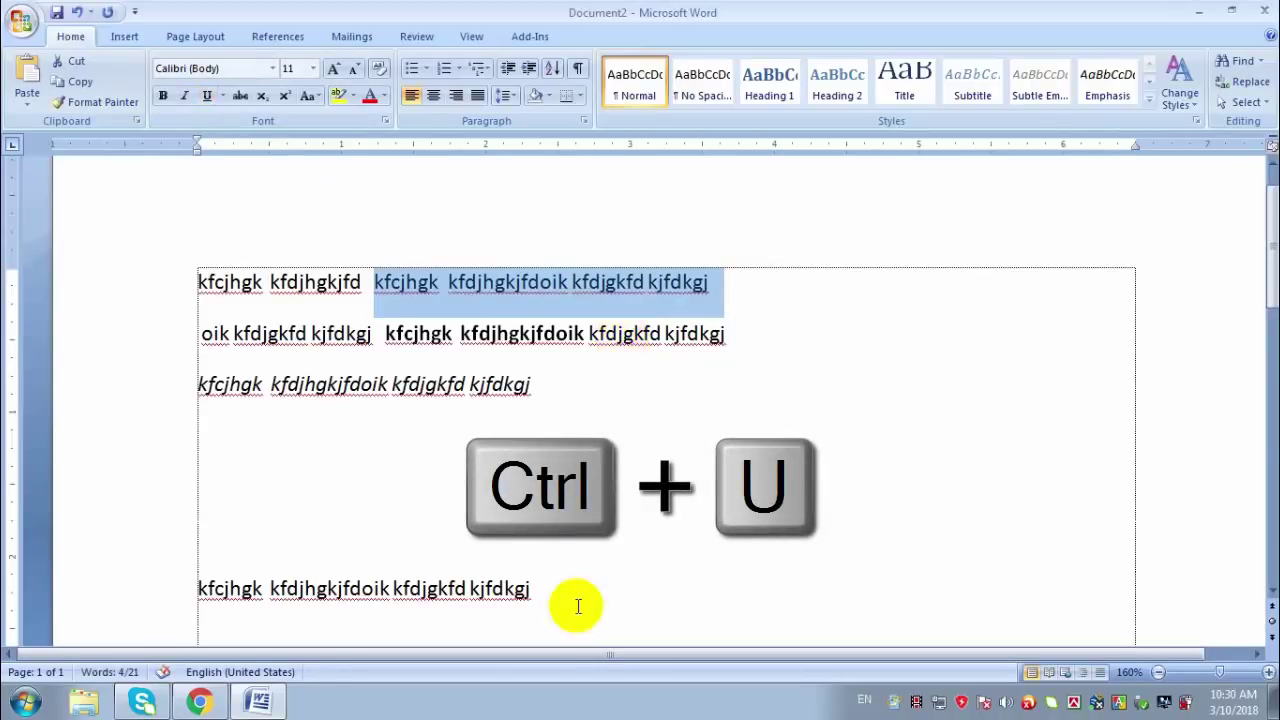
pyautogui.scroll(-2, 575, 595)
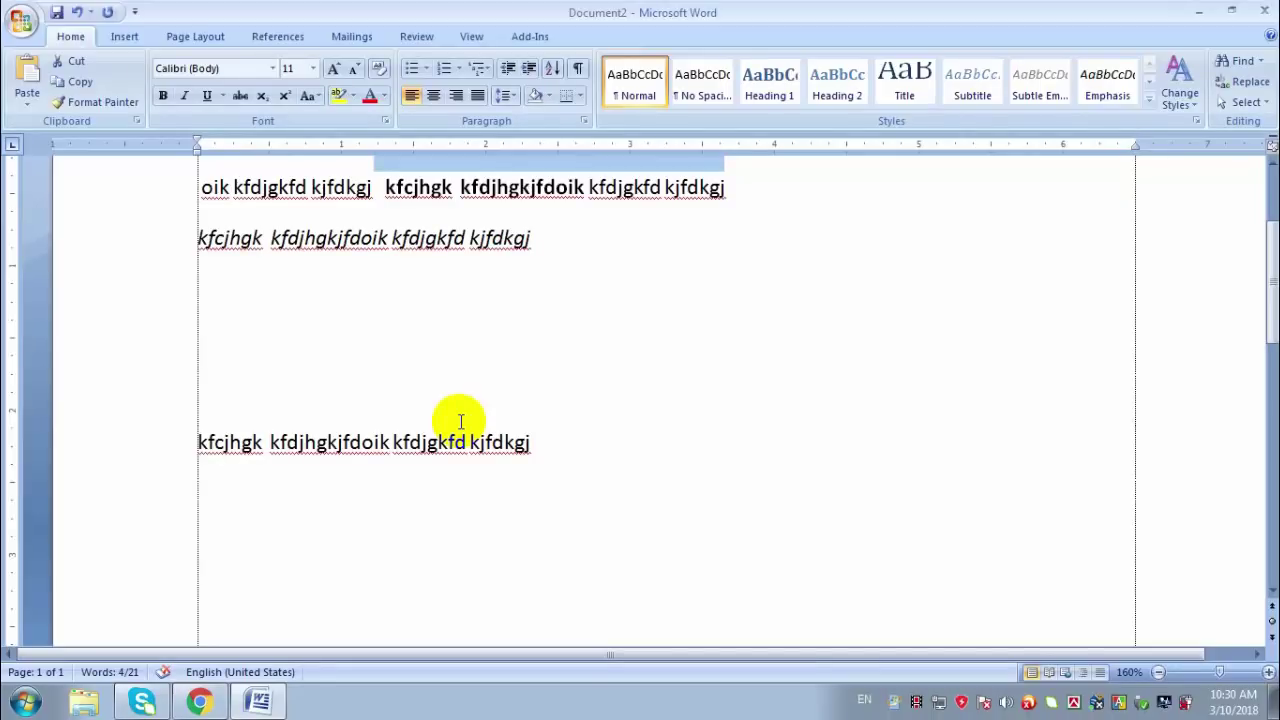
# Step: Append 'nfgknhfdsn' after the last line and paste copies of the text onto page two
pyautogui.scroll(1, 480, 500)
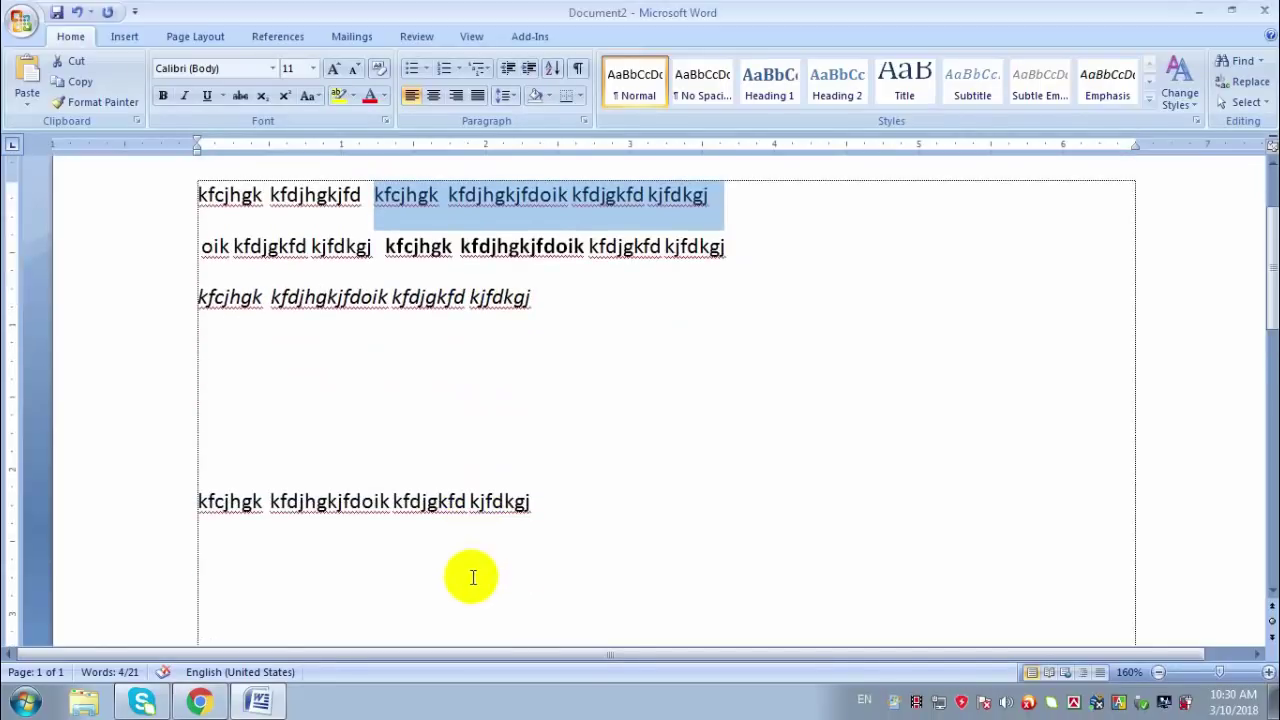
pyautogui.click(612, 508)
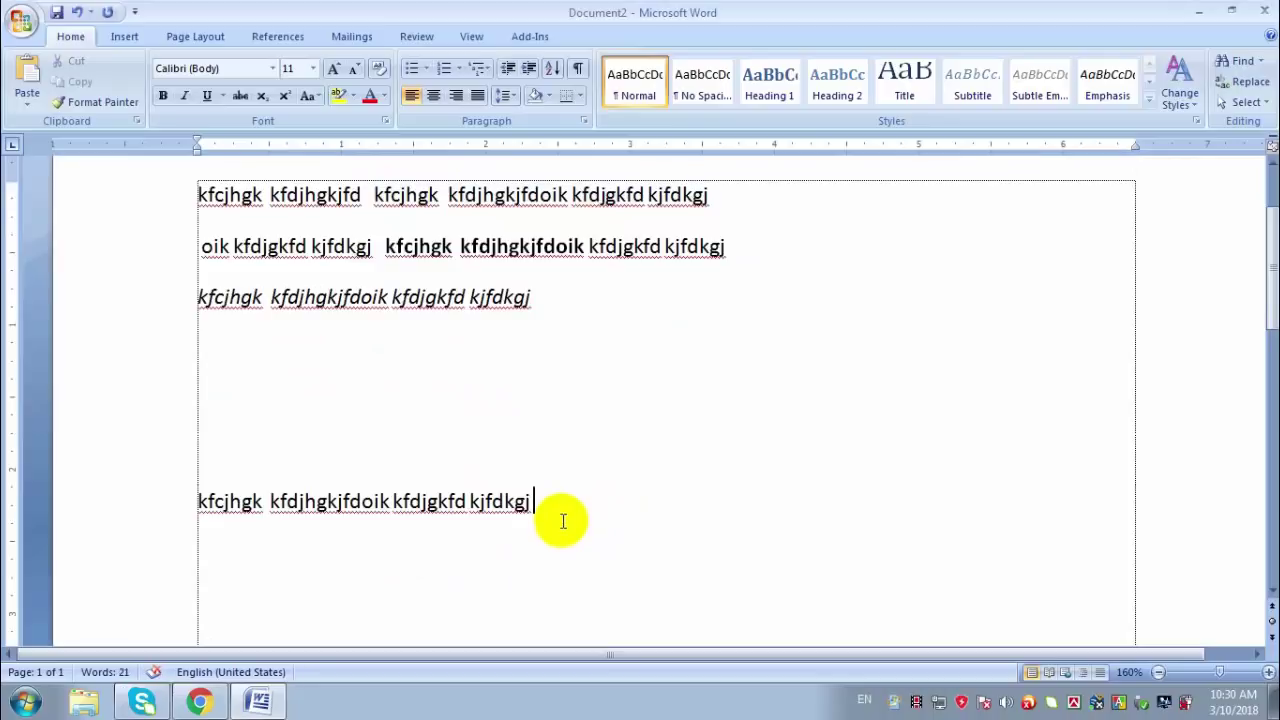
pyautogui.scroll(2, 549, 526)
pyautogui.scroll(-5, 668, 558)
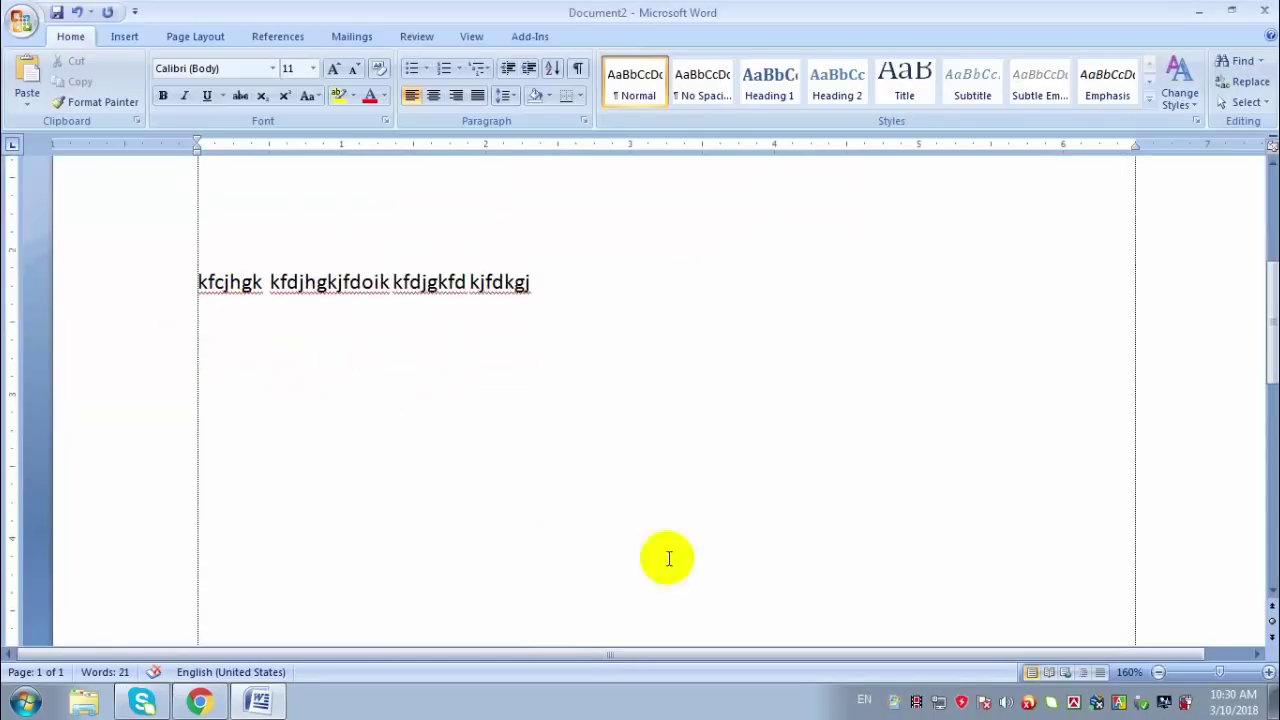
pyautogui.write('nfgknhfdsn')
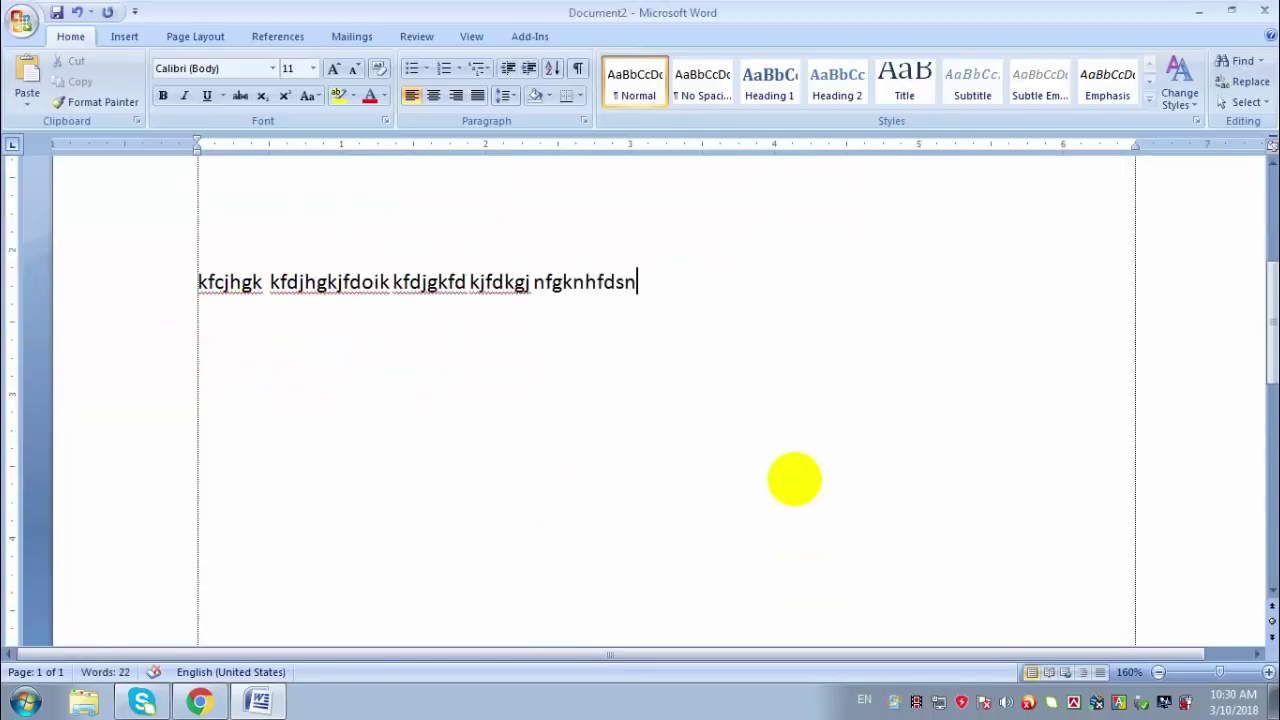
pyautogui.hotkey('ctrl', 'a')
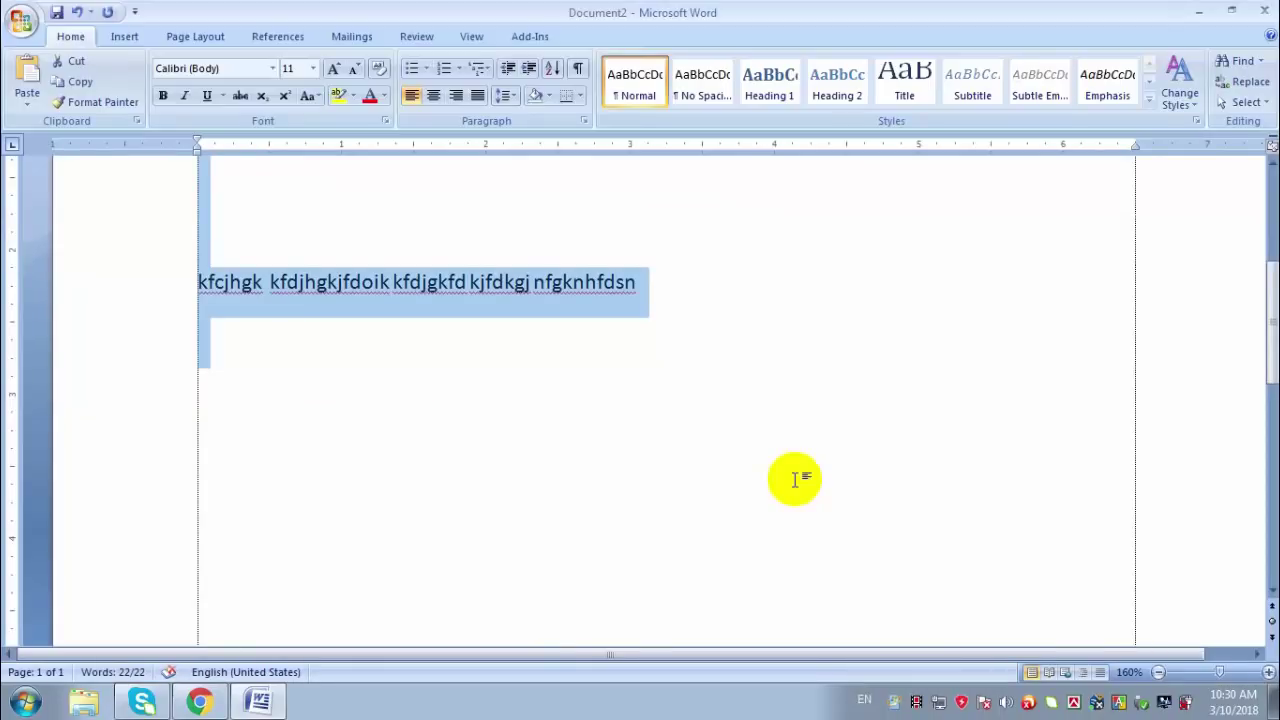
pyautogui.click(794, 479)
pyautogui.hotkey('ctrl', 'v')
pyautogui.click(1268, 540)
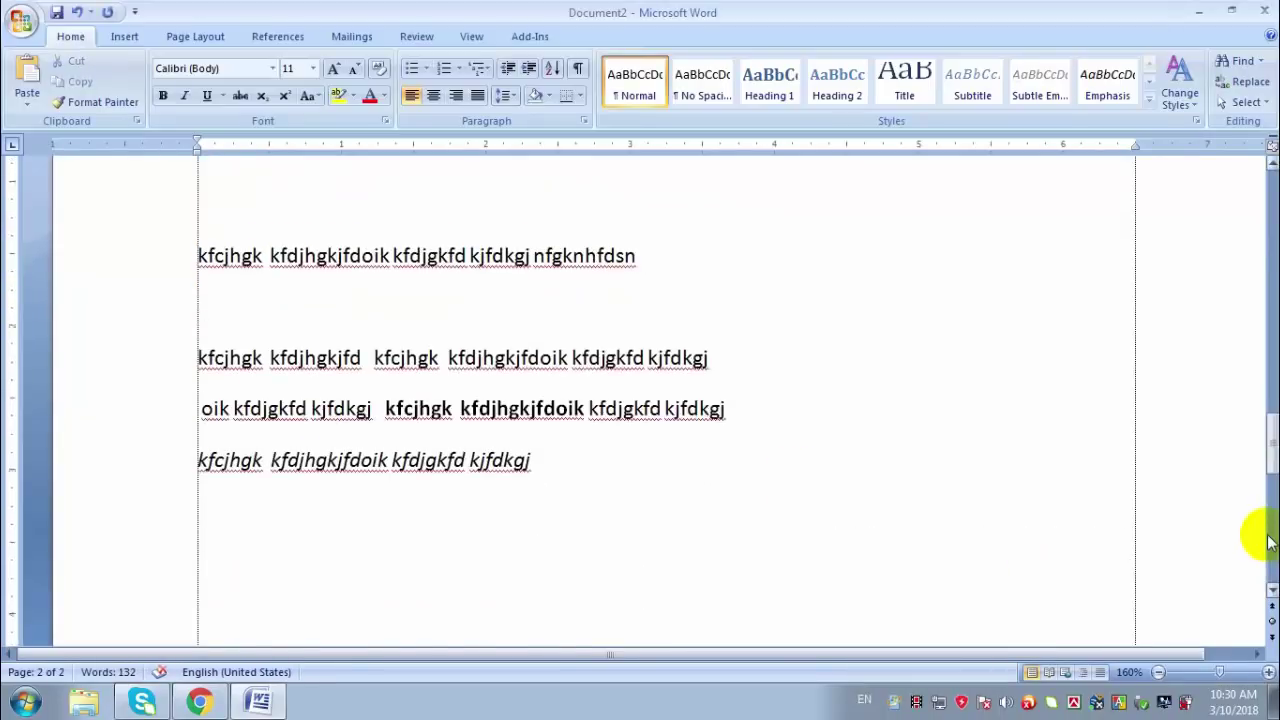
pyautogui.scroll(3, 1268, 540)
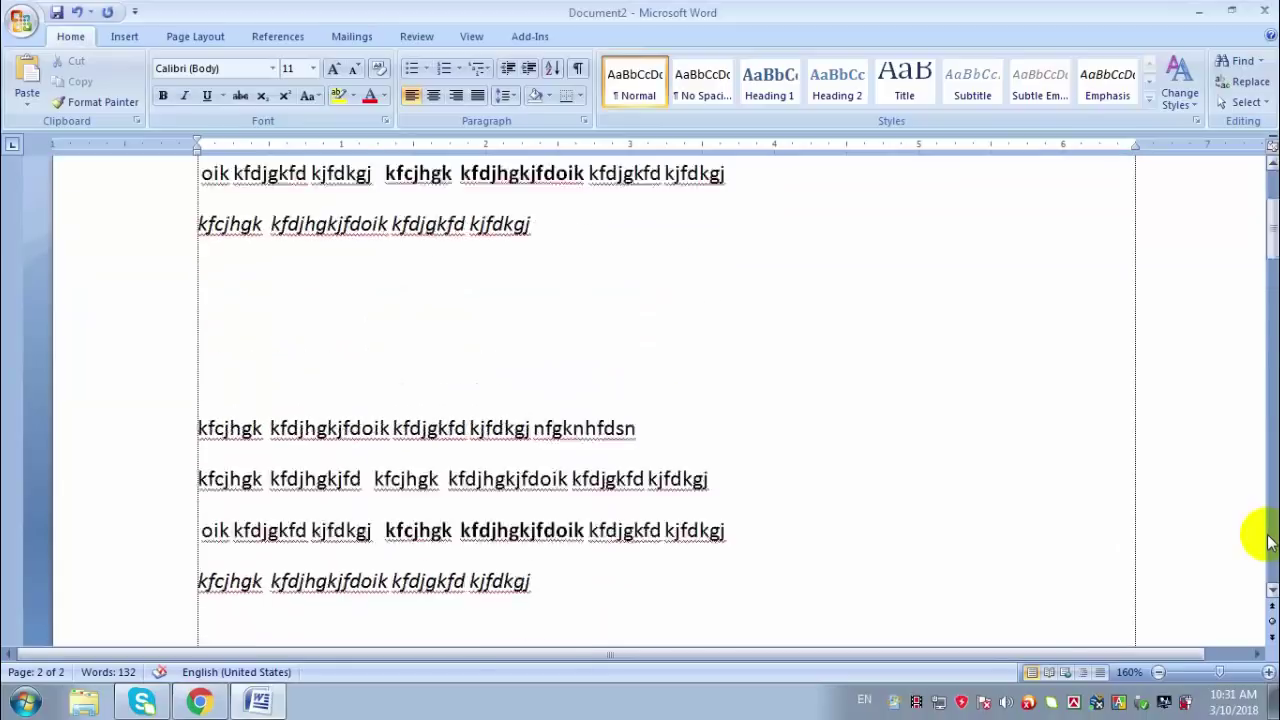
pyautogui.scroll(2, 1268, 540)
pyautogui.scroll(-12, 1268, 540)
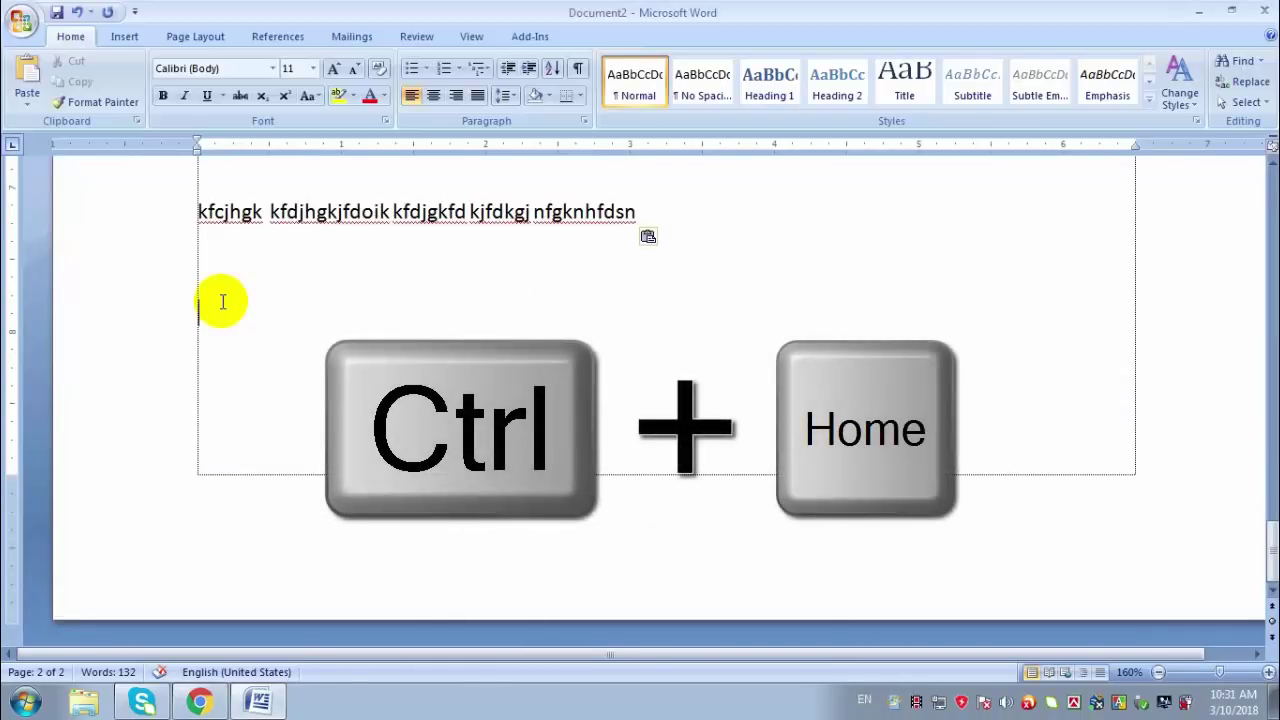
# Step: Jump to the document's start and end, select everything, then deselect after the italic line
pyautogui.hotkey('ctrl', 'Home')
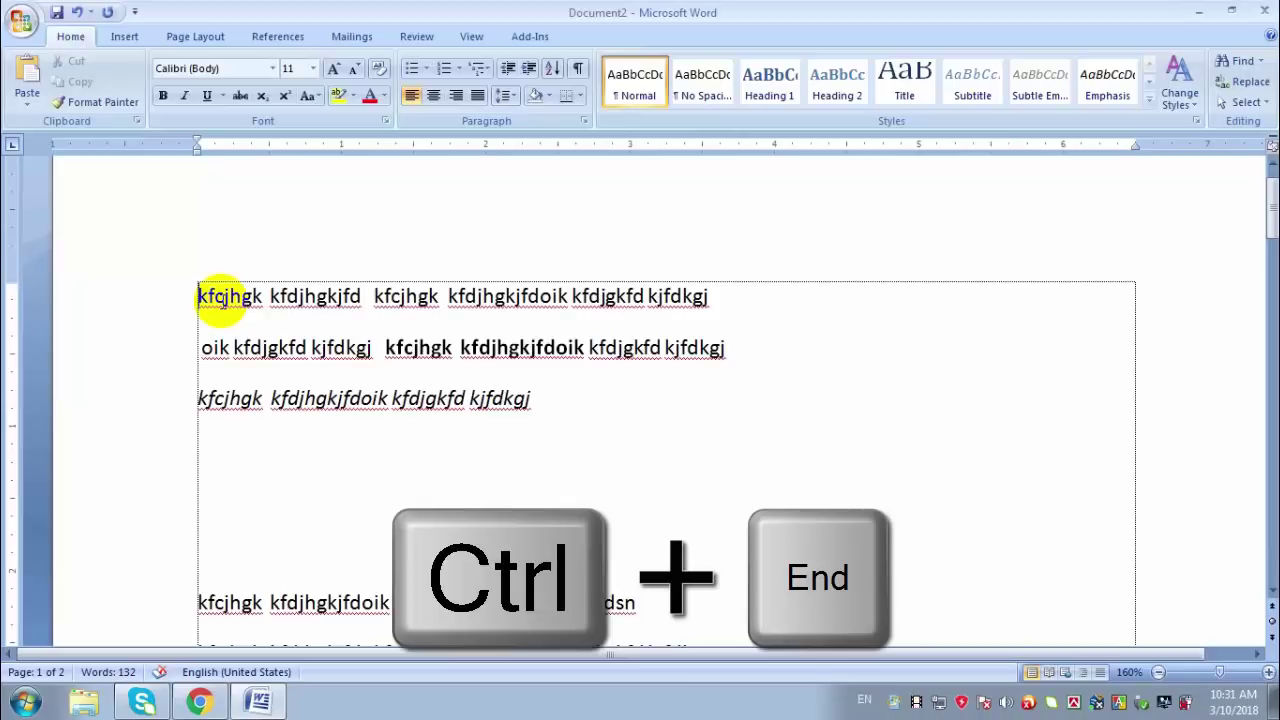
pyautogui.hotkey('ctrl', 'End')
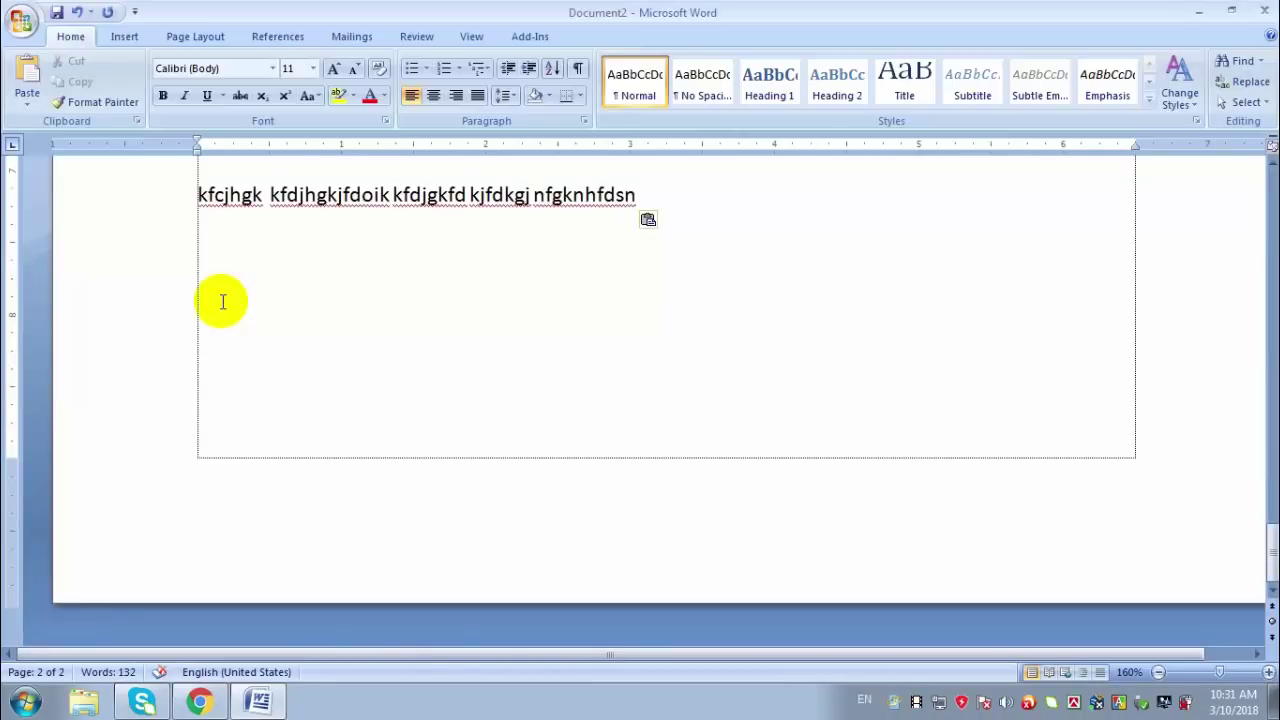
pyautogui.scroll(10, 383, 323)
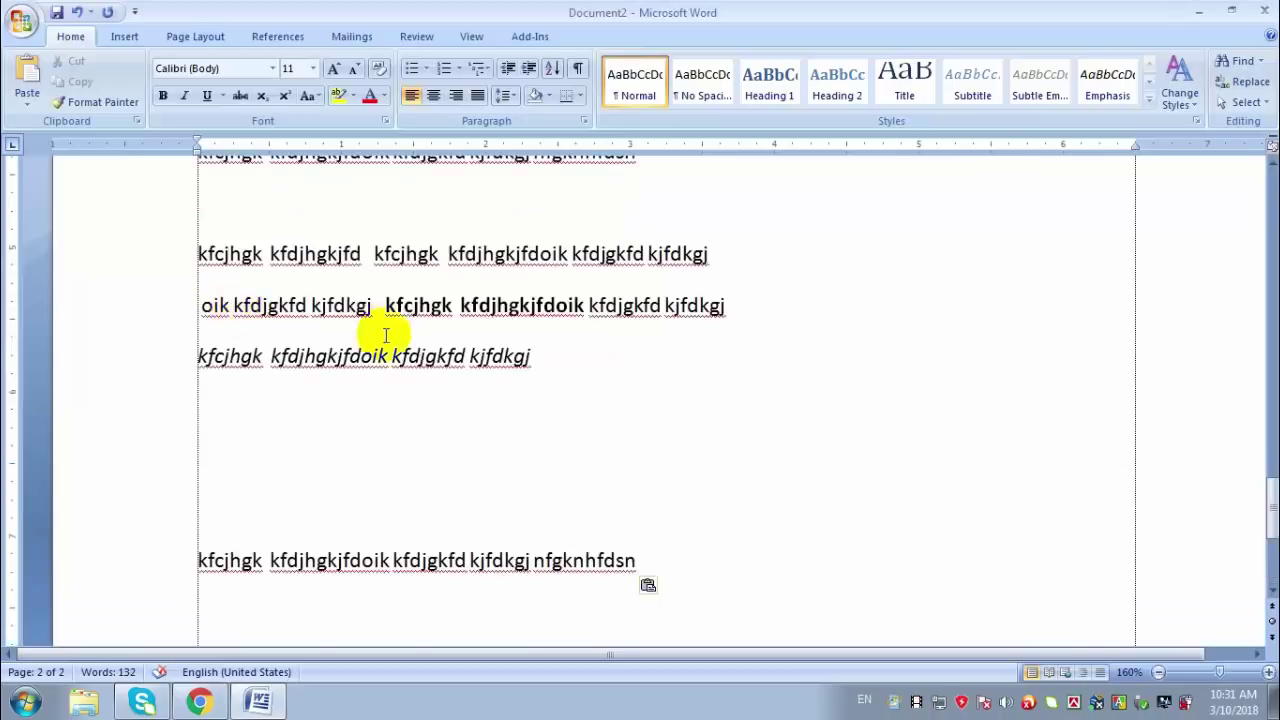
pyautogui.scroll(3, 440, 480)
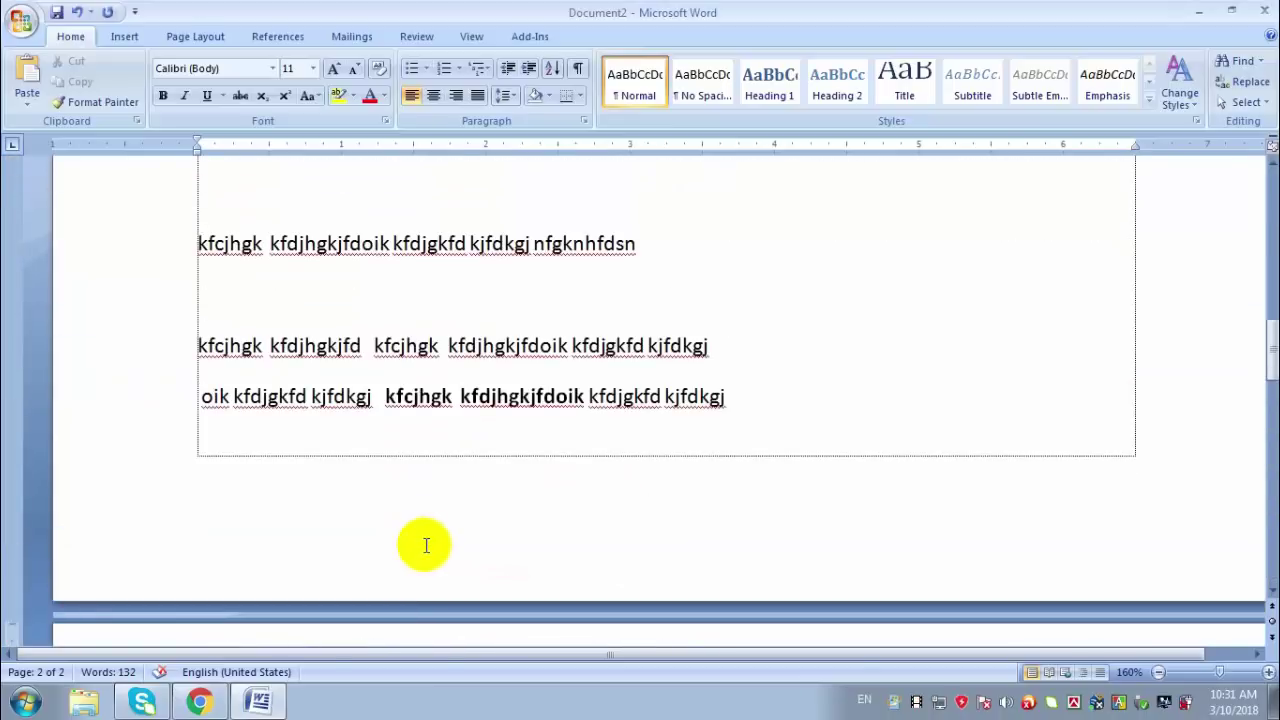
pyautogui.hotkey('ctrl', 'a')
pyautogui.scroll(5, 491, 500)
pyautogui.click(643, 293)
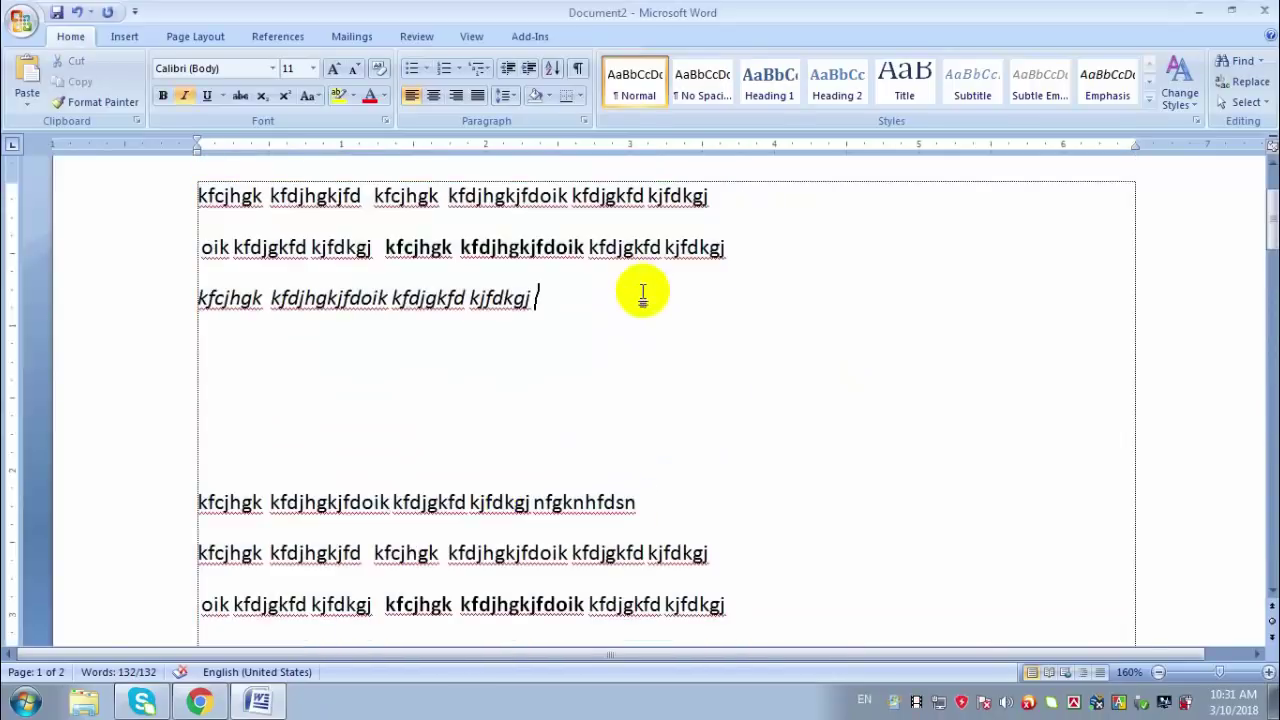
# Step: Select the first three lines and search the font list for 'Tim' without changing the font
pyautogui.moveTo(509, 309); pyautogui.dragTo(143, 200)
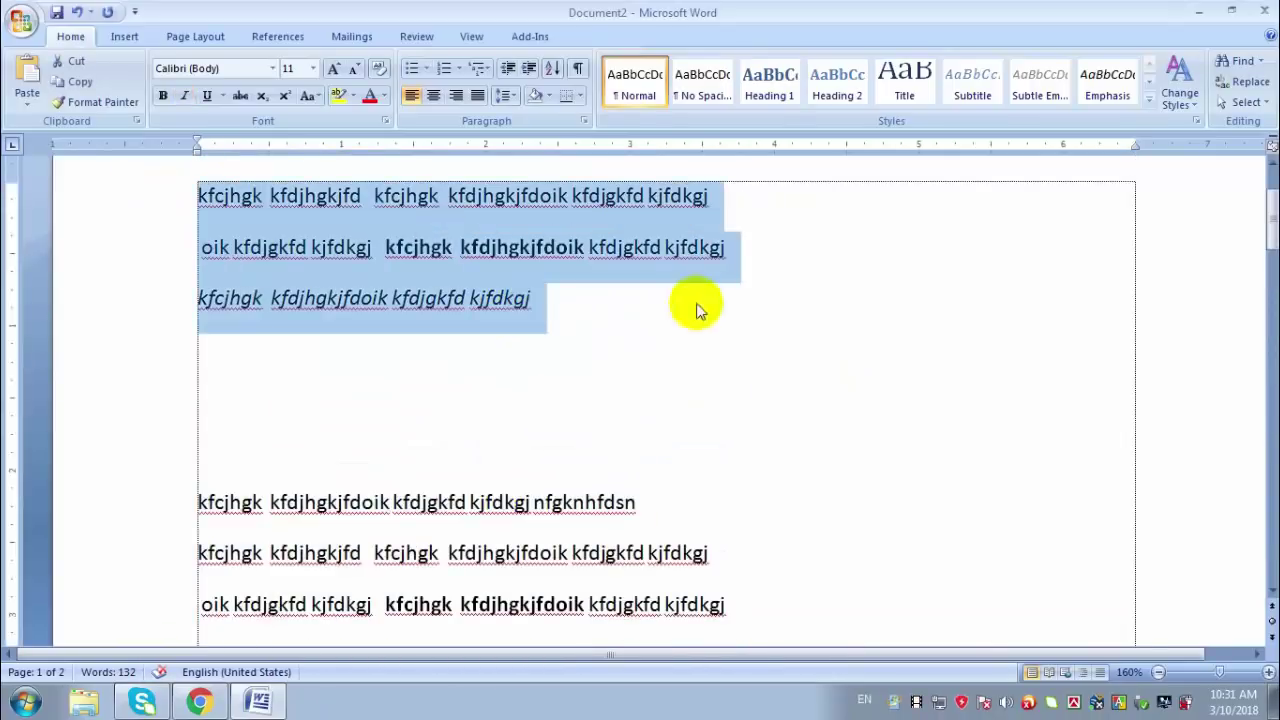
pyautogui.click(272, 69)
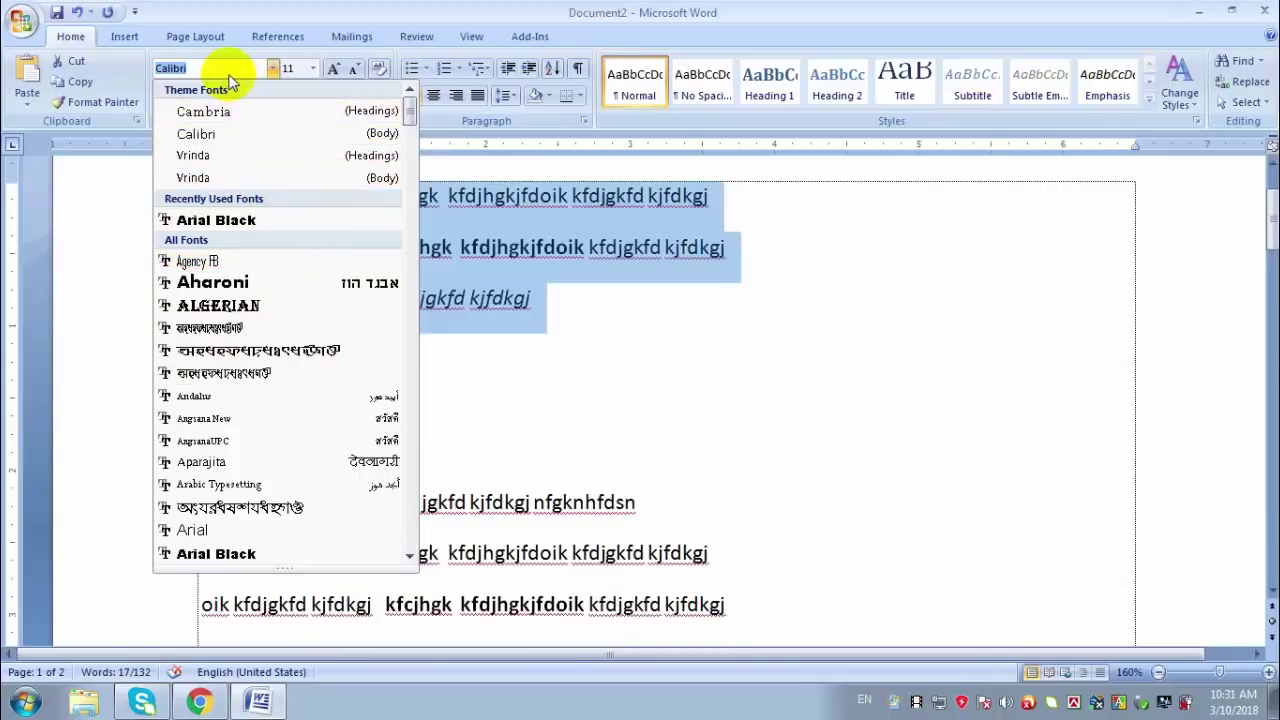
pyautogui.write('Times New Roman')
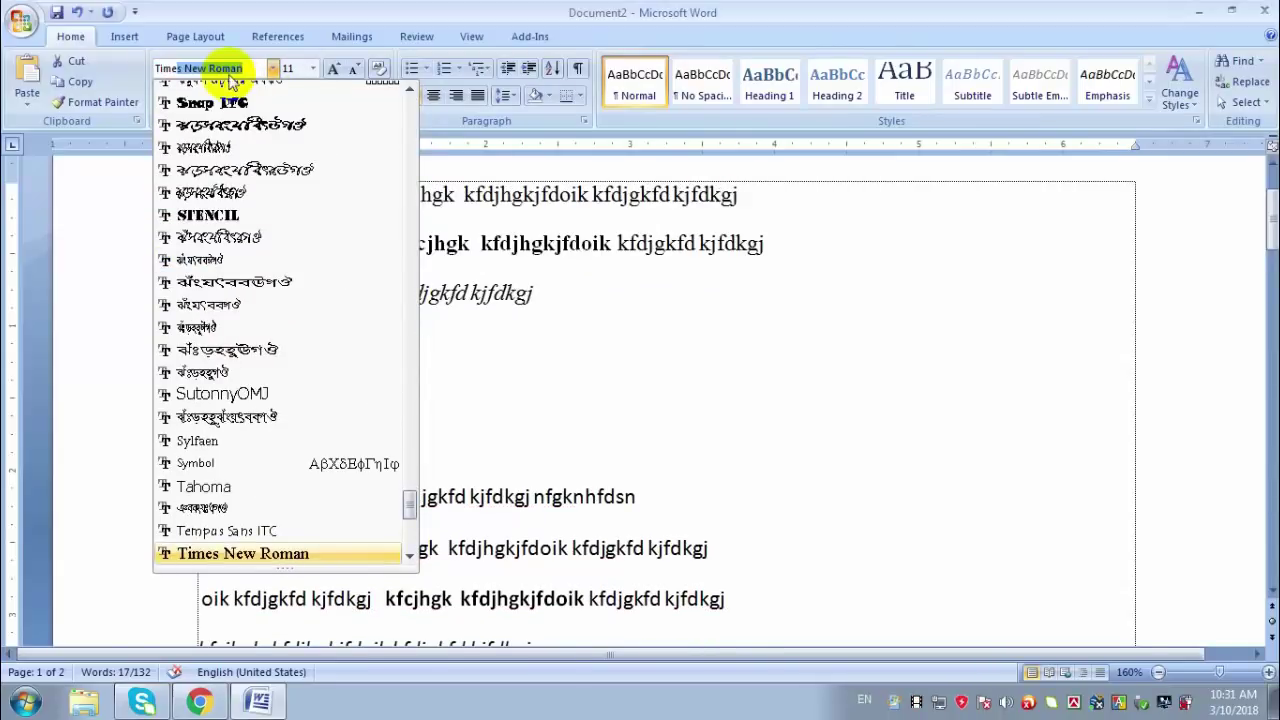
pyautogui.scroll(2, 235, 172)
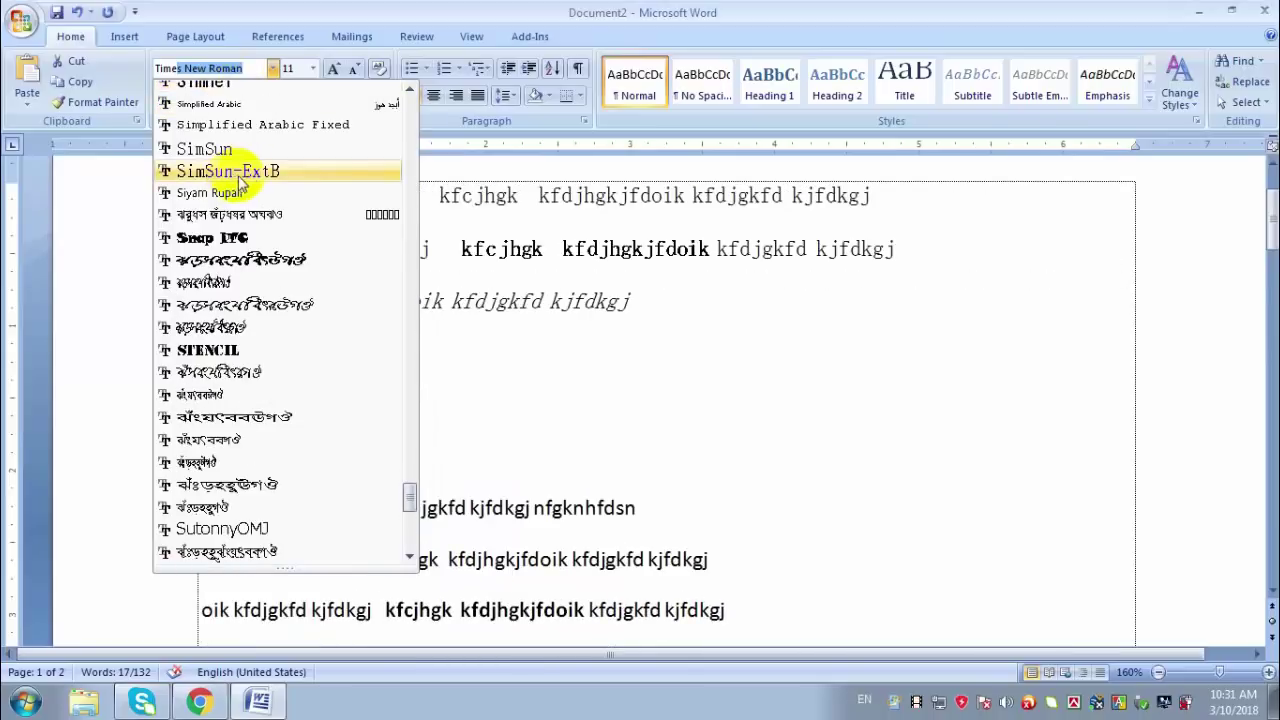
pyautogui.click(229, 72)
pyautogui.click(229, 78)
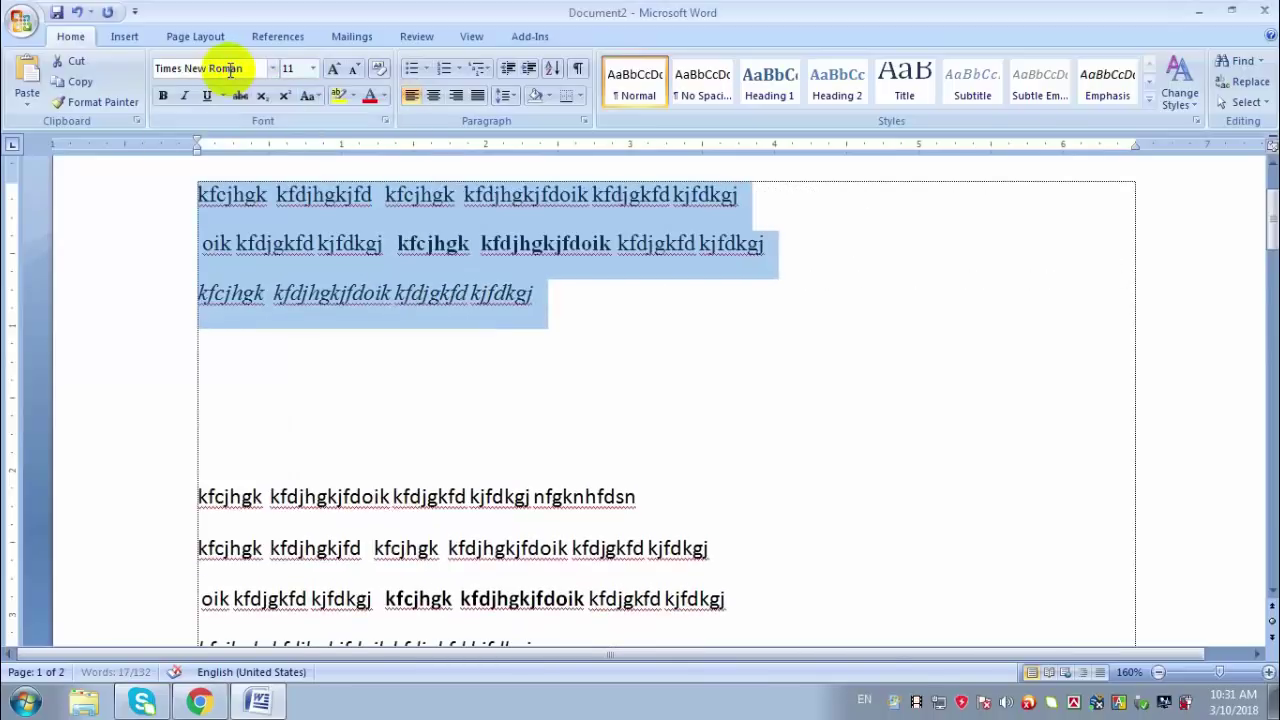
pyautogui.click(514, 358)
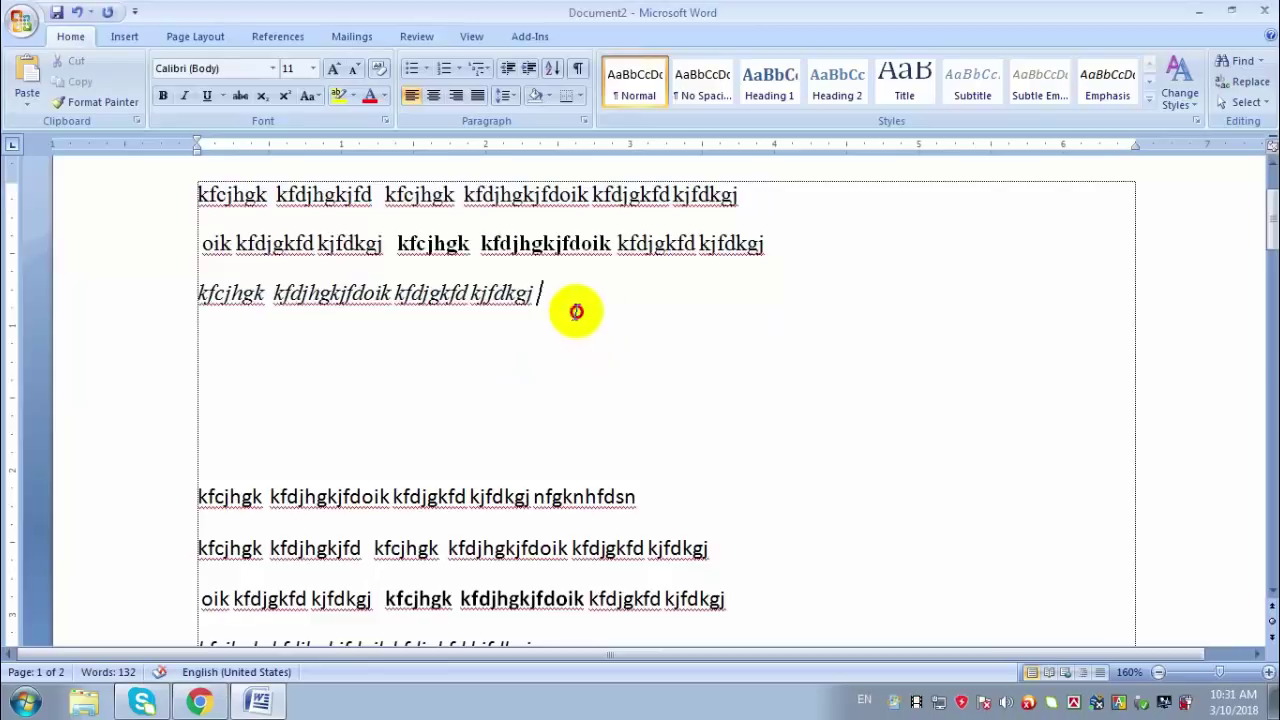
# Step: Reselect the three Times New Roman lines at the top of the page
pyautogui.moveTo(577, 307); pyautogui.dragTo(100, 191)
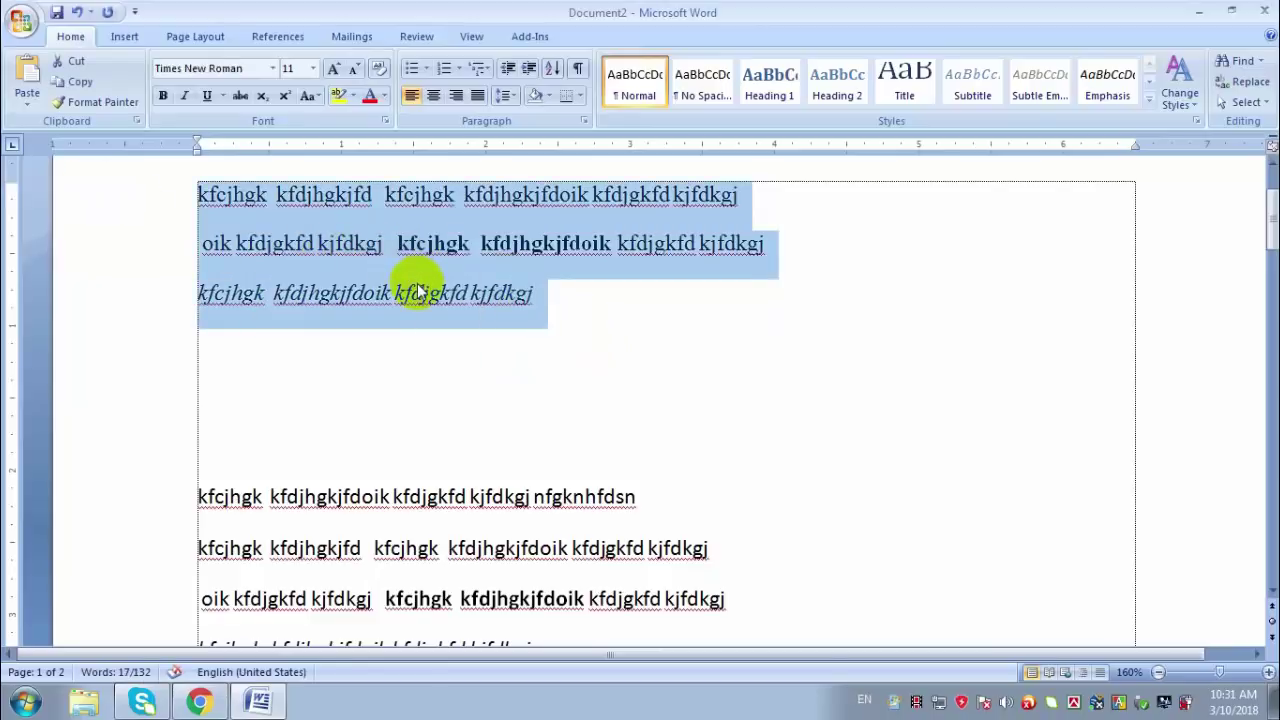
pyautogui.scroll(-2, 410, 330)
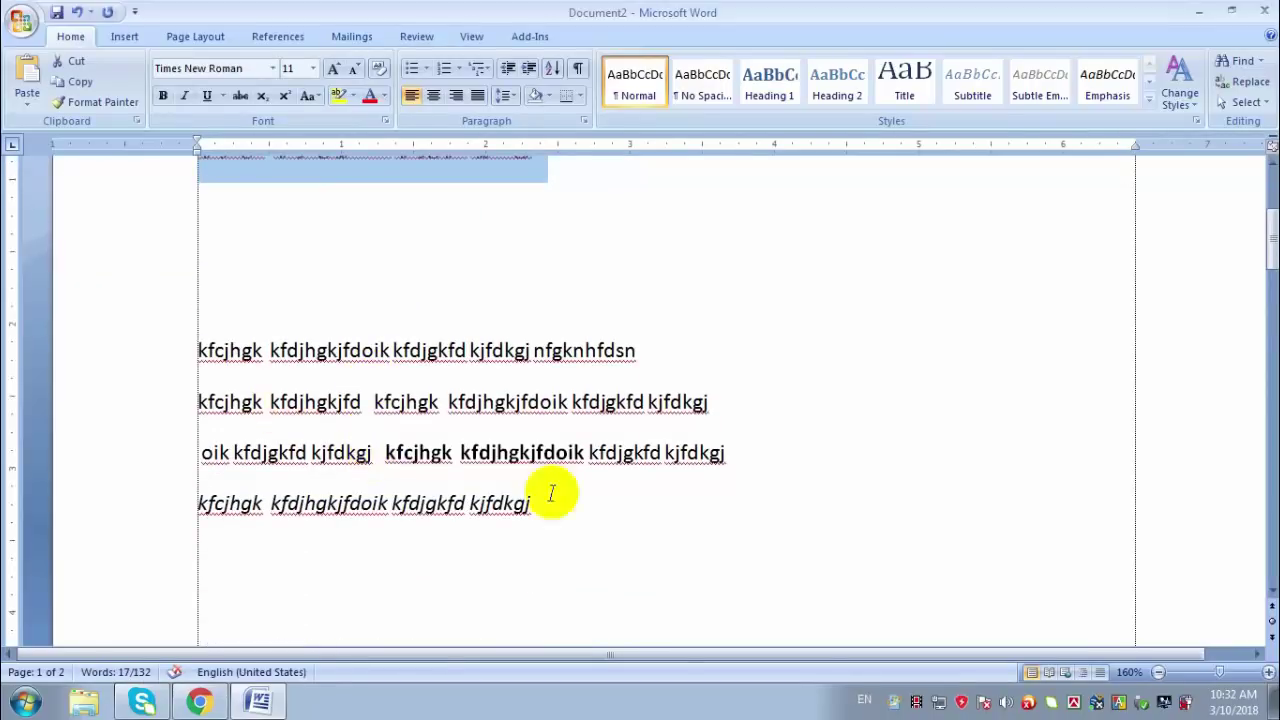
pyautogui.moveTo(608, 514); pyautogui.dragTo(214, 375)
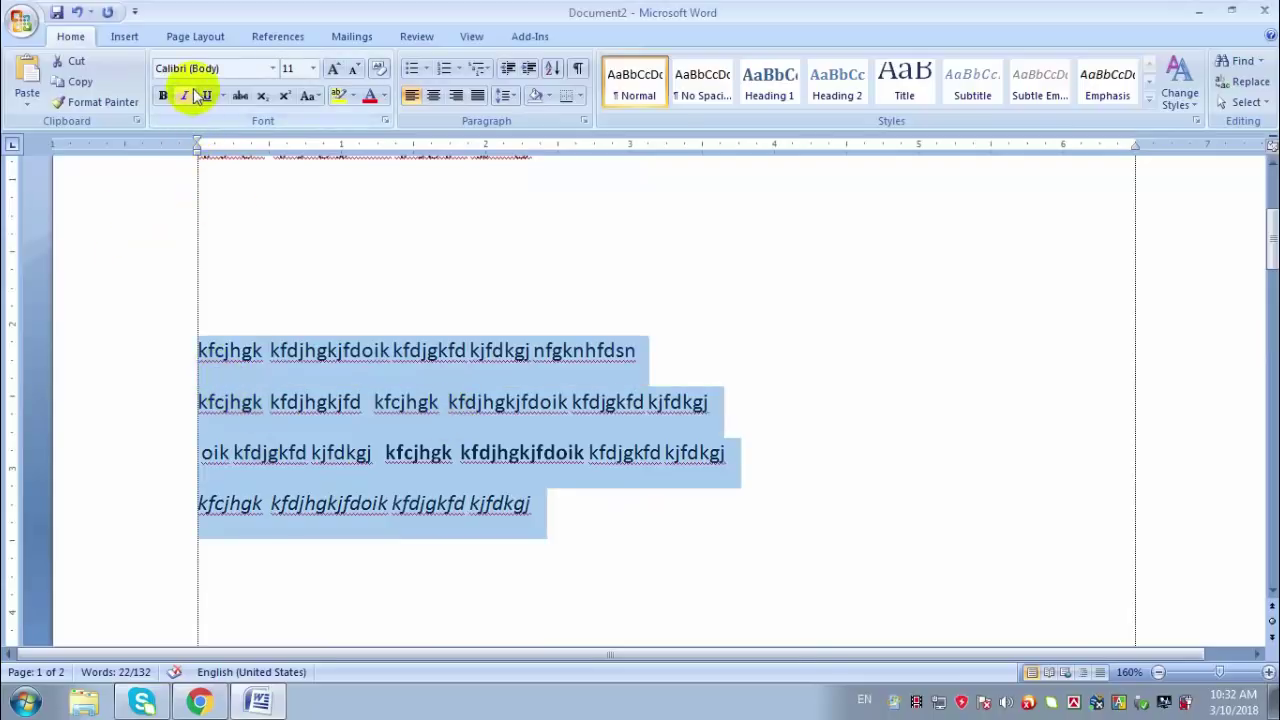
pyautogui.scroll(3, 873, 390)
pyautogui.scroll(1, 873, 390)
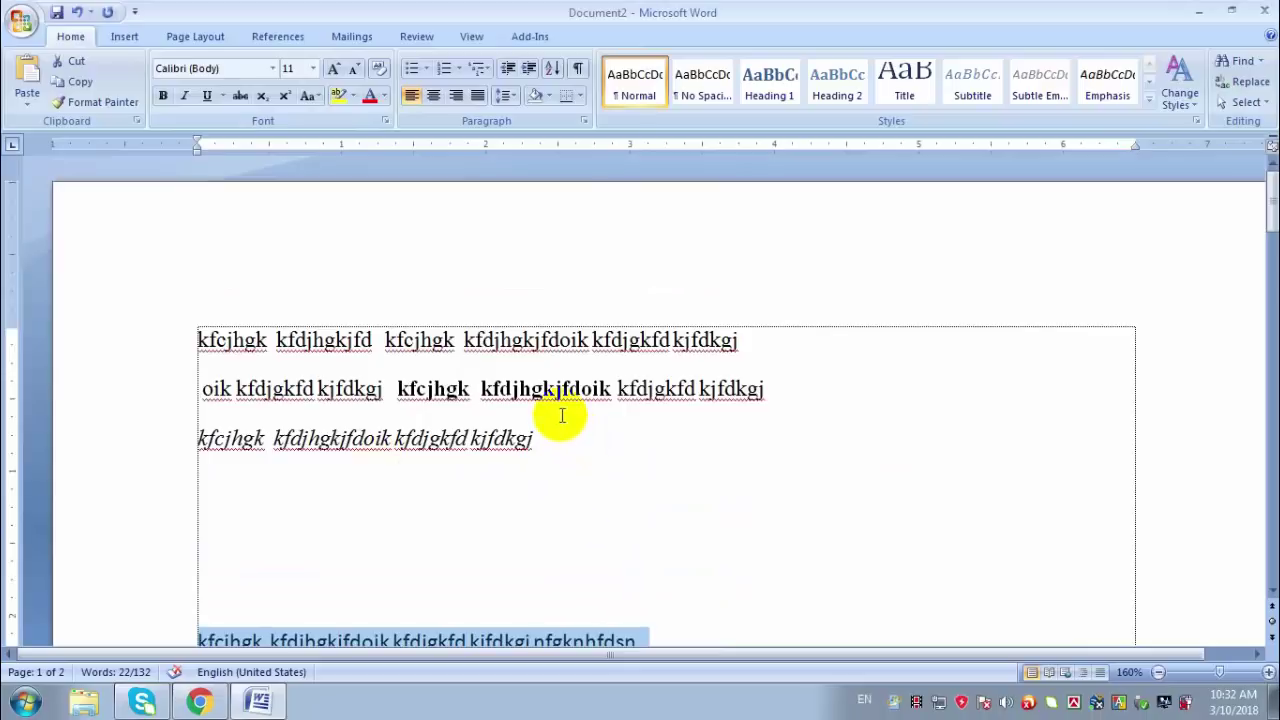
pyautogui.moveTo(575, 450); pyautogui.dragTo(194, 317)
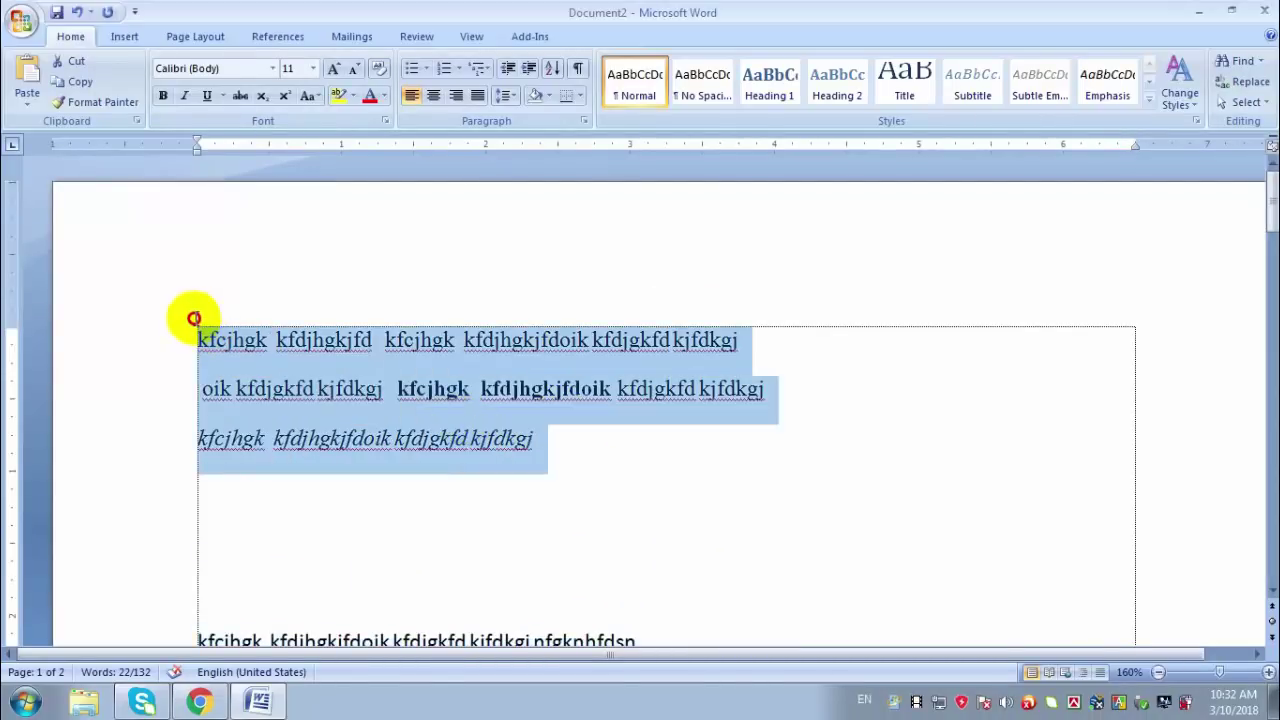
pyautogui.click(580, 463)
pyautogui.moveTo(623, 449); pyautogui.dragTo(221, 363)
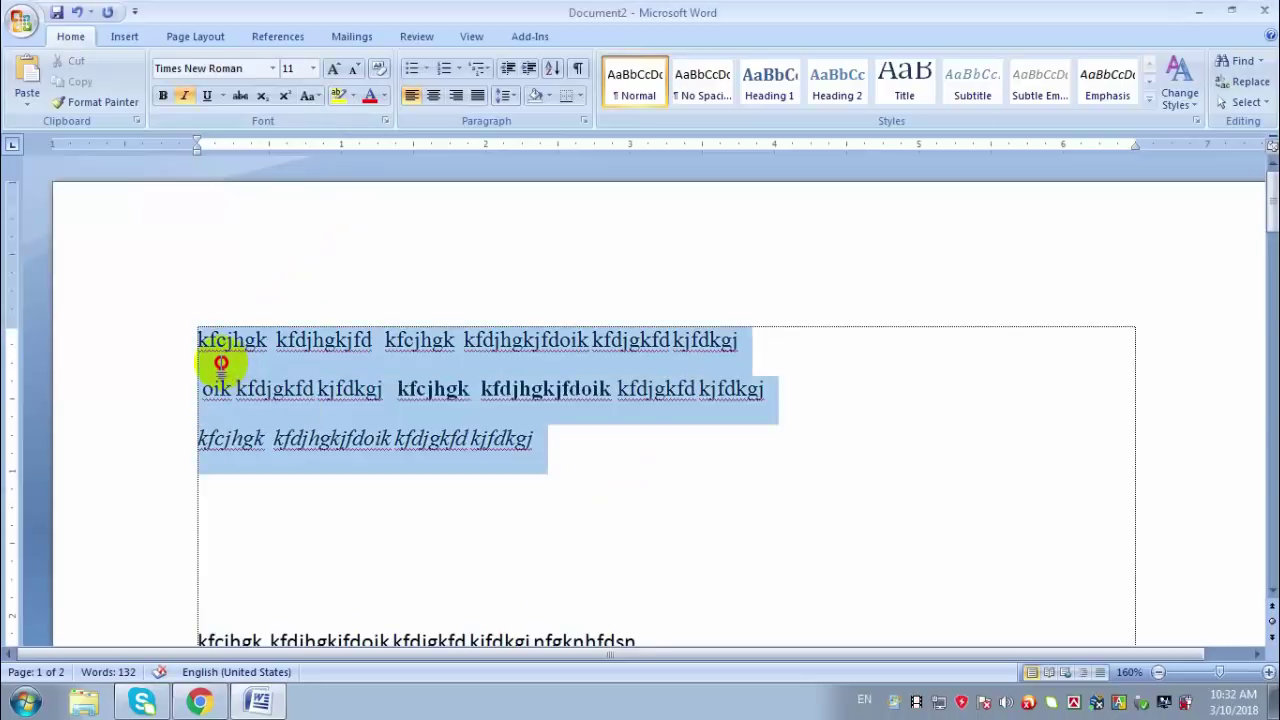
# Step: Set the three top lines to 18 pt, then enter 14 pt in the size box
pyautogui.click(312, 68)
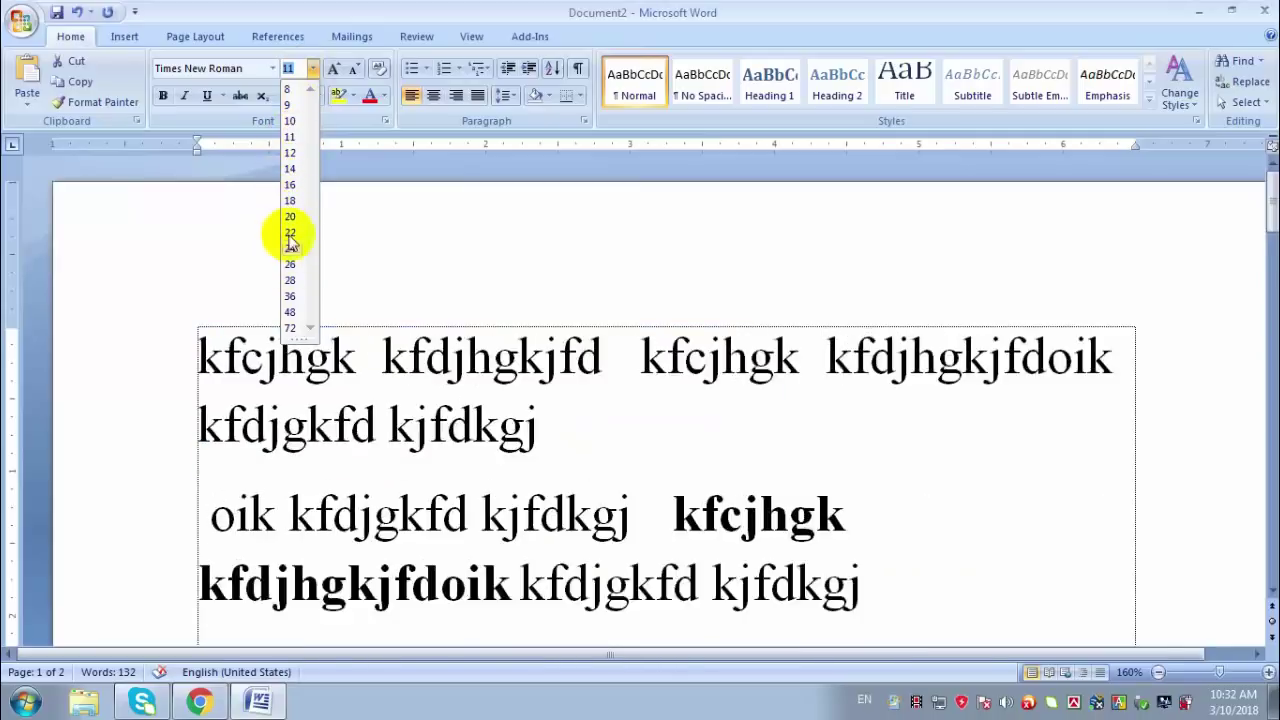
pyautogui.click(291, 200)
pyautogui.click(291, 68)
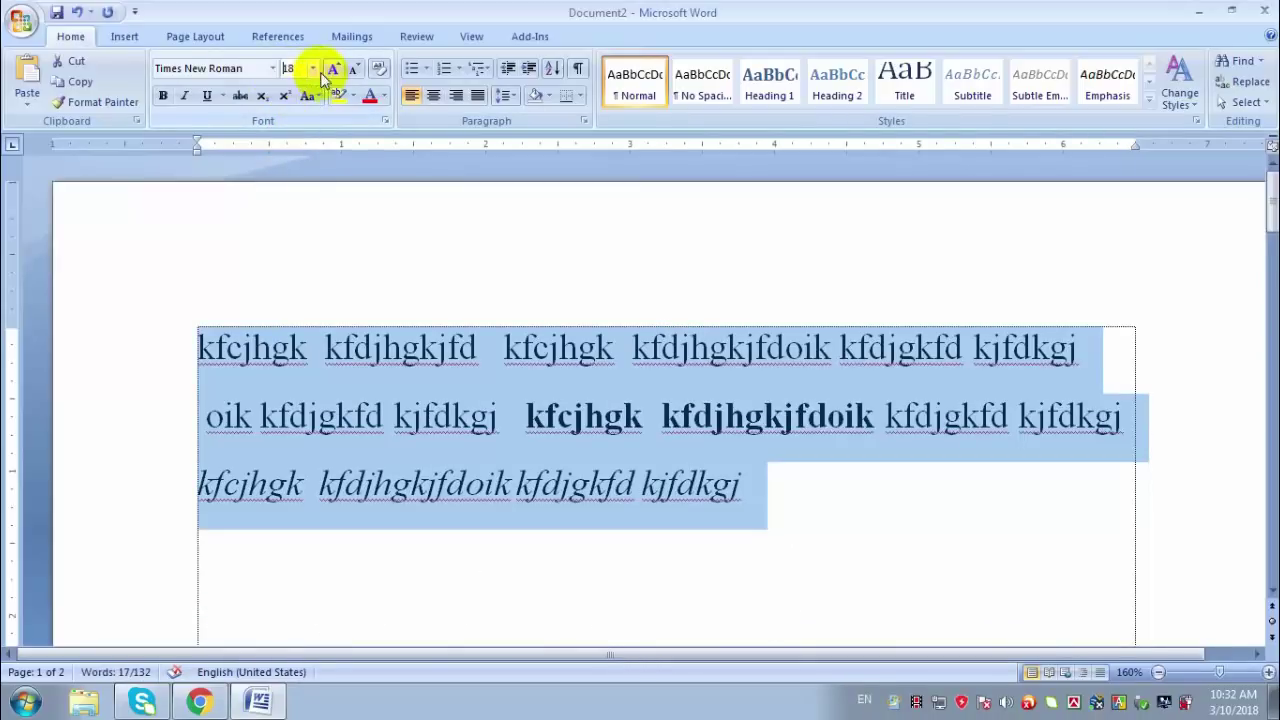
pyautogui.click(284, 68)
pyautogui.click(275, 68)
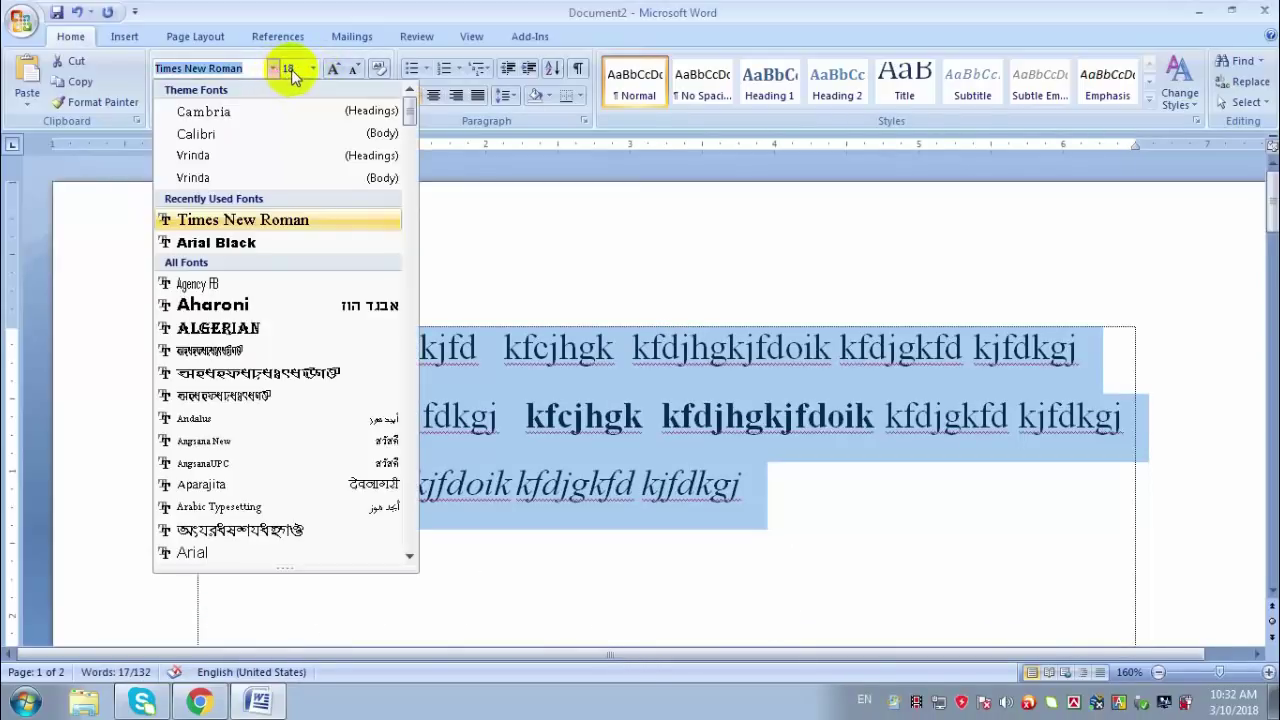
pyautogui.click(291, 69)
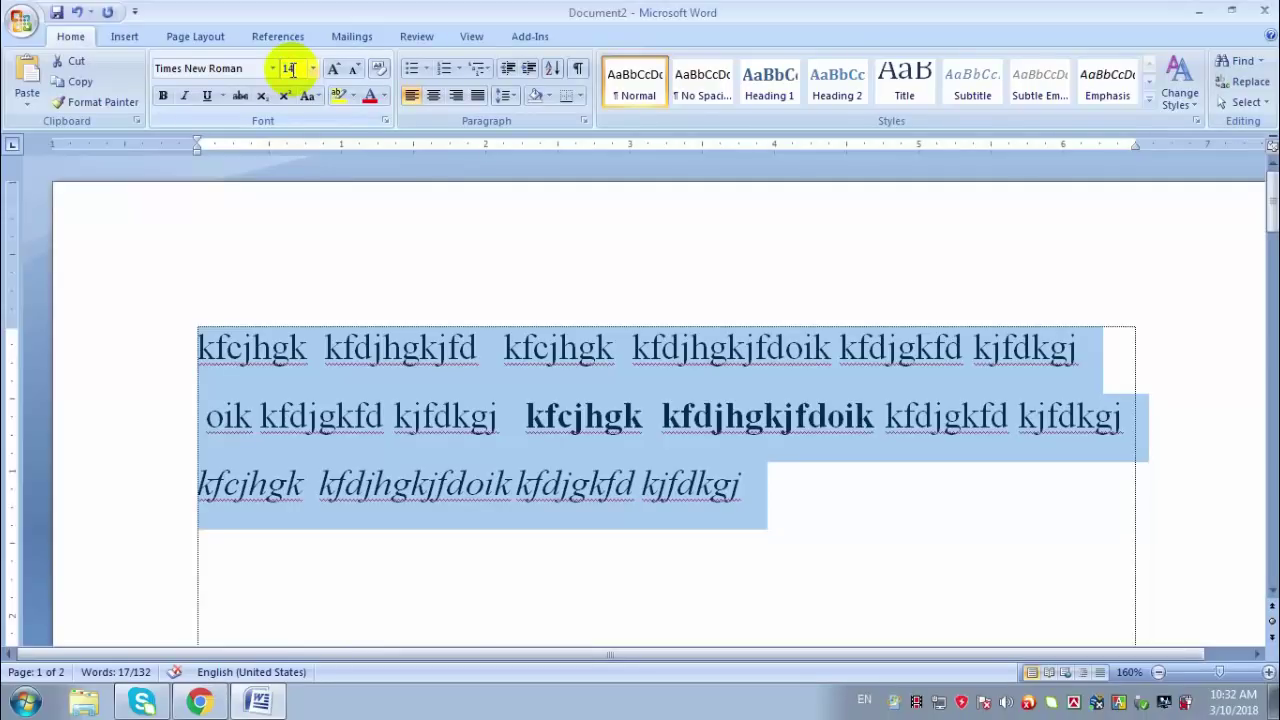
pyautogui.press('Return')
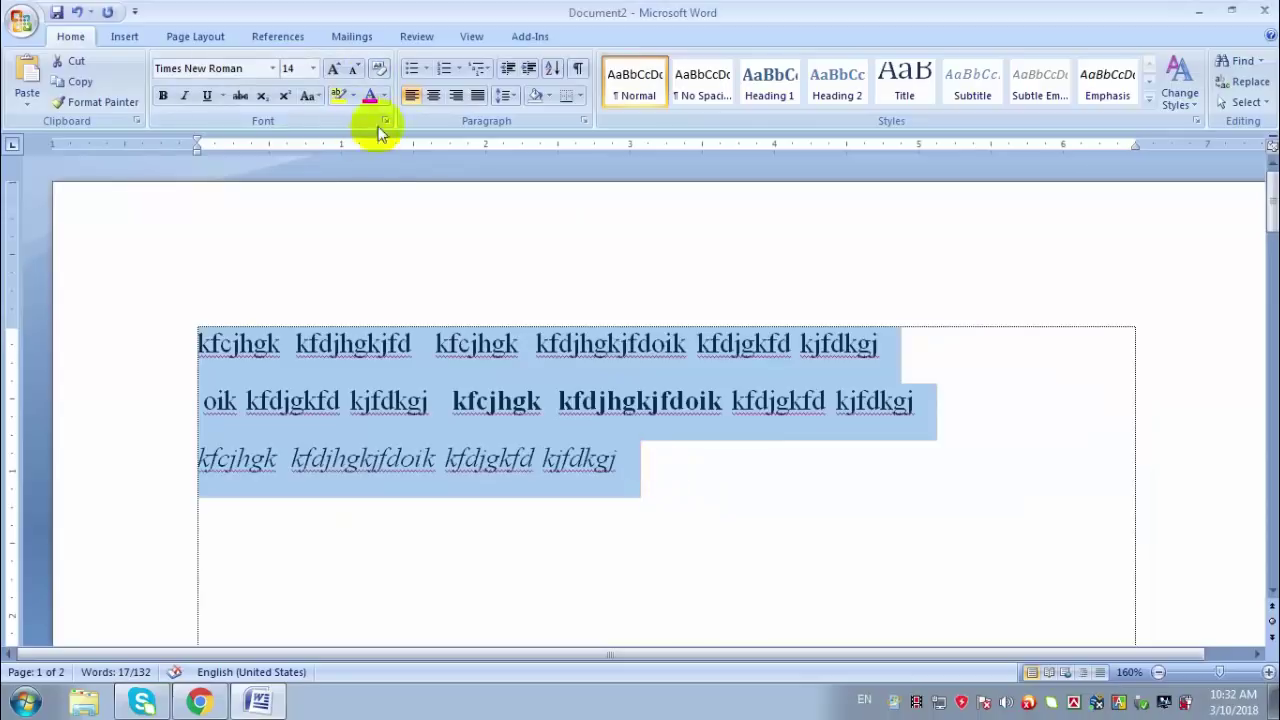
# Step: Grow the text to 26 pt, then shrink it step by step to 10 pt
pyautogui.click(340, 72)
pyautogui.click(340, 72)
pyautogui.click(340, 72)
pyautogui.click(336, 69)
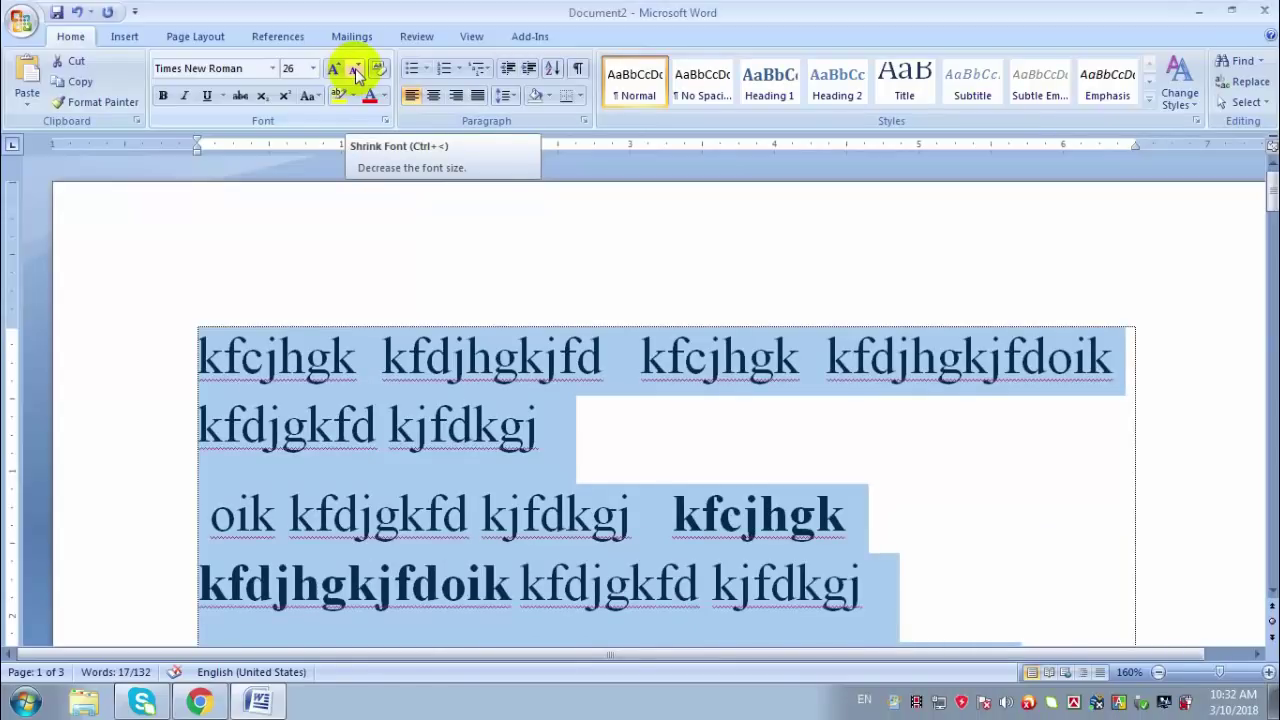
pyautogui.click(355, 68)
pyautogui.click(355, 68)
pyautogui.click(355, 68)
pyautogui.click(355, 68)
pyautogui.click(355, 68)
pyautogui.click(355, 70)
pyautogui.click(355, 70)
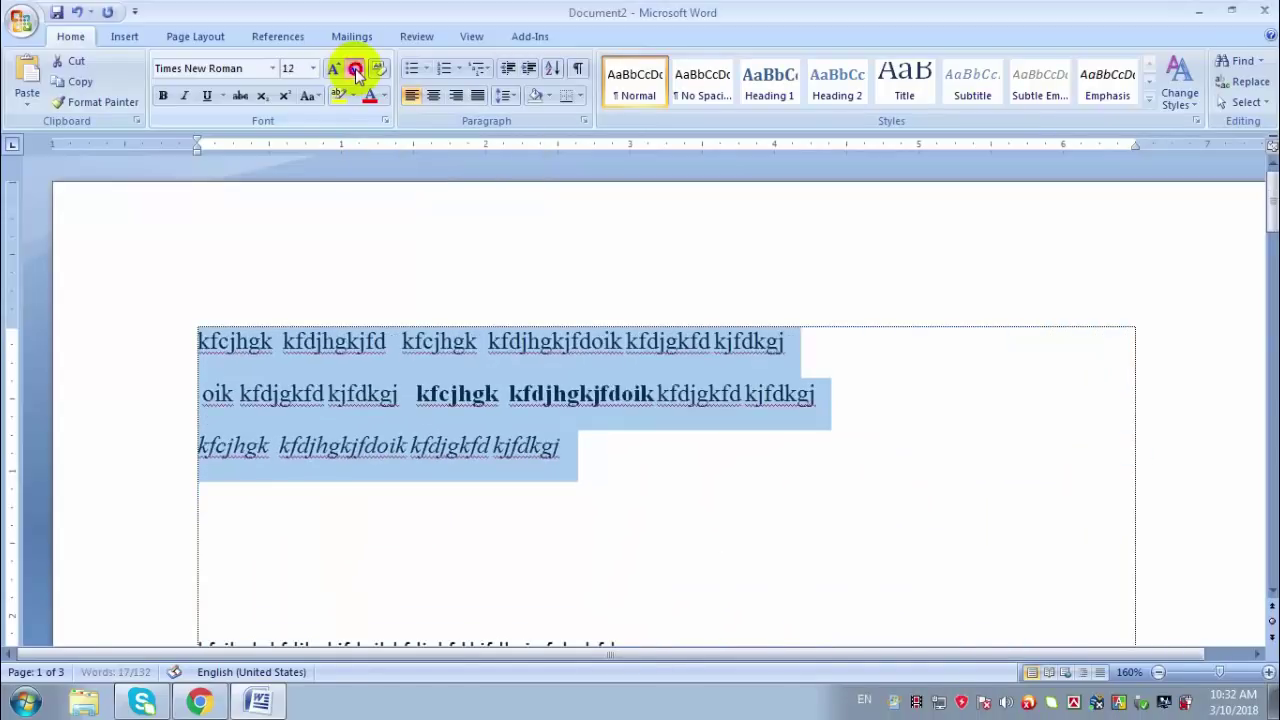
pyautogui.click(355, 70)
pyautogui.click(355, 70)
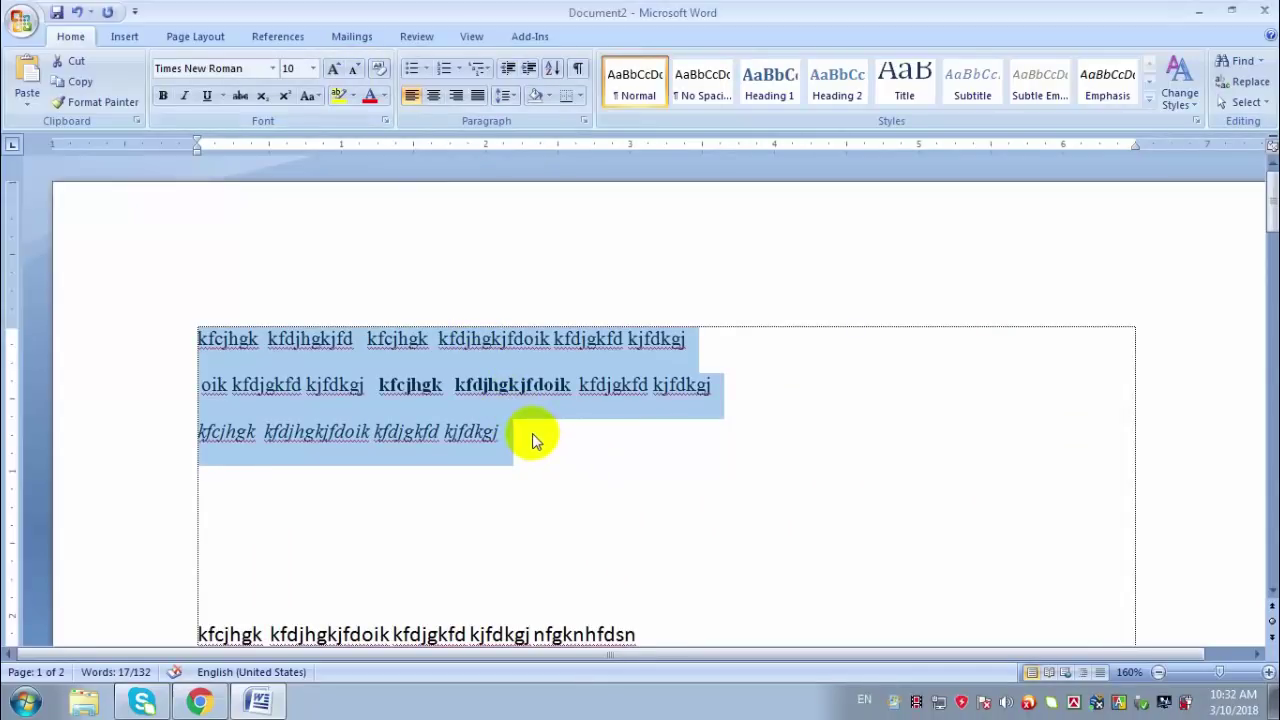
pyautogui.click(571, 520)
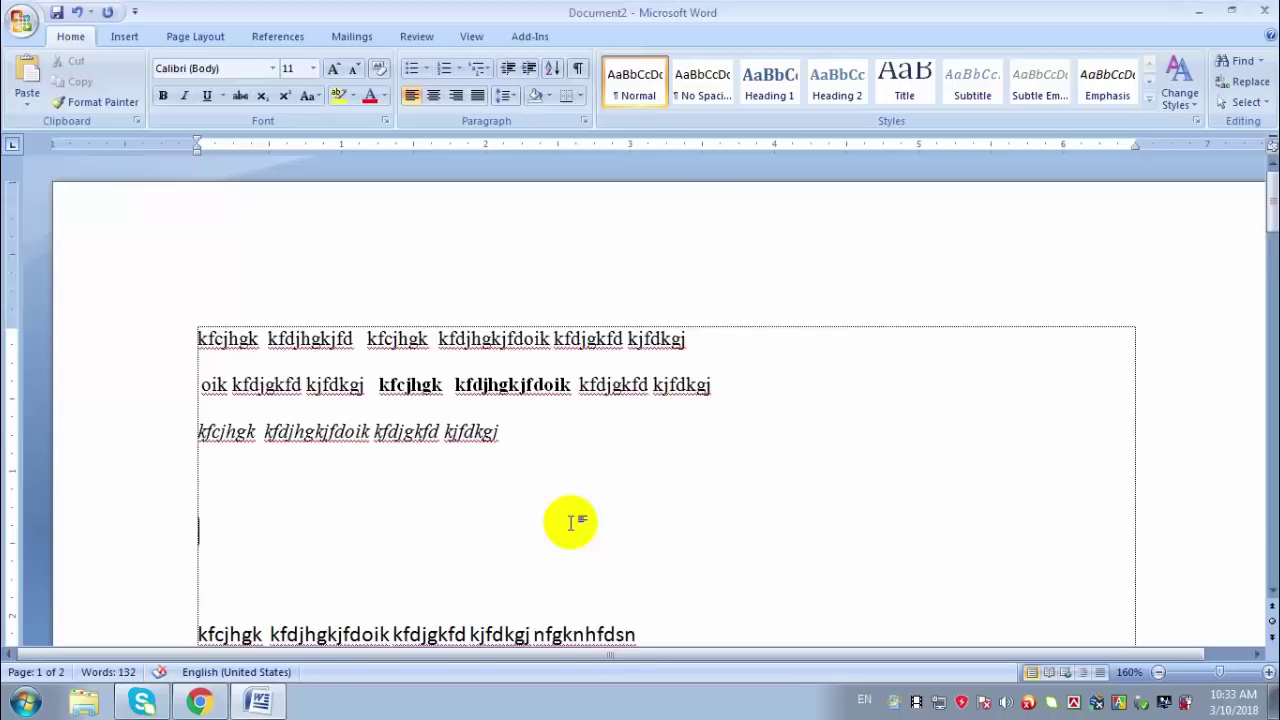
pyautogui.hotkey('ctrl', 'a')
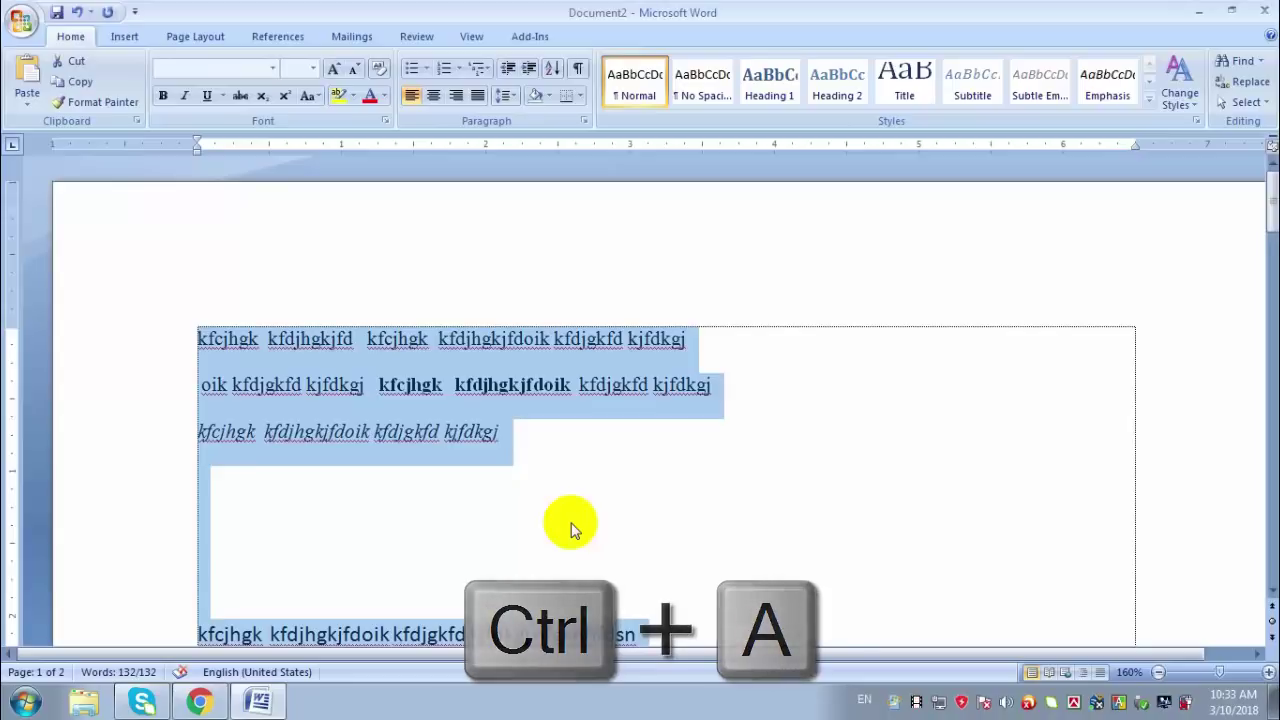
pyautogui.press('Delete')
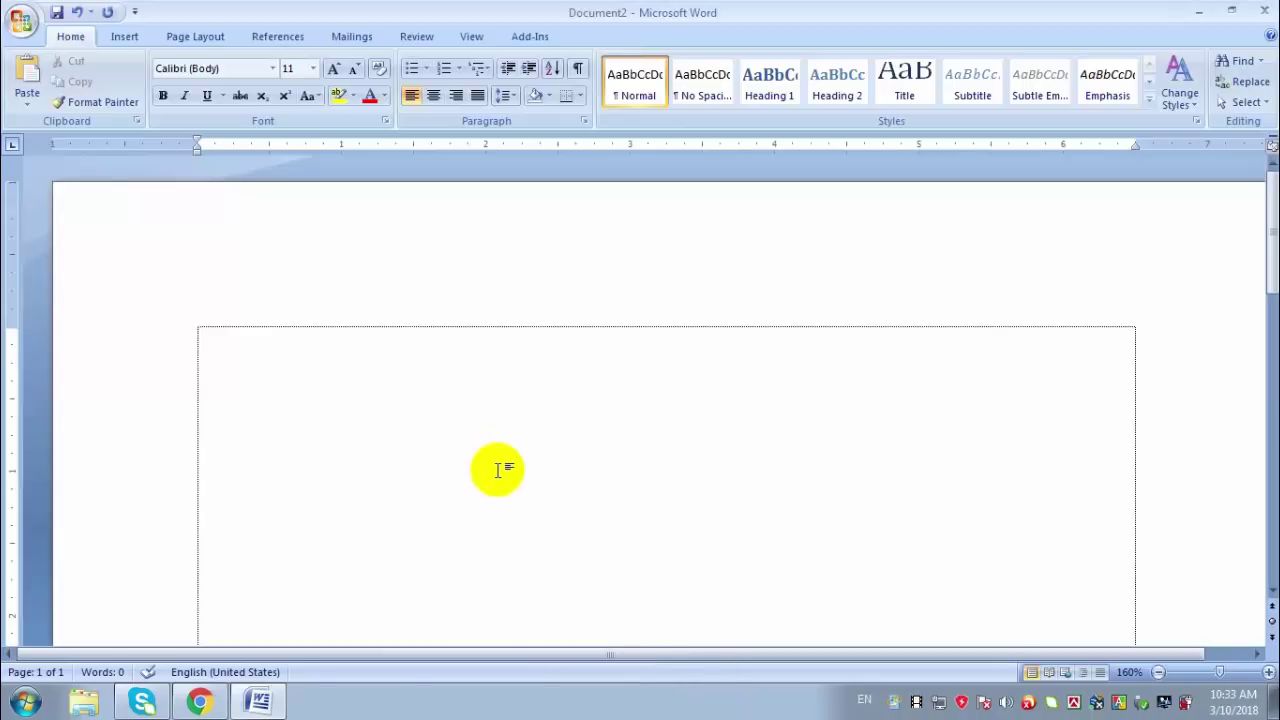
pyautogui.scroll(-3, 516, 467)
pyautogui.scroll(-3, 516, 467)
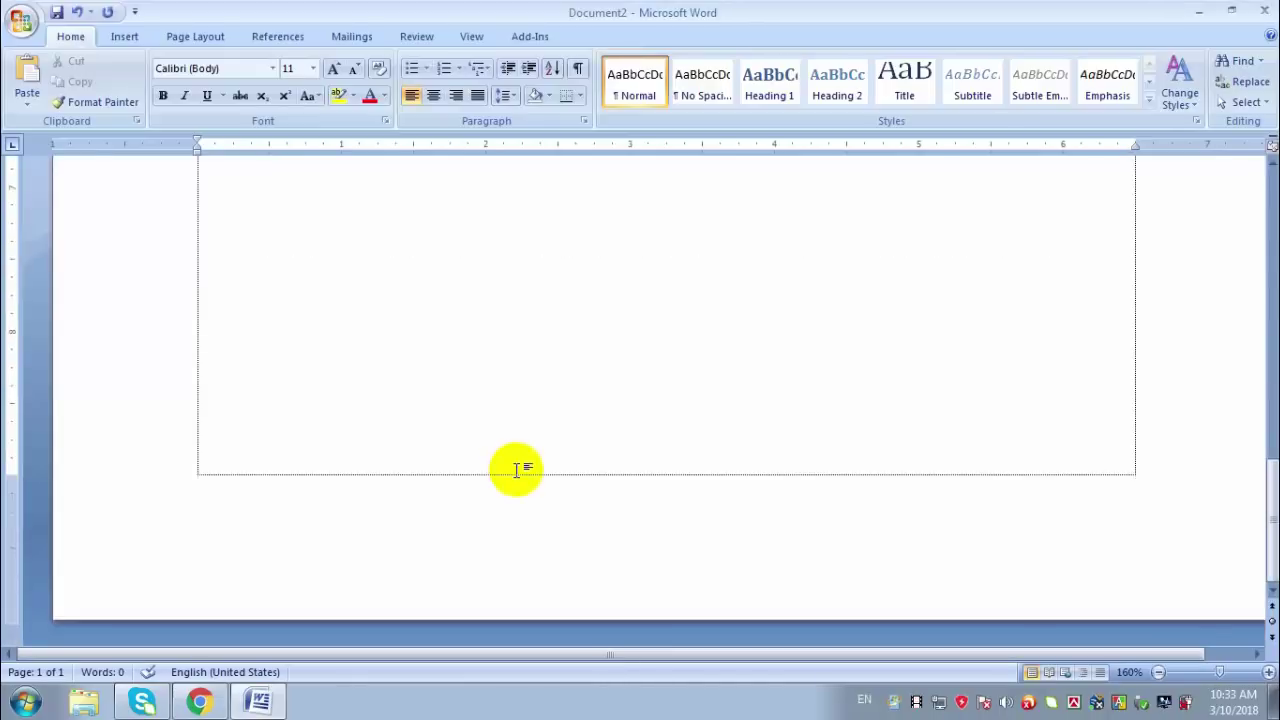
pyautogui.scroll(6, 517, 469)
pyautogui.scroll(3, 516, 478)
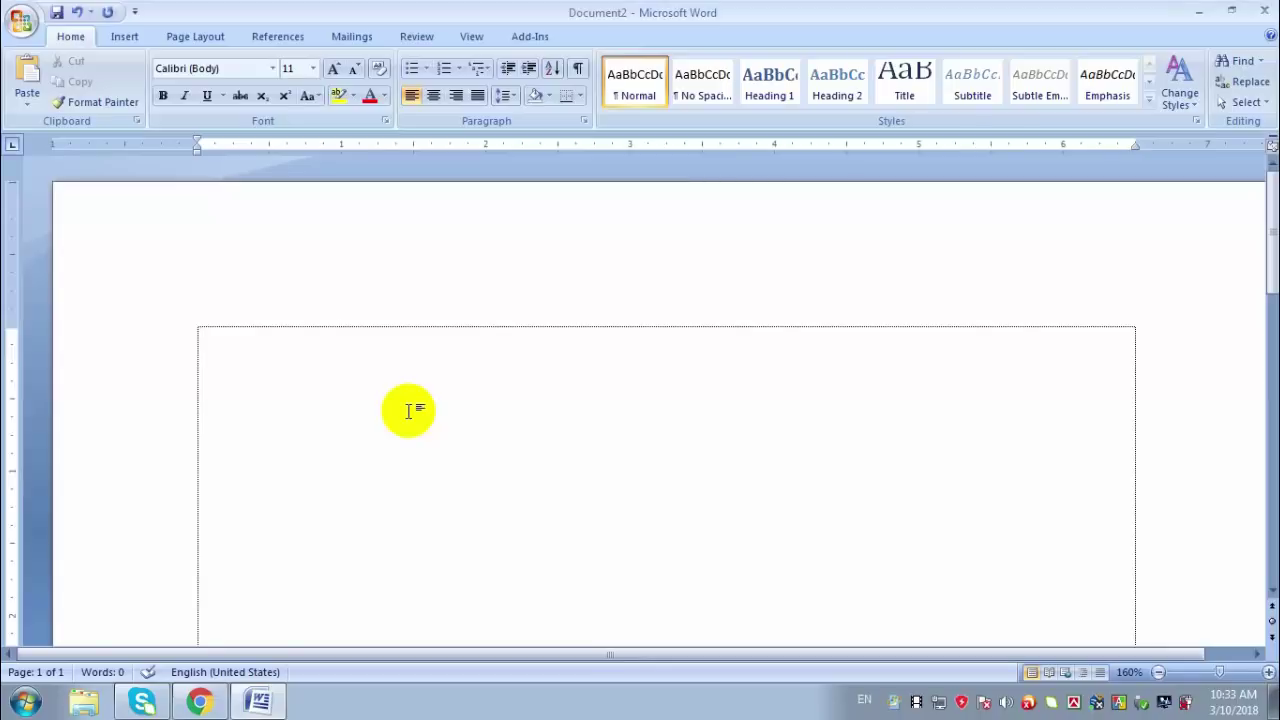
pyautogui.hotkey('ctrl', 'z')
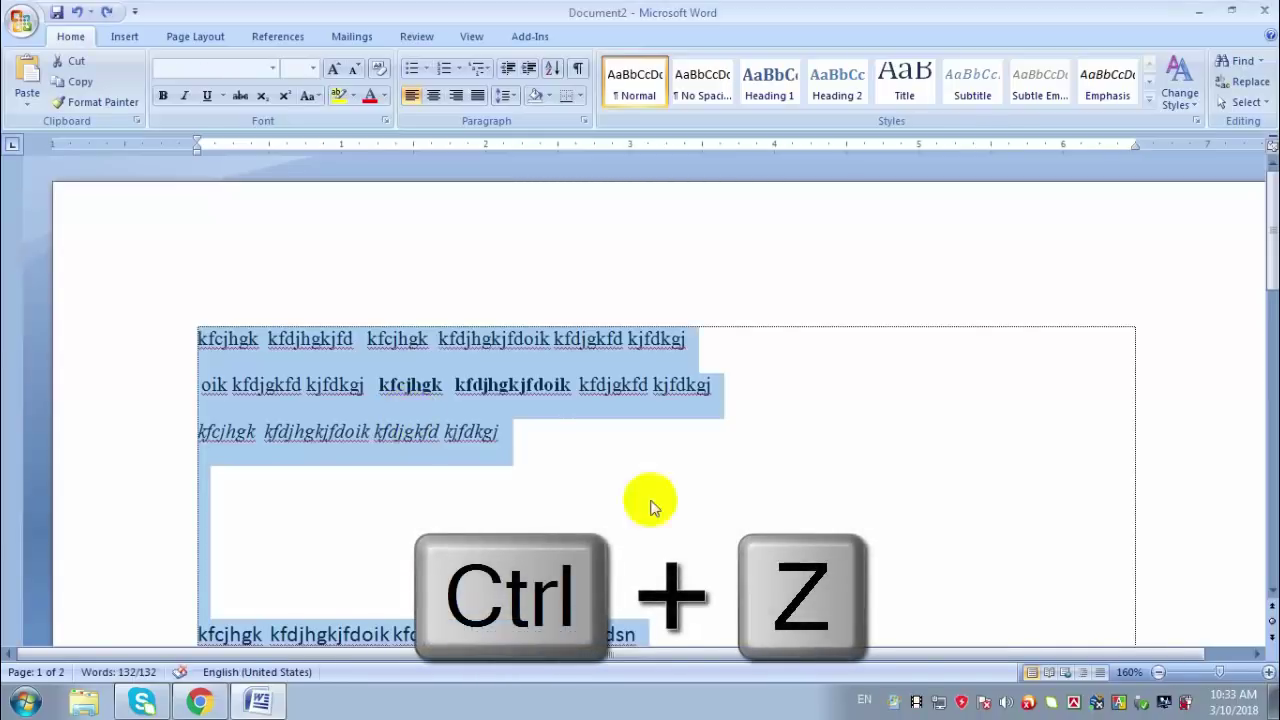
pyautogui.hotkey('ctrl', 'z')
pyautogui.hotkey('ctrl', 'z')
pyautogui.hotkey('ctrl', 'z')
pyautogui.hotkey('ctrl', 'z')
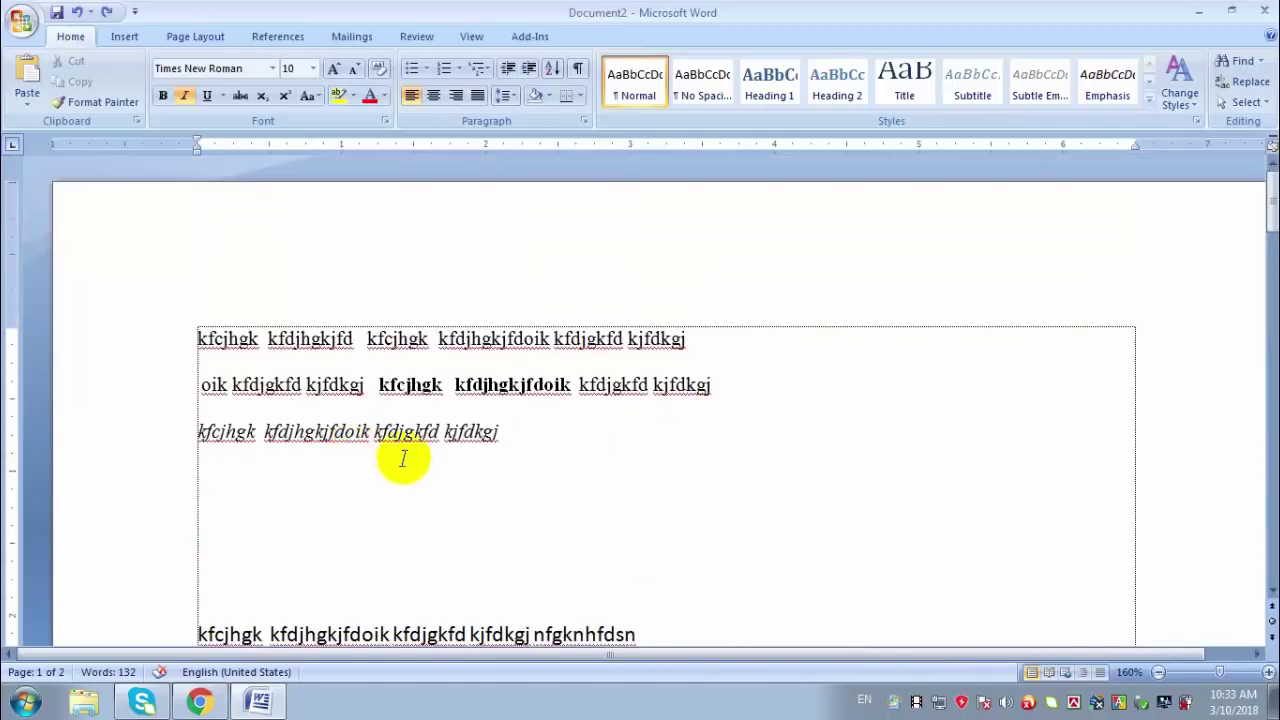
pyautogui.moveTo(522, 440); pyautogui.dragTo(207, 386)
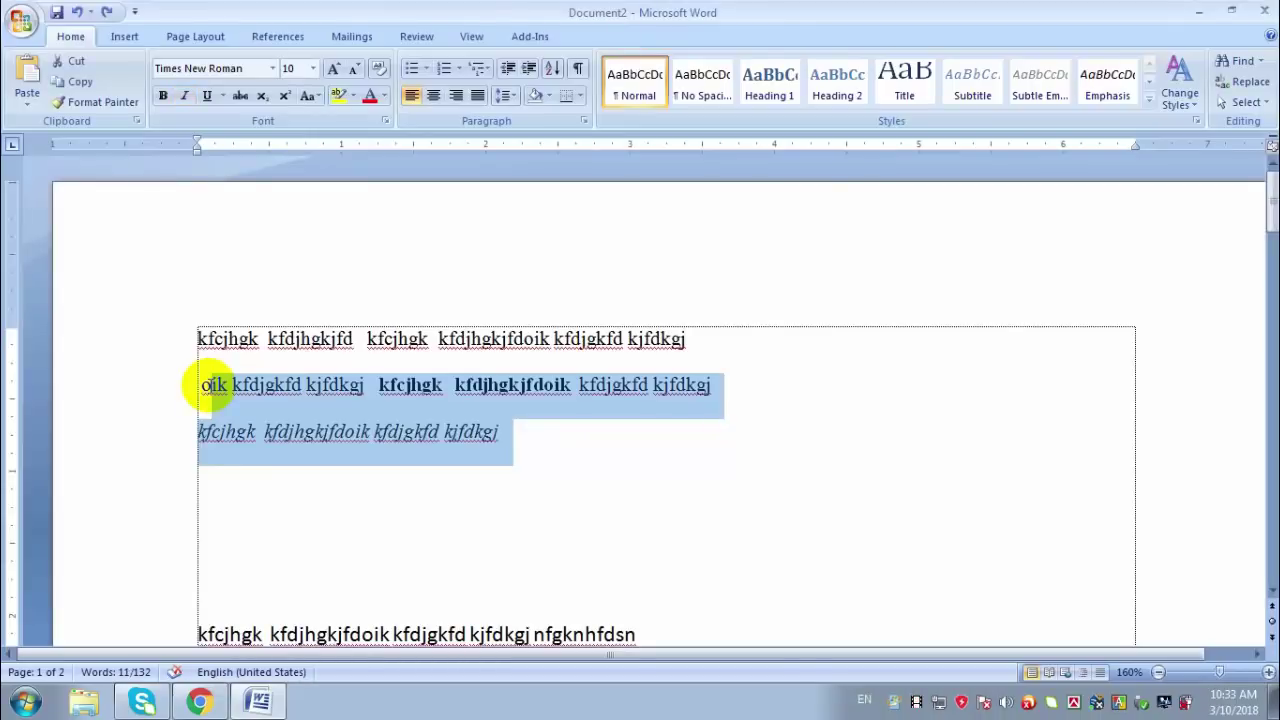
pyautogui.press('BackSpace')
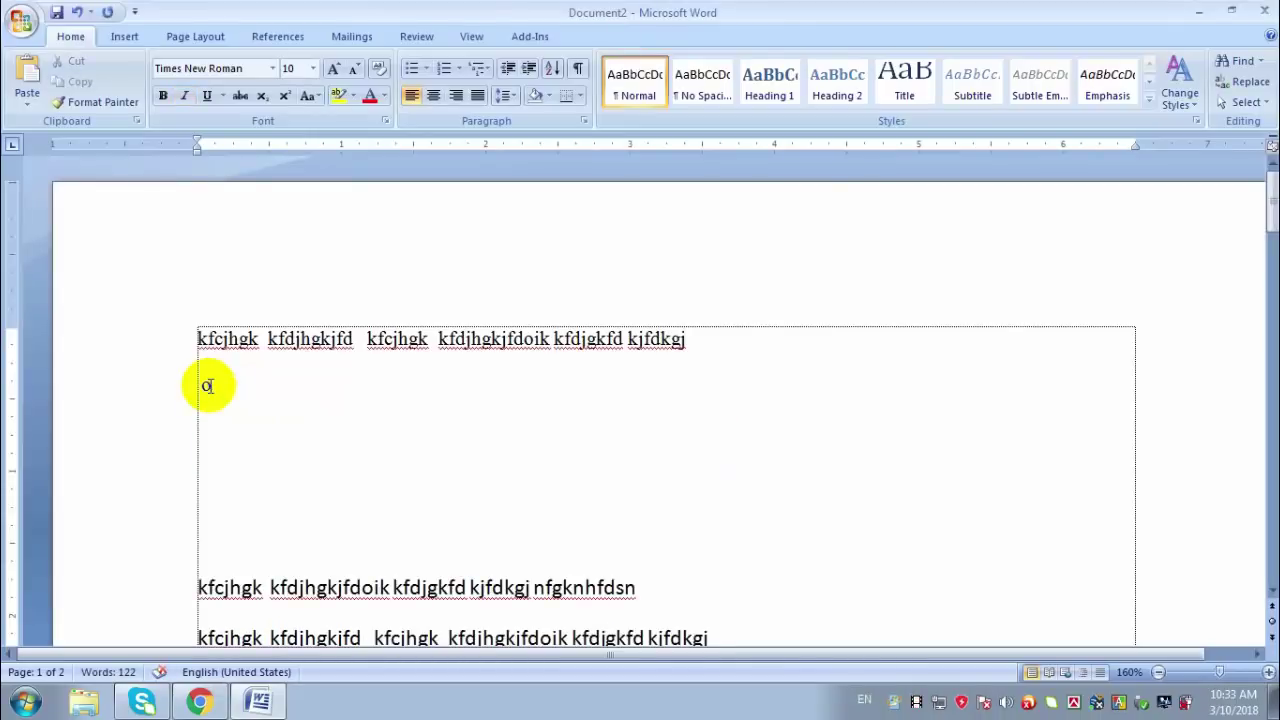
pyautogui.hotkey('ctrl', 'z')
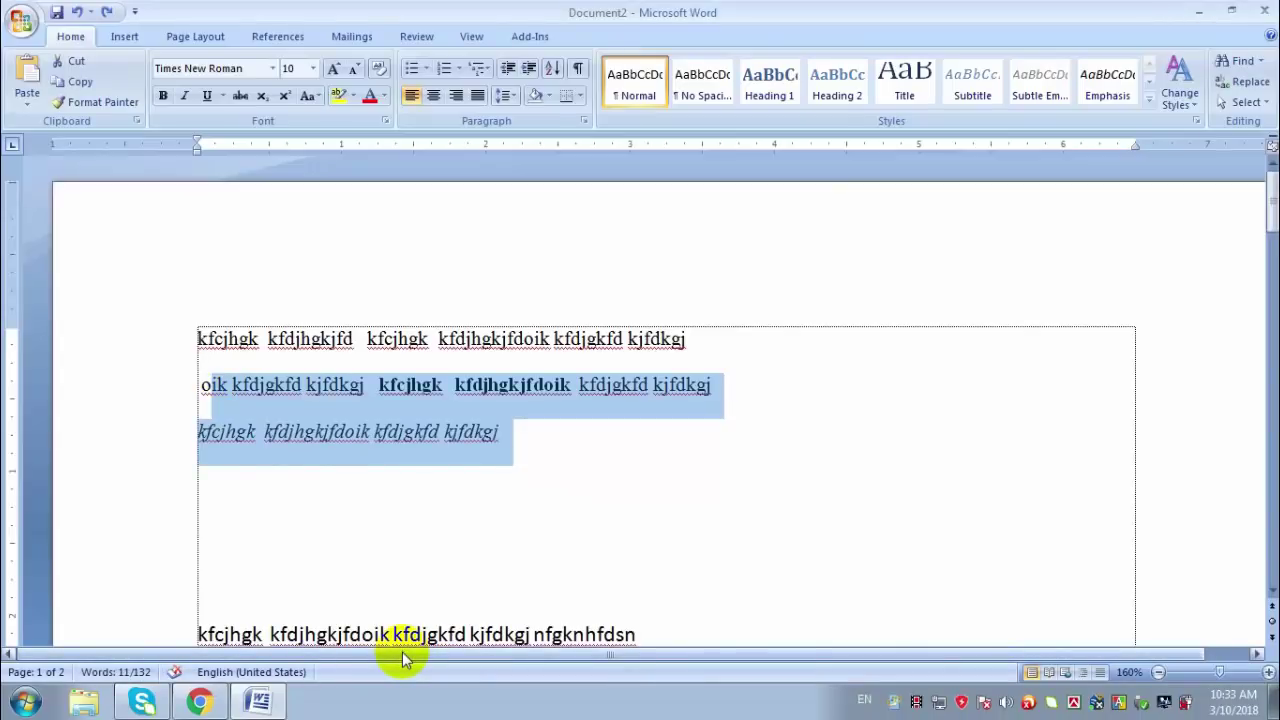
# Step: Close Document2, cancel Save As after browsing drives D: and E:, then discard changes
pyautogui.click(613, 548)
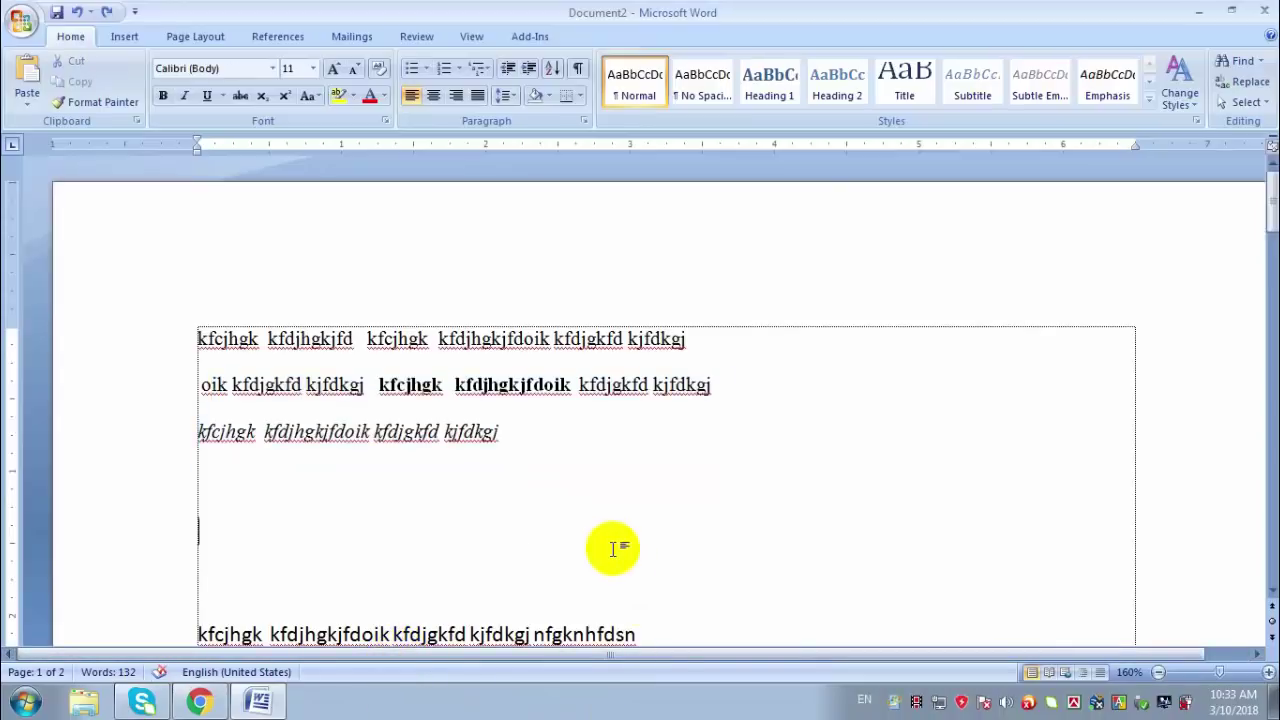
pyautogui.hotkey('ctrl', 'w')
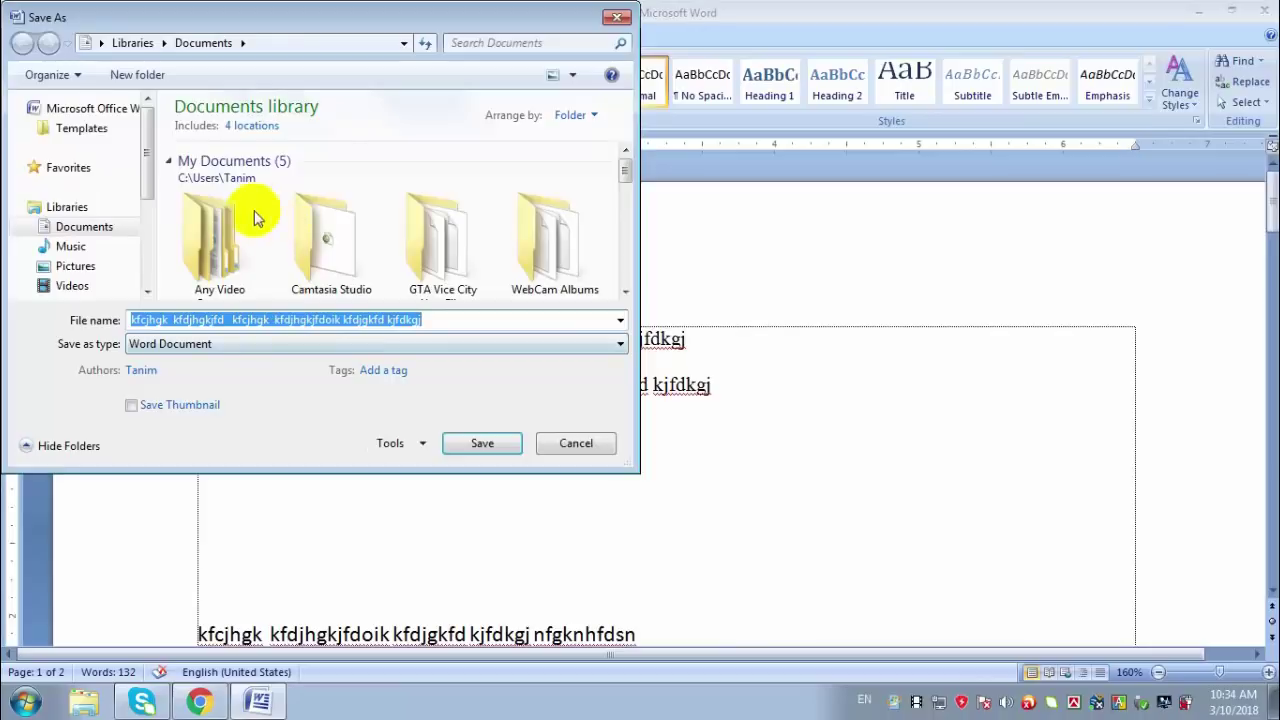
pyautogui.moveTo(148, 143); pyautogui.dragTo(140, 194)
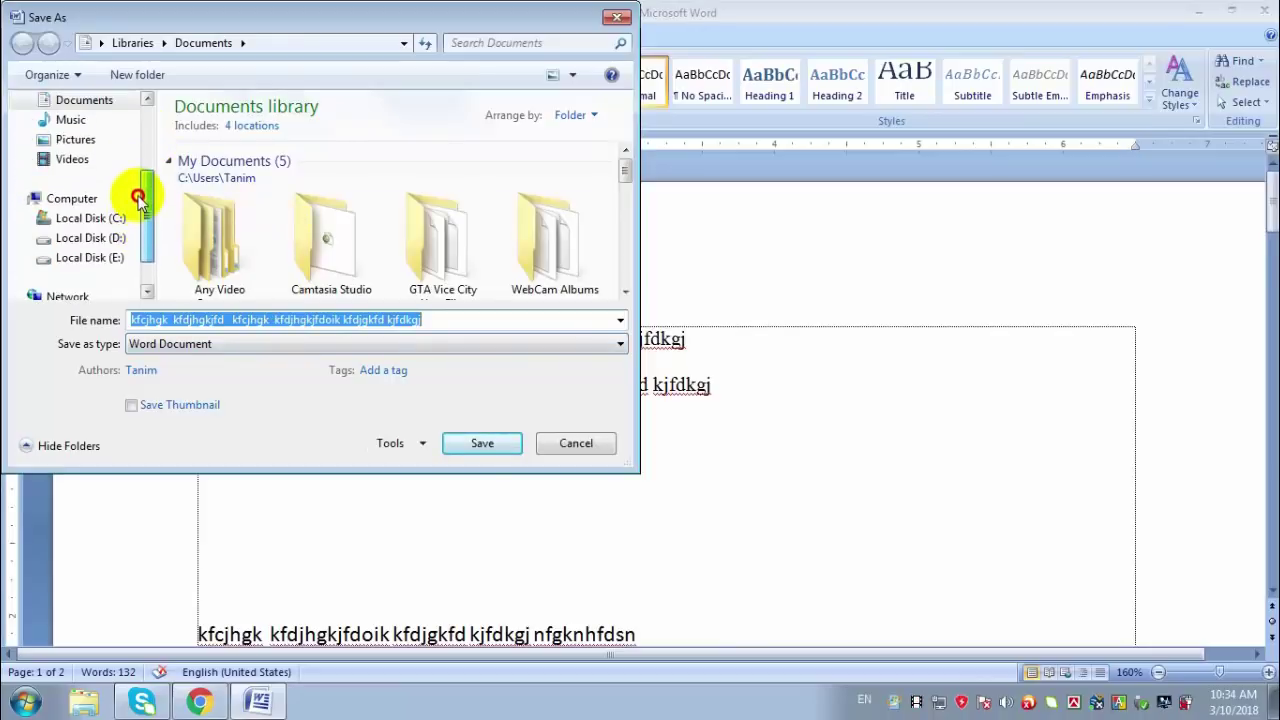
pyautogui.click(86, 238)
pyautogui.click(89, 262)
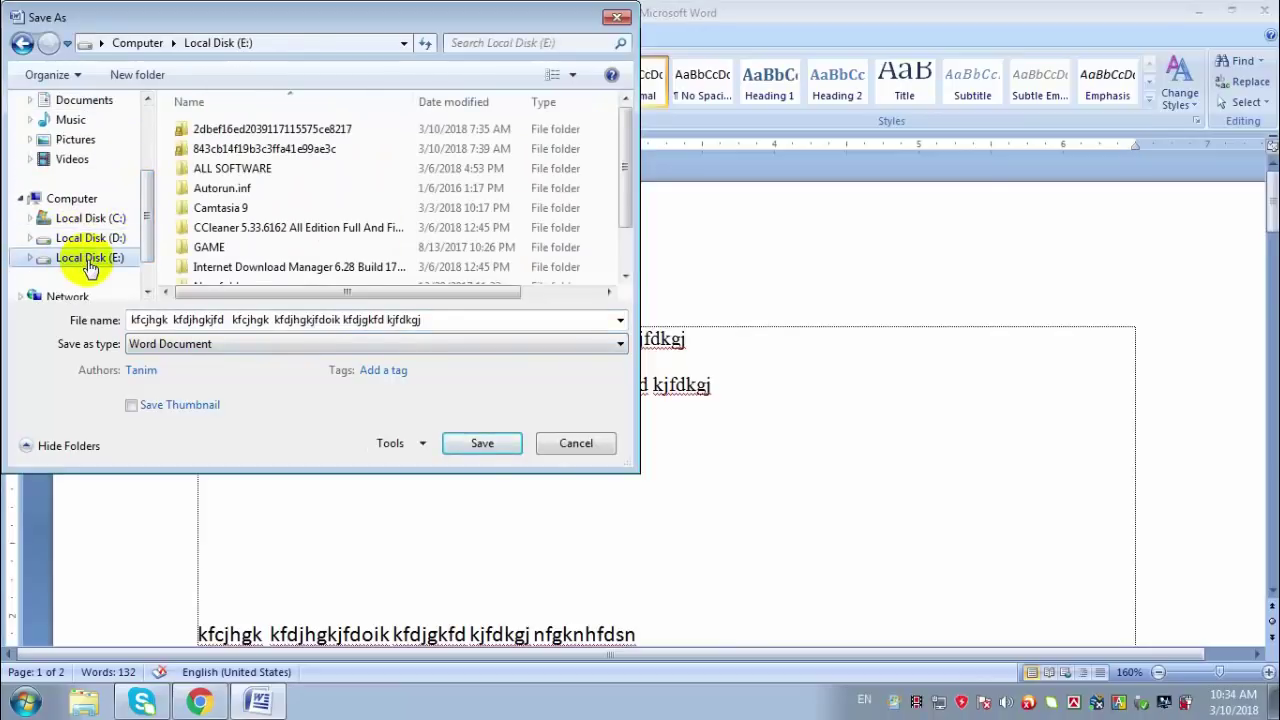
pyautogui.click(368, 323)
pyautogui.click(576, 443)
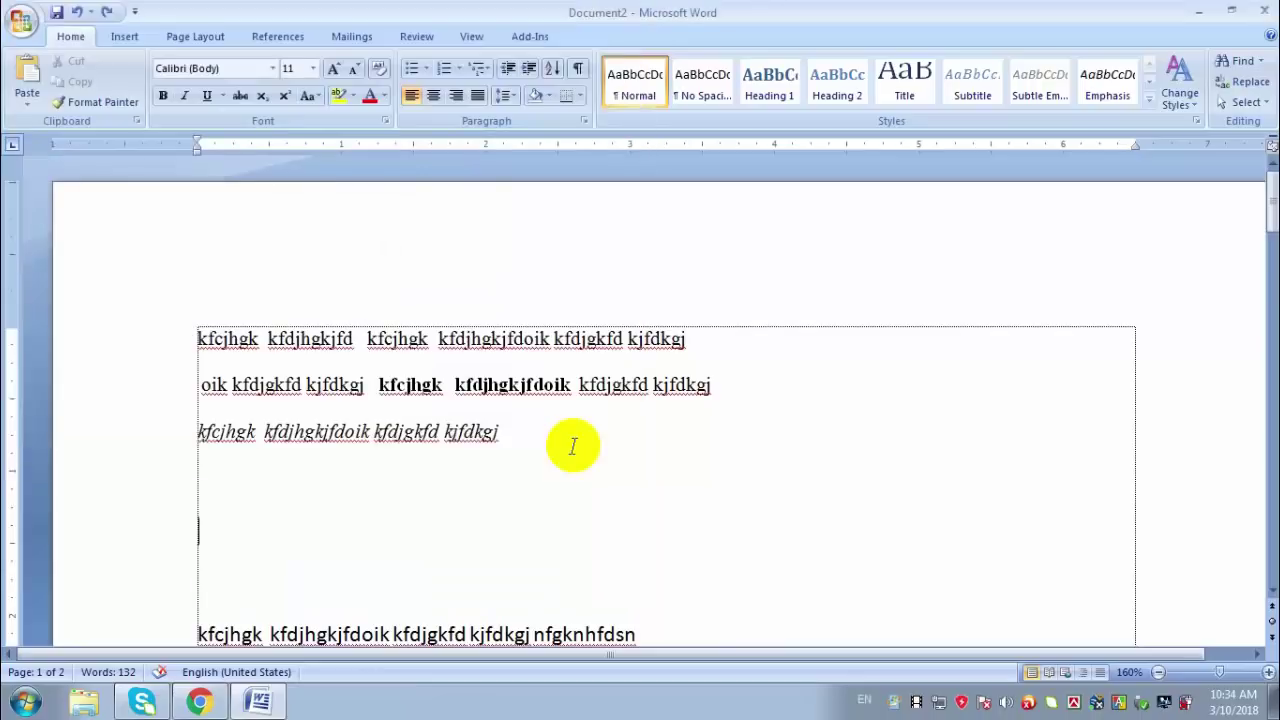
pyautogui.hotkey('alt', 'F4')
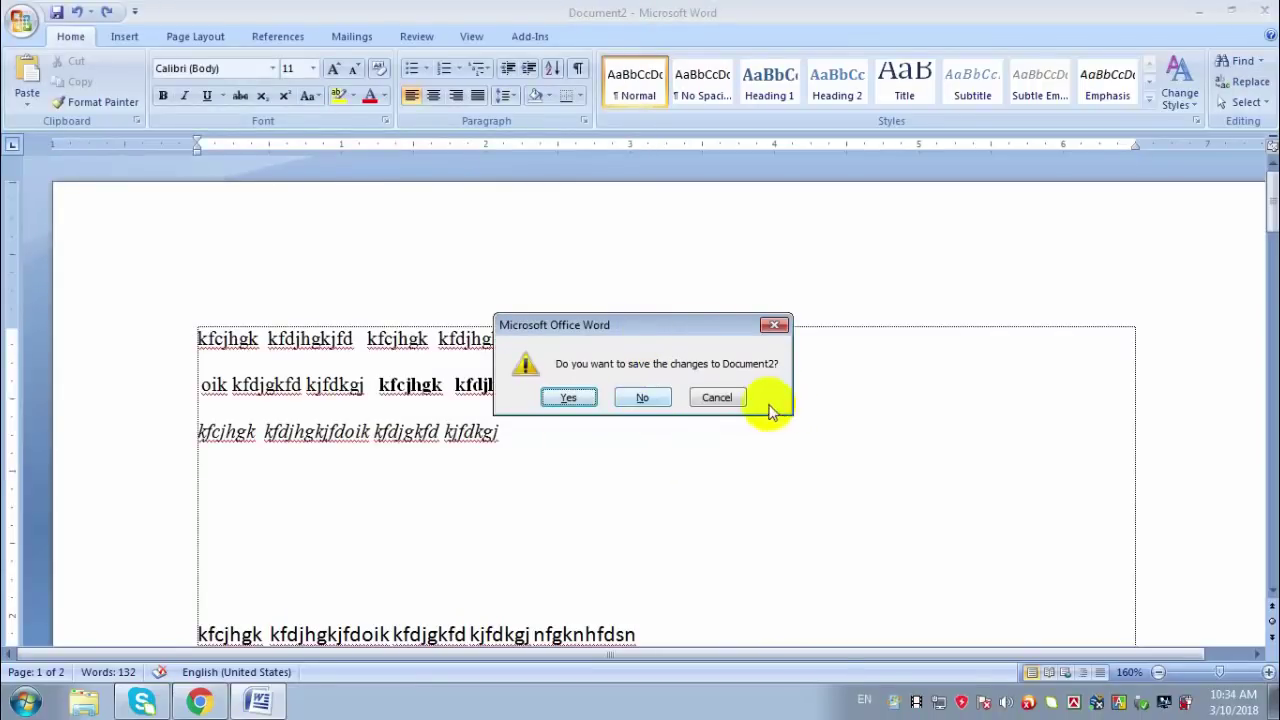
pyautogui.click(645, 399)
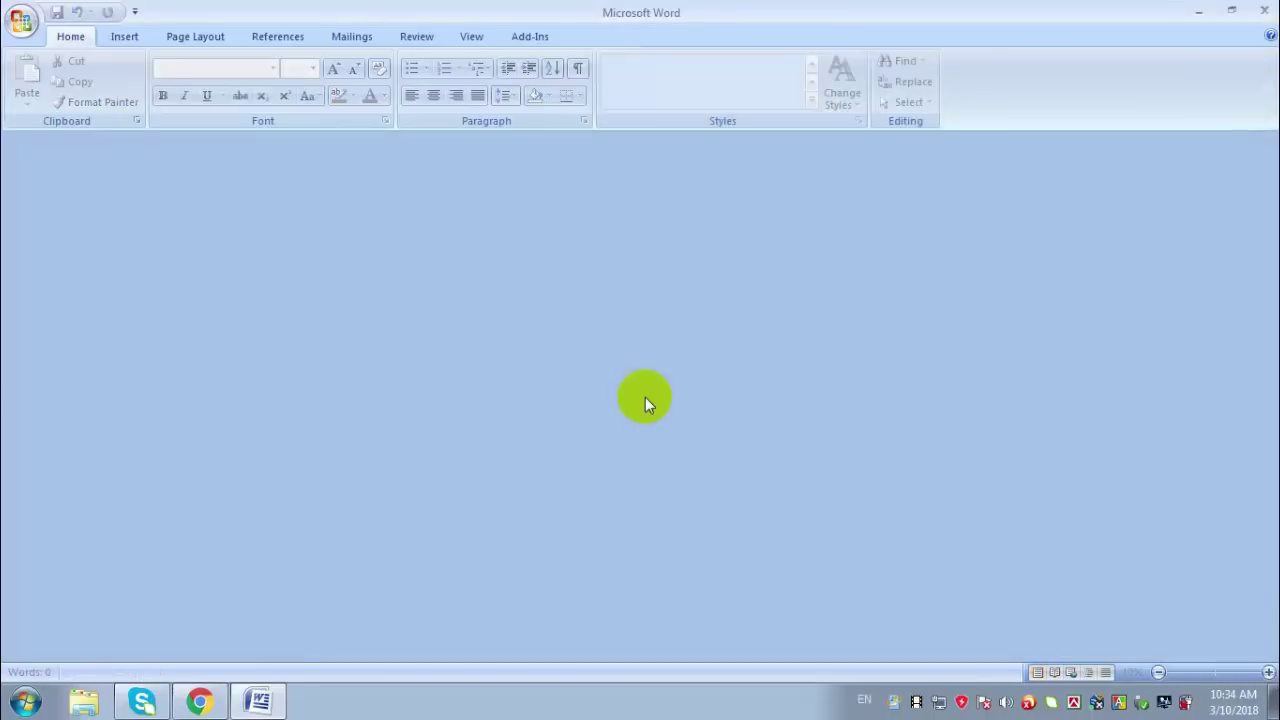
# Step: Start a new document, type a line of sample text, and save it on Local Disk (D:) as koyes
pyautogui.hotkey('ctrl', 'n')
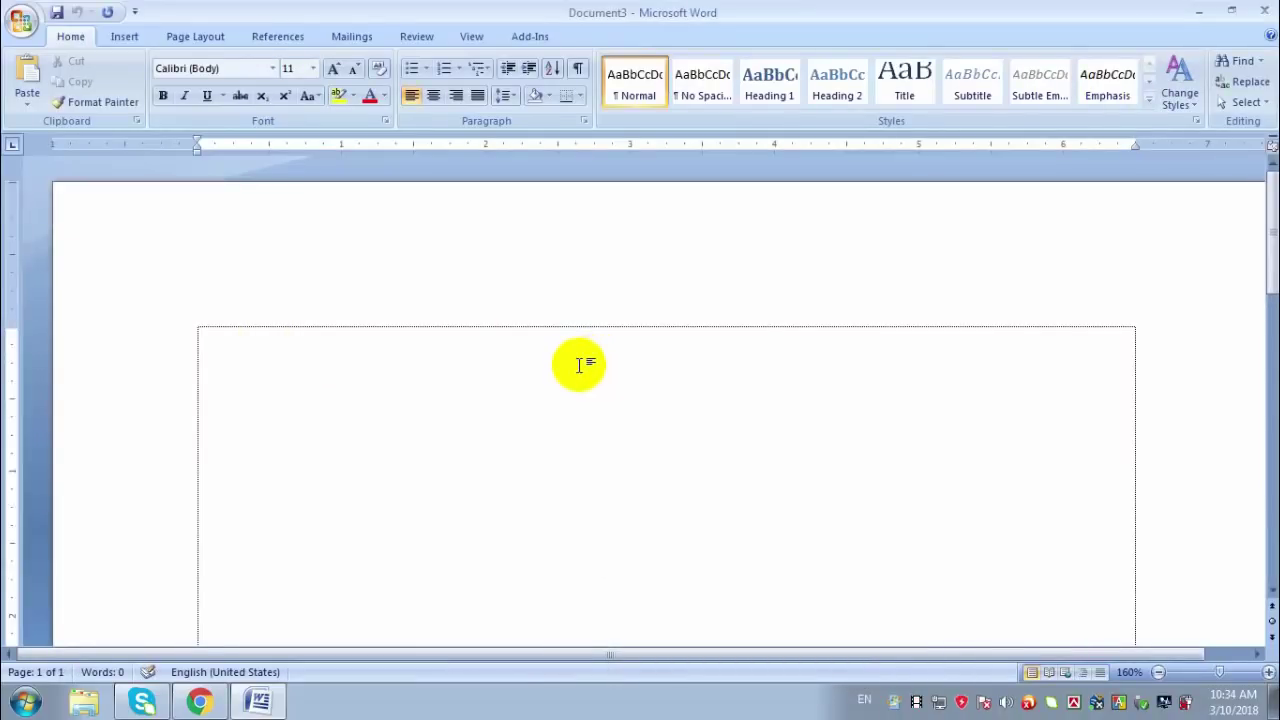
pyautogui.write('jxfchnbvjkcxj')
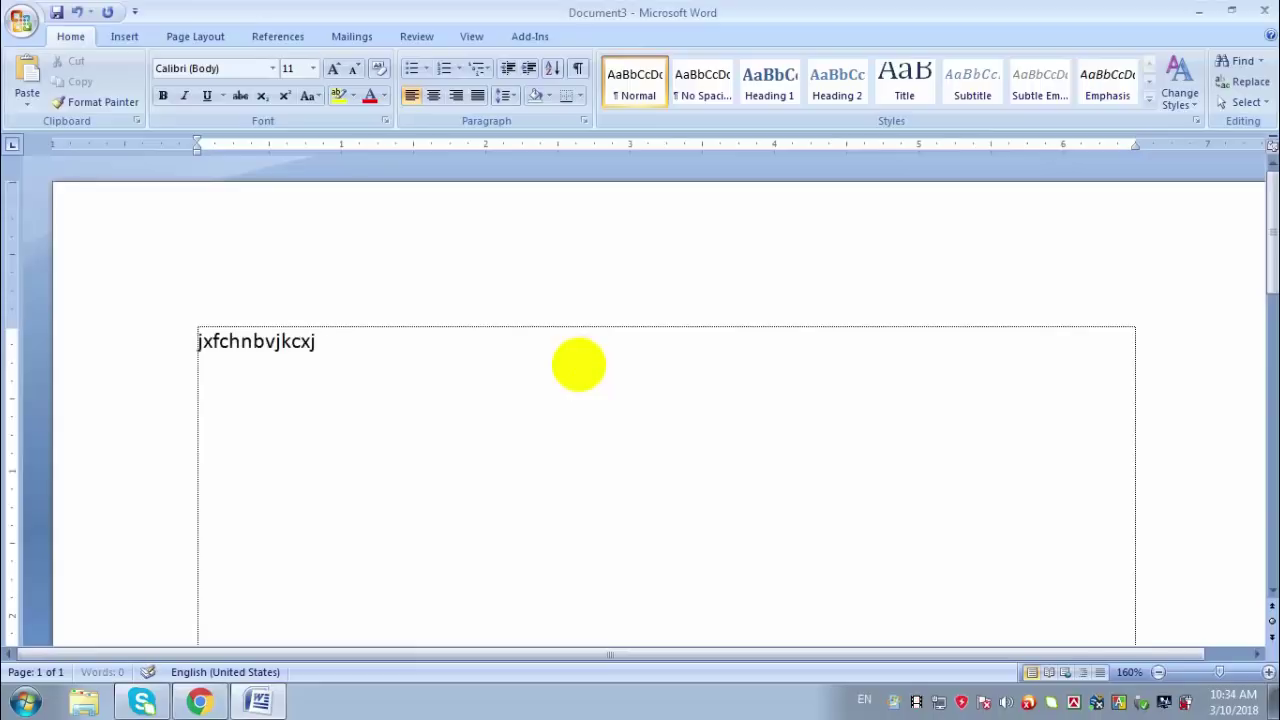
pyautogui.write('kxcgb vk; lkfxjglfdj k')
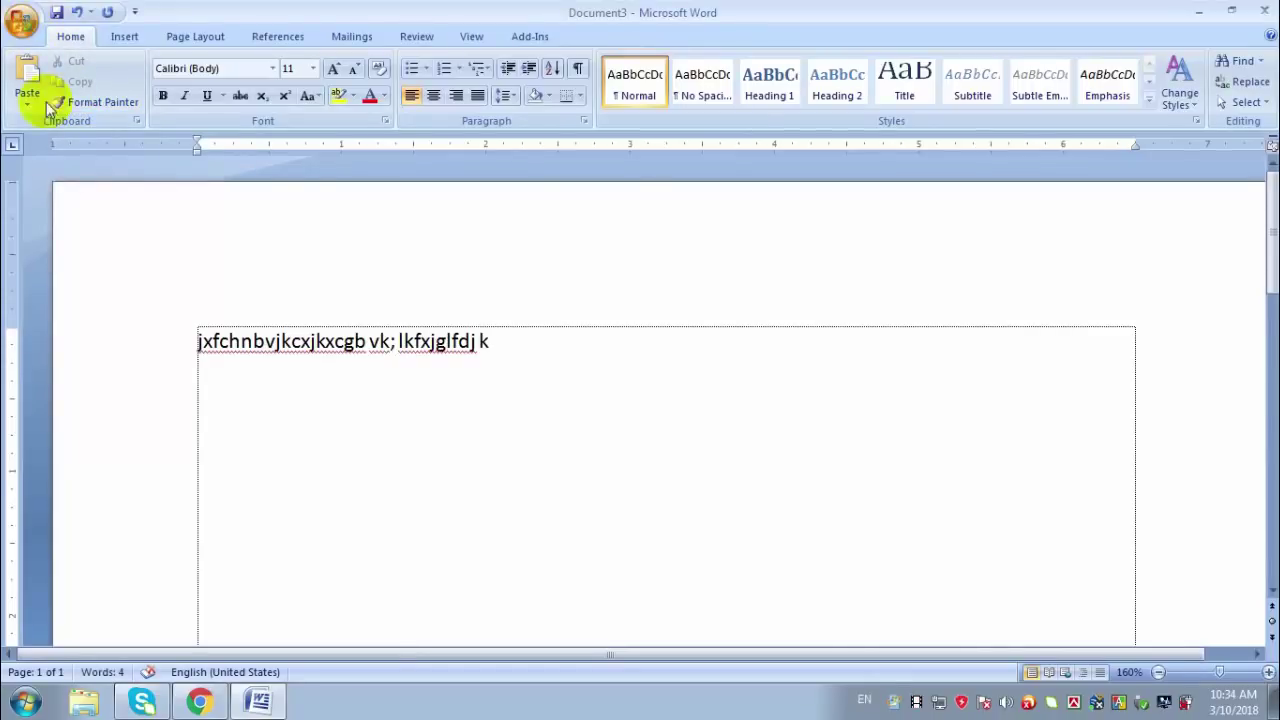
pyautogui.hotkey('ctrl', 's')
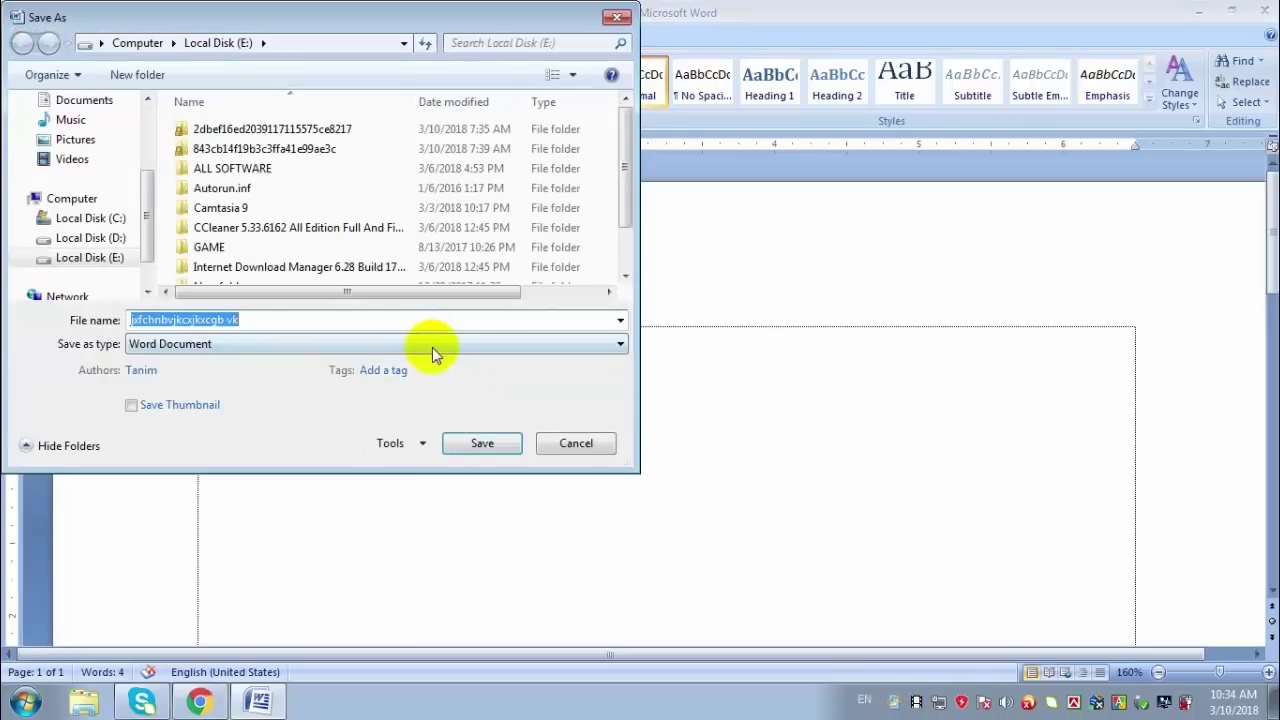
pyautogui.scroll(-2, 148, 215)
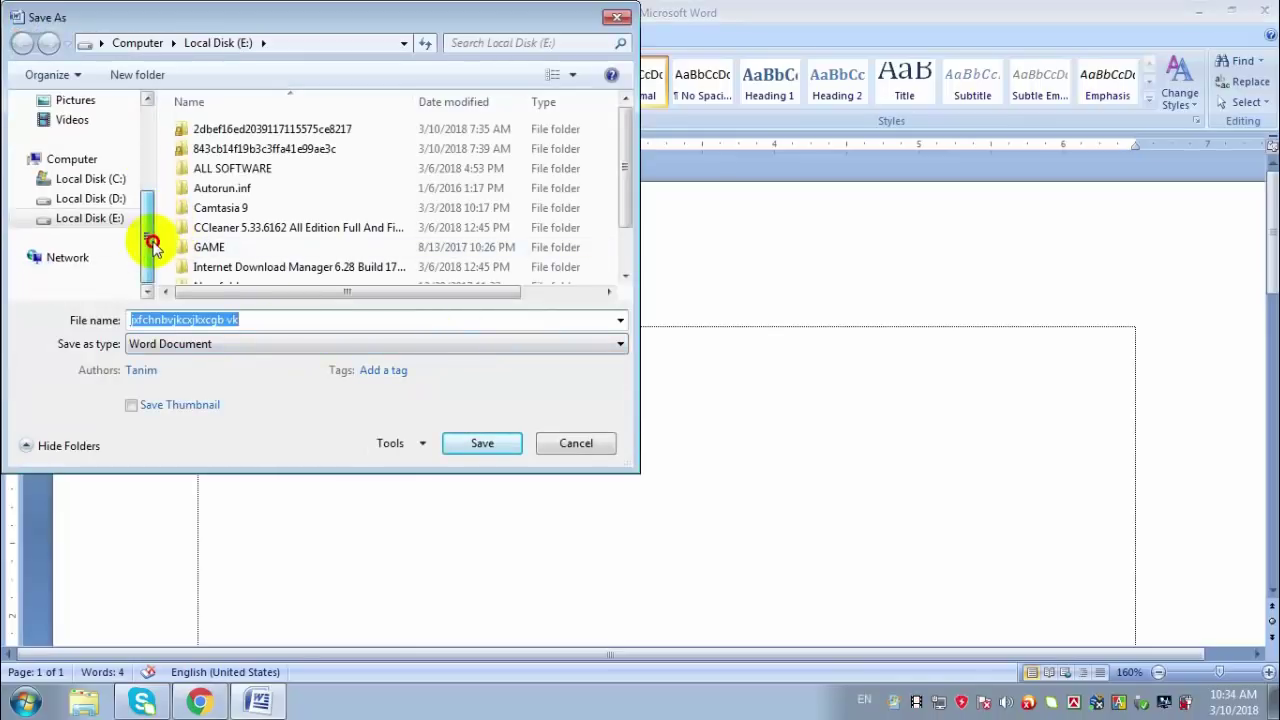
pyautogui.click(92, 199)
pyautogui.doubleClick(271, 319)
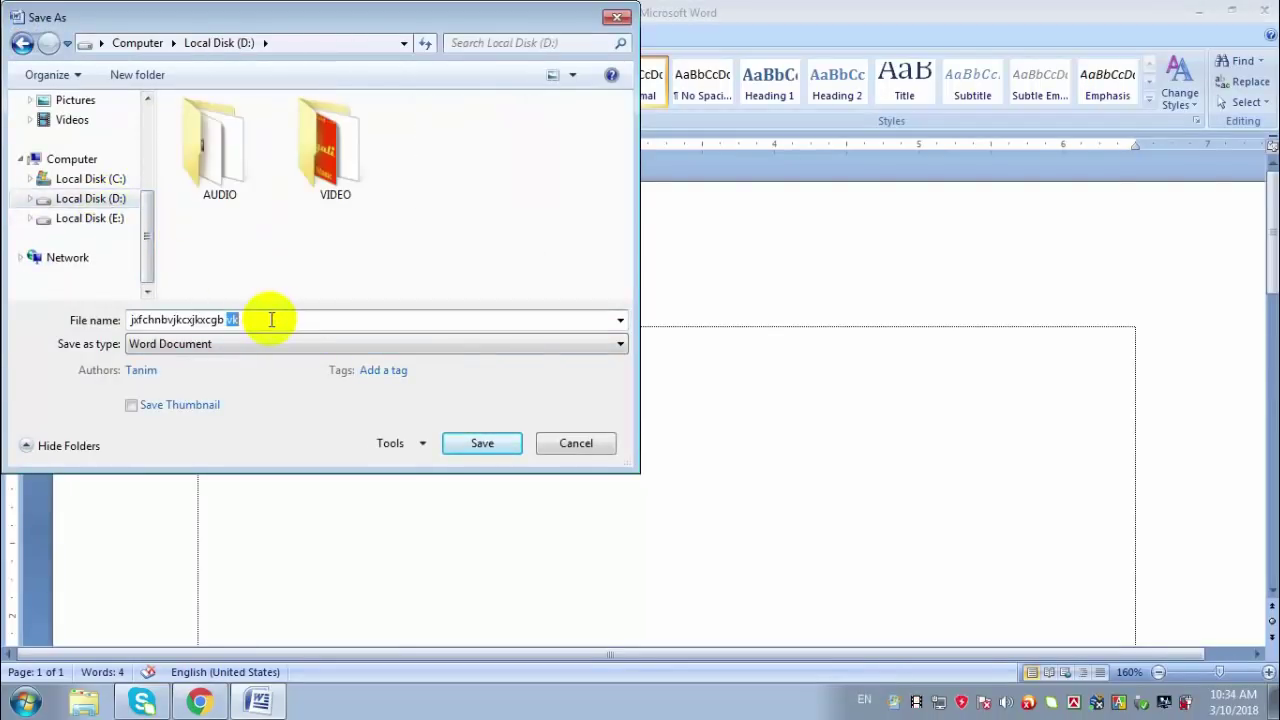
pyautogui.moveTo(271, 319); pyautogui.dragTo(34, 334)
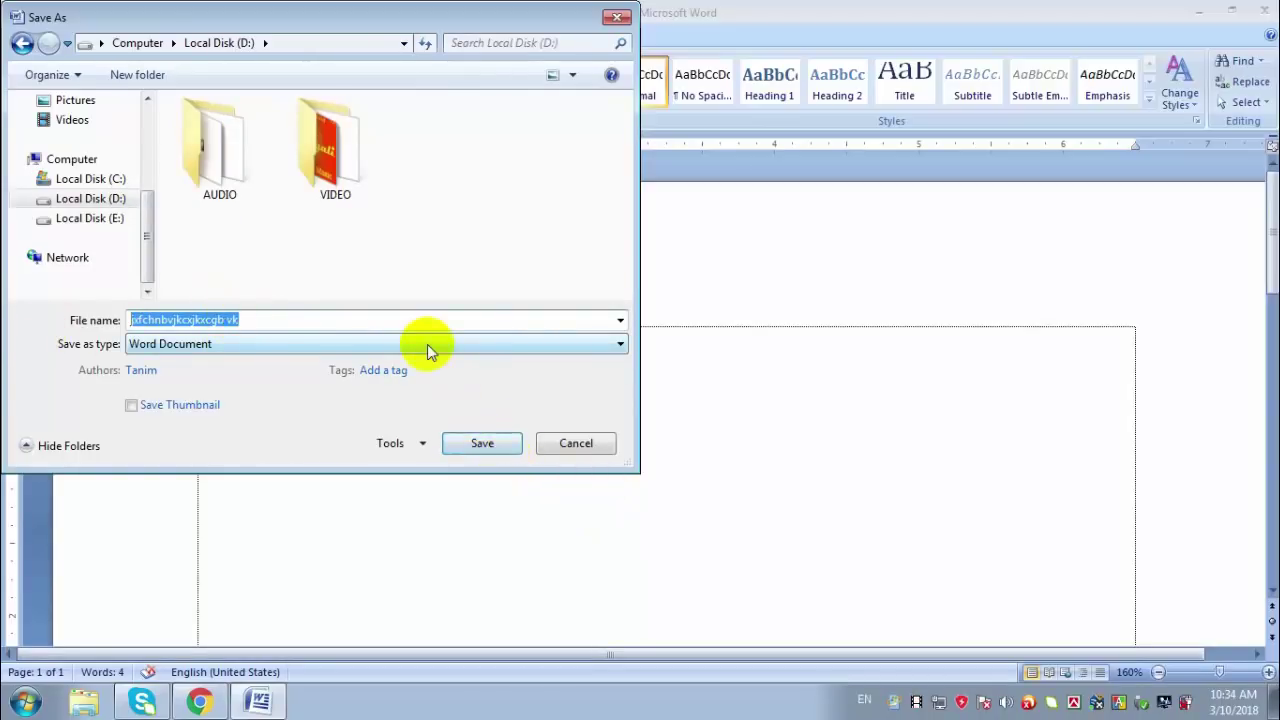
pyautogui.write('koyes')
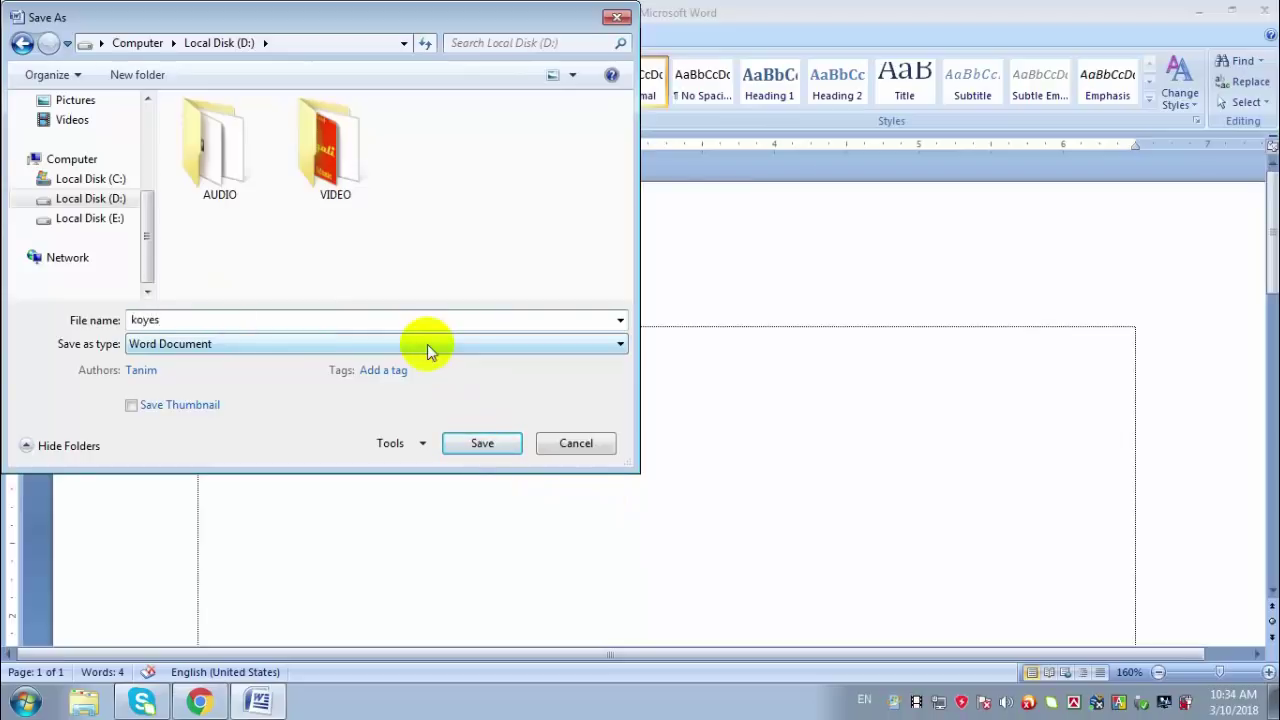
pyautogui.click(489, 449)
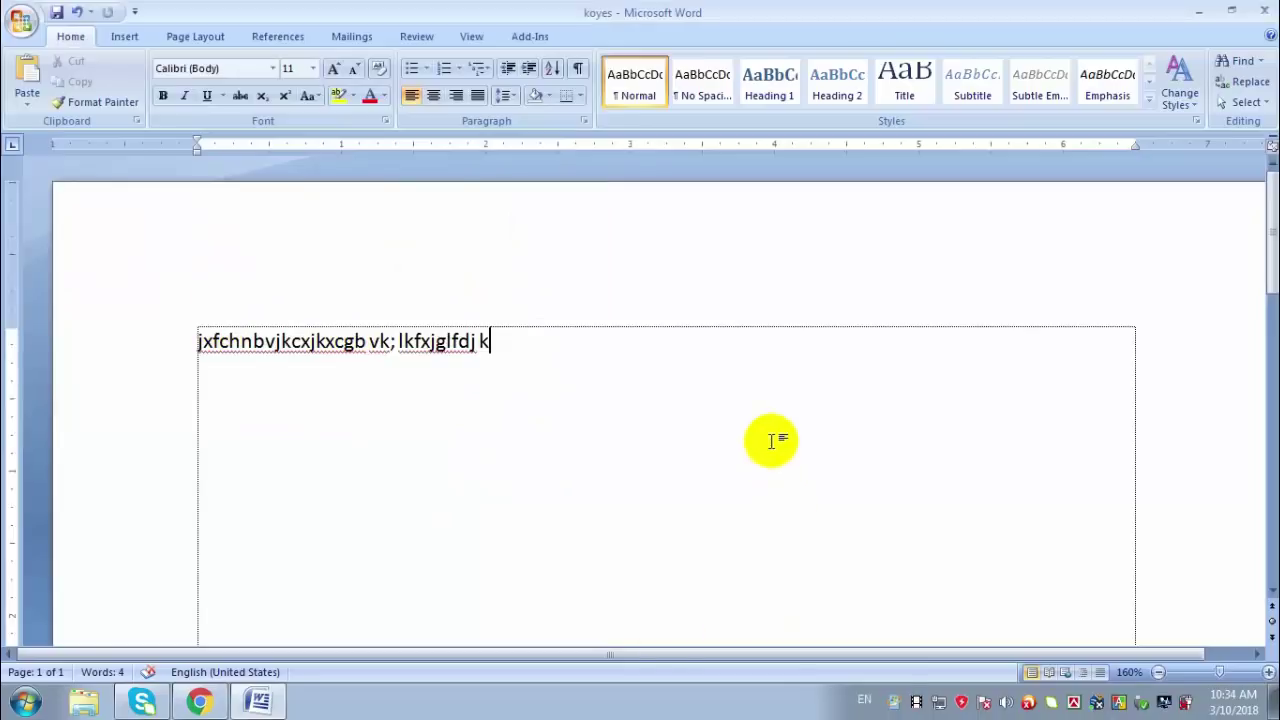
# Step: Append 'kfdsnjgkfdsj kfdsjhgkfd' to the line and save the change to koyes
pyautogui.write('kfdsnjgkfdsj kfdsjhgkfd')
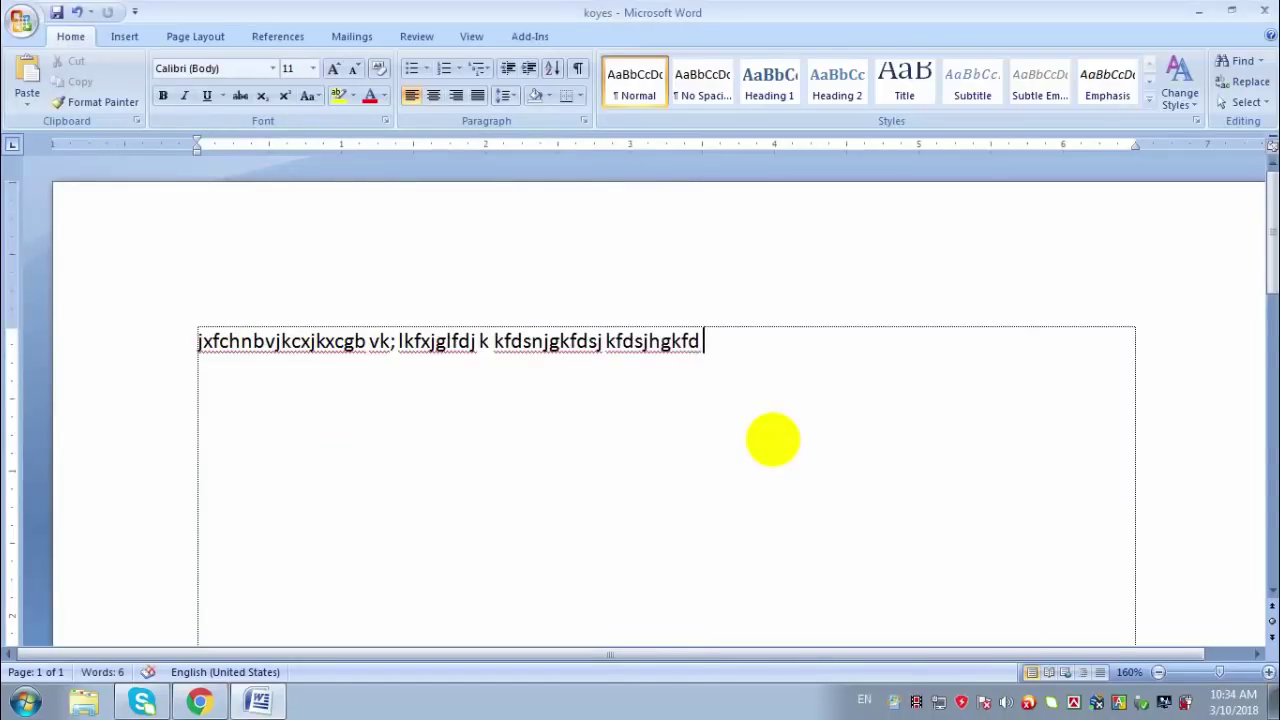
pyautogui.hotkey('ctrl', 's')
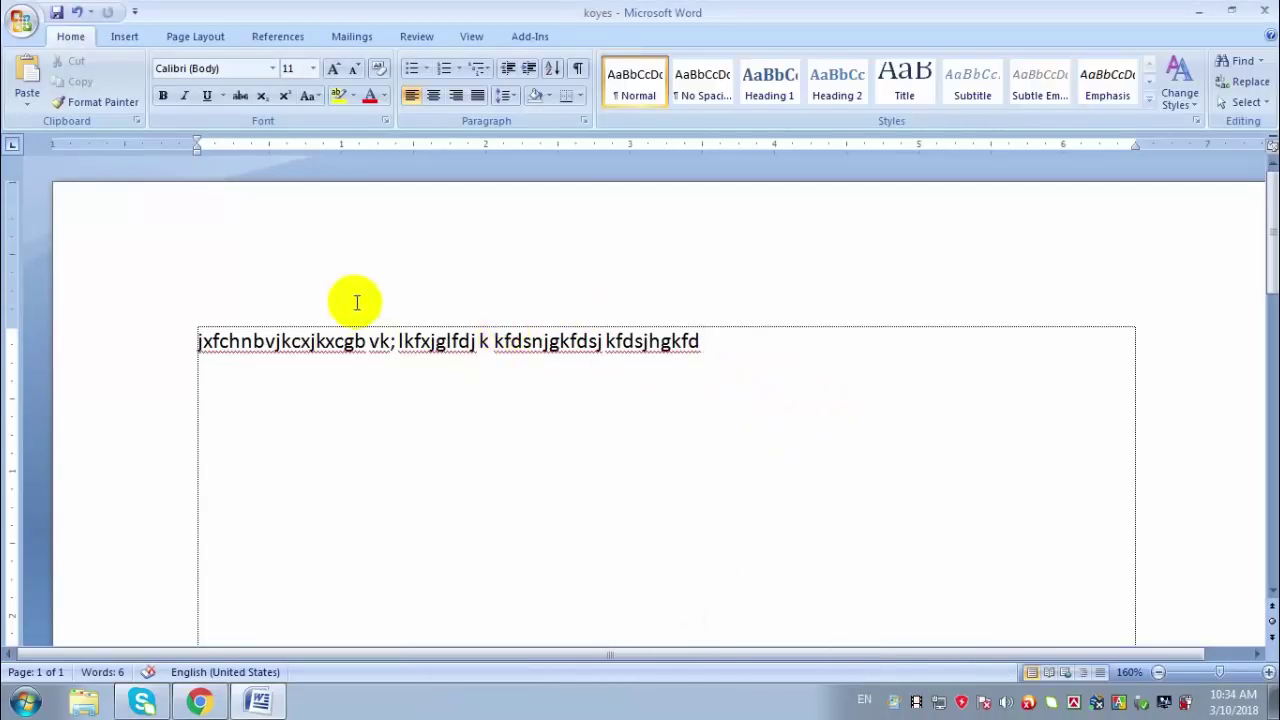
pyautogui.scroll(-3, 694, 345)
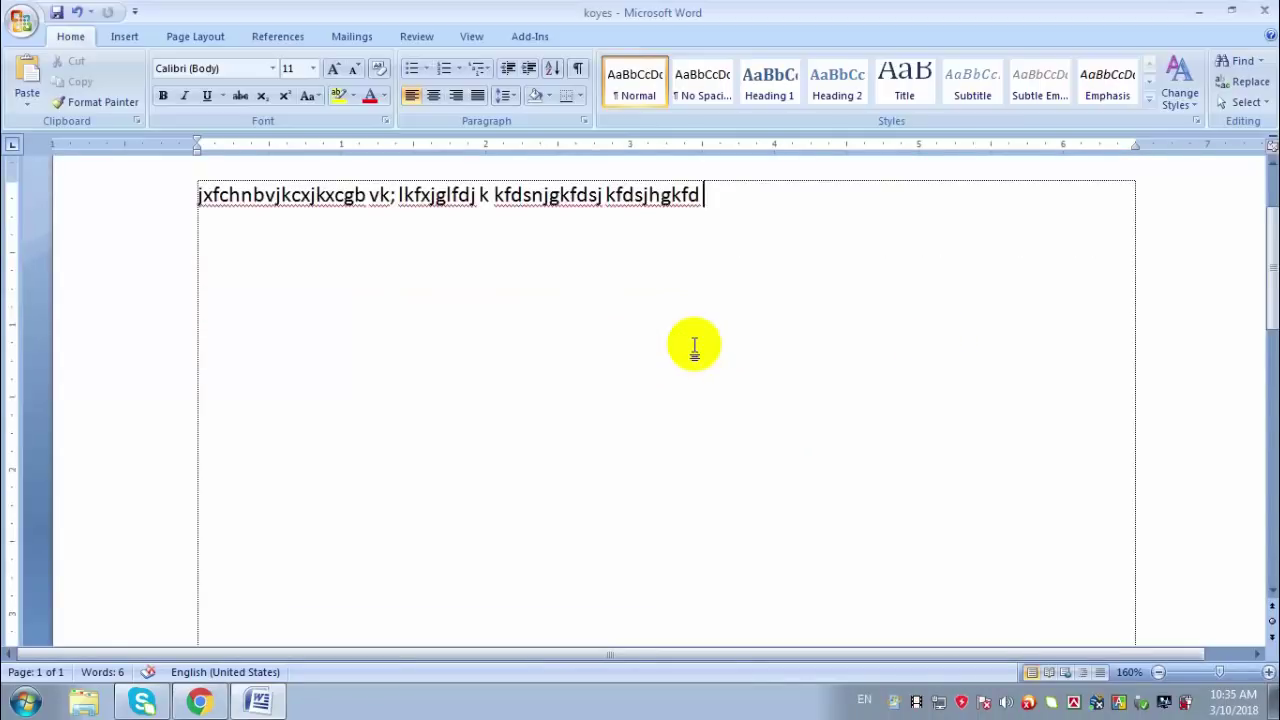
pyautogui.scroll(3, 694, 345)
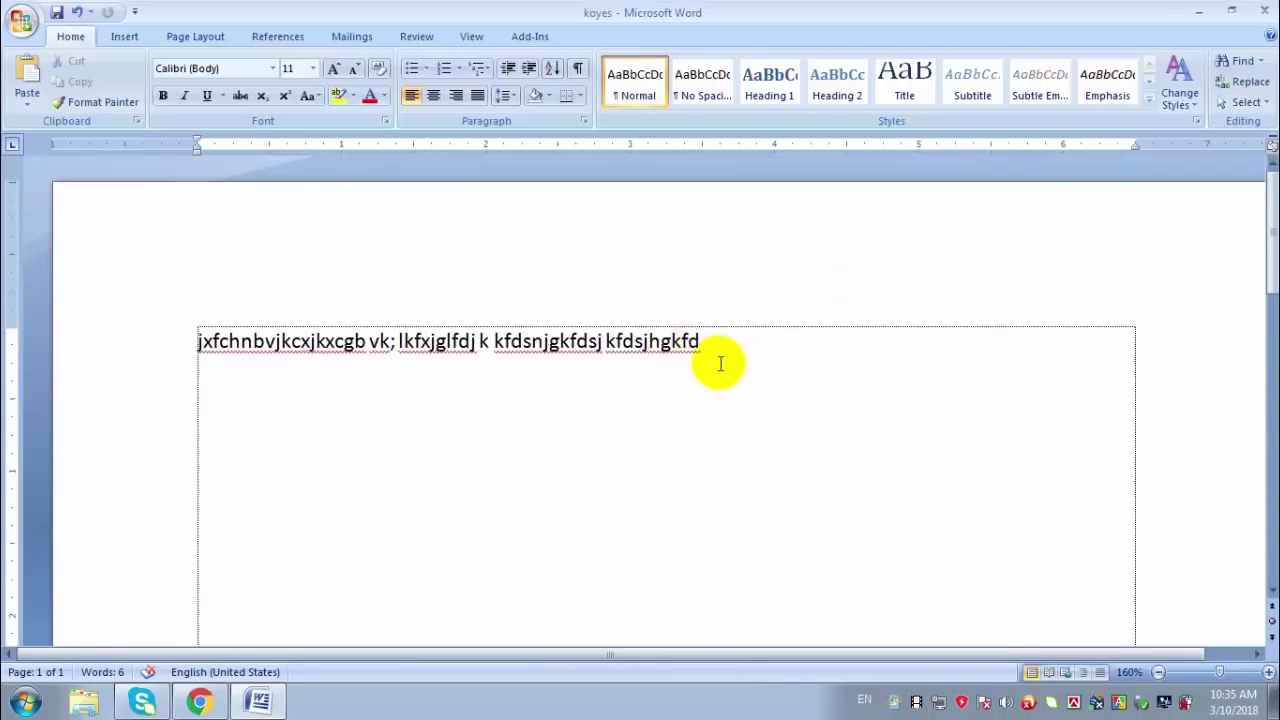
pyautogui.scroll(-2, 629, 353)
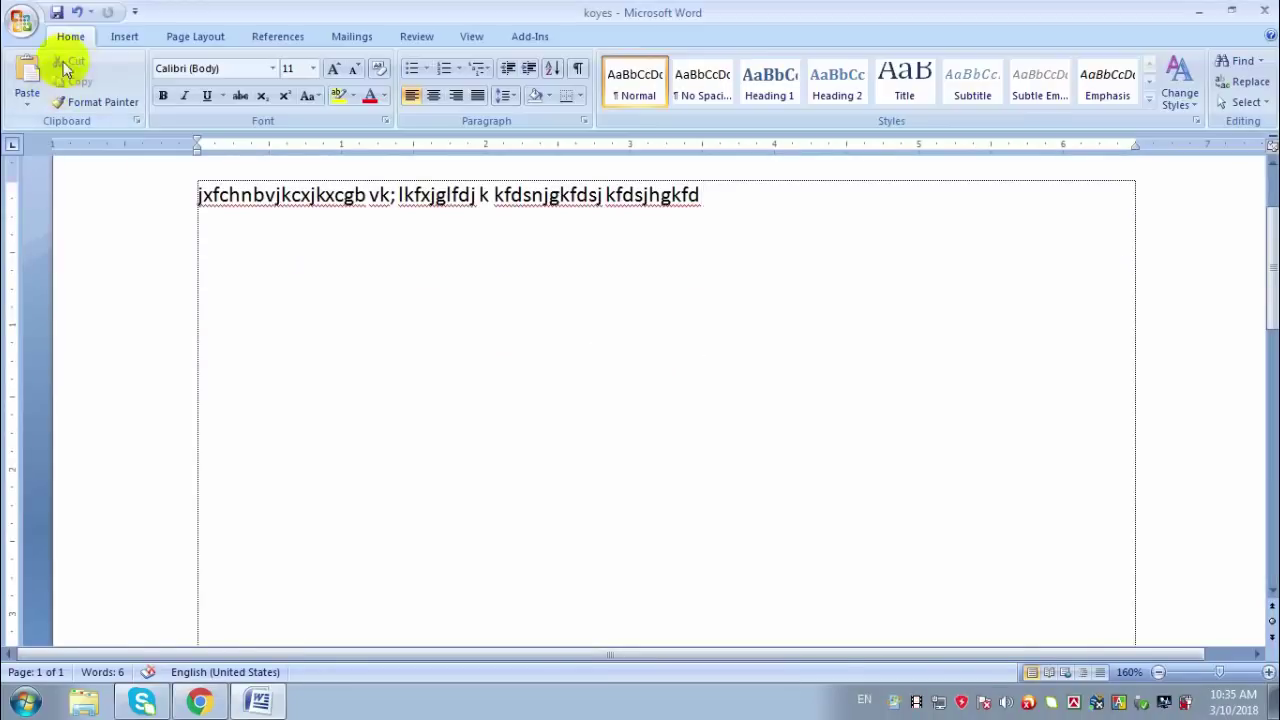
pyautogui.click(57, 17)
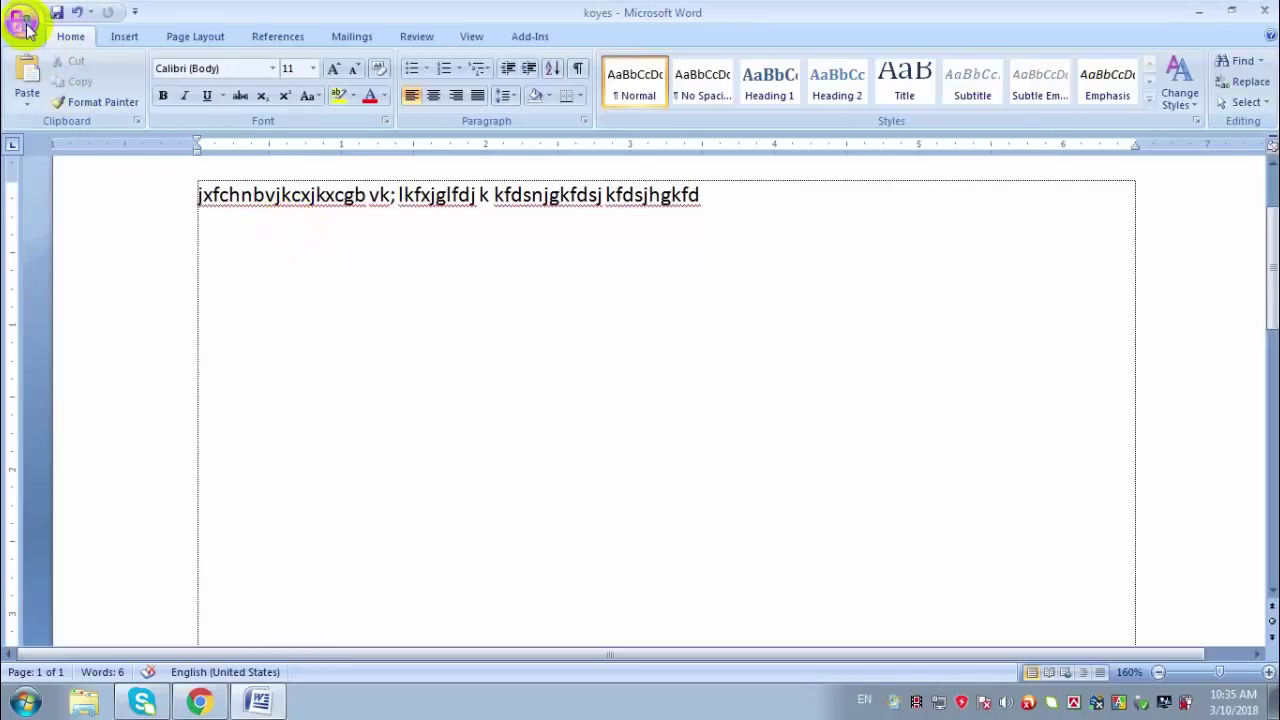
# Step: Replace the koyes file name with ab2 and save the copy on Local Disk (D:)
pyautogui.press('F12')
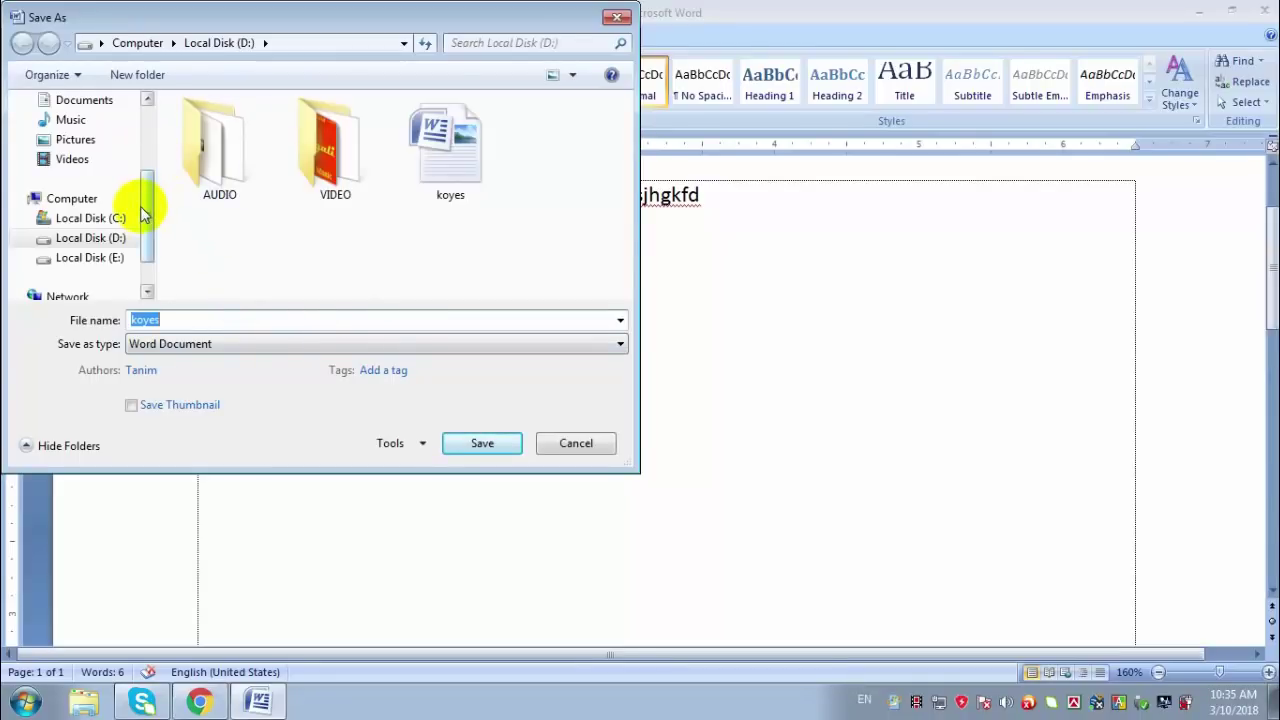
pyautogui.click(184, 324)
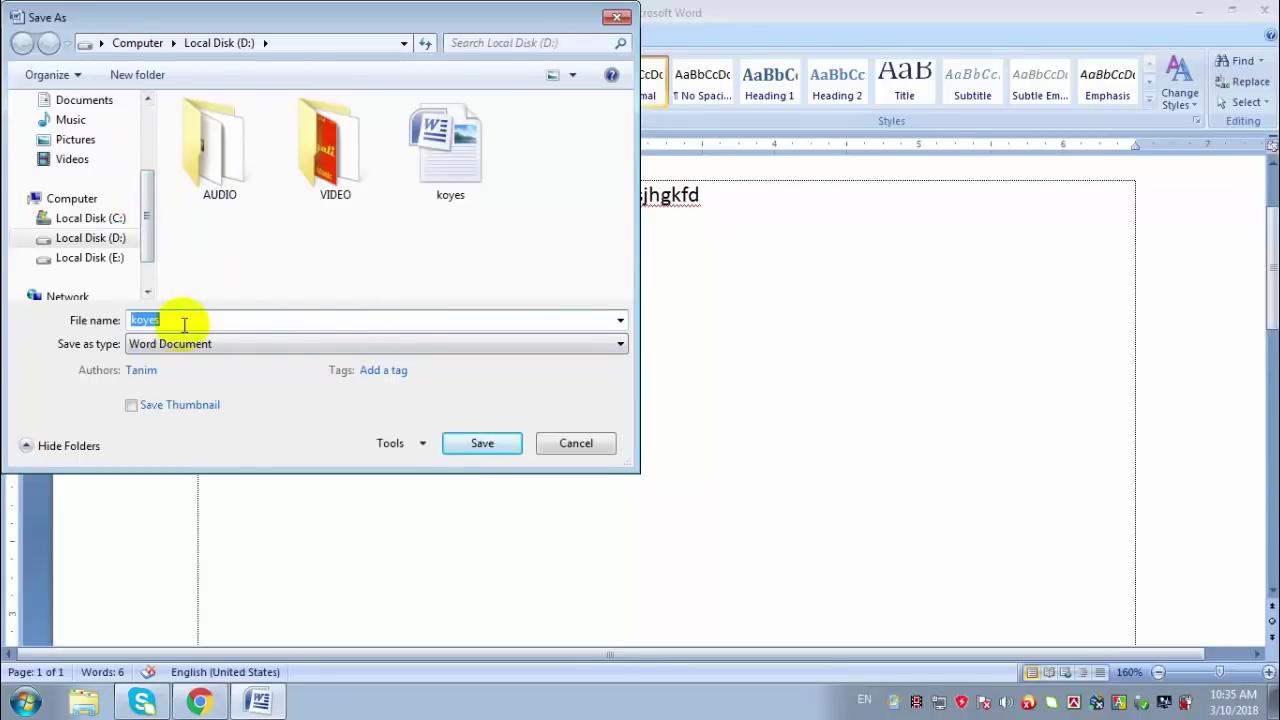
pyautogui.press('BackSpace')
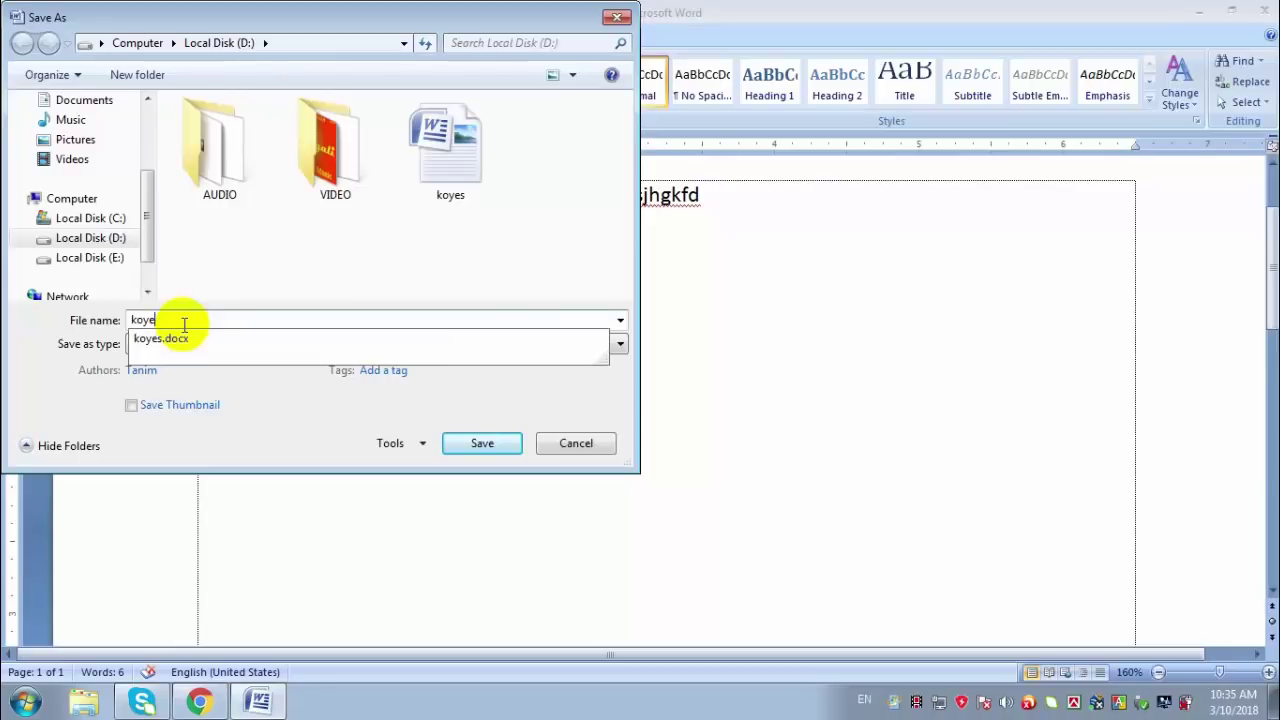
pyautogui.press('BackSpace')
pyautogui.press('BackSpace')
pyautogui.press('BackSpace')
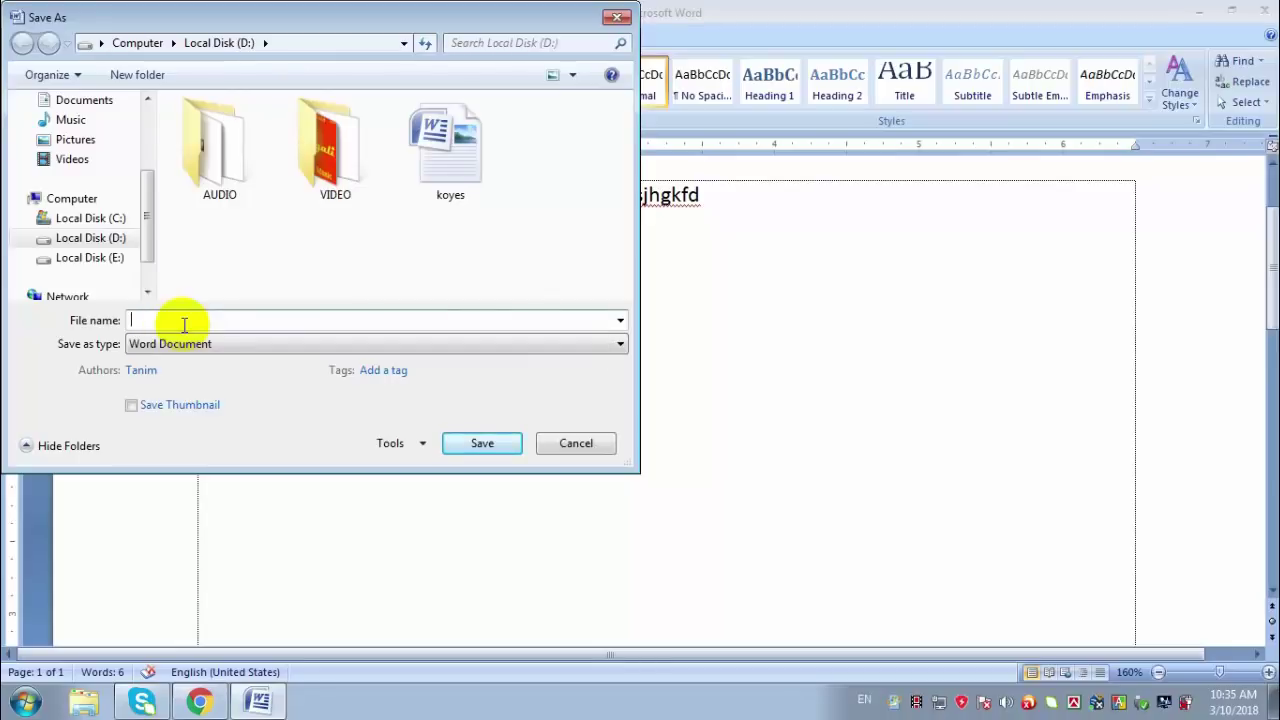
pyautogui.write('ab2')
pyautogui.click(487, 444)
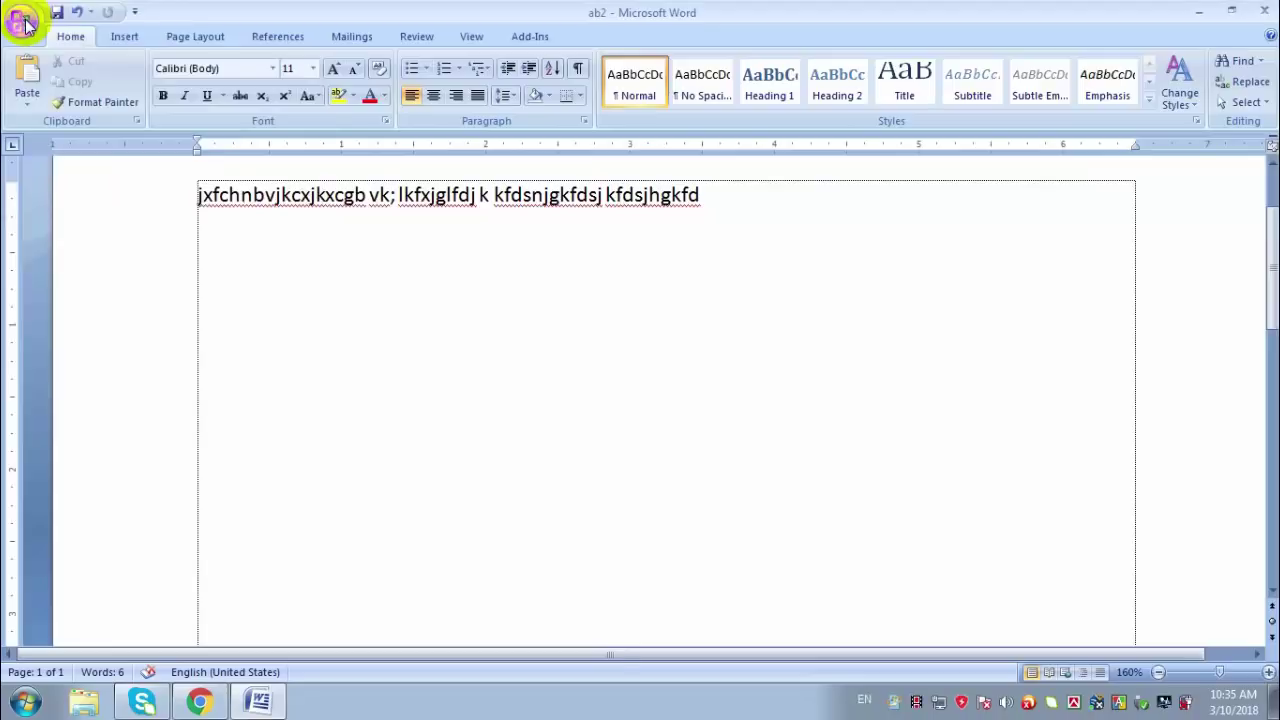
# Step: Open the koyes document
pyautogui.hotkey('ctrl', 'o')
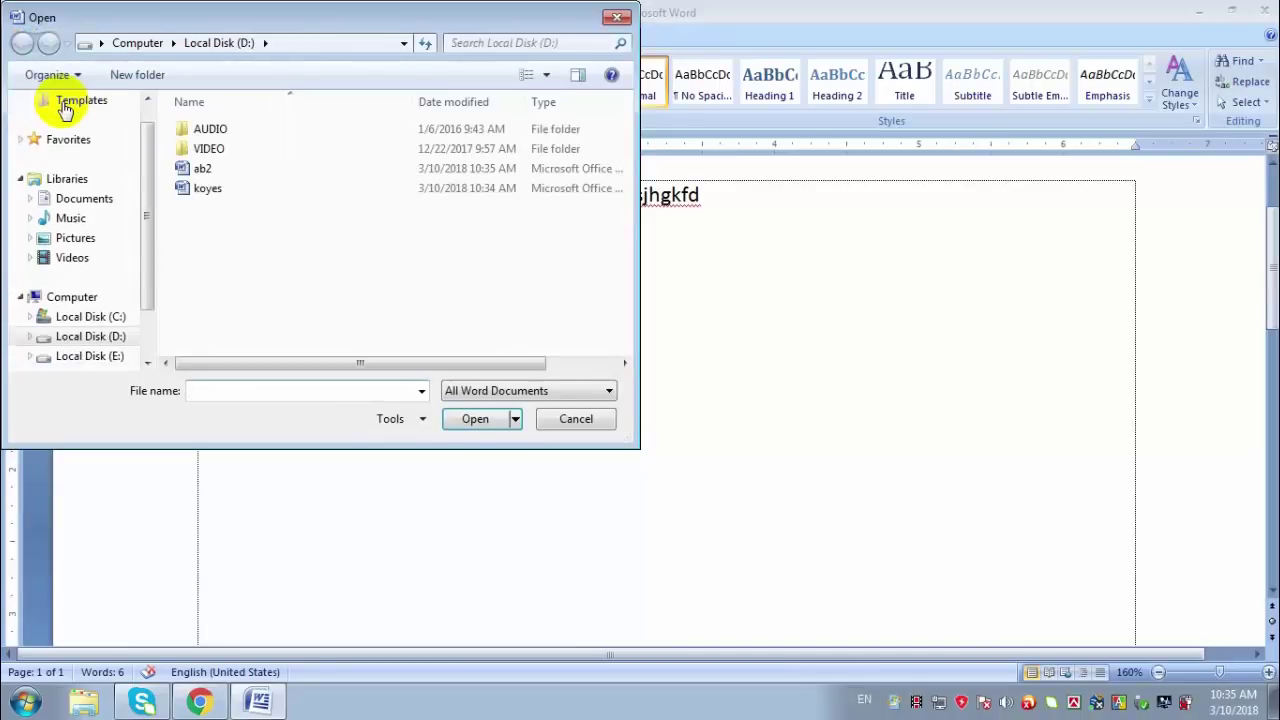
pyautogui.click(214, 187)
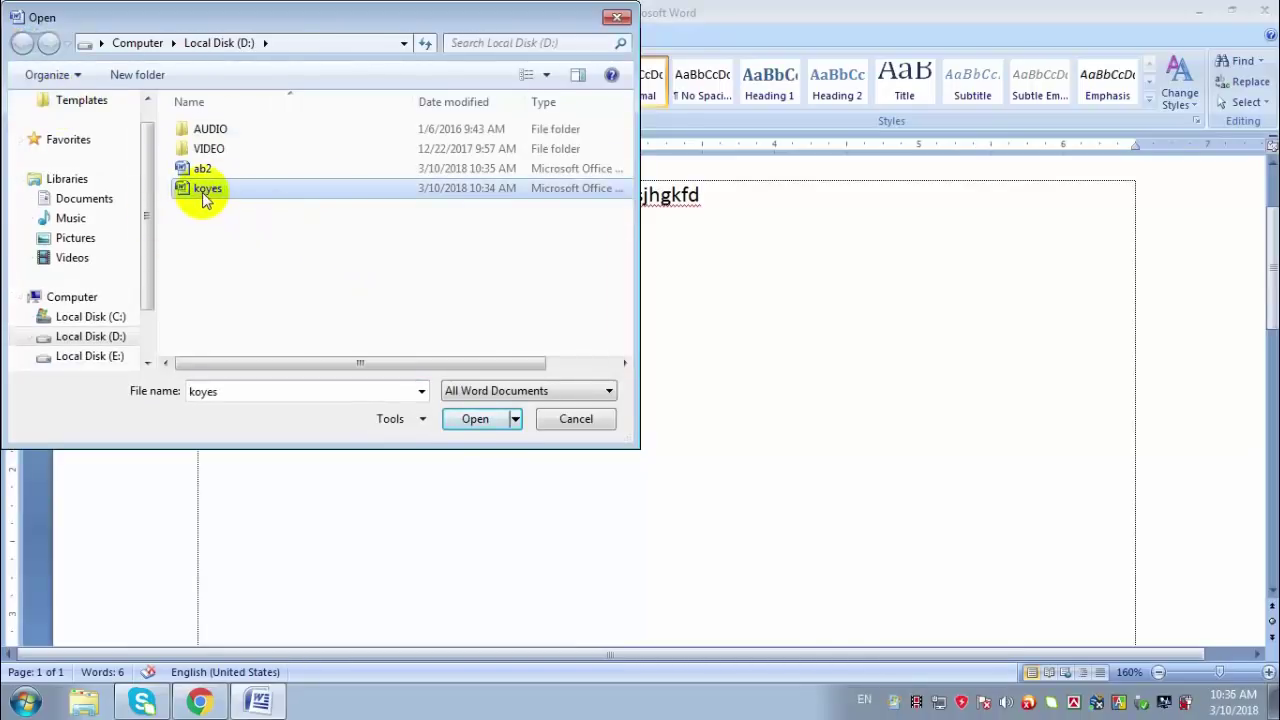
pyautogui.click(476, 420)
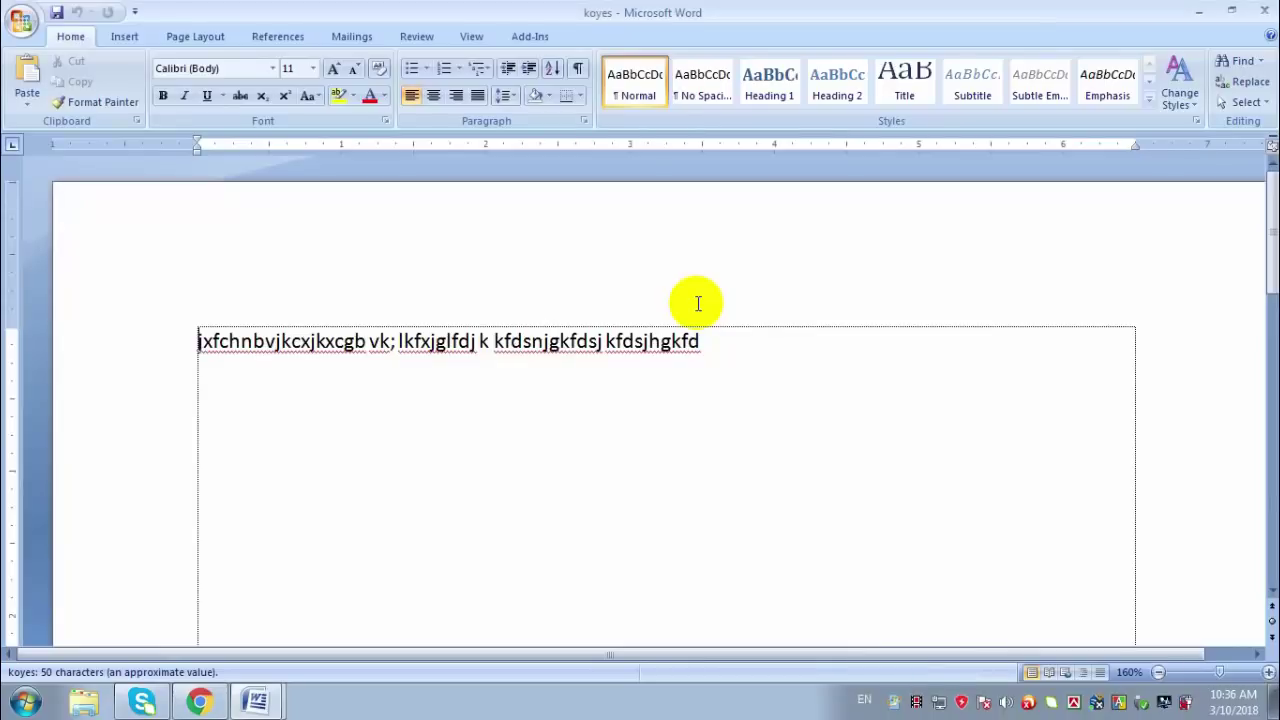
# Step: Open the ab2 document from Local Disk (D:)
pyautogui.hotkey('ctrl', 'o')
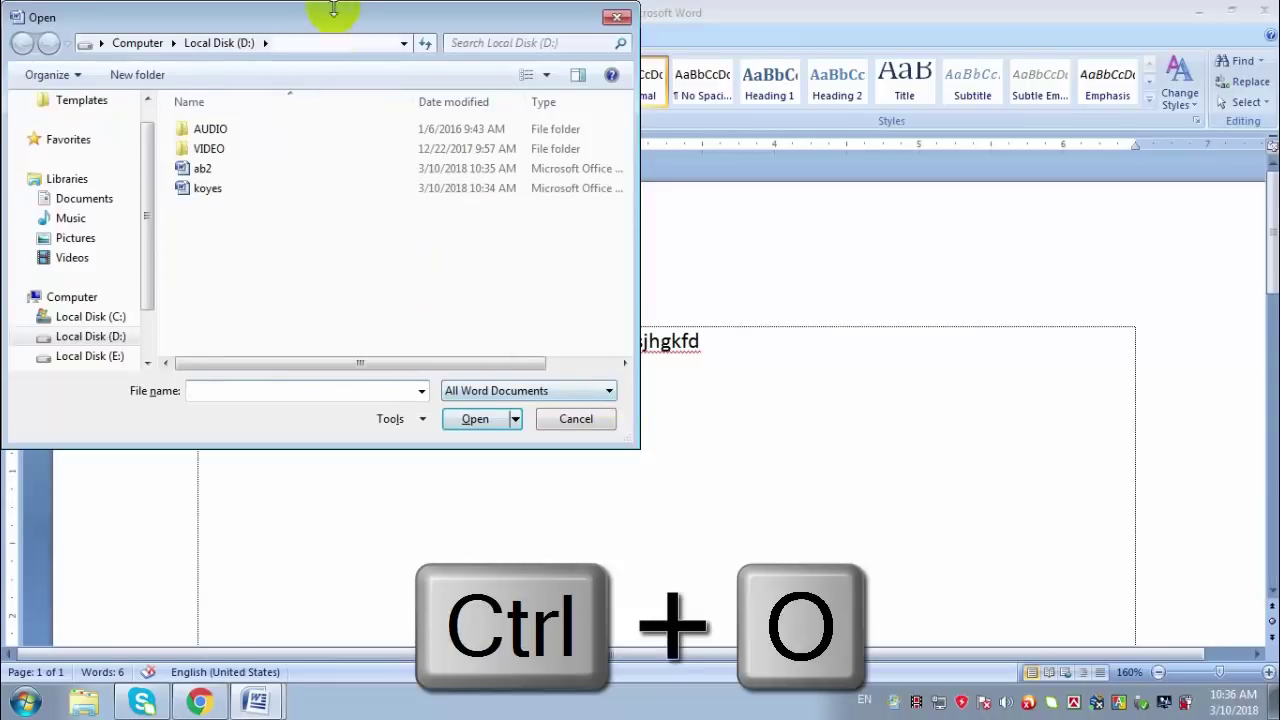
pyautogui.moveTo(320, 14); pyautogui.dragTo(706, 62)
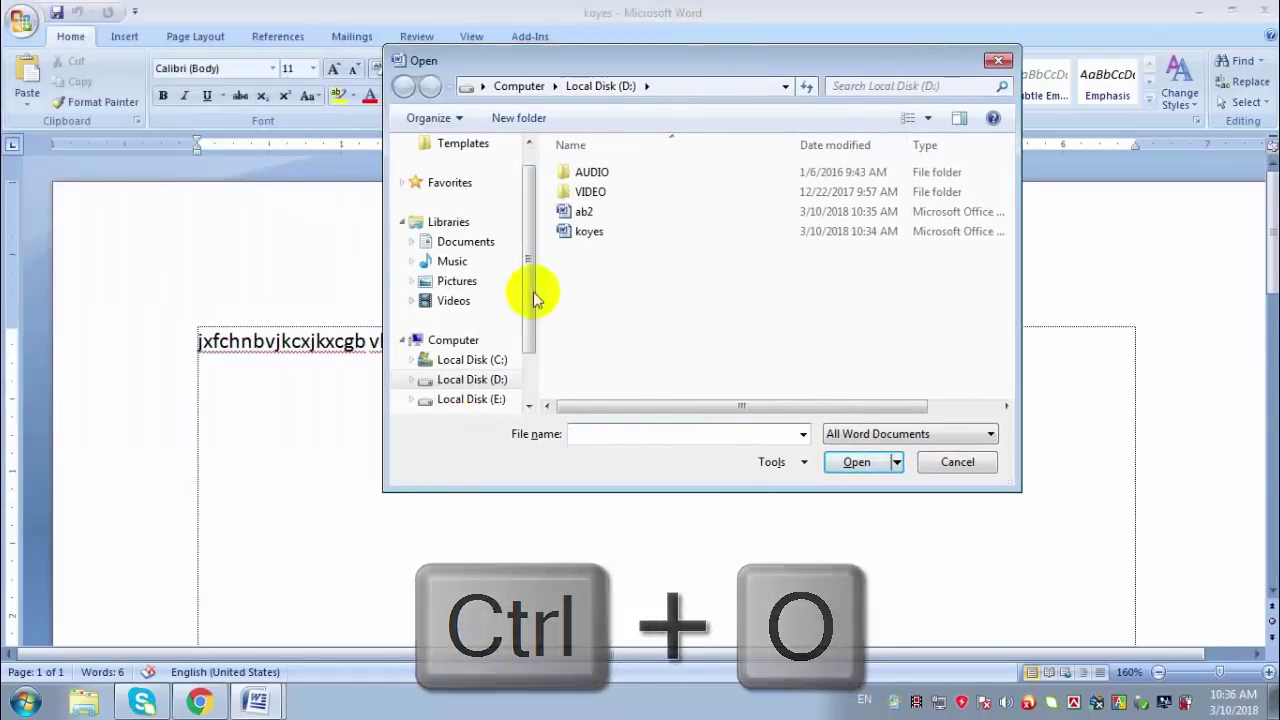
pyautogui.moveTo(529, 280); pyautogui.dragTo(530, 352)
pyautogui.click(495, 342)
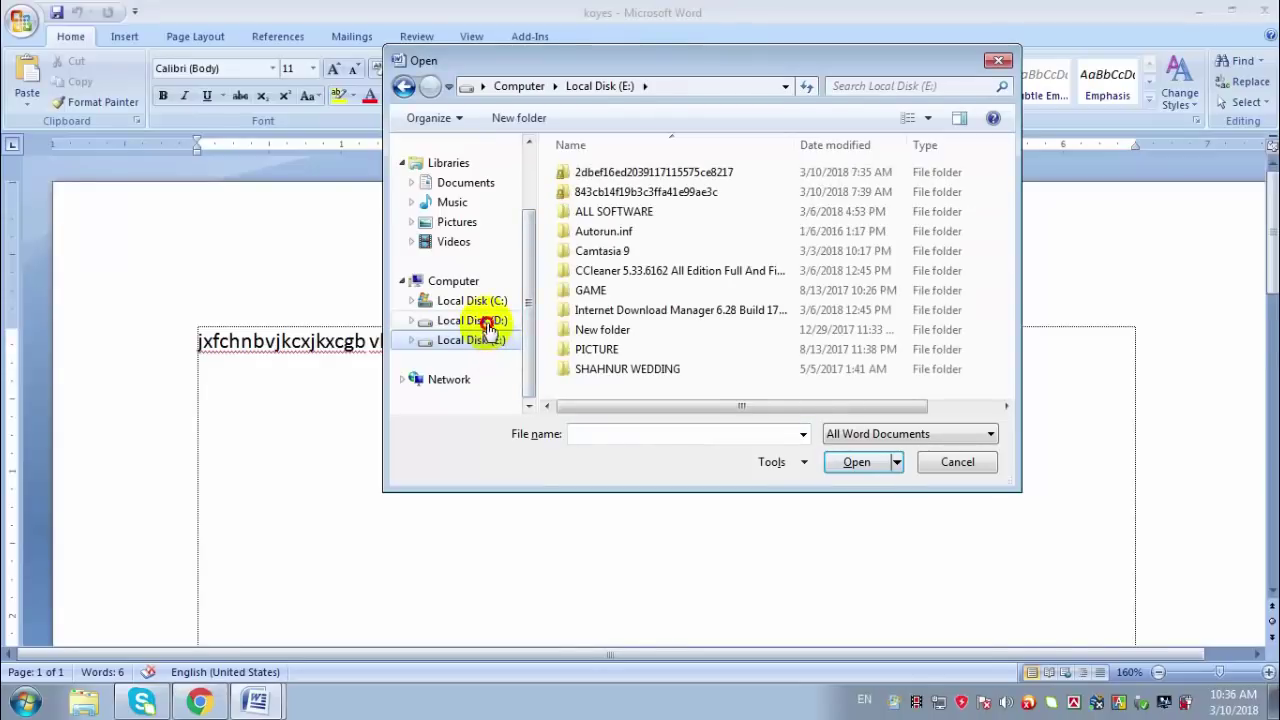
pyautogui.click(486, 322)
pyautogui.click(585, 215)
pyautogui.click(585, 216)
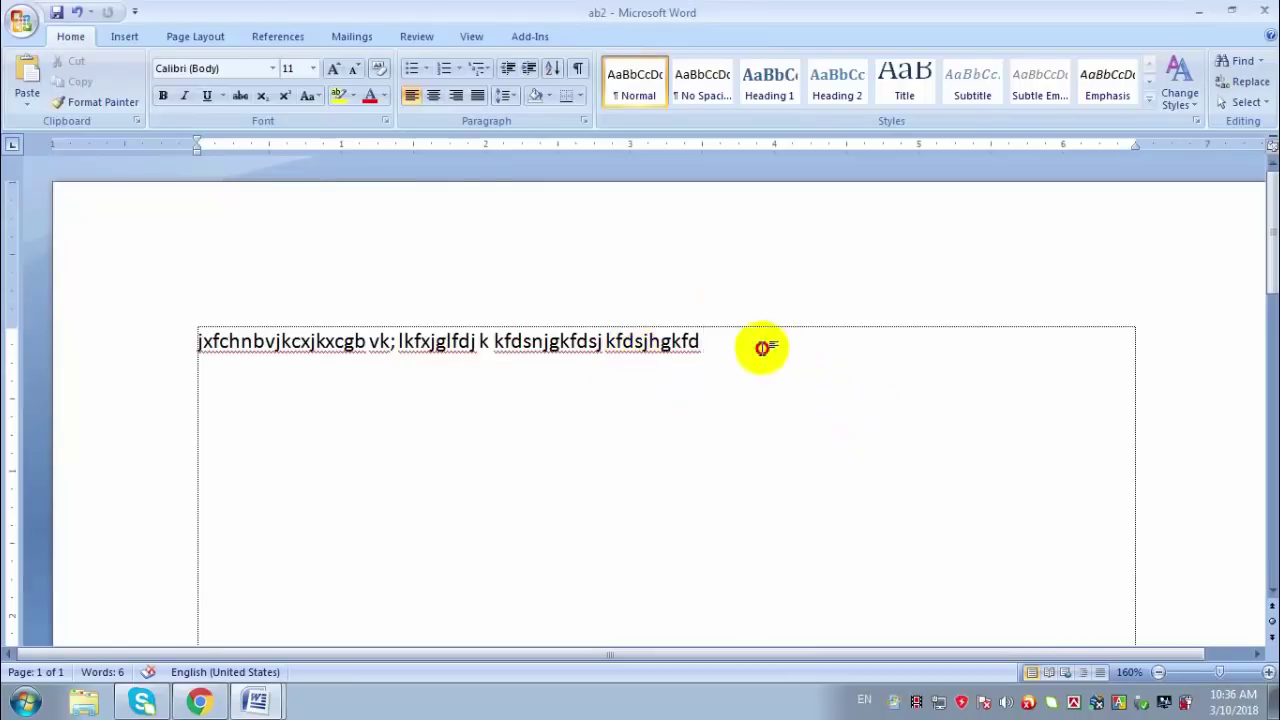
# Step: Select the line and try right, left and centre alignment from the Home tab buttons
pyautogui.moveTo(760, 349); pyautogui.dragTo(180, 331)
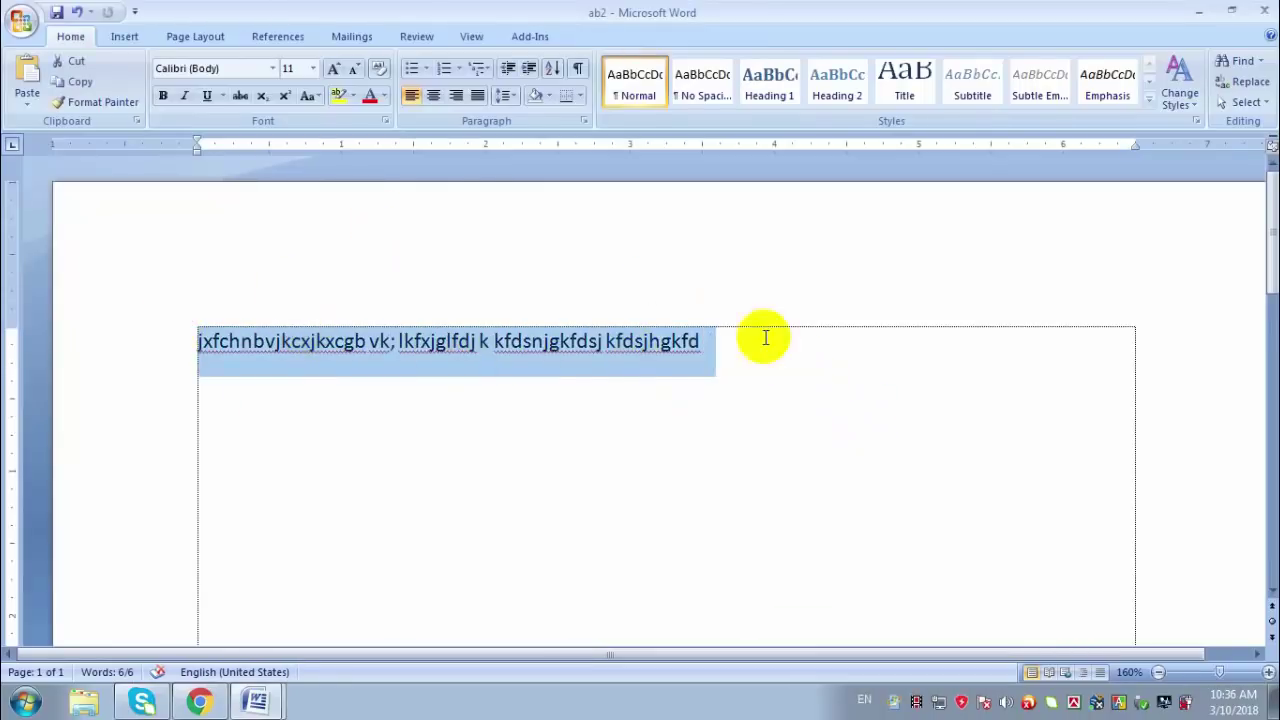
pyautogui.click(460, 95)
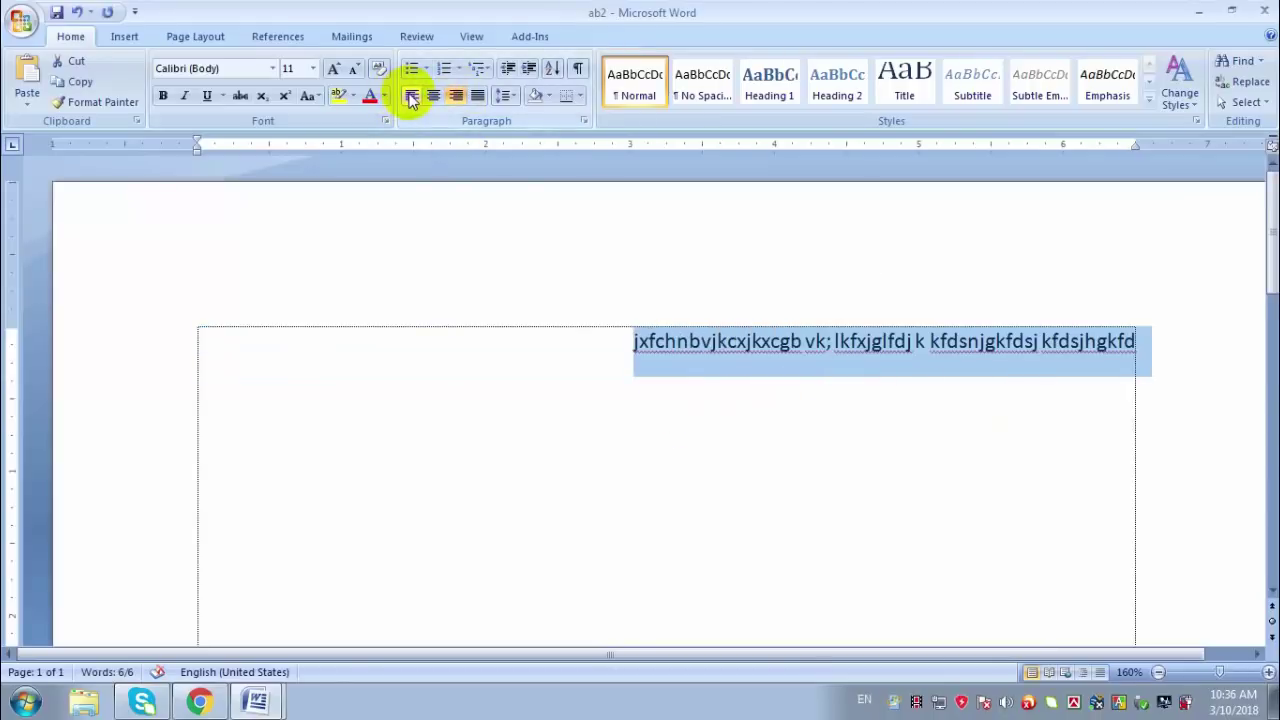
pyautogui.click(411, 96)
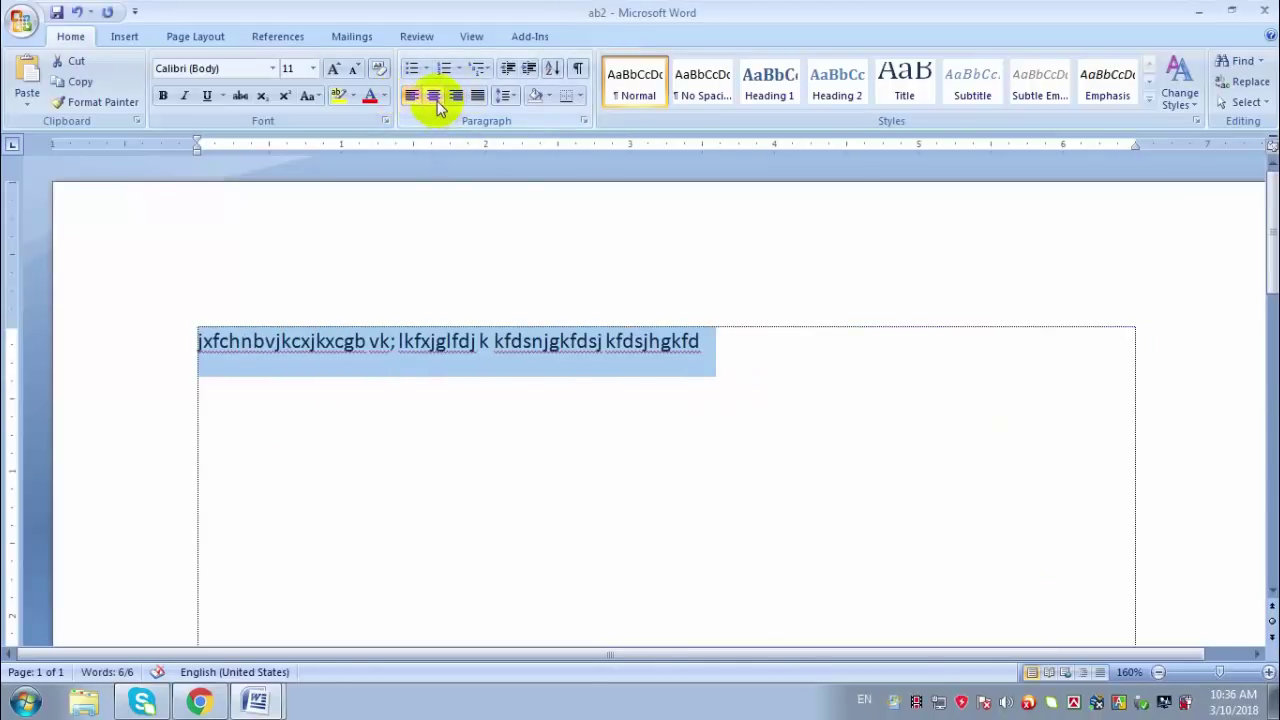
pyautogui.click(434, 99)
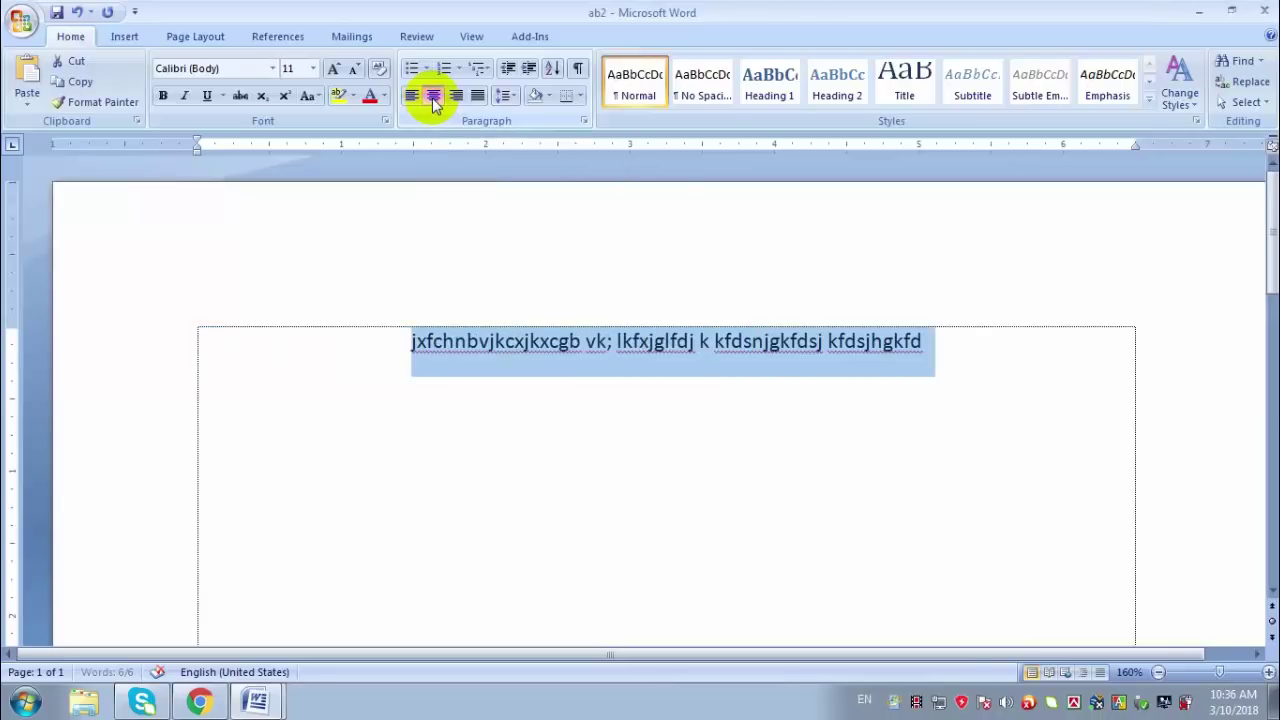
pyautogui.click(412, 97)
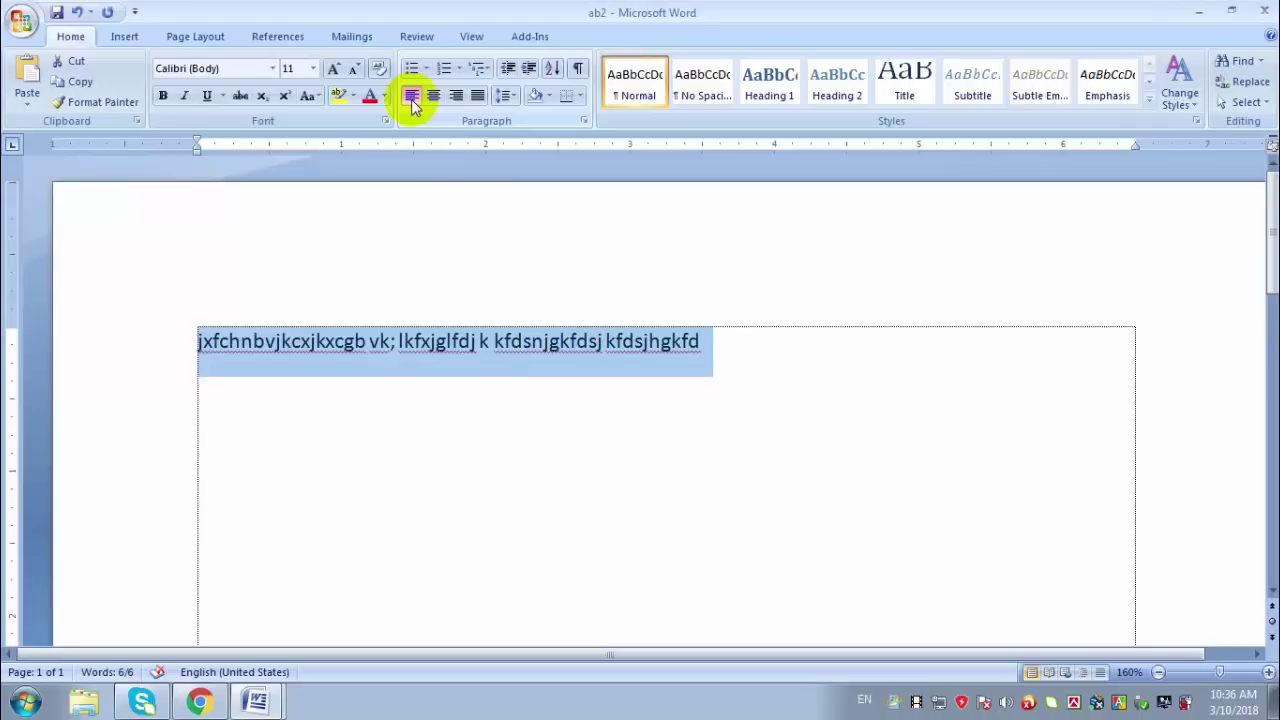
# Step: Cycle through justify, right and left shortcuts, leaving the line centred with Ctrl+E
pyautogui.hotkey('ctrl', 'j')
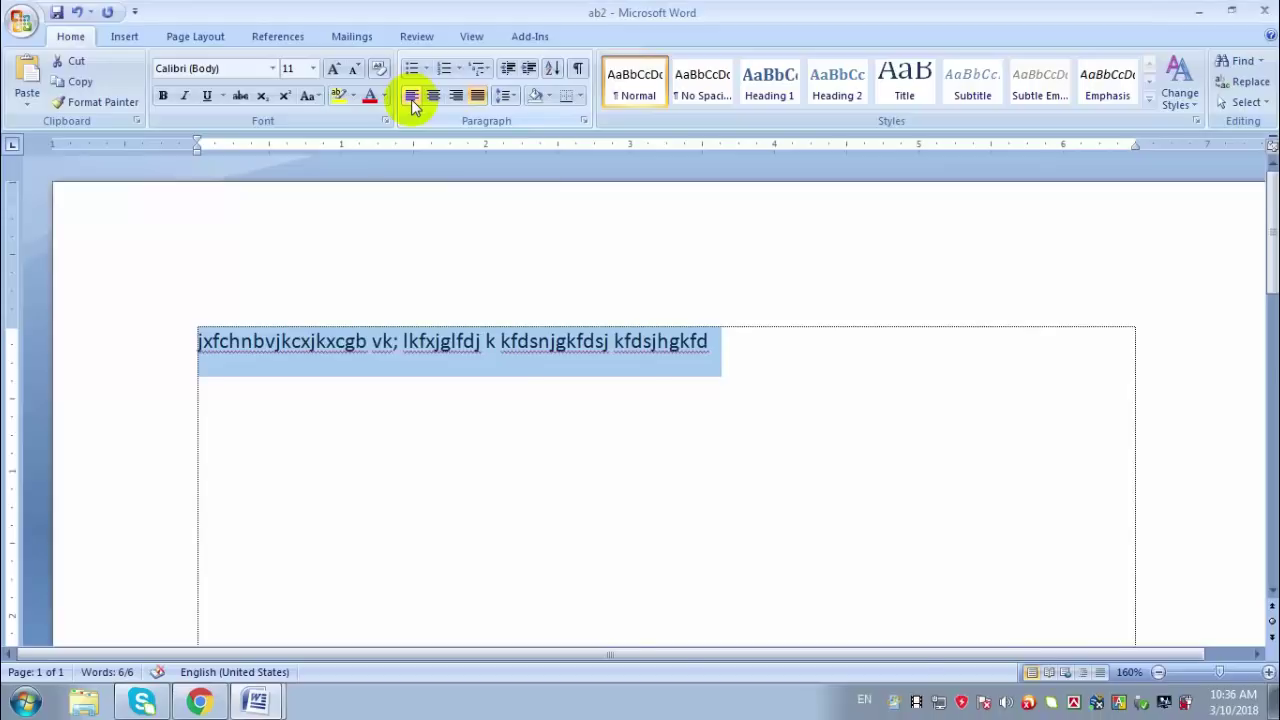
pyautogui.hotkey('ctrl', 'r')
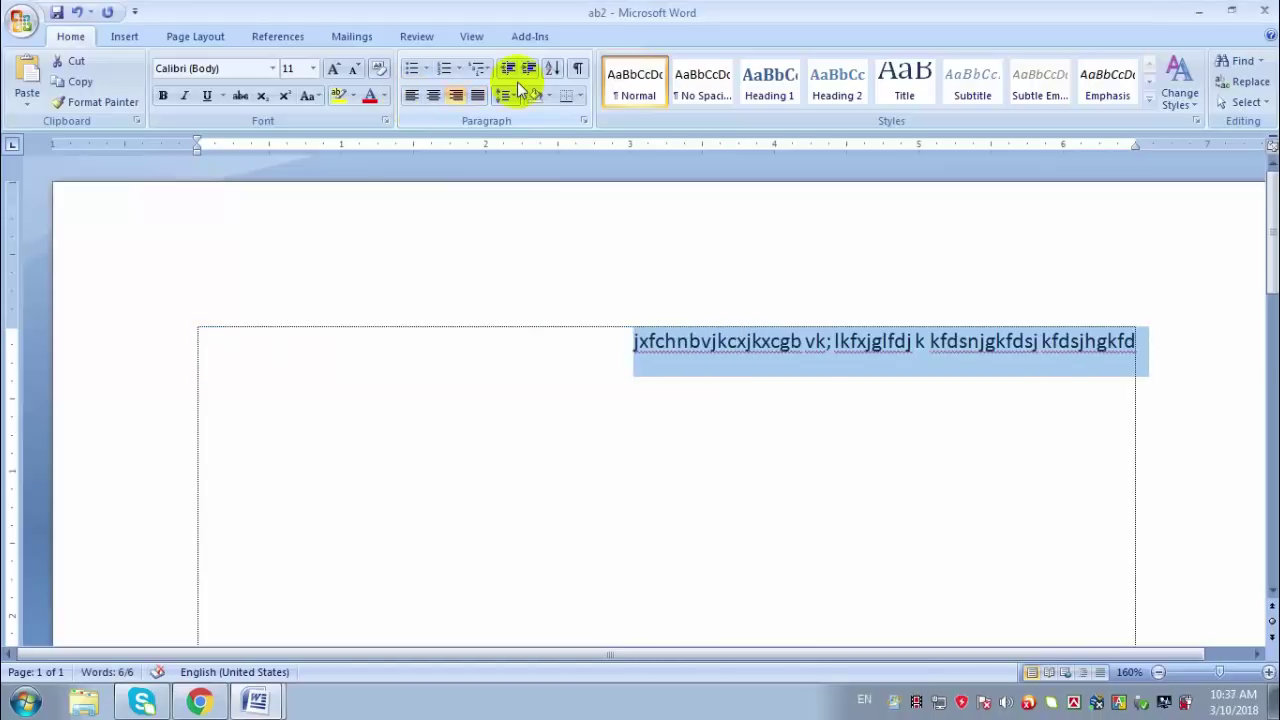
pyautogui.hotkey('ctrl', 'l')
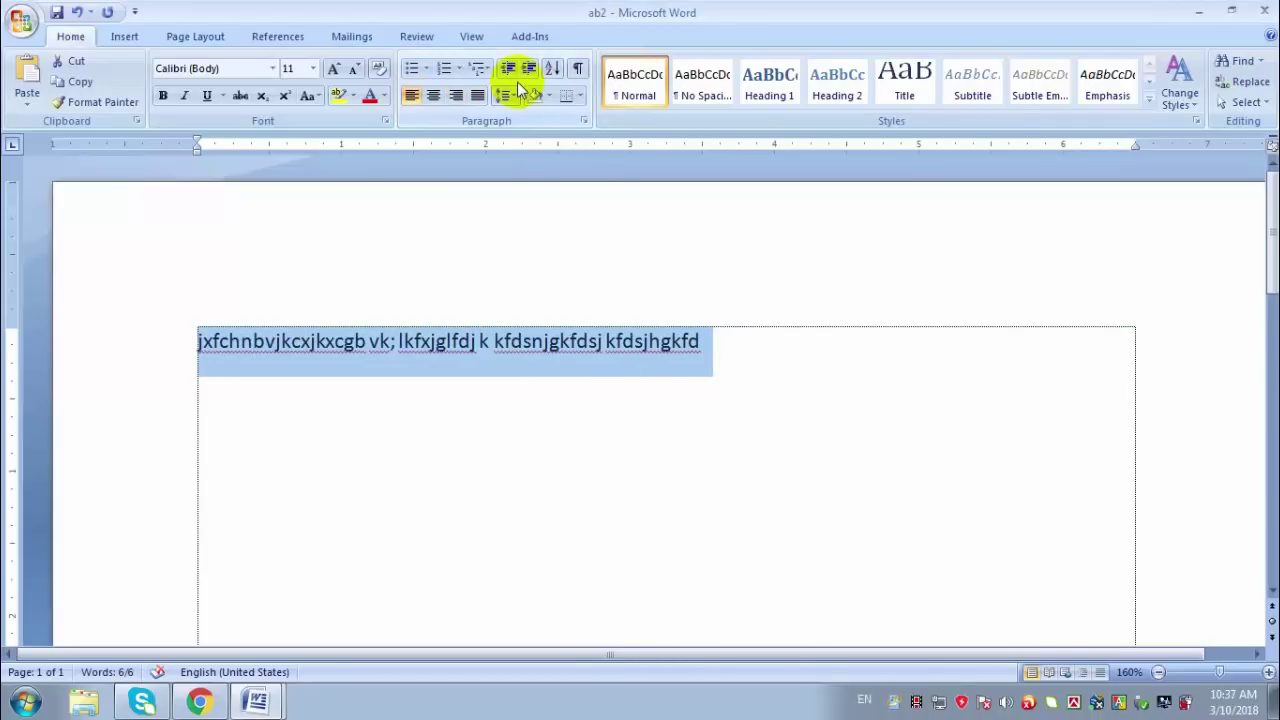
pyautogui.hotkey('ctrl', 'e')
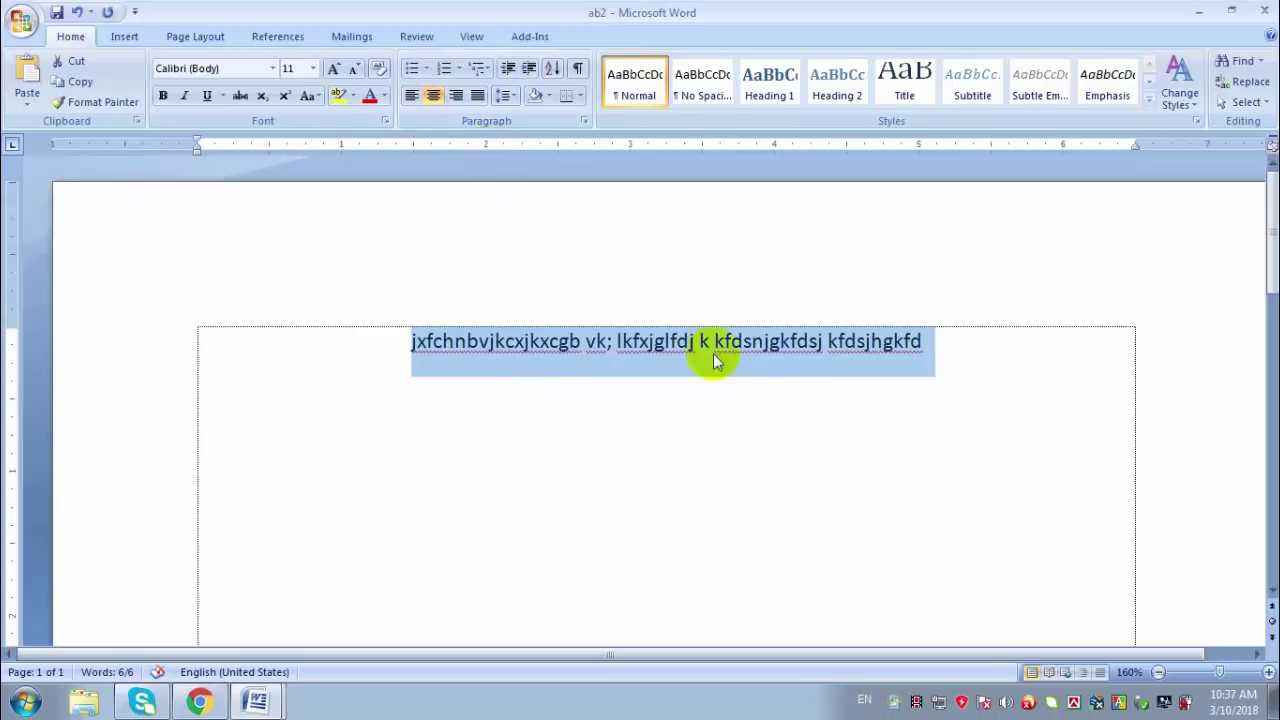
pyautogui.click(964, 375)
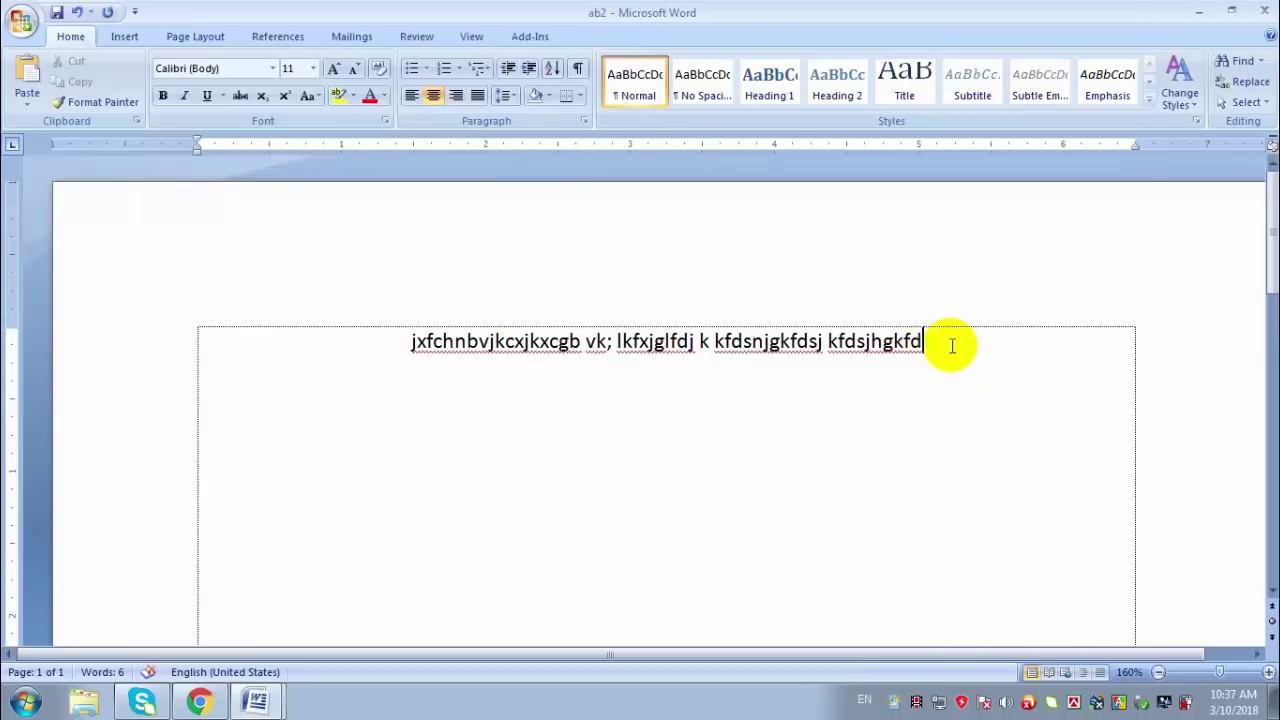
# Step: Extend the line with 'jkdhfisdh ji udshfjds iujdshfjkgihydsijk i7' so it wraps to four centred lines
pyautogui.write('jkdhfisdh ji udshfj')
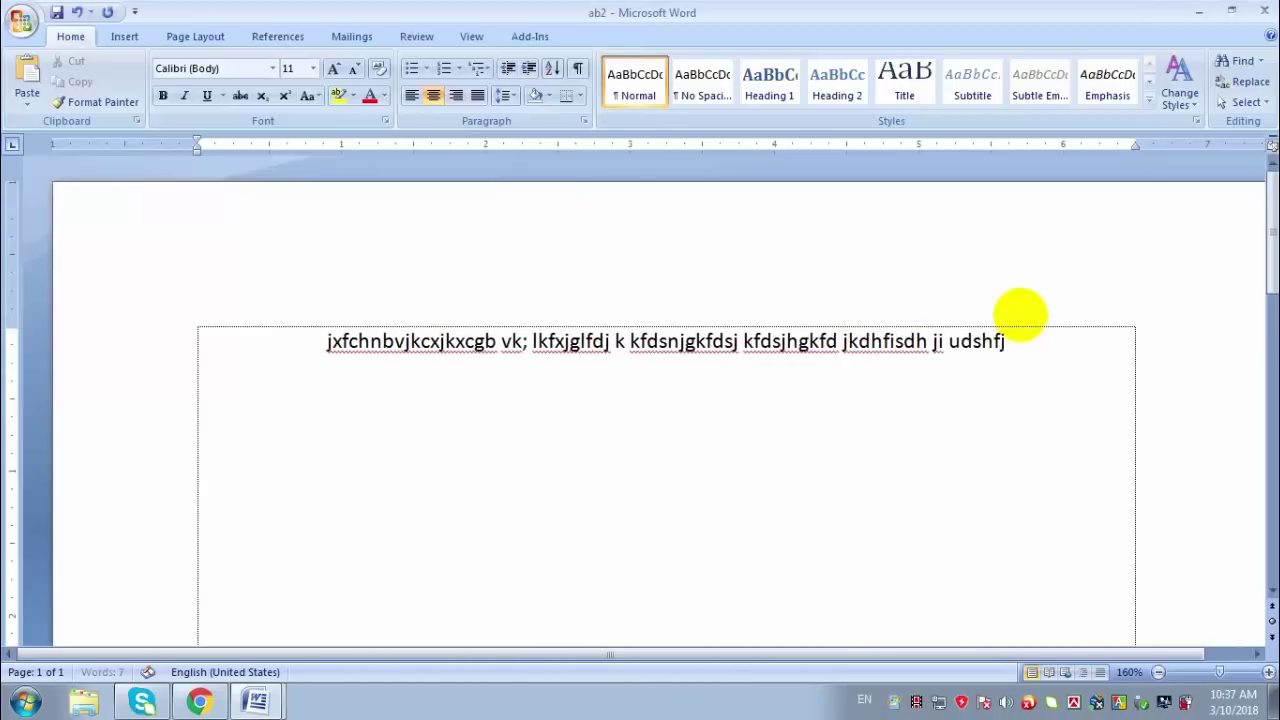
pyautogui.write('ds iujdshfjkgihydsijk i7')
pyautogui.press('Menu')
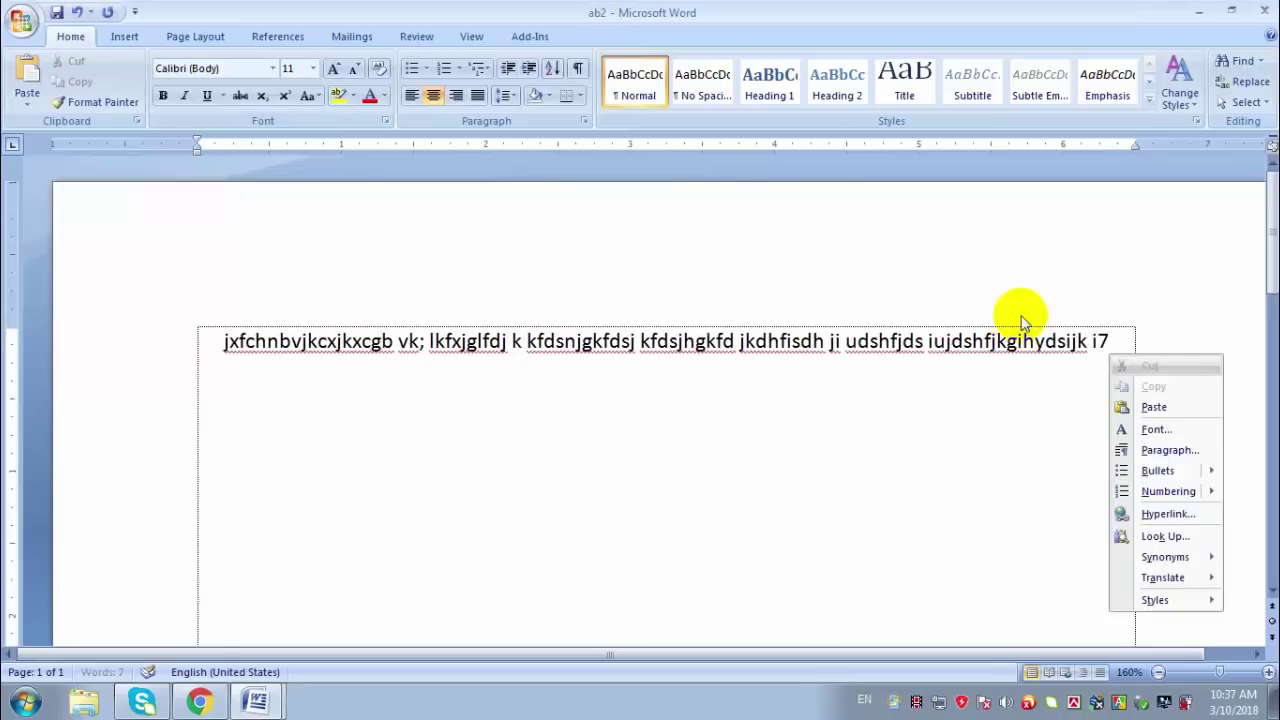
pyautogui.click(806, 323)
pyautogui.tripleClick(759, 366)
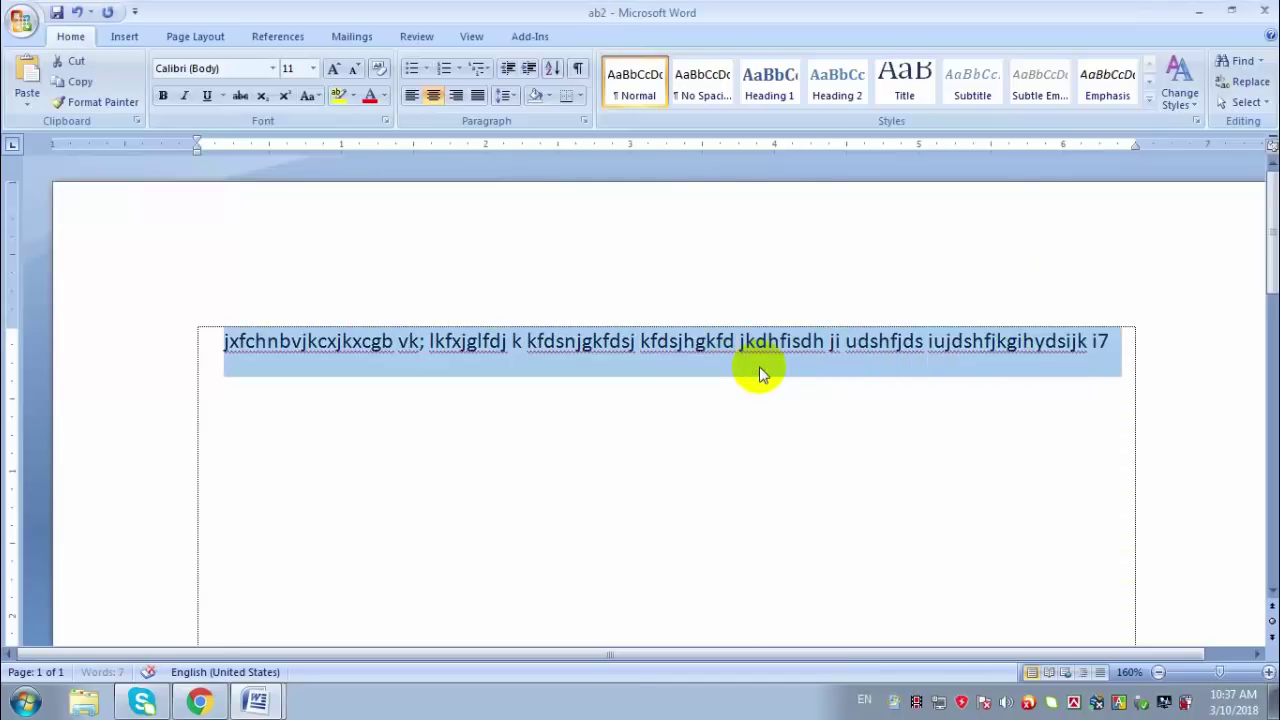
pyautogui.click(1140, 365)
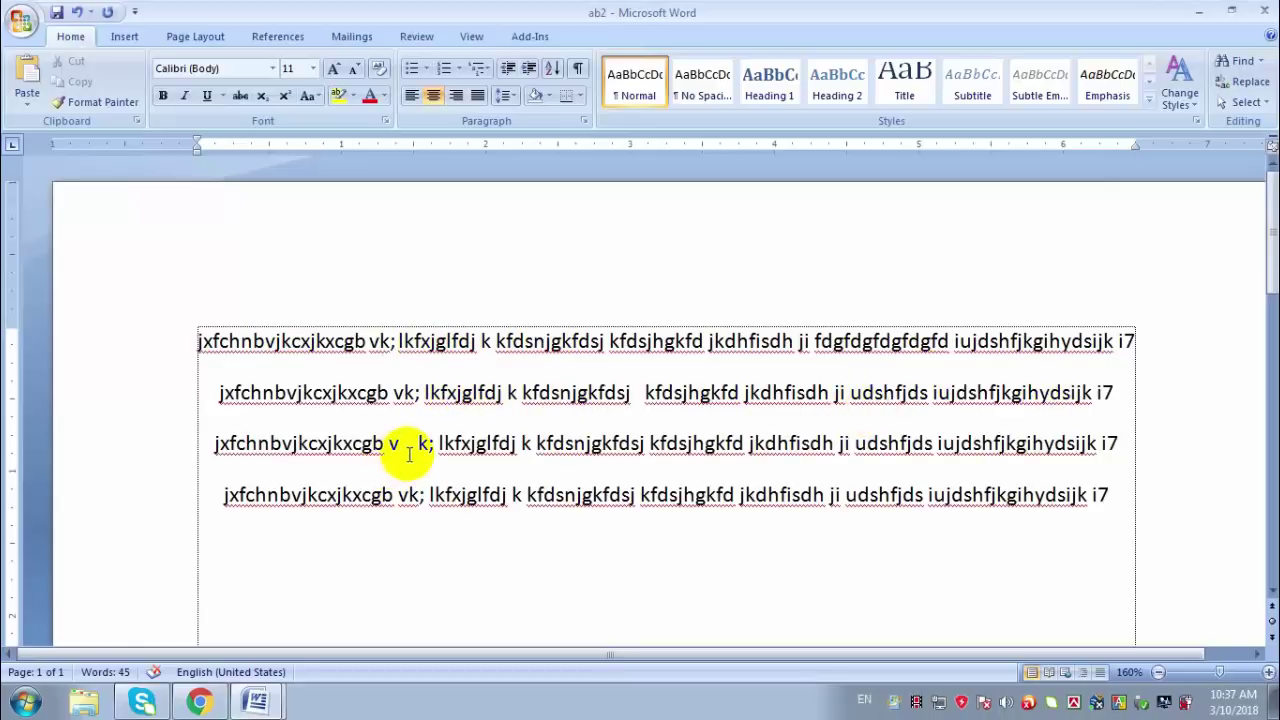
# Step: Select all four centred lines and apply Justify alignment to them
pyautogui.moveTo(1104, 494); pyautogui.dragTo(160, 323)
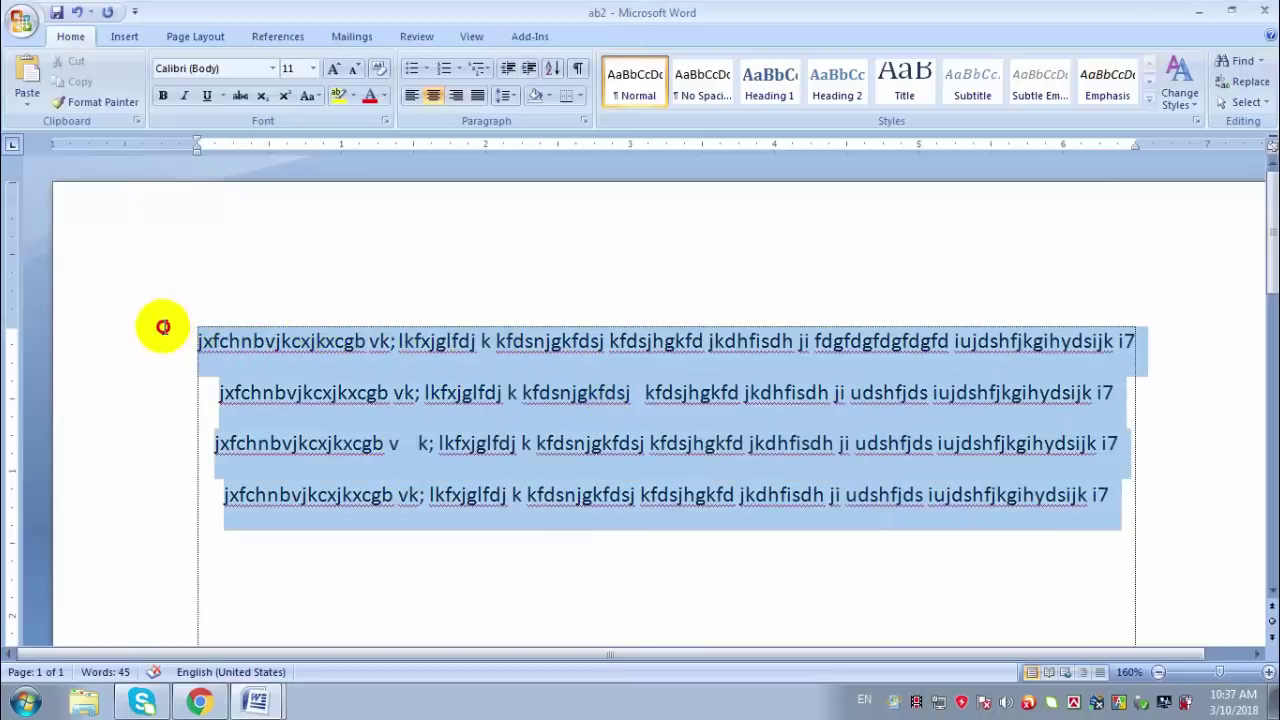
pyautogui.click(477, 95)
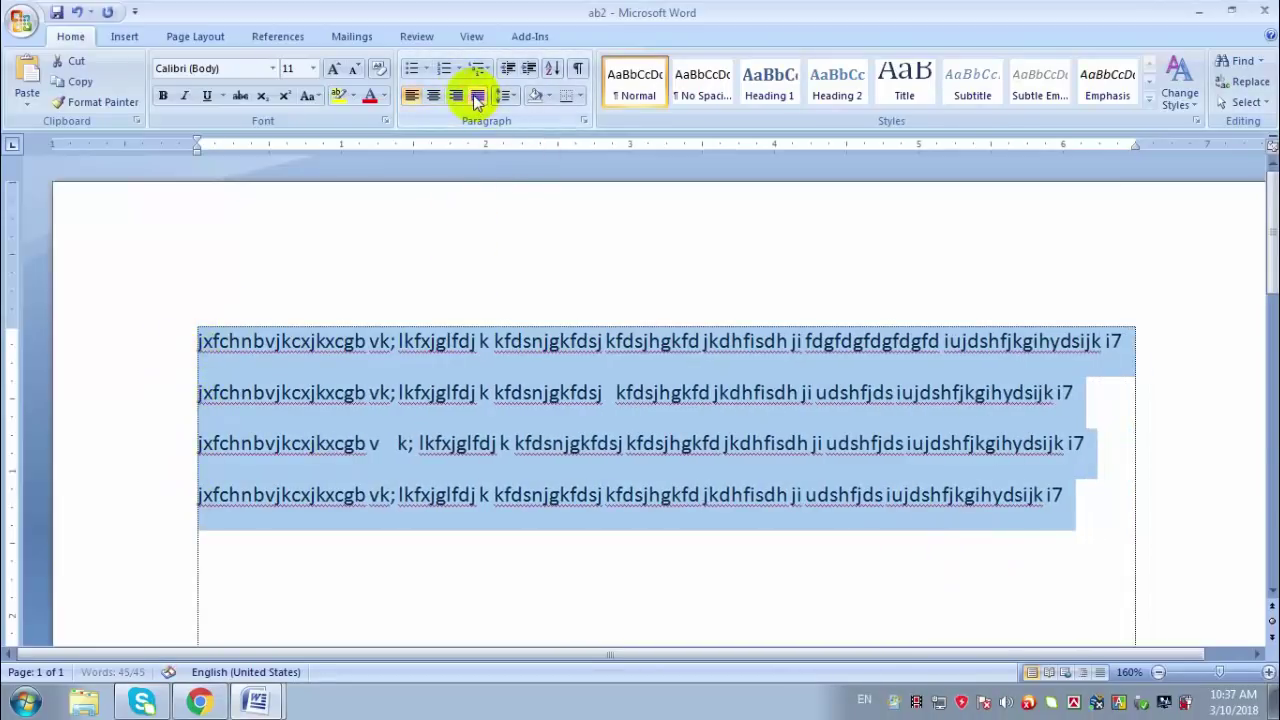
pyautogui.click(995, 575)
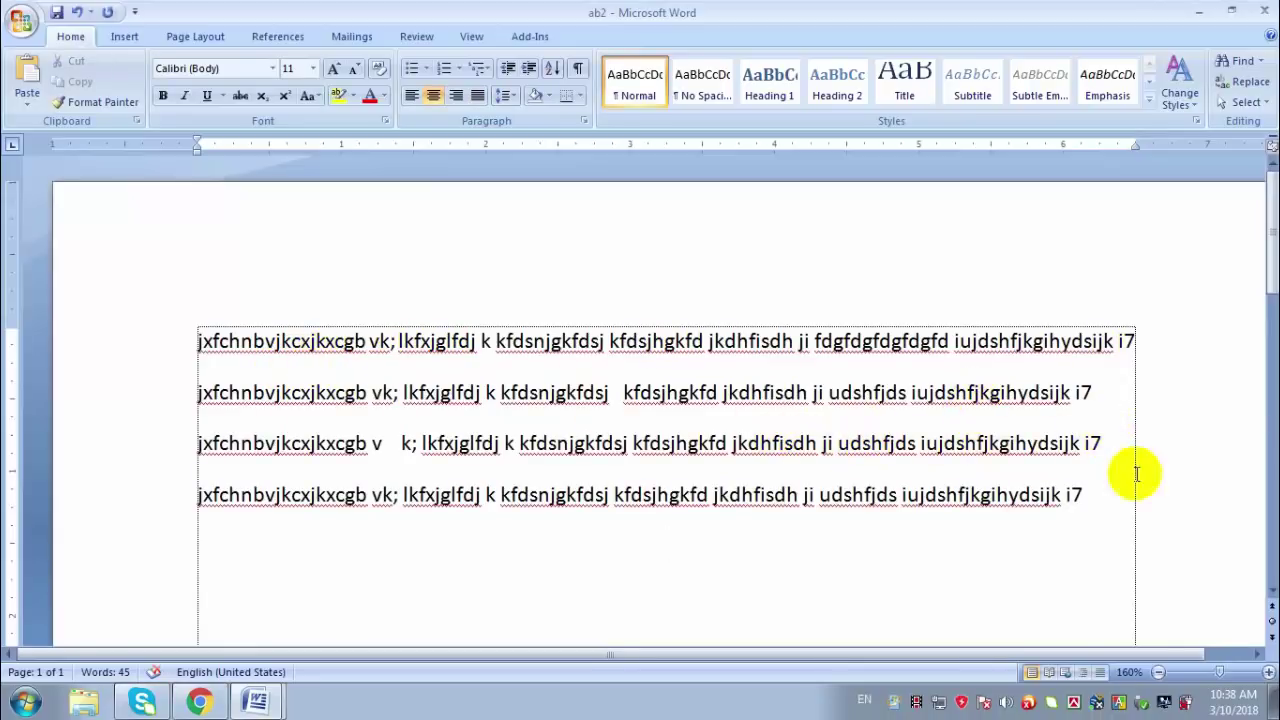
pyautogui.moveTo(1137, 471); pyautogui.dragTo(242, 334)
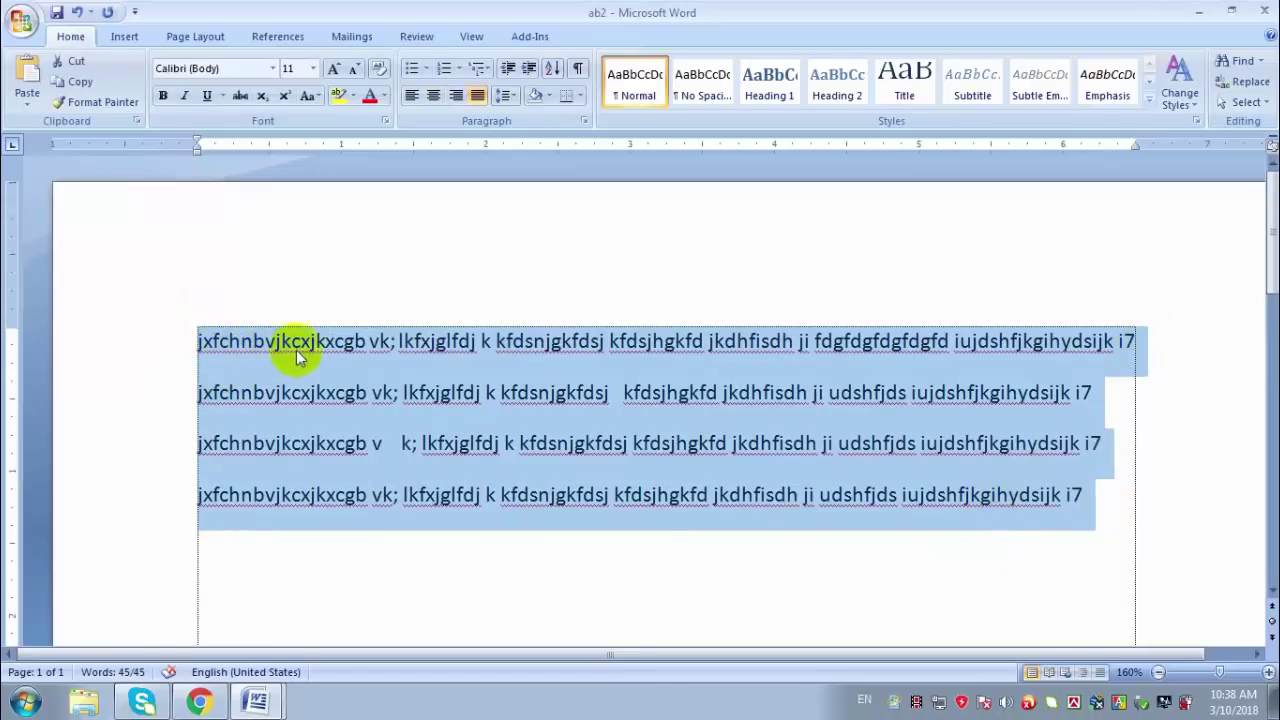
pyautogui.click(1021, 500)
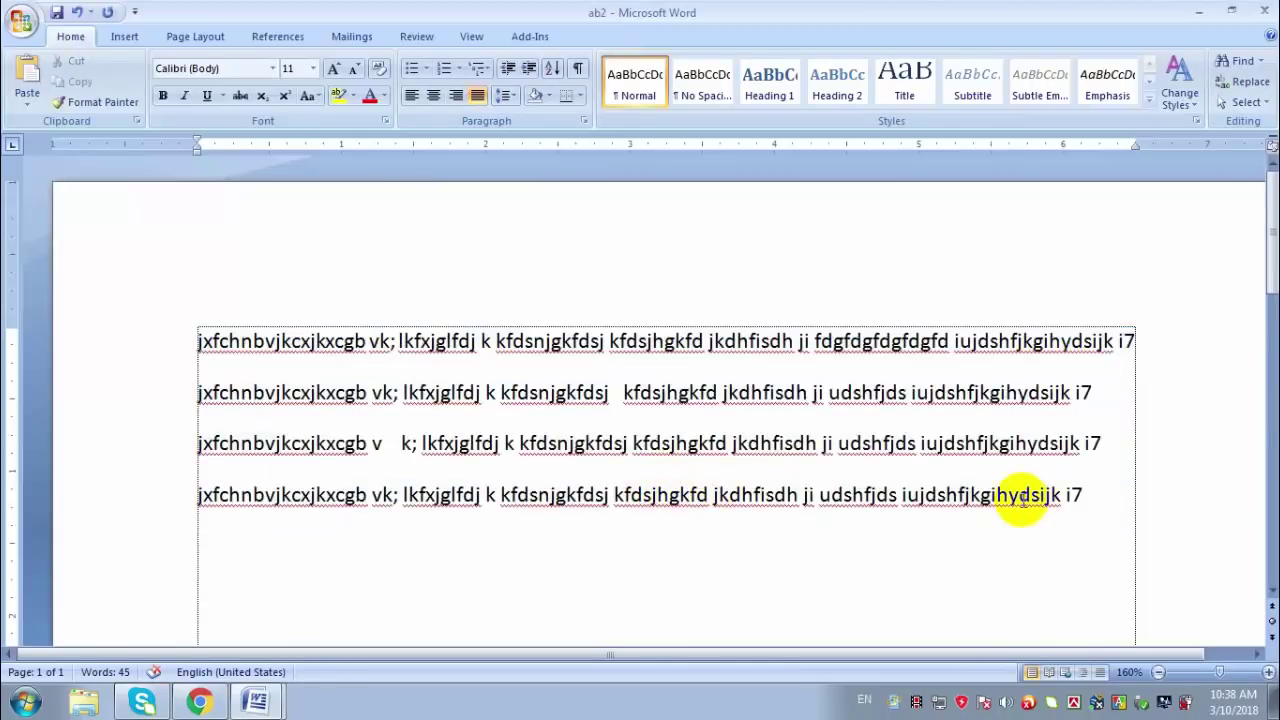
pyautogui.moveTo(1108, 503); pyautogui.dragTo(199, 326)
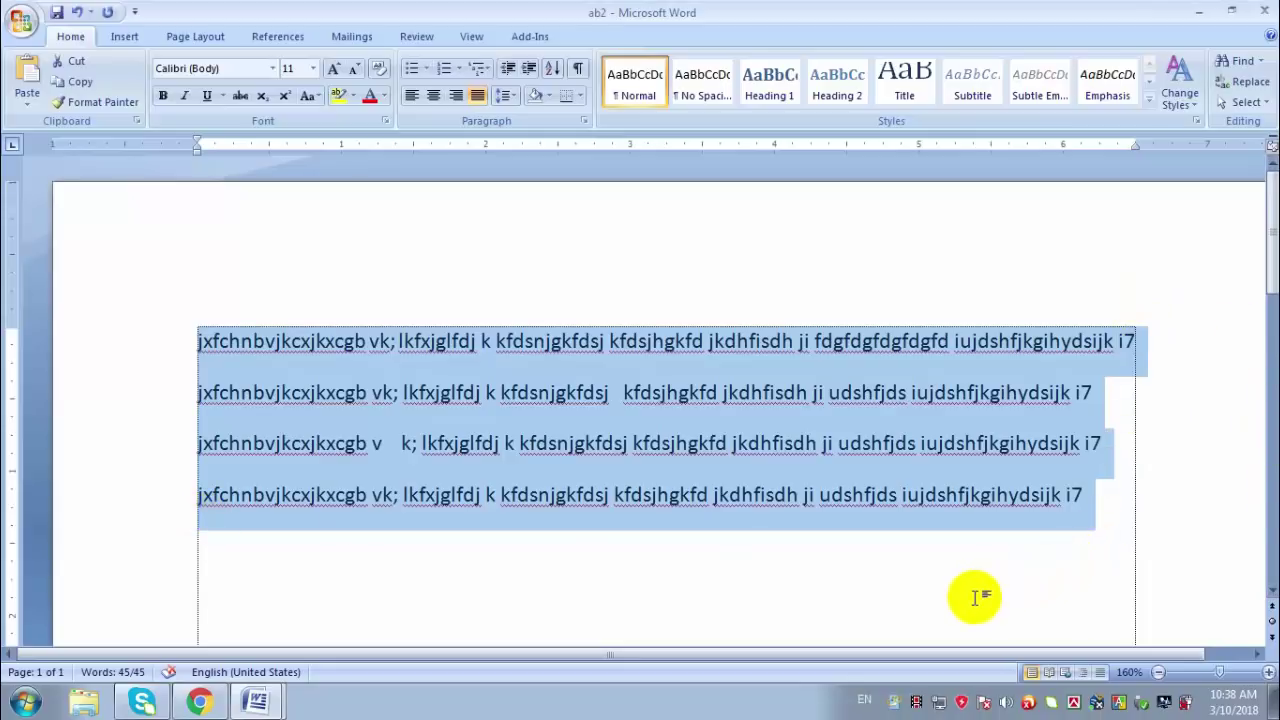
pyautogui.click(900, 575)
pyautogui.click(1090, 495)
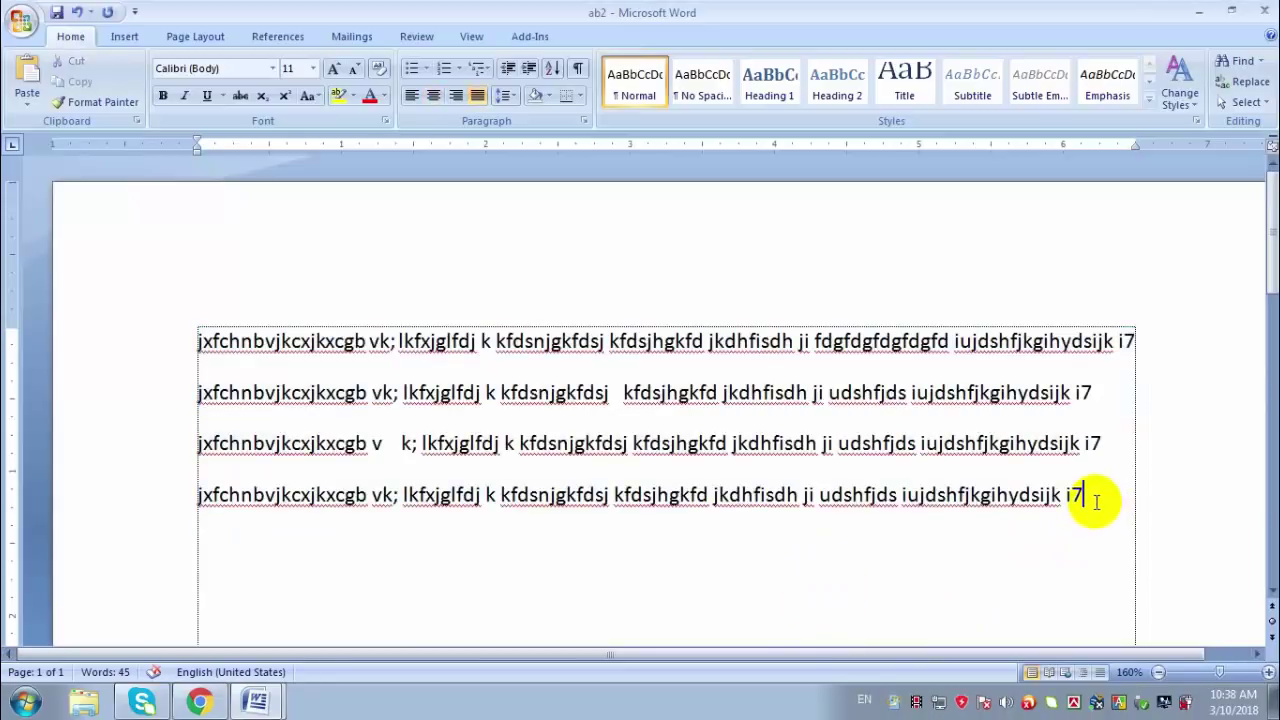
pyautogui.hotkey('shift', 'Up')
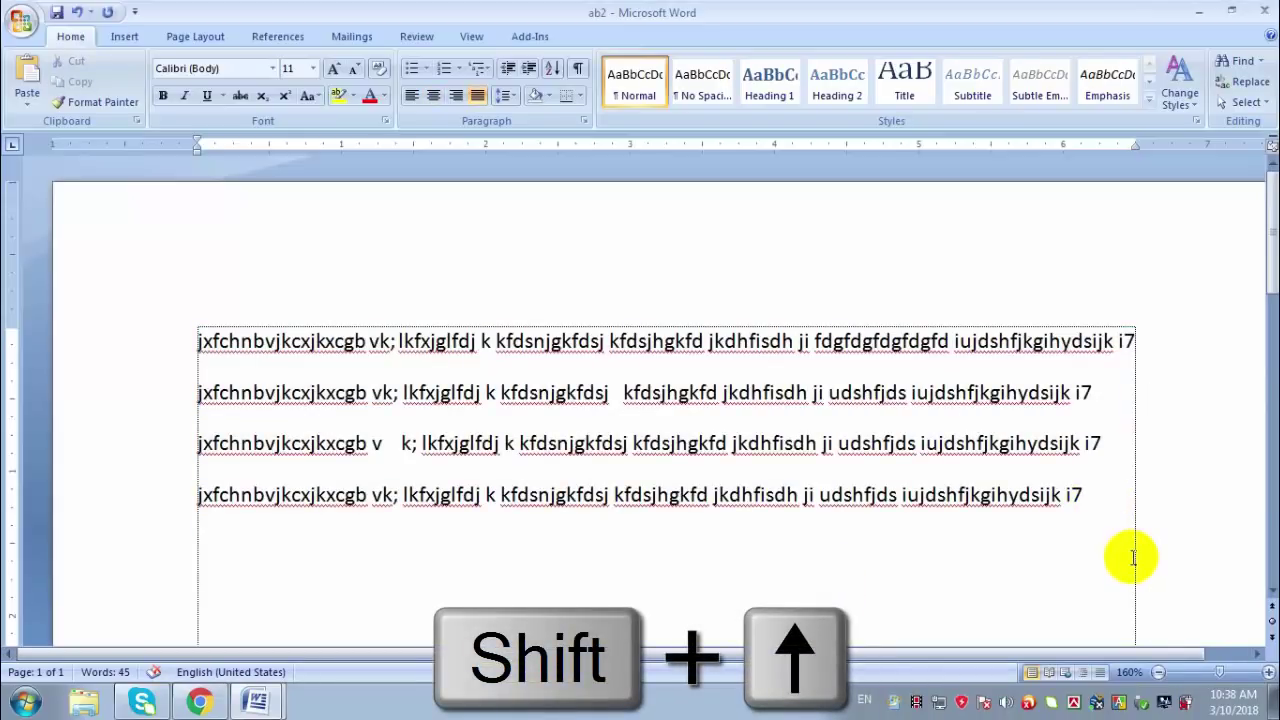
pyautogui.hotkey('shift', 'Up')
pyautogui.hotkey('shift', 'Up')
pyautogui.hotkey('shift', 'Up')
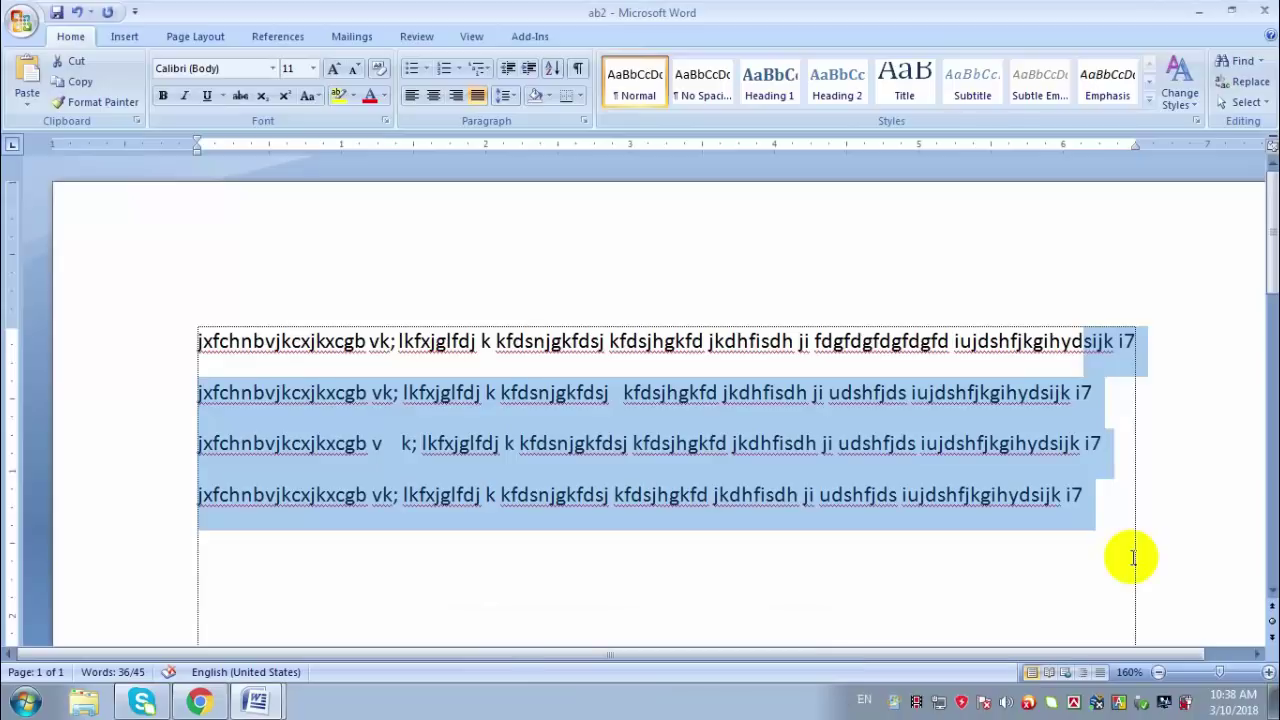
pyautogui.hotkey('shift', 'Down')
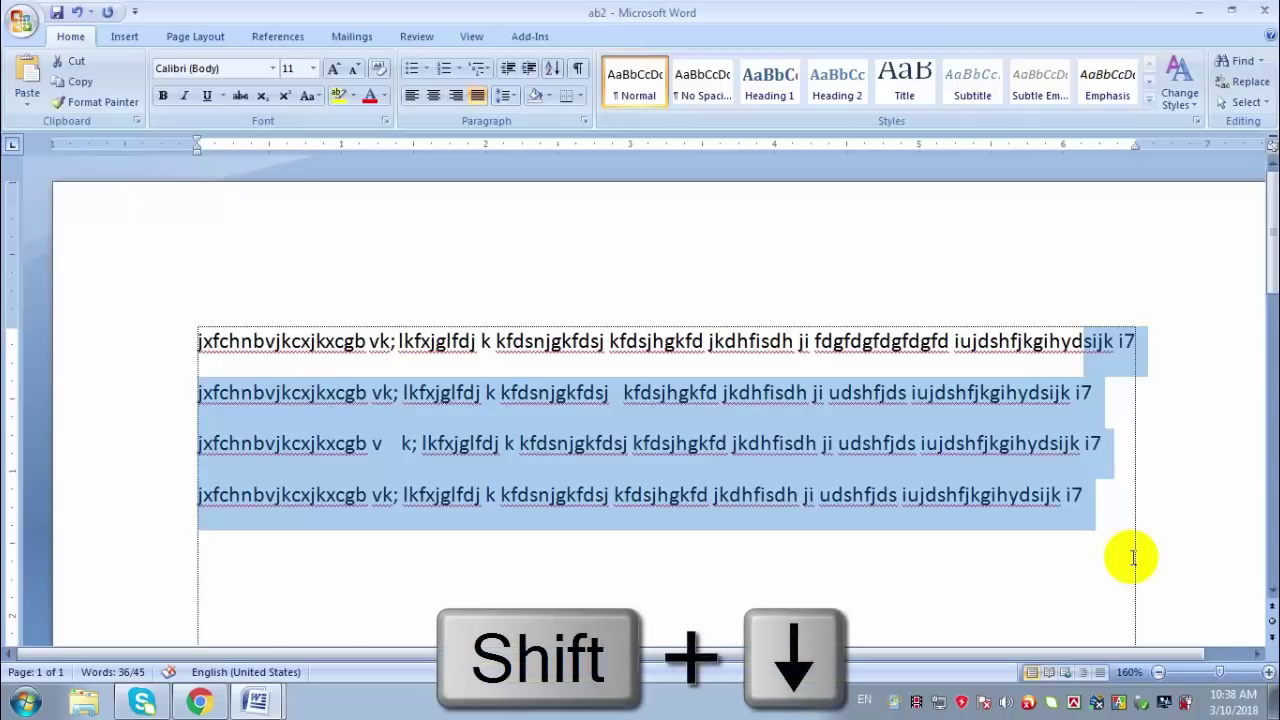
pyautogui.hotkey('shift', 'Down')
pyautogui.hotkey('shift', 'Down')
pyautogui.hotkey('shift', 'Down')
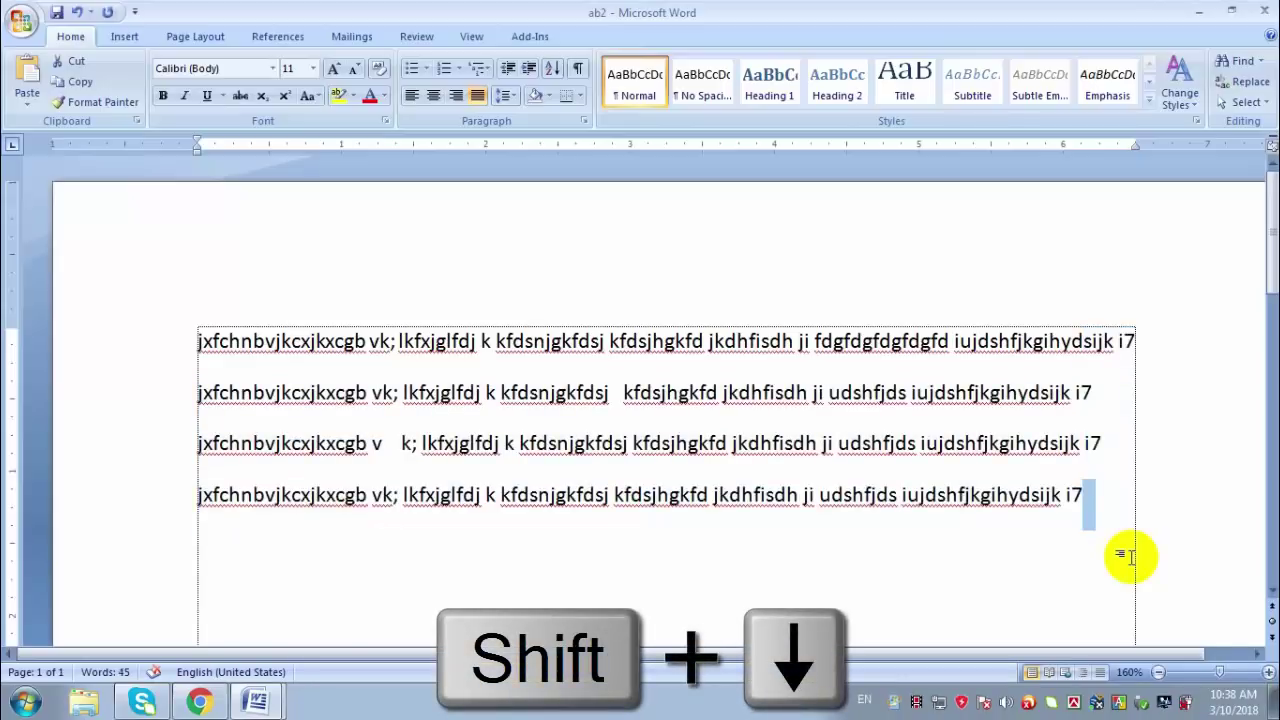
pyautogui.press('Left')
pyautogui.press('Left')
pyautogui.press('Left')
pyautogui.press('Left')
pyautogui.press('Left')
pyautogui.press('Left')
pyautogui.press('Left')
pyautogui.press('Left')
pyautogui.press('Left')
pyautogui.press('Left')
pyautogui.press('Left')
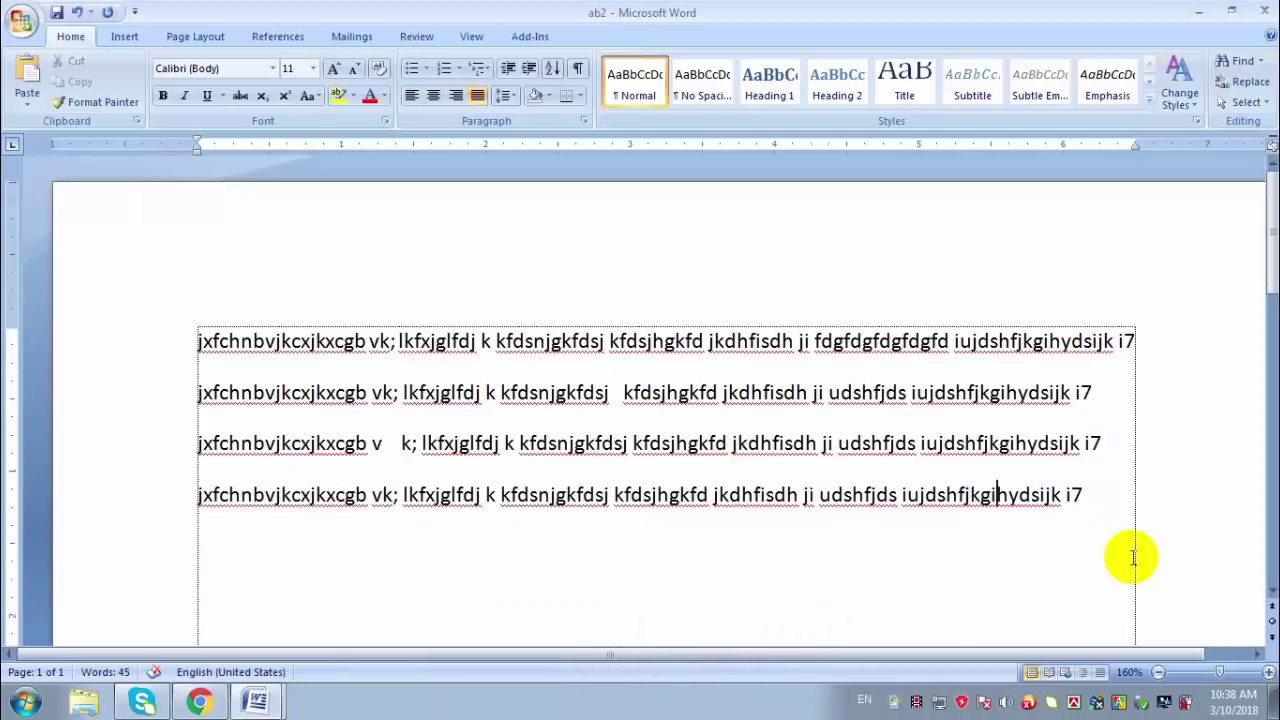
pyautogui.press('Left')
pyautogui.press('Left')
pyautogui.press('Left')
pyautogui.press('Left')
pyautogui.press('Left')
pyautogui.press('Left')
pyautogui.press('Left')
pyautogui.press('Left')
pyautogui.press('Left')
pyautogui.press('Left')
pyautogui.press('Left')
pyautogui.press('Left')
pyautogui.press('Left')
pyautogui.press('Left')
pyautogui.press('Left')
pyautogui.press('Left')
pyautogui.press('Left')
pyautogui.press('Left')
pyautogui.press('Left')
pyautogui.press('Left')
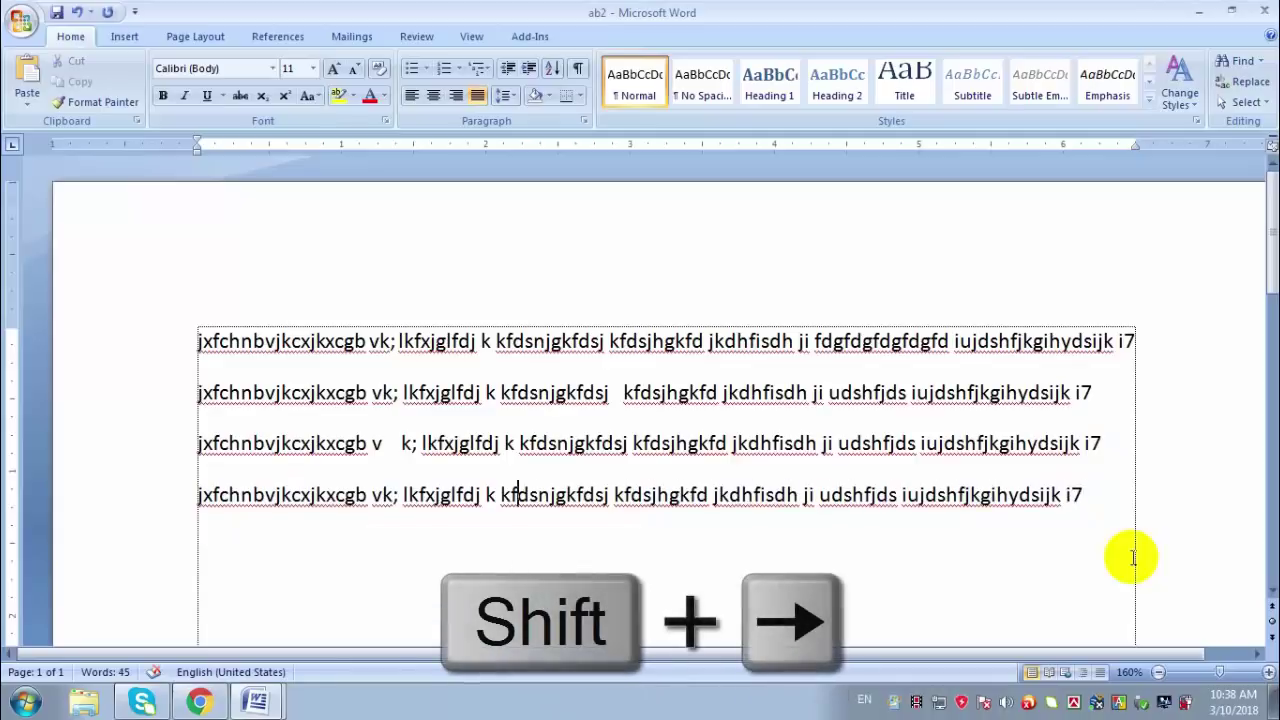
pyautogui.hotkey('shift', 'Right')
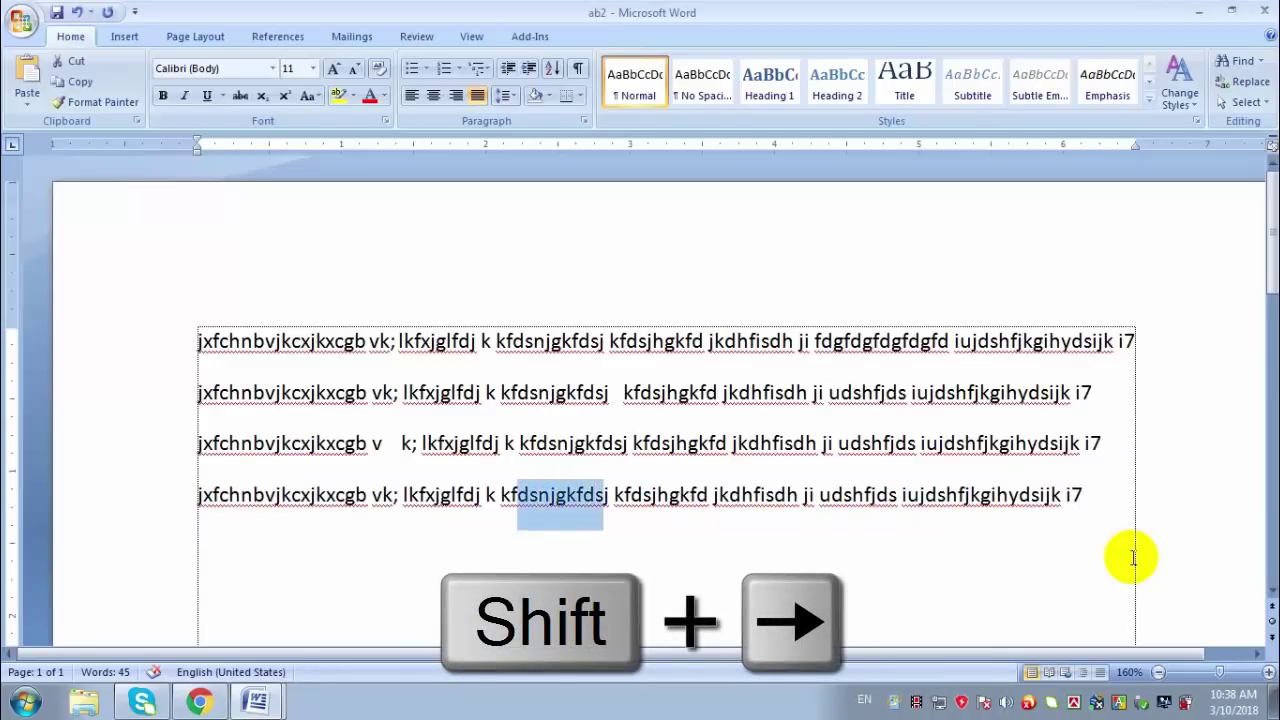
pyautogui.hotkey('shift', 'Right')
pyautogui.hotkey('shift', 'Right')
pyautogui.hotkey('shift', 'Right')
pyautogui.hotkey('shift', 'Right')
pyautogui.hotkey('shift', 'Right')
pyautogui.hotkey('shift', 'Right')
pyautogui.hotkey('shift', 'Right')
pyautogui.hotkey('shift', 'Right')
pyautogui.hotkey('shift', 'Right')
pyautogui.hotkey('shift', 'Right')
pyautogui.hotkey('shift', 'Right')
pyautogui.hotkey('shift', 'Right')
pyautogui.hotkey('shift', 'Right')
pyautogui.hotkey('shift', 'Right')
pyautogui.hotkey('shift', 'Right')
pyautogui.hotkey('shift', 'Right')
pyautogui.hotkey('shift', 'Right')
pyautogui.hotkey('shift', 'Right')
pyautogui.hotkey('shift', 'Right')
pyautogui.hotkey('shift', 'Right')
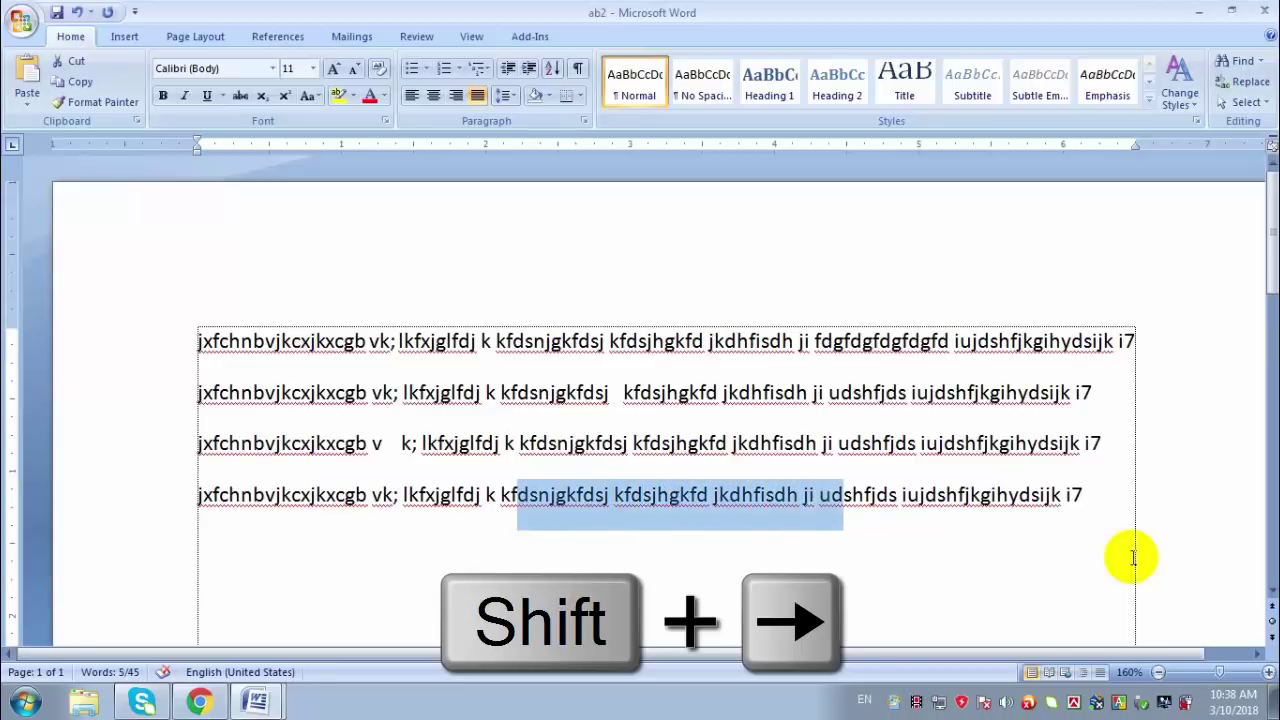
pyautogui.hotkey('shift', 'Right')
pyautogui.hotkey('shift', 'Right')
pyautogui.hotkey('shift', 'Right')
pyautogui.hotkey('shift', 'Right')
pyautogui.hotkey('shift', 'Right')
pyautogui.hotkey('shift', 'Right')
pyautogui.hotkey('shift', 'Right')
pyautogui.hotkey('shift', 'Right')
pyautogui.hotkey('shift', 'Right')
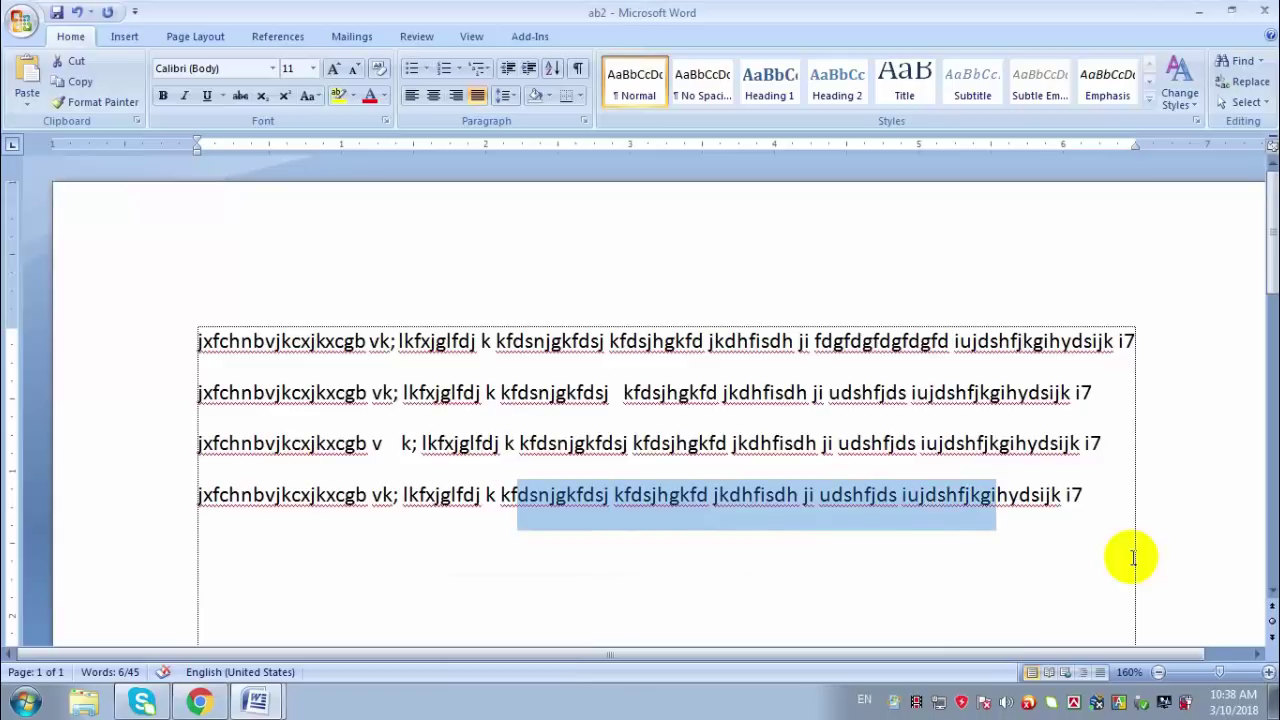
pyautogui.press('Left')
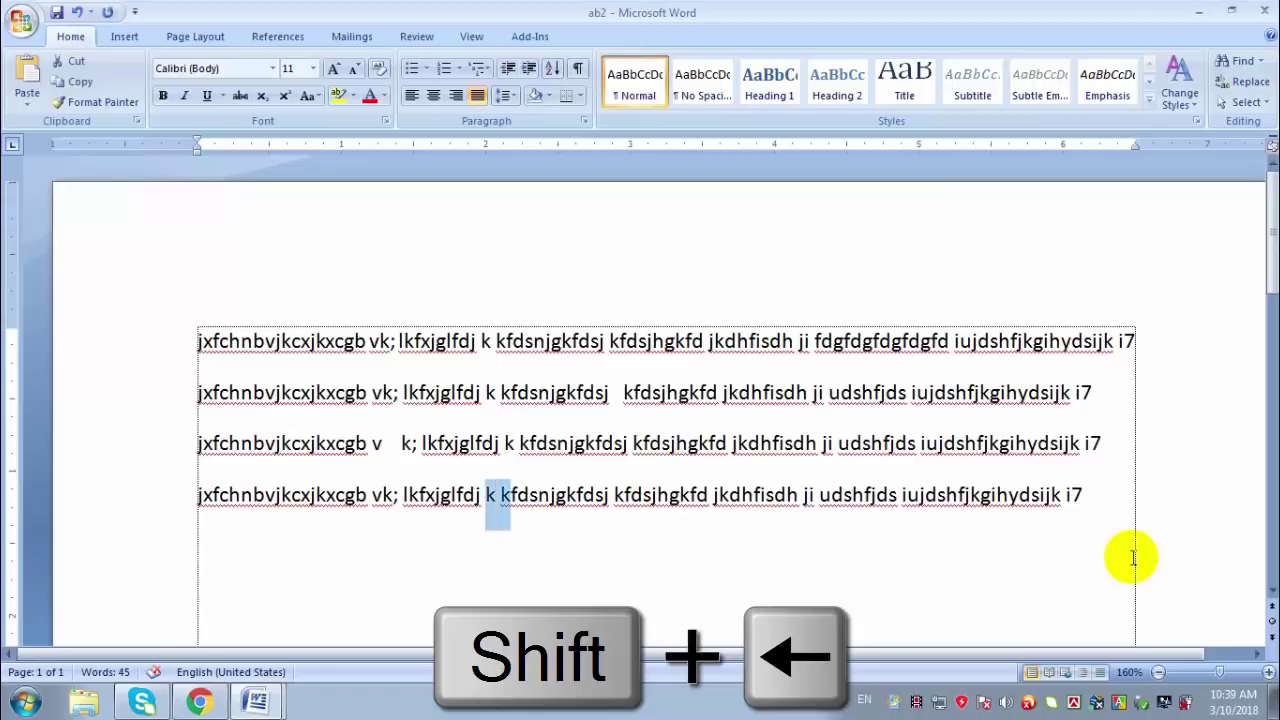
pyautogui.hotkey('shift', 'Left')
pyautogui.hotkey('shift', 'Left')
pyautogui.hotkey('shift', 'Left')
pyautogui.hotkey('shift', 'Left')
pyautogui.hotkey('shift', 'Left')
pyautogui.hotkey('shift', 'Left')
pyautogui.hotkey('shift', 'Left')
pyautogui.hotkey('shift', 'Left')
pyautogui.hotkey('shift', 'Left')
pyautogui.hotkey('shift', 'Left')
pyautogui.hotkey('shift', 'Left')
pyautogui.hotkey('shift', 'Left')
pyautogui.hotkey('shift', 'Left')
pyautogui.hotkey('shift', 'Left')
pyautogui.hotkey('shift', 'Left')
pyautogui.hotkey('shift', 'Left')
pyautogui.hotkey('shift', 'Left')
pyautogui.hotkey('shift', 'Left')
pyautogui.hotkey('shift', 'Left')
pyautogui.hotkey('shift', 'Left')
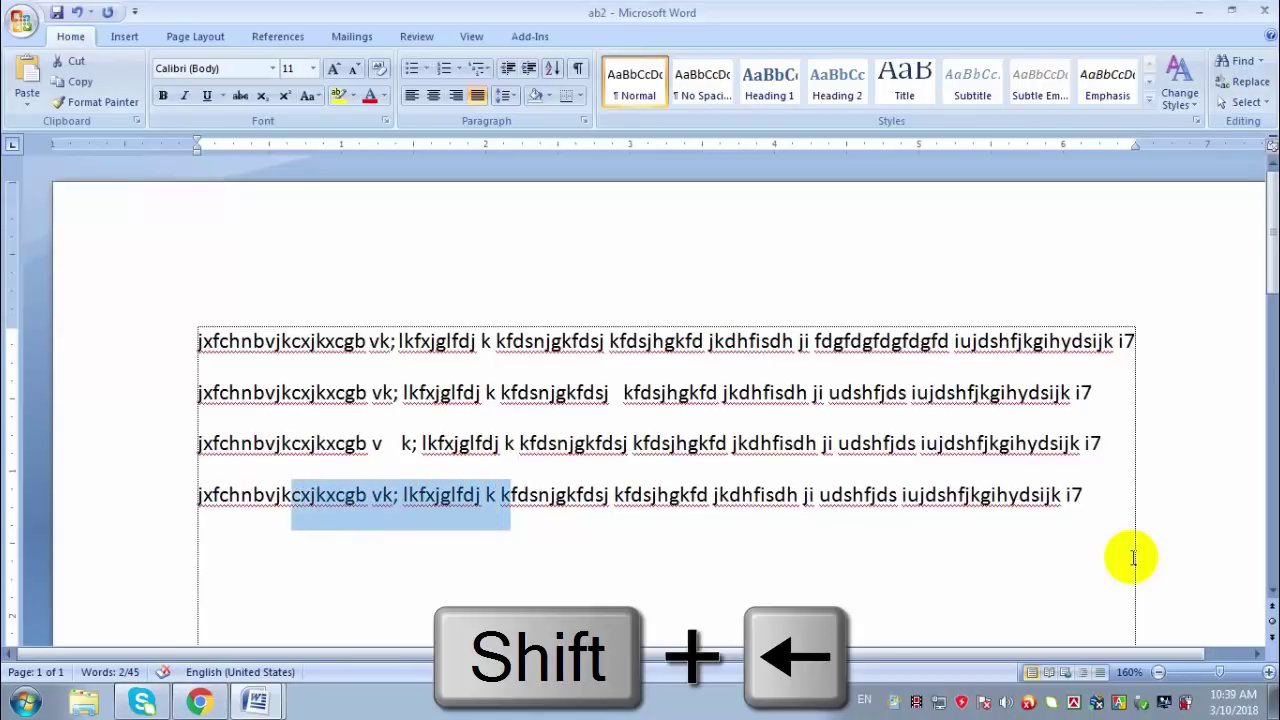
pyautogui.hotkey('shift', 'Left')
pyautogui.hotkey('shift', 'Left')
pyautogui.hotkey('shift', 'Left')
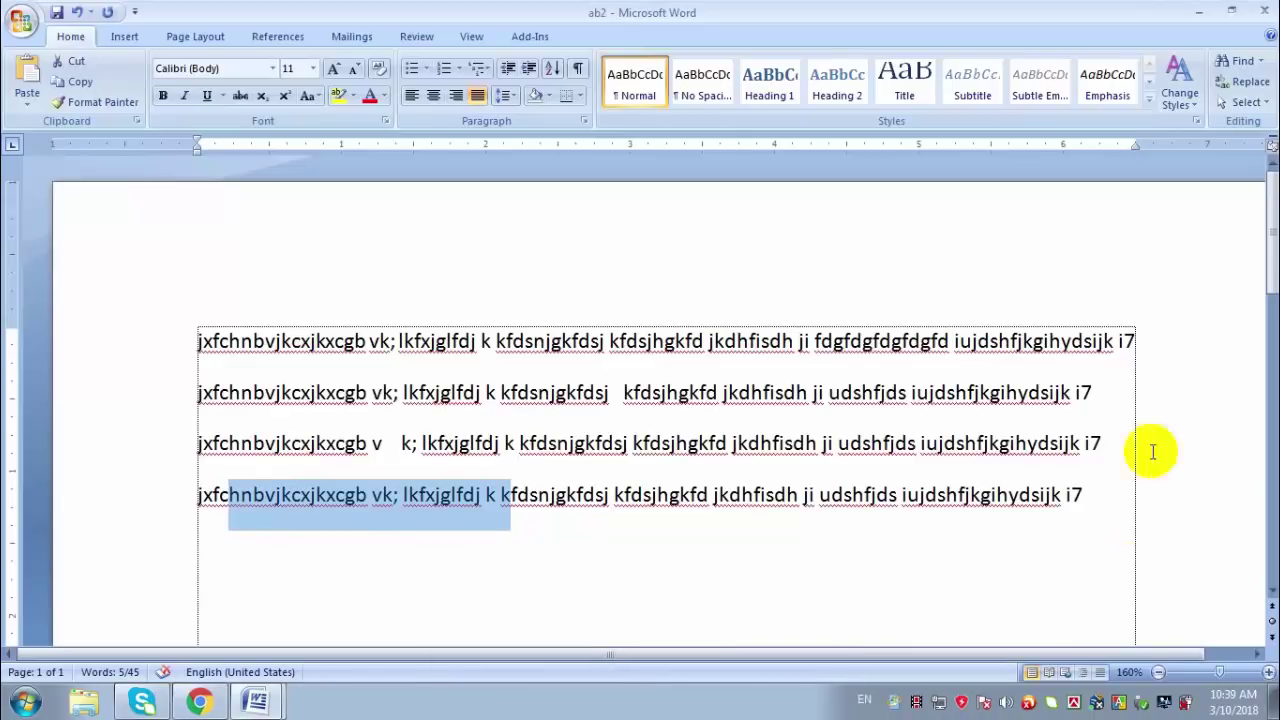
pyautogui.click(1095, 497)
pyautogui.moveTo(1118, 497); pyautogui.dragTo(216, 333)
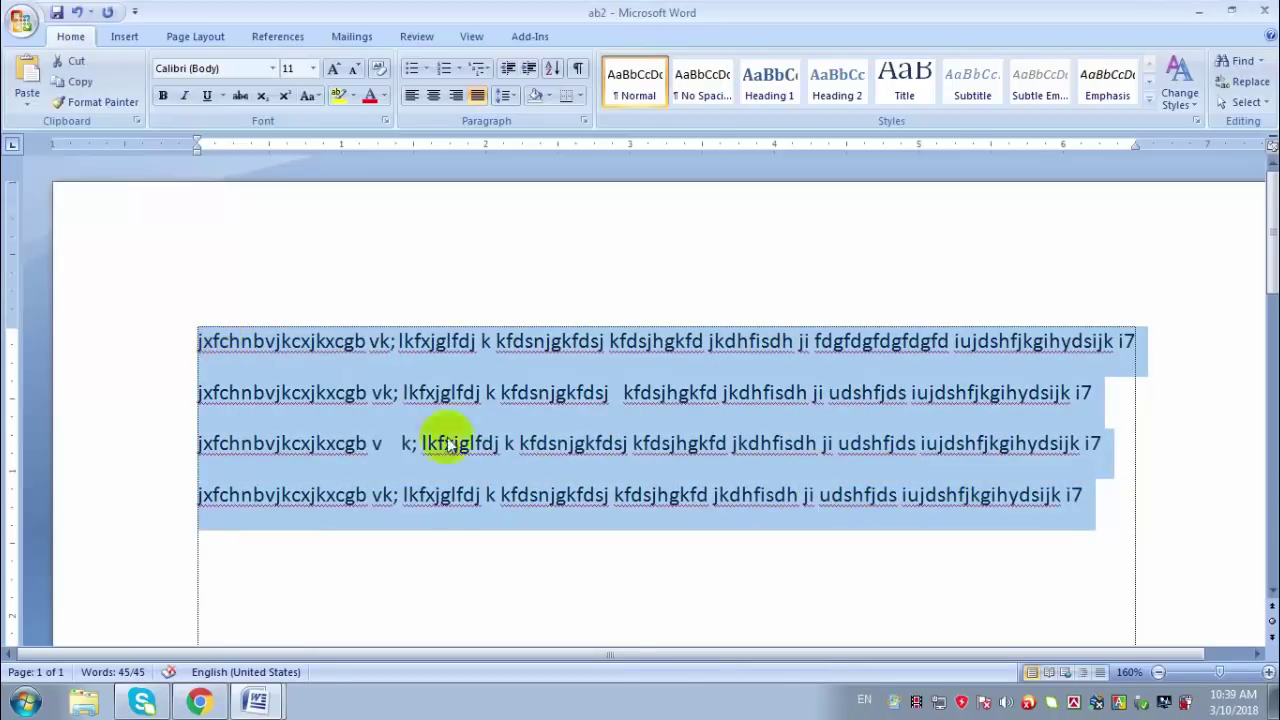
# Step: Insert blank lines above the four lines and place the caret on the top empty line
pyautogui.click(1068, 541)
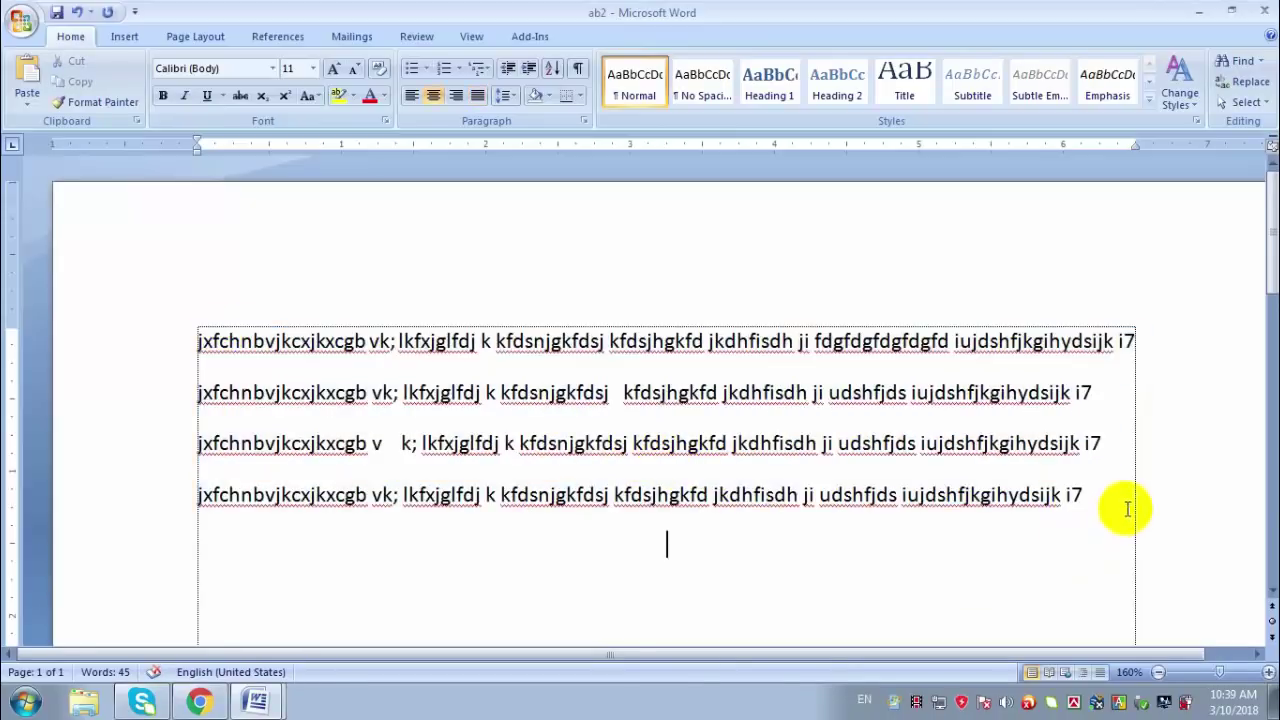
pyautogui.moveTo(1131, 509); pyautogui.dragTo(9, 251)
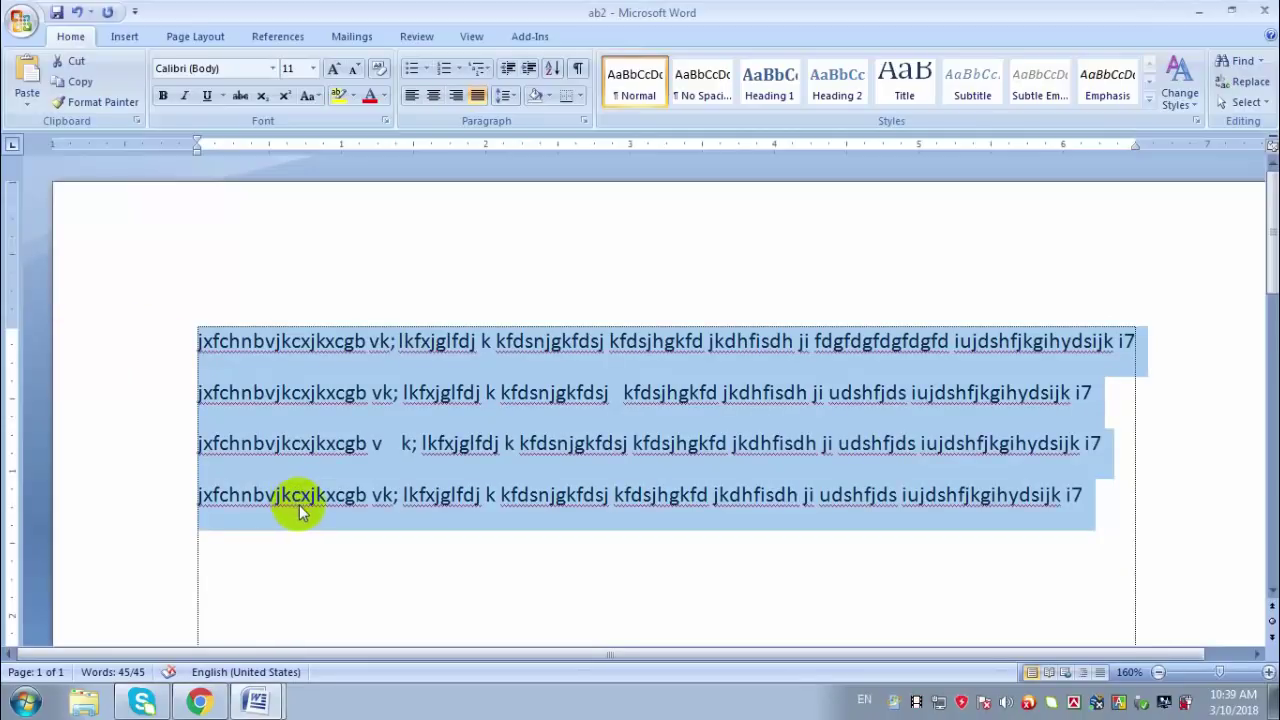
pyautogui.click(345, 500)
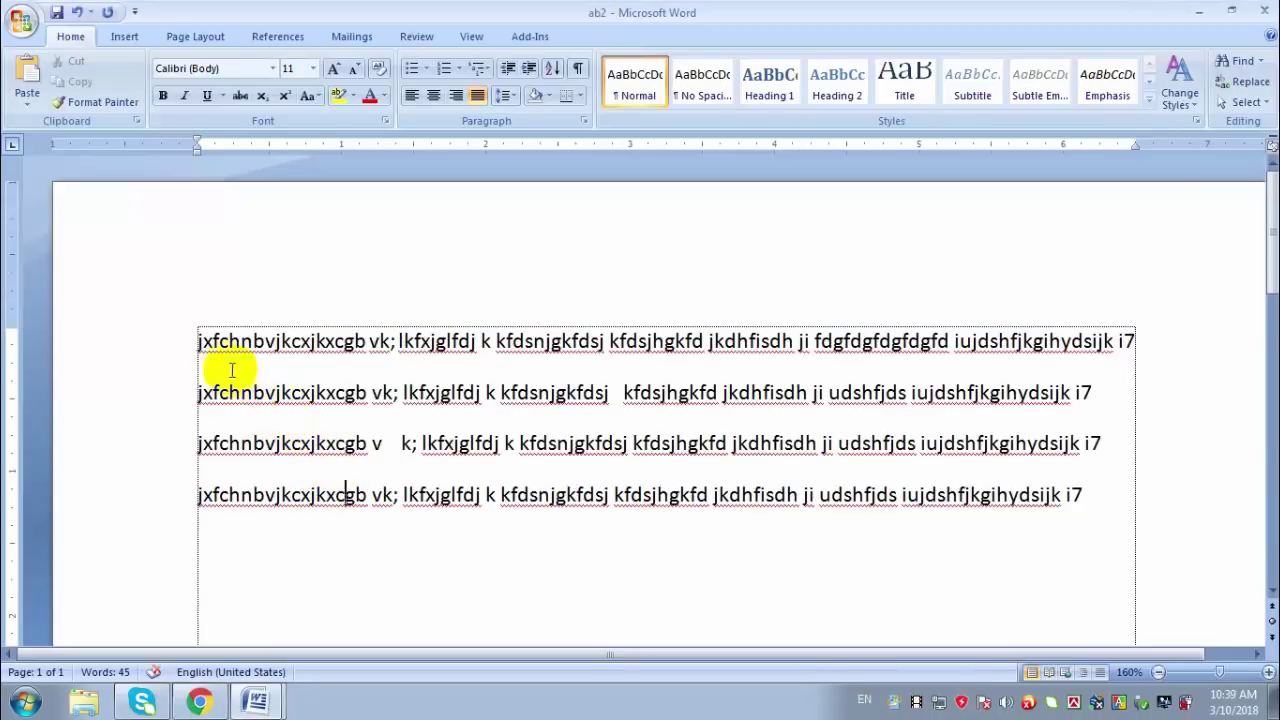
pyautogui.click(197, 341)
pyautogui.press('Return')
pyautogui.press('Return')
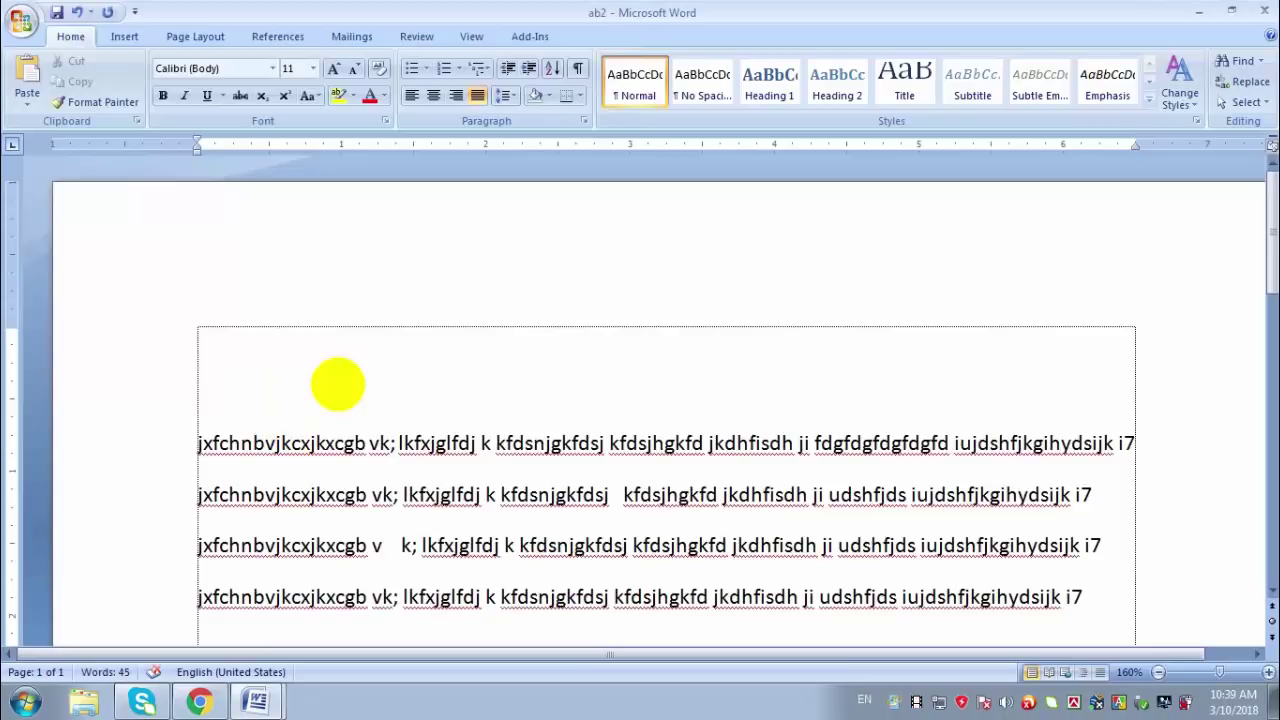
pyautogui.click(338, 384)
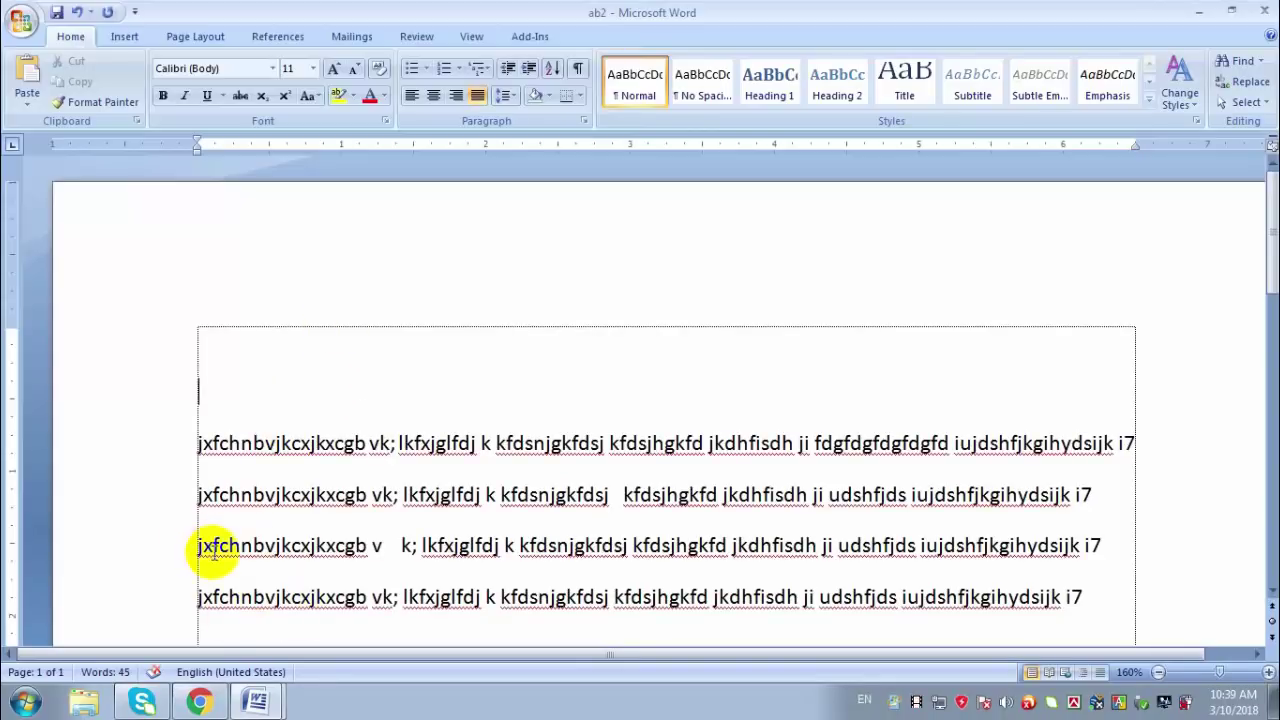
pyautogui.click(131, 36)
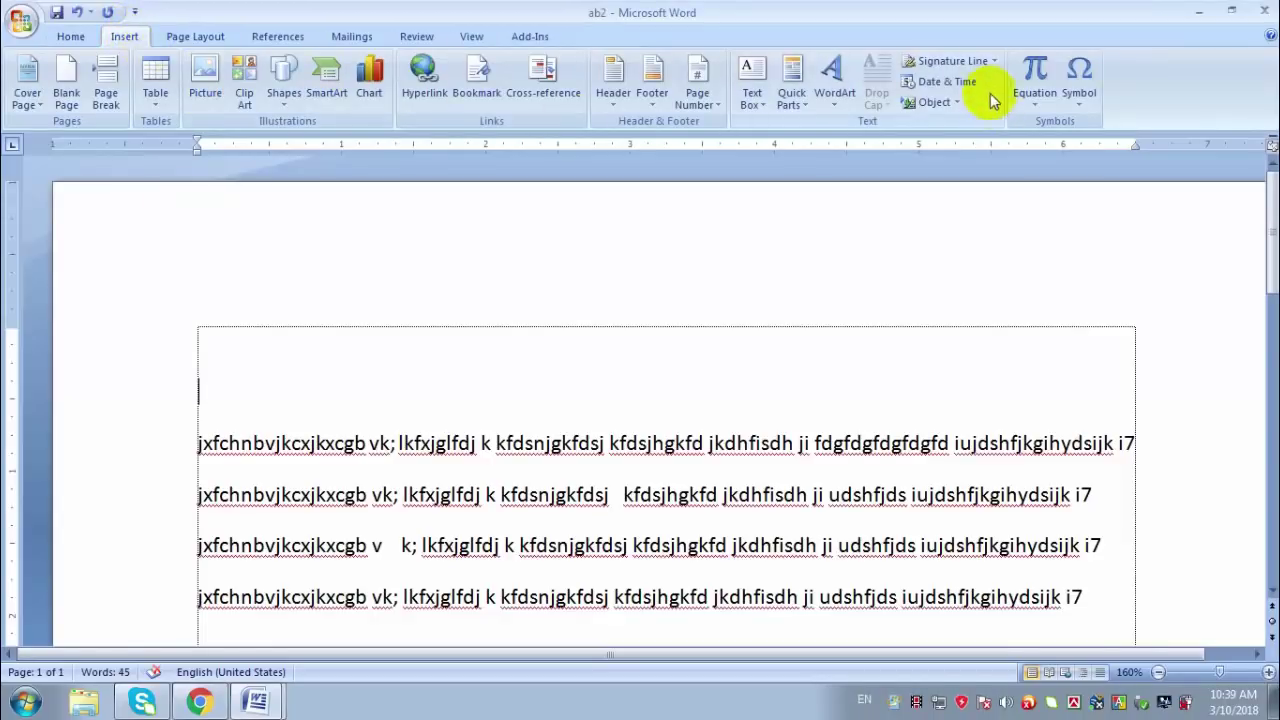
# Step: Insert the current date in the 2018-03-10 format on the top line and select it
pyautogui.click(950, 84)
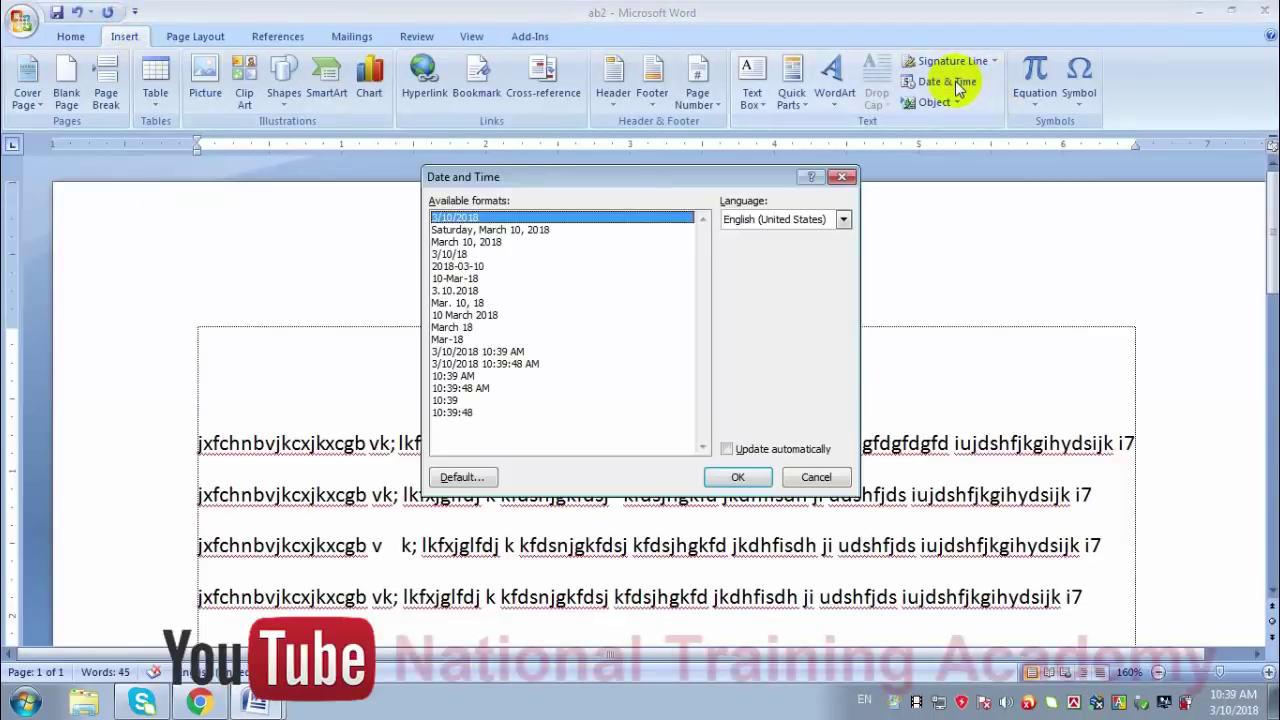
pyautogui.click(460, 230)
pyautogui.click(472, 256)
pyautogui.click(467, 291)
pyautogui.click(465, 328)
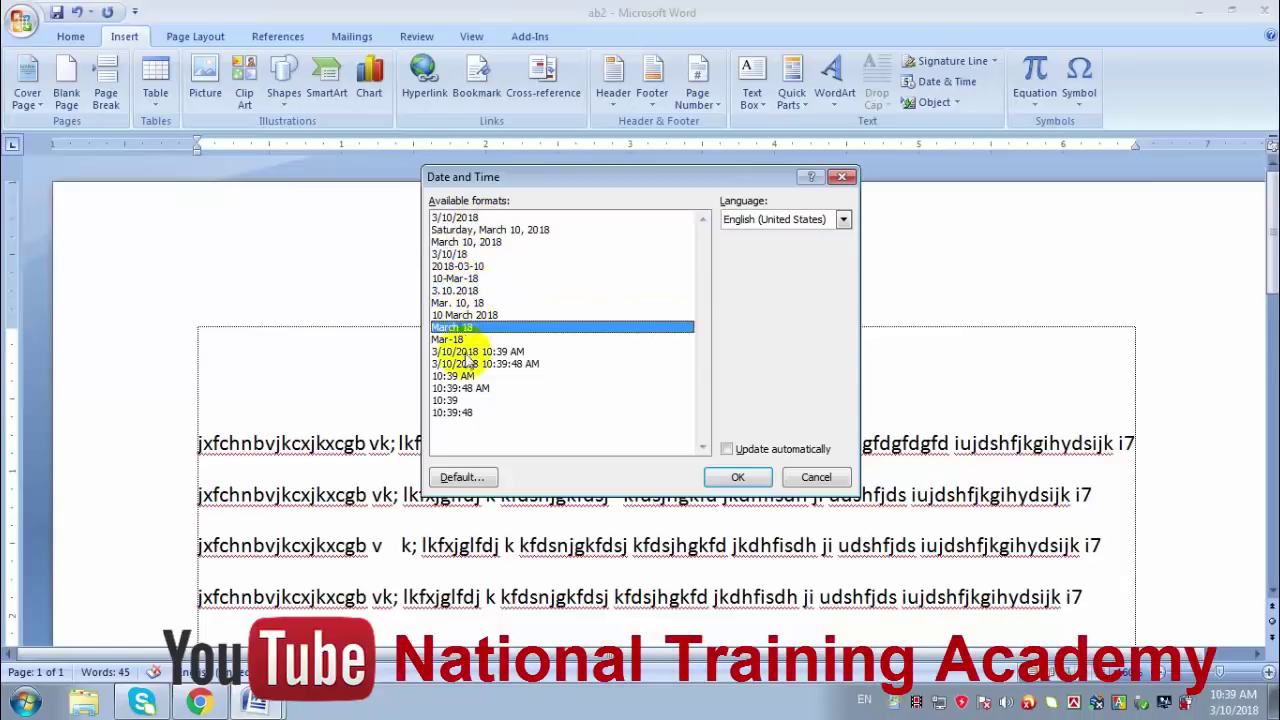
pyautogui.click(465, 352)
pyautogui.click(460, 376)
pyautogui.click(450, 412)
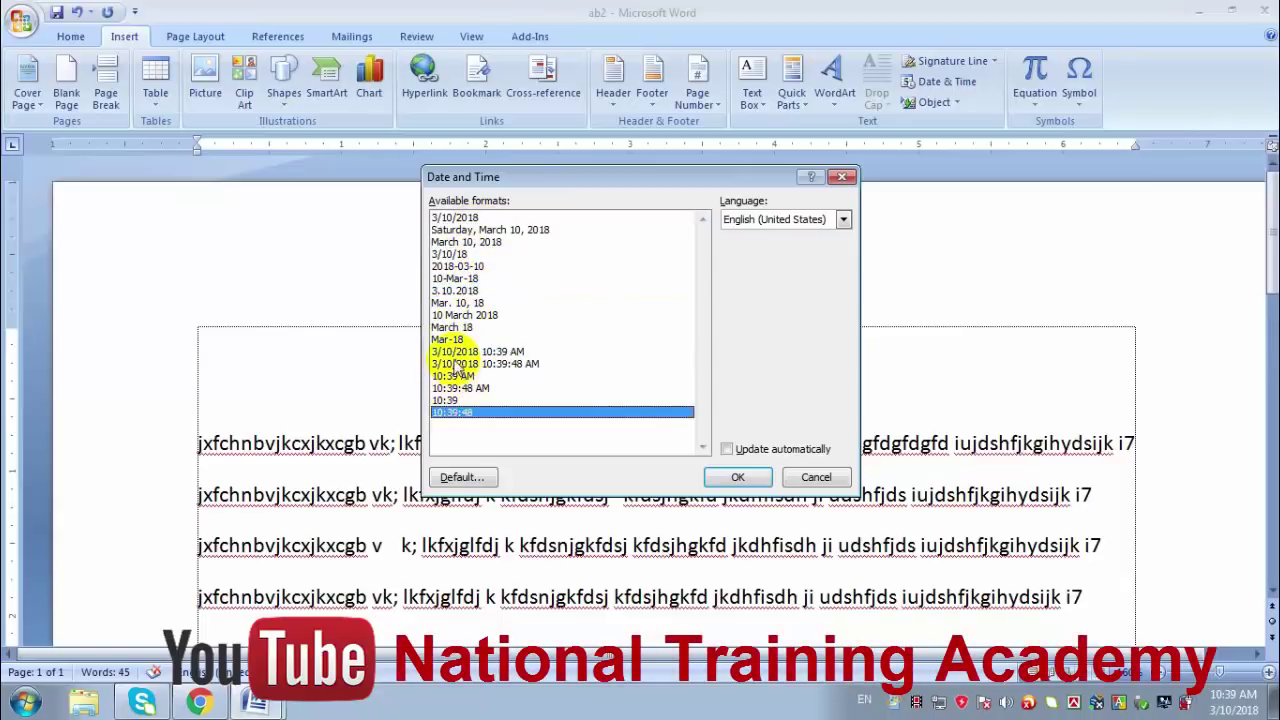
pyautogui.click(462, 364)
pyautogui.click(457, 266)
pyautogui.click(737, 477)
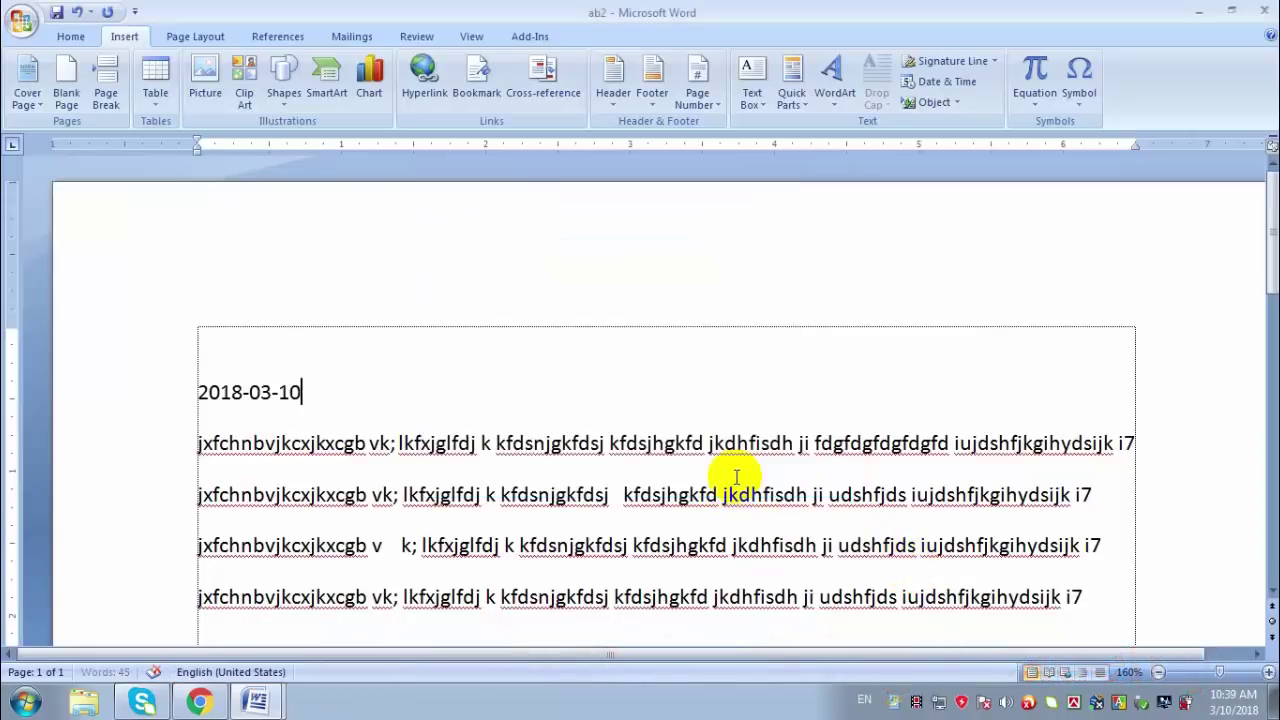
pyautogui.moveTo(350, 387); pyautogui.dragTo(157, 403)
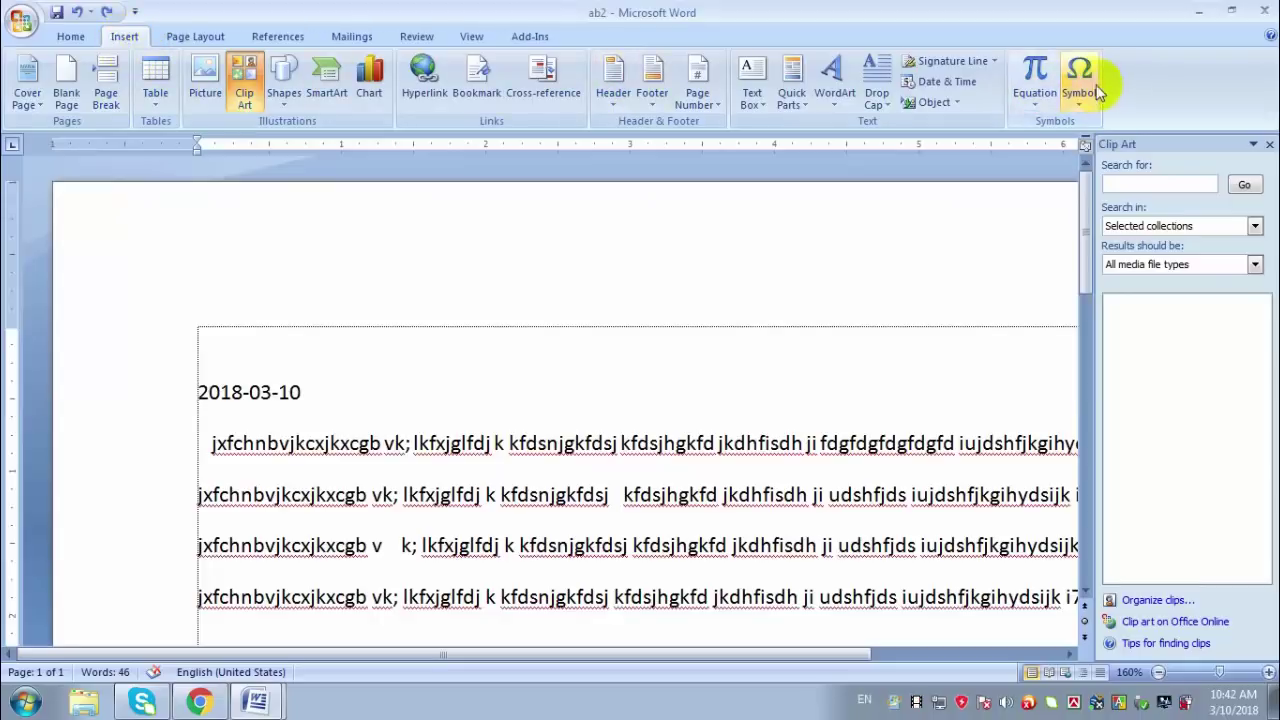
pyautogui.click(1082, 108)
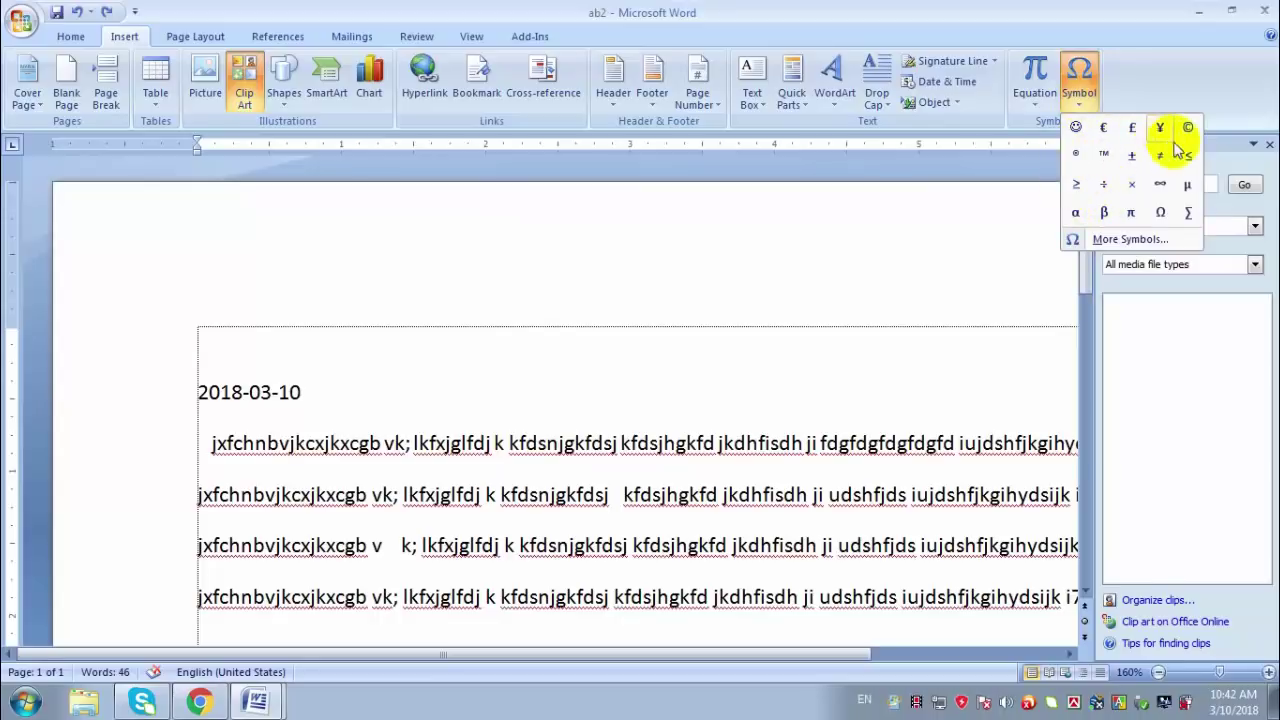
pyautogui.click(1127, 240)
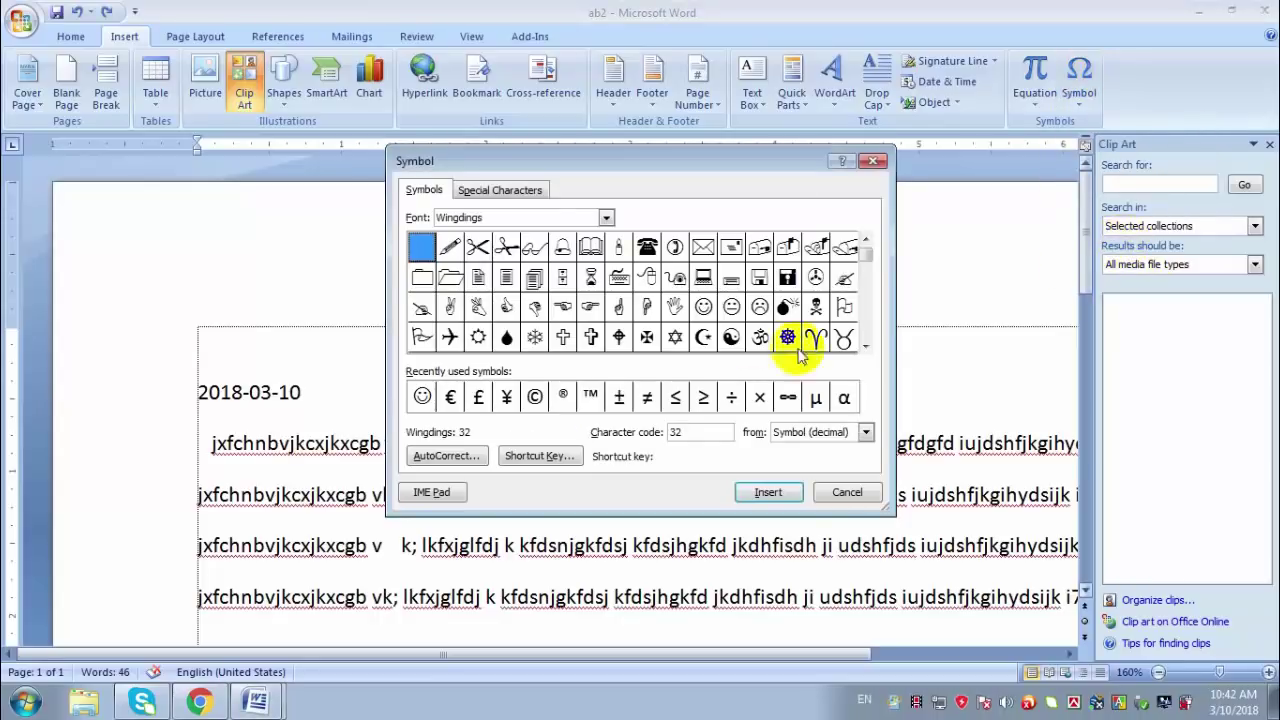
pyautogui.click(619, 277)
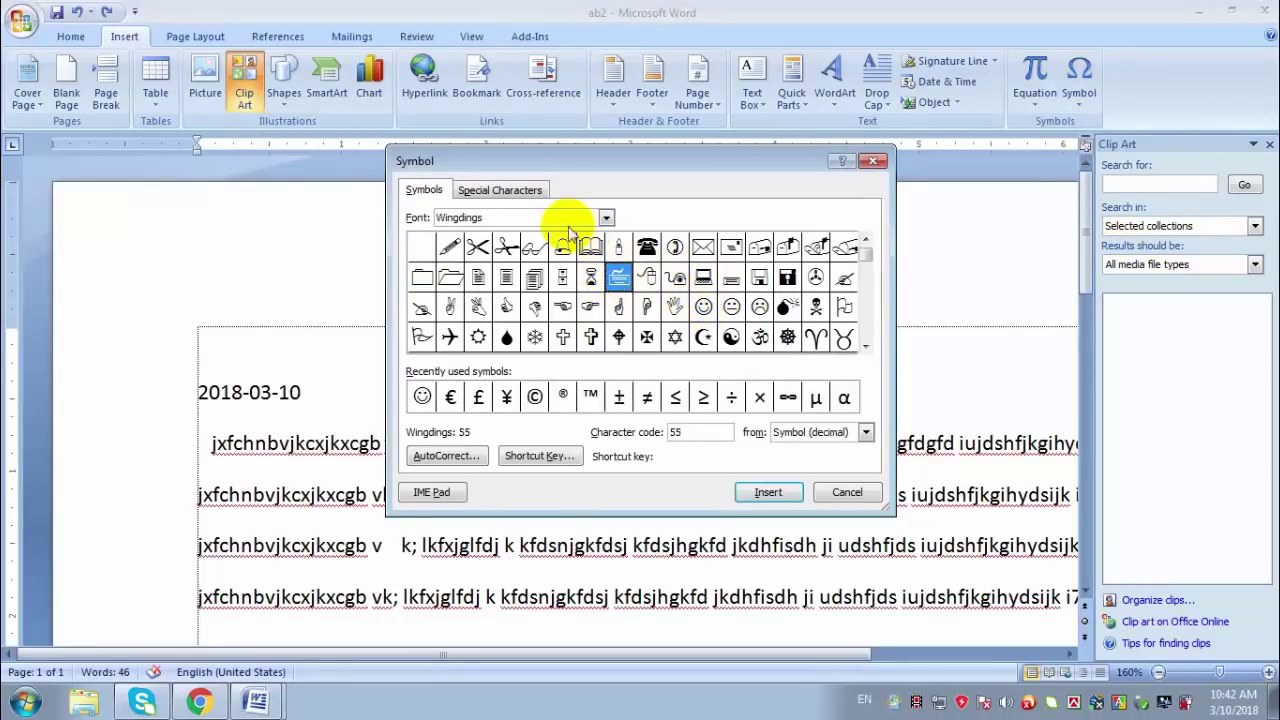
pyautogui.click(606, 217)
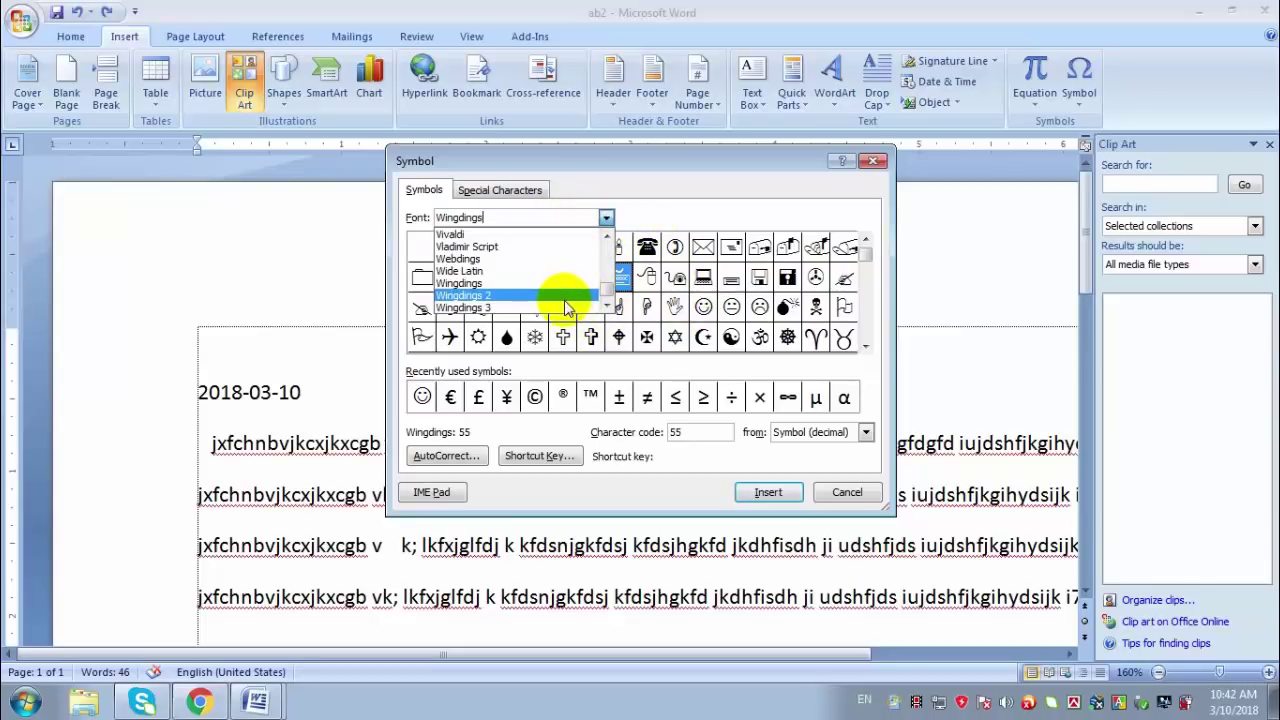
pyautogui.click(564, 296)
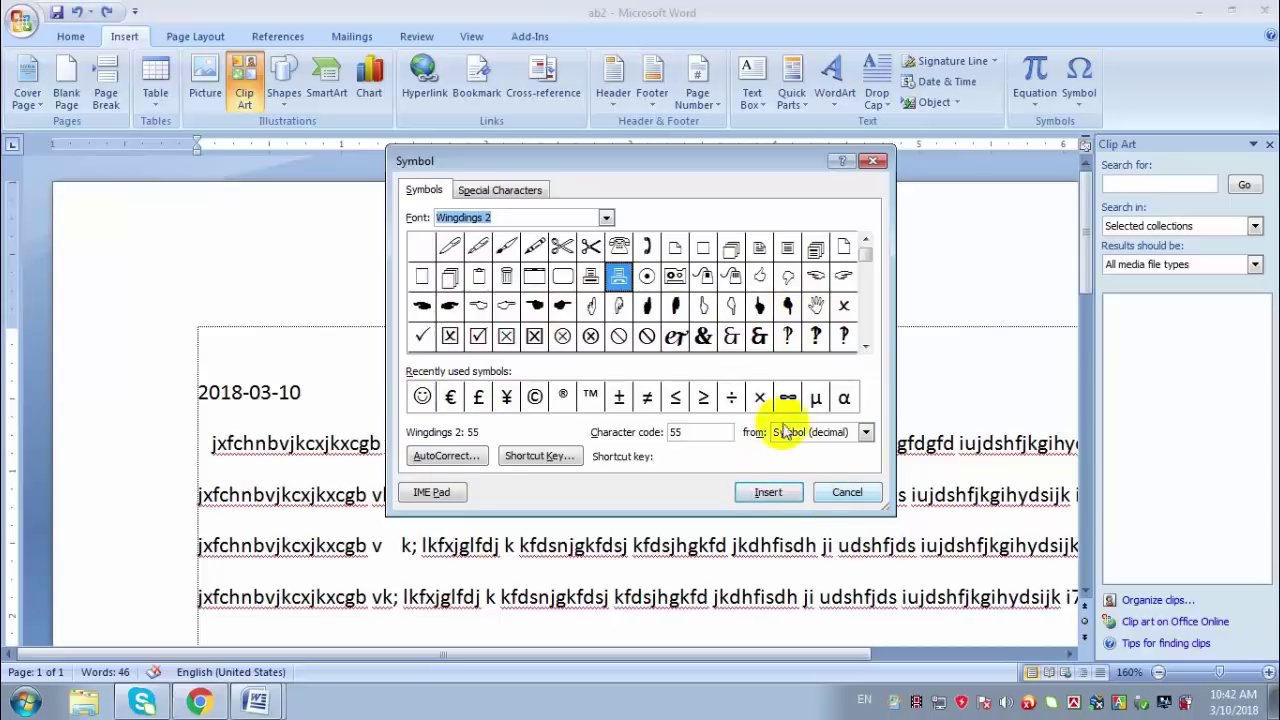
pyautogui.click(845, 492)
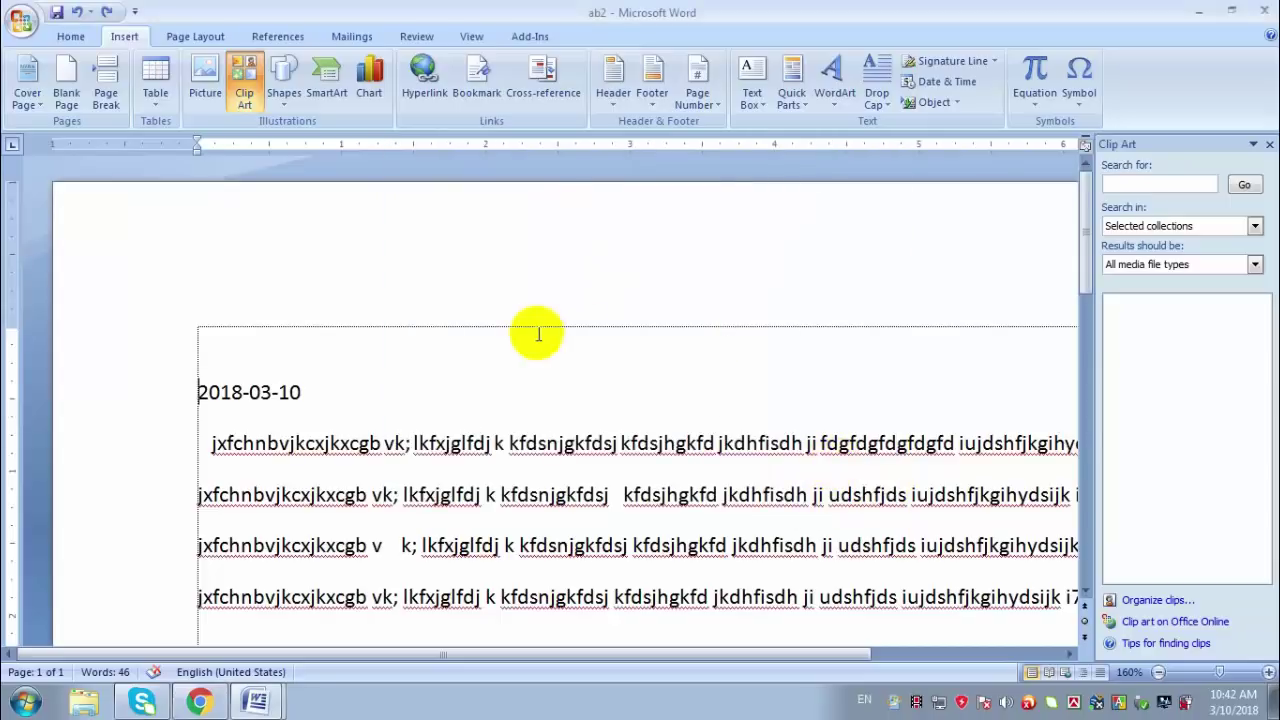
pyautogui.click(263, 360)
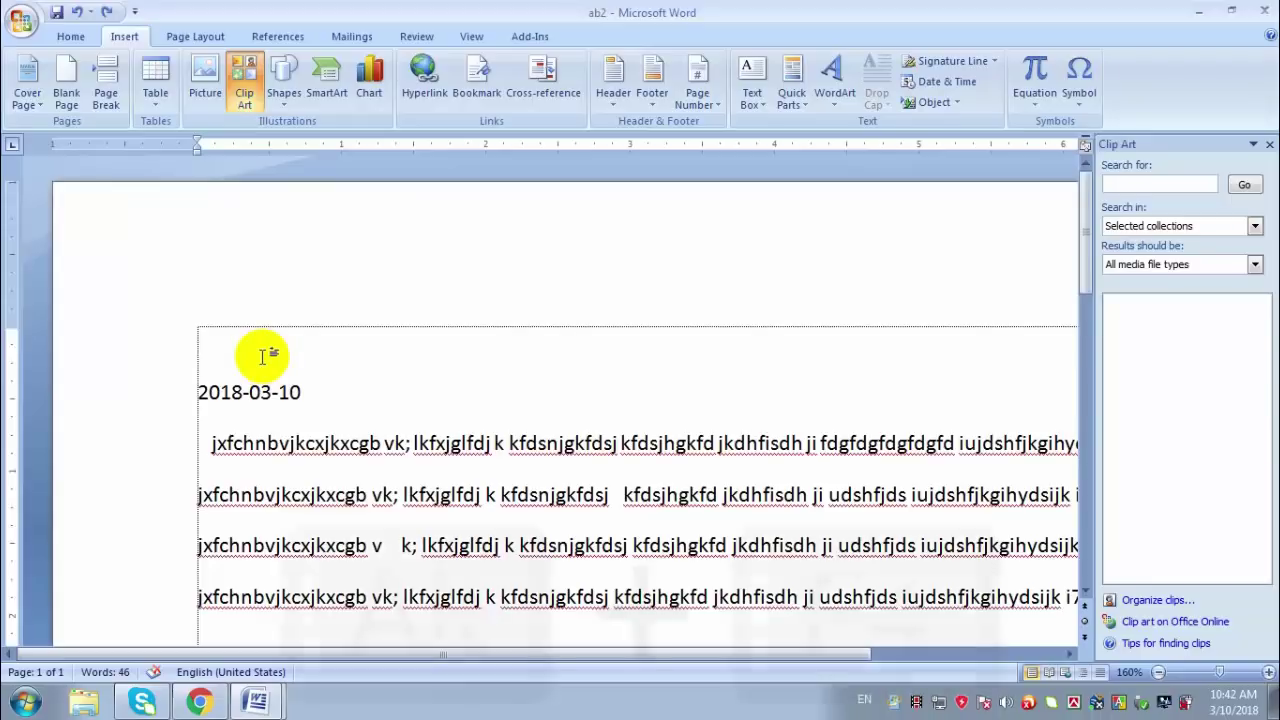
# Step: Close ab2 with Alt+F4, confirming the save prompt, then close the koyes window
pyautogui.hotkey('alt', 'F4')
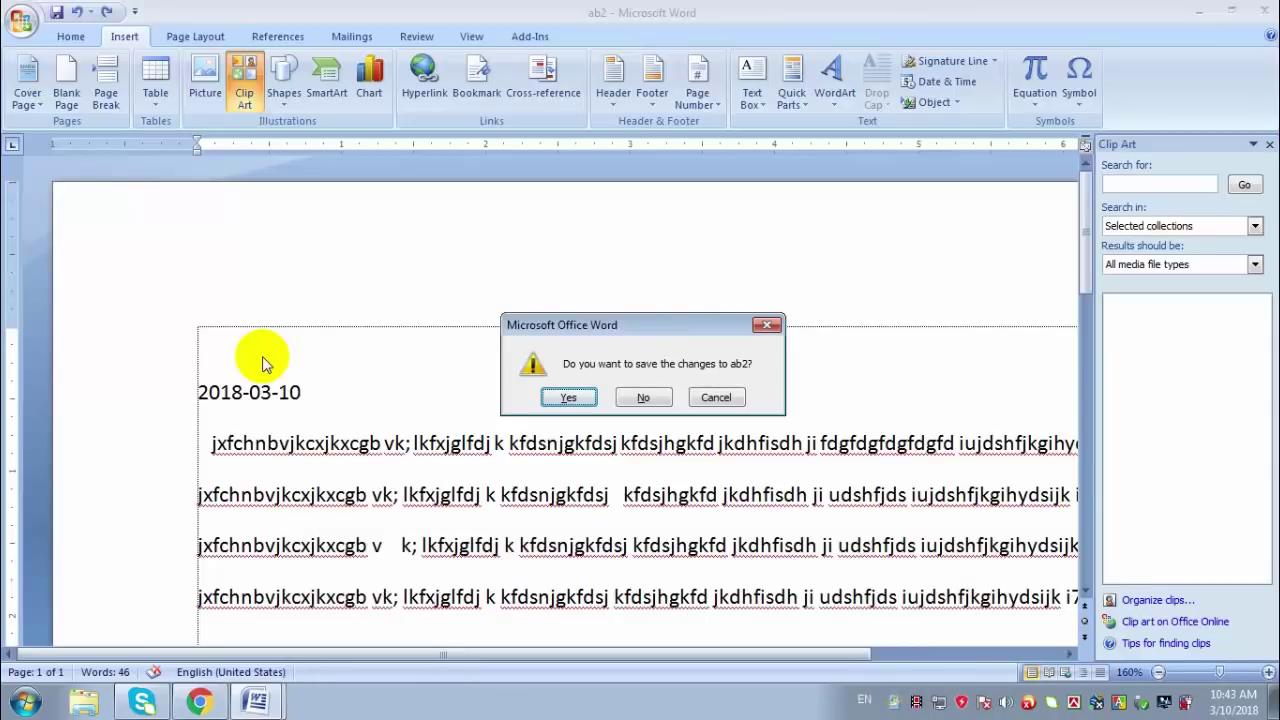
pyautogui.press('Return')
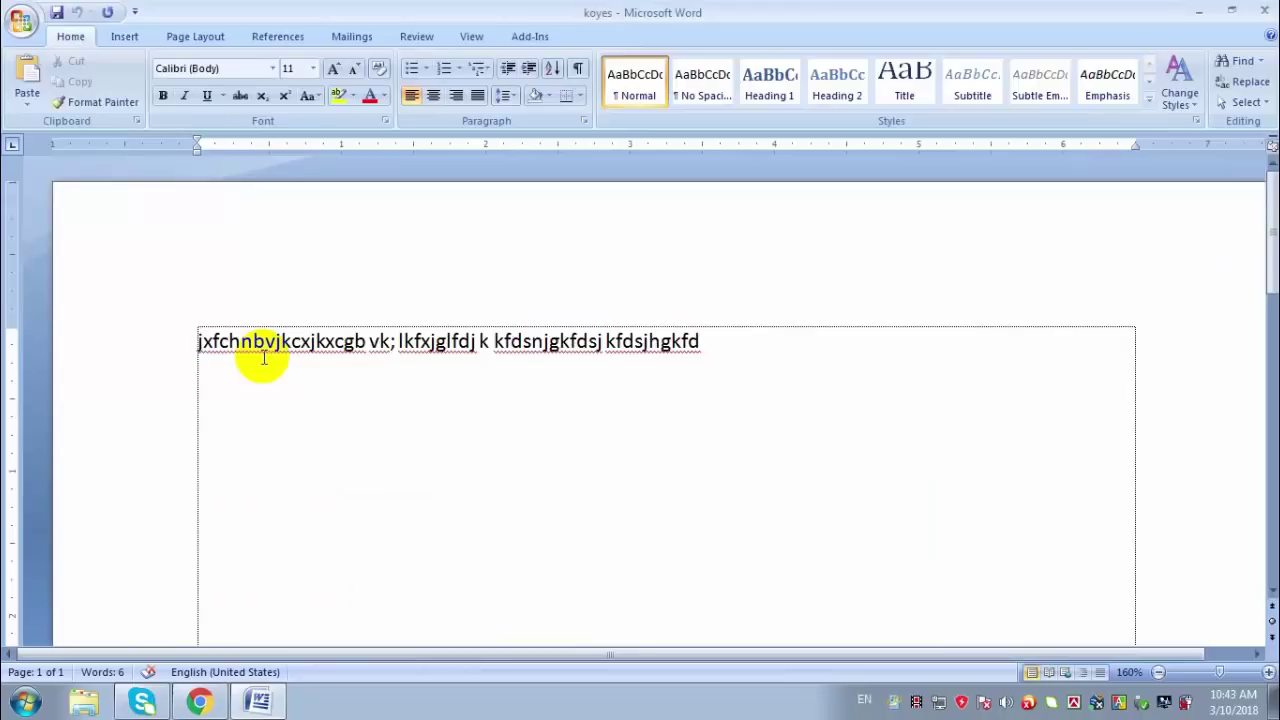
pyautogui.hotkey('alt', 'F4')
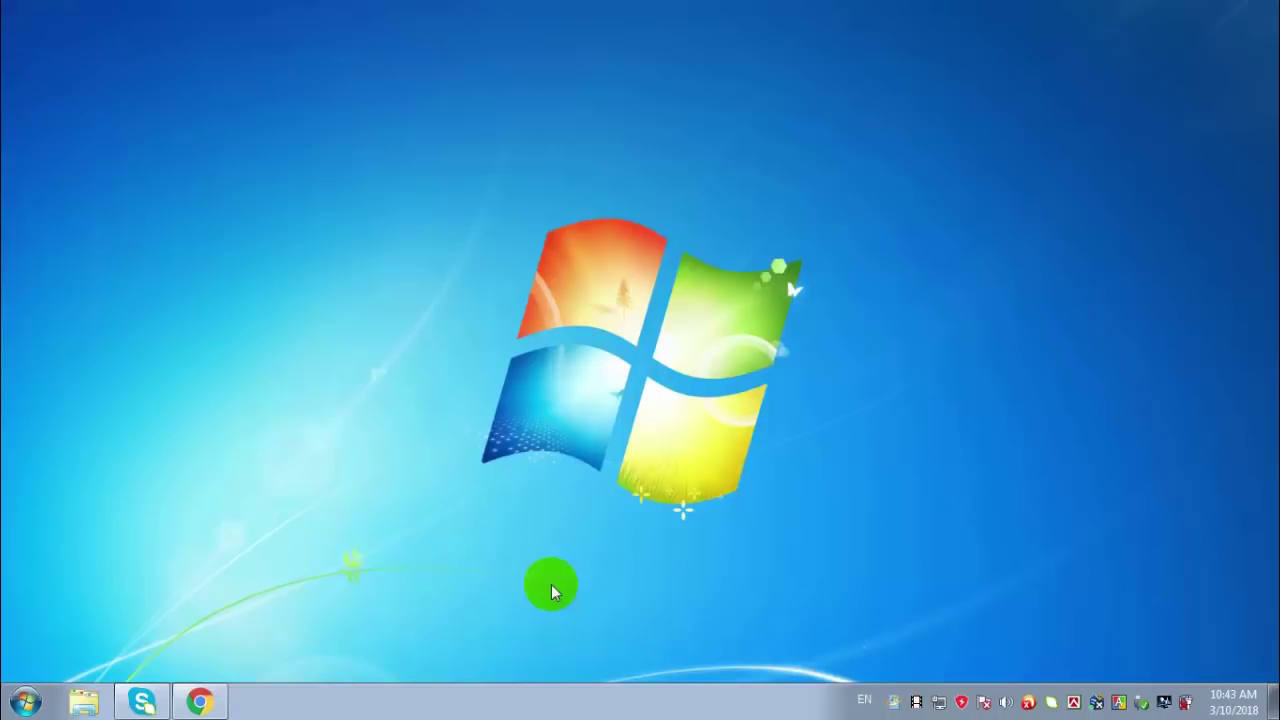
# Step: Launch Word 2007 from Start > All Programs > Microsoft Office using the arrow keys
pyautogui.hotkey('ctrl', 'Escape')
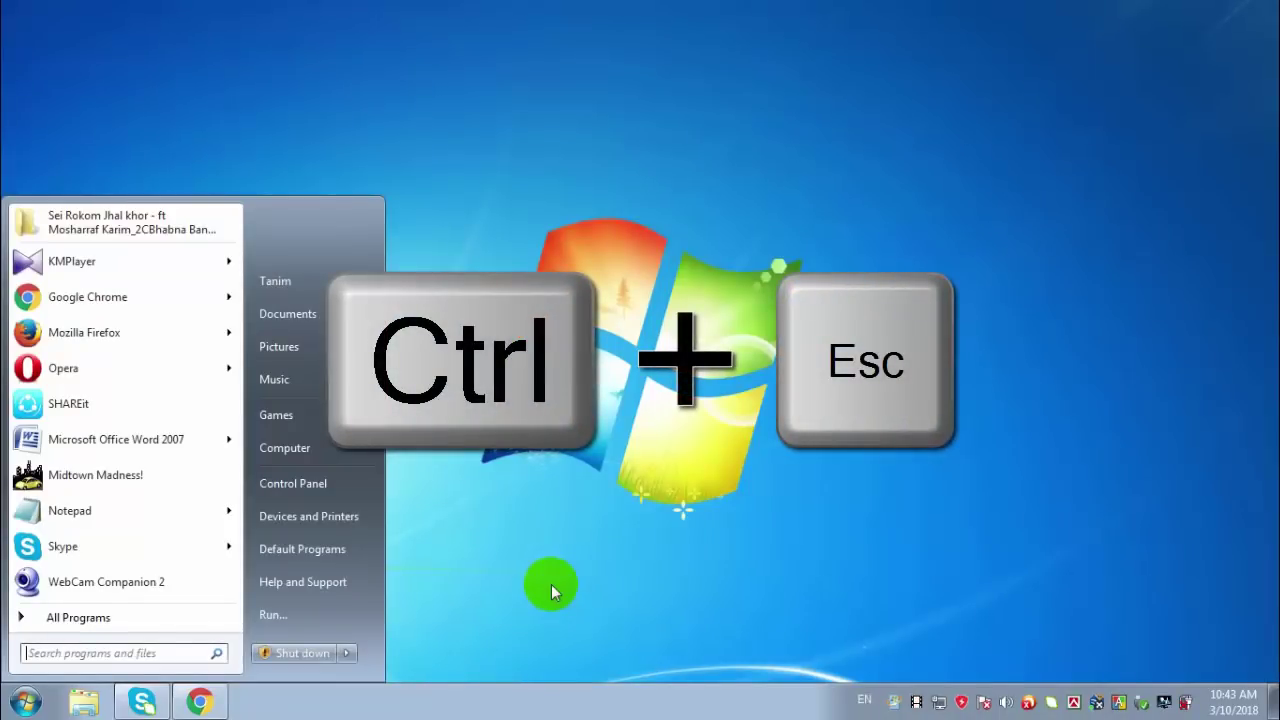
pyautogui.press('Up')
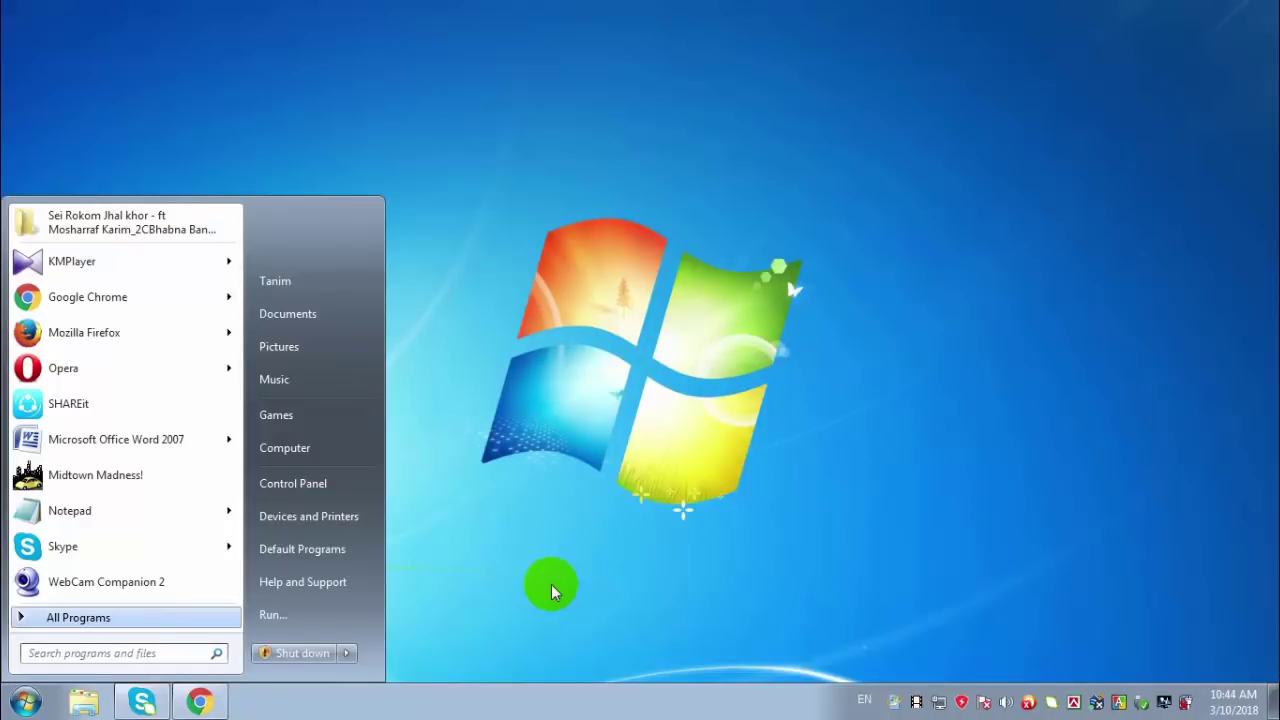
pyautogui.press('Return')
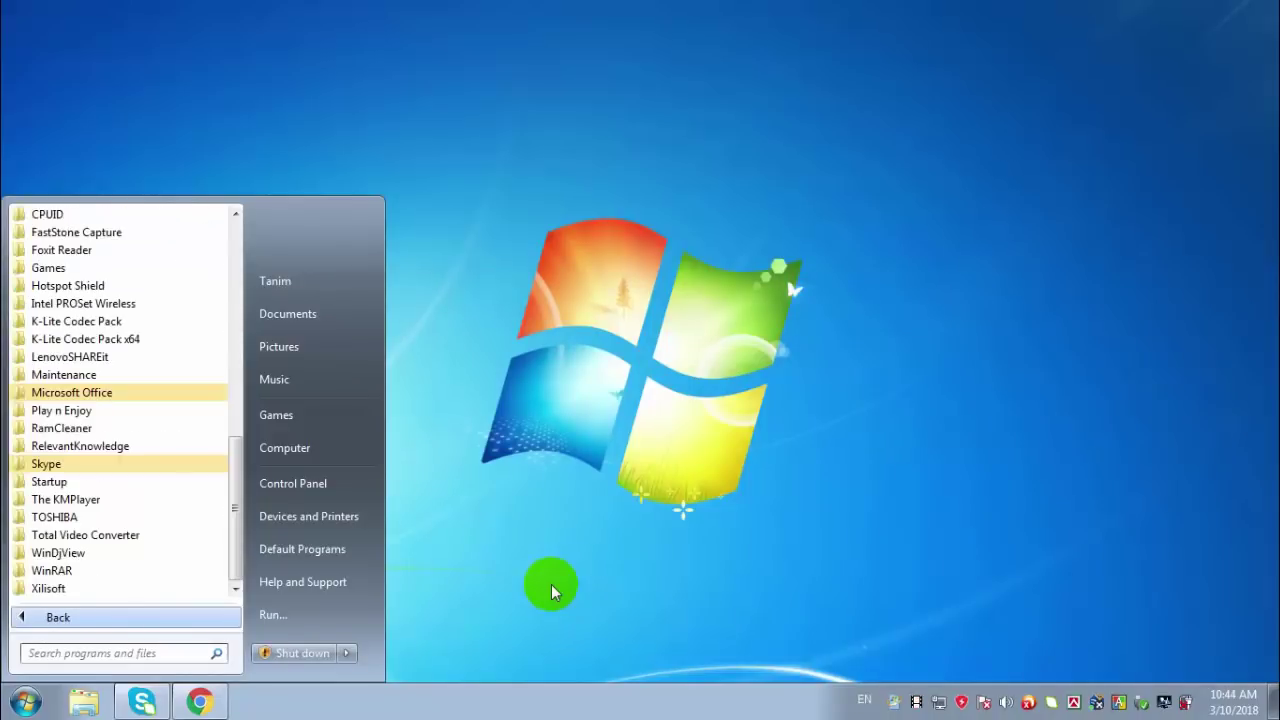
pyautogui.press('Down')
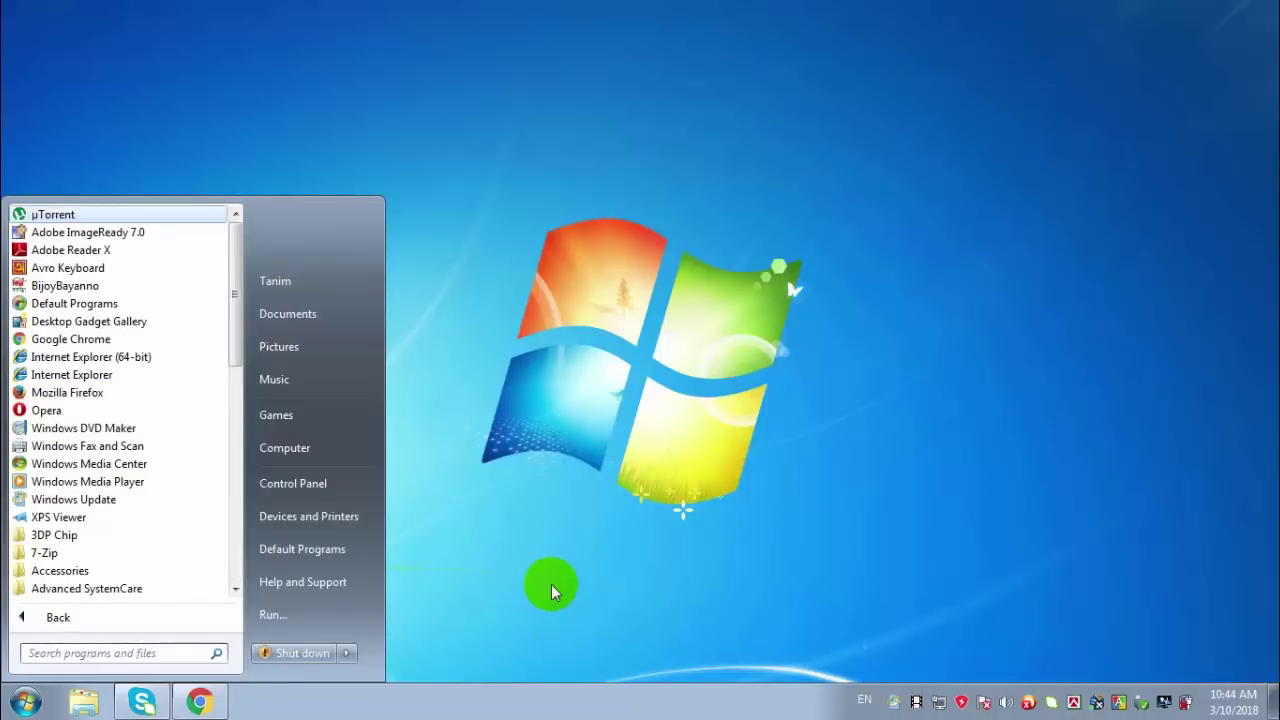
pyautogui.press('Down')
pyautogui.press('Down')
pyautogui.press('Down')
pyautogui.press('Down')
pyautogui.press('Down')
pyautogui.press('Down')
pyautogui.press('Down')
pyautogui.press('Down')
pyautogui.press('Down')
pyautogui.press('Down')
pyautogui.press('Down')
pyautogui.press('Down')
pyautogui.press('Down')
pyautogui.press('Down')
pyautogui.press('Down')
pyautogui.press('Down')
pyautogui.press('Down')
pyautogui.press('Down')
pyautogui.press('Down')
pyautogui.press('Down')
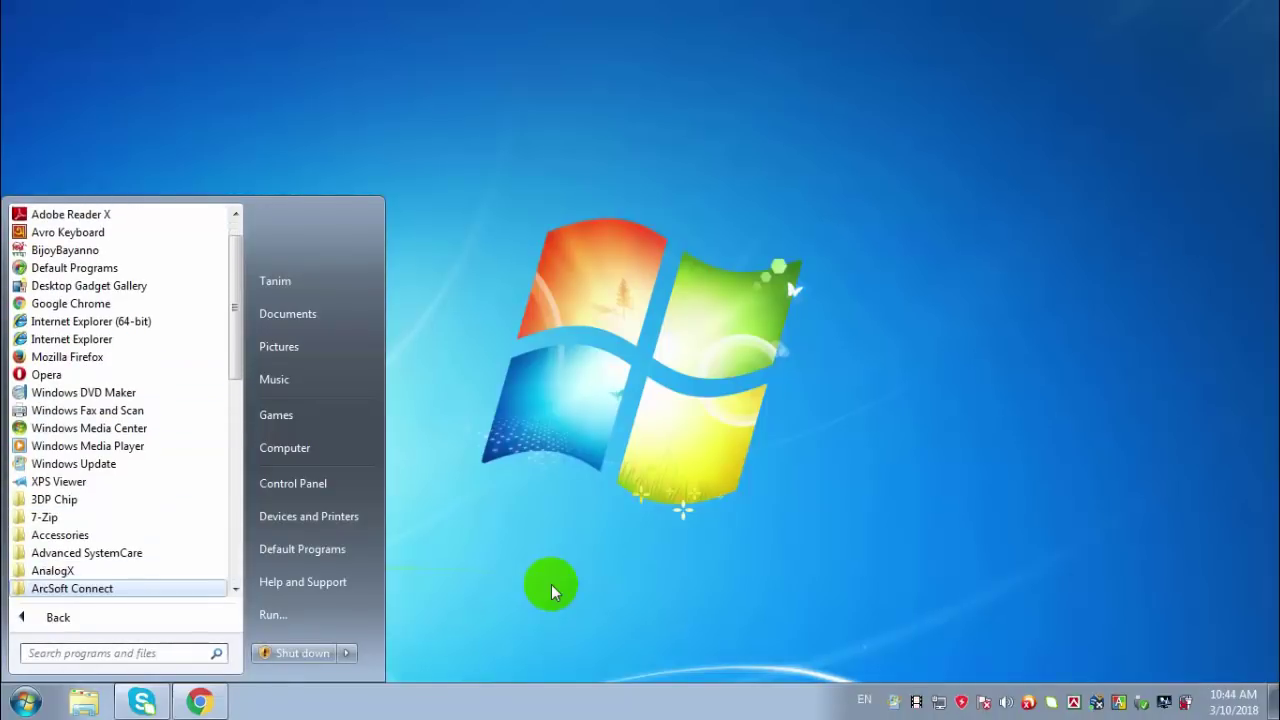
pyautogui.press('Down')
pyautogui.press('Down')
pyautogui.press('Down')
pyautogui.press('Down')
pyautogui.press('Down')
pyautogui.press('Down')
pyautogui.press('Down')
pyautogui.press('Down')
pyautogui.press('Down')
pyautogui.press('Down')
pyautogui.press('Down')
pyautogui.press('Down')
pyautogui.press('Down')
pyautogui.press('Down')
pyautogui.press('Down')
pyautogui.press('Down')
pyautogui.press('Down')
pyautogui.press('Down')
pyautogui.press('Down')
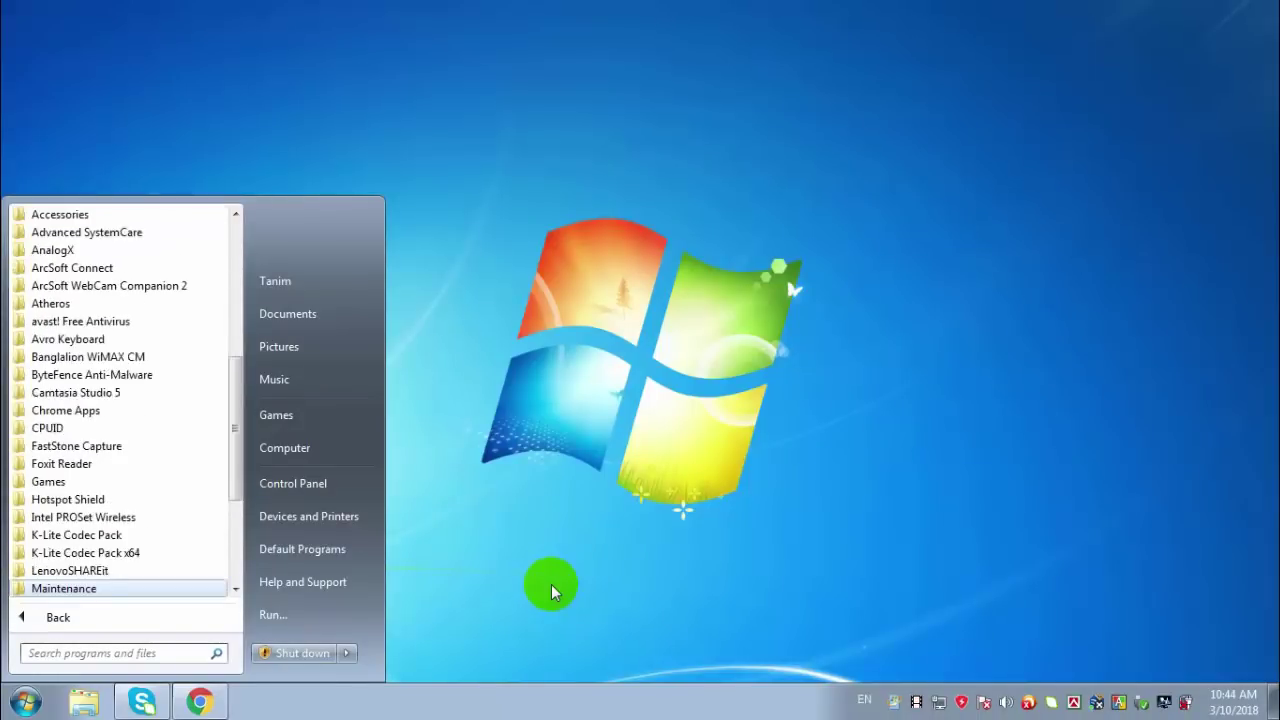
pyautogui.press('Down')
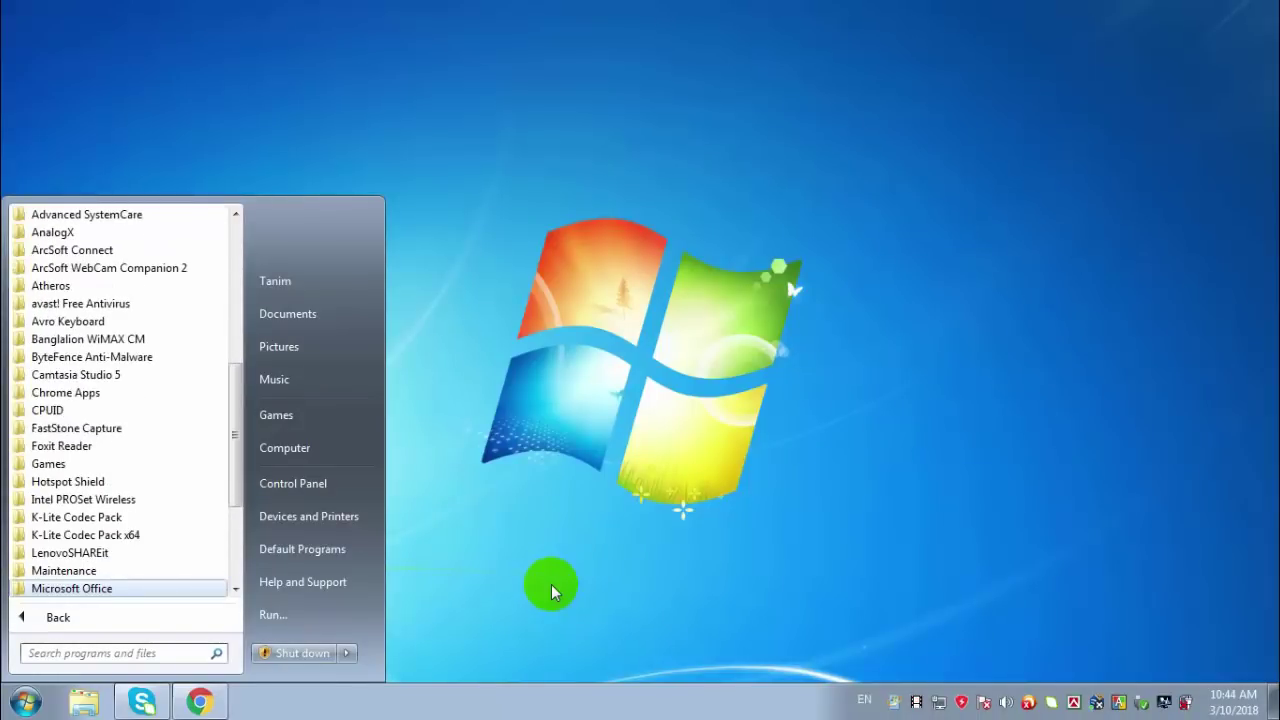
pyautogui.press('Return')
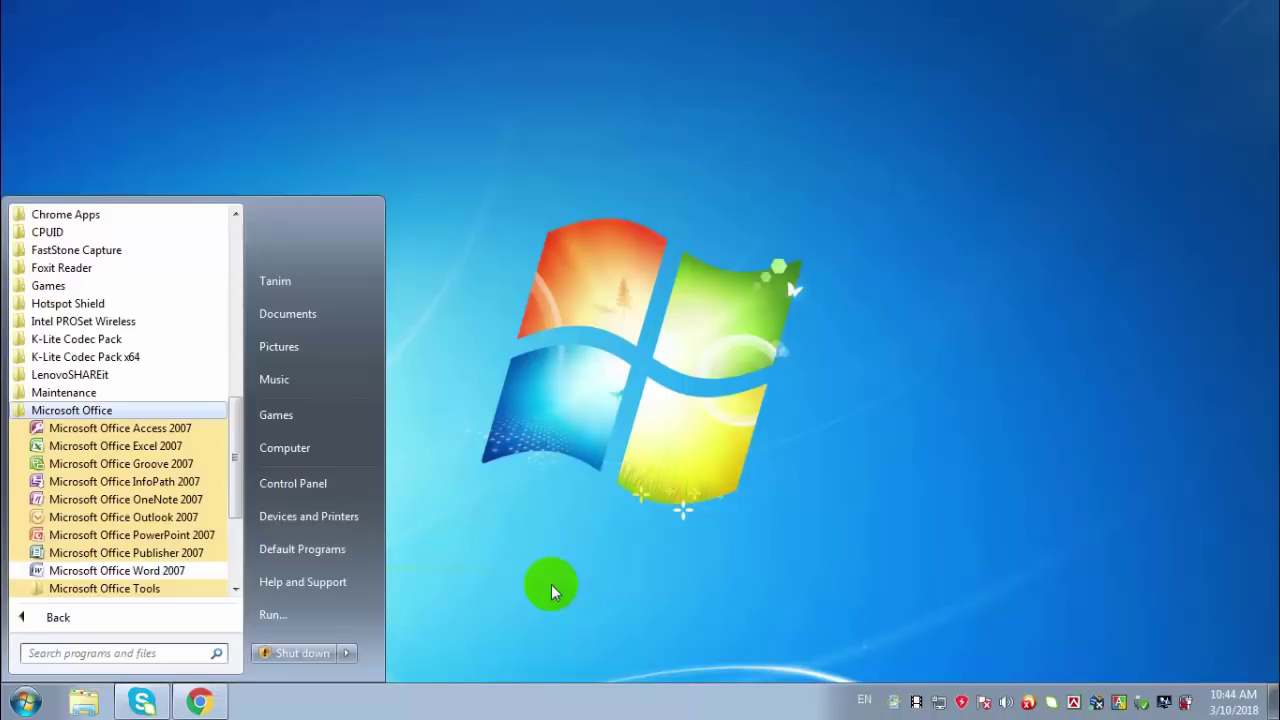
pyautogui.press('Down')
pyautogui.press('Down')
pyautogui.press('Down')
pyautogui.press('Down')
pyautogui.press('Down')
pyautogui.press('Down')
pyautogui.press('Down')
pyautogui.press('Down')
pyautogui.press('Down')
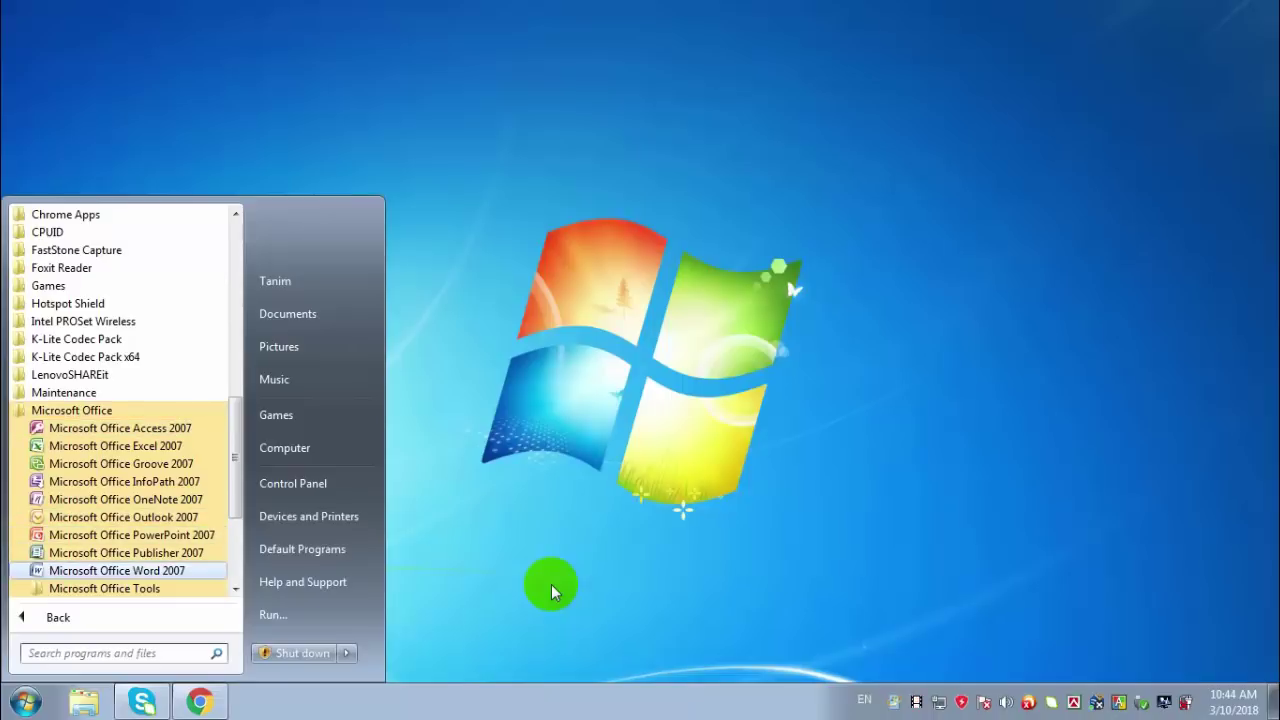
pyautogui.press('Return')
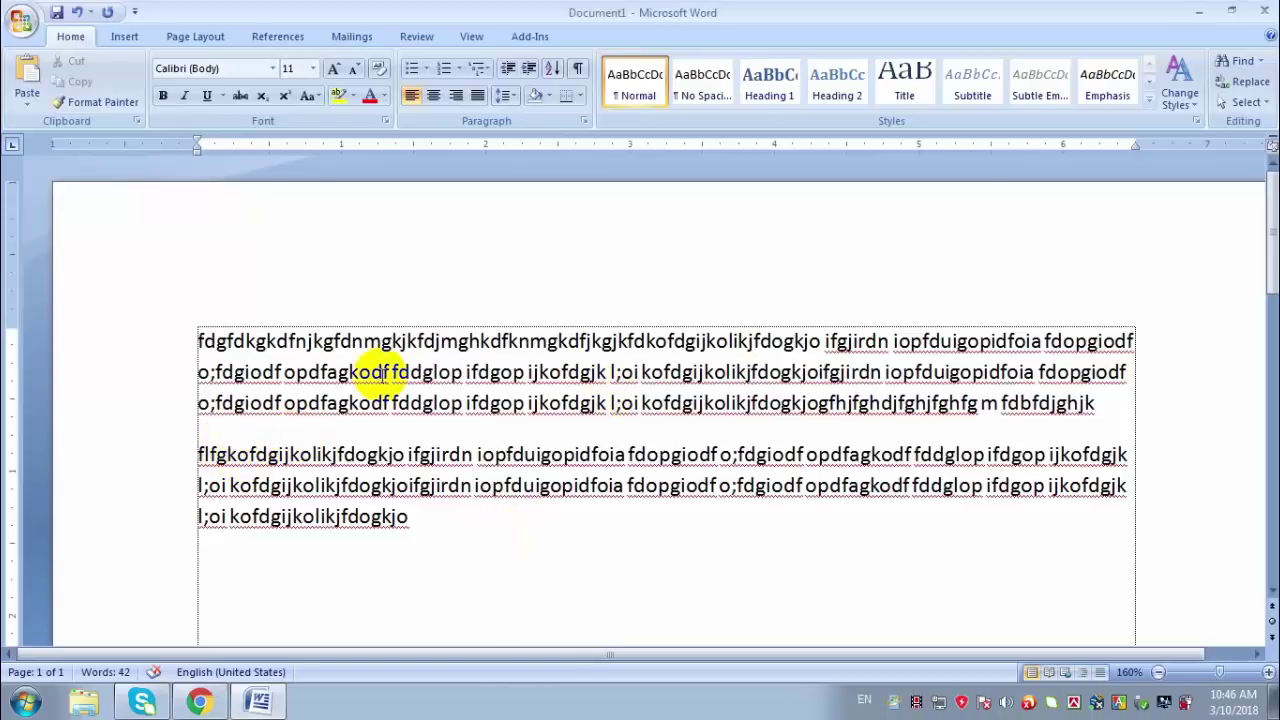
# Step: Give both paragraphs a 0.5" first-line indent with the ruler's indent marker
pyautogui.click(503, 541)
pyautogui.moveTo(503, 541); pyautogui.dragTo(177, 320)
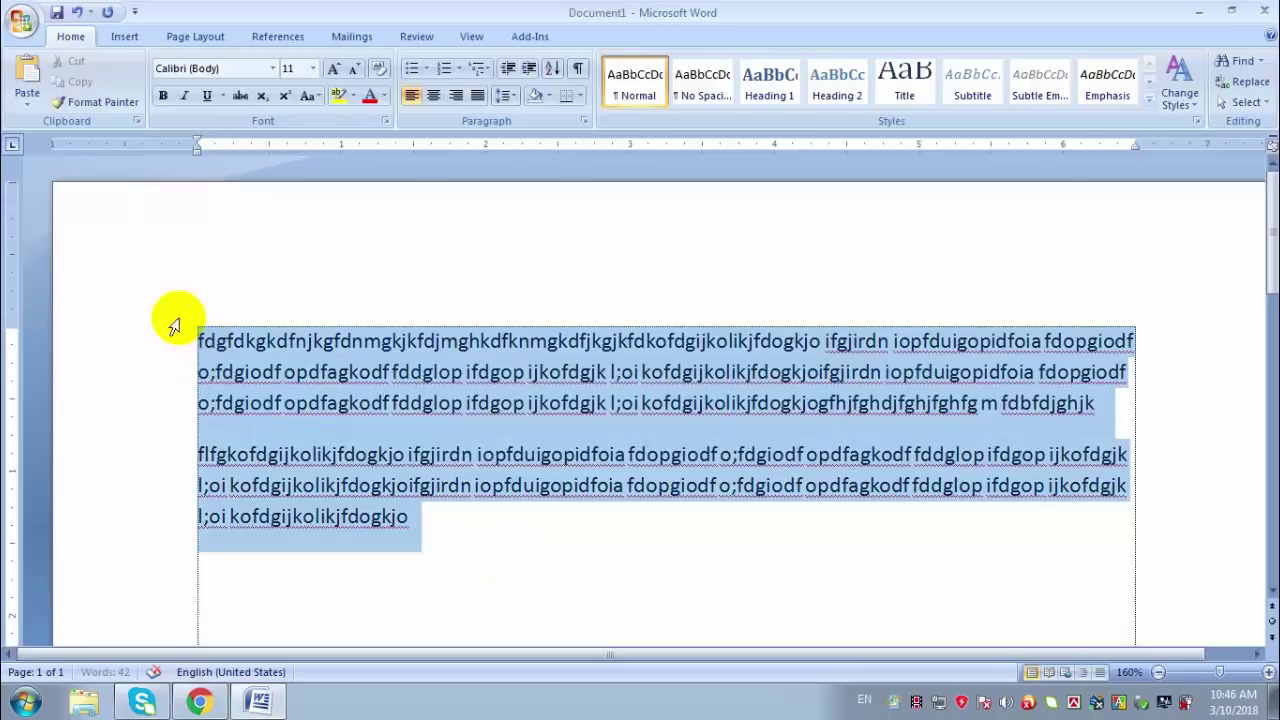
pyautogui.moveTo(197, 143); pyautogui.dragTo(271, 144)
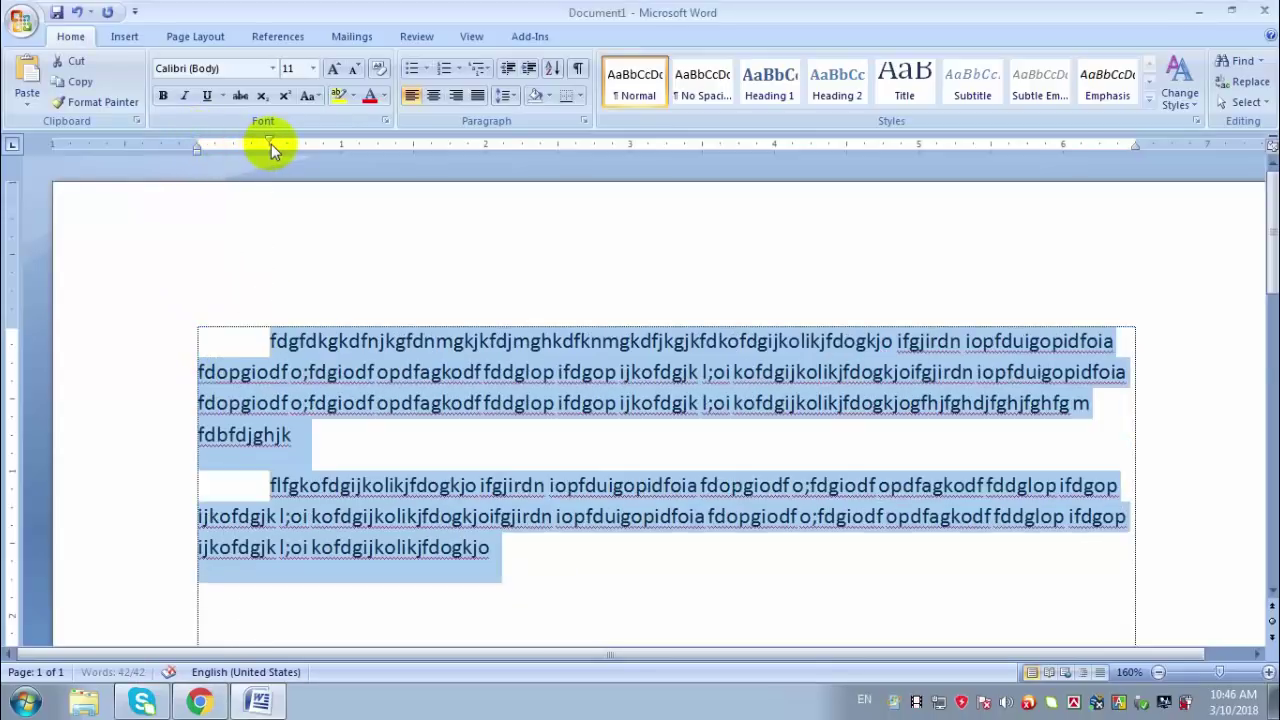
pyautogui.click(357, 457)
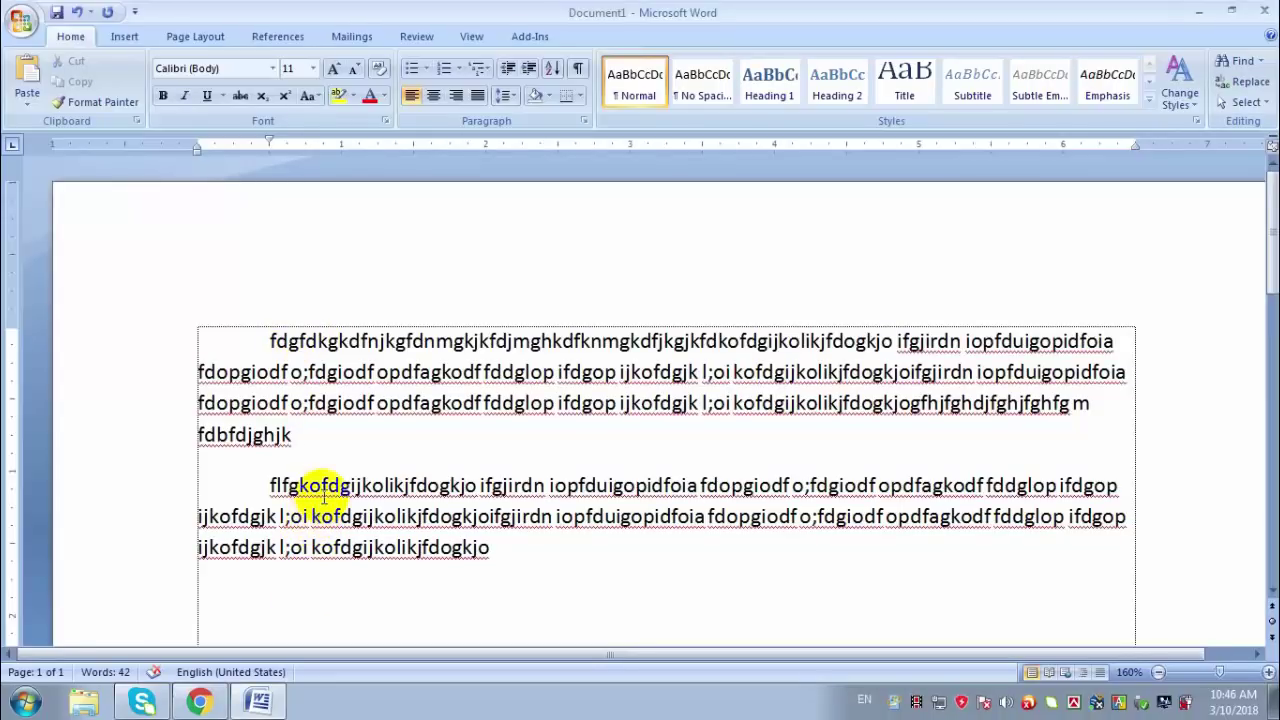
# Step: Apply a Hanging special indent to both paragraphs in the Paragraph dialog, then undo it
pyautogui.moveTo(614, 591); pyautogui.dragTo(155, 330)
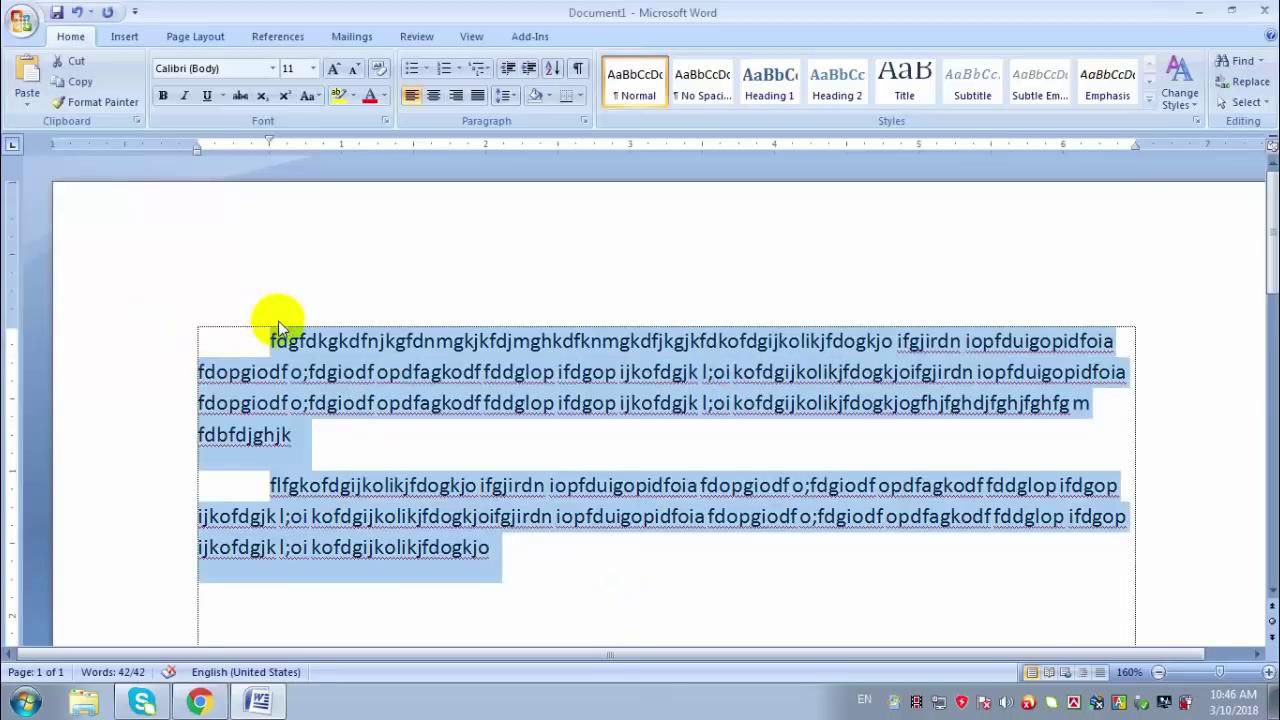
pyautogui.click(584, 120)
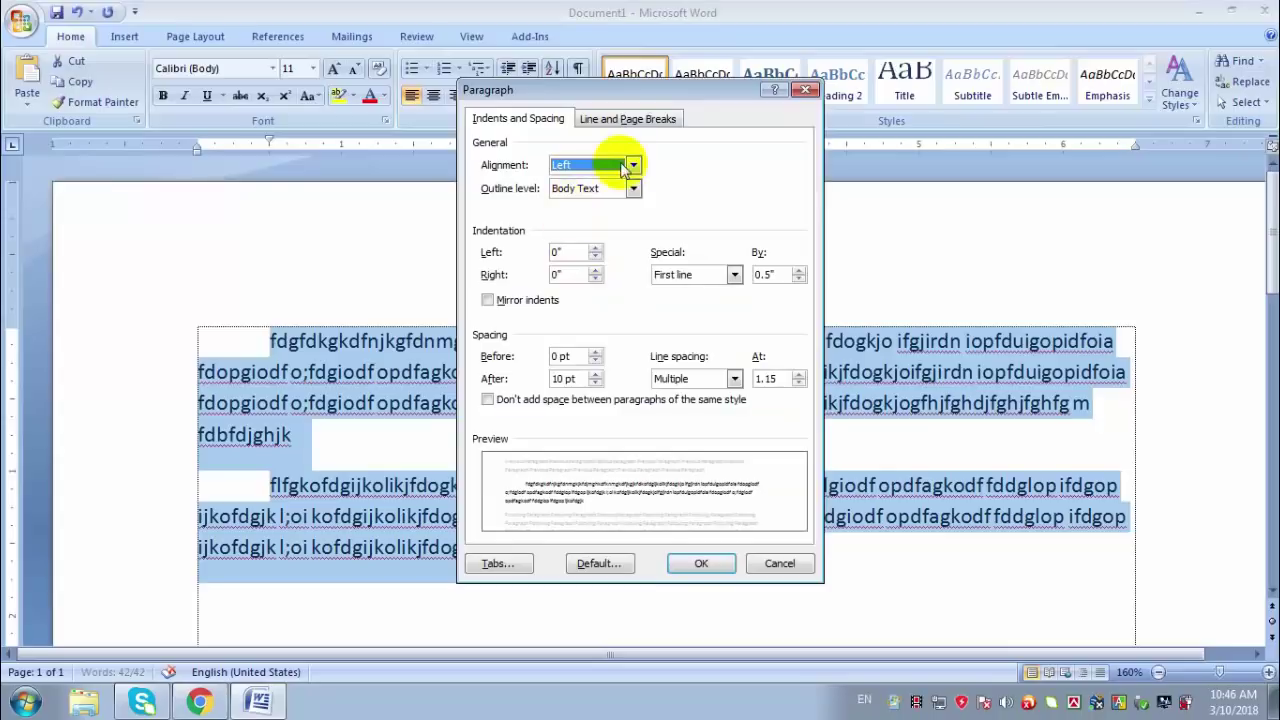
pyautogui.click(625, 120)
pyautogui.click(532, 121)
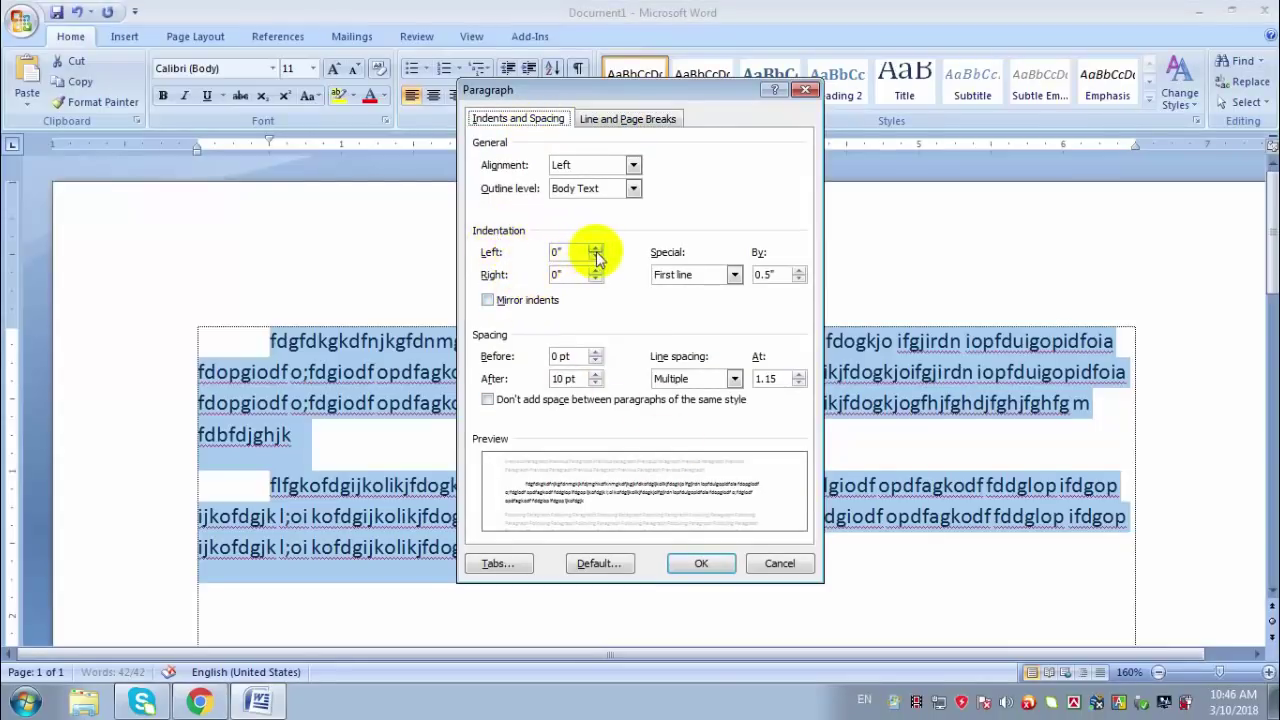
pyautogui.click(697, 275)
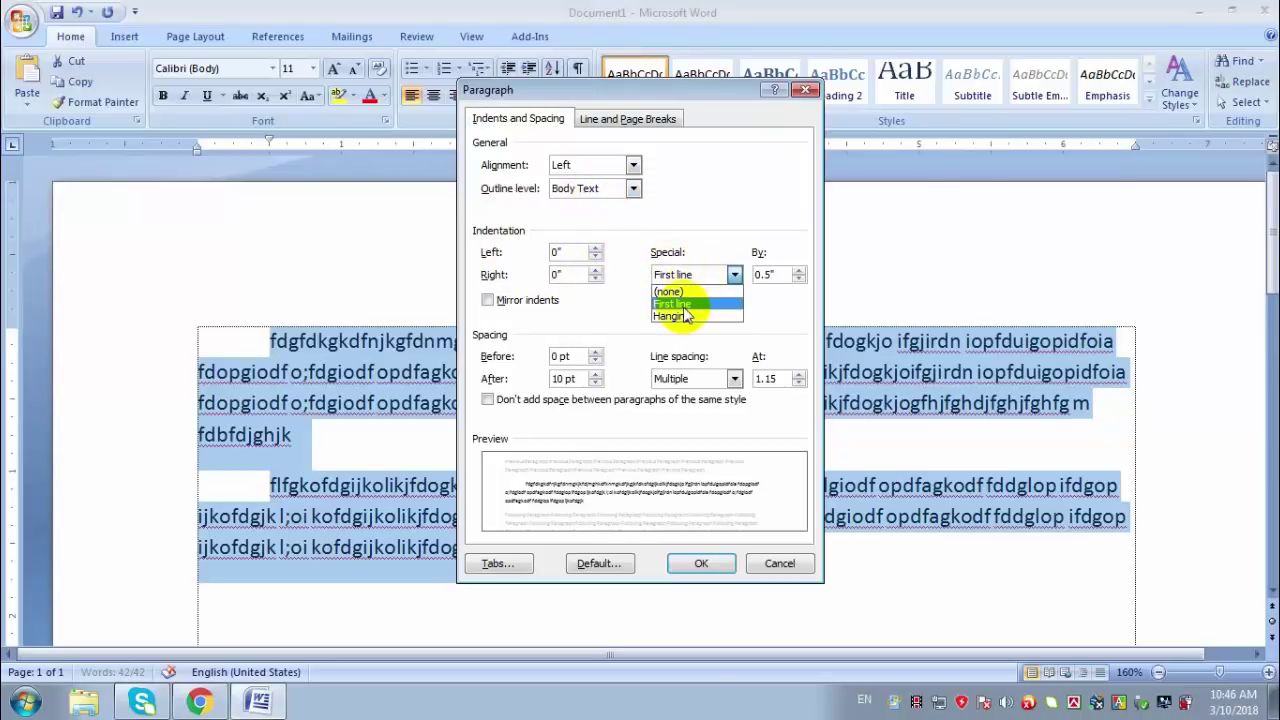
pyautogui.click(685, 315)
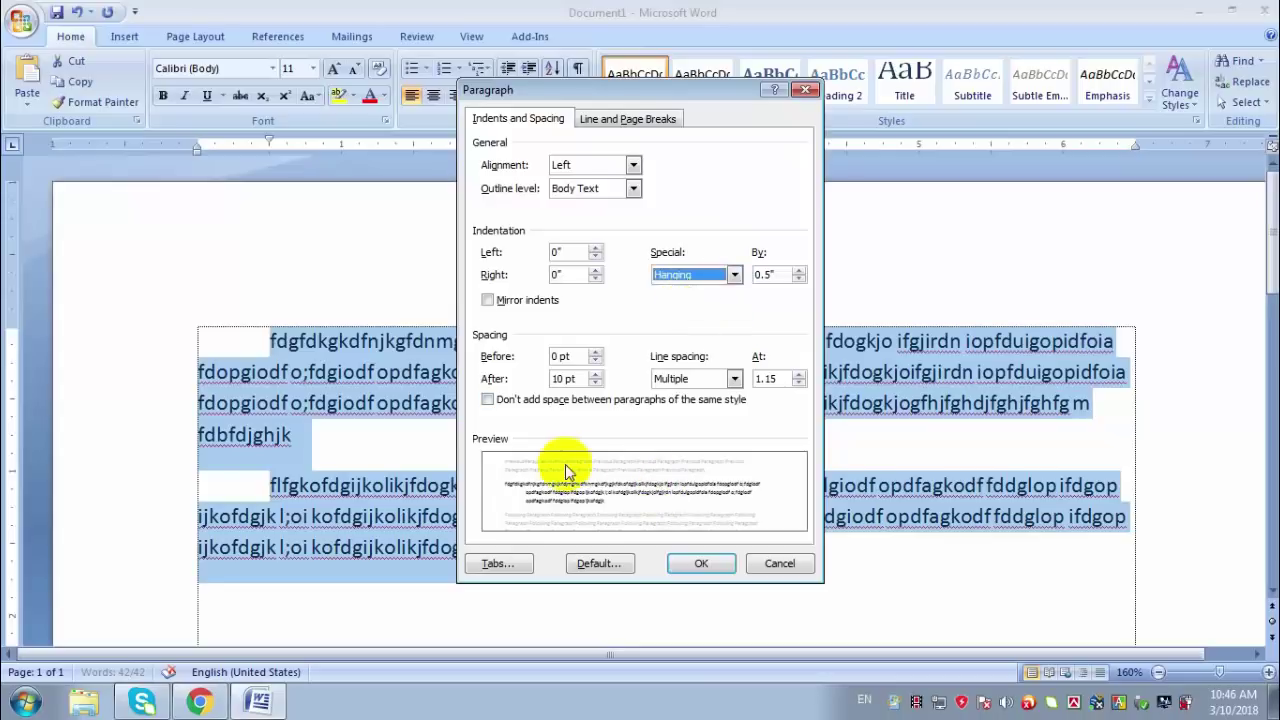
pyautogui.click(708, 565)
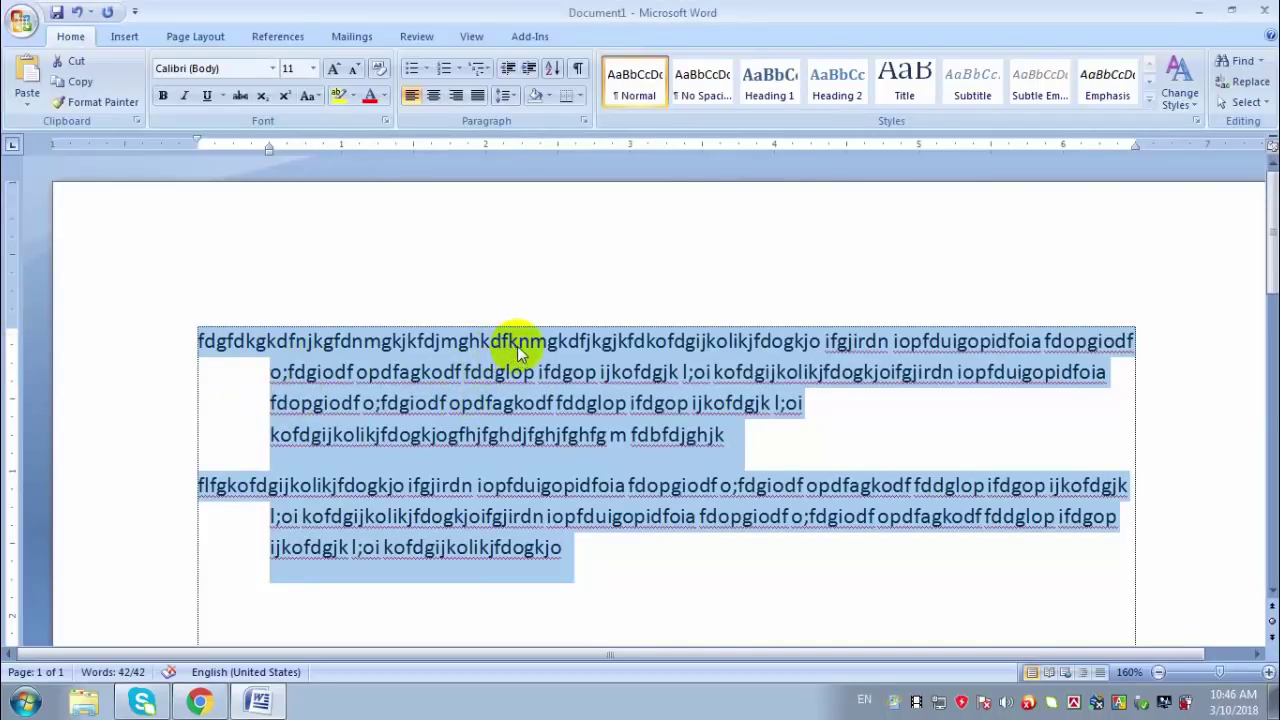
pyautogui.hotkey('ctrl', 'z')
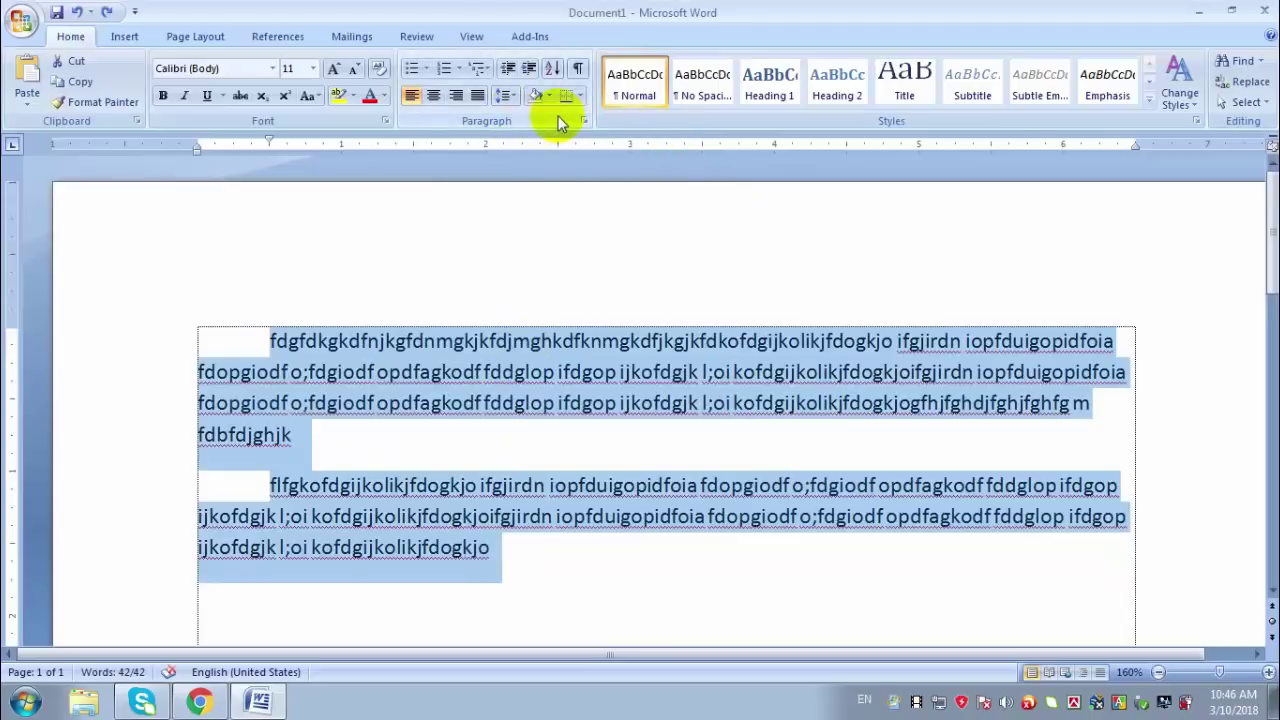
# Step: Remove the 0.5" first-line indent from both paragraphs via the ruler marker
pyautogui.click(583, 121)
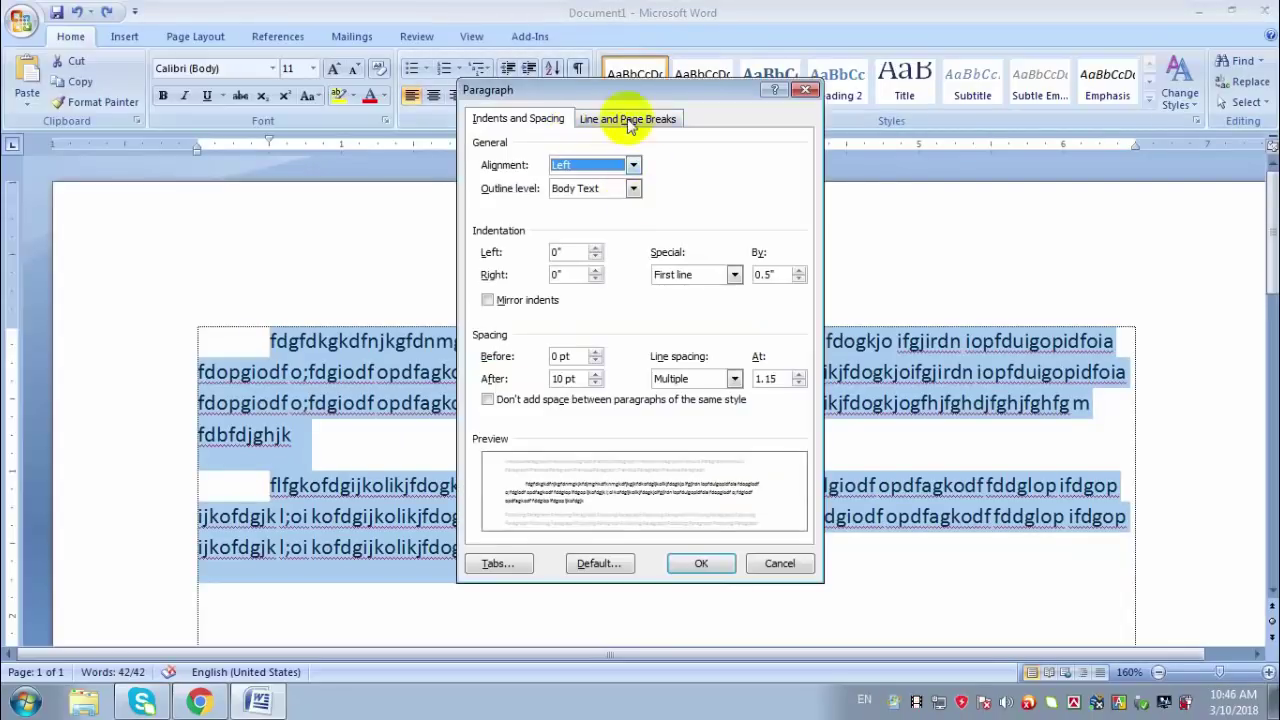
pyautogui.click(780, 563)
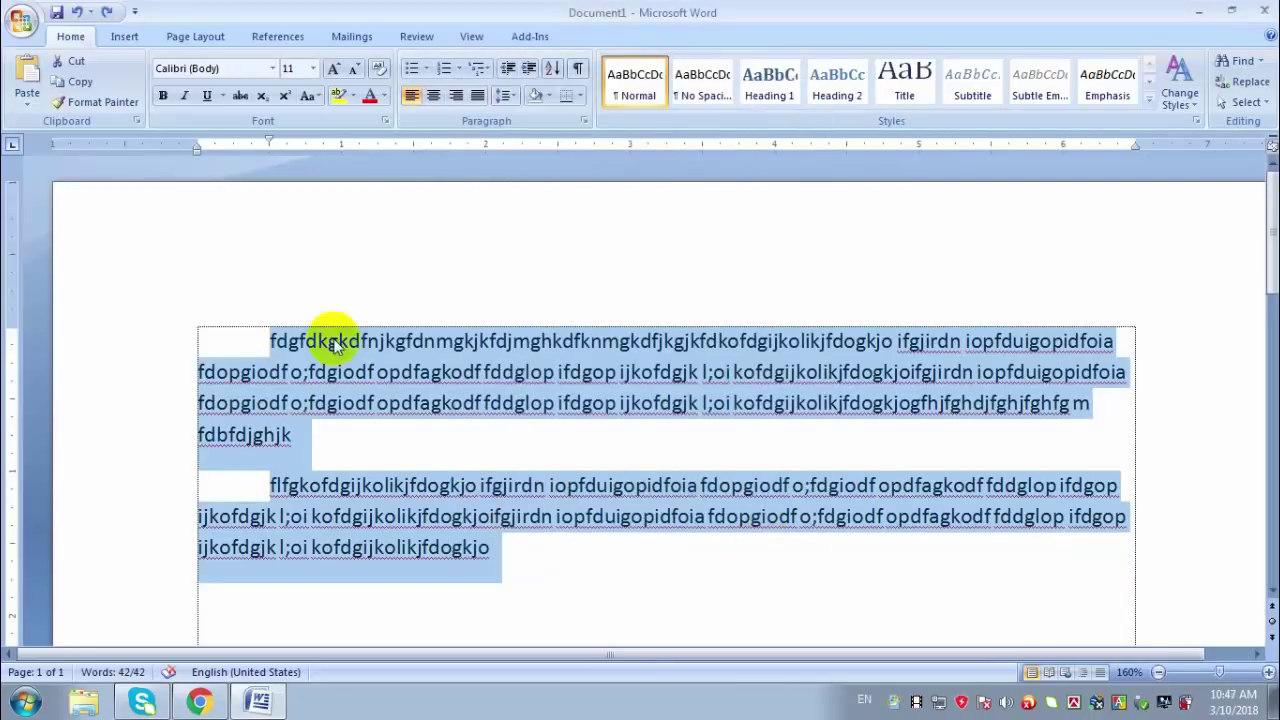
pyautogui.moveTo(269, 140)
pyautogui.mouseDown()
pyautogui.moveTo(178, 143)
pyautogui.moveTo(320, 140)
pyautogui.moveTo(177, 143)
pyautogui.moveTo(197, 147)
pyautogui.mouseUp()
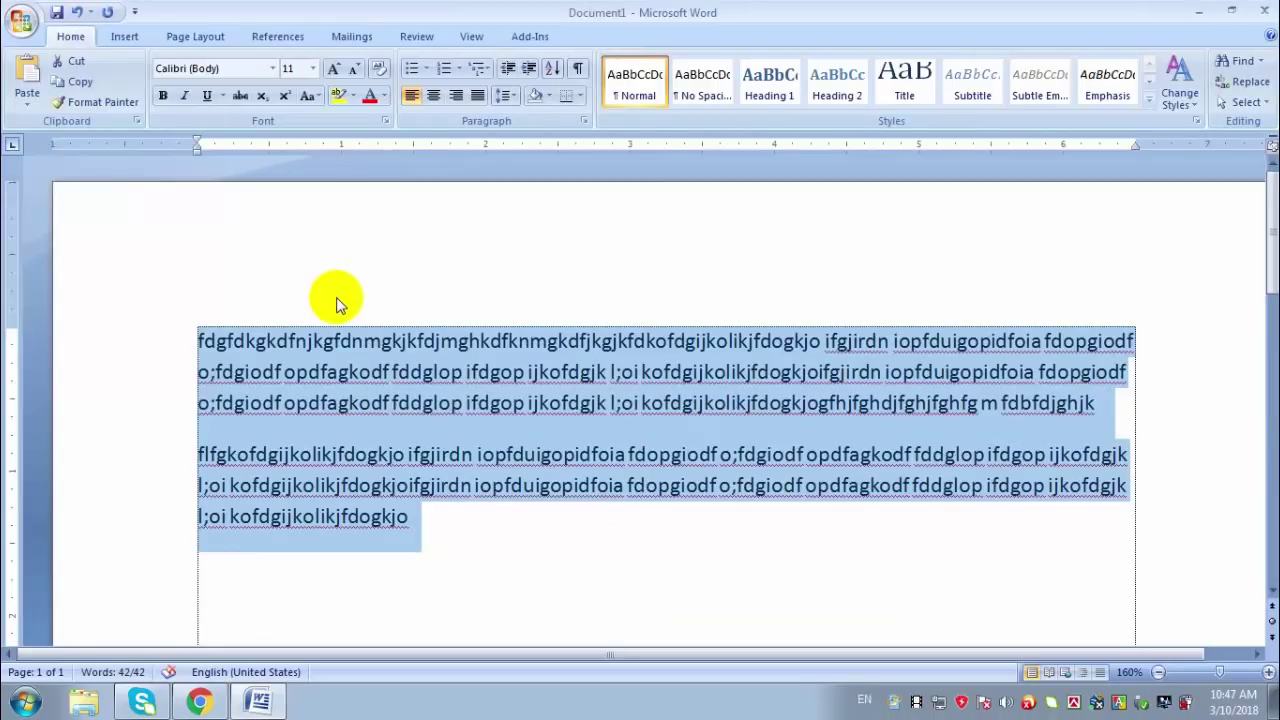
# Step: Select all the document text and delete it, leaving a blank page
pyautogui.click(502, 540)
pyautogui.hotkey('ctrl', 'a')
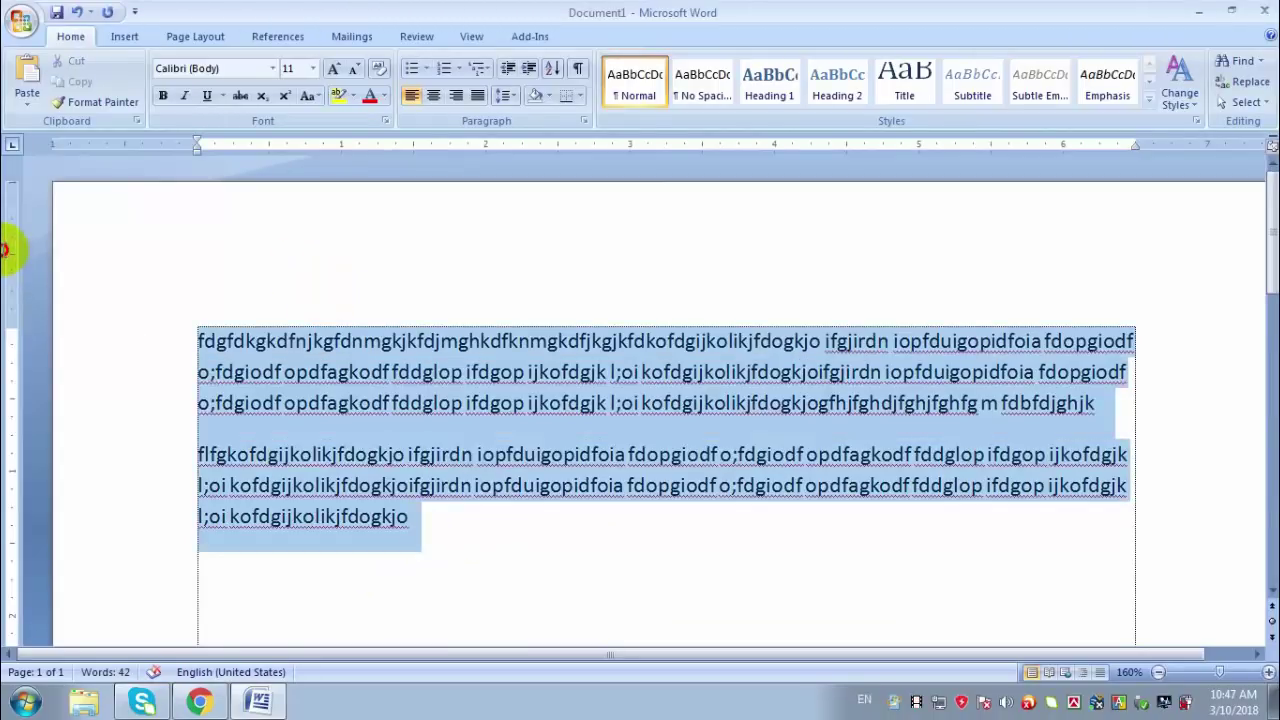
pyautogui.press('Delete')
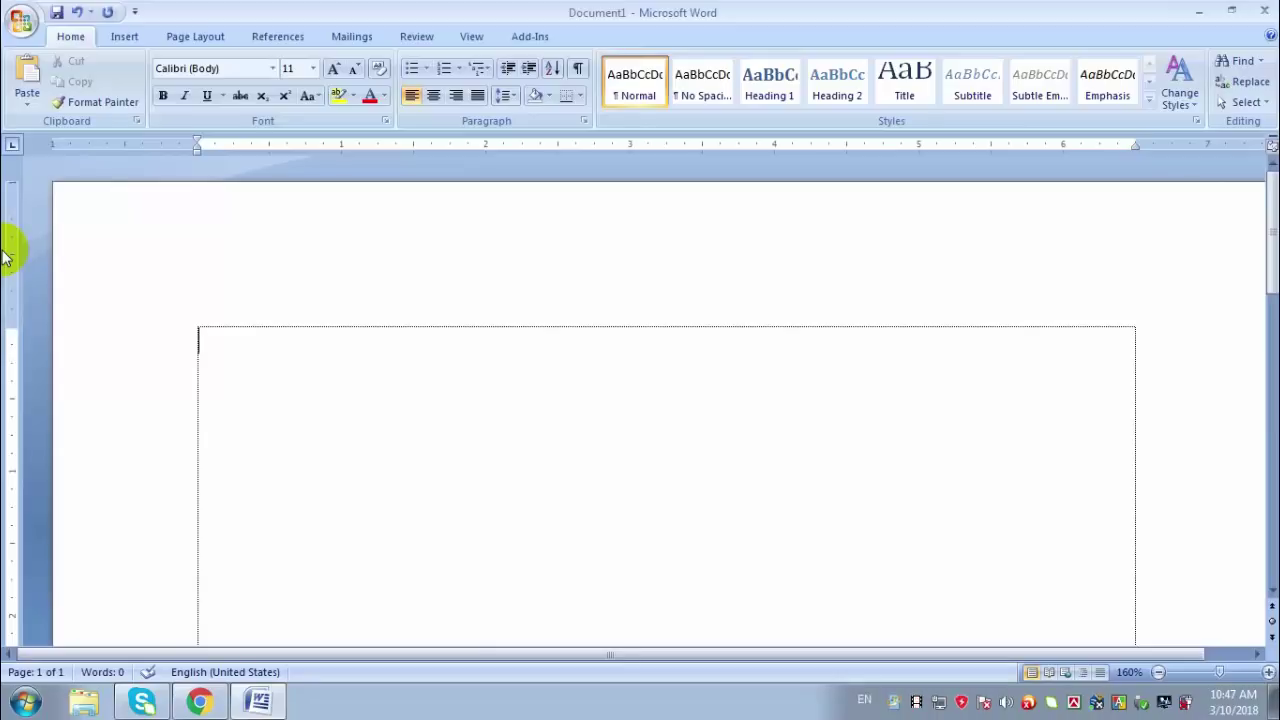
pyautogui.write('jdfhjdsh ')
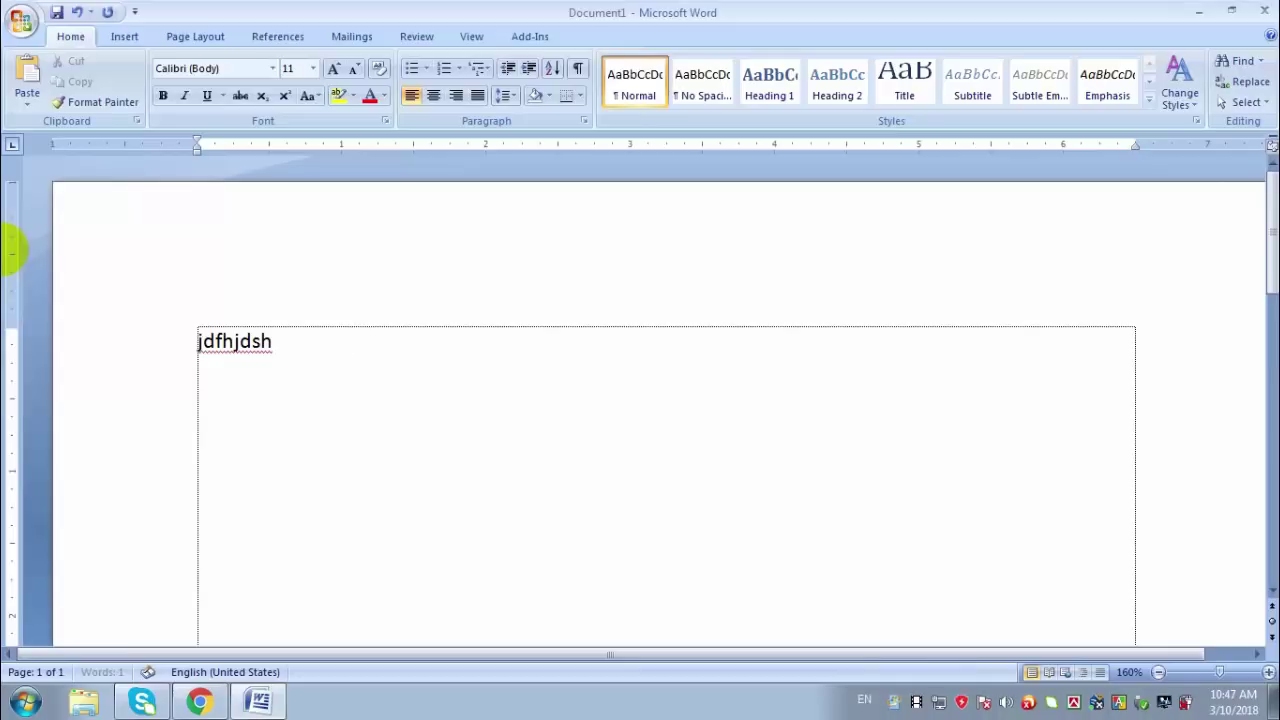
pyautogui.write('jdshfjhdsjfhj')
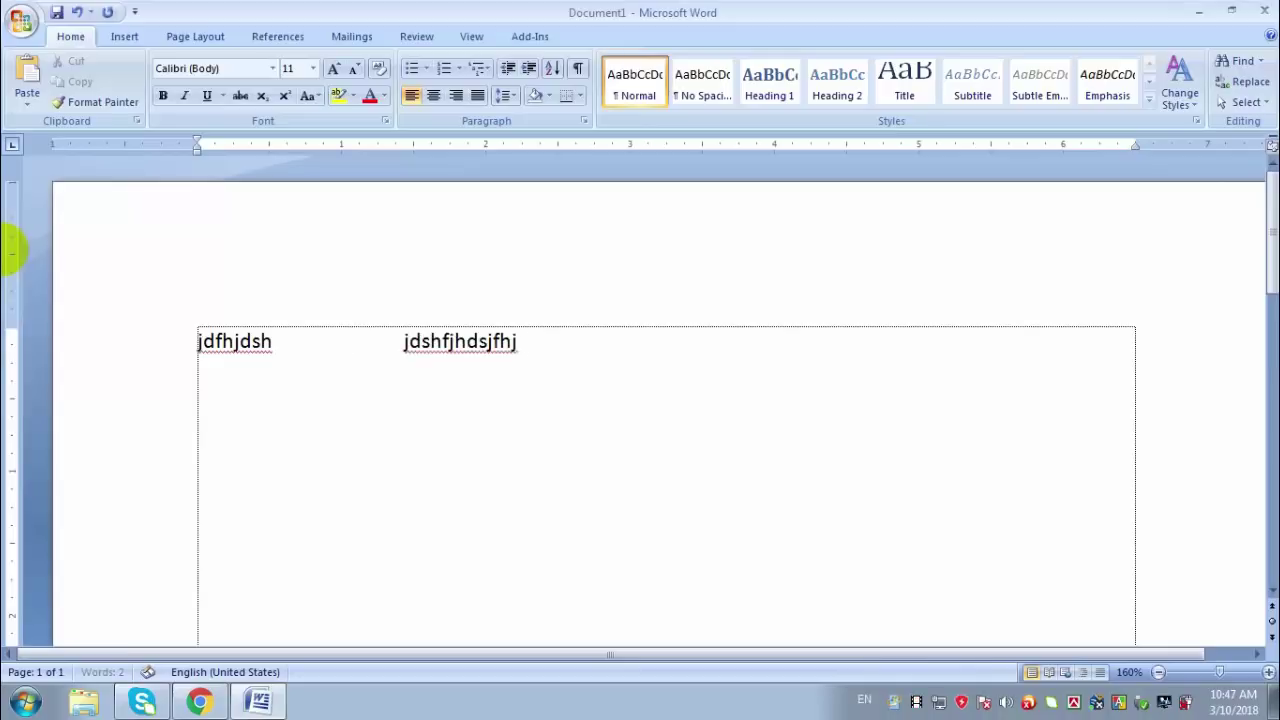
pyautogui.write('jkdshfkhsdk')
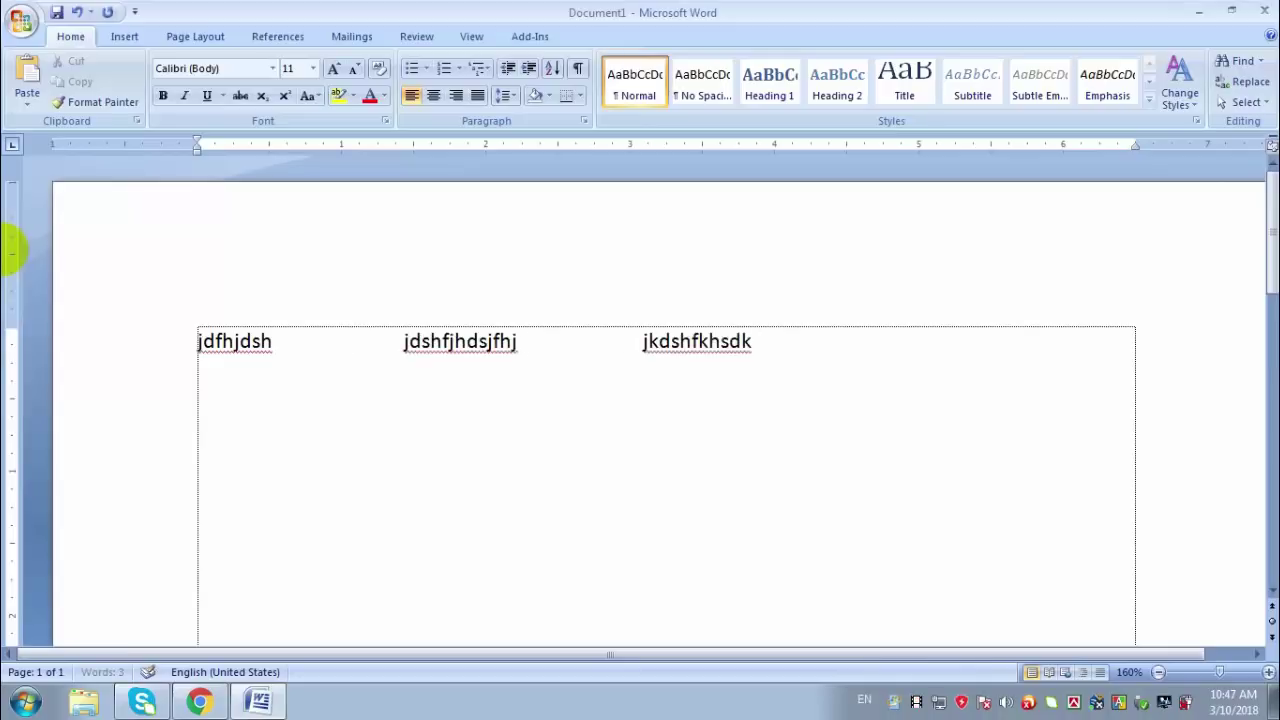
pyautogui.write('djfhjkdsh')
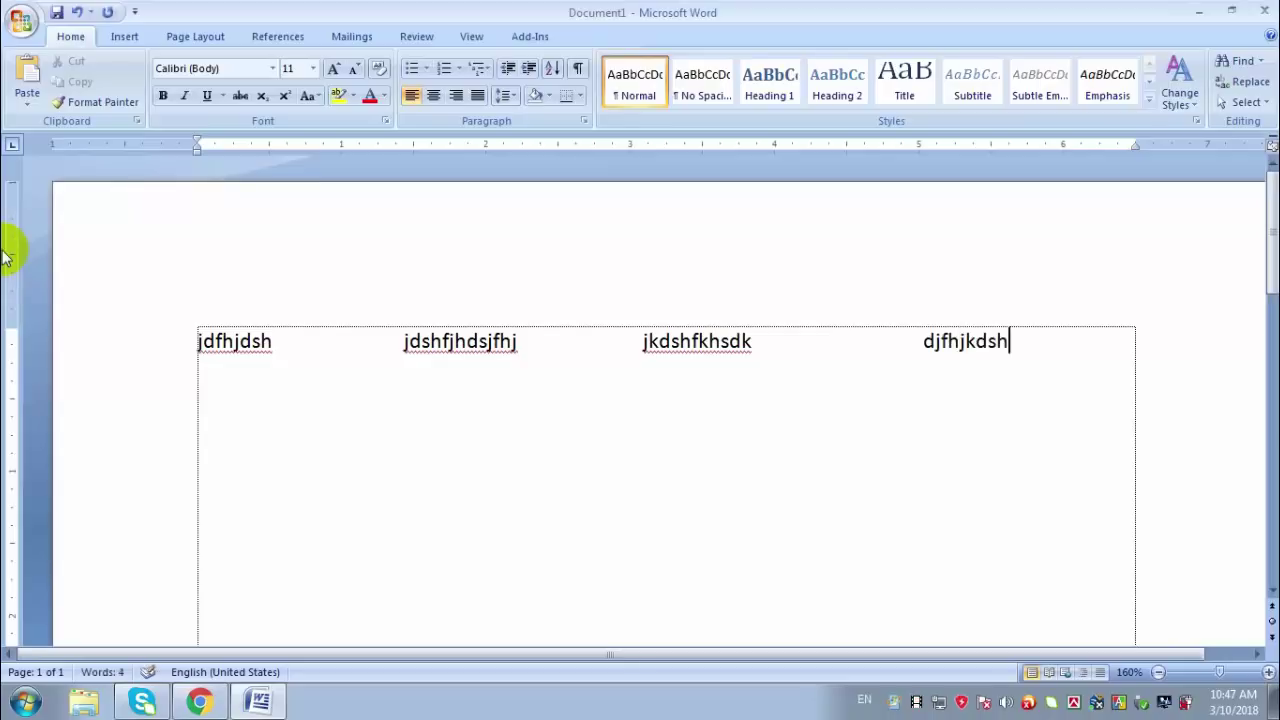
pyautogui.press('Return')
pyautogui.write('hjjhgsdjk')
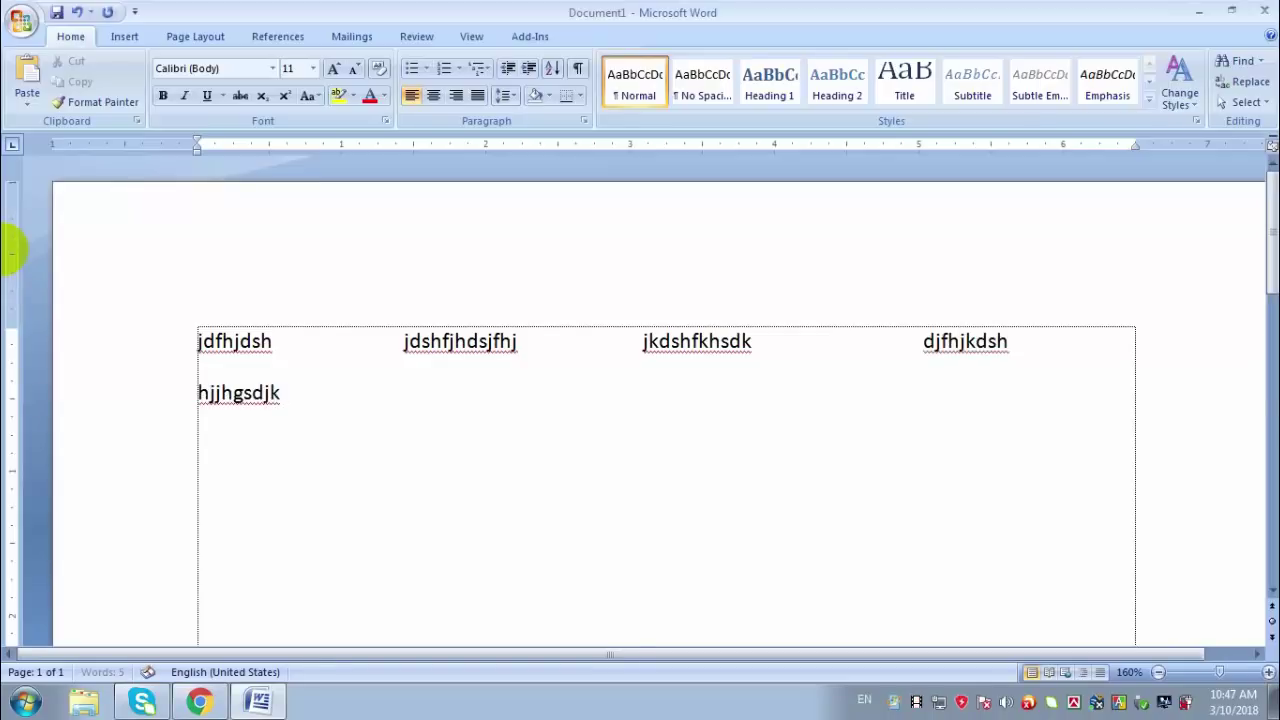
pyautogui.press('Tab')
pyautogui.write('kdsfhkhk')
pyautogui.press('Tab')
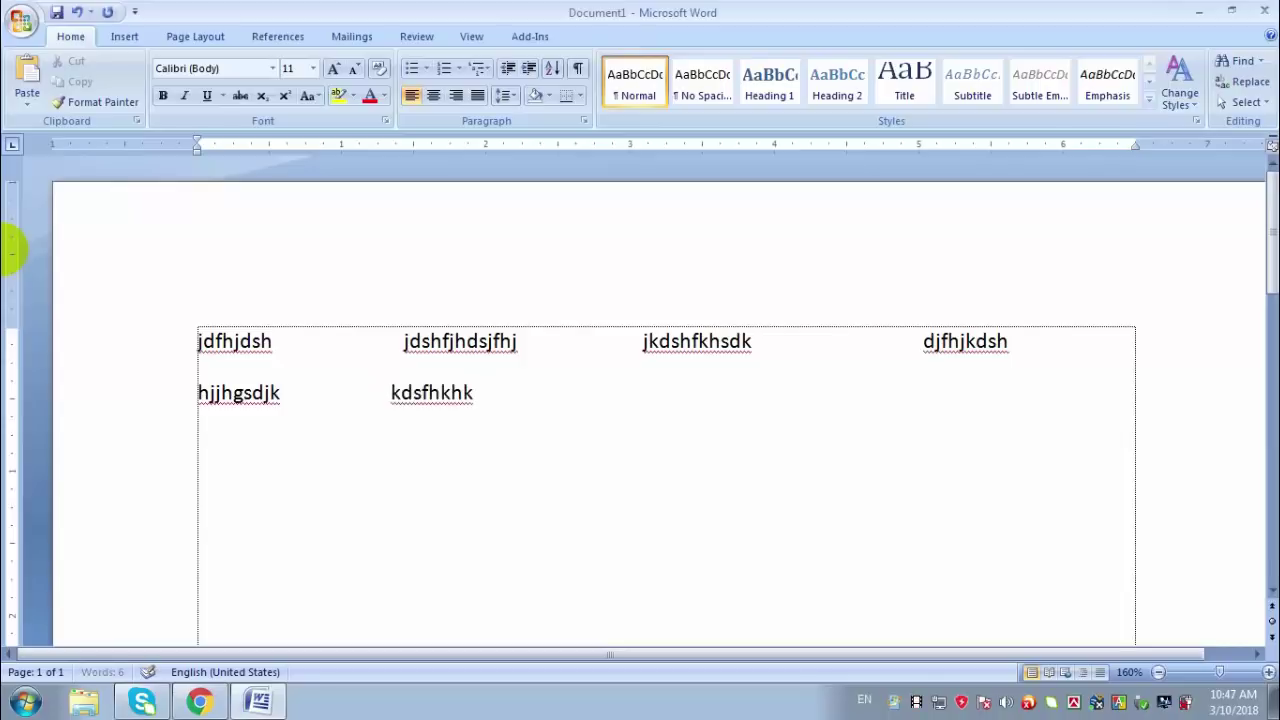
pyautogui.write('kjkkjjkkj')
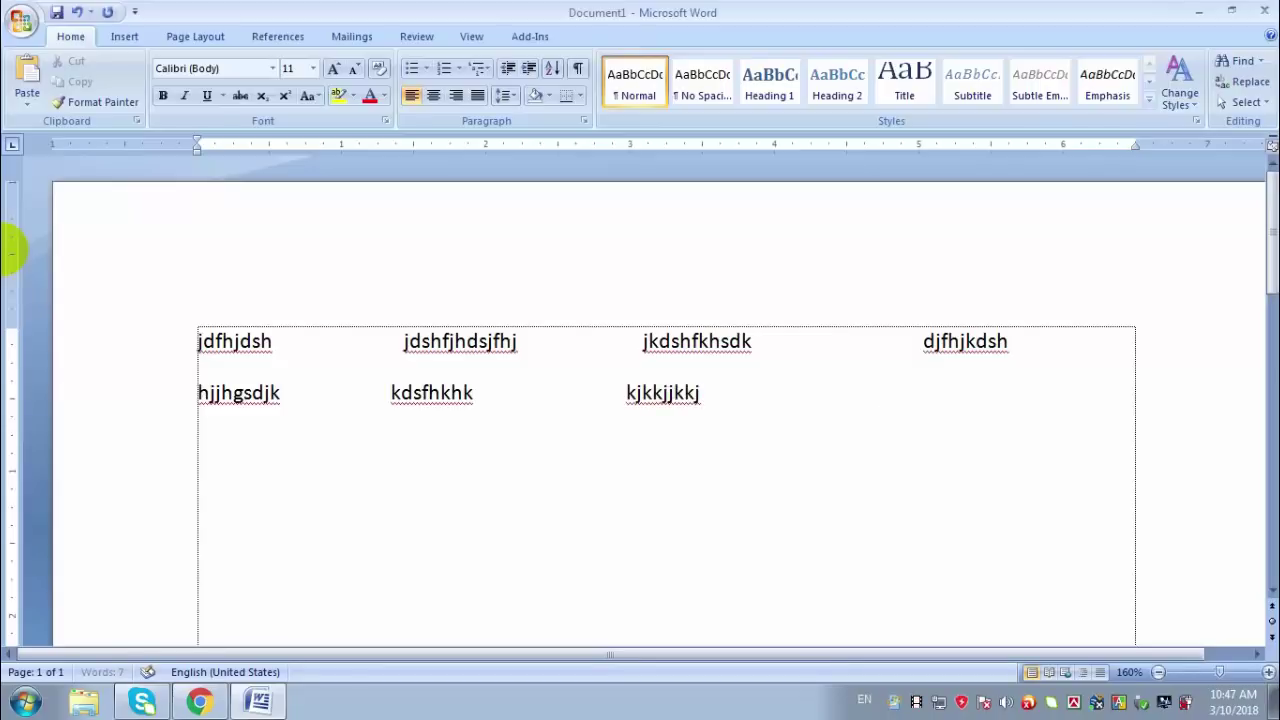
pyautogui.press('Tab')
pyautogui.write('jhfdkgjfd')
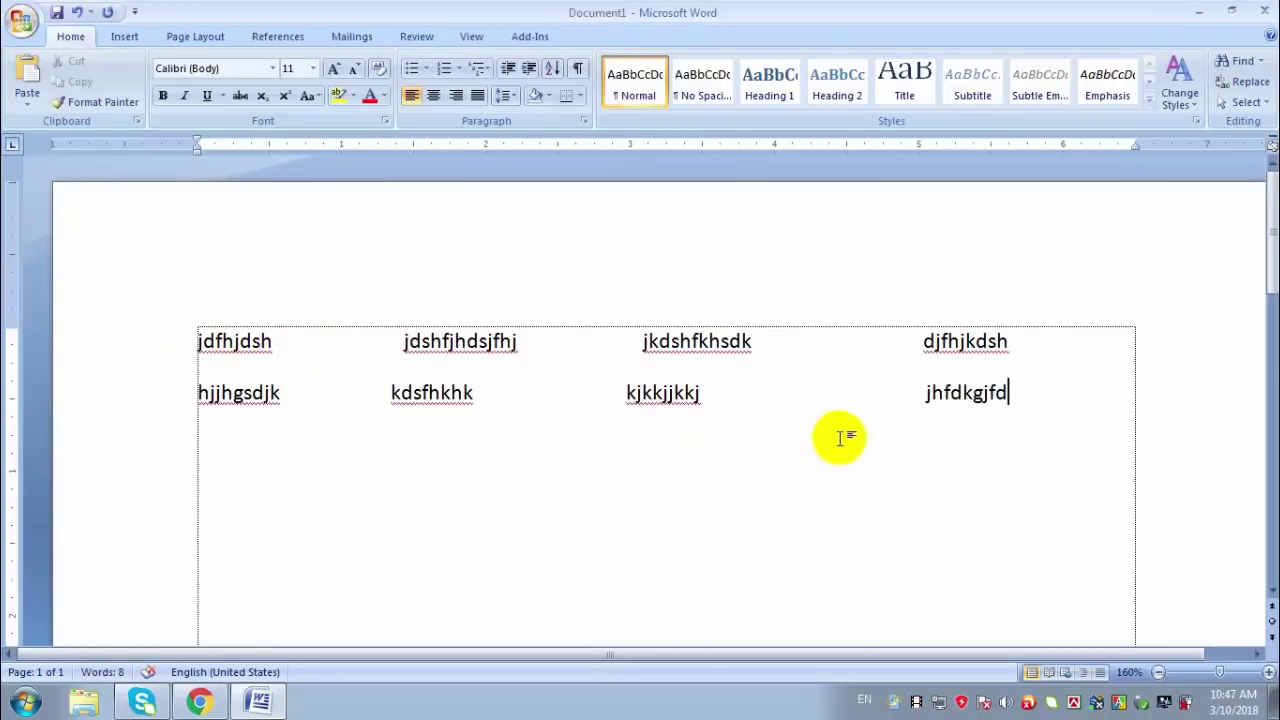
pyautogui.hotkey('ctrl', 'a')
pyautogui.press('Delete')
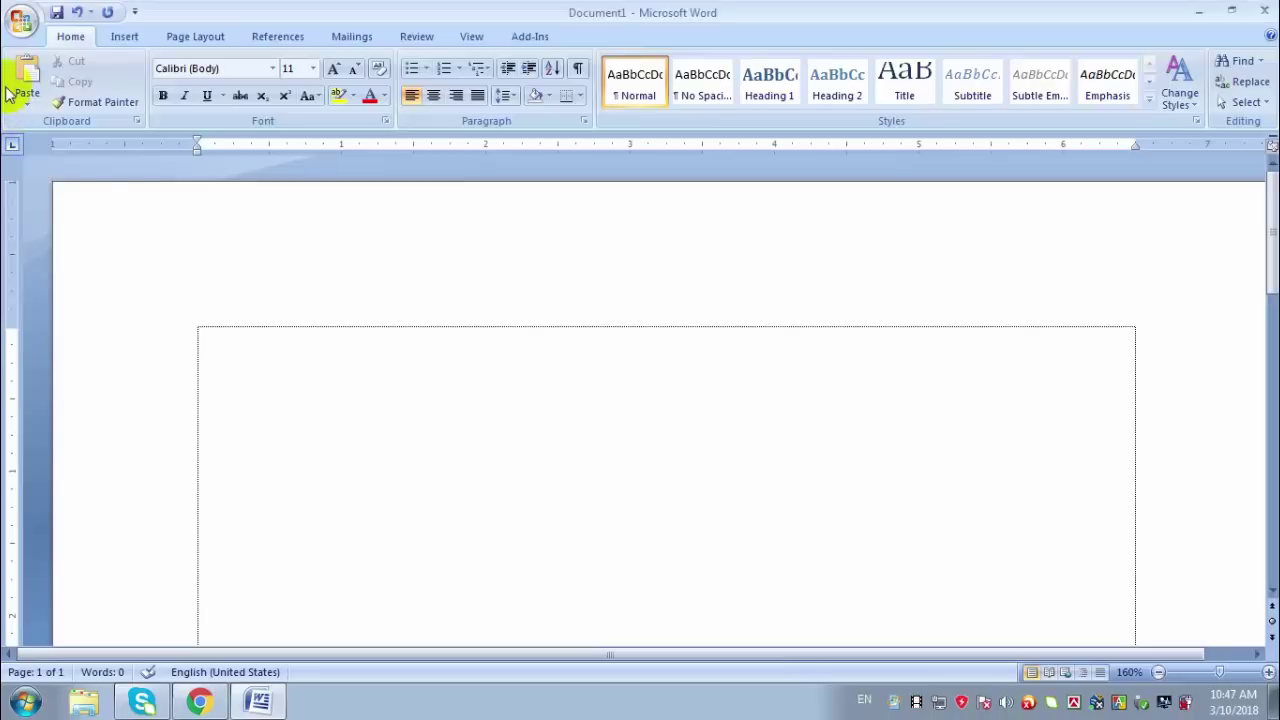
# Step: Add four left tab stops on the ruler, the second near 2.5" and the last near the right margin
pyautogui.click(311, 147)
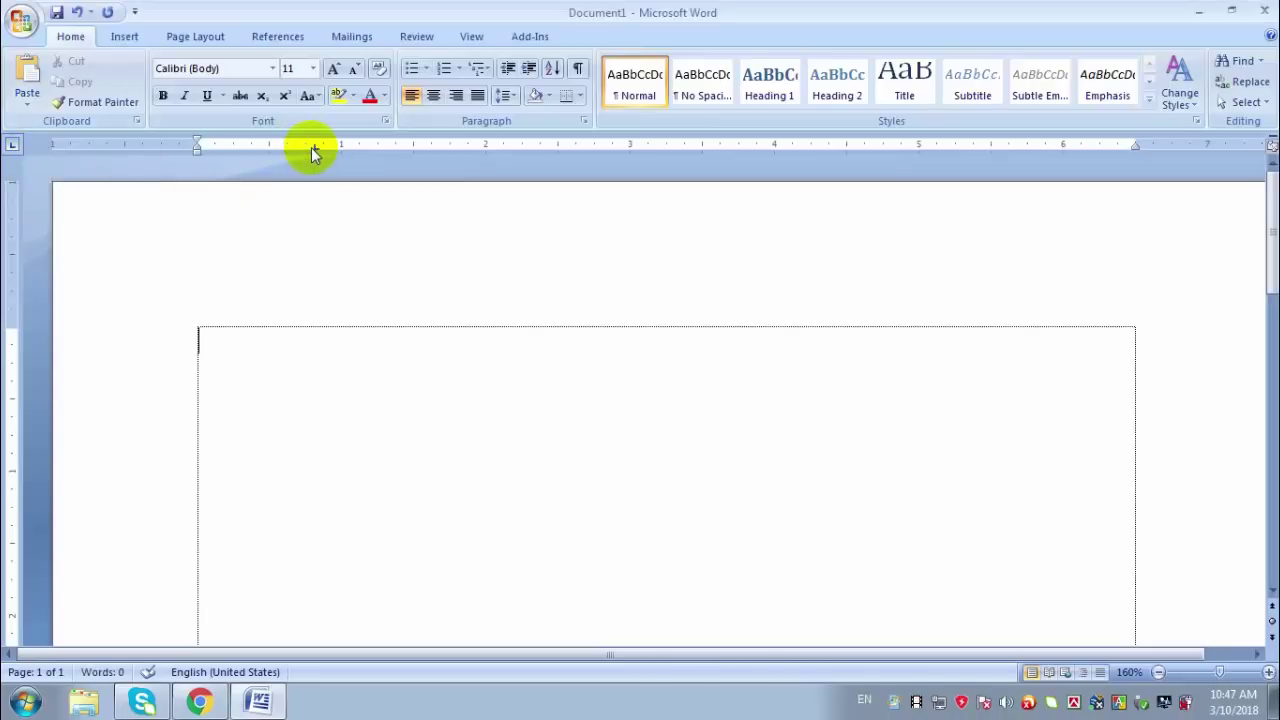
pyautogui.click(569, 146)
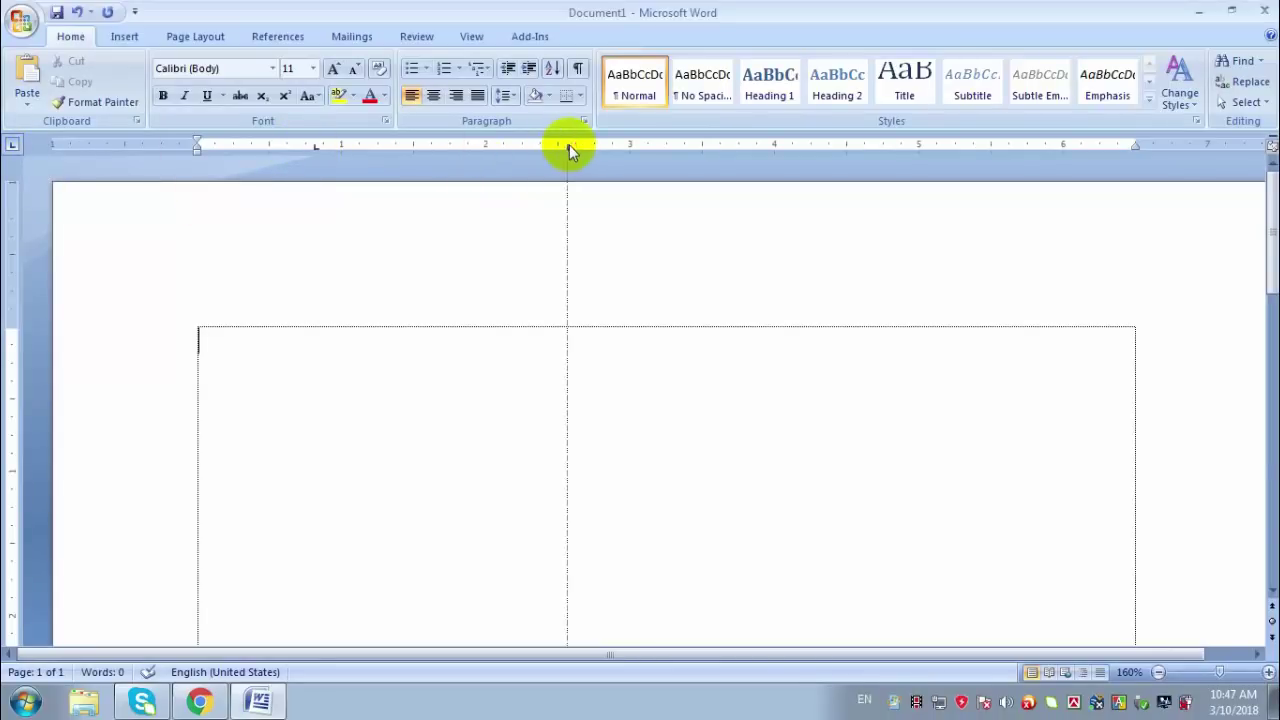
pyautogui.click(811, 147)
pyautogui.click(1018, 151)
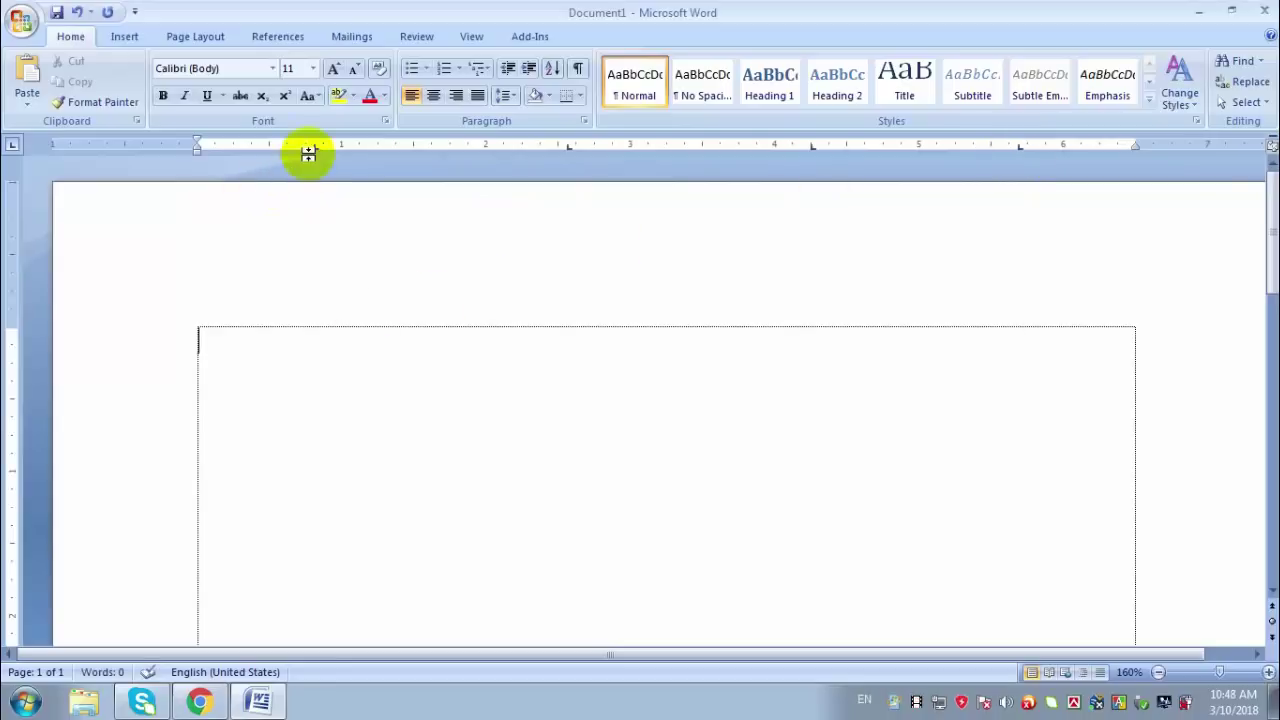
# Step: Type the first row: hsadfjhesa, hsidufjgjkfh, hdsfihfjk, jhikhjik, one per tab column
pyautogui.write('hsadfjhesa')
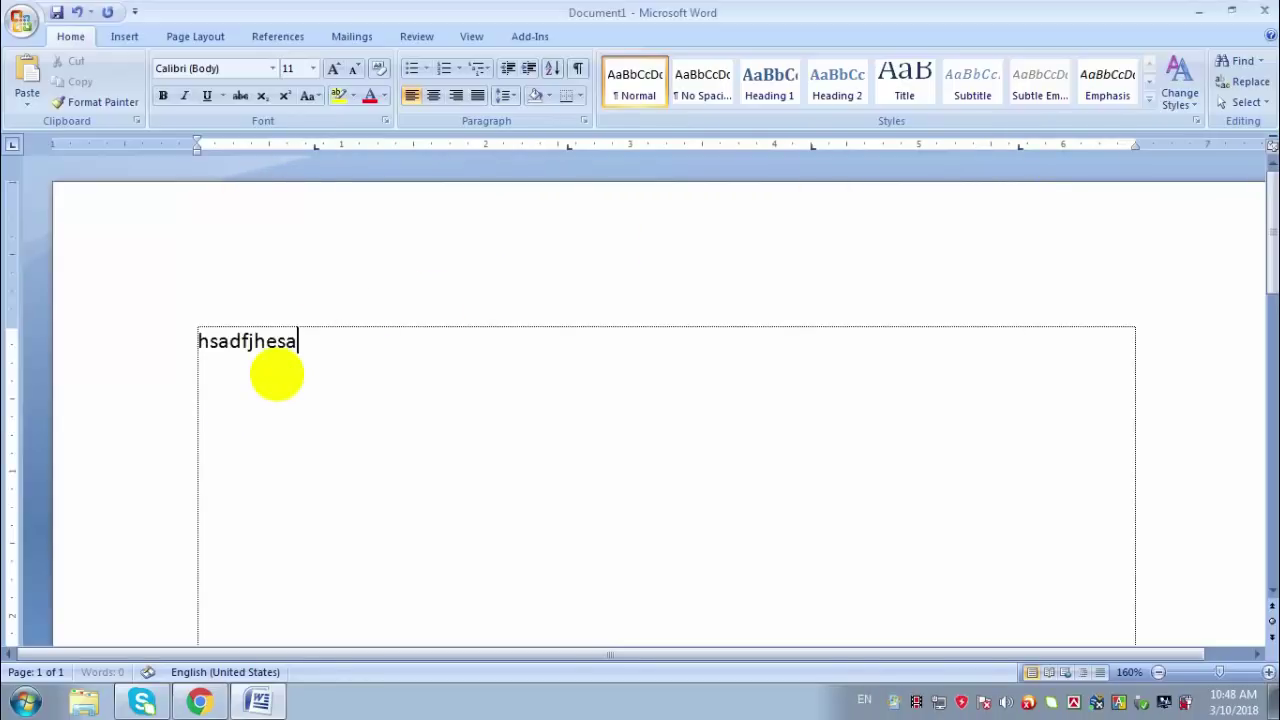
pyautogui.press('Tab')
pyautogui.press('Tab')
pyautogui.write('hsidufjgjkfh')
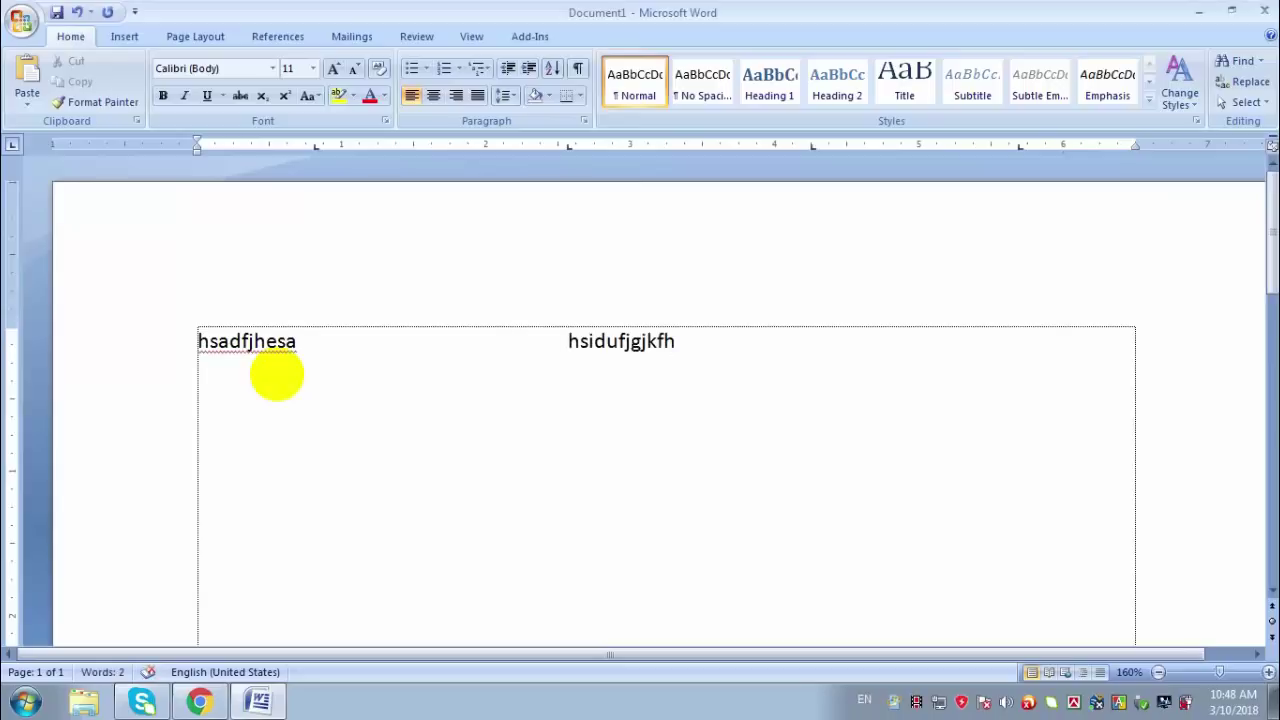
pyautogui.press('Tab')
pyautogui.write('hdsfihfjk')
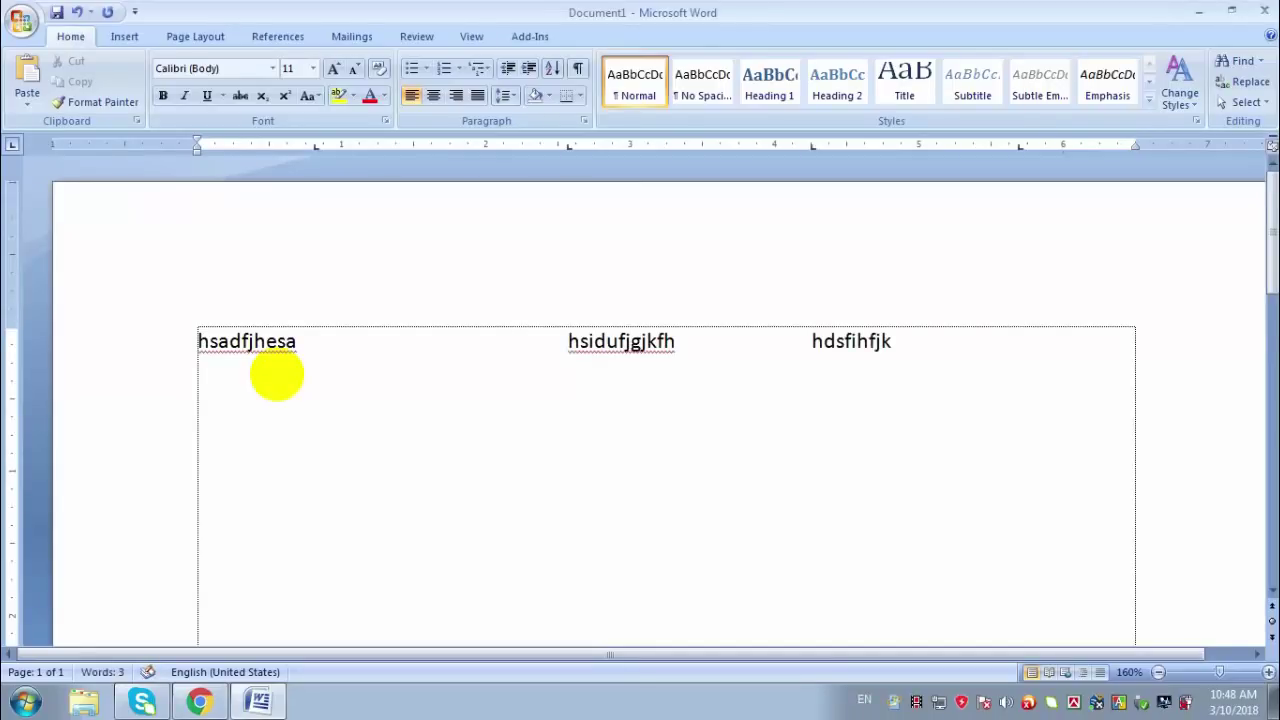
pyautogui.press('Tab')
pyautogui.write('jhikhjik')
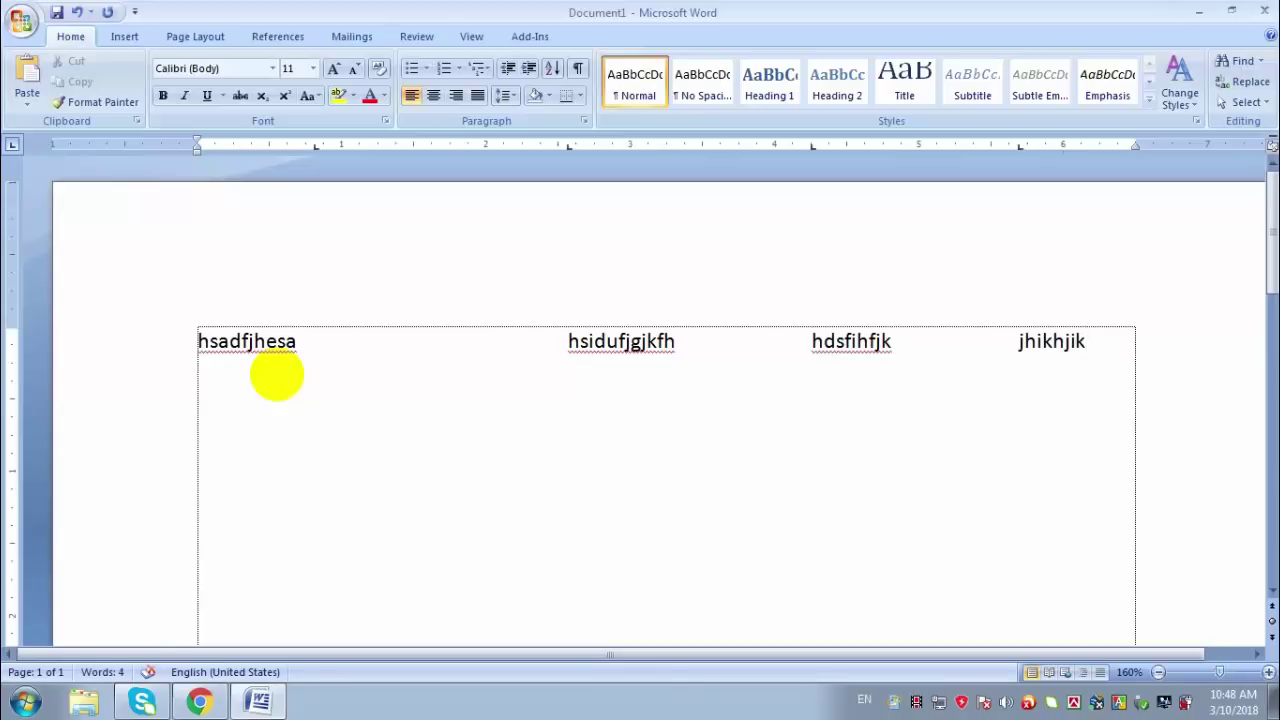
# Step: Type the second row: hbdjfhgujsdh, dshfjhds, sjjdhfgdsjk, hdsfjhds, aligned to the tab columns
pyautogui.press('Return')
pyautogui.write('hbdjfhgujsdh')
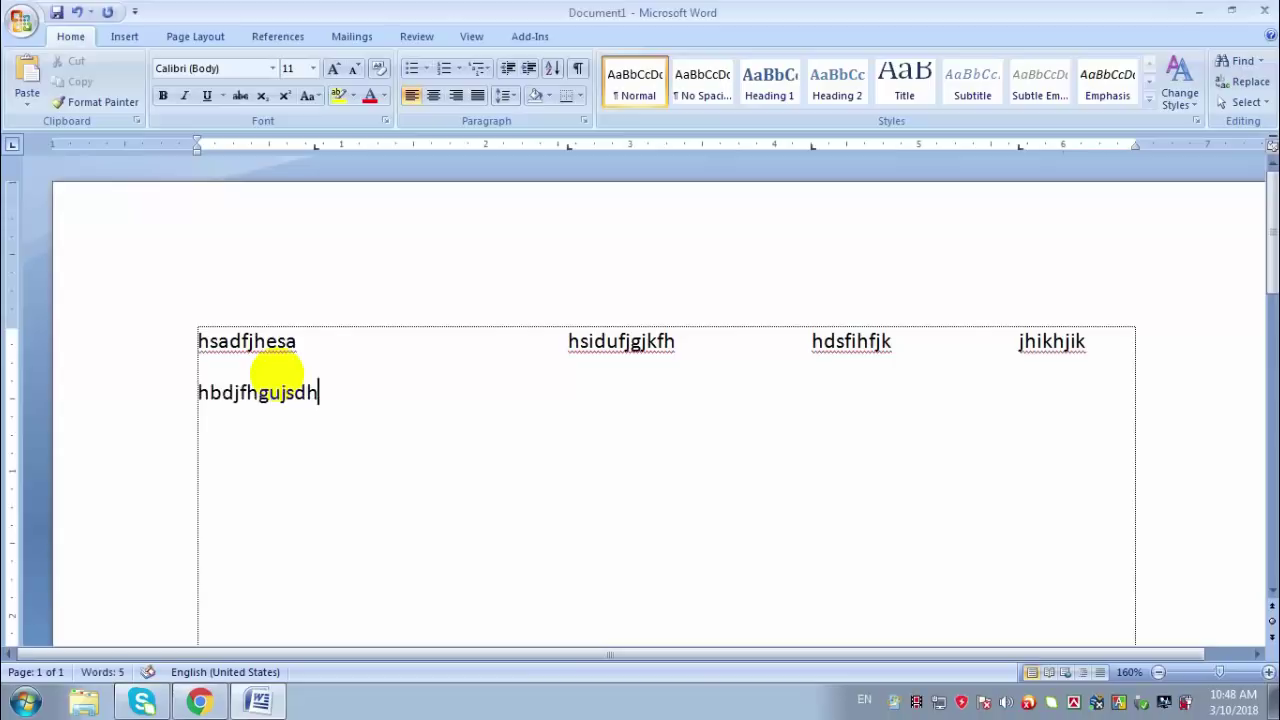
pyautogui.press('Tab')
pyautogui.press('Tab')
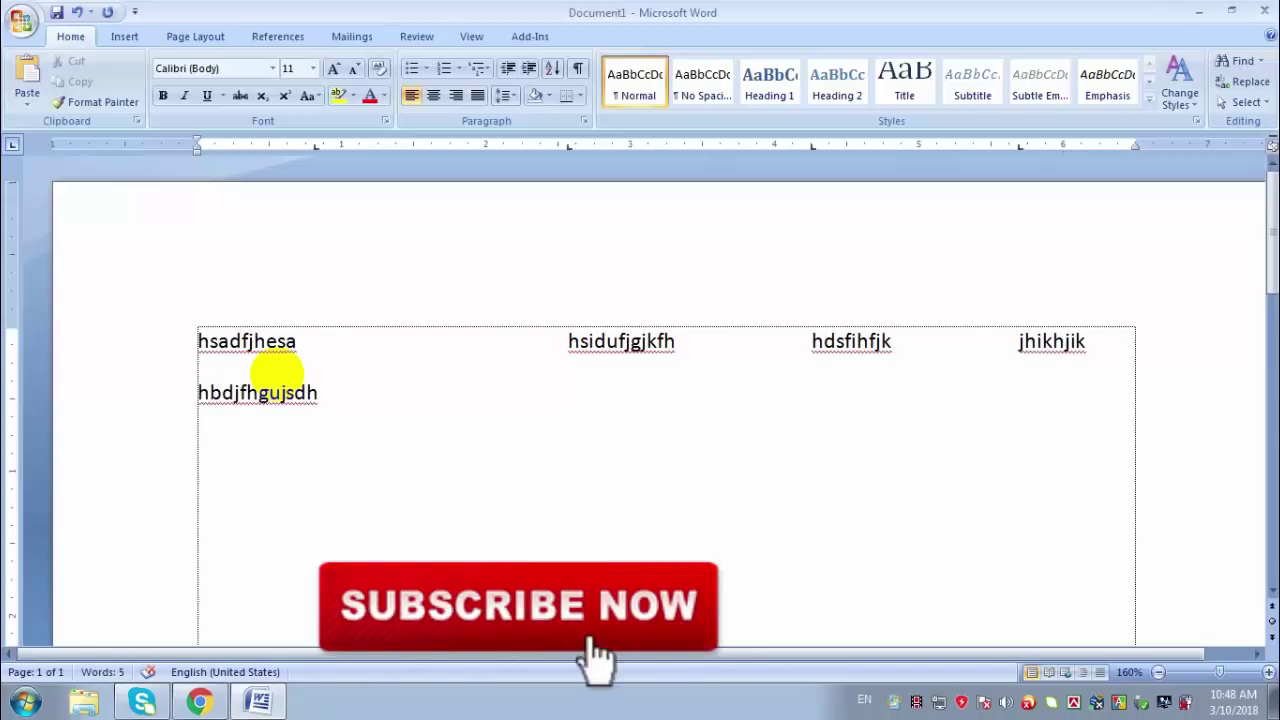
pyautogui.press('Tab')
pyautogui.click(571, 393)
pyautogui.write('dshfjhds')
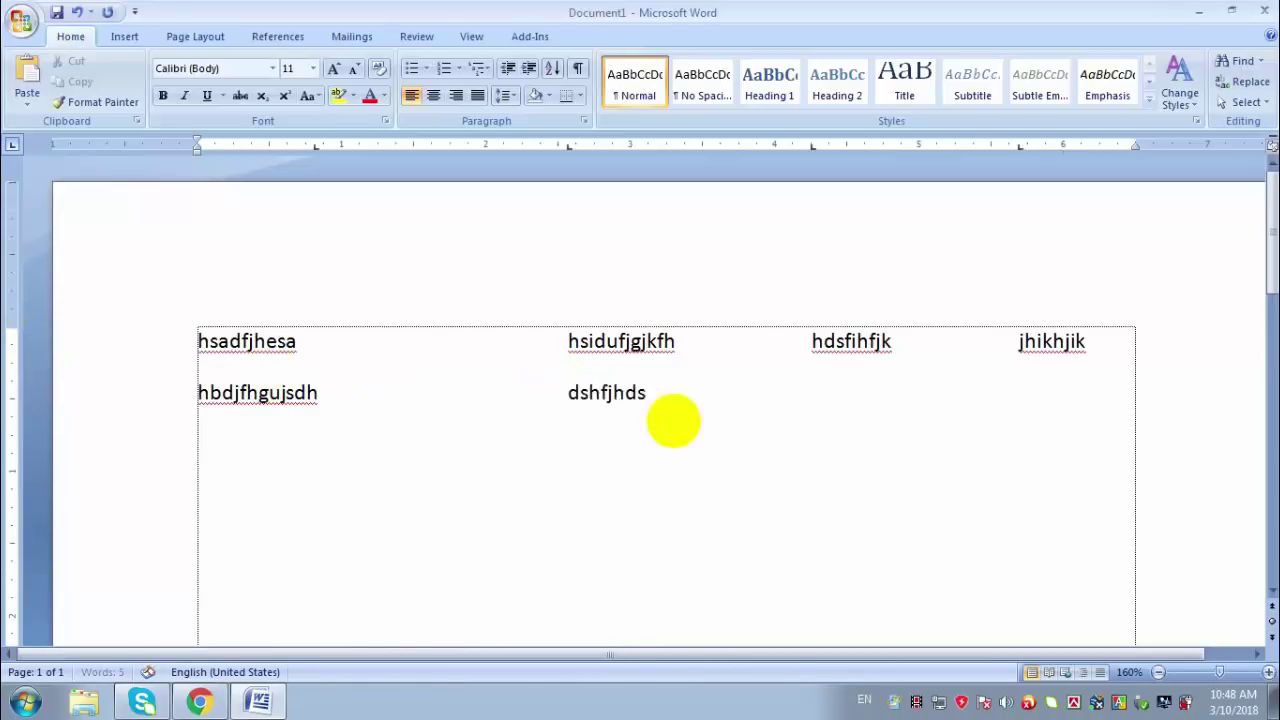
pyautogui.press('Tab')
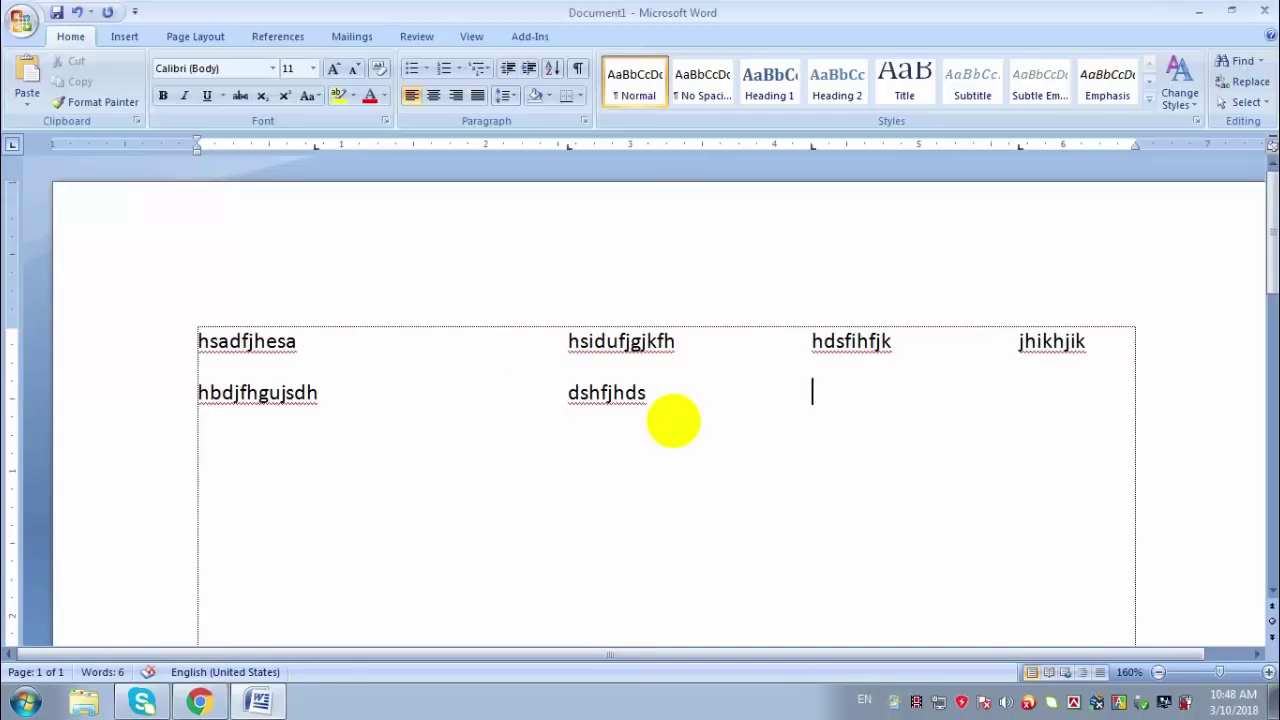
pyautogui.write('sjjdhfgdsjk')
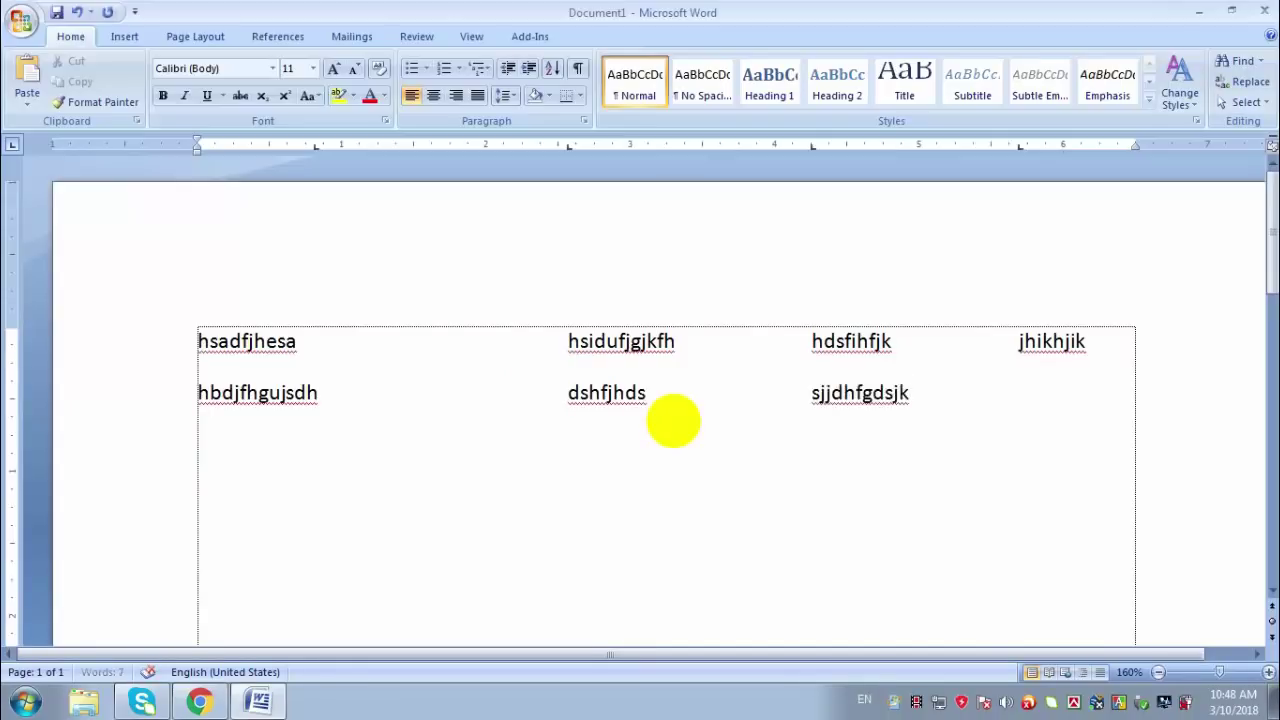
pyautogui.press('Tab')
pyautogui.write('hdsfjhds')
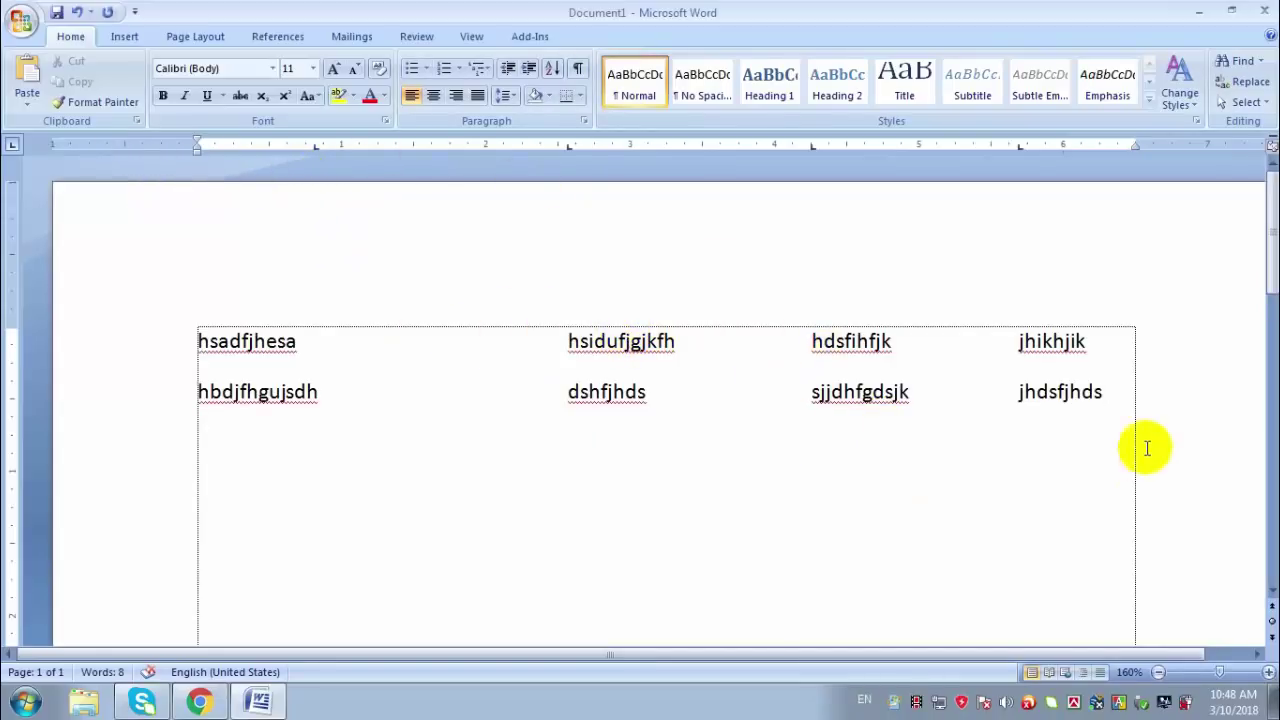
# Step: Delete both tabbed rows and drag the custom left tab stops off the ruler
pyautogui.moveTo(1104, 392); pyautogui.dragTo(177, 323)
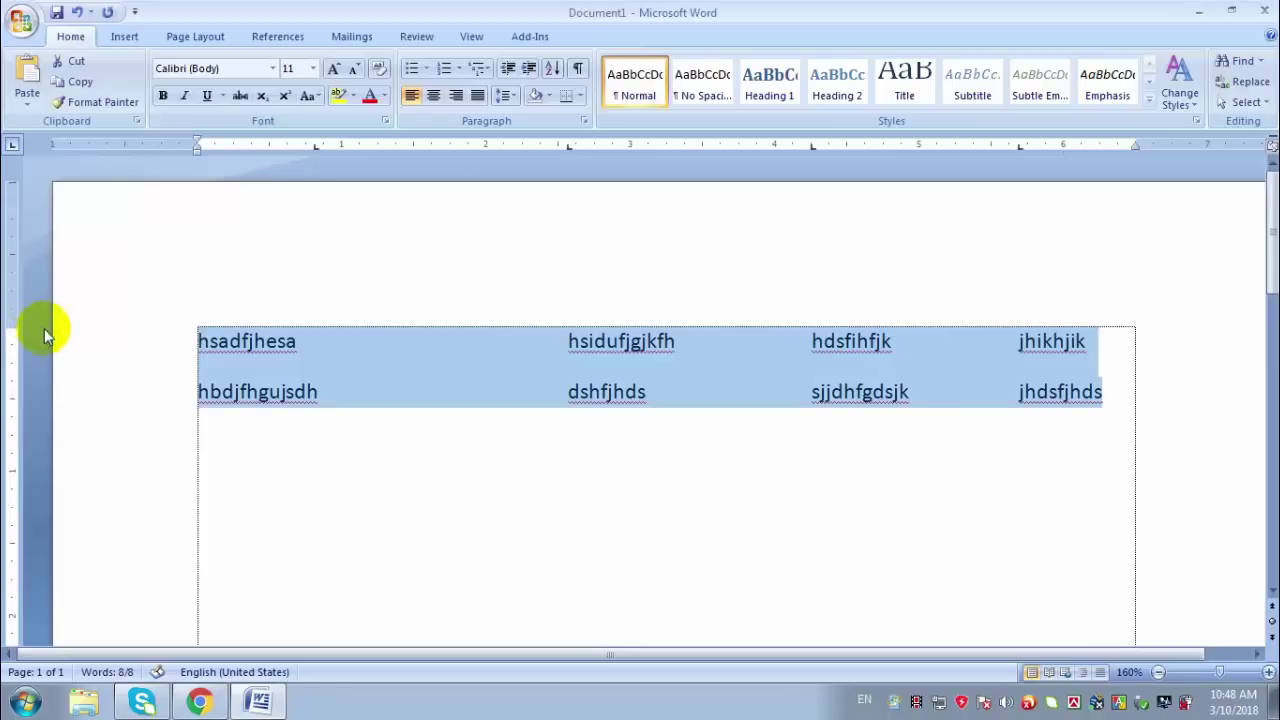
pyautogui.press('Delete')
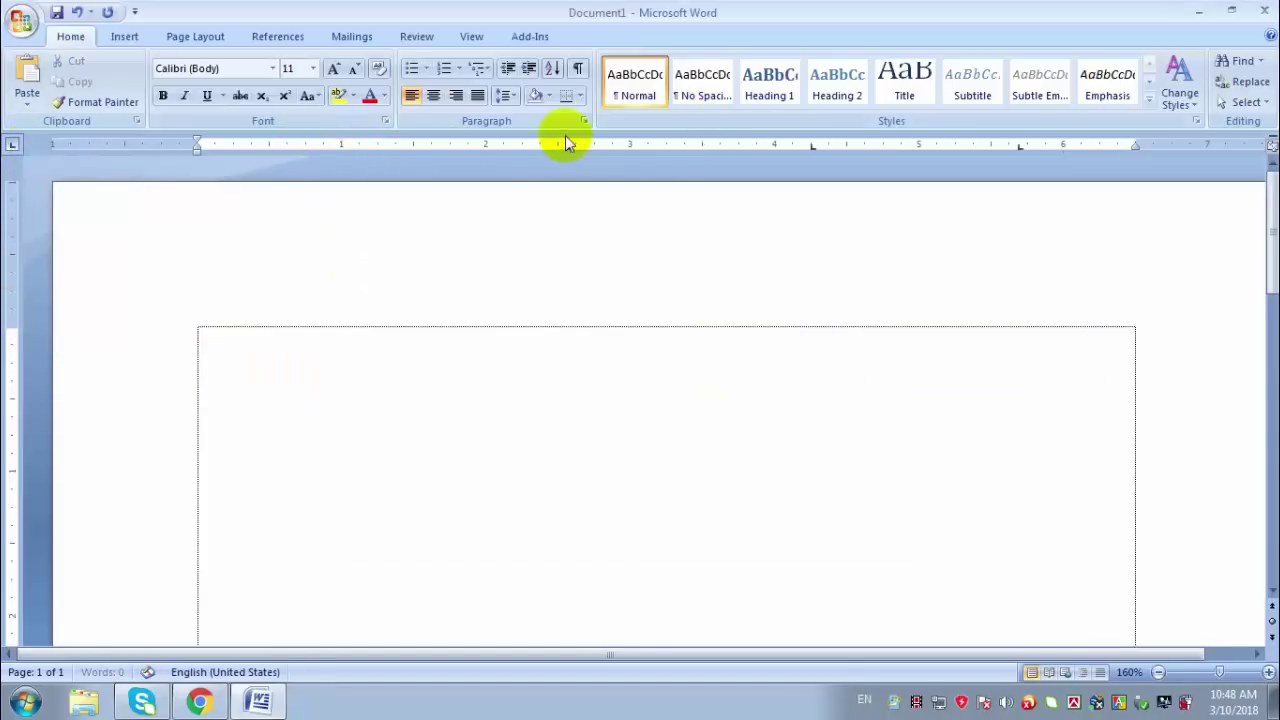
pyautogui.moveTo(567, 146); pyautogui.dragTo(575, 195)
pyautogui.moveTo(809, 146); pyautogui.dragTo(820, 290)
pyautogui.moveTo(1019, 147); pyautogui.dragTo(1005, 271)
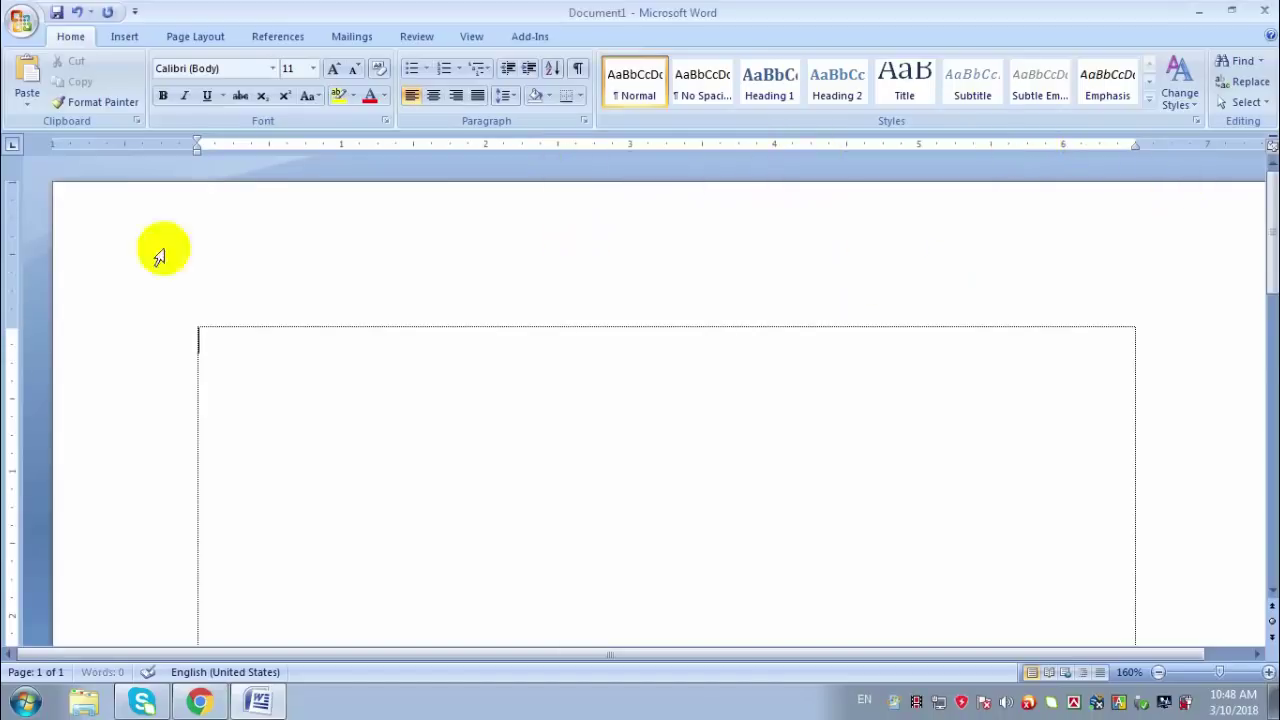
# Step: Add center tab stops at about 0.5", 2.5", 4.5" and 5.75" on the ruler
pyautogui.click(13, 148)
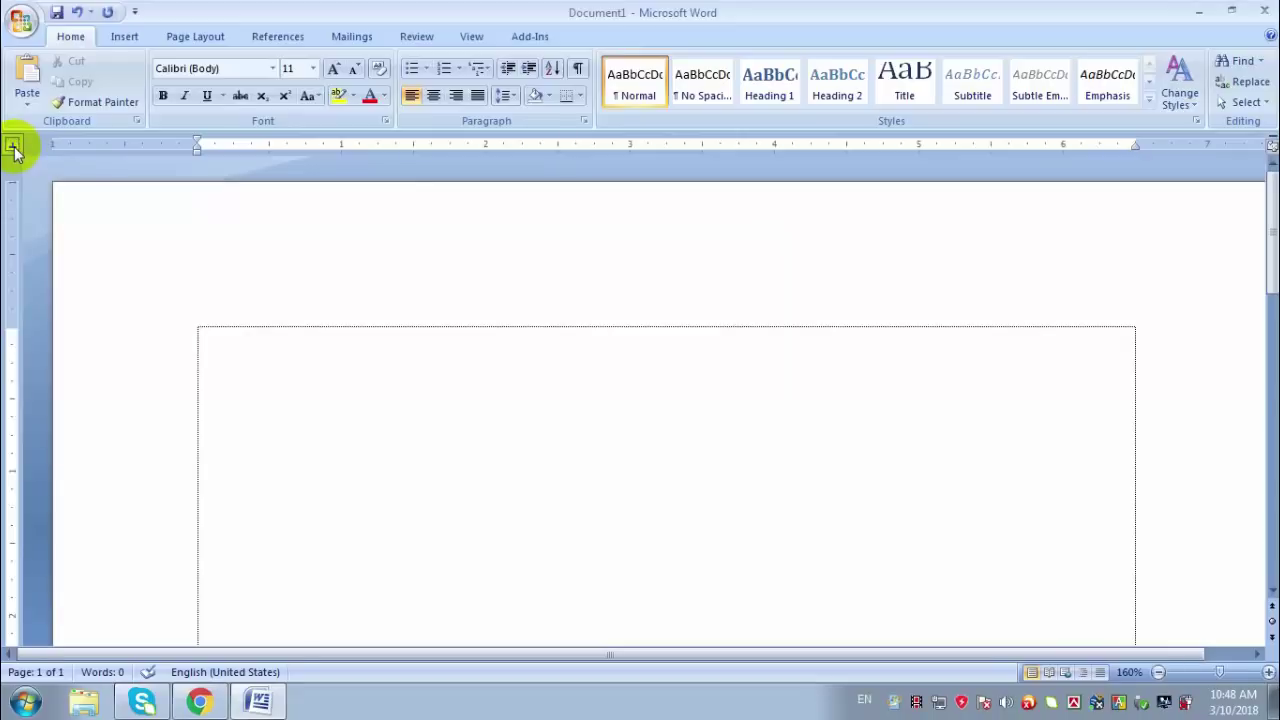
pyautogui.click(13, 148)
pyautogui.click(13, 148)
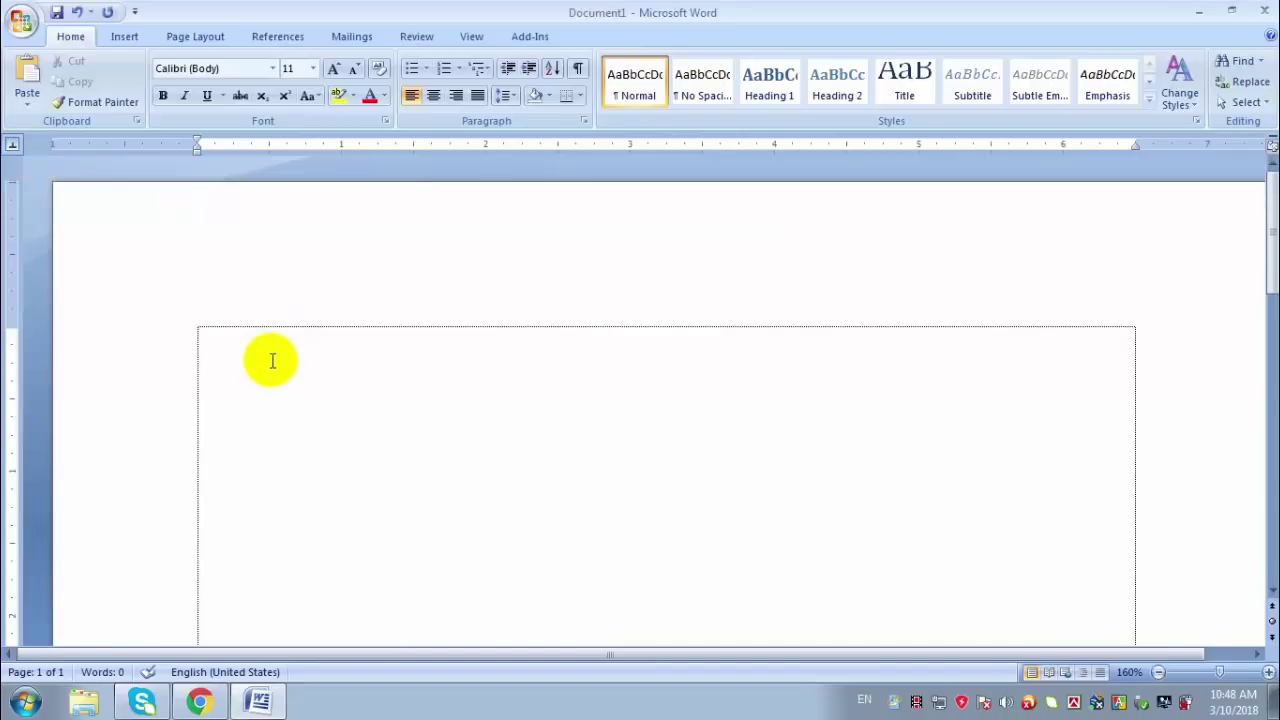
pyautogui.click(278, 146)
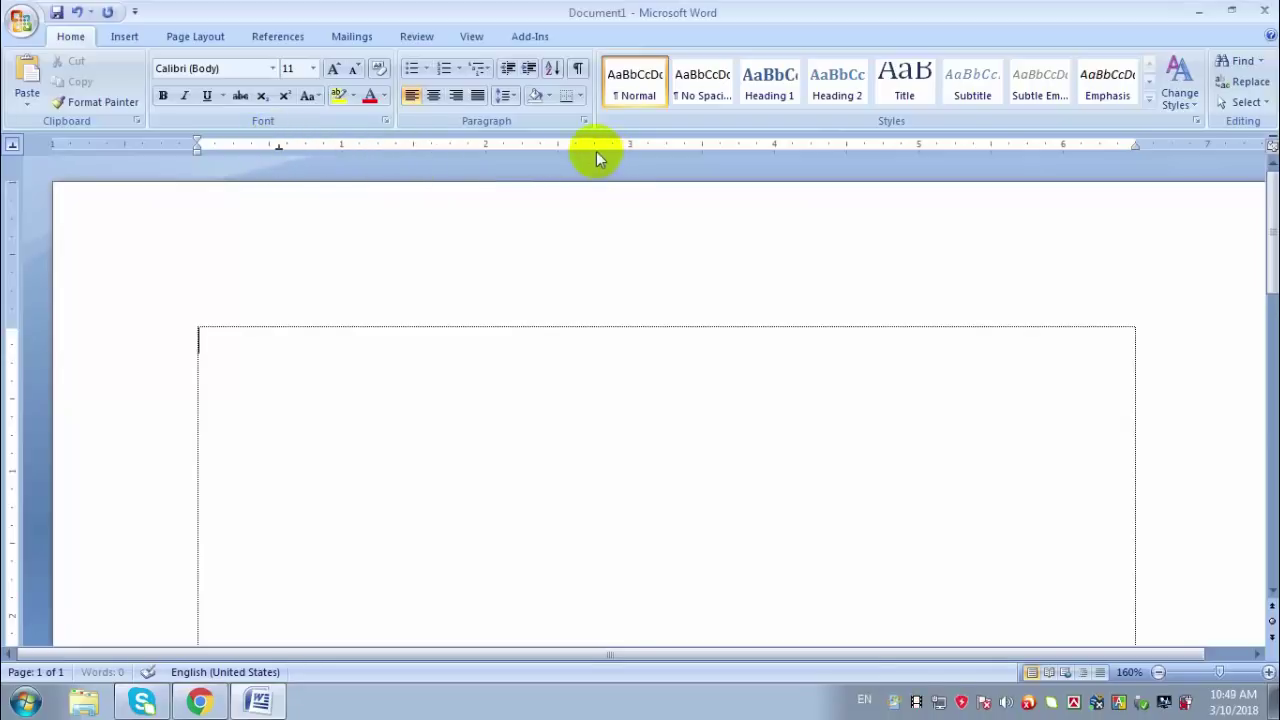
pyautogui.click(538, 146)
pyautogui.click(829, 145)
pyautogui.click(1006, 146)
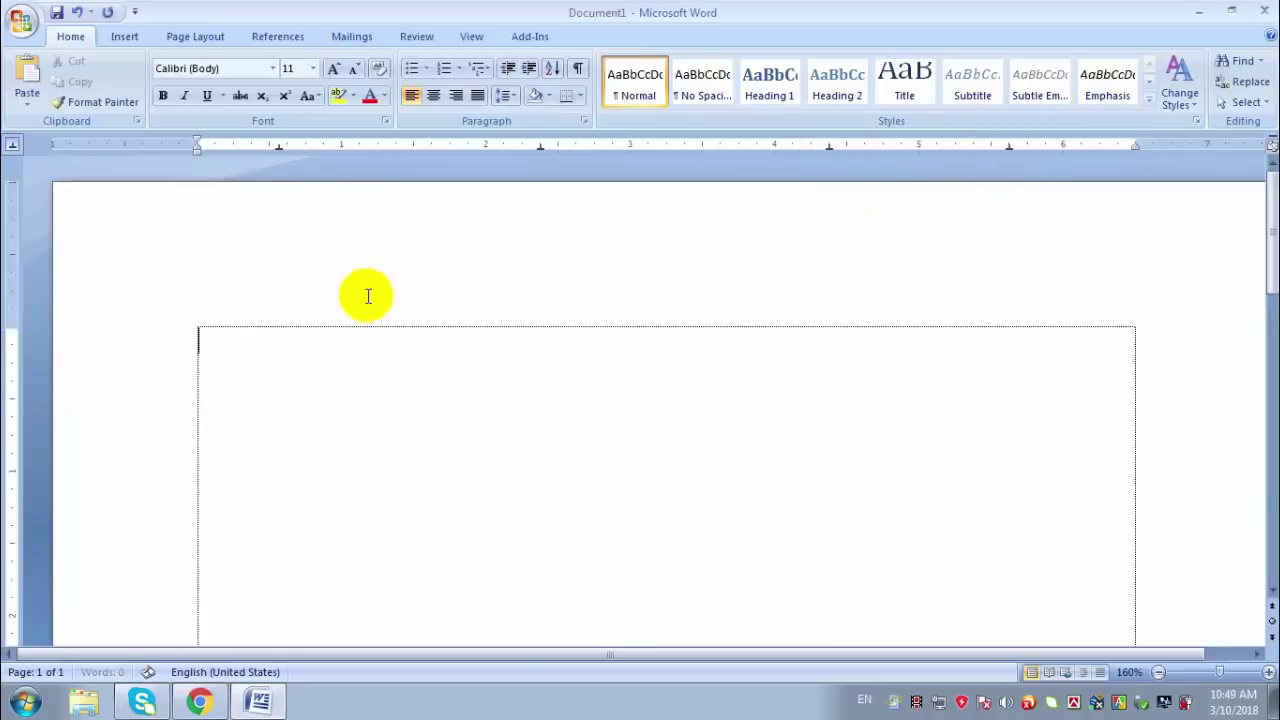
# Step: Type the first centred row: defgdfgd, gdhyfghgfh, ghyg, fdsgdfsg under the four tab stops
pyautogui.press('Tab')
pyautogui.write('defgdfgd')
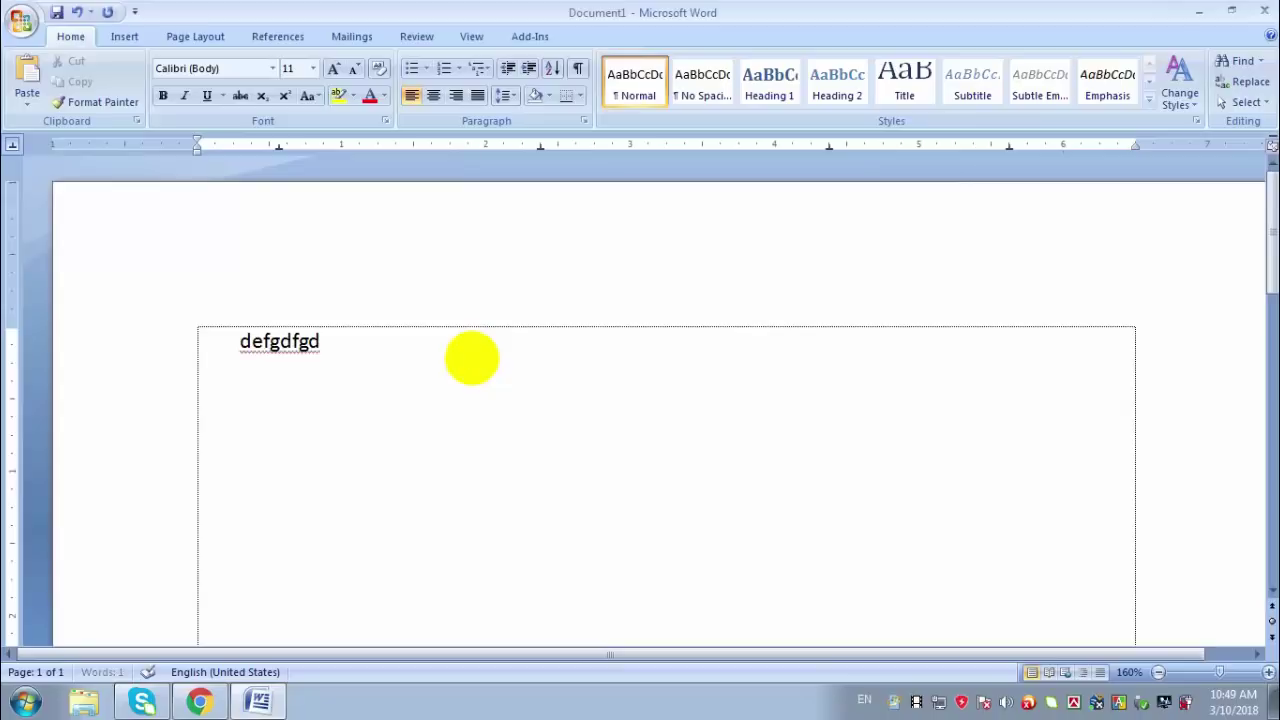
pyautogui.press('Tab')
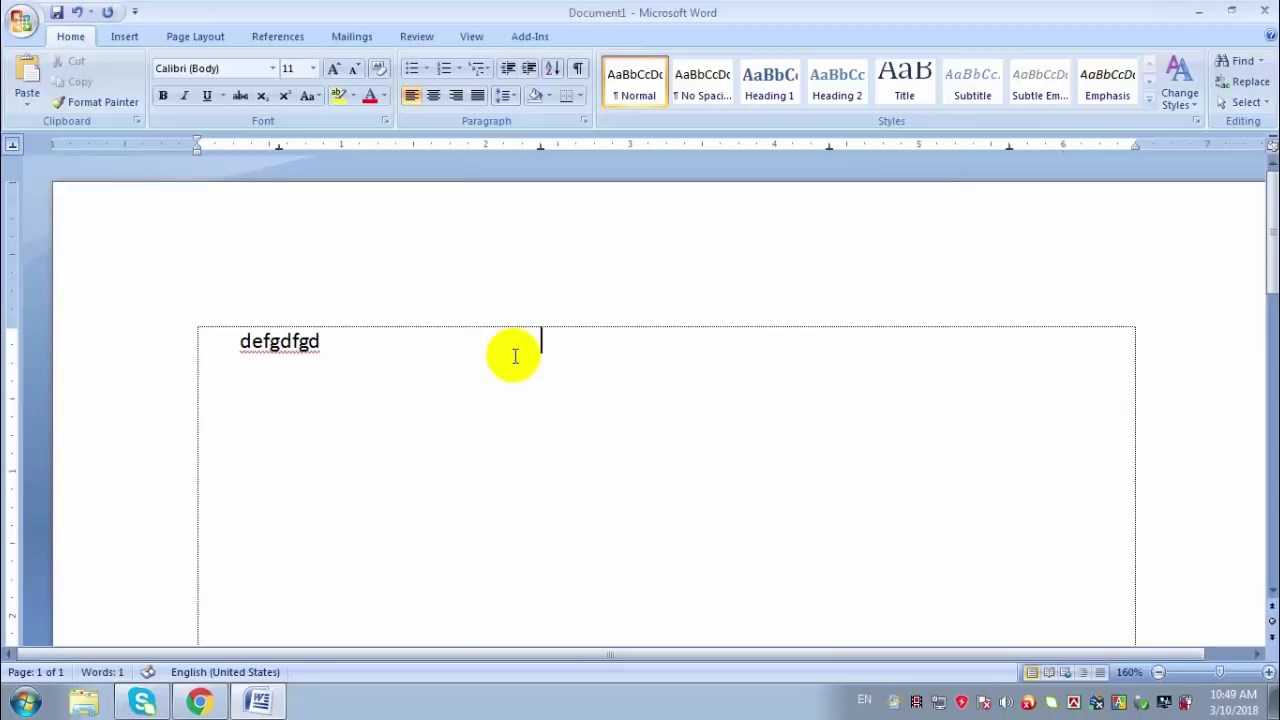
pyautogui.write('gdhyfghgfh\t')
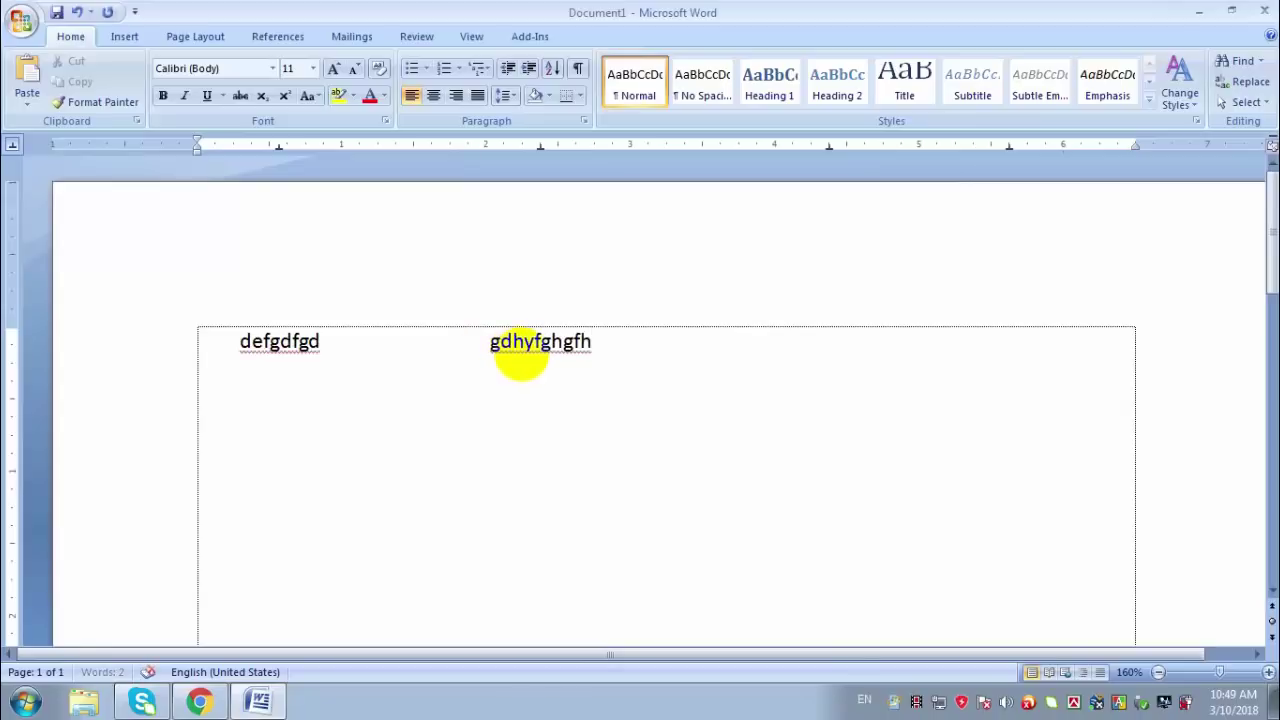
pyautogui.write('ghyg')
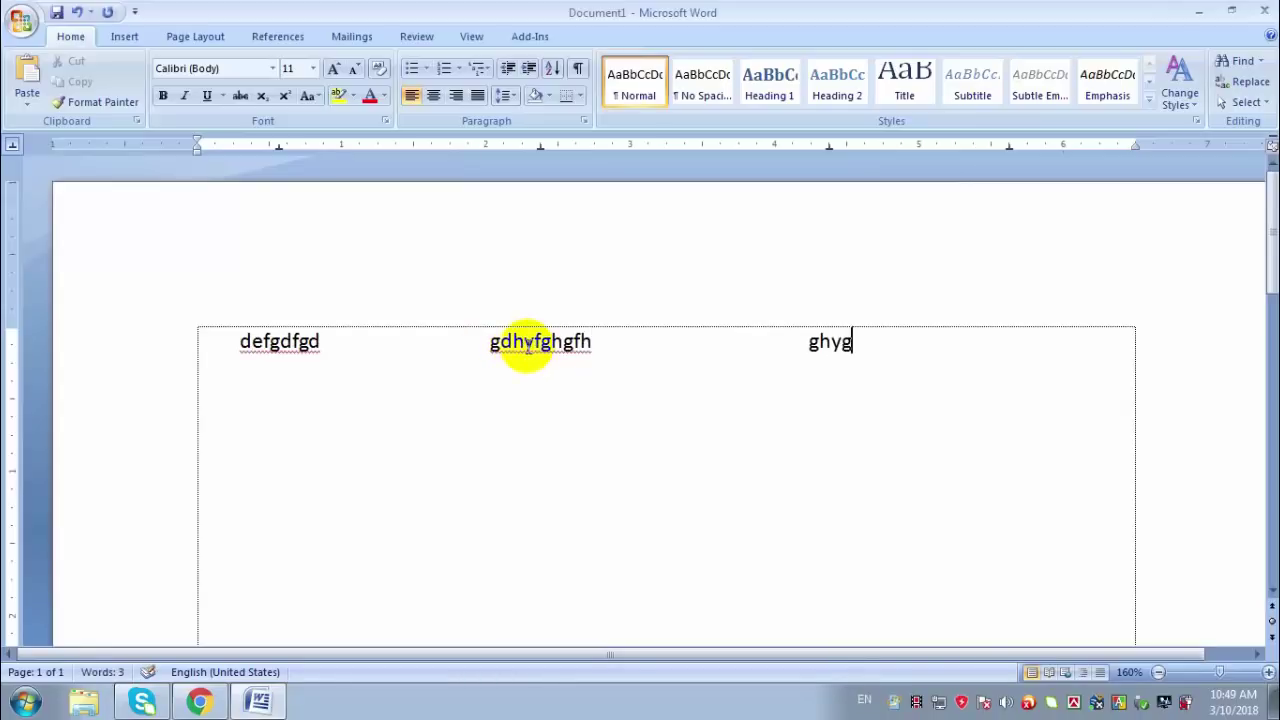
pyautogui.press('Tab')
pyautogui.write('fdsgdfsg')
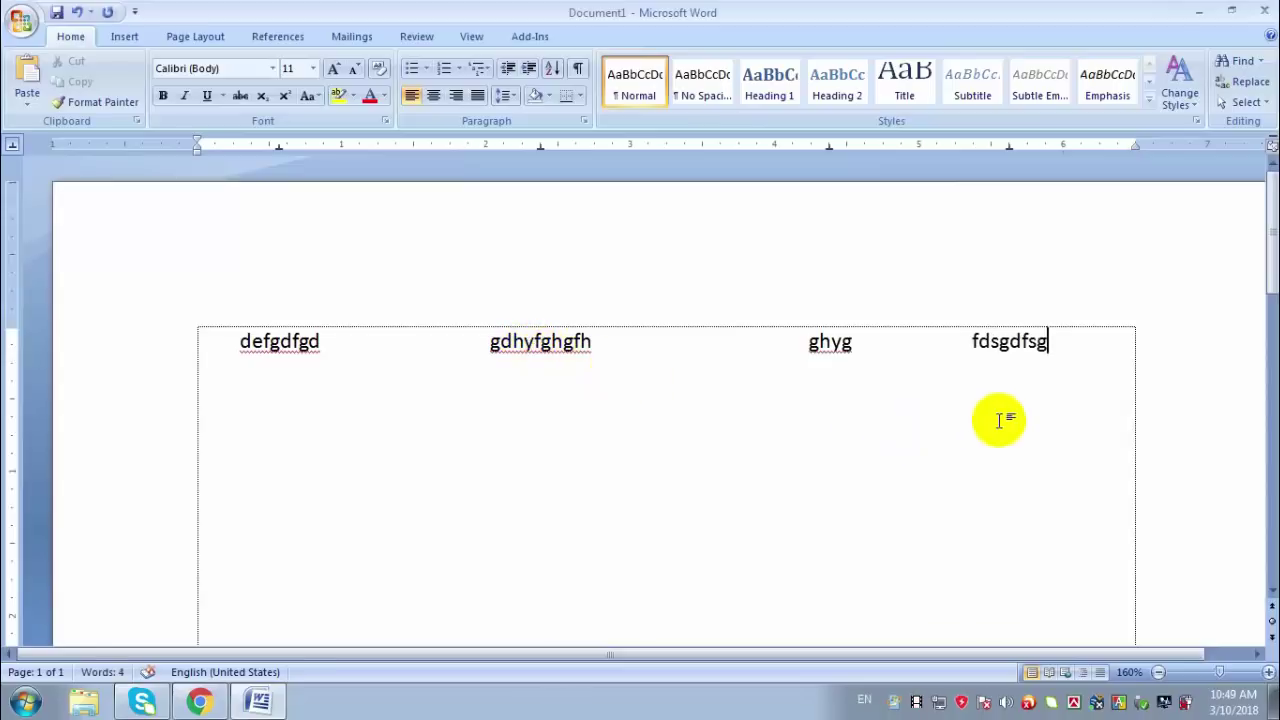
# Step: Type the second centred row: hyhghg, hghghjgh, hghghjg, jhjhjhj, then start a new line
pyautogui.press('Return')
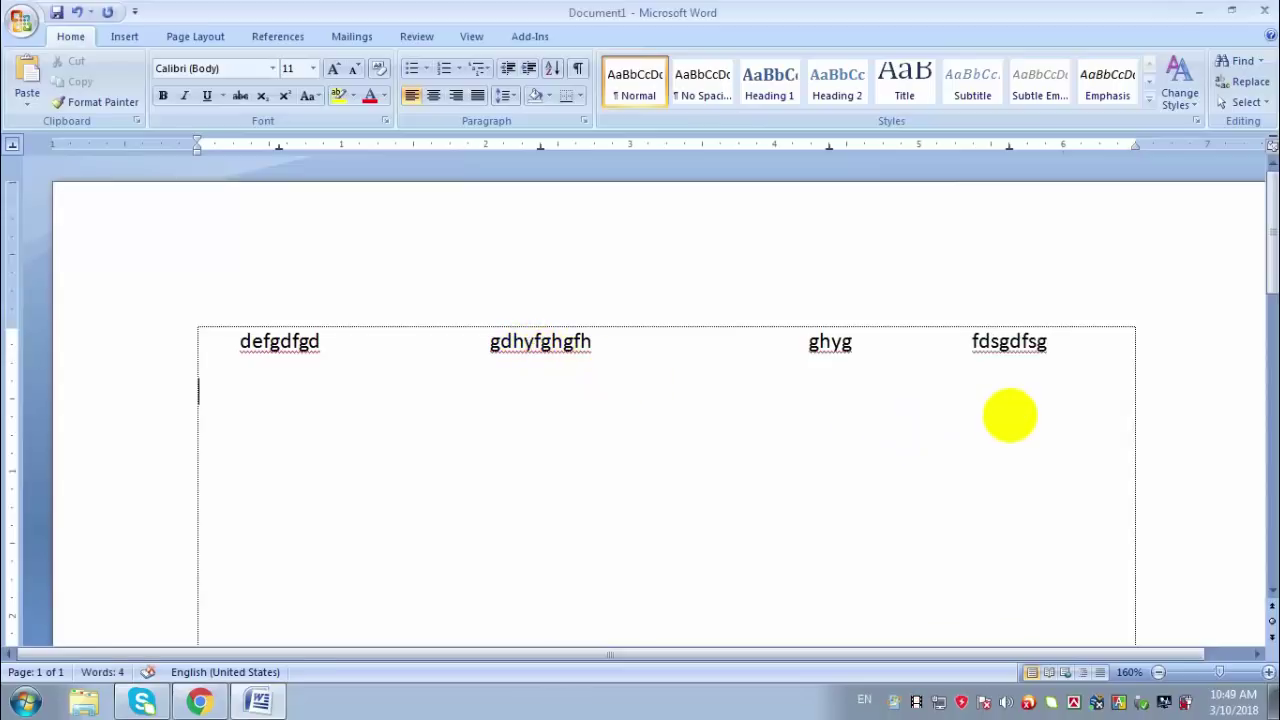
pyautogui.press('Tab')
pyautogui.write('hyhghg')
pyautogui.press('Tab')
pyautogui.write('h')
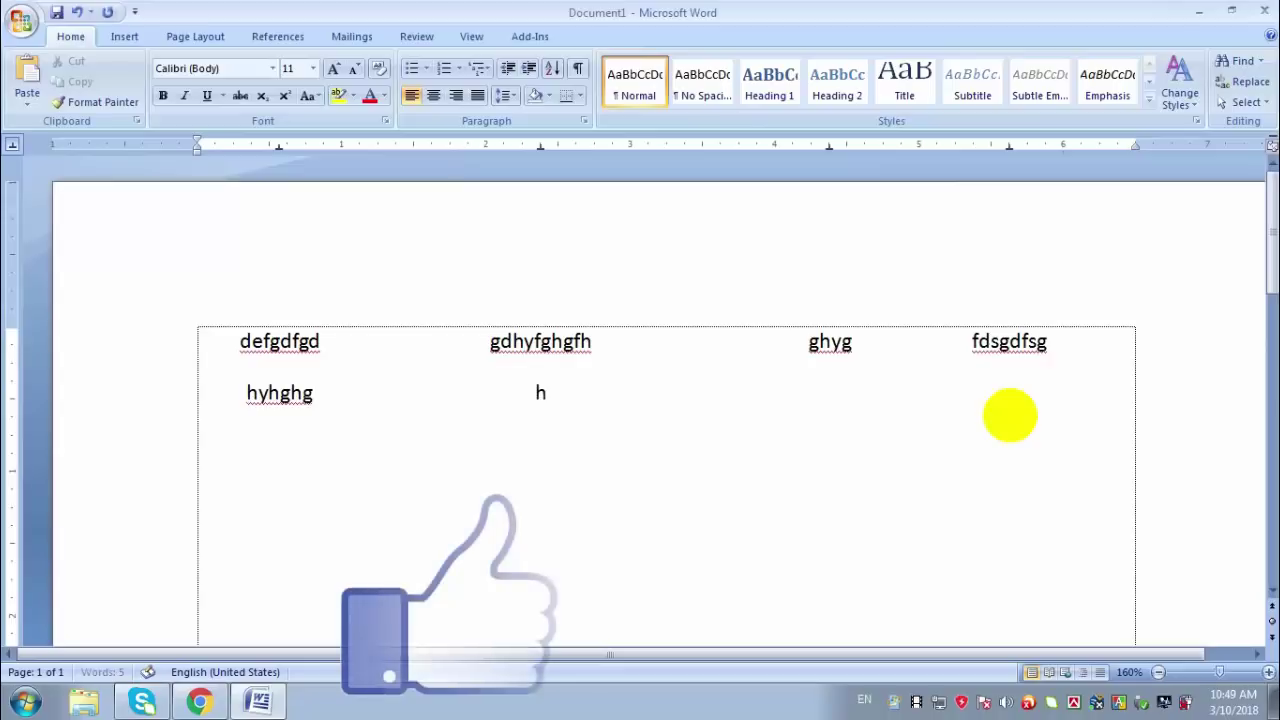
pyautogui.write('ghghjgh')
pyautogui.press('Tab')
pyautogui.write('hghghjg')
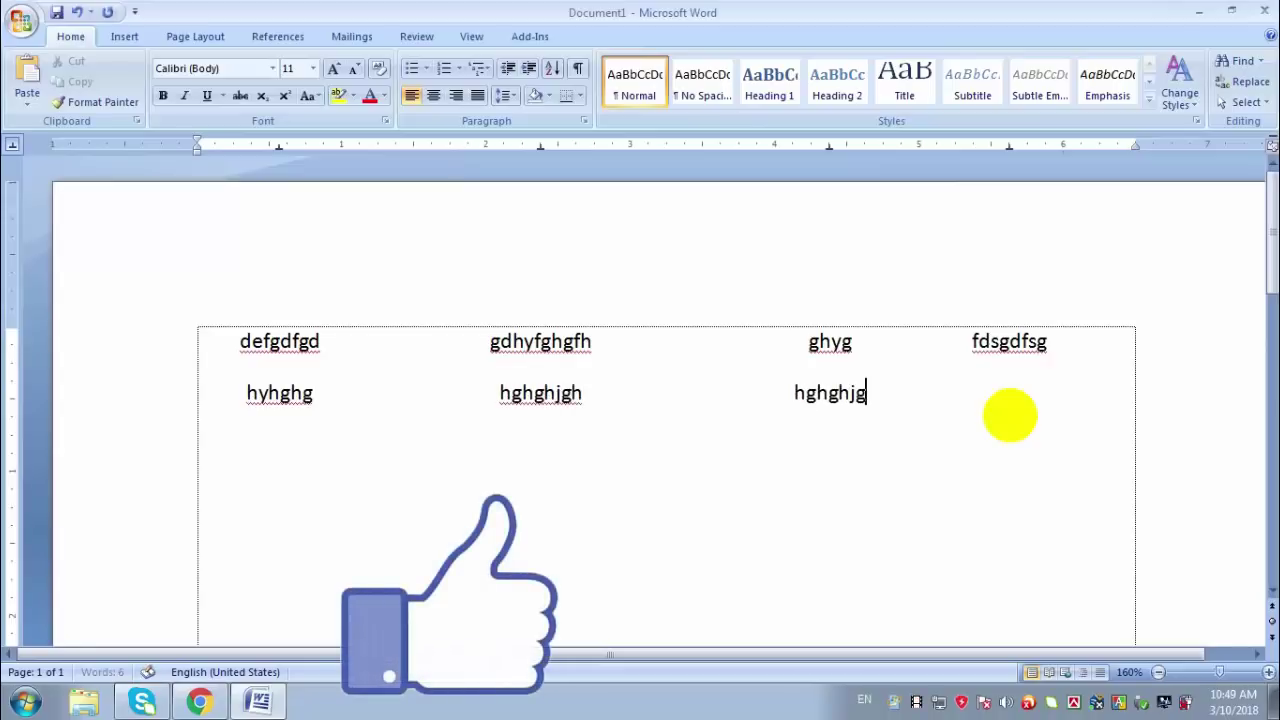
pyautogui.press('Tab')
pyautogui.write('jhjhjhj')
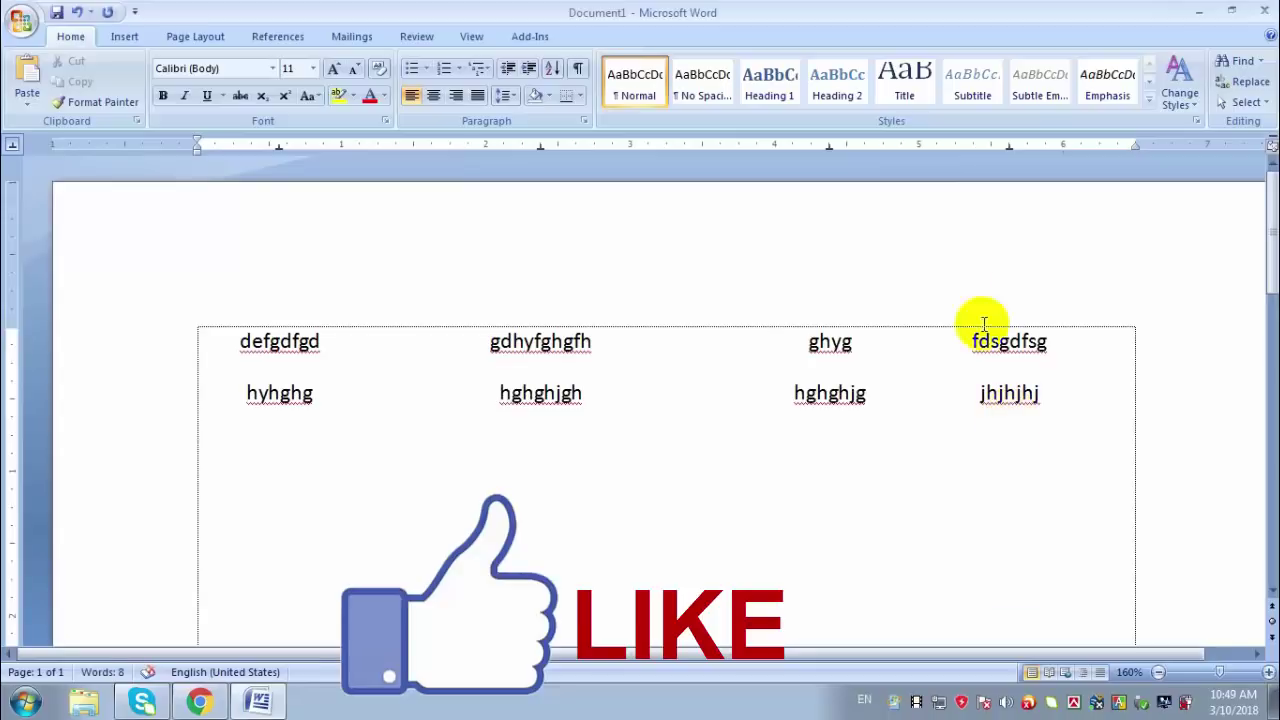
pyautogui.press('Return')
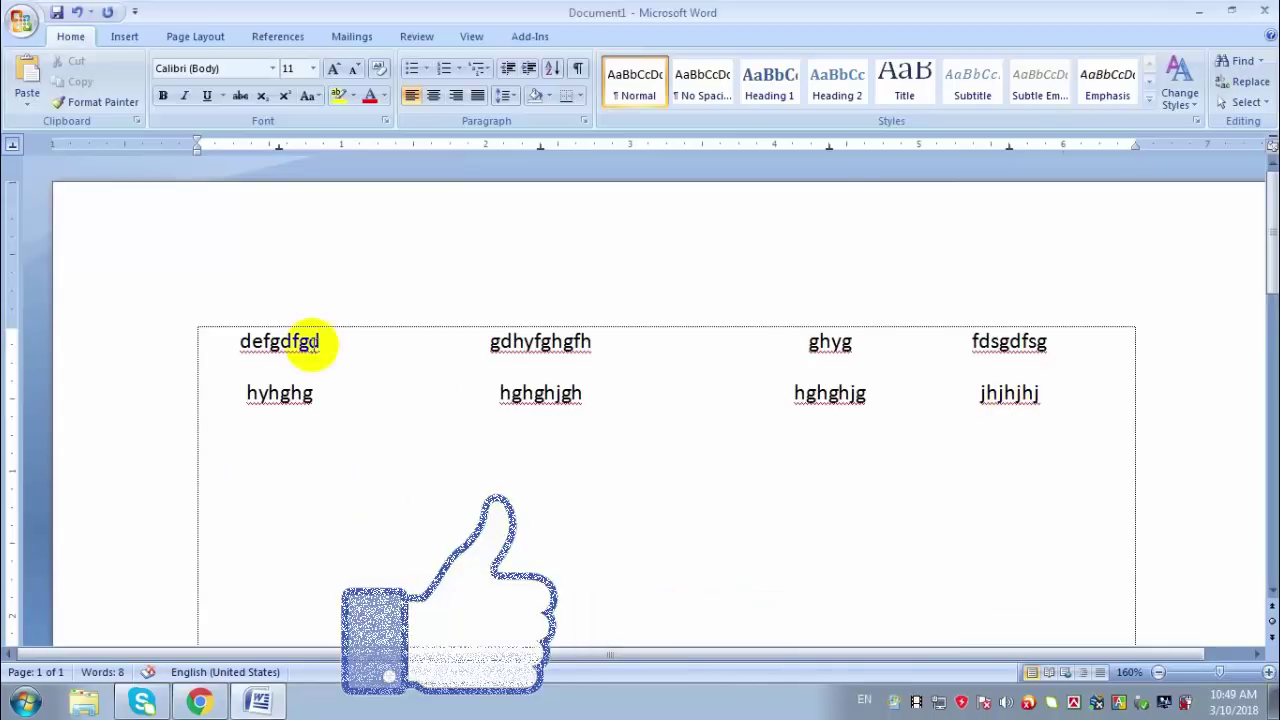
# Step: Clear the 0.5", 2.5" and 4.5" tab stops from the third line, then type and undo a test line
pyautogui.scroll(-1, 569, 509)
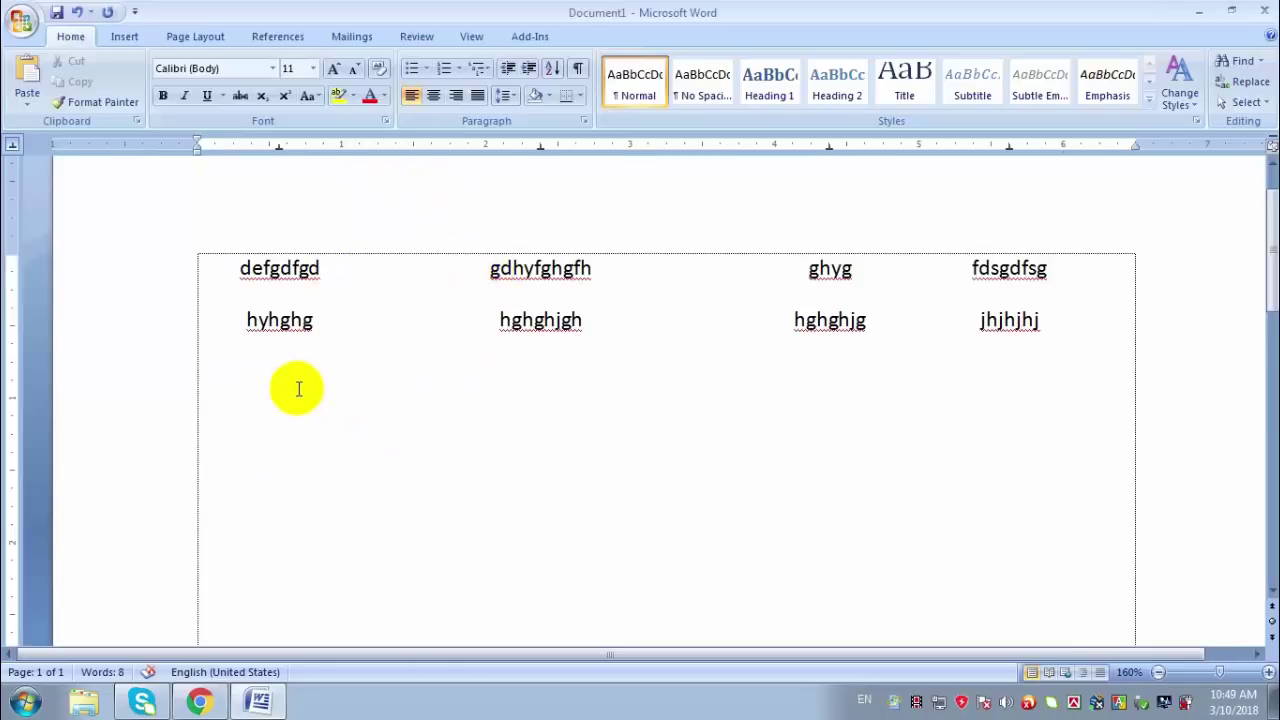
pyautogui.moveTo(284, 149); pyautogui.dragTo(289, 172)
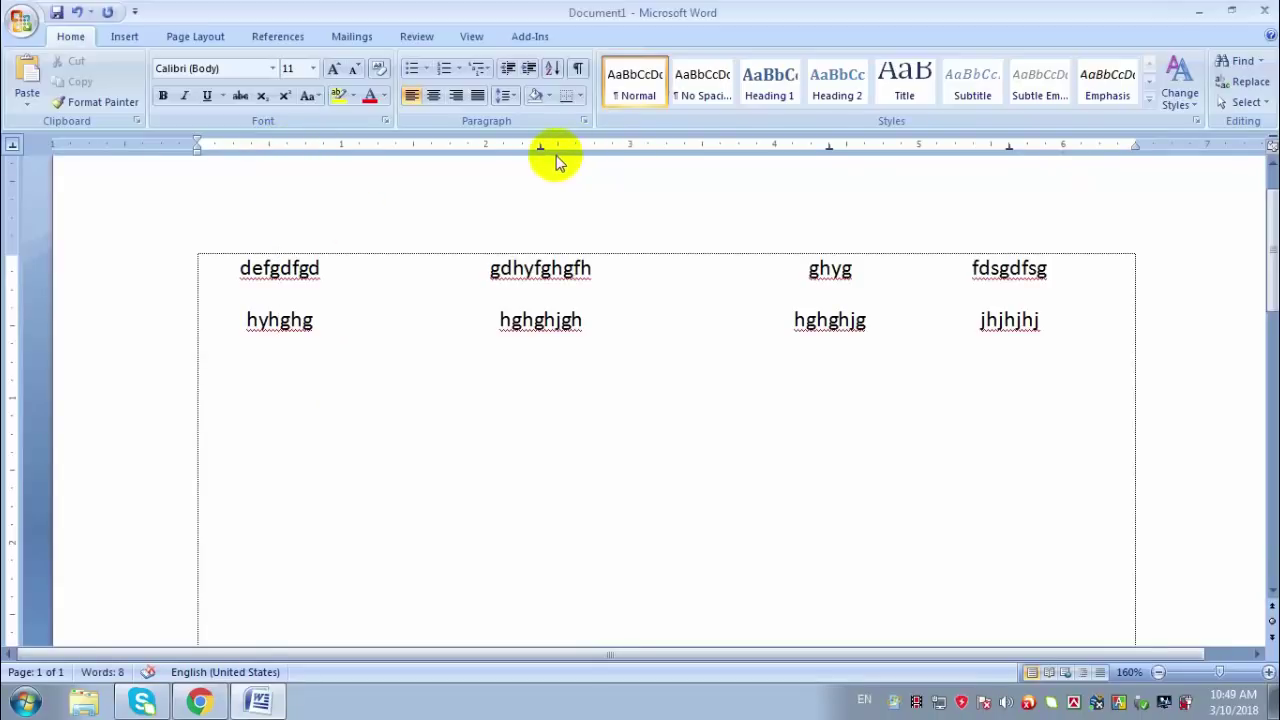
pyautogui.moveTo(541, 148); pyautogui.dragTo(565, 215)
pyautogui.moveTo(829, 148); pyautogui.dragTo(986, 251)
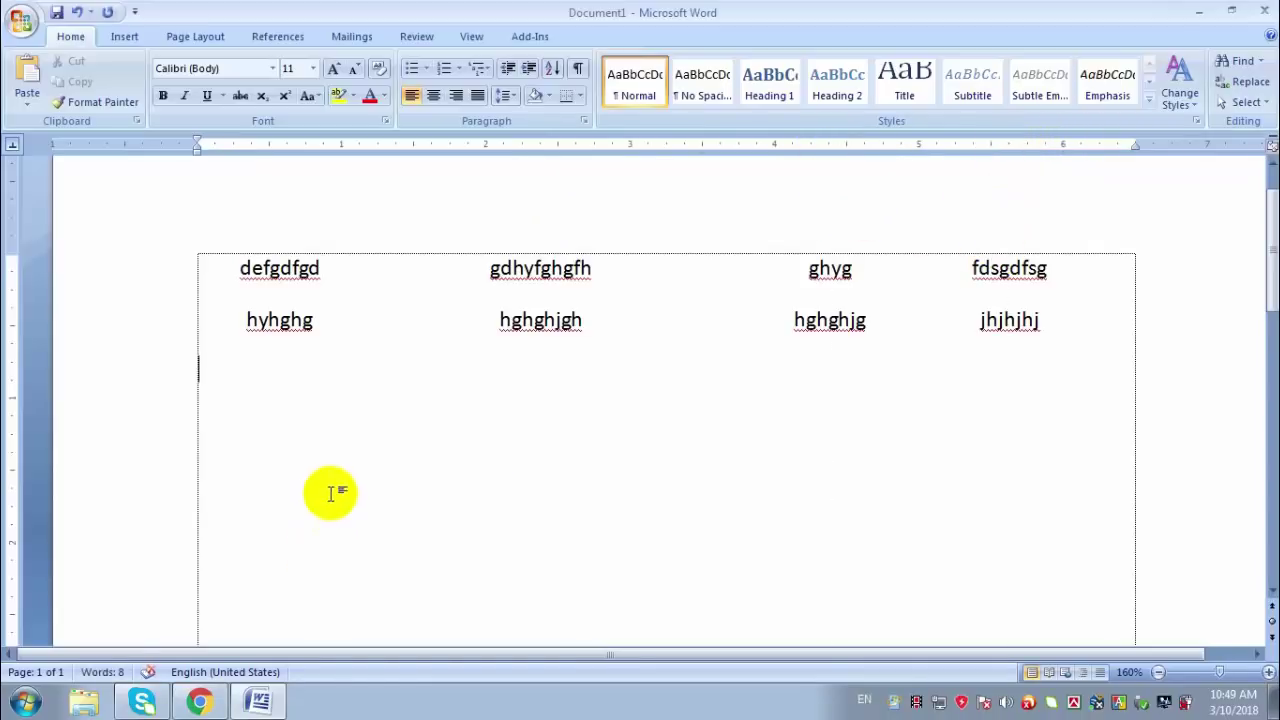
pyautogui.write('fdgjkfdm p[fdkgikpodfm odfigpo')
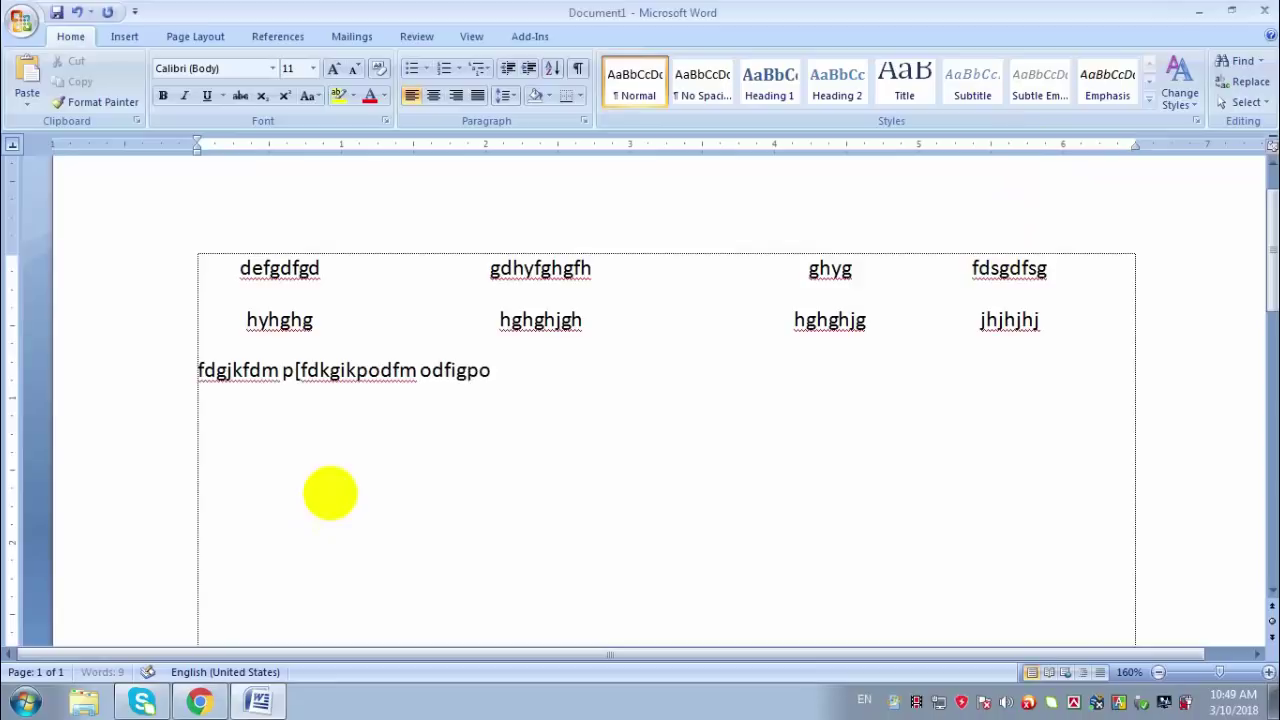
pyautogui.write('df mopikoio   ')
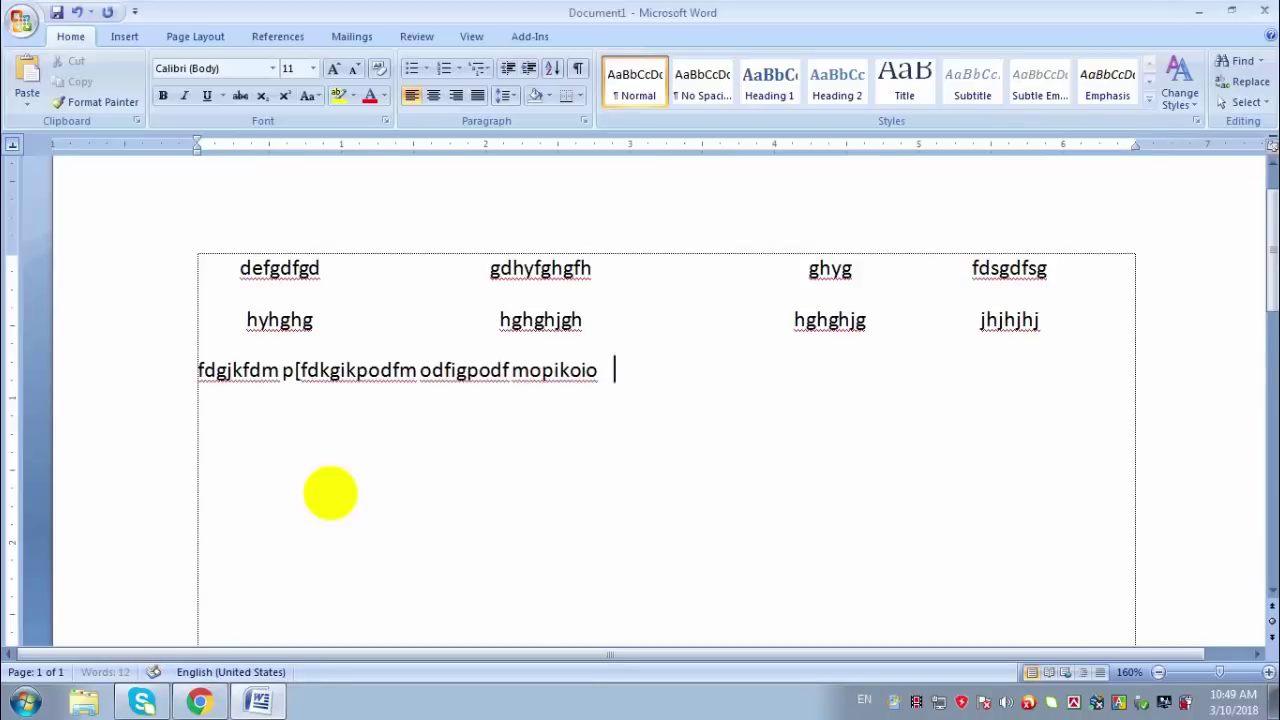
pyautogui.write('fdkgifdjijgiokpdfjopgfdjop okldf')
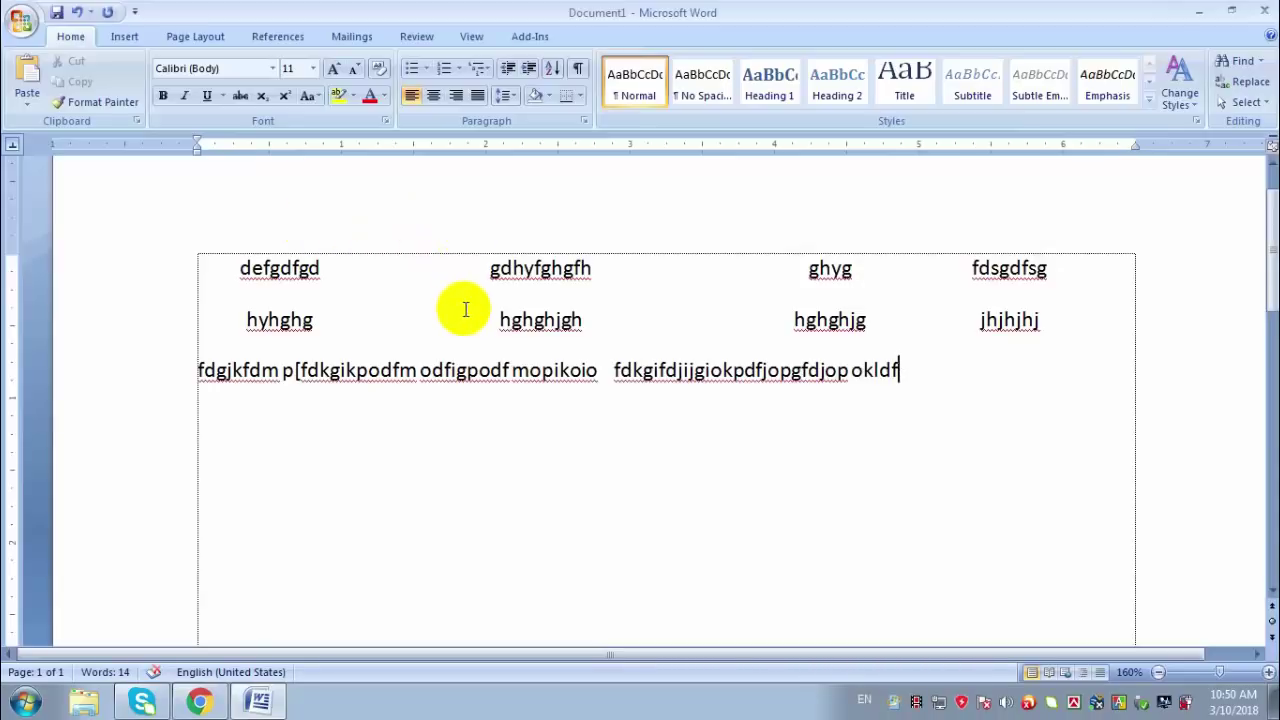
pyautogui.hotkey('ctrl', 'z')
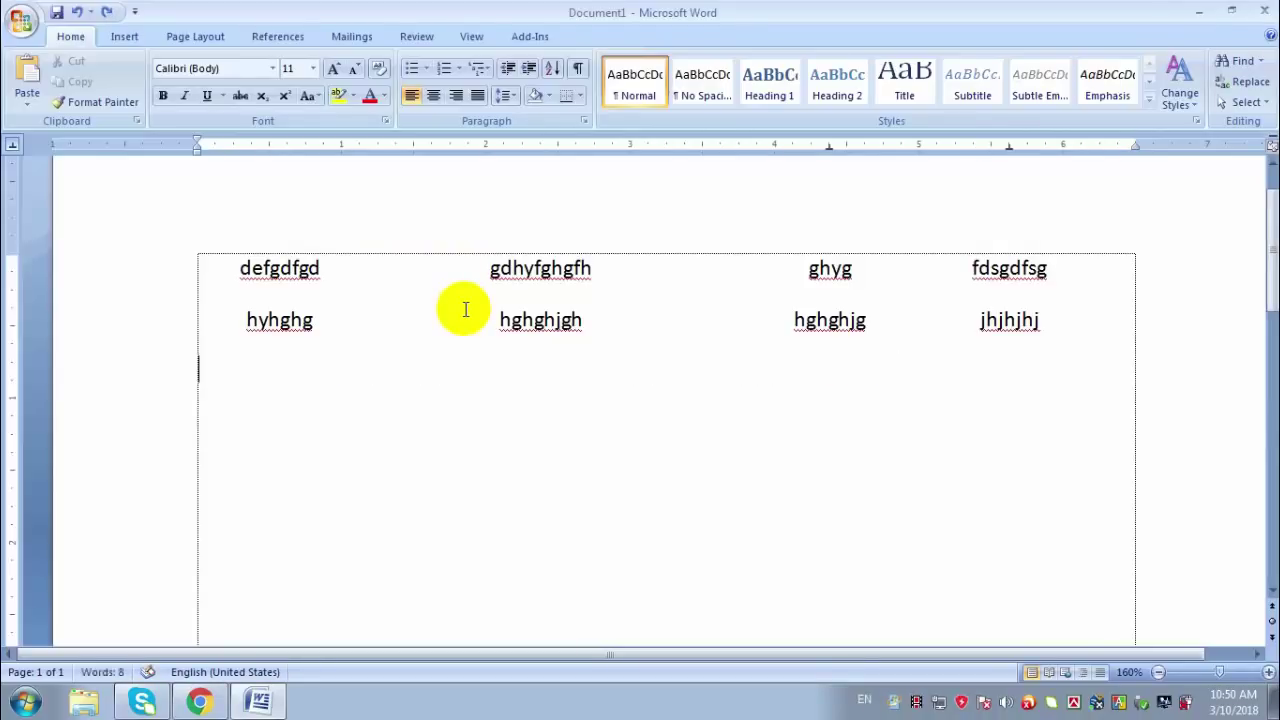
# Step: Undo past the tabbed rows until the original two paragraphs of sample text return
pyautogui.hotkey('ctrl', 'z')
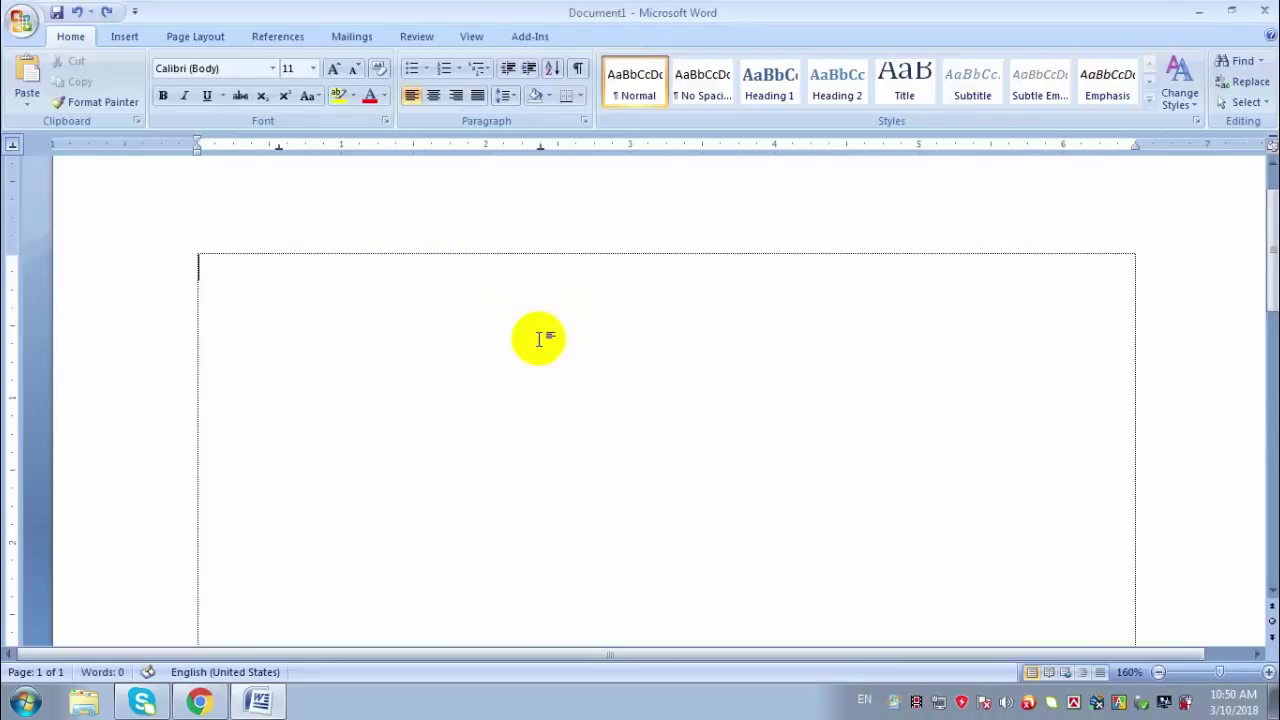
pyautogui.hotkey('ctrl', 'z')
pyautogui.hotkey('ctrl', 'y')
pyautogui.hotkey('ctrl', 'z')
pyautogui.hotkey('ctrl', 'y')
pyautogui.hotkey('ctrl', 'y')
pyautogui.hotkey('ctrl', 'z')
pyautogui.hotkey('ctrl', 'z')
pyautogui.hotkey('ctrl', 'z')
pyautogui.hotkey('ctrl', 'z')
pyautogui.hotkey('ctrl', 'z')
pyautogui.hotkey('ctrl', 'z')
pyautogui.hotkey('ctrl', 'z')
pyautogui.hotkey('ctrl', 'z')
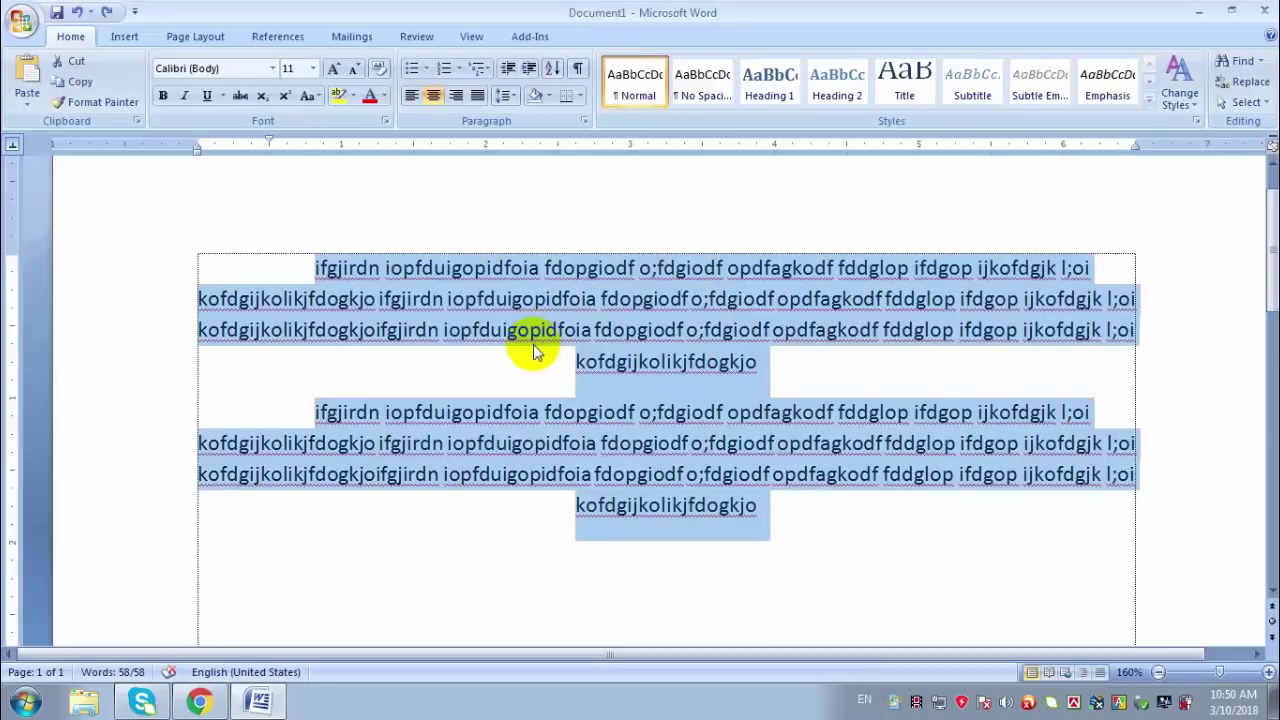
# Step: Left-align both paragraphs with Ctrl+L, remove their first-line indent, and reselect them
pyautogui.hotkey('ctrl', 'l')
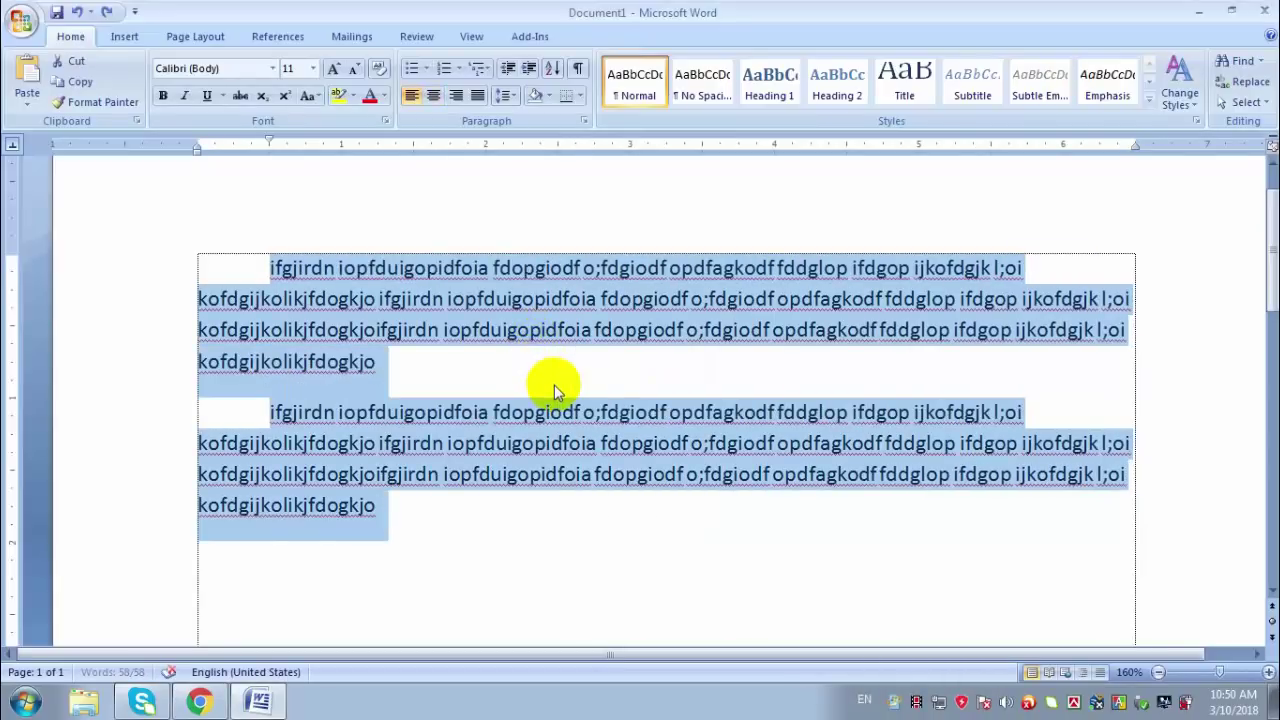
pyautogui.hotkey('ctrl', 'q')
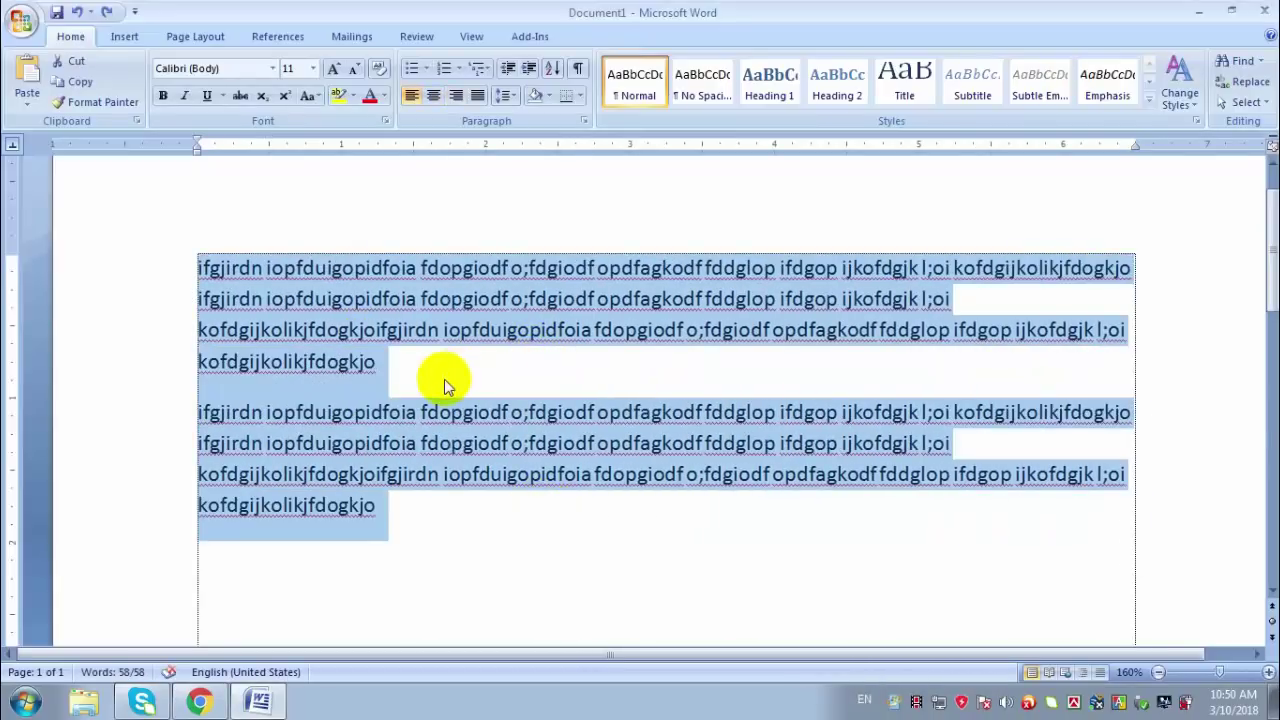
pyautogui.hotkey('ctrl', 'End')
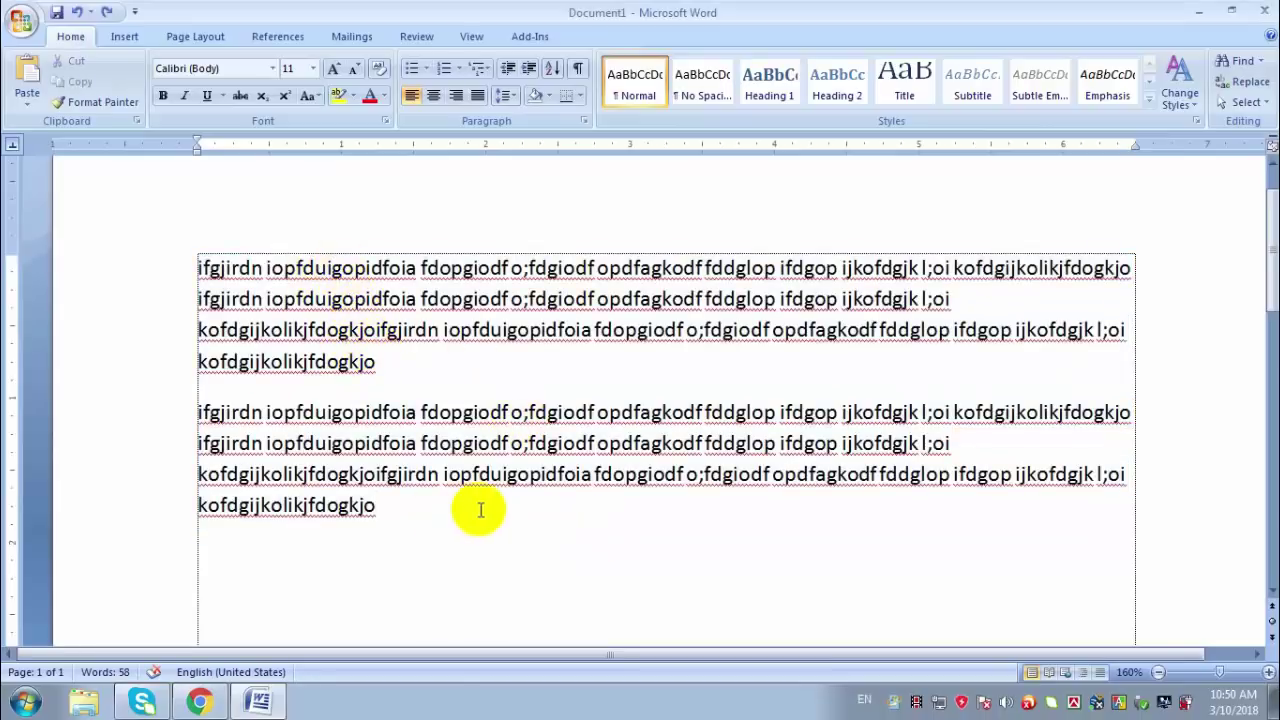
pyautogui.moveTo(478, 512); pyautogui.dragTo(195, 262)
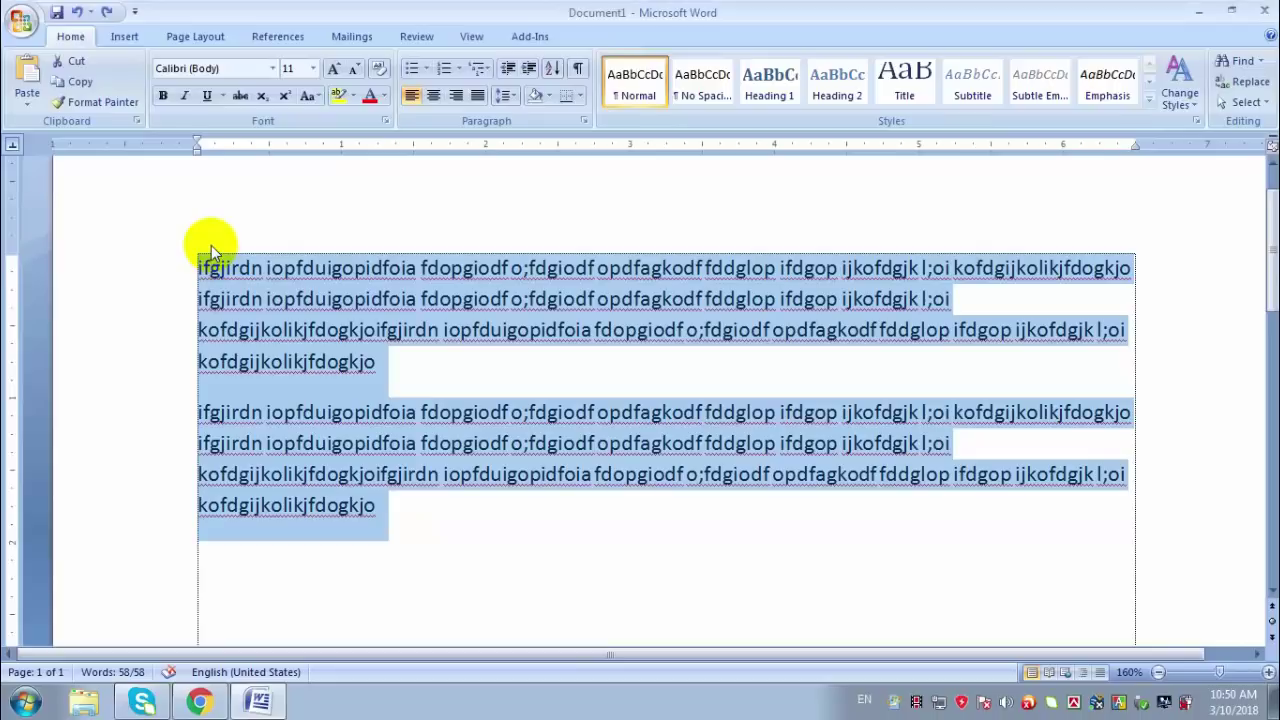
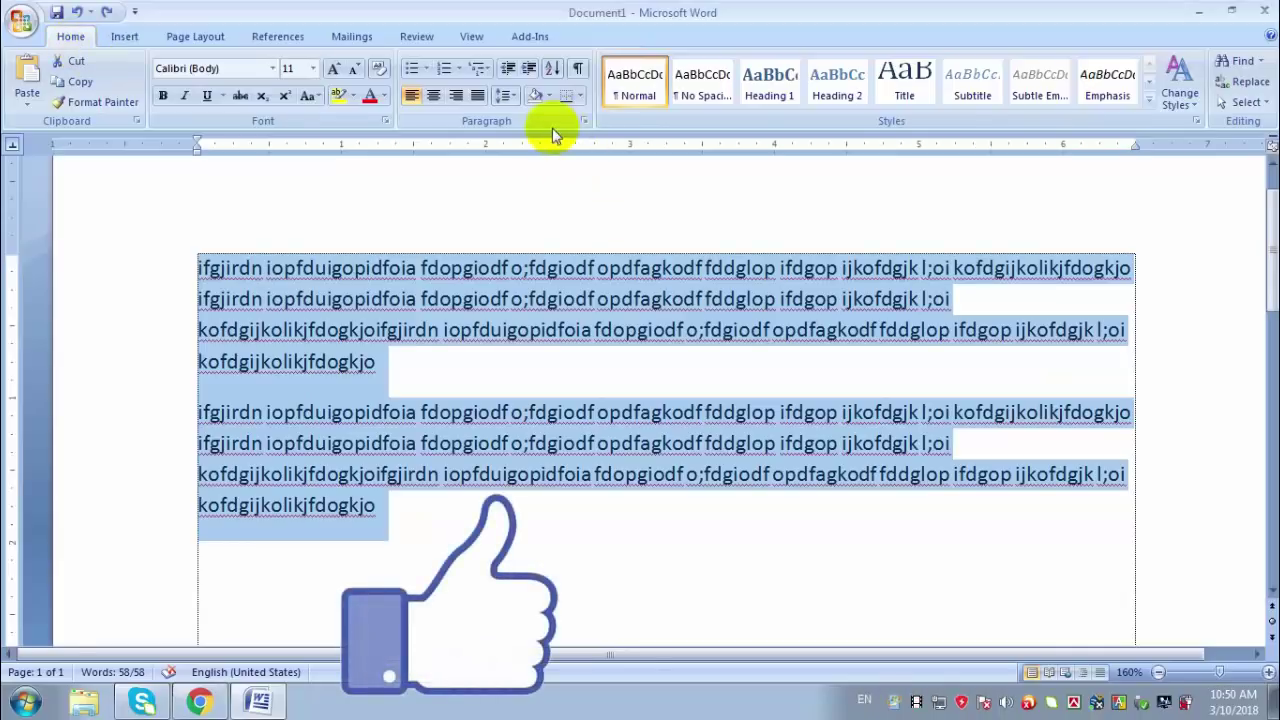
# Step: Set both paragraphs to 1.5 lines spacing in the Paragraph dialog's Line spacing list
pyautogui.click(581, 124)
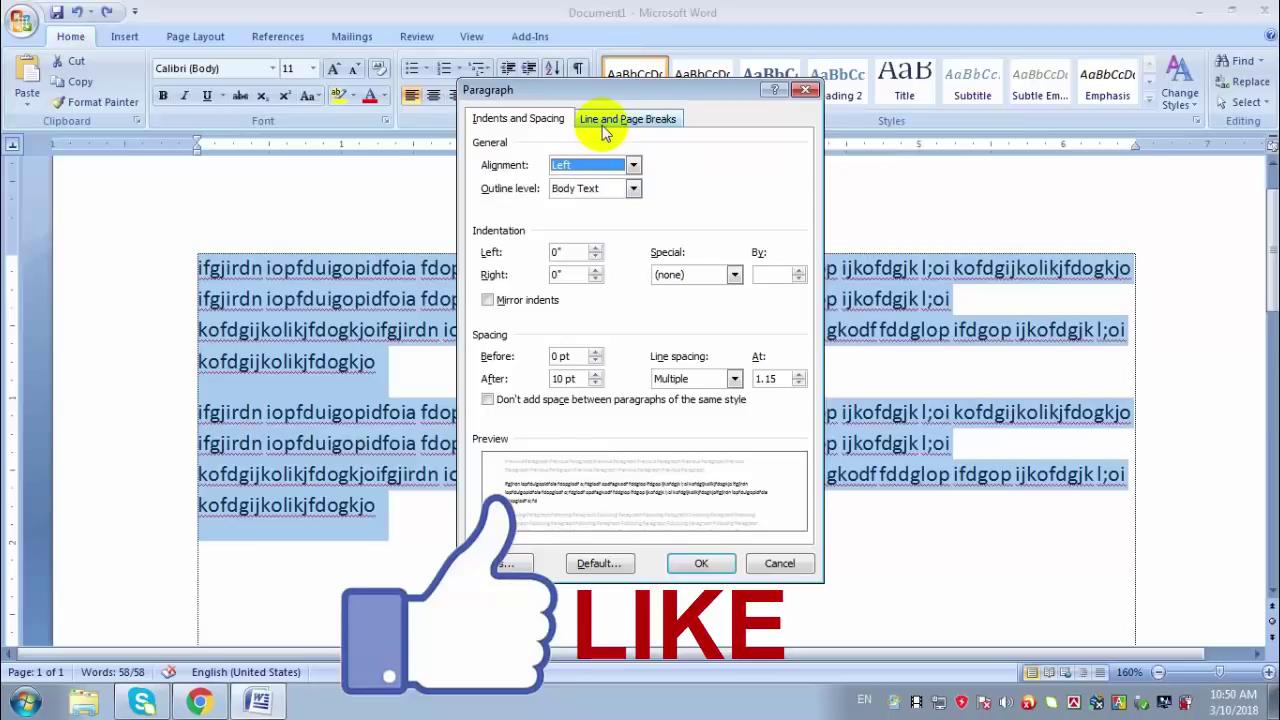
pyautogui.click(606, 126)
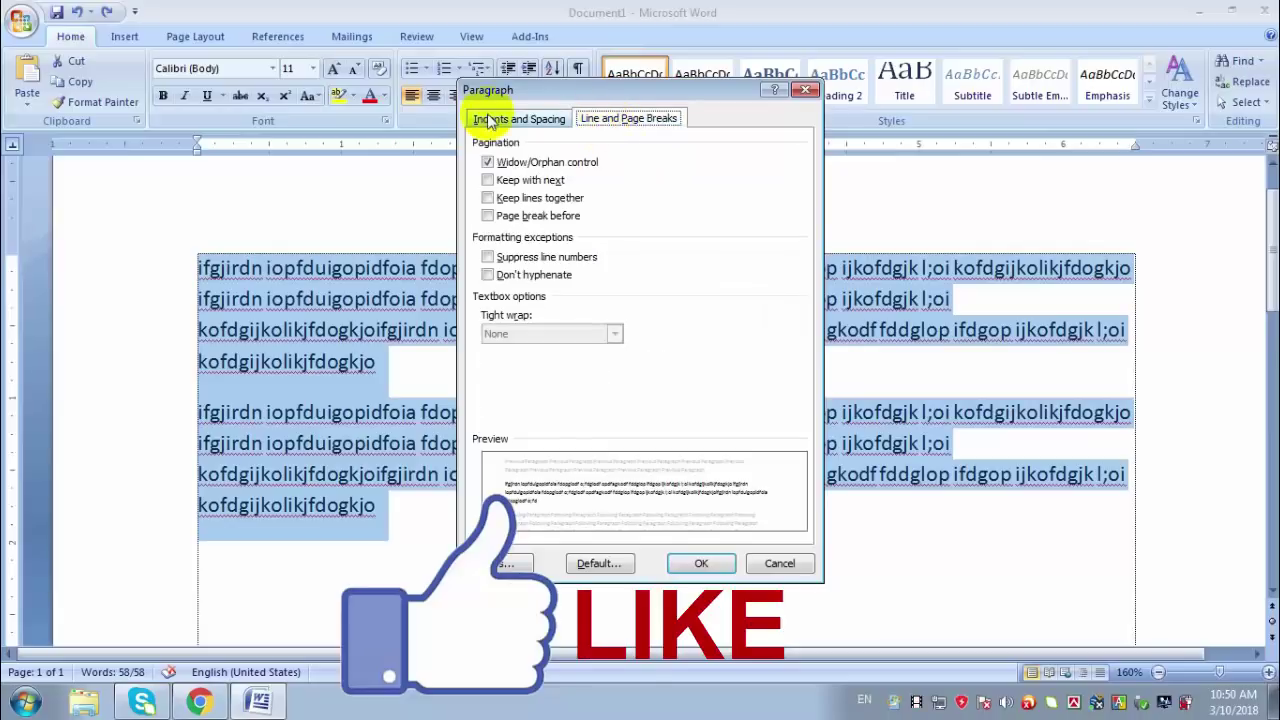
pyautogui.click(532, 121)
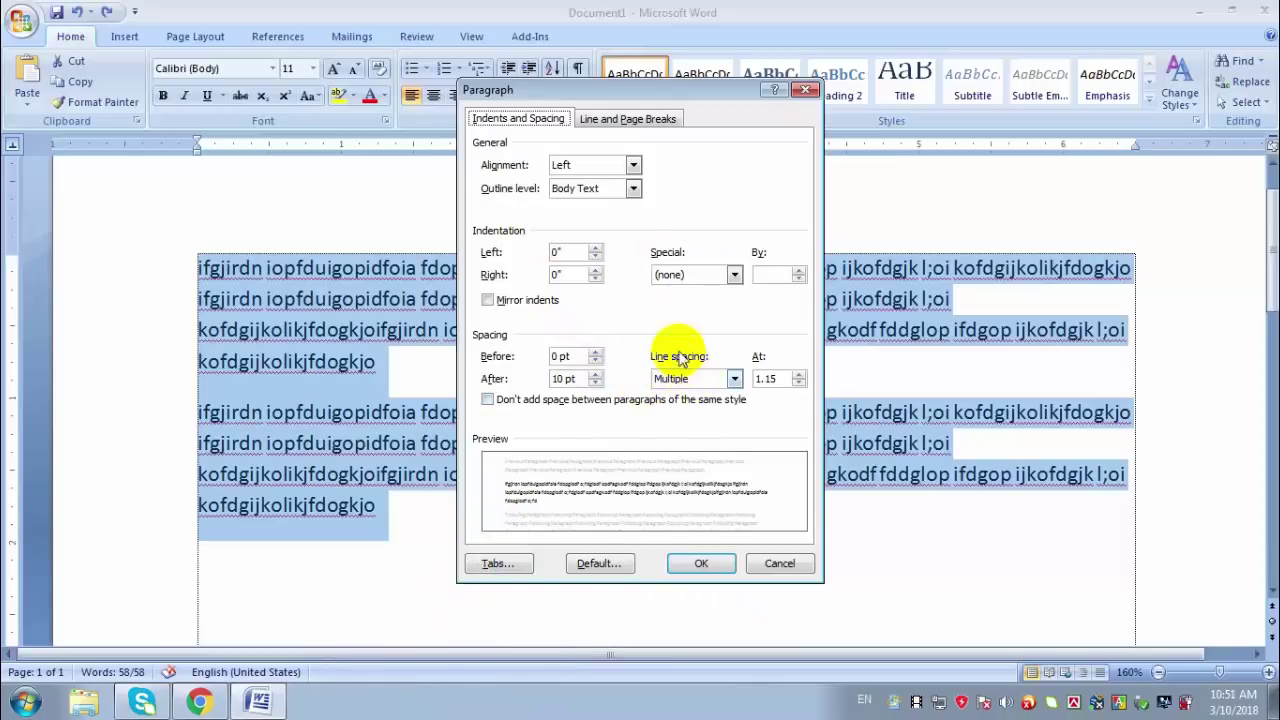
pyautogui.click(734, 379)
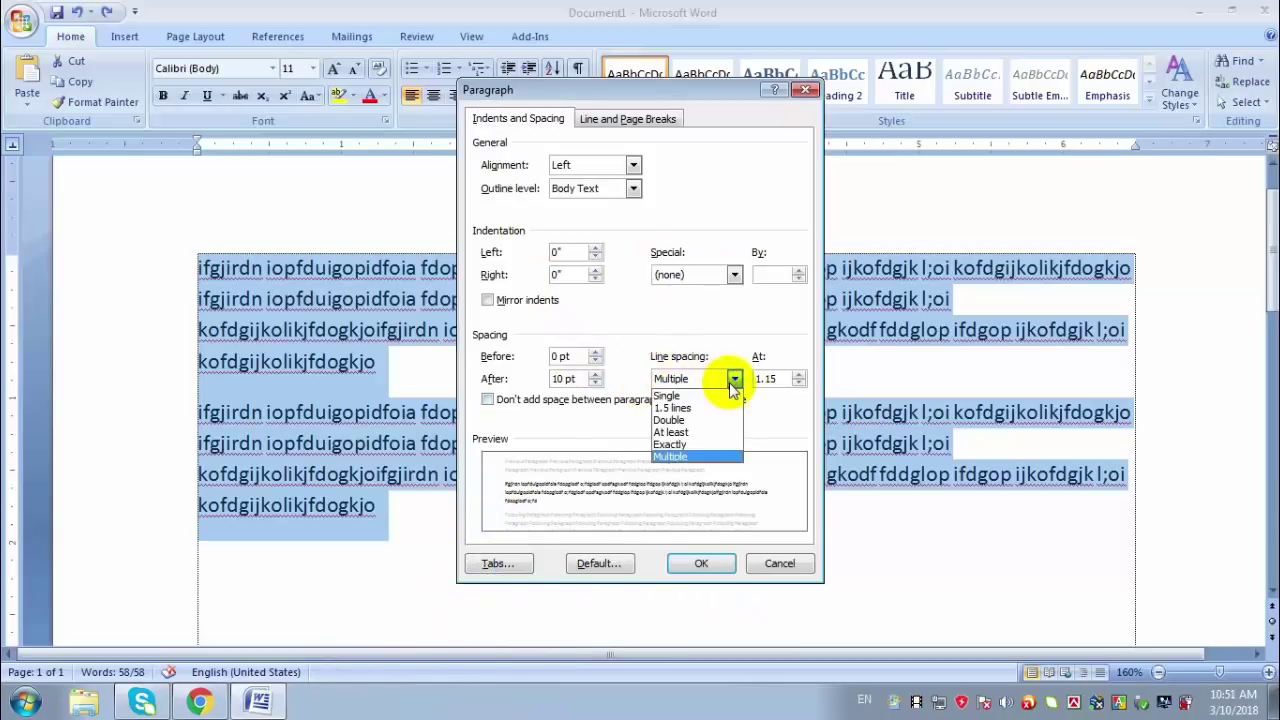
pyautogui.click(690, 396)
pyautogui.click(734, 379)
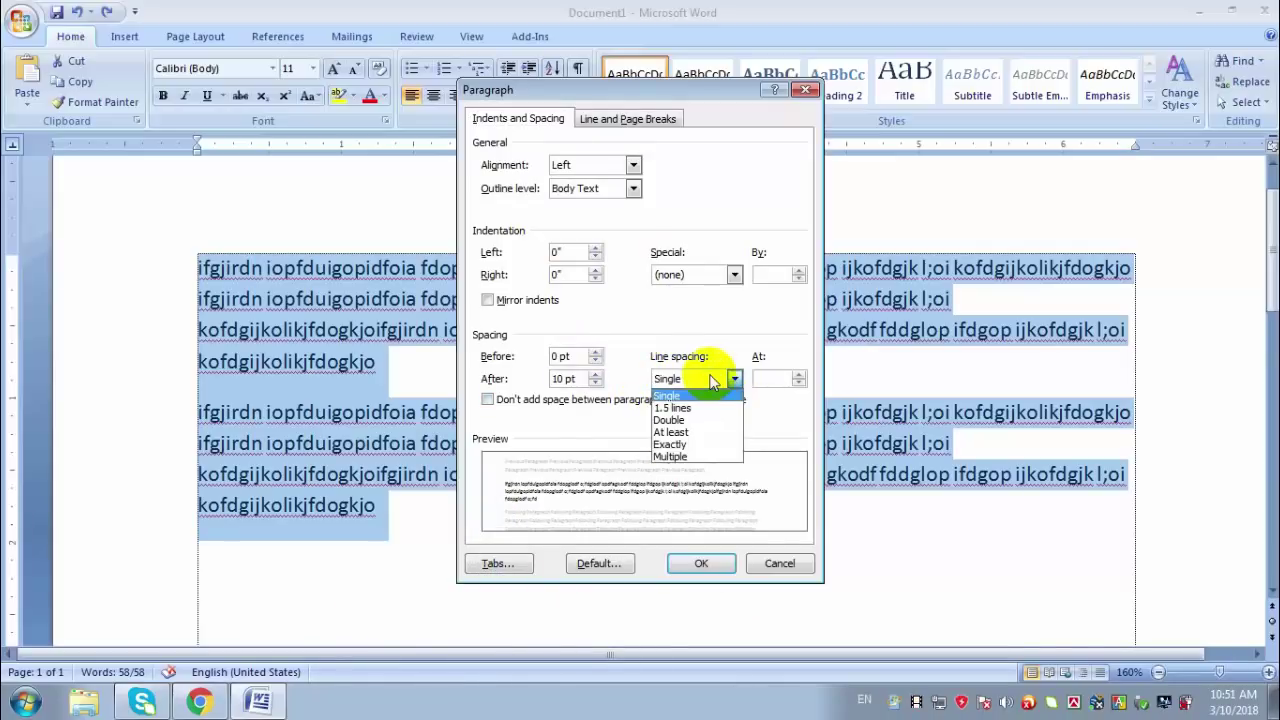
pyautogui.click(692, 410)
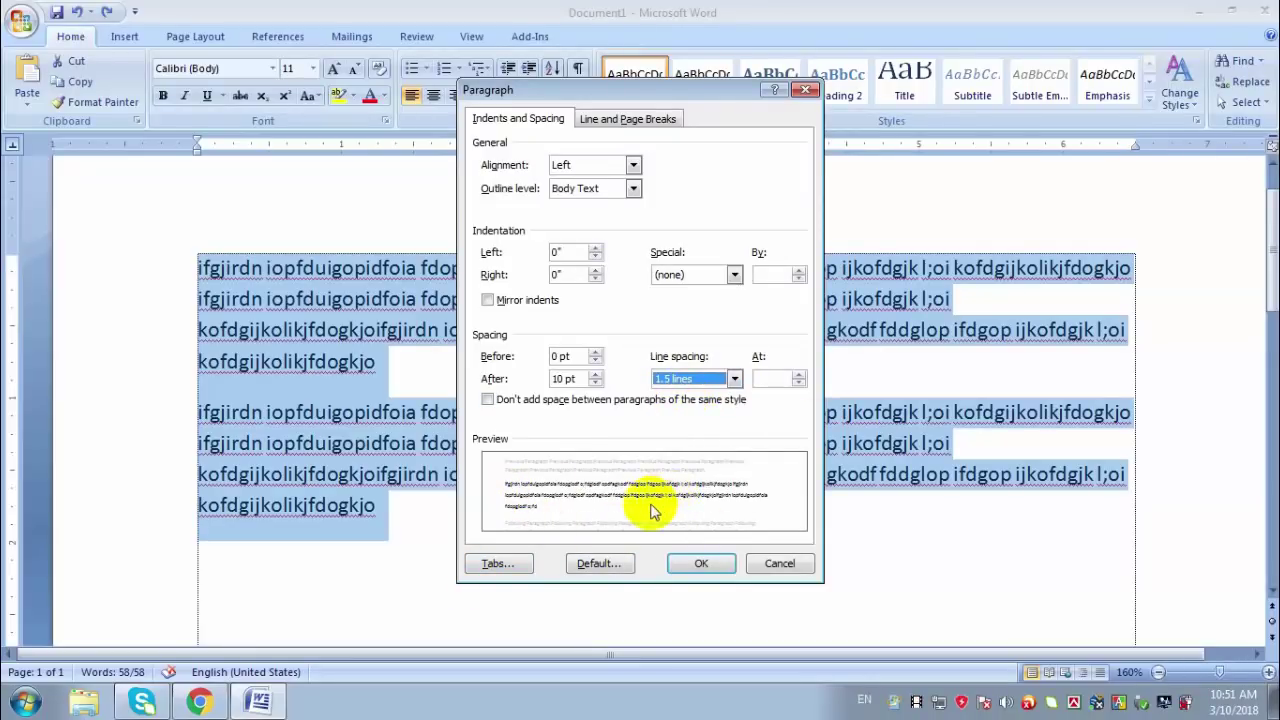
pyautogui.click(706, 562)
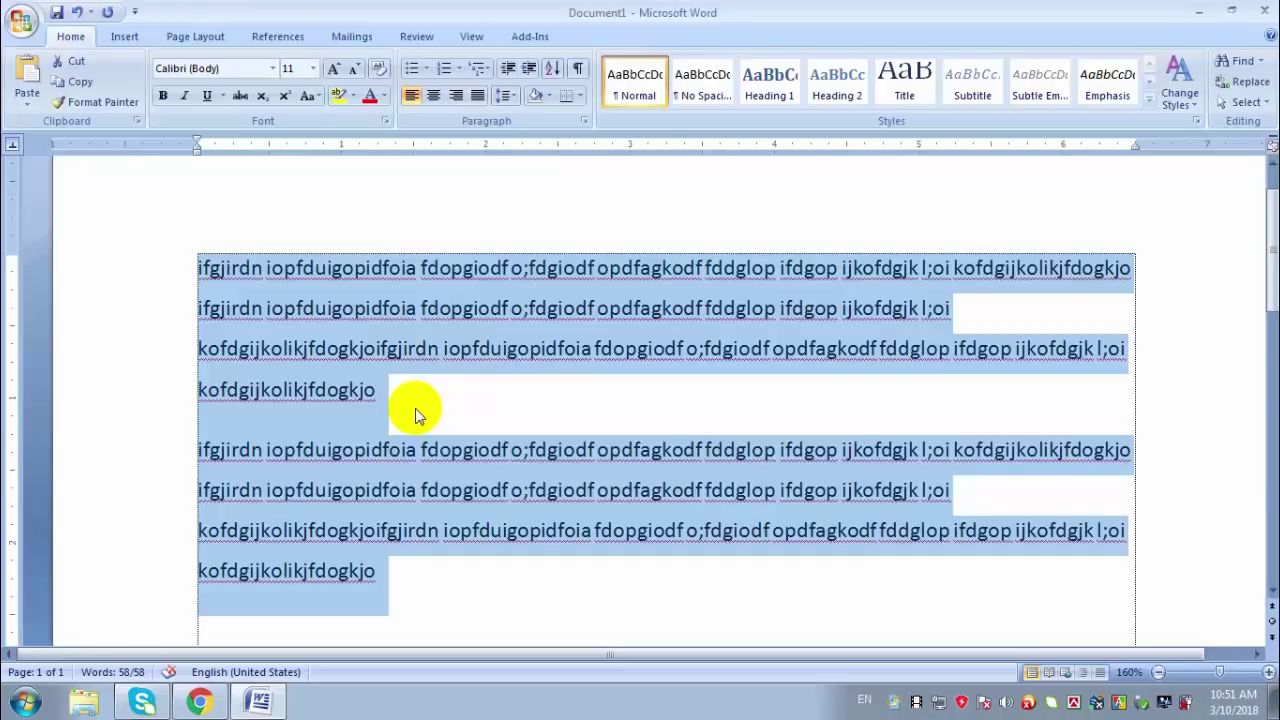
# Step: Toggle spacing to single with Ctrl+1 and back to 1.5 with Ctrl+5, then show the Styles pane
pyautogui.hotkey('ctrl', '1')
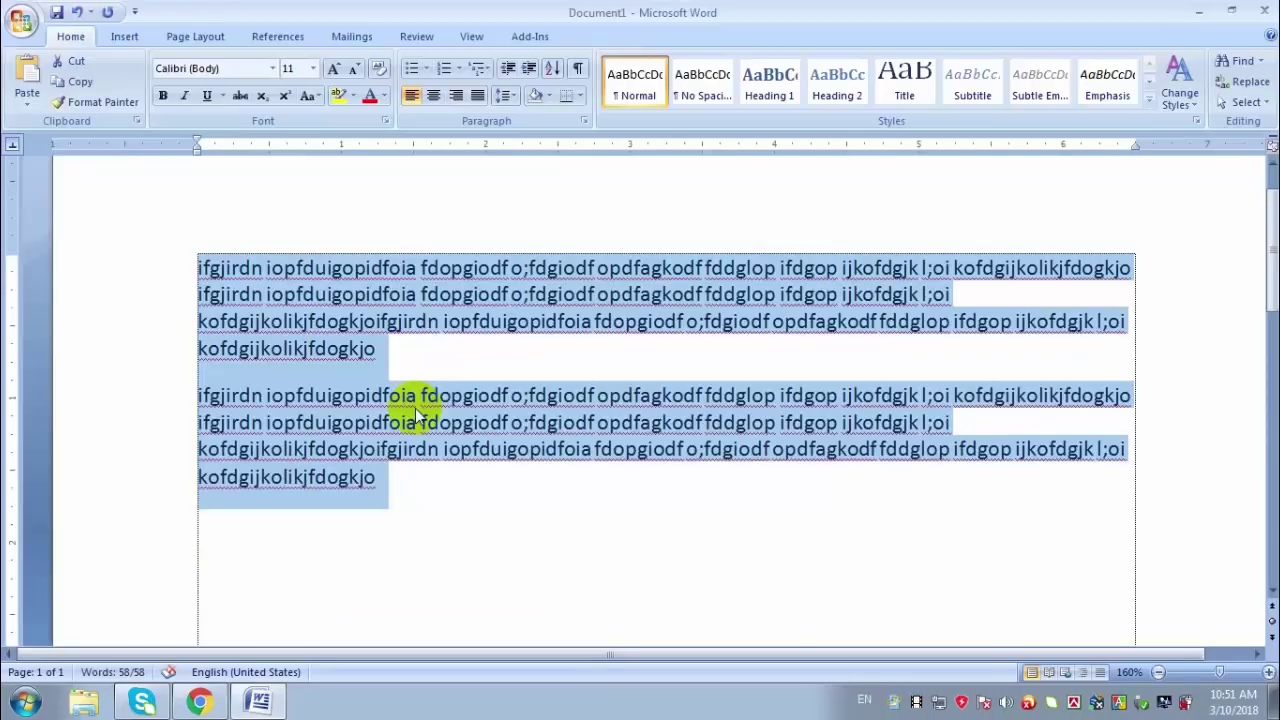
pyautogui.hotkey('ctrl', '5')
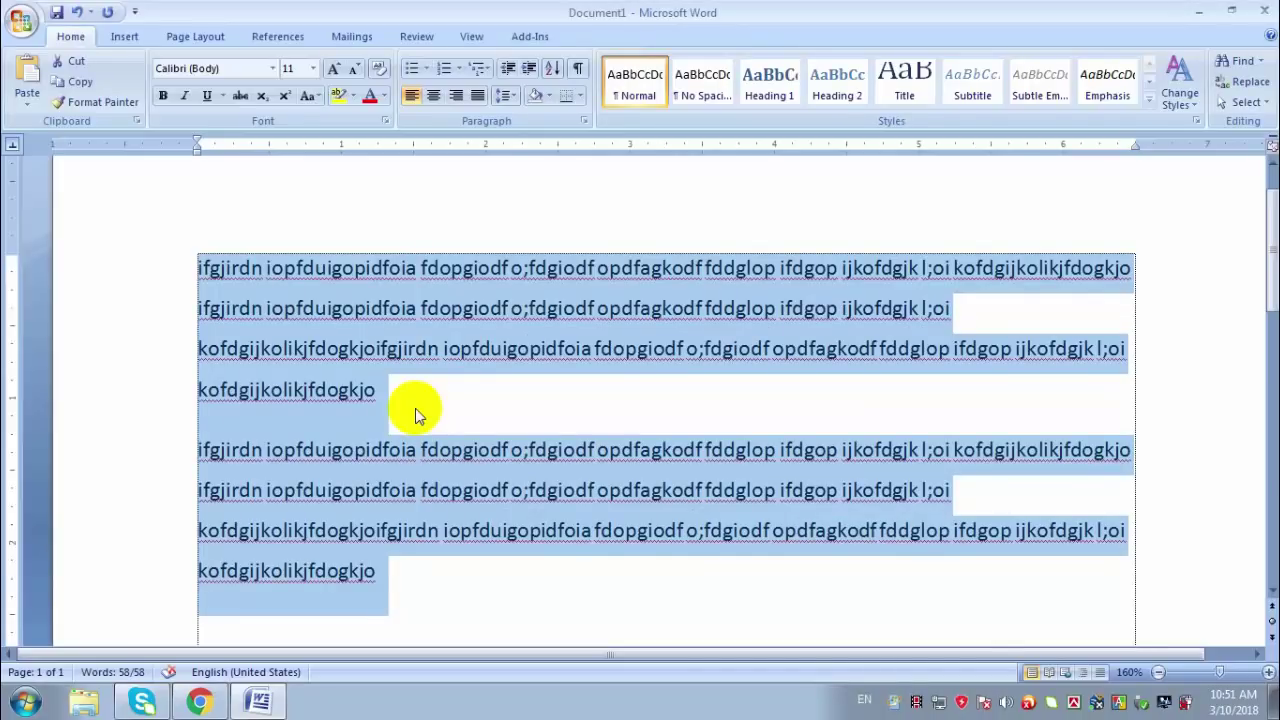
pyautogui.hotkey('ctrl', 'alt', 'shift', 's')
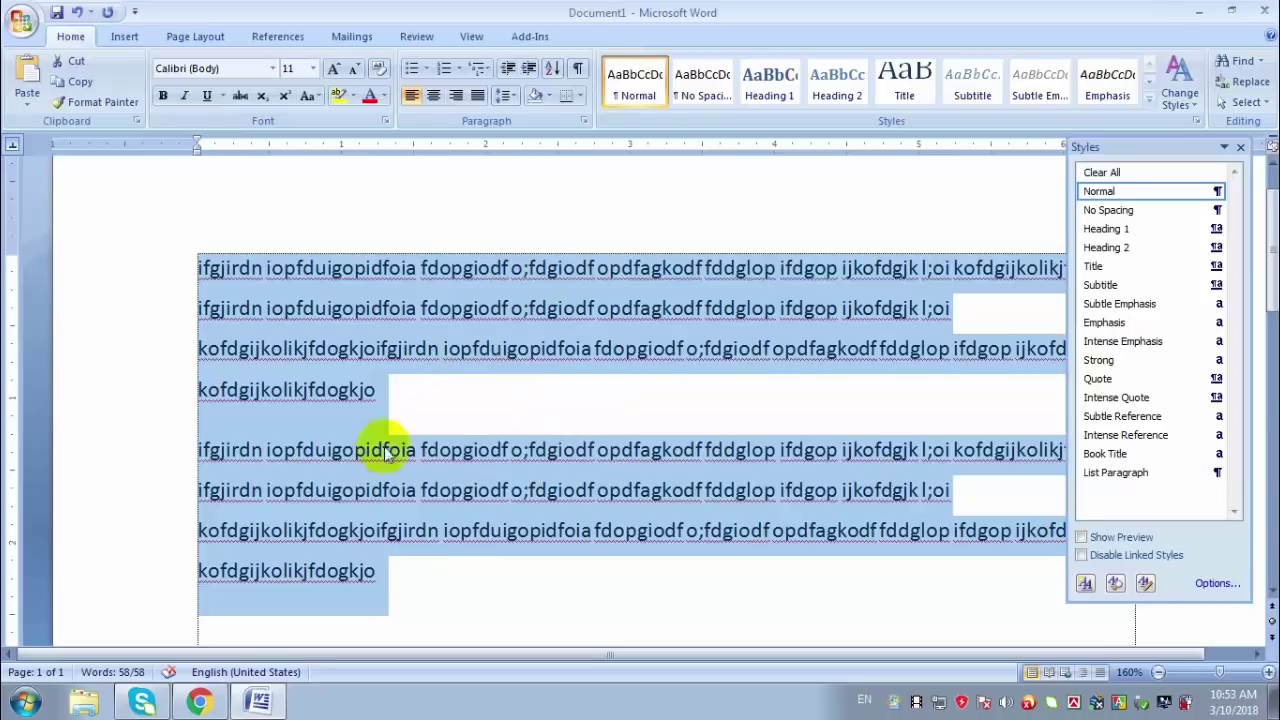
# Step: Apply the 2.5, 1.15 and 1.0 line spacing presets to the paragraphs in turn
pyautogui.click(511, 96)
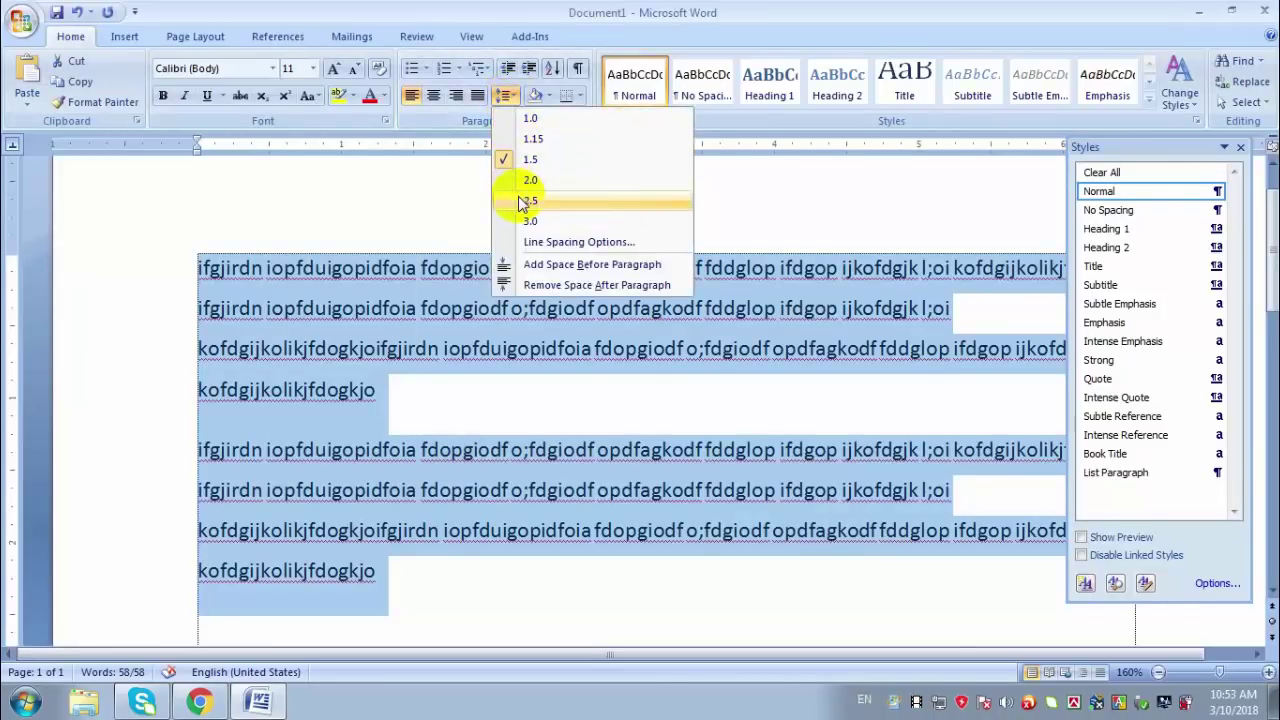
pyautogui.click(518, 200)
pyautogui.click(508, 95)
pyautogui.click(525, 138)
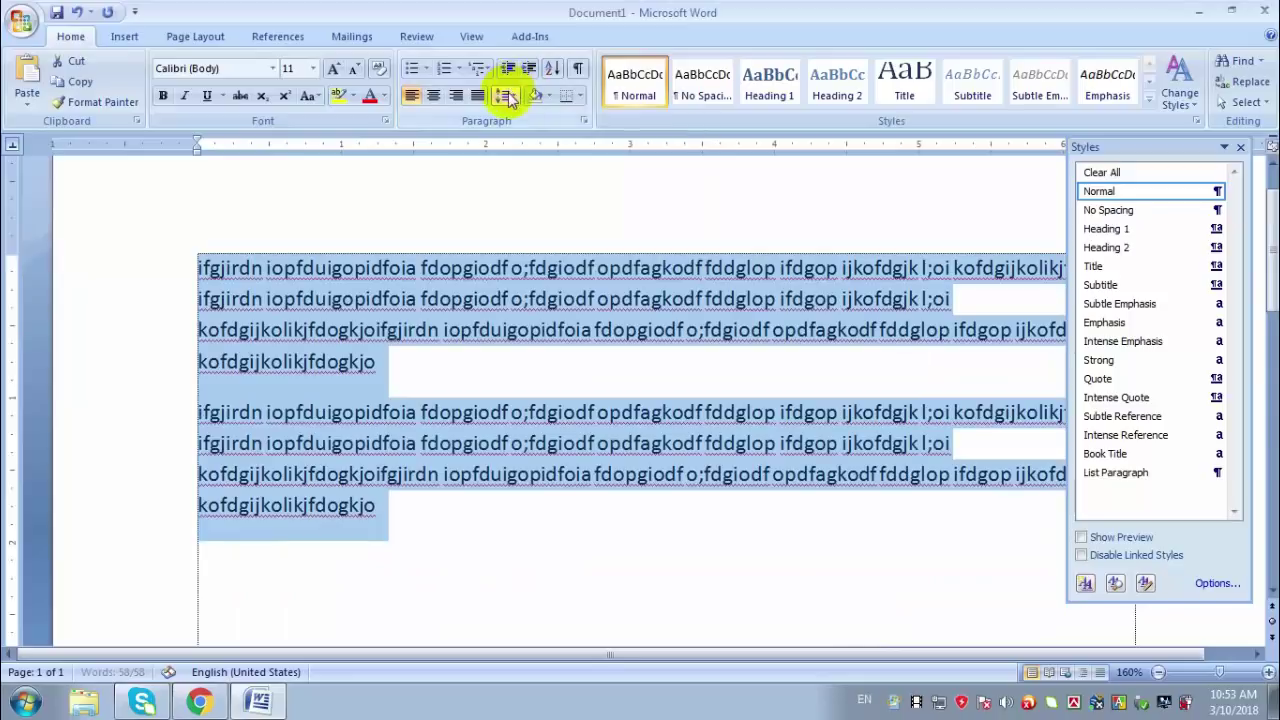
pyautogui.click(508, 92)
pyautogui.click(520, 116)
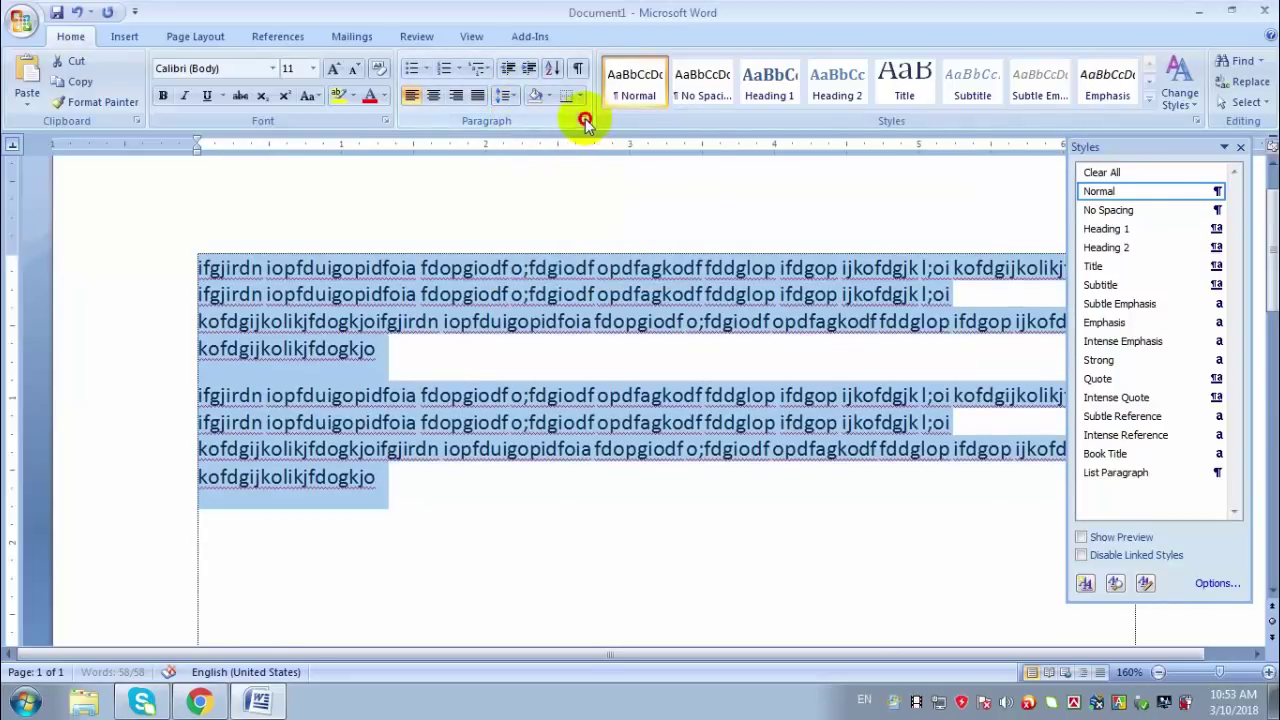
# Step: Cancel the Paragraph dialog with single spacing unchanged, then select both paragraphs
pyautogui.click(585, 120)
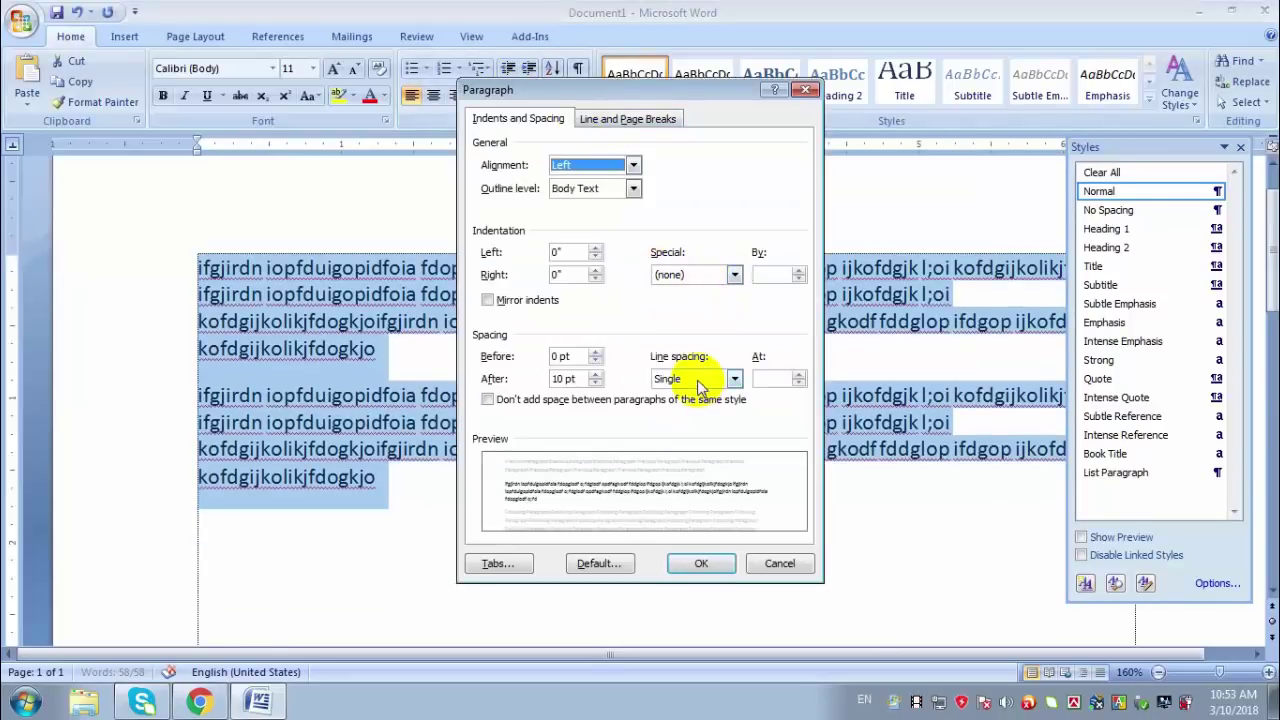
pyautogui.click(700, 382)
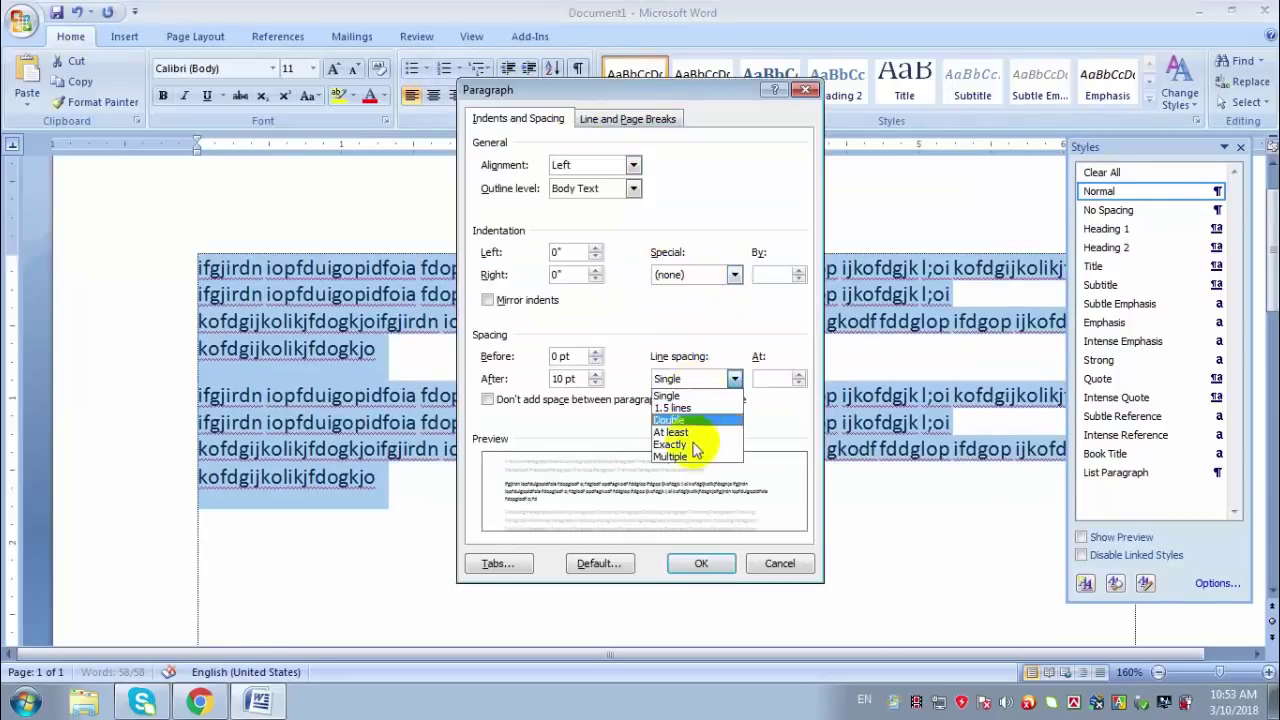
pyautogui.click(781, 378)
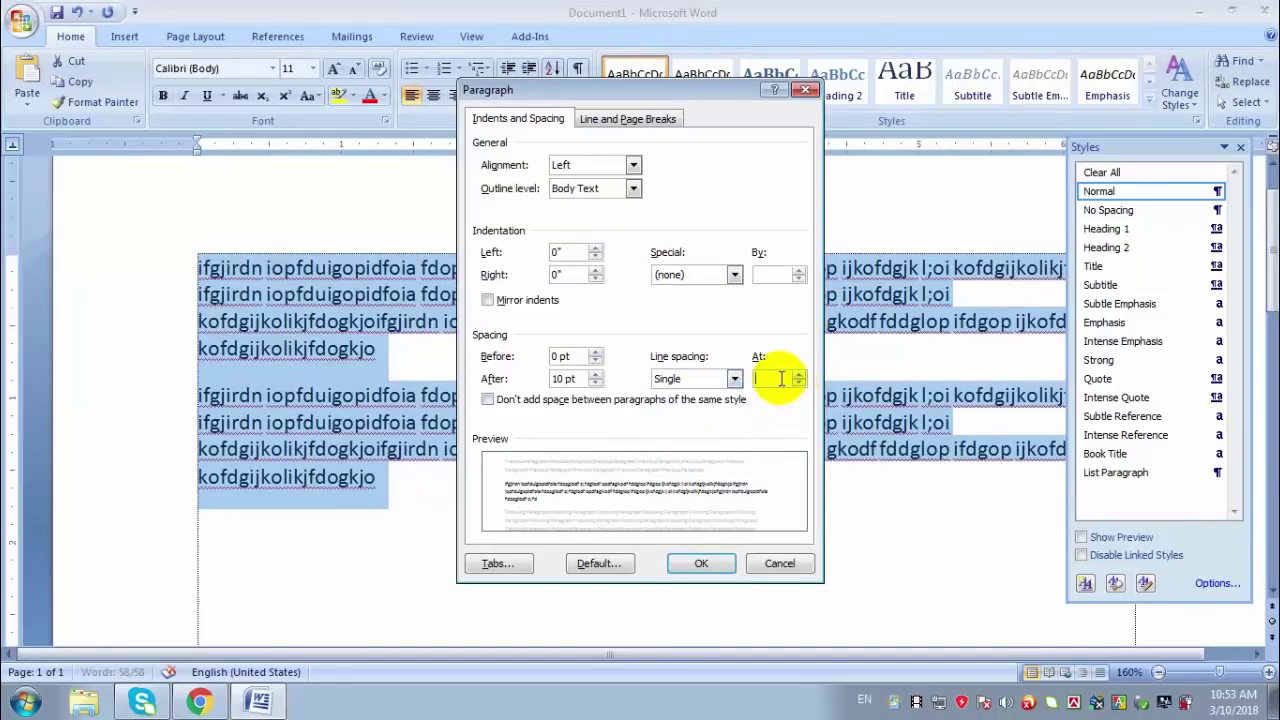
pyautogui.click(779, 563)
pyautogui.click(240, 322)
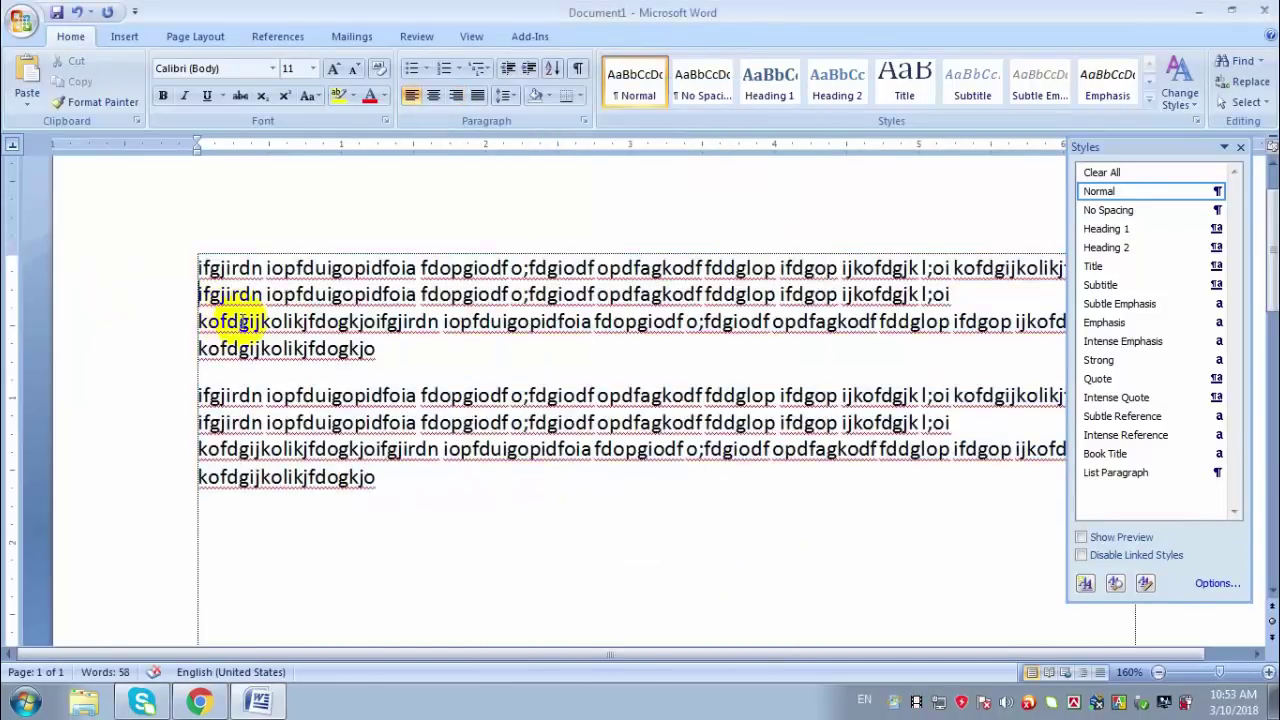
pyautogui.moveTo(409, 486); pyautogui.dragTo(151, 229)
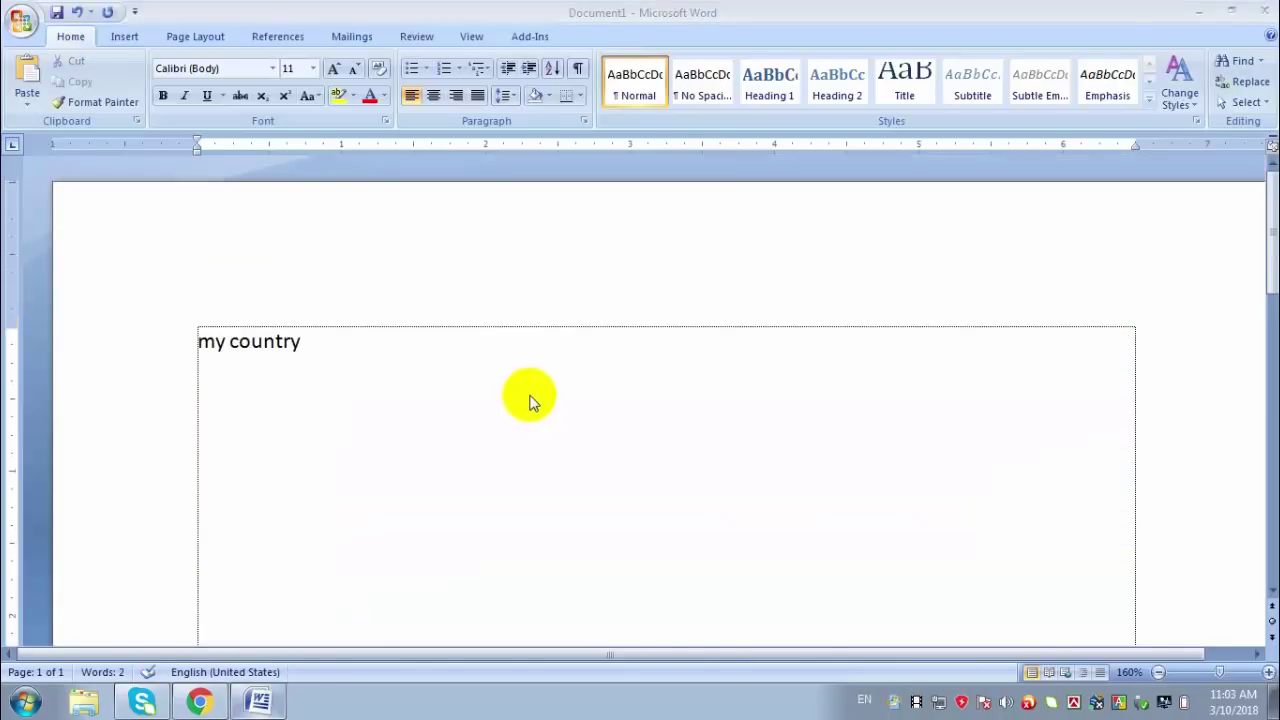
# Step: Switch the 'my country' line to Sentence case, then UPPERCASE, then lowercase with Change Case
pyautogui.tripleClick(256, 344)
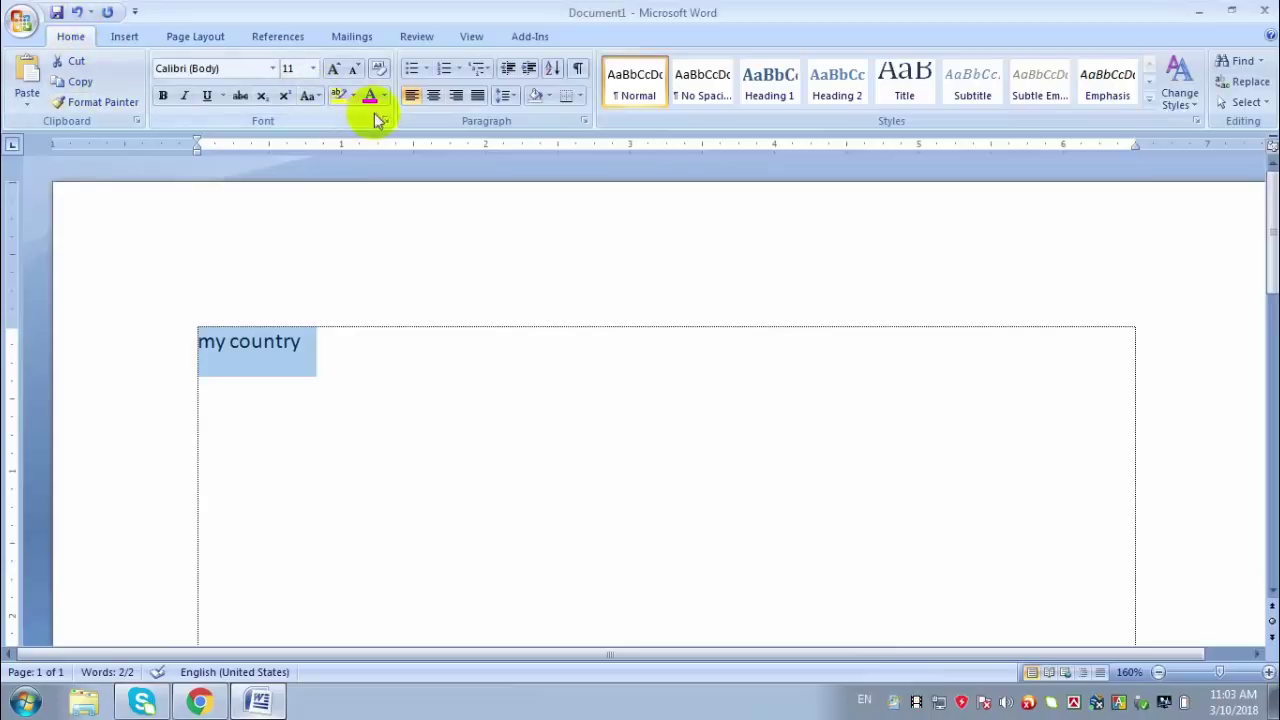
pyautogui.click(310, 96)
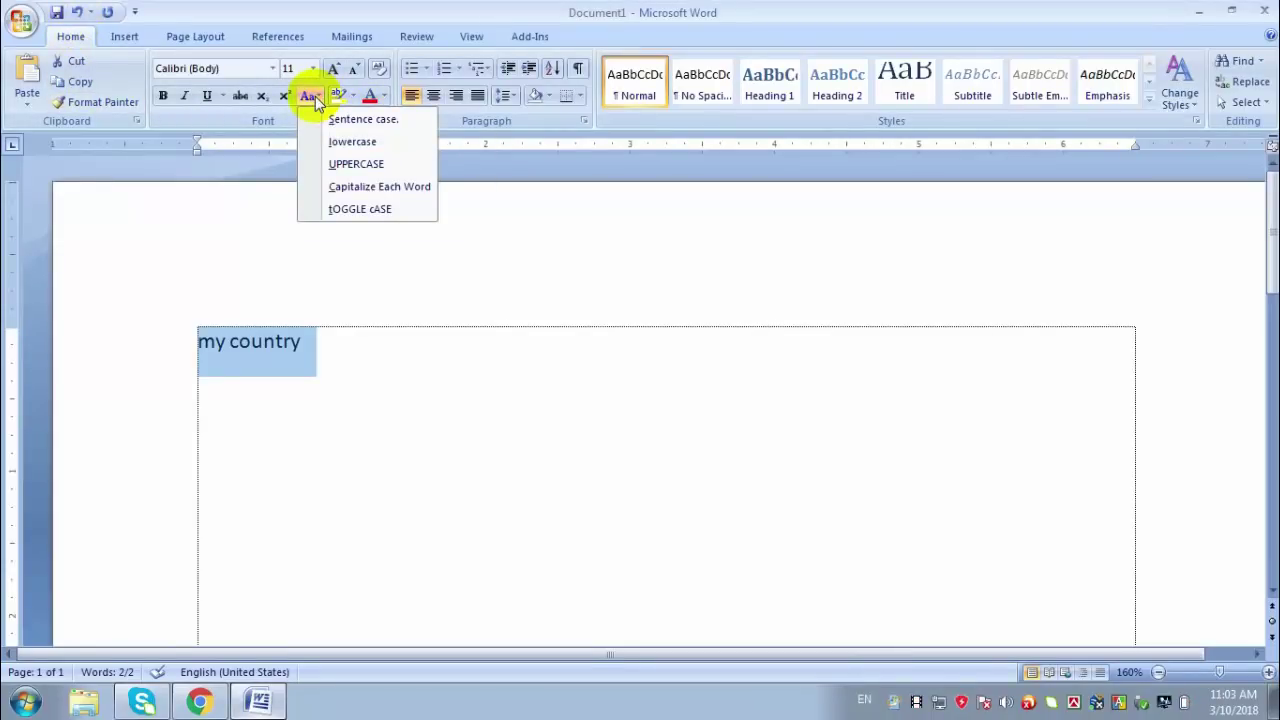
pyautogui.click(333, 121)
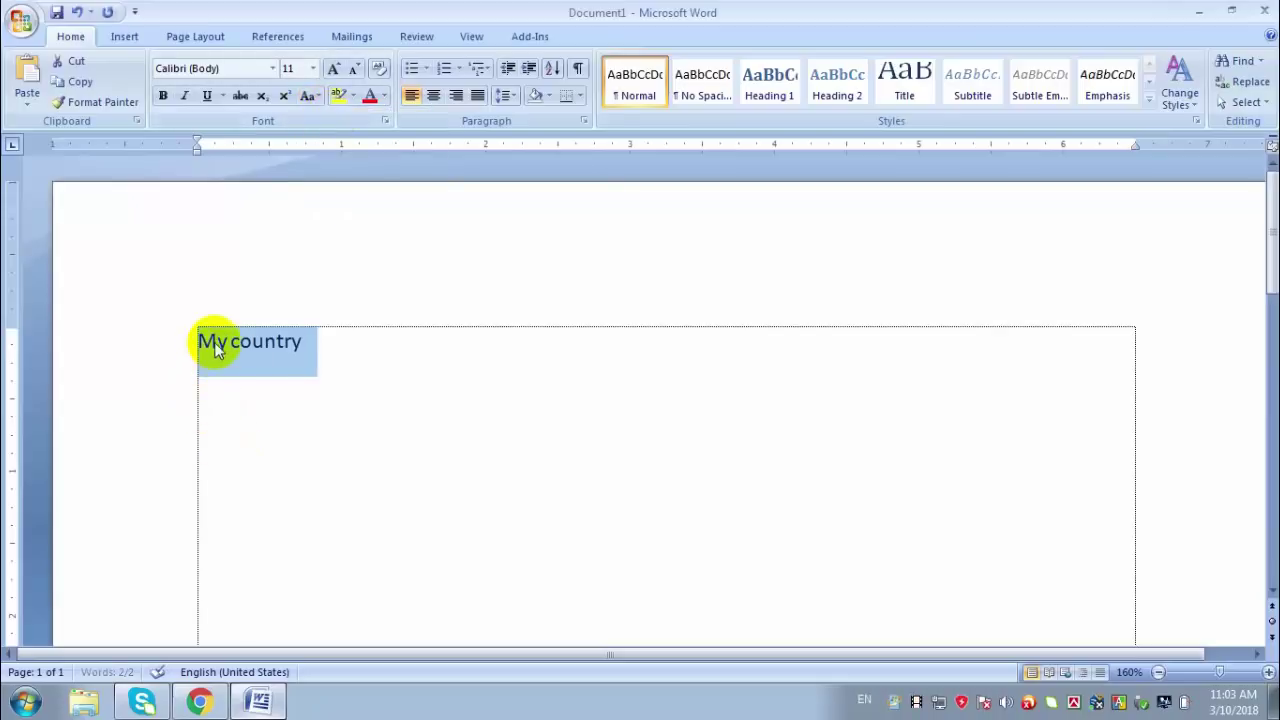
pyautogui.click(310, 96)
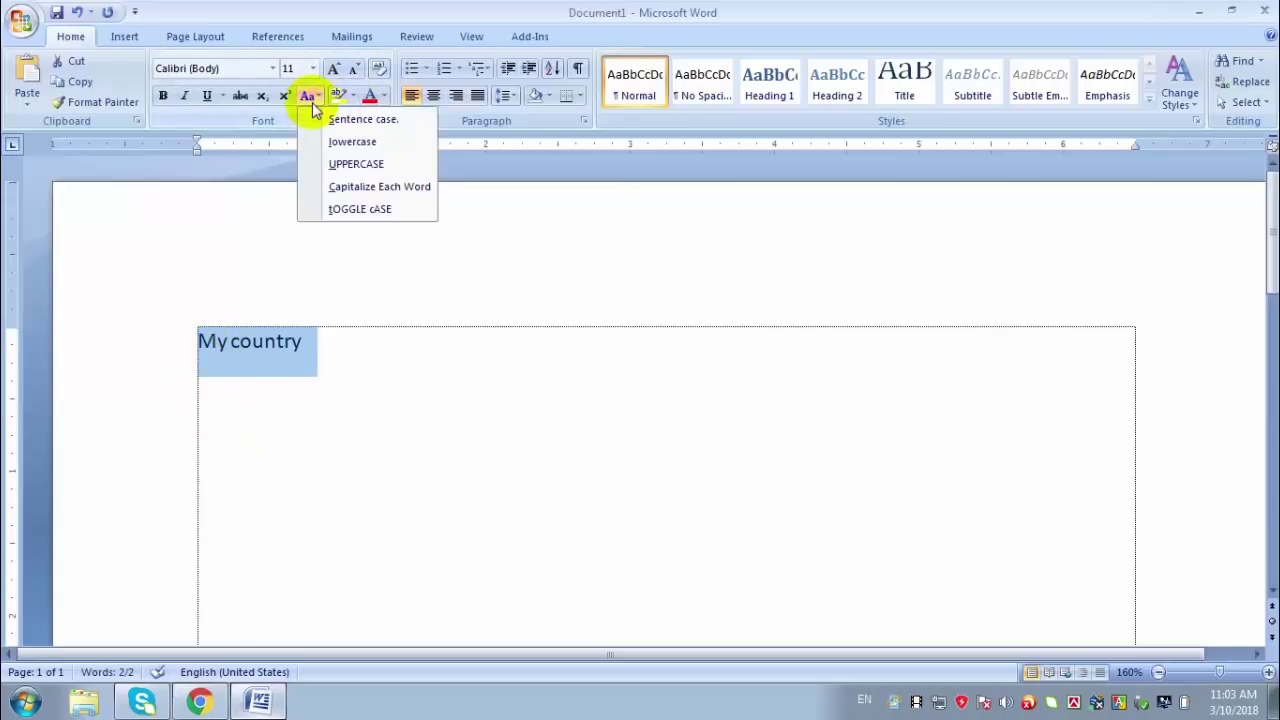
pyautogui.click(355, 163)
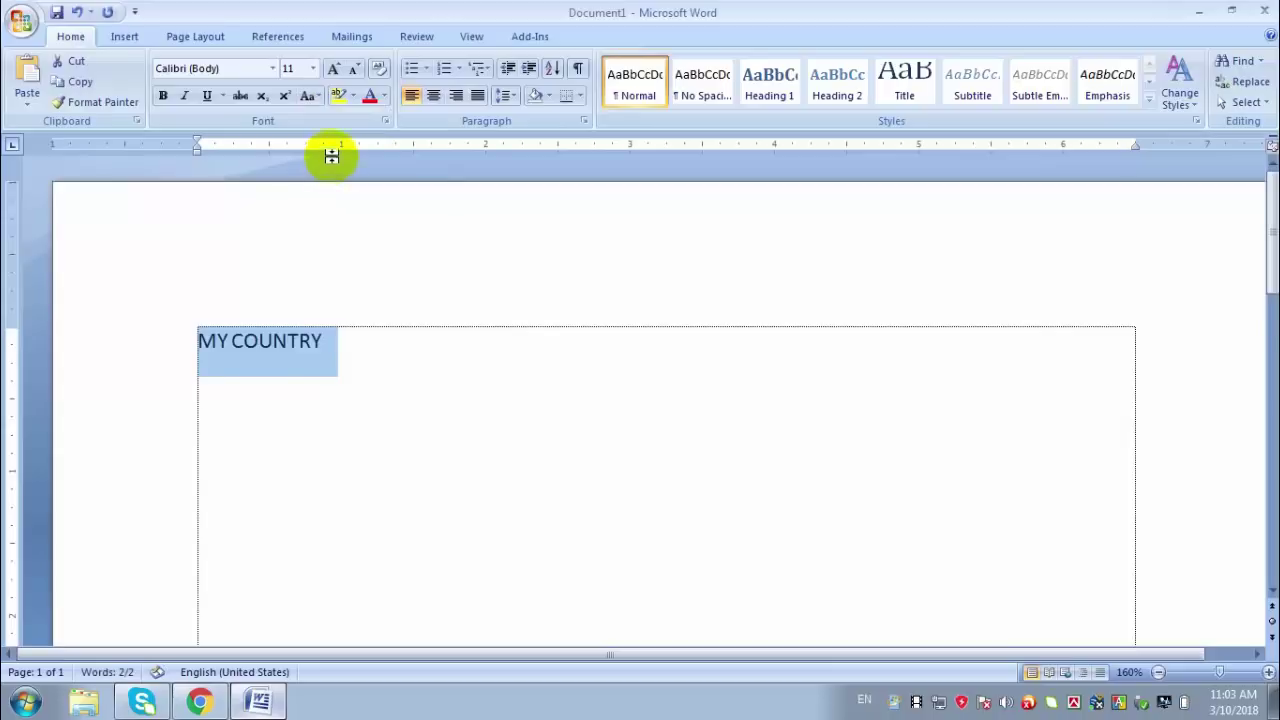
pyautogui.click(310, 97)
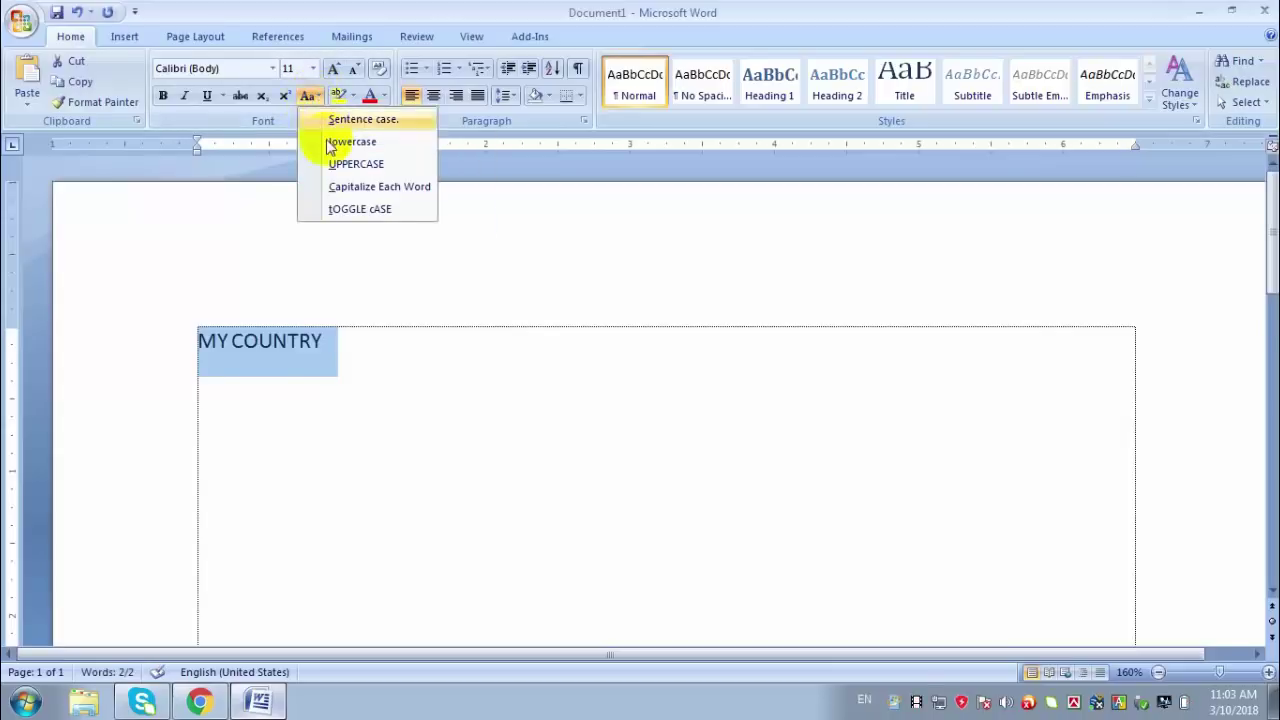
pyautogui.click(329, 143)
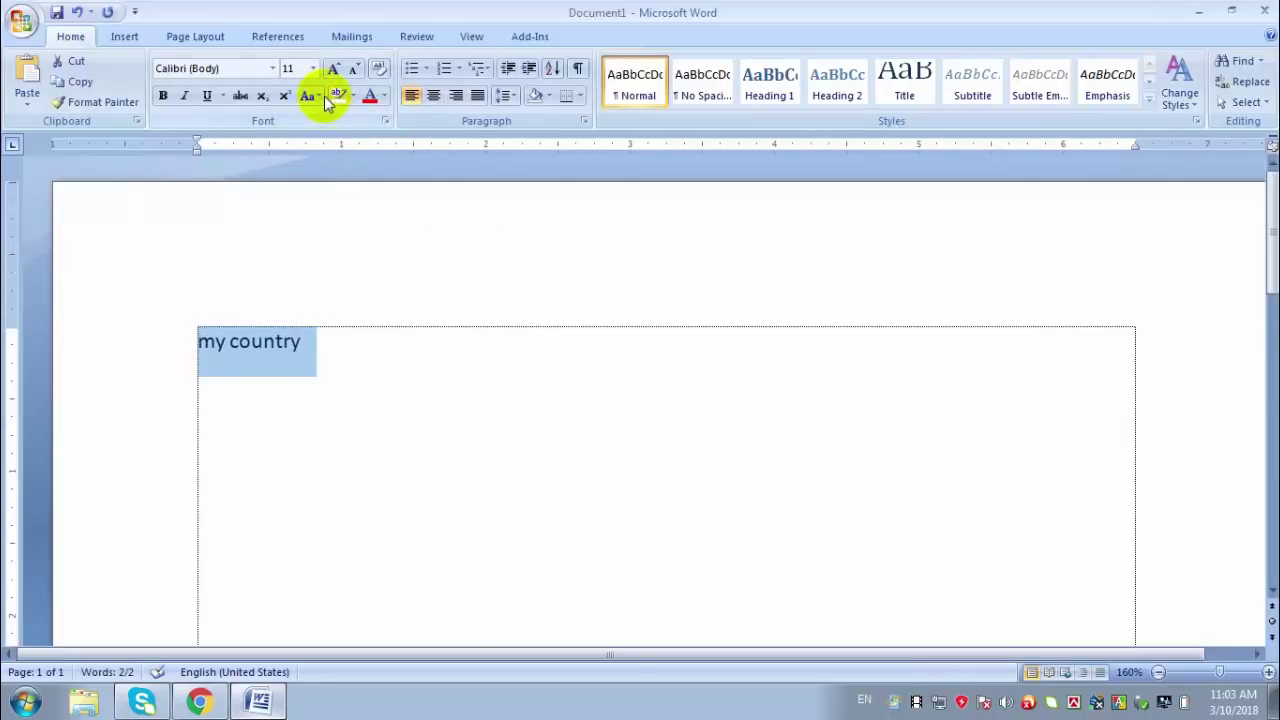
pyautogui.click(310, 96)
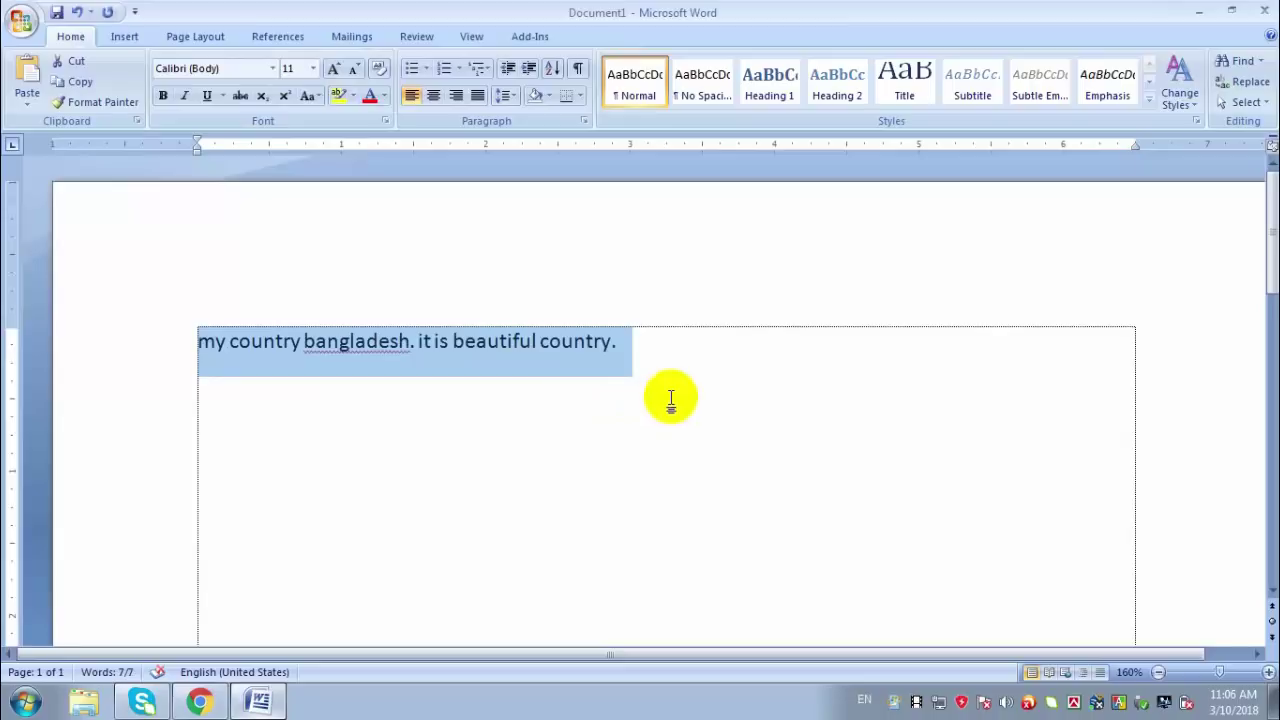
pyautogui.click(685, 355)
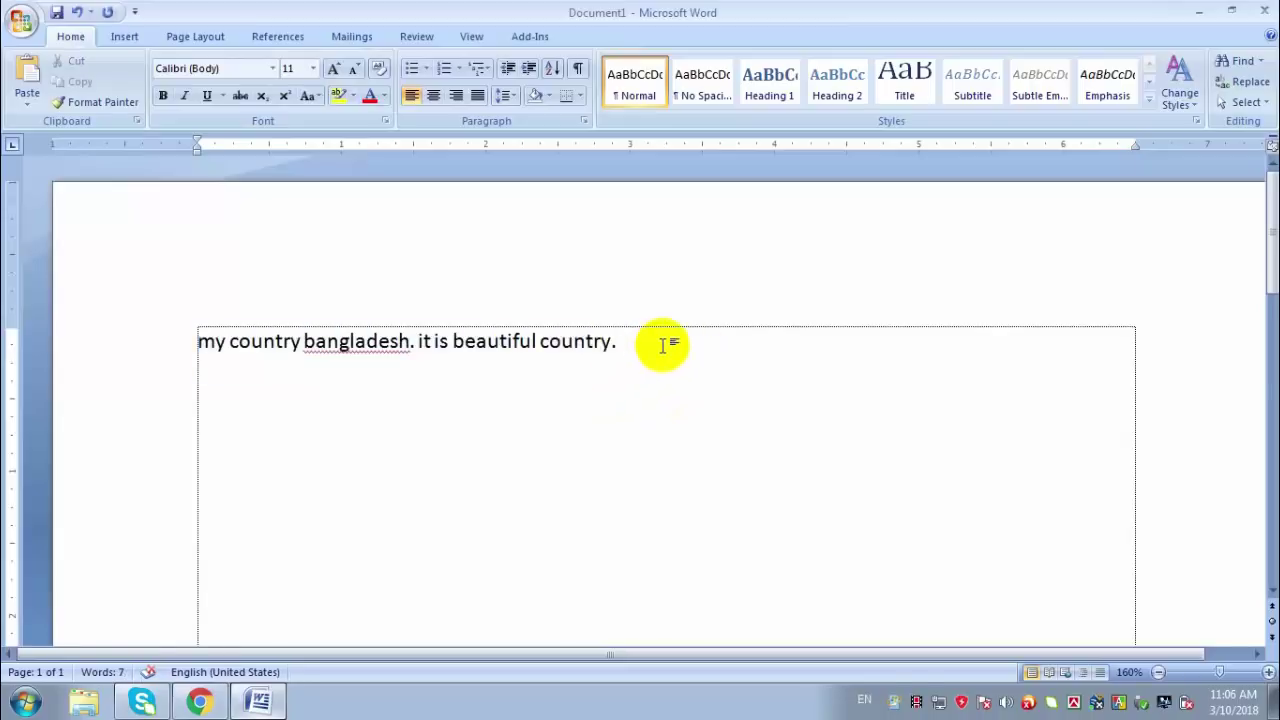
pyautogui.moveTo(663, 342); pyautogui.dragTo(43, 349)
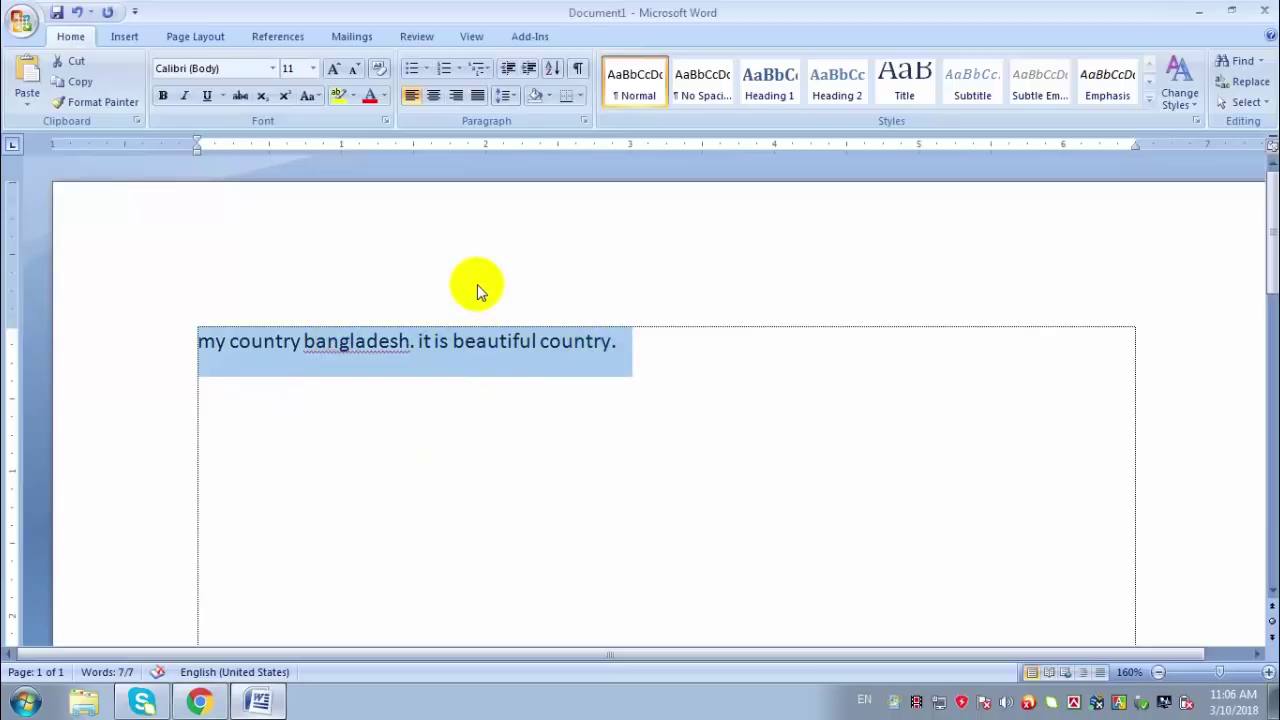
pyautogui.click(312, 98)
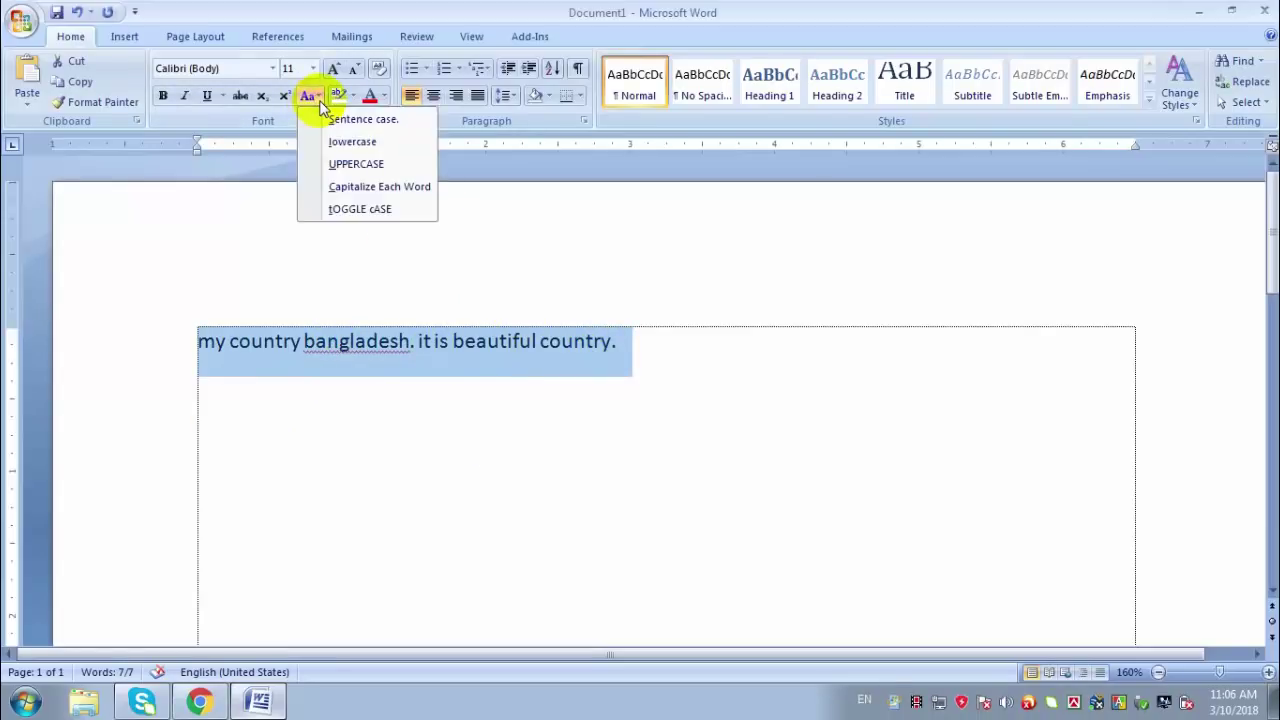
pyautogui.click(327, 121)
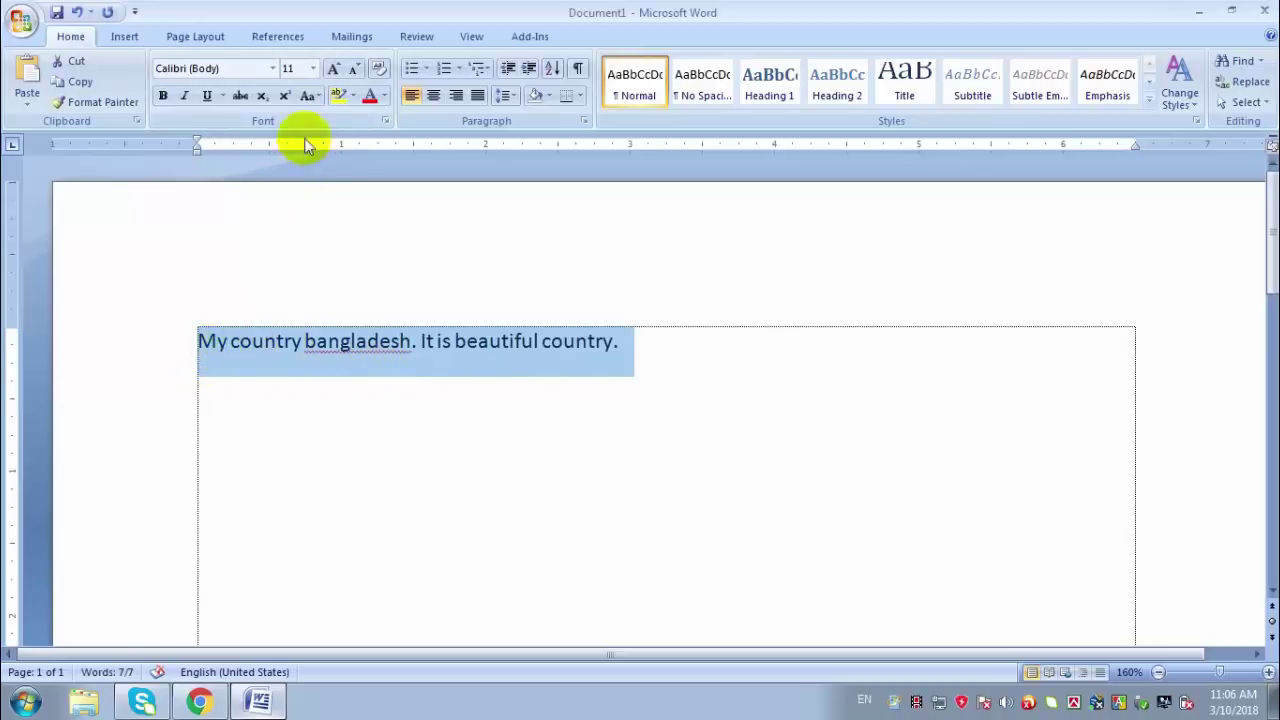
pyautogui.click(320, 97)
pyautogui.click(343, 141)
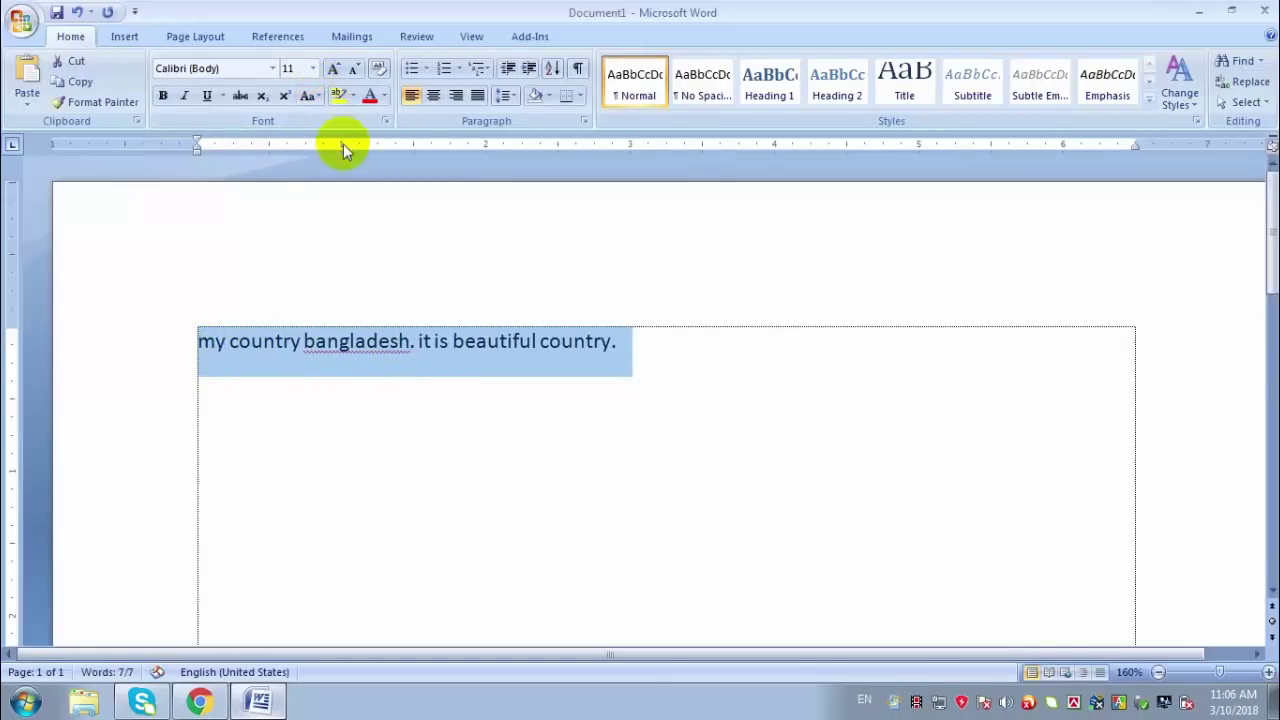
pyautogui.click(309, 97)
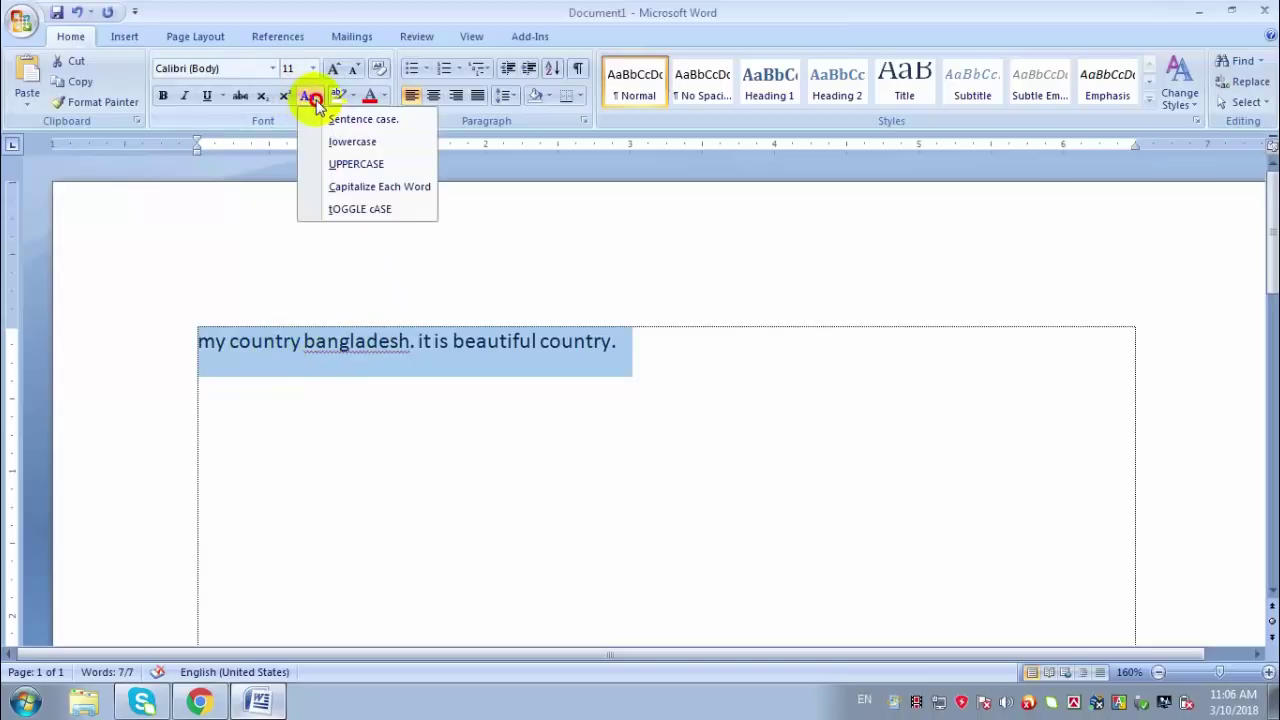
pyautogui.click(342, 164)
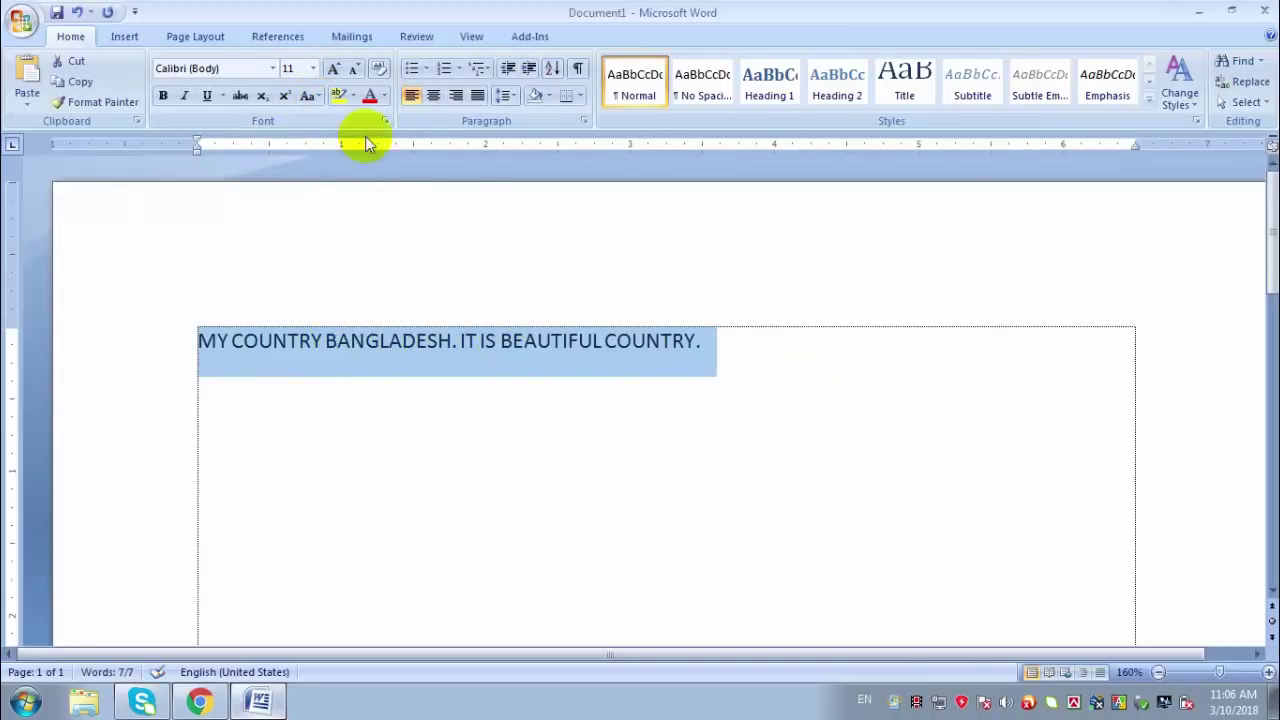
pyautogui.click(309, 96)
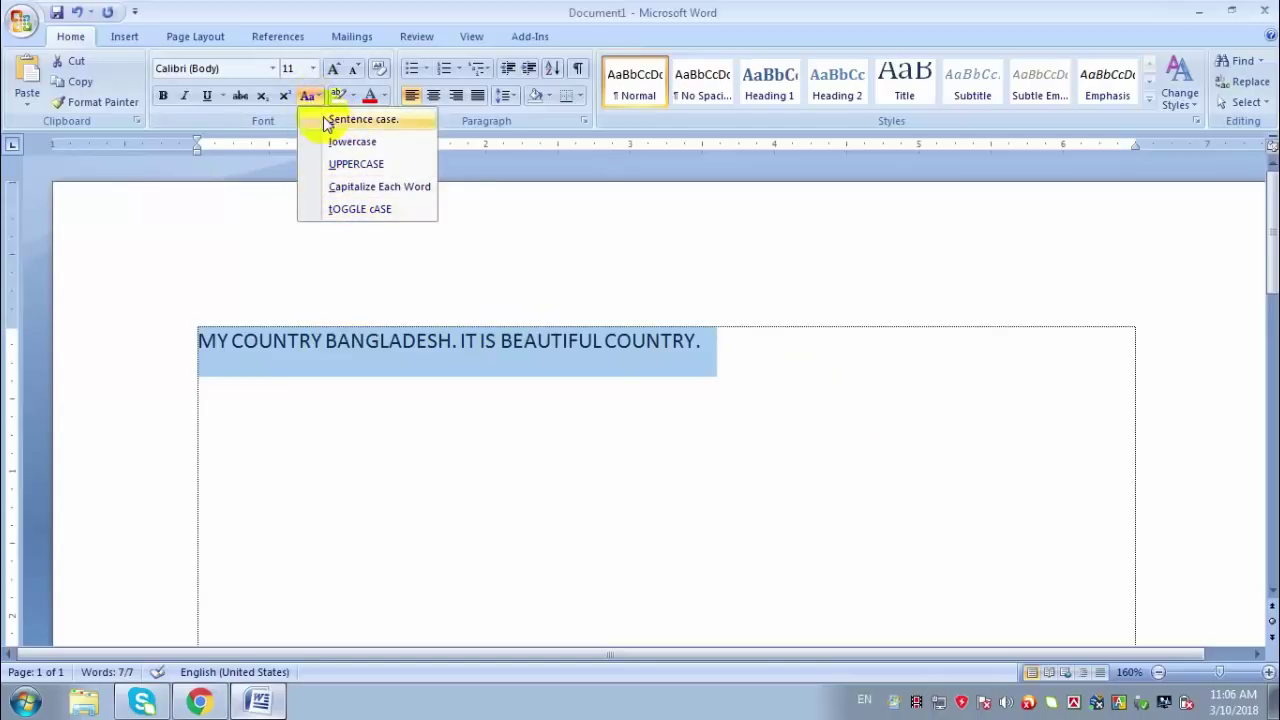
pyautogui.click(805, 358)
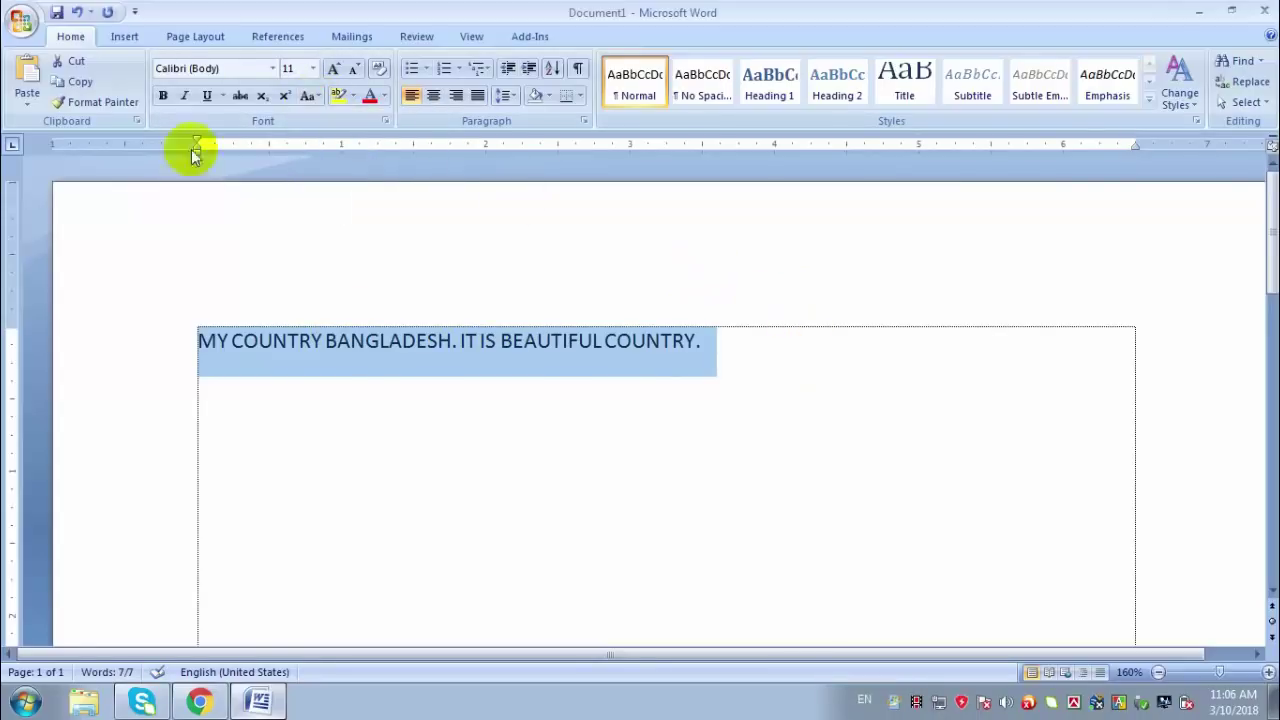
pyautogui.click(806, 357)
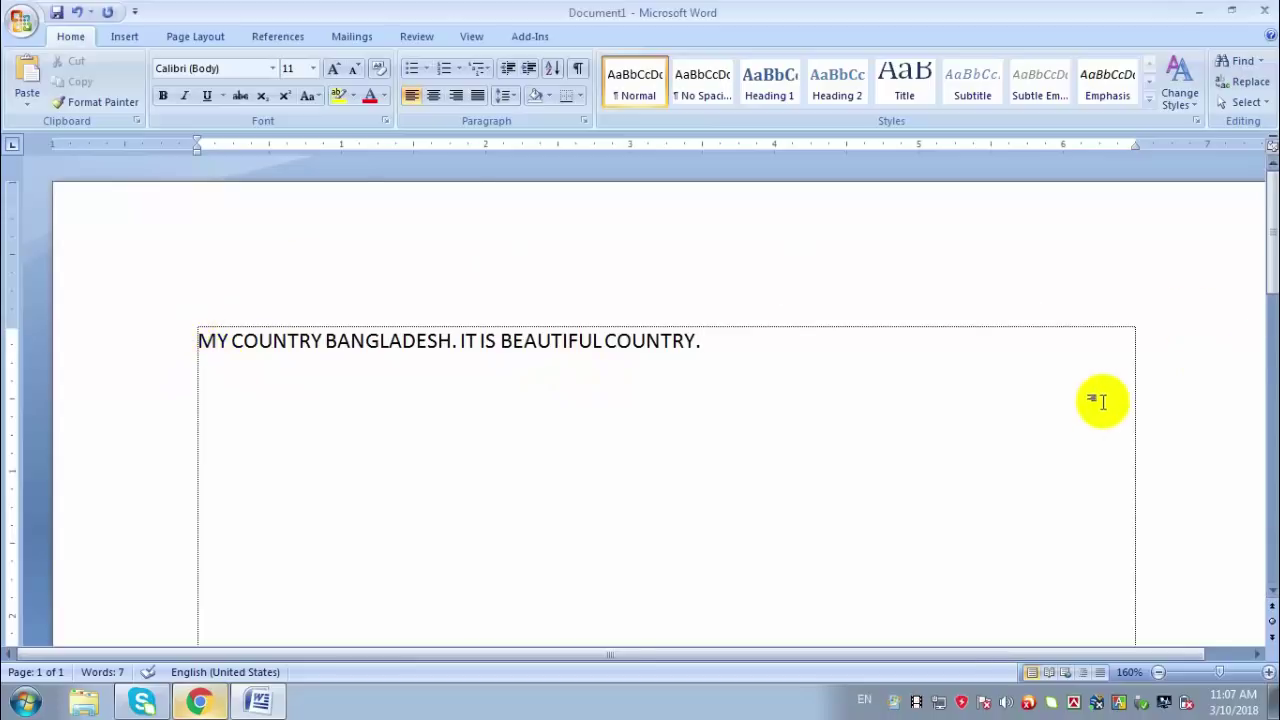
pyautogui.scroll(-5, 1100, 395)
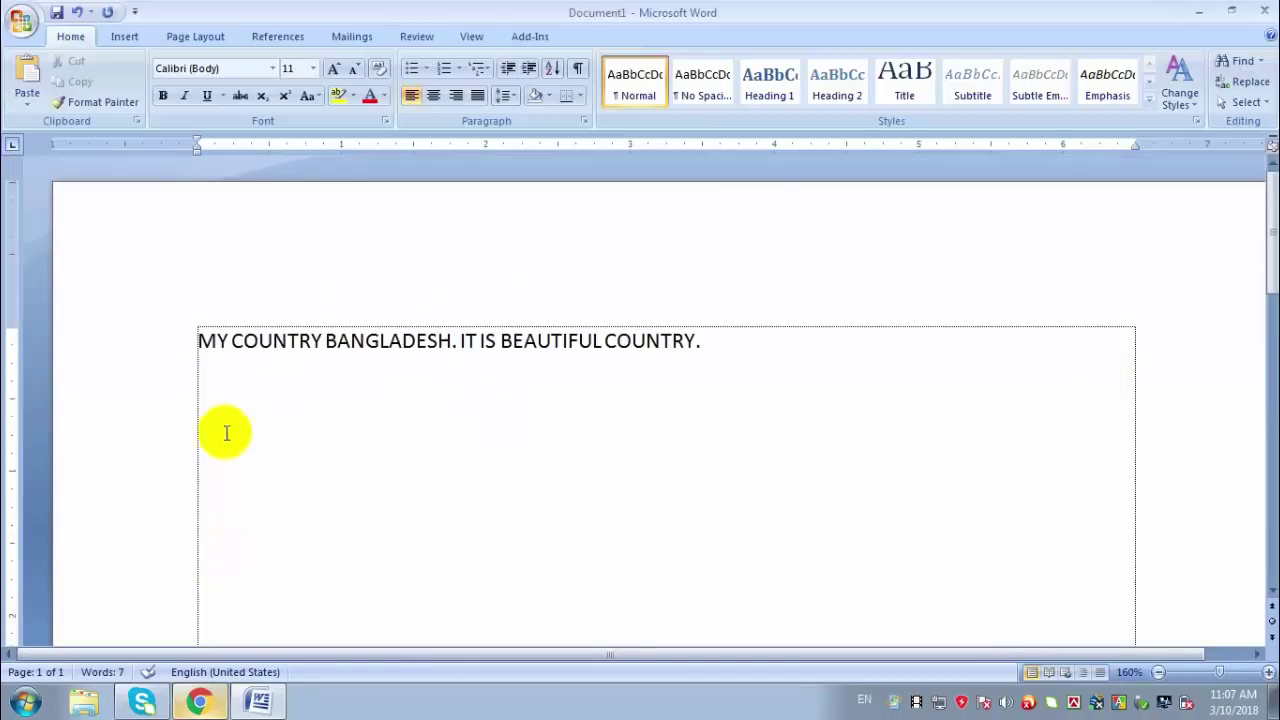
pyautogui.scroll(5, 238, 527)
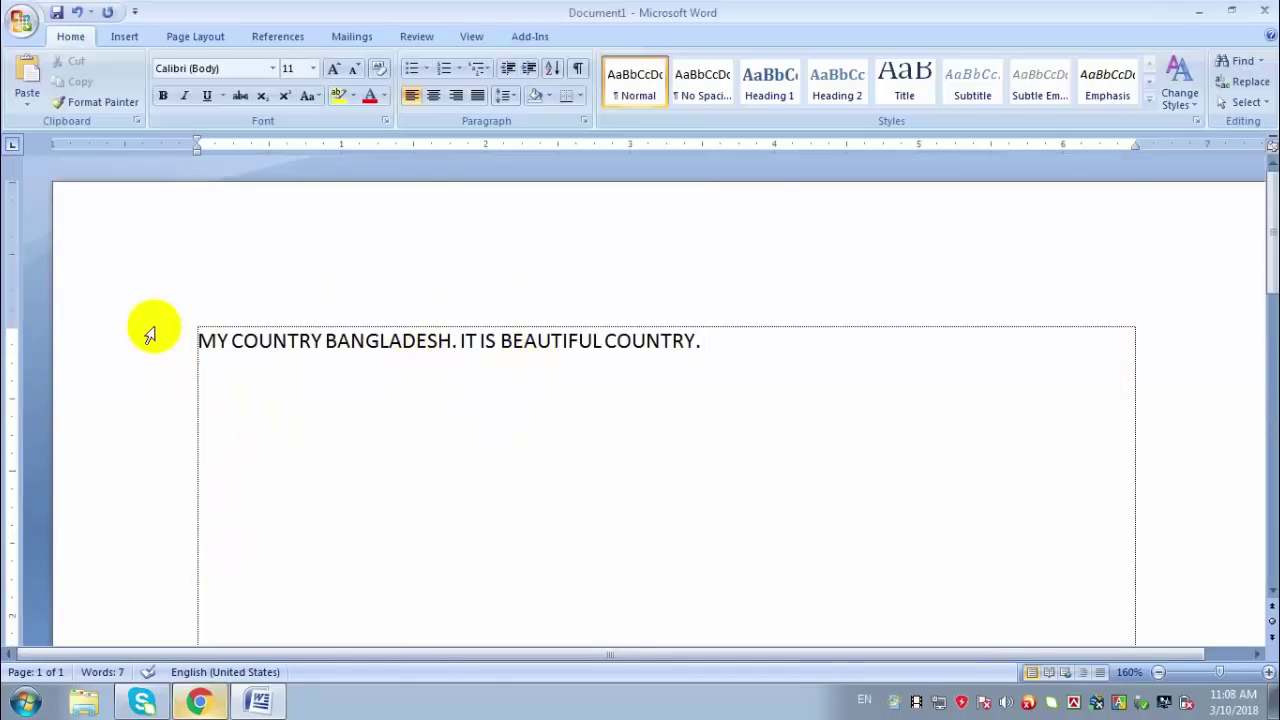
pyautogui.scroll(-1, 190, 366)
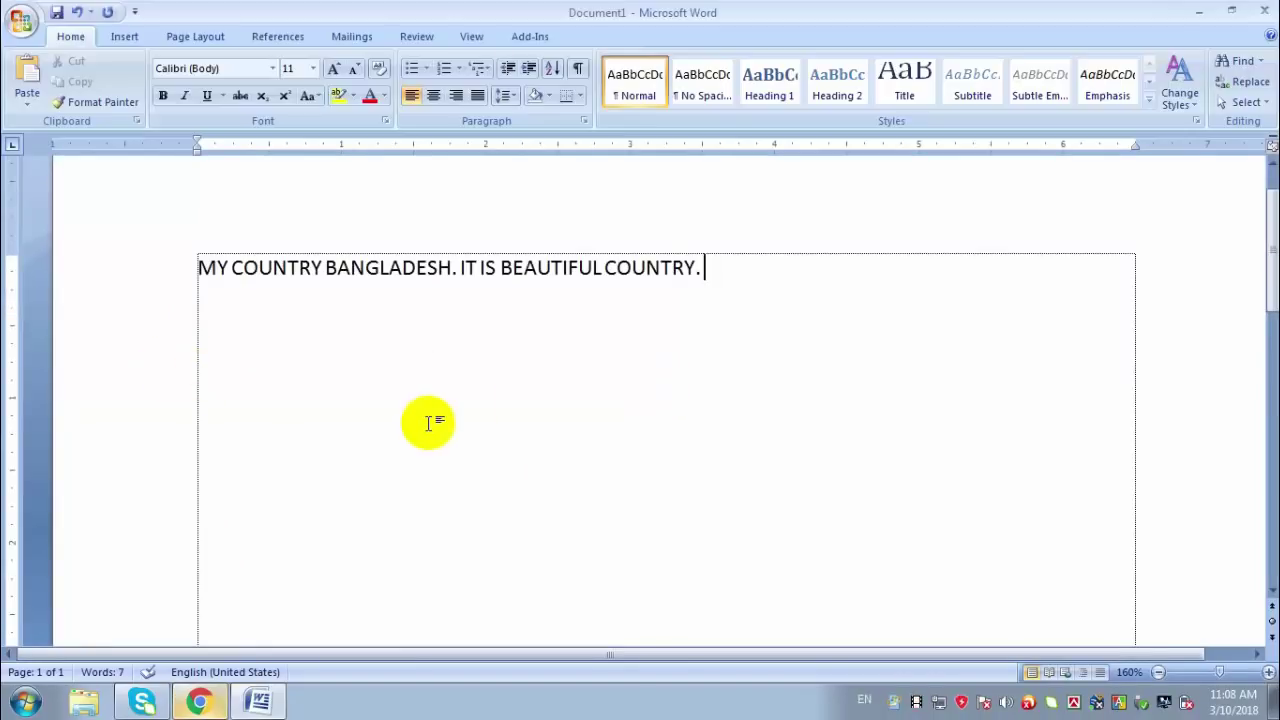
pyautogui.scroll(1, 428, 423)
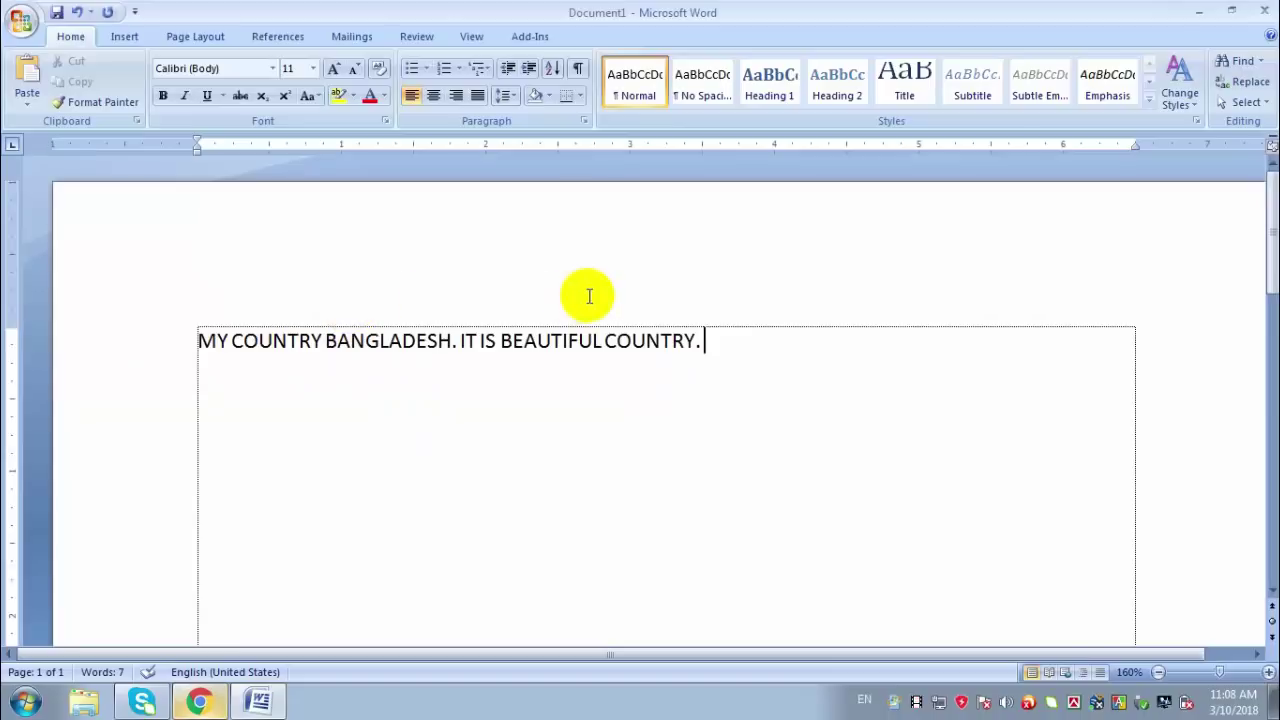
pyautogui.scroll(-2, 314, 500)
pyautogui.scroll(2, 285, 520)
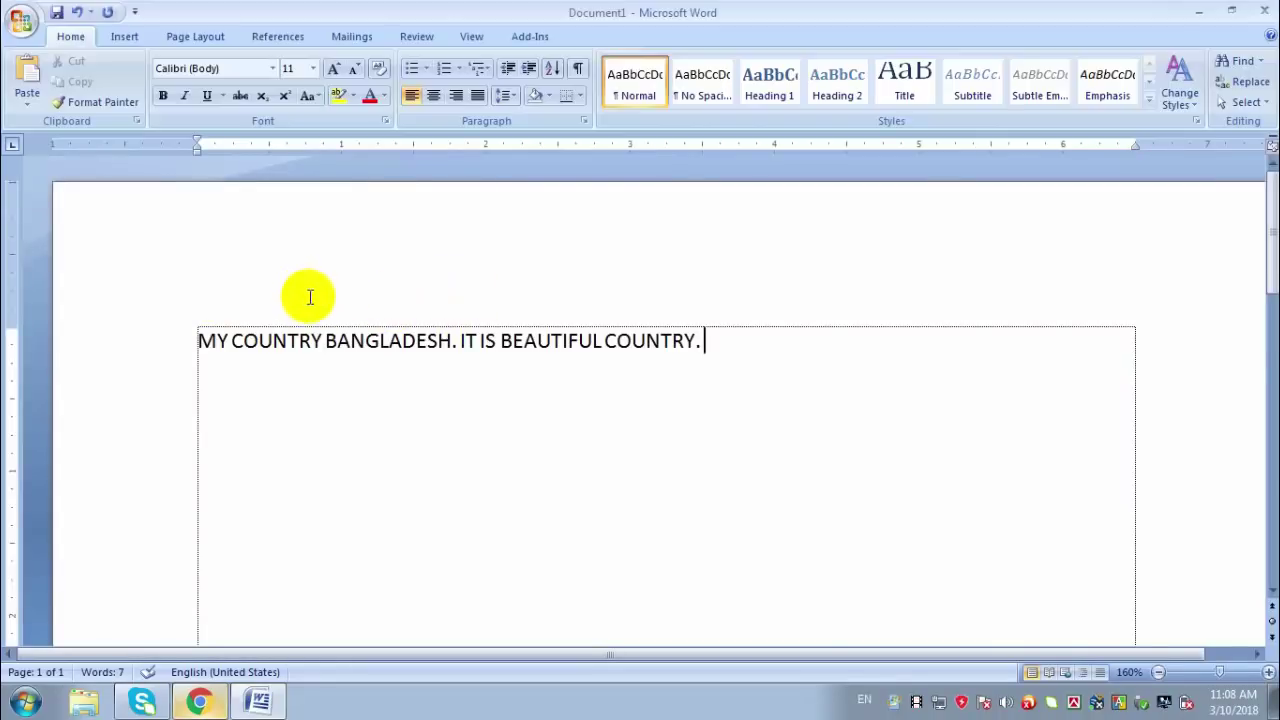
pyautogui.scroll(-5, 191, 320)
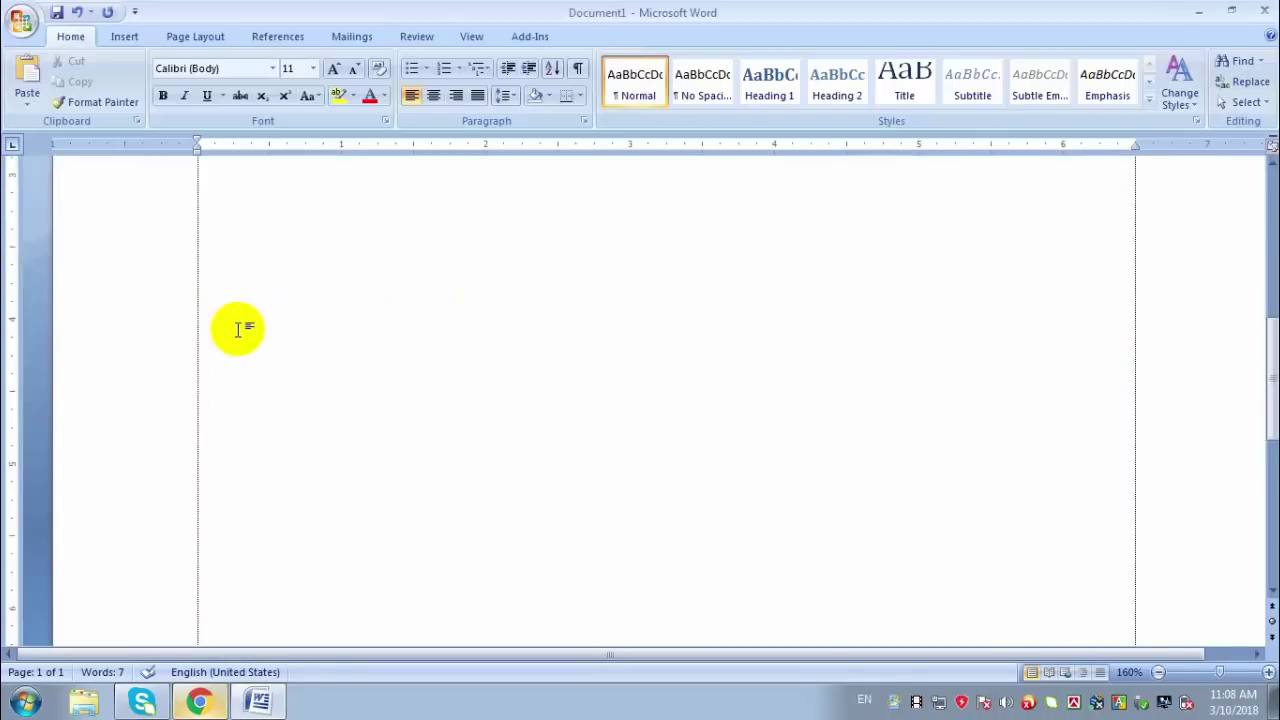
pyautogui.scroll(5, 238, 330)
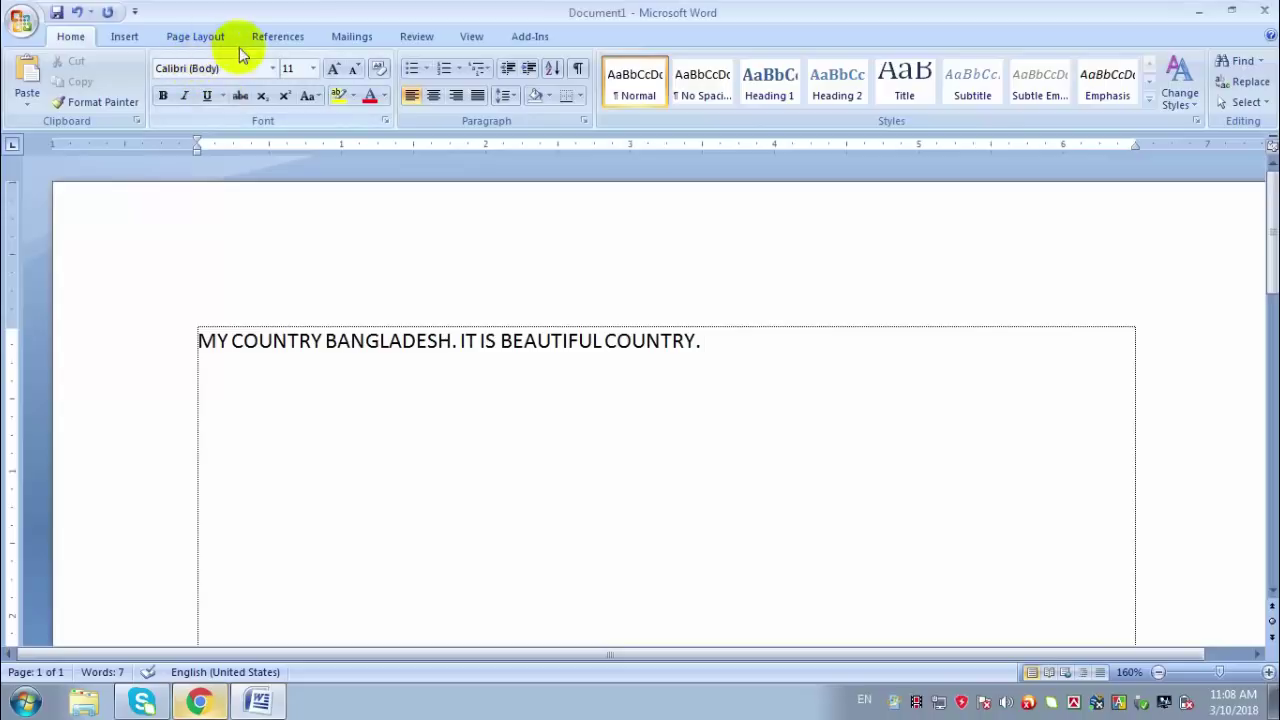
# Step: Choose Legal as the paper size in Page Setup from Custom Margins
pyautogui.click(189, 40)
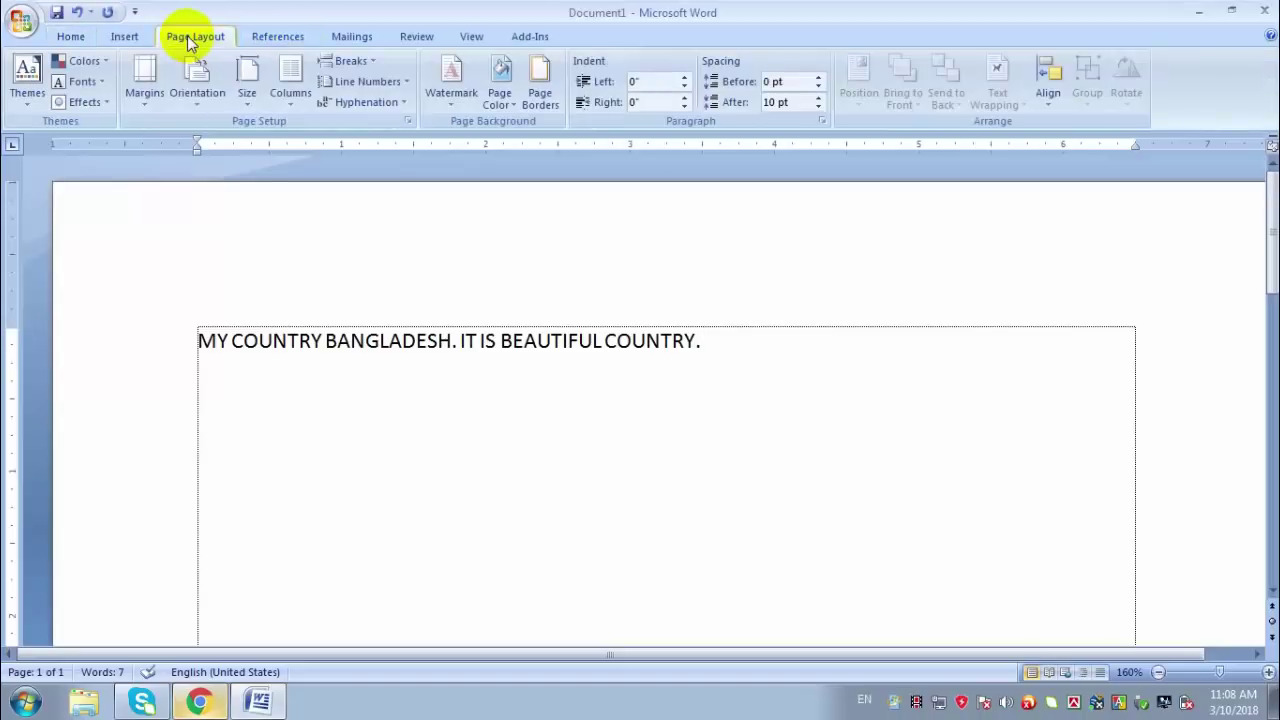
pyautogui.click(143, 88)
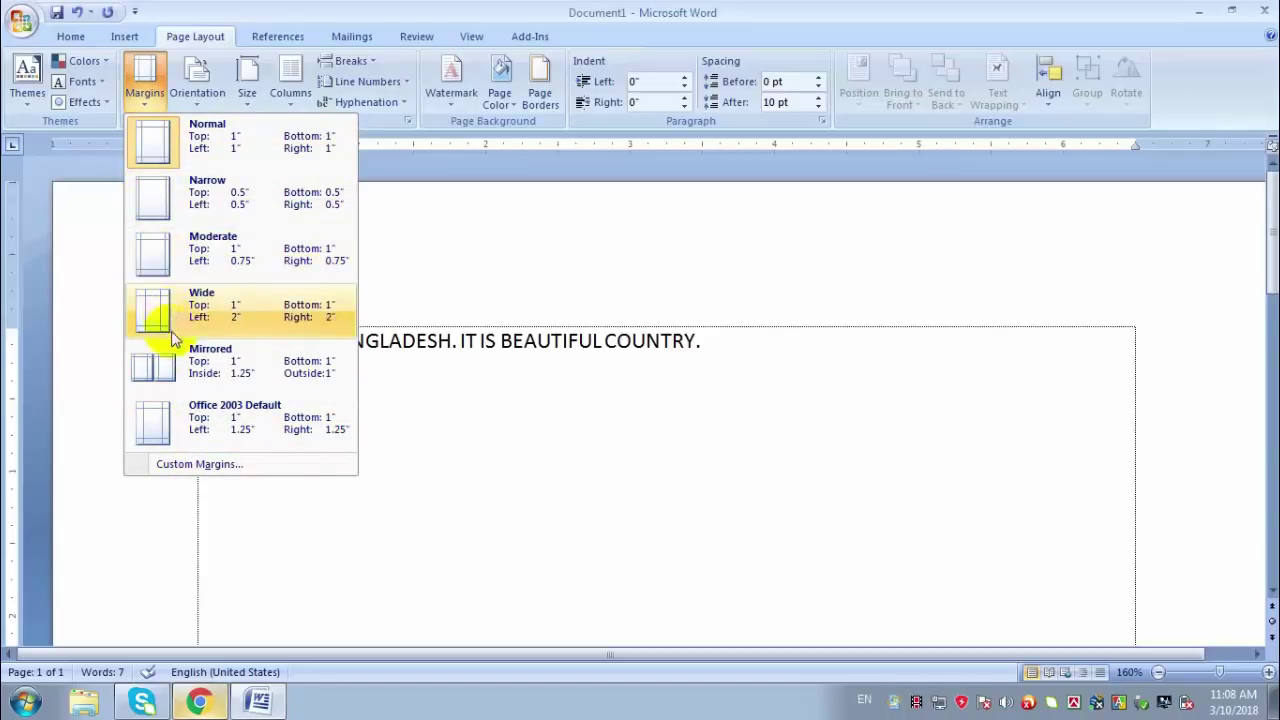
pyautogui.click(206, 464)
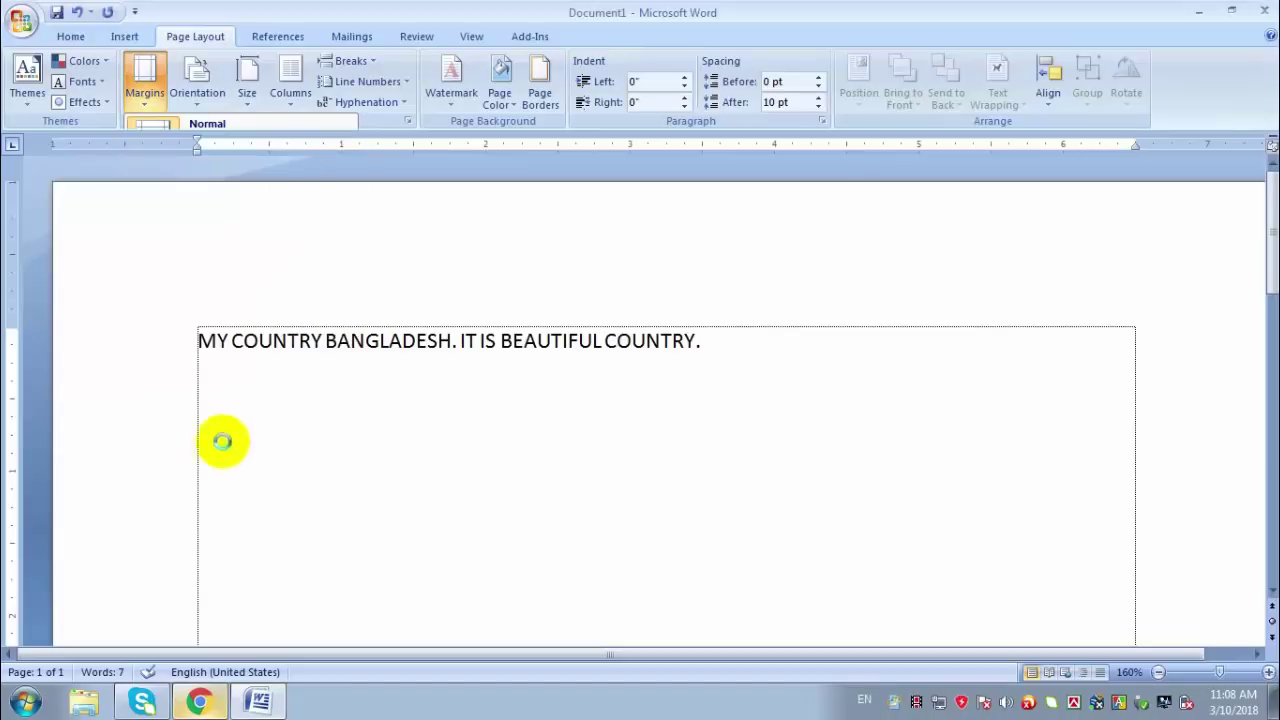
pyautogui.click(515, 118)
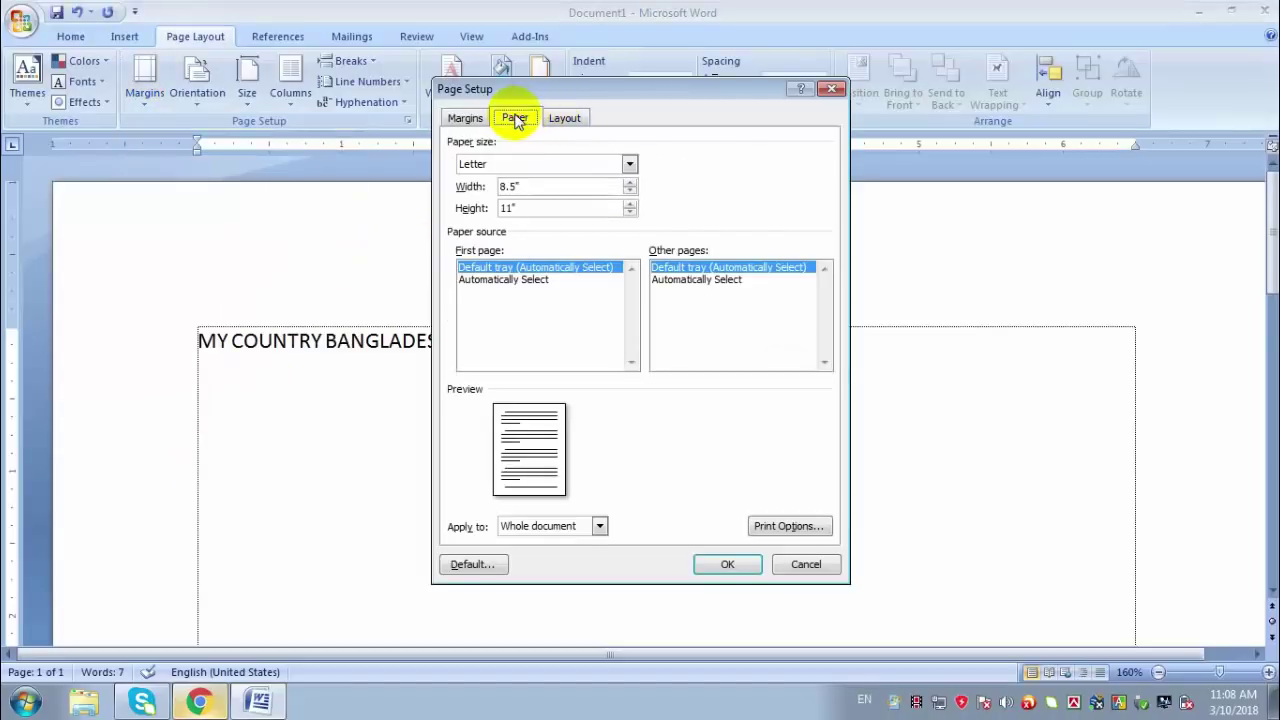
pyautogui.click(592, 165)
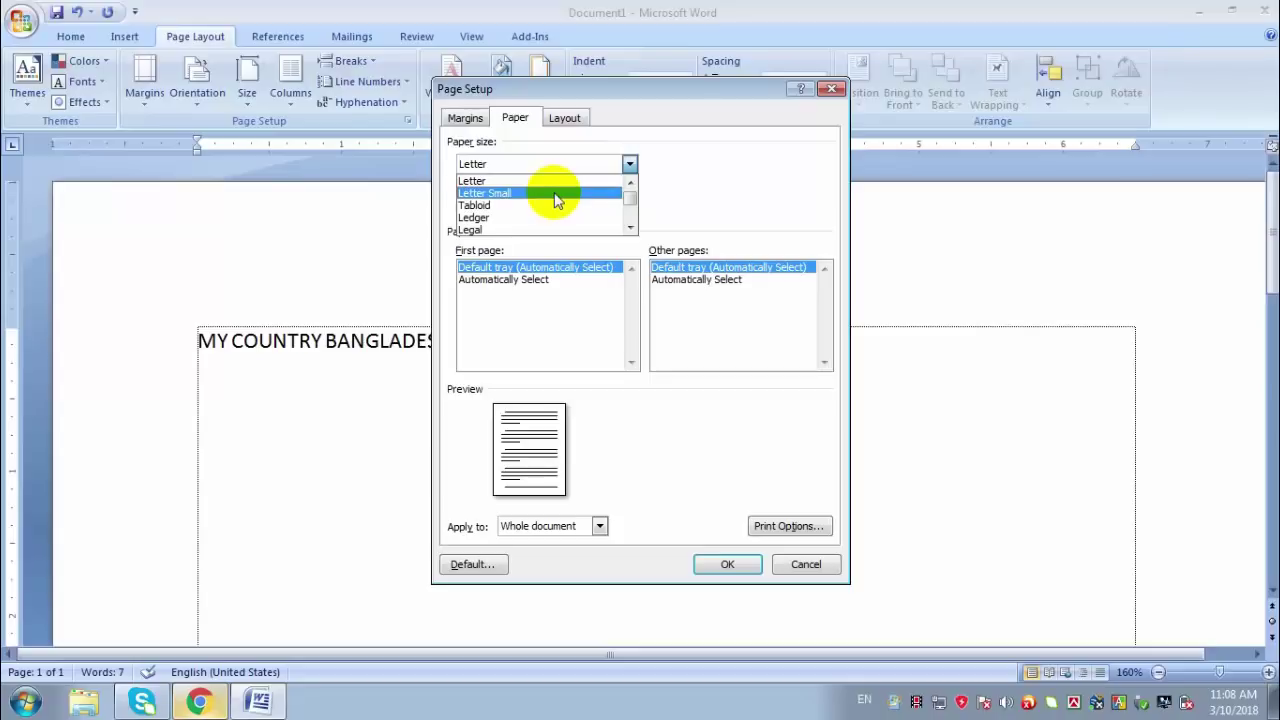
pyautogui.click(549, 230)
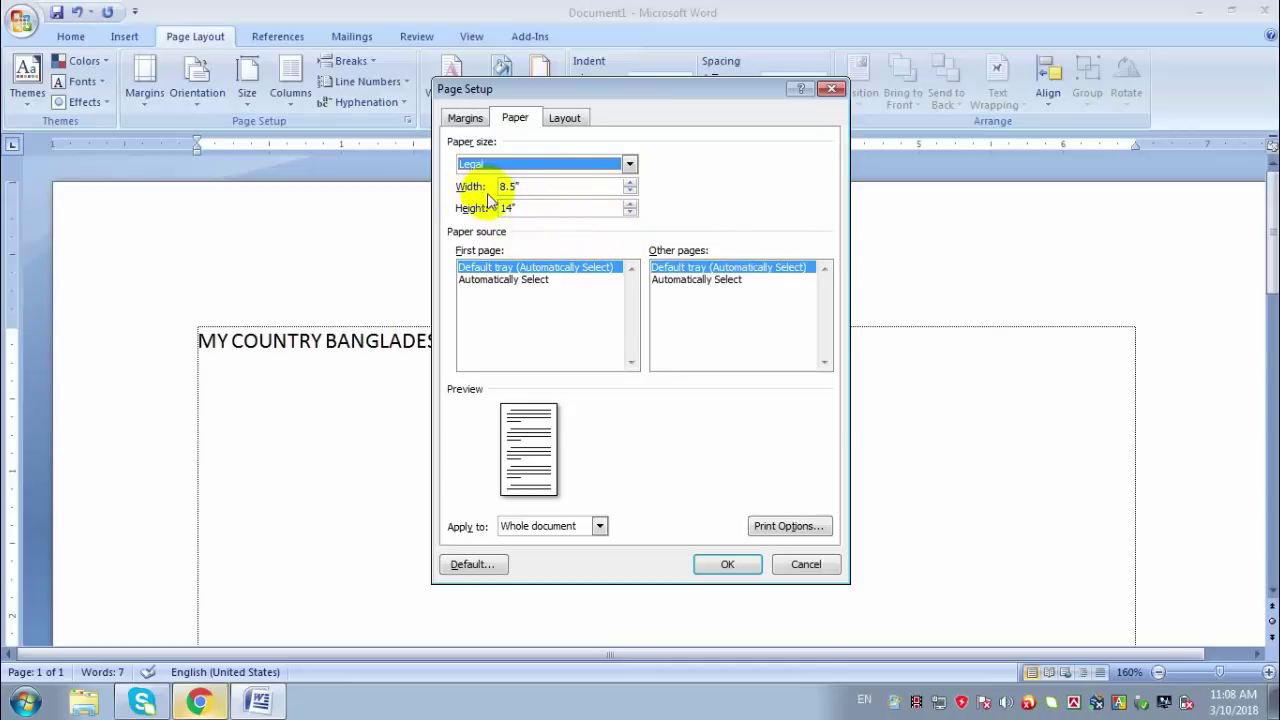
# Step: Set the top margin to 3" and the left margin to 2" and apply
pyautogui.click(468, 120)
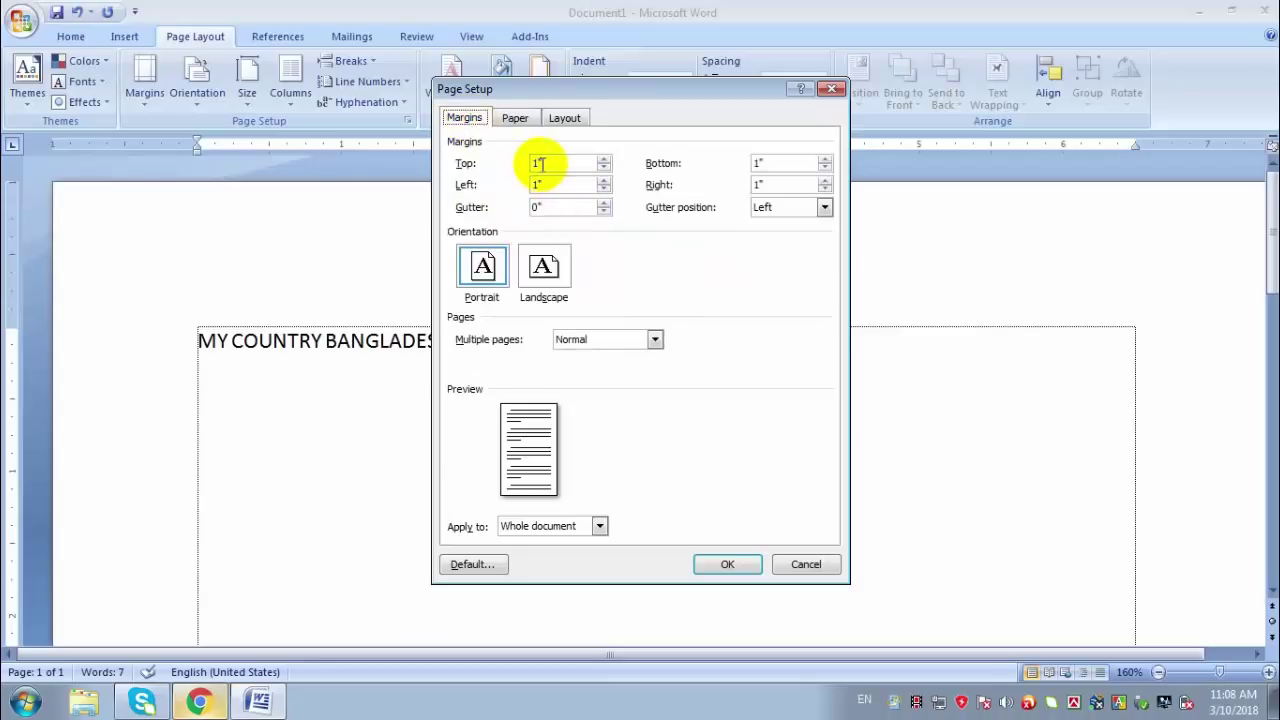
pyautogui.moveTo(547, 165); pyautogui.dragTo(513, 175)
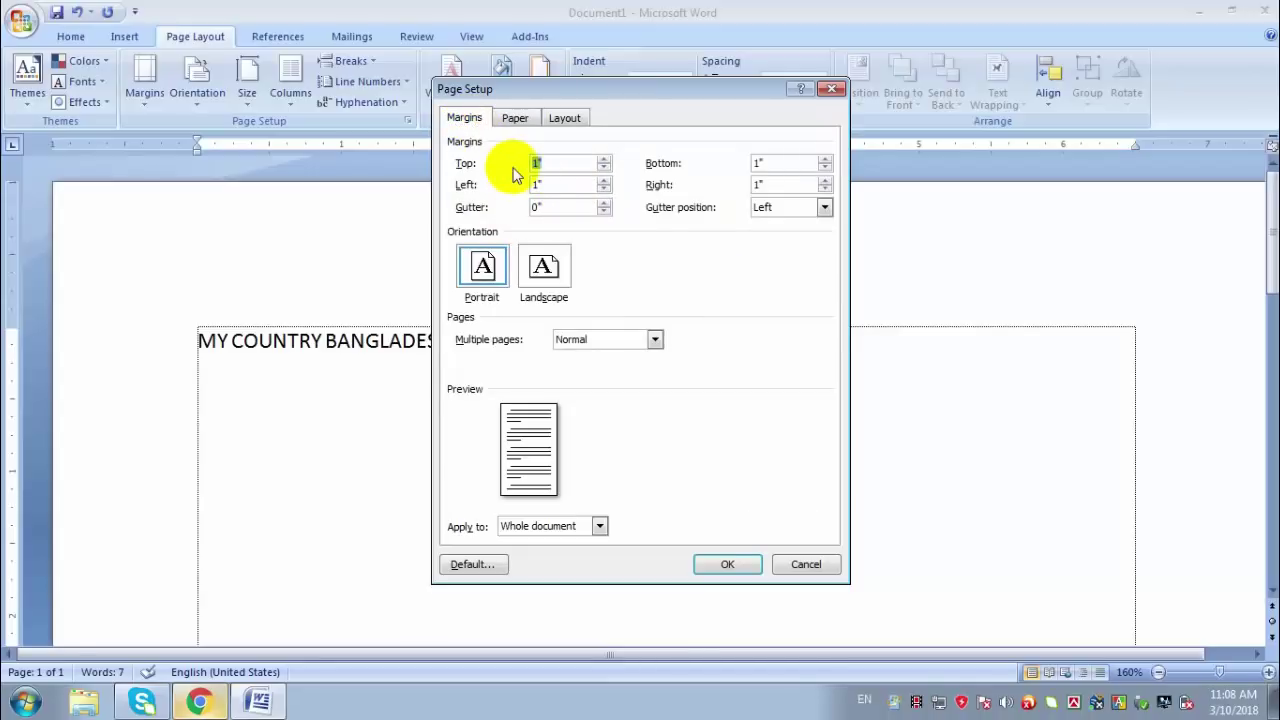
pyautogui.write('3')
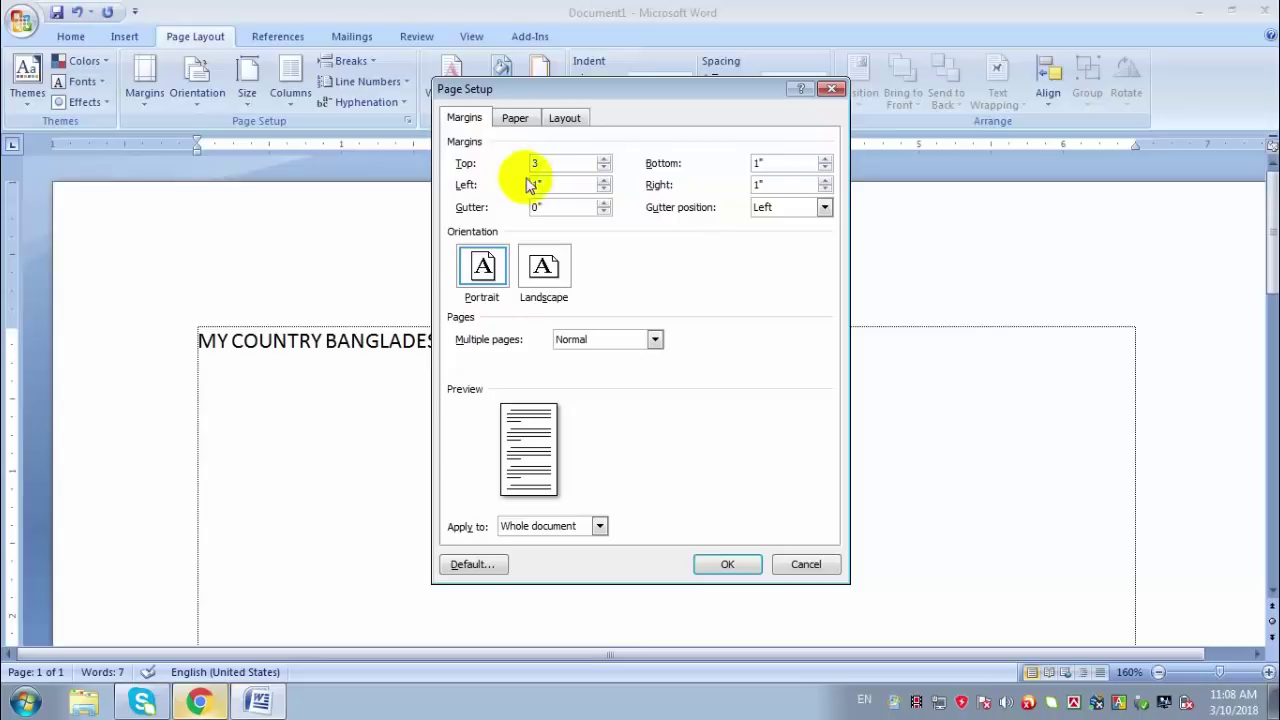
pyautogui.moveTo(541, 186); pyautogui.dragTo(493, 193)
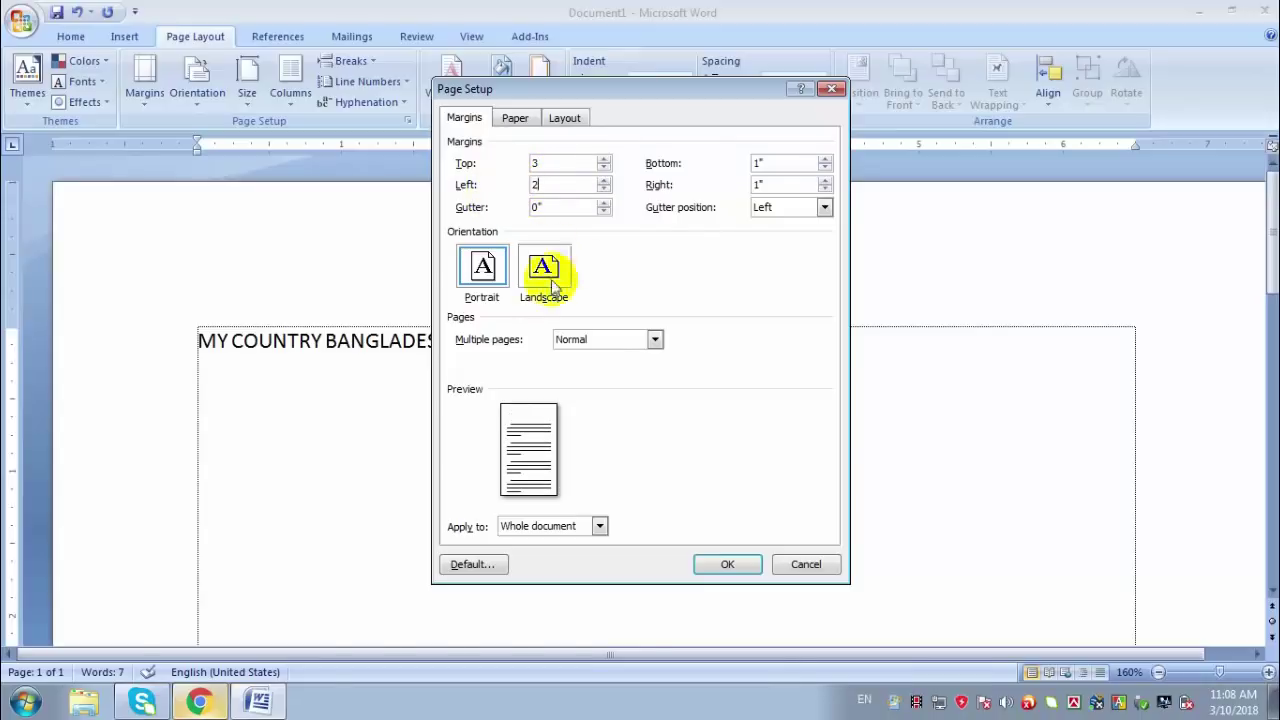
pyautogui.click(728, 565)
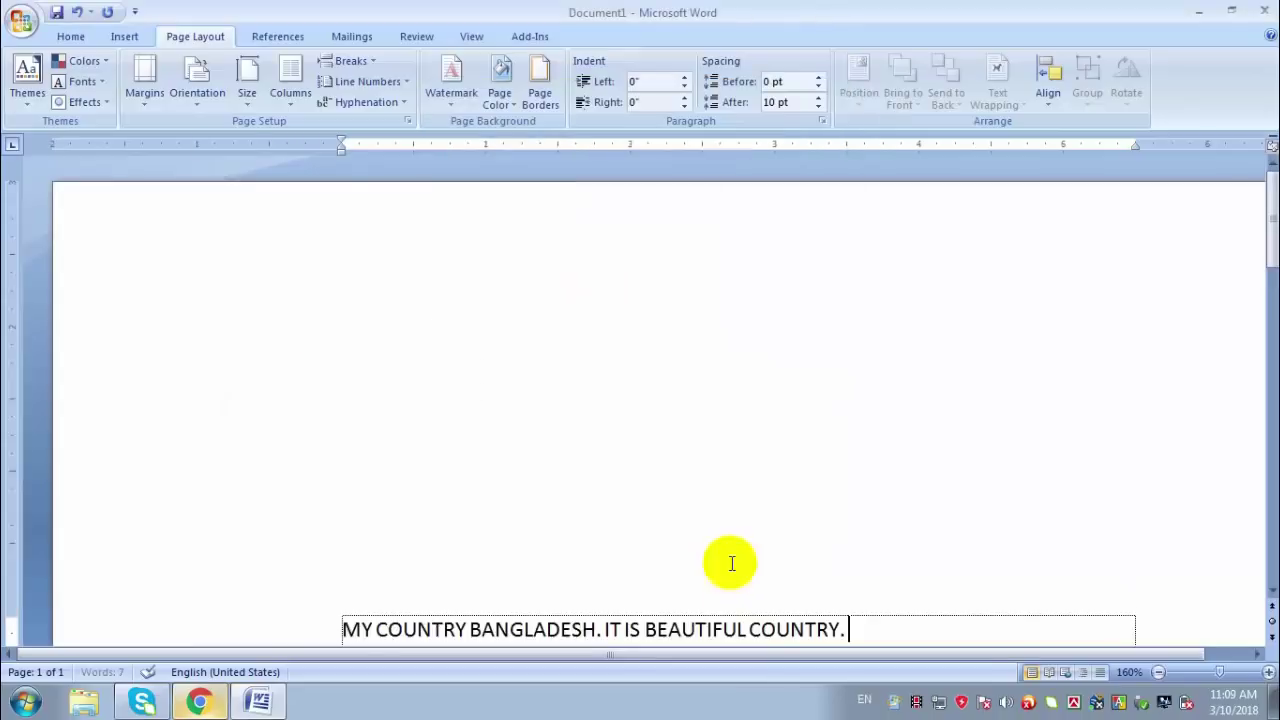
# Step: Review the reformatted page, then undo the page setup change
pyautogui.scroll(-3, 677, 471)
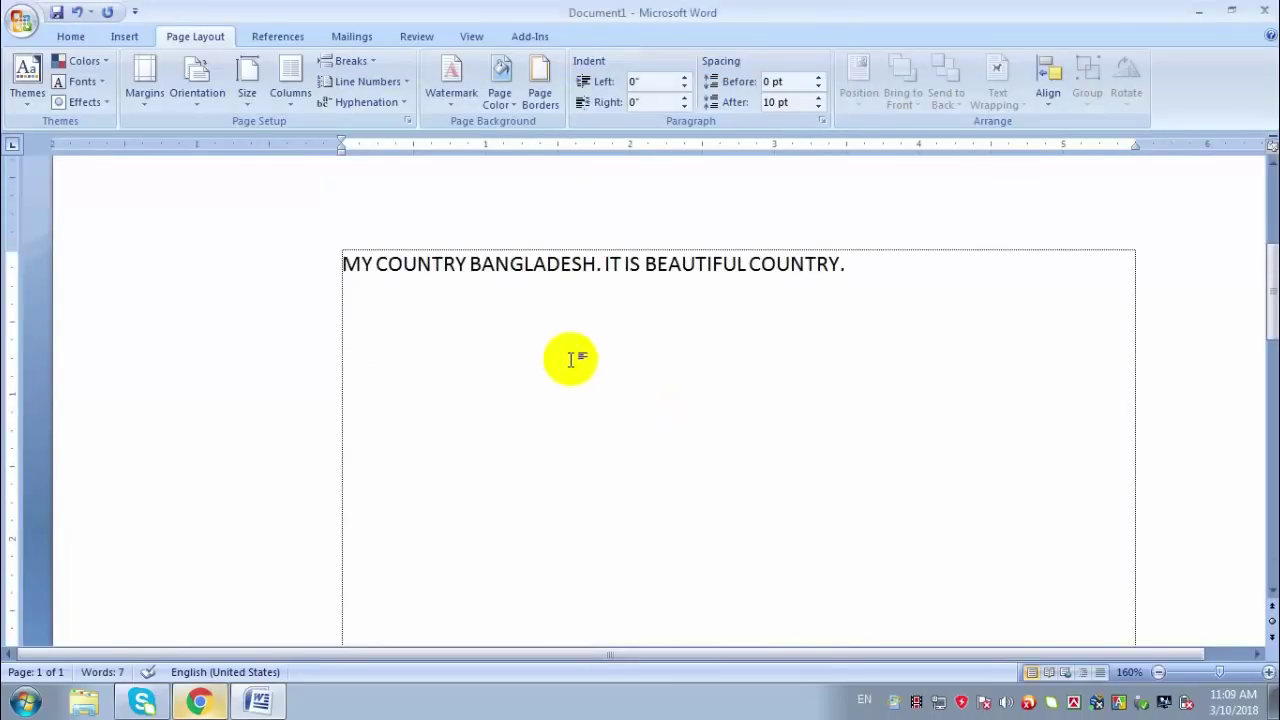
pyautogui.scroll(-6, 568, 357)
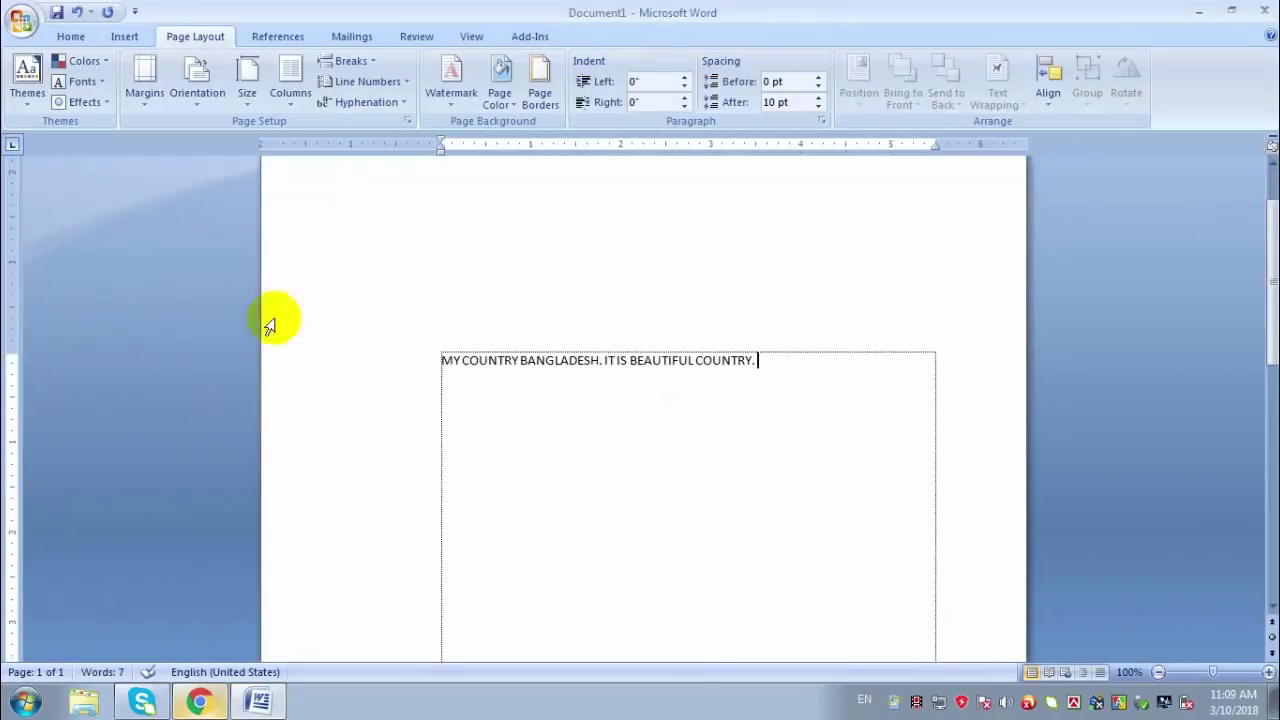
pyautogui.scroll(-5, 298, 375)
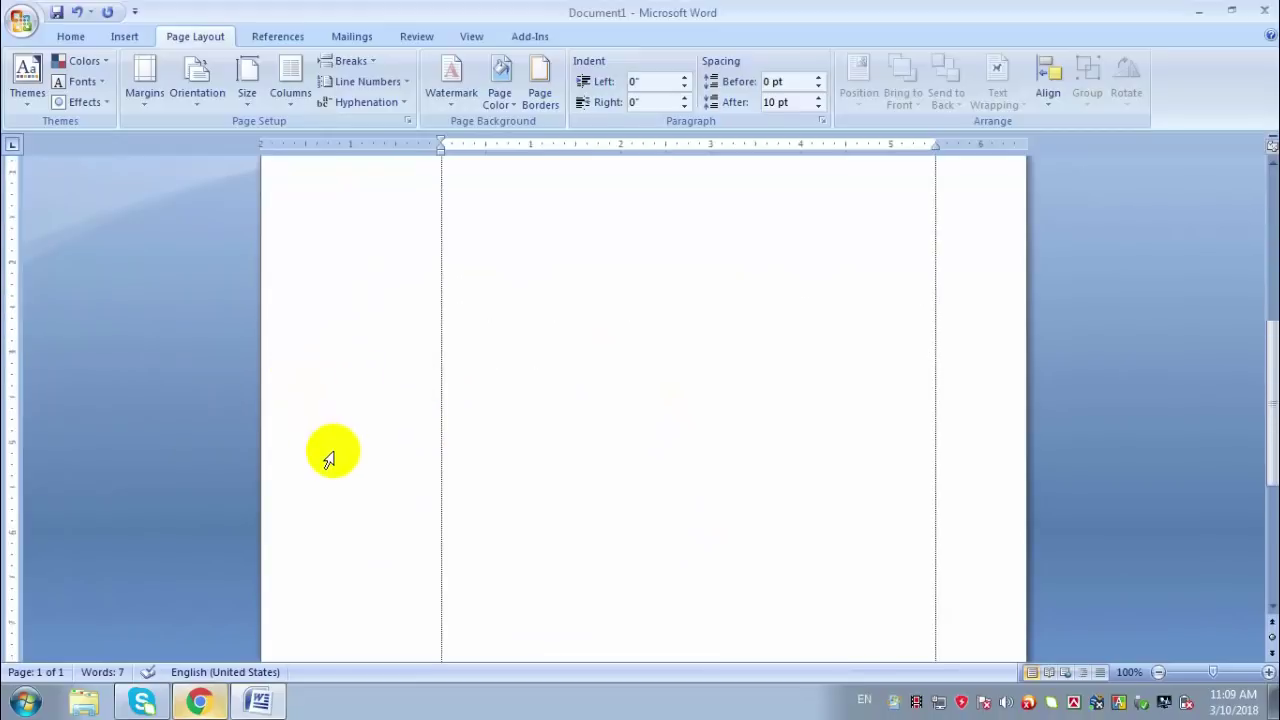
pyautogui.scroll(6, 331, 451)
pyautogui.hotkey('ctrl', 'z')
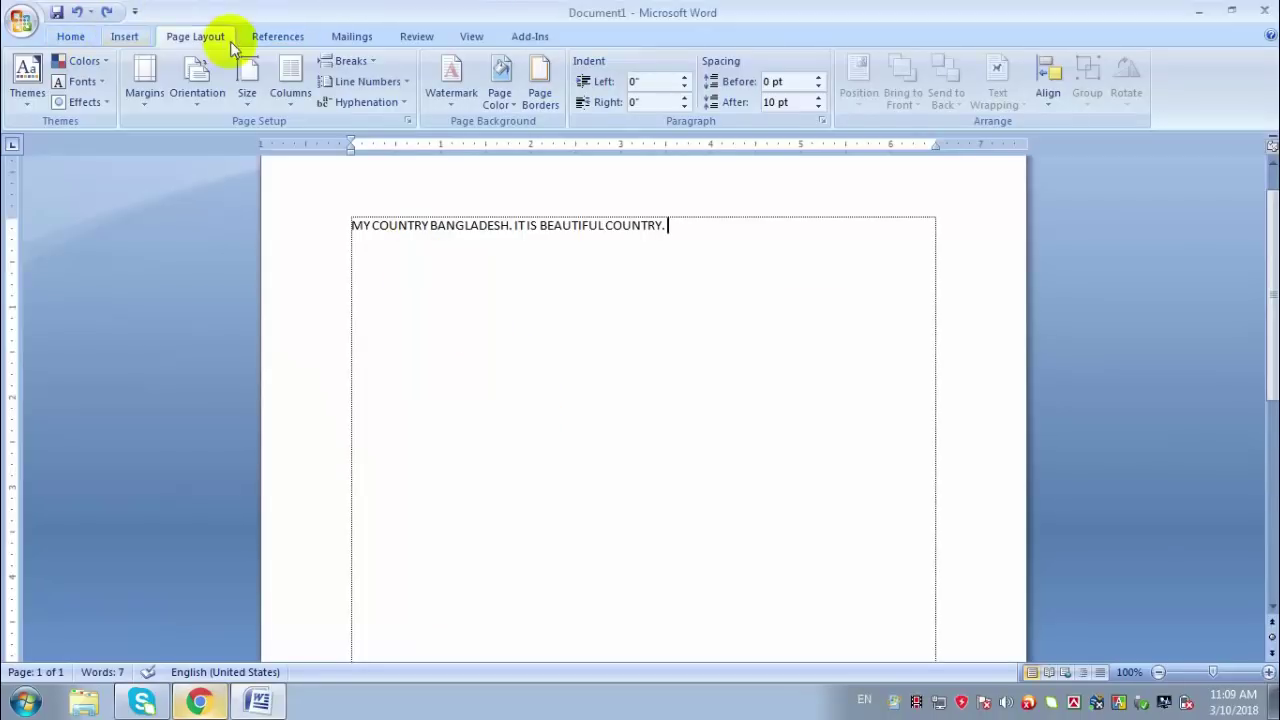
# Step: Set Landscape orientation for the whole document through Custom Margins
pyautogui.click(145, 100)
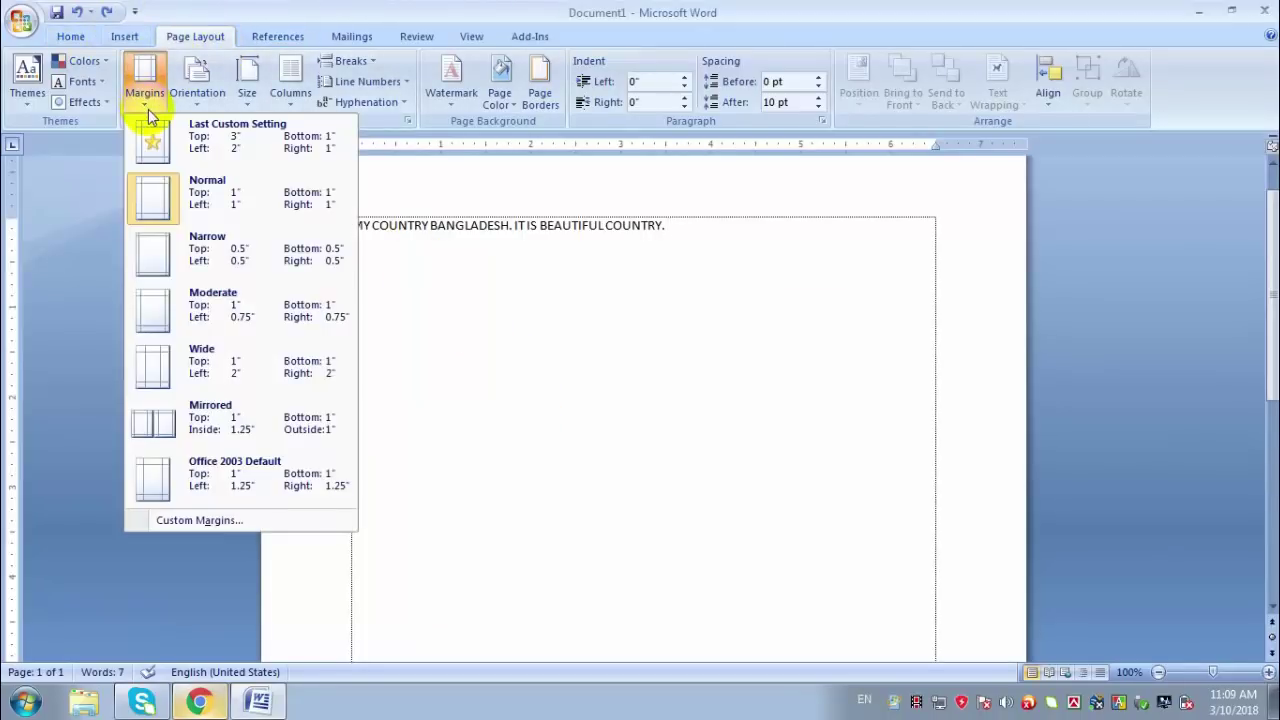
pyautogui.click(209, 520)
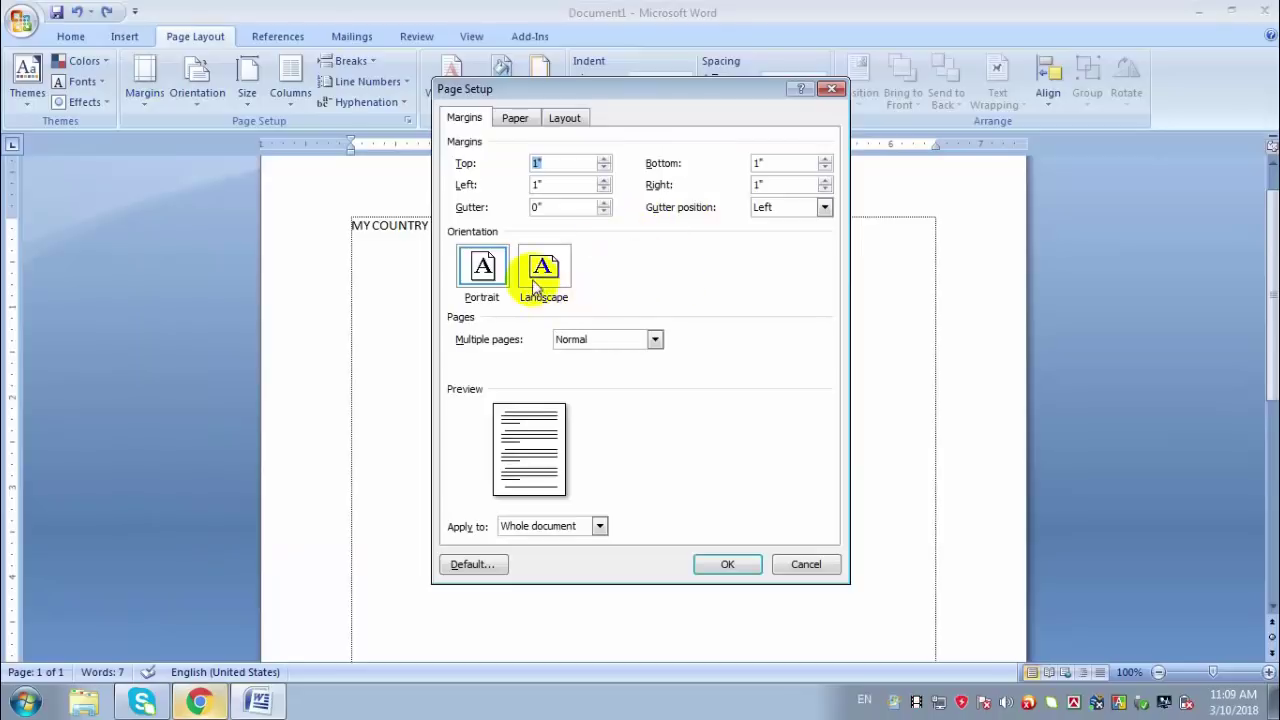
pyautogui.click(483, 265)
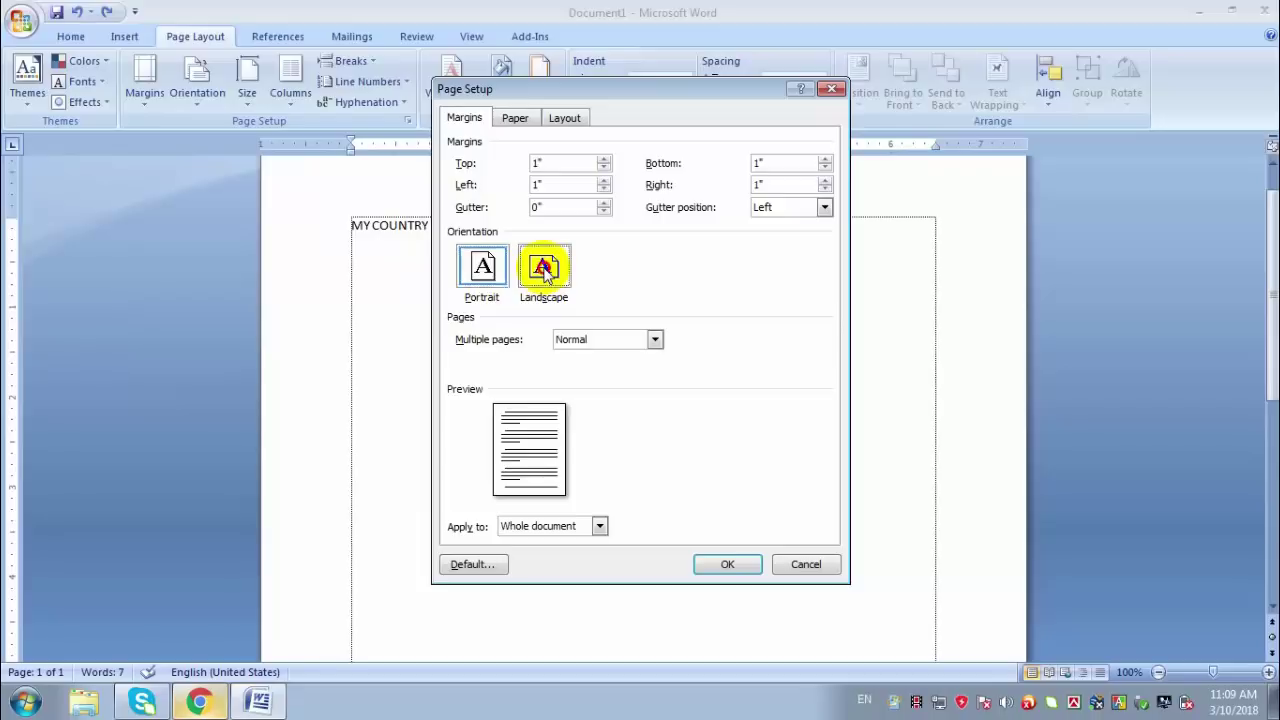
pyautogui.click(545, 272)
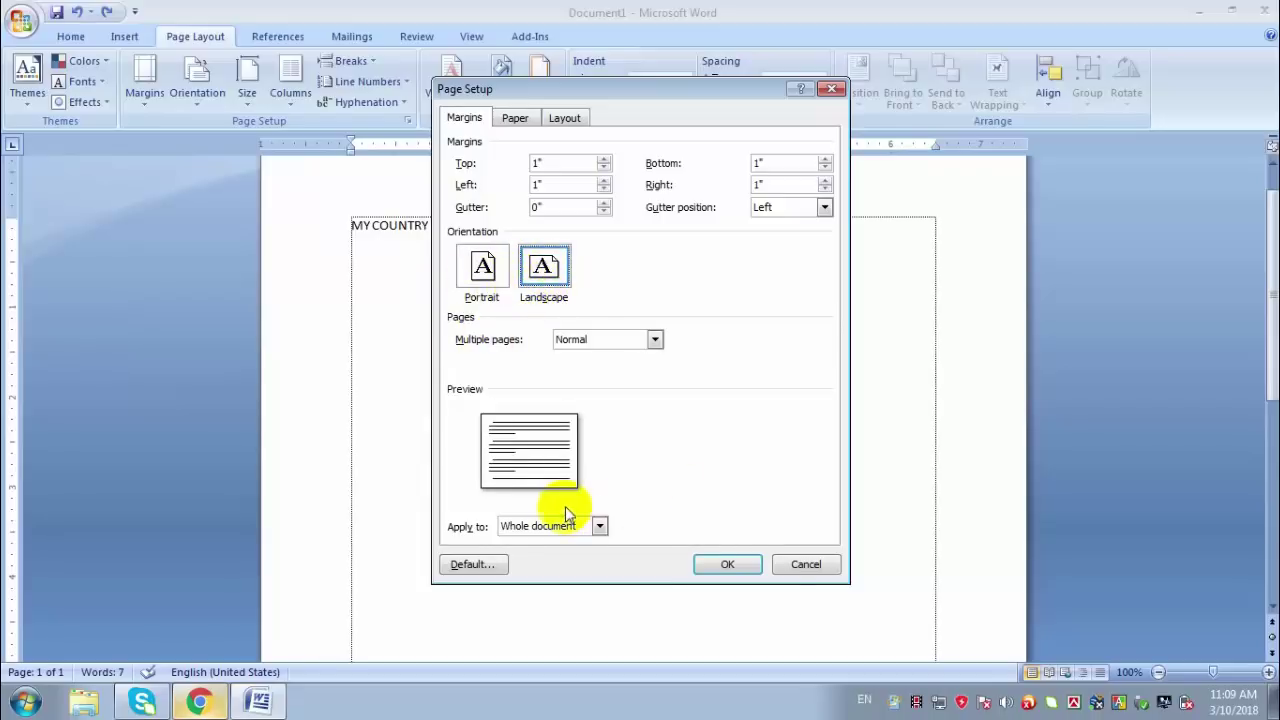
pyautogui.click(734, 563)
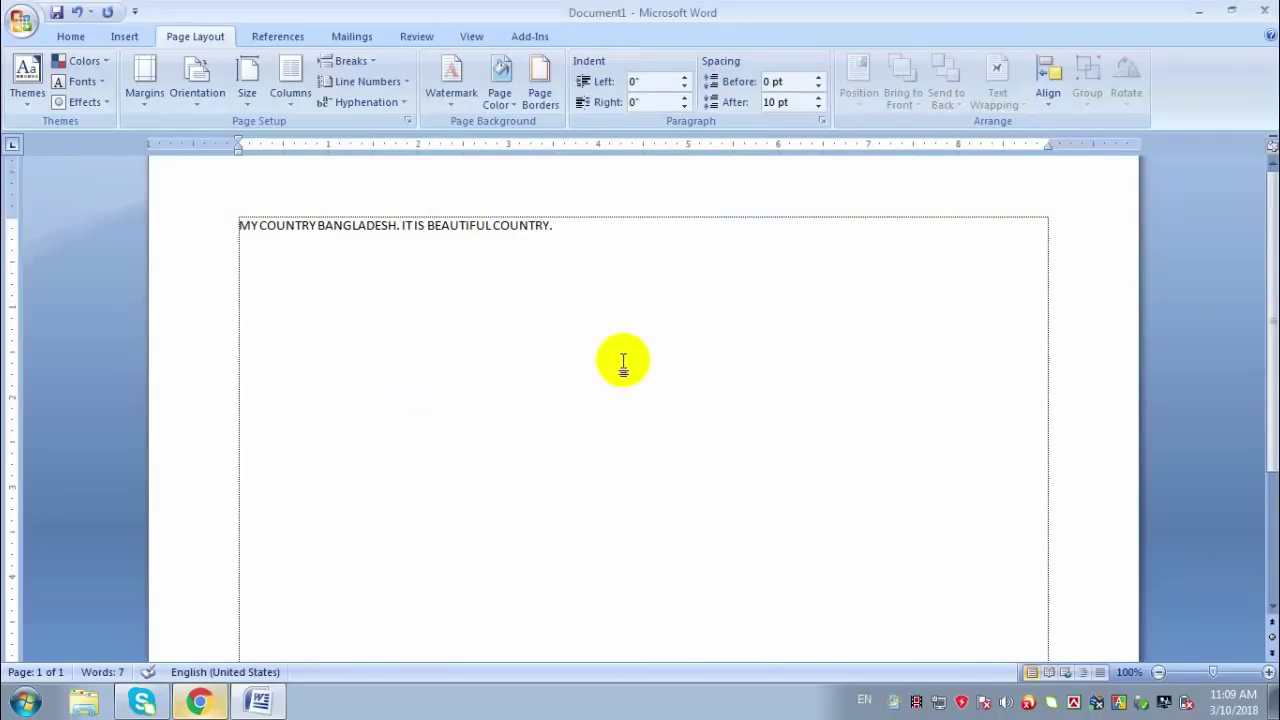
# Step: Add 'kjdk' to the filler line, then show Print Preview magnified to 100%
pyautogui.keyDown('ctrl'); pyautogui.scroll(-3, 622, 363); pyautogui.keyUp('ctrl')
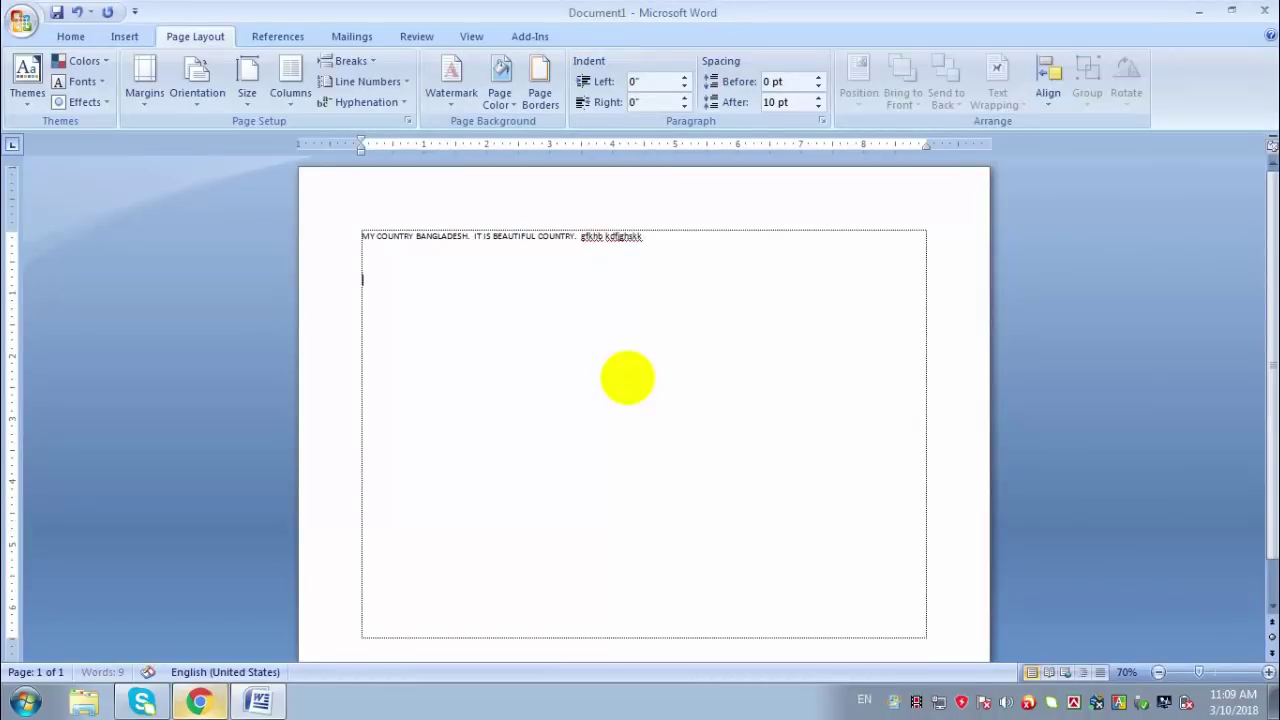
pyautogui.write('kjdk fdgkfdkkj k fdgjk')
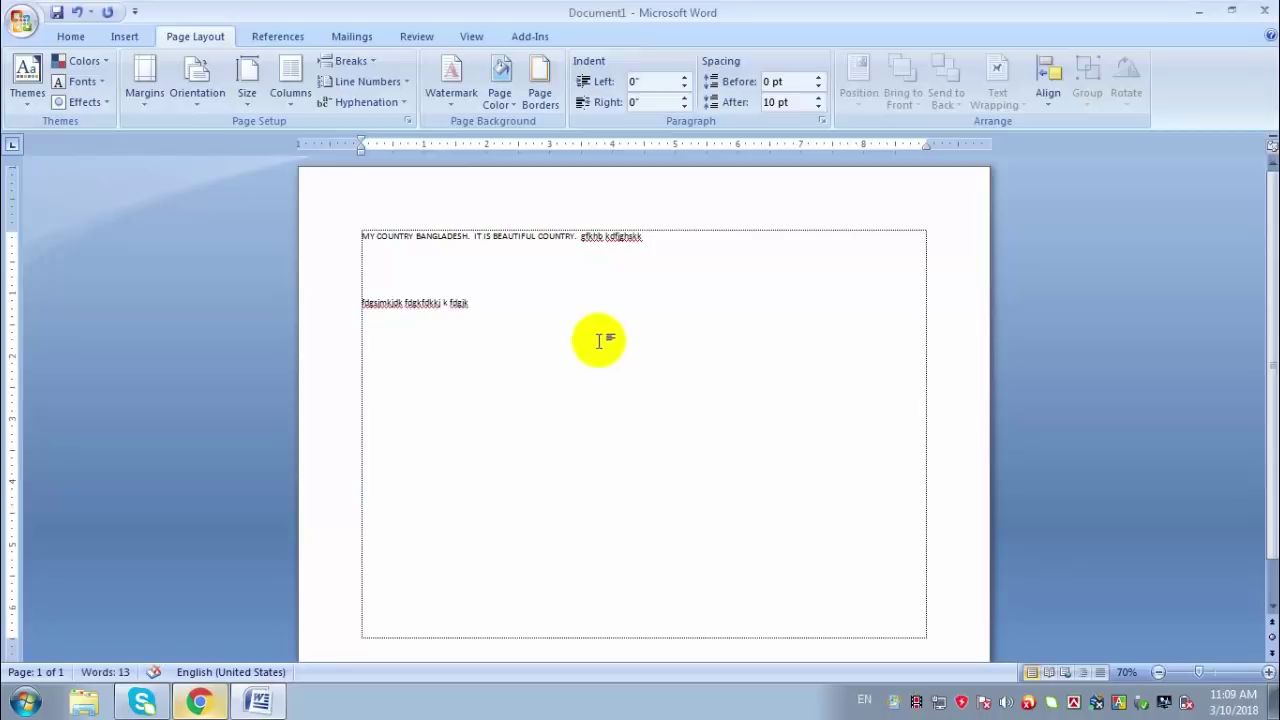
pyautogui.scroll(3, 506, 422)
pyautogui.scroll(2, 503, 427)
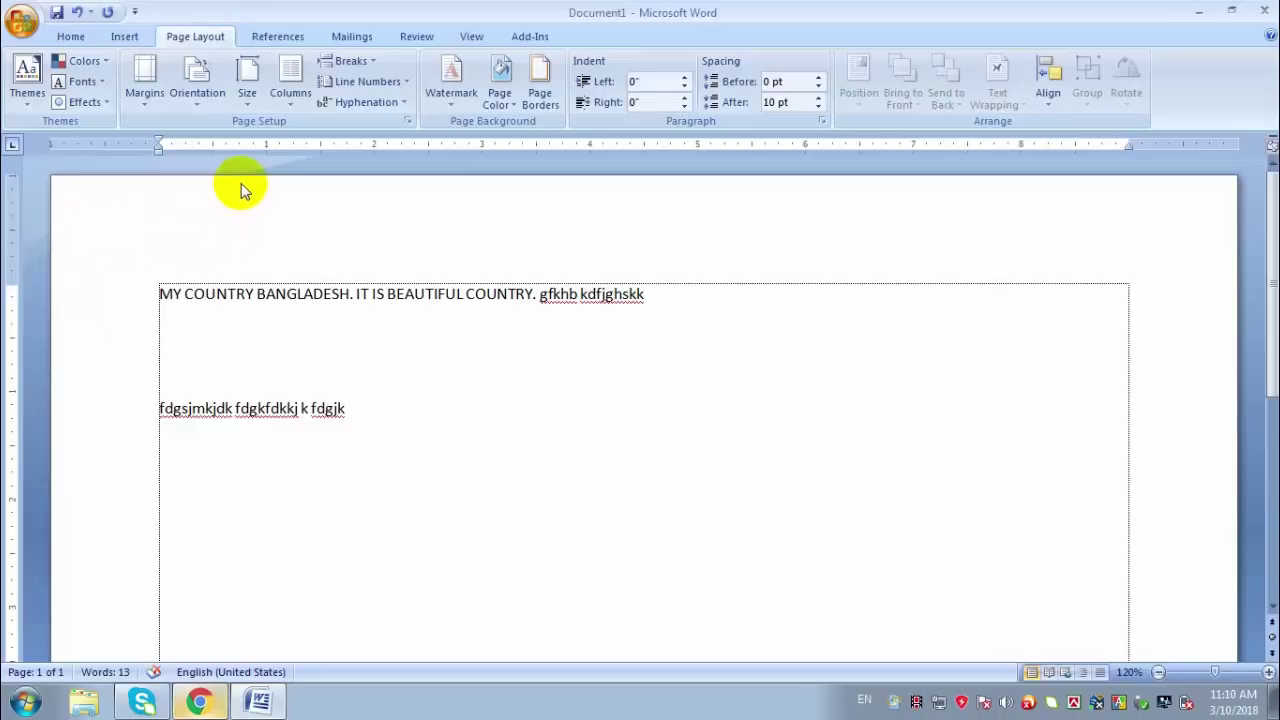
pyautogui.scroll(-6, 241, 183)
pyautogui.hotkey('ctrl', 'F2')
pyautogui.click(489, 324)
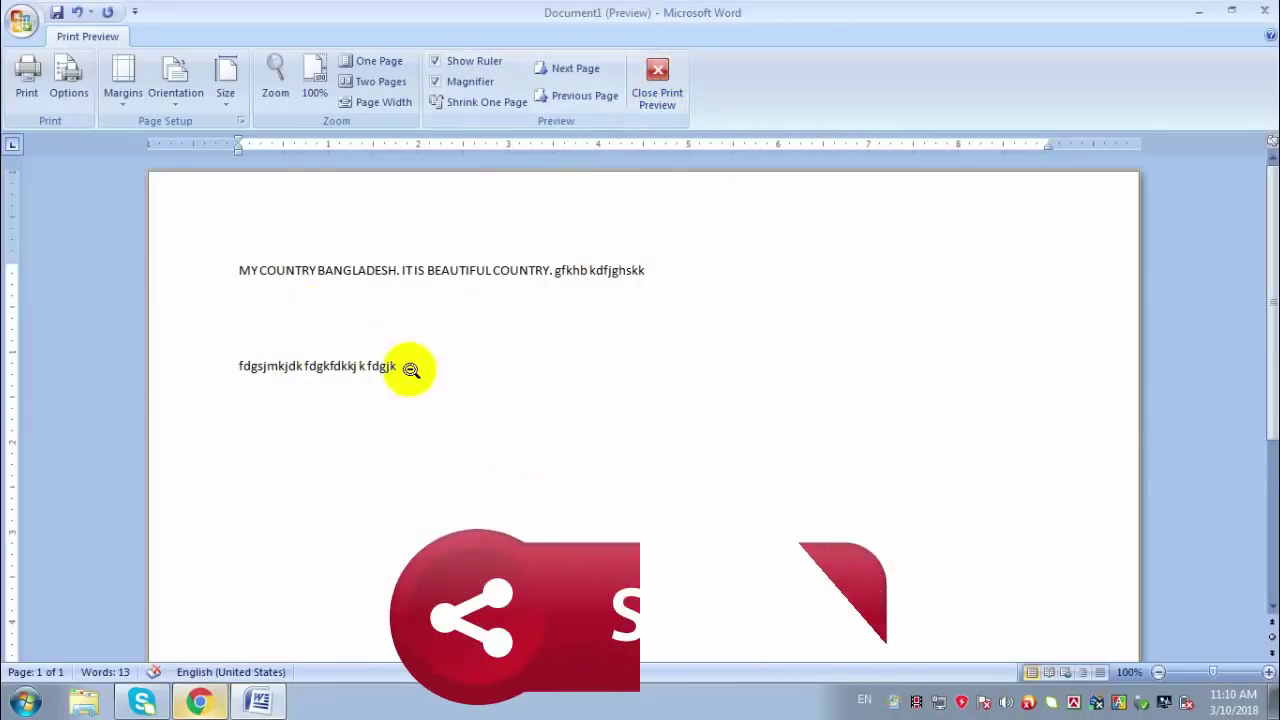
# Step: Close Print Preview and scroll through the document in the editing view
pyautogui.click(660, 80)
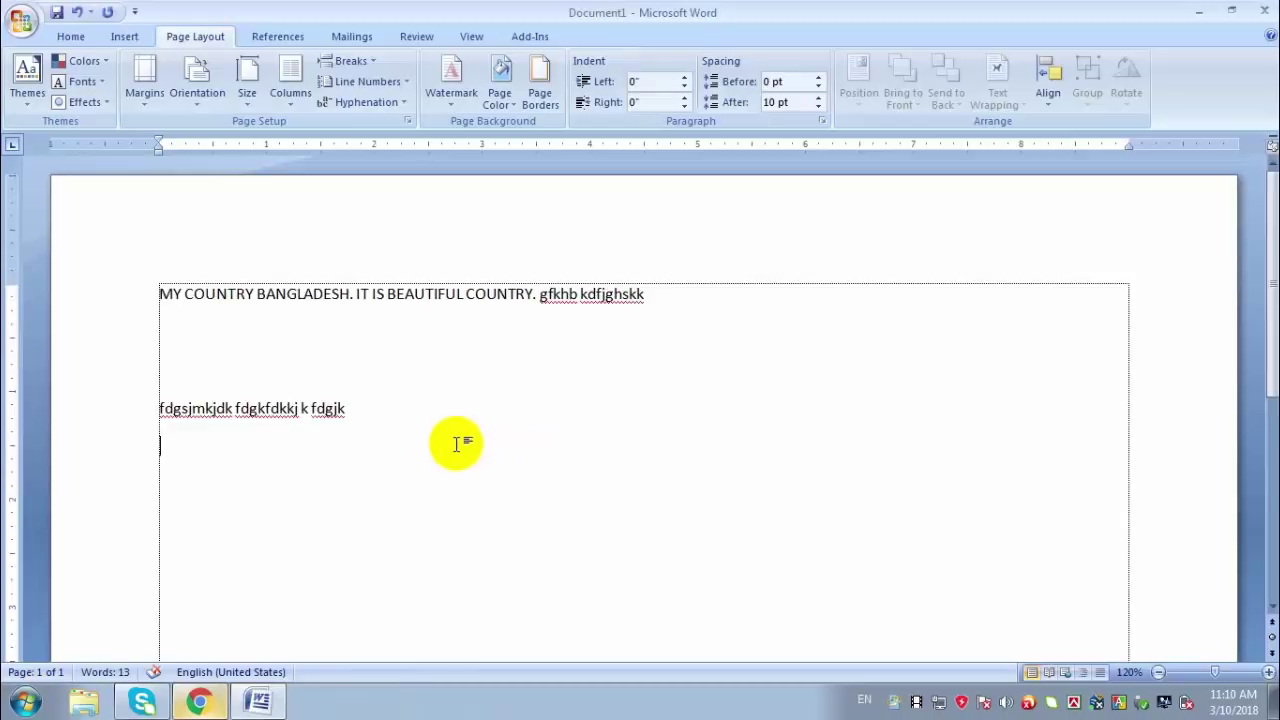
pyautogui.scroll(-5, 458, 443)
pyautogui.scroll(-2, 458, 443)
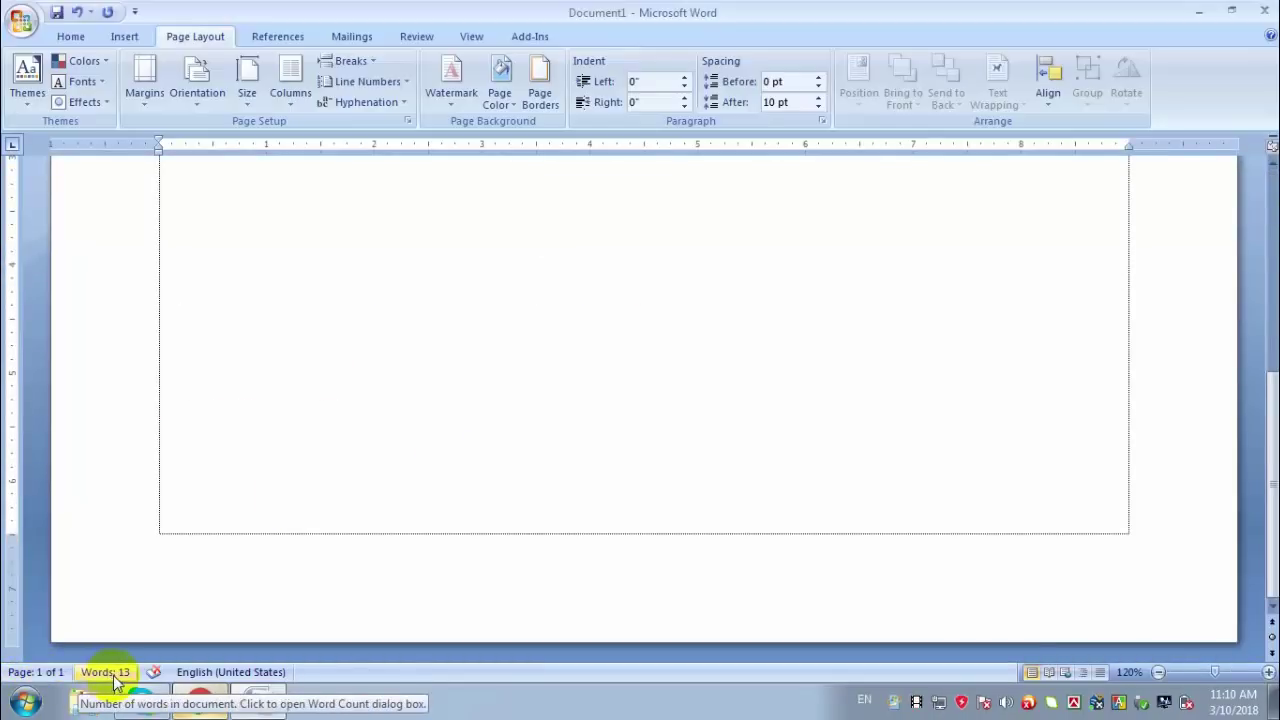
pyautogui.scroll(5, 555, 545)
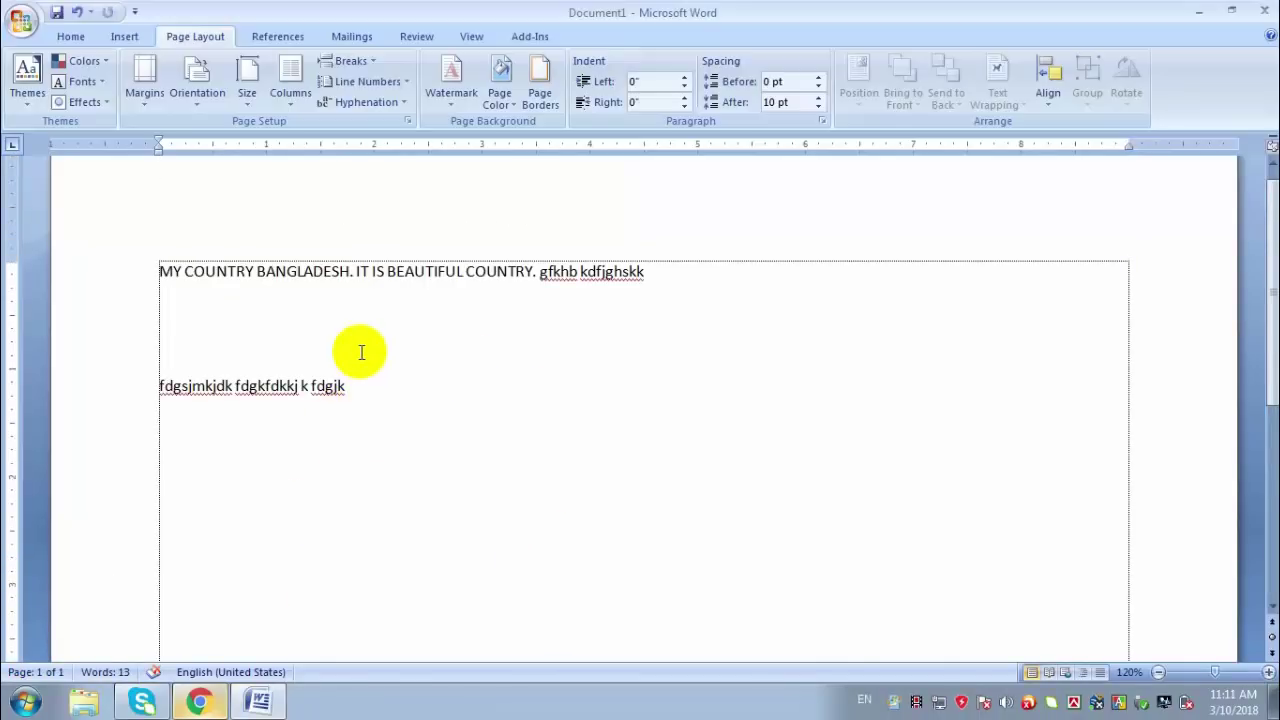
# Step: Insert a Blank header and type 'page1' into it
pyautogui.click(113, 38)
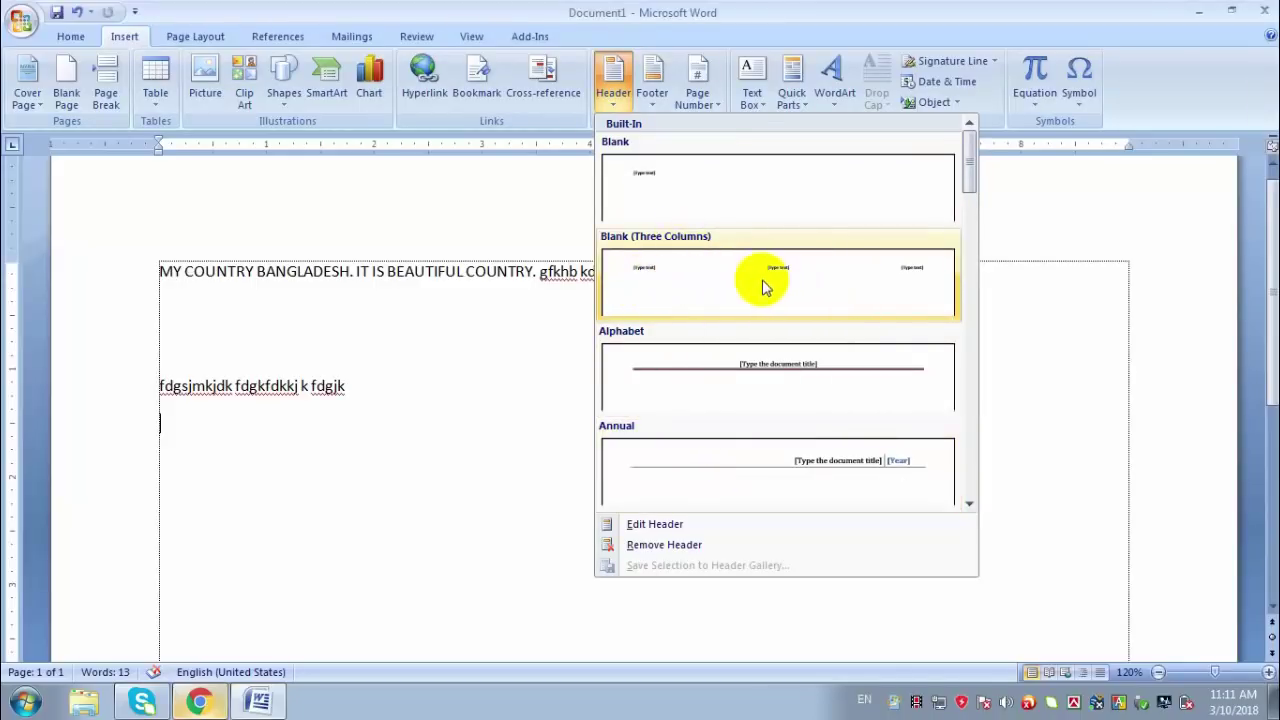
pyautogui.click(700, 196)
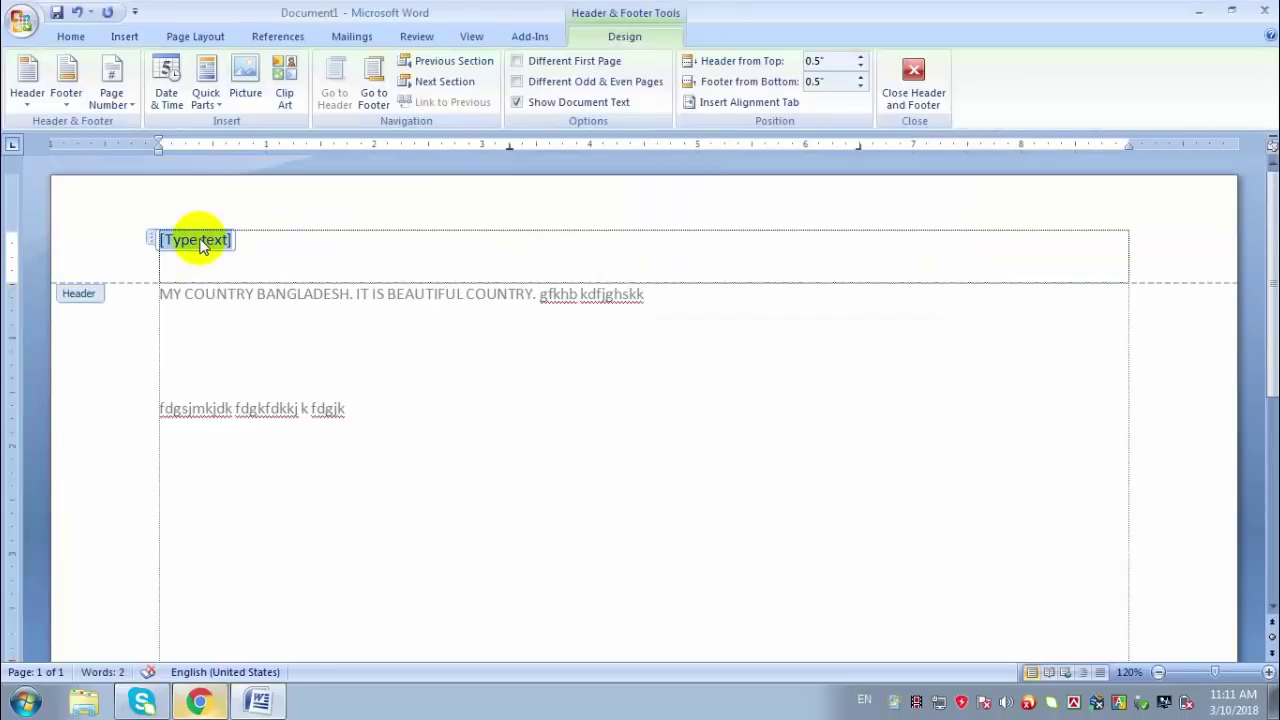
pyautogui.write('page1')
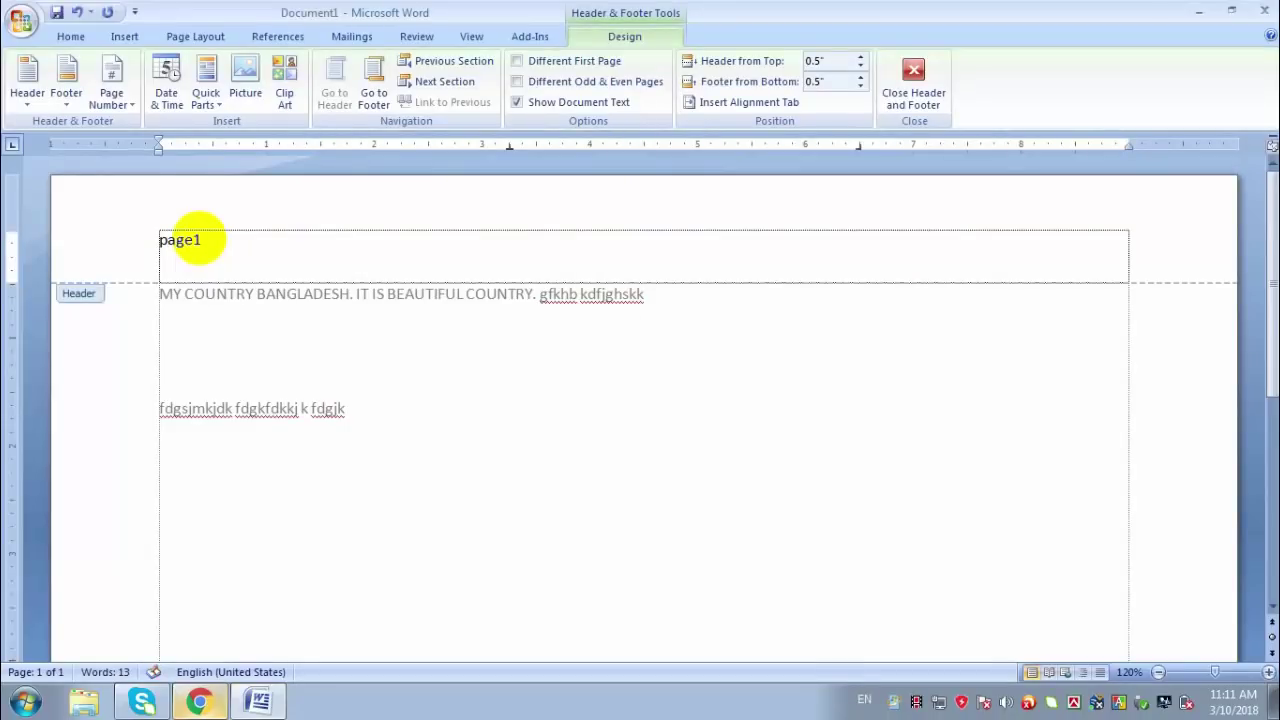
pyautogui.scroll(-10, 380, 316)
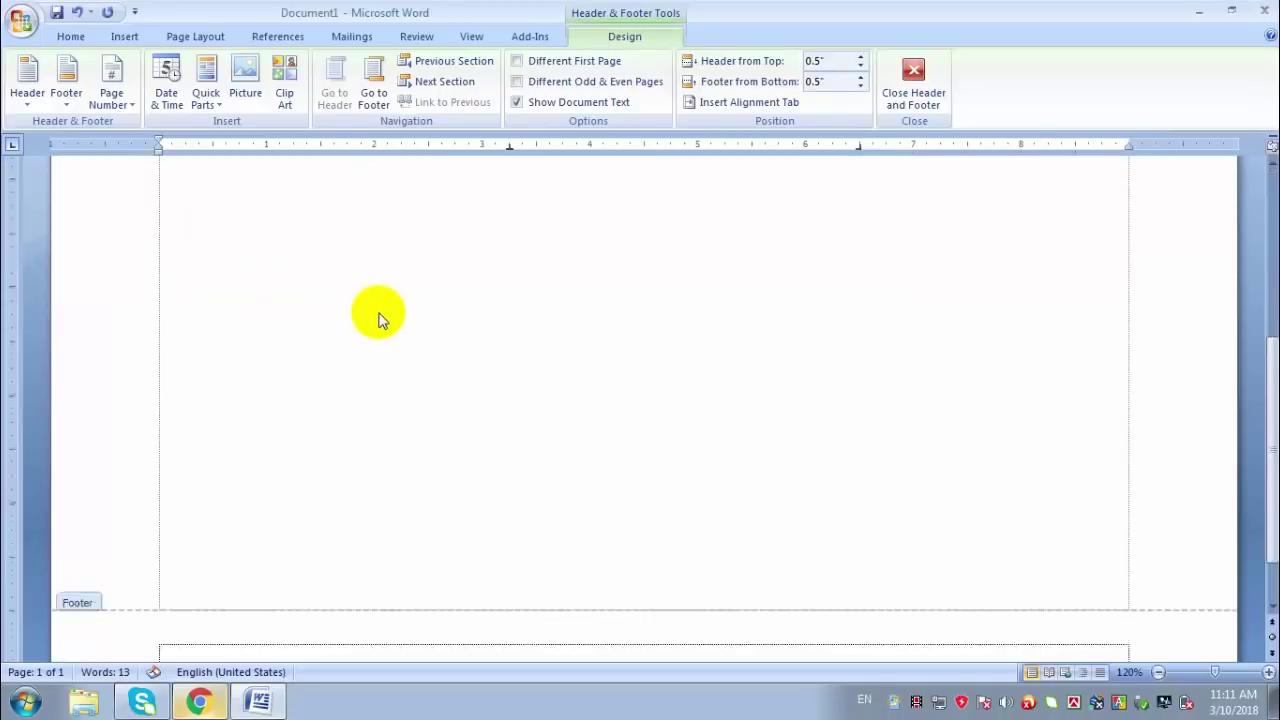
pyautogui.scroll(8, 380, 320)
pyautogui.scroll(3, 380, 320)
pyautogui.scroll(-10, 380, 320)
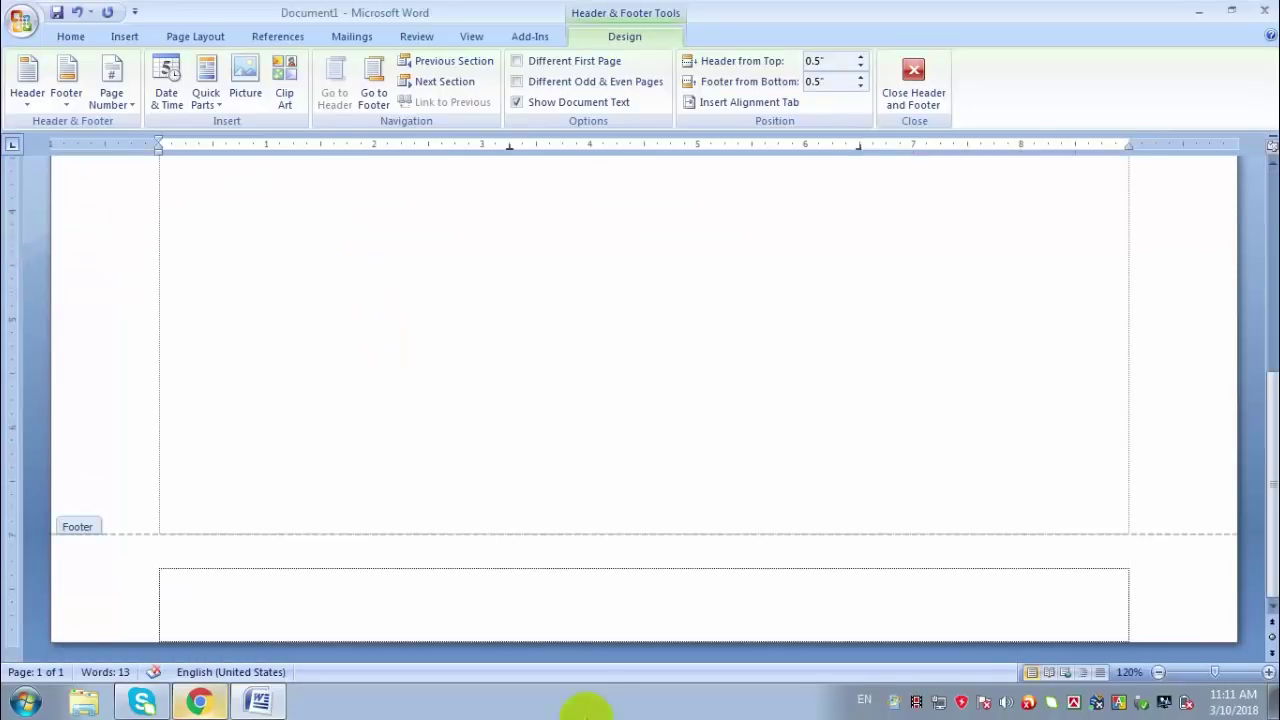
# Step: Check the footer, close Header and Footer, and look over the page with its page1 header
pyautogui.click(443, 580)
pyautogui.scroll(10, 447, 583)
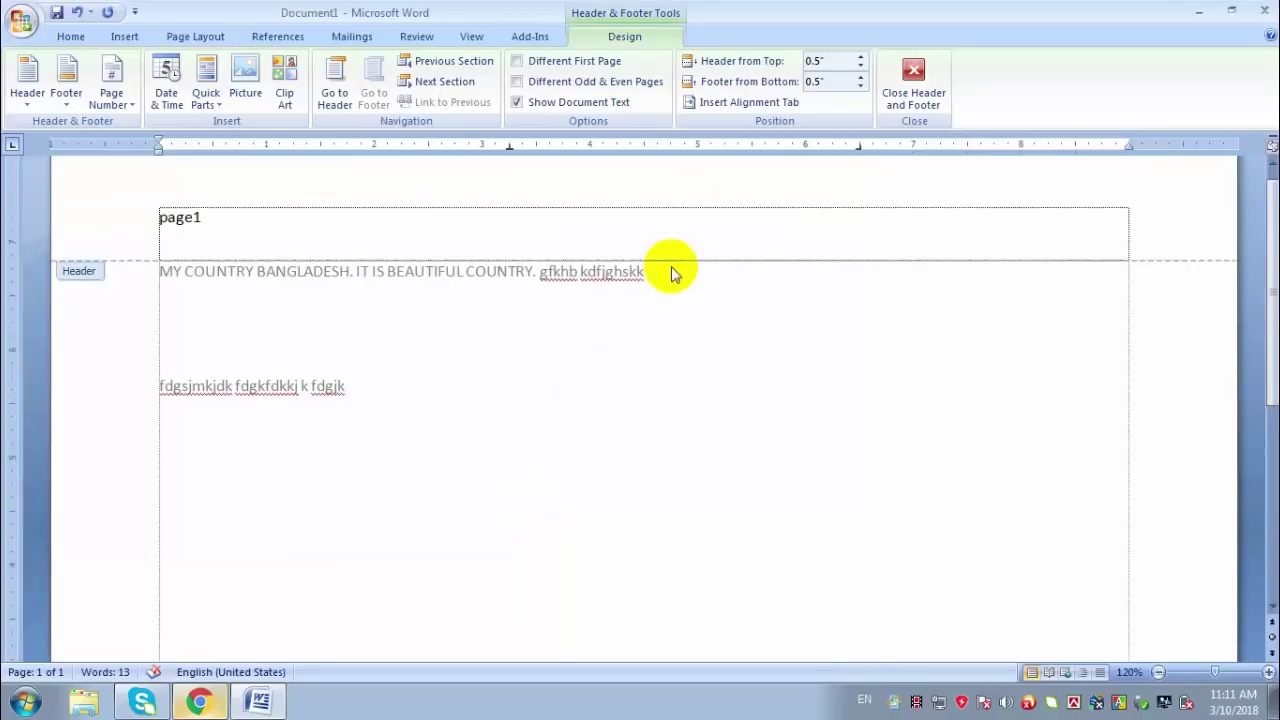
pyautogui.click(914, 85)
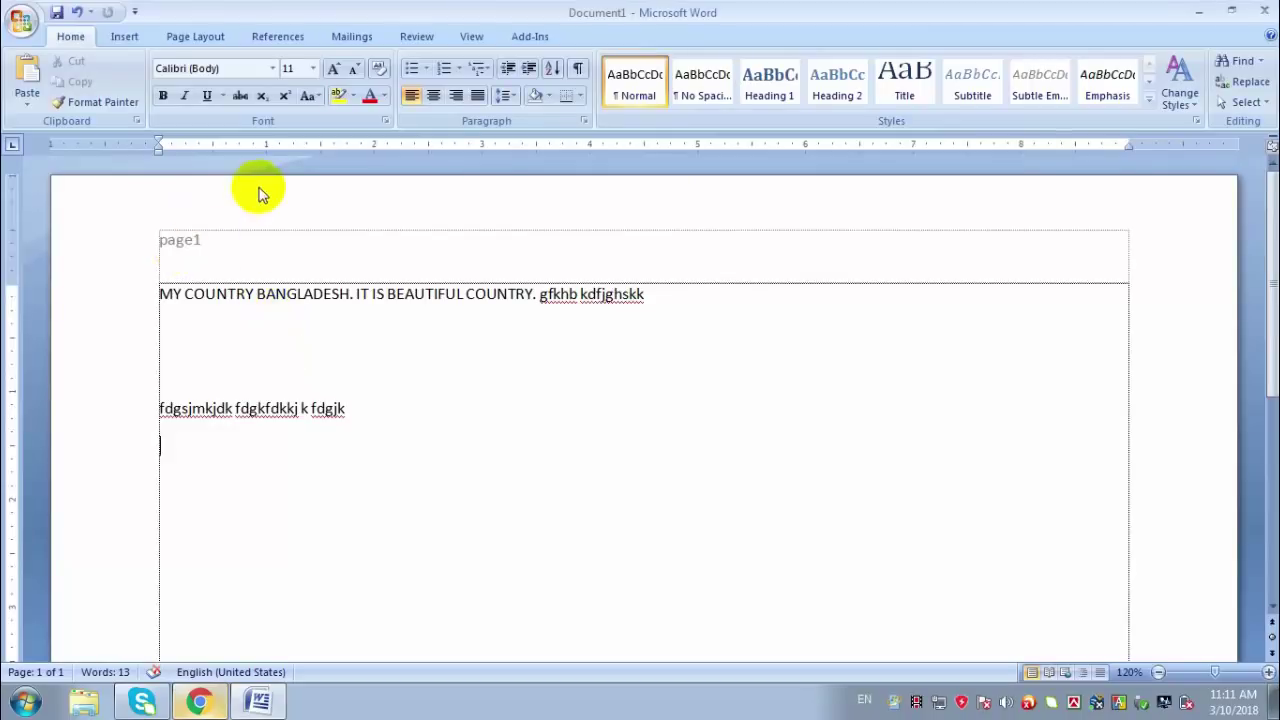
pyautogui.scroll(-3, 243, 323)
pyautogui.scroll(3, 205, 300)
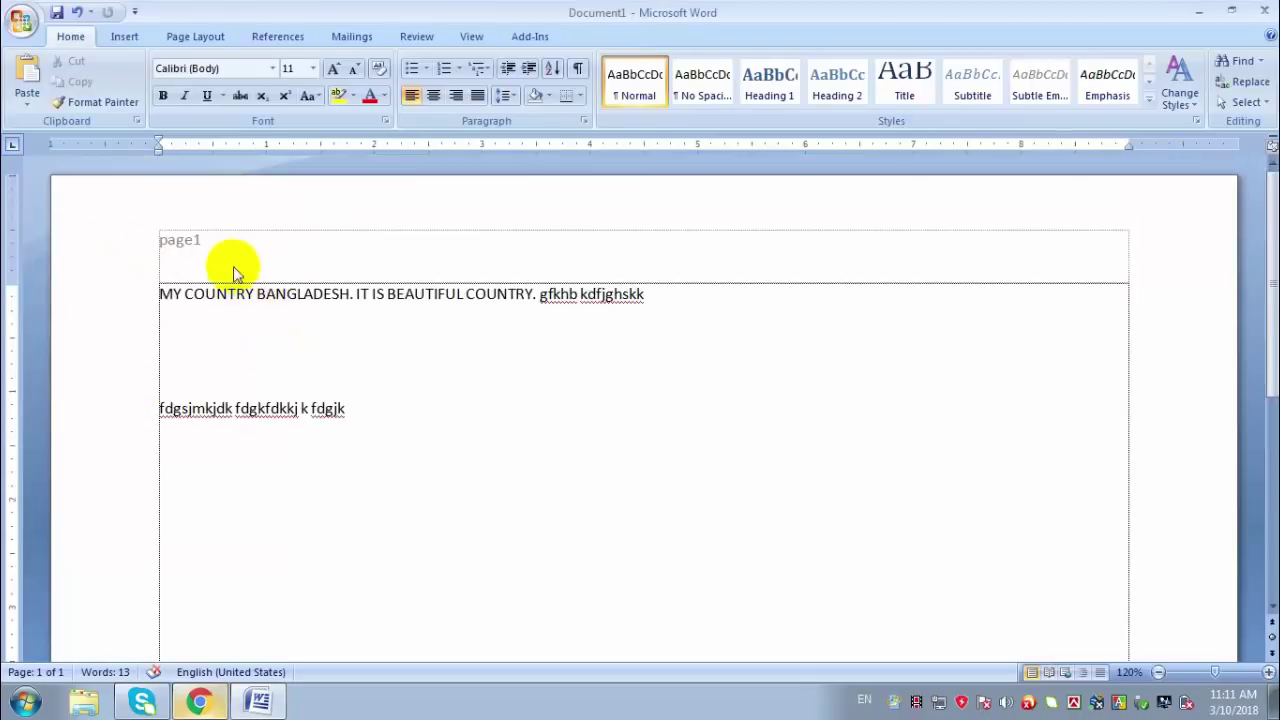
pyautogui.scroll(-3, 282, 294)
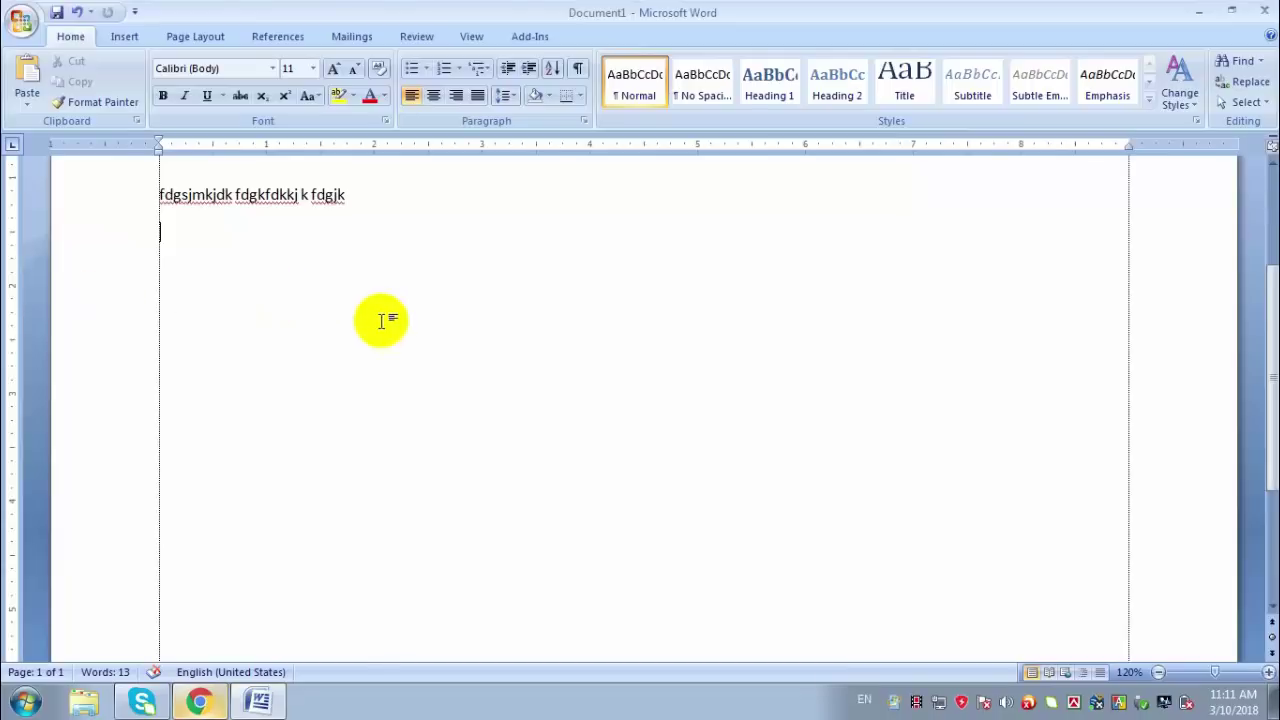
pyautogui.scroll(-3, 336, 331)
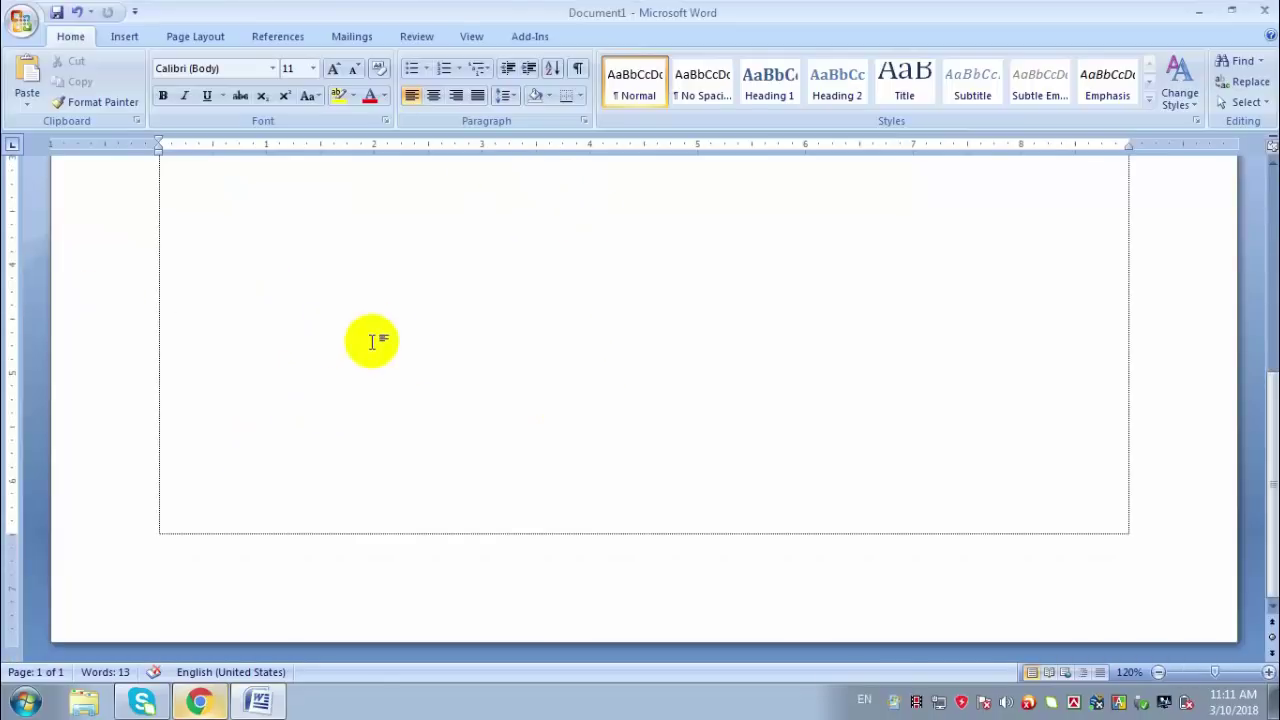
pyautogui.scroll(3, 371, 340)
pyautogui.scroll(3, 397, 324)
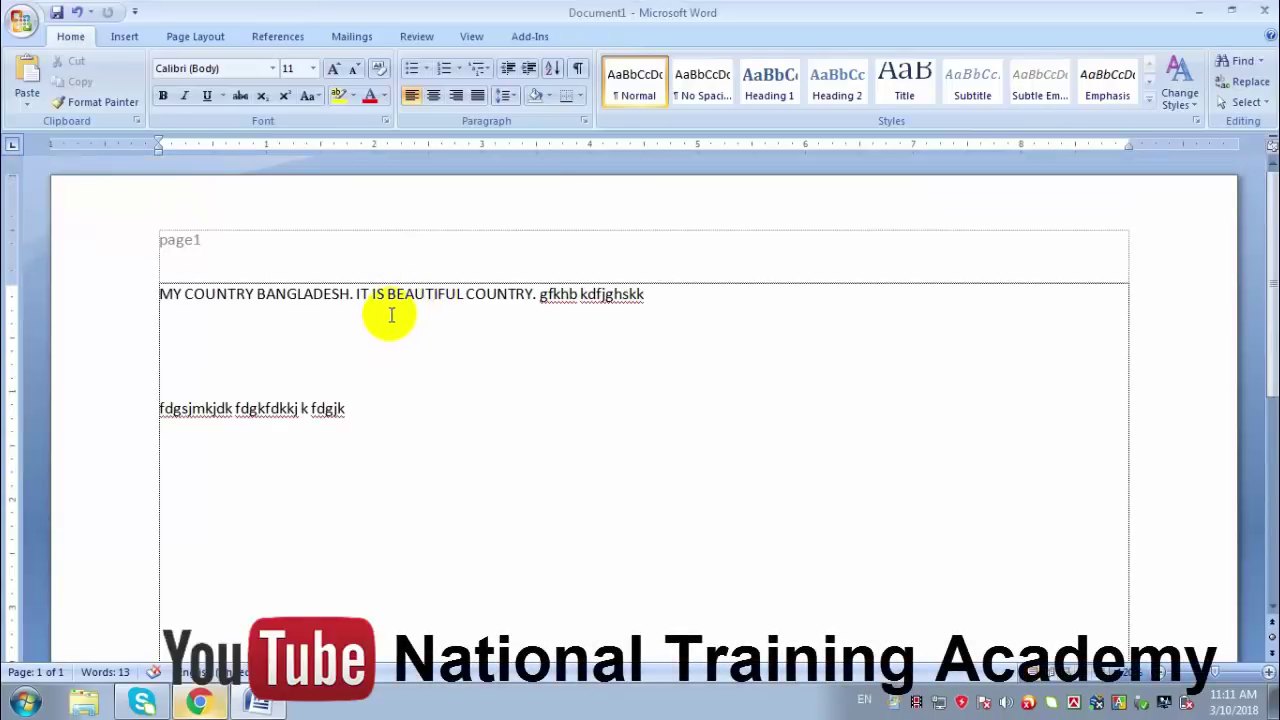
pyautogui.scroll(-5, 389, 314)
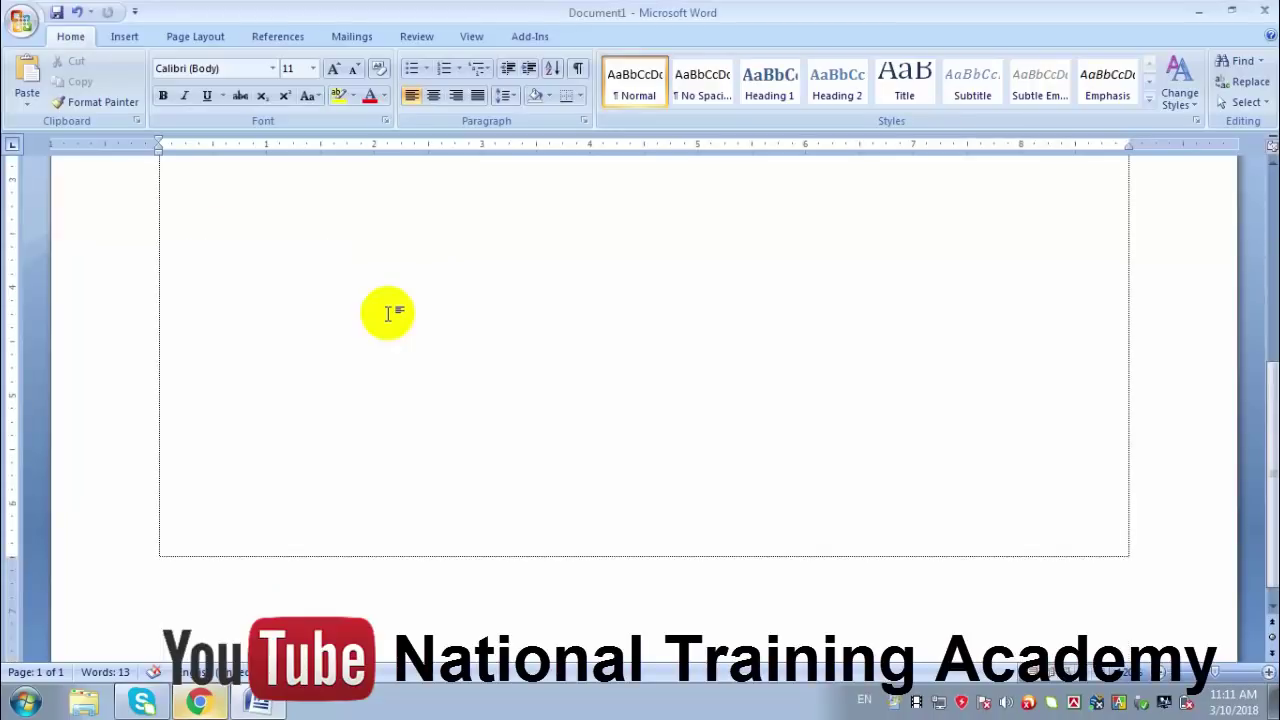
pyautogui.scroll(5, 389, 314)
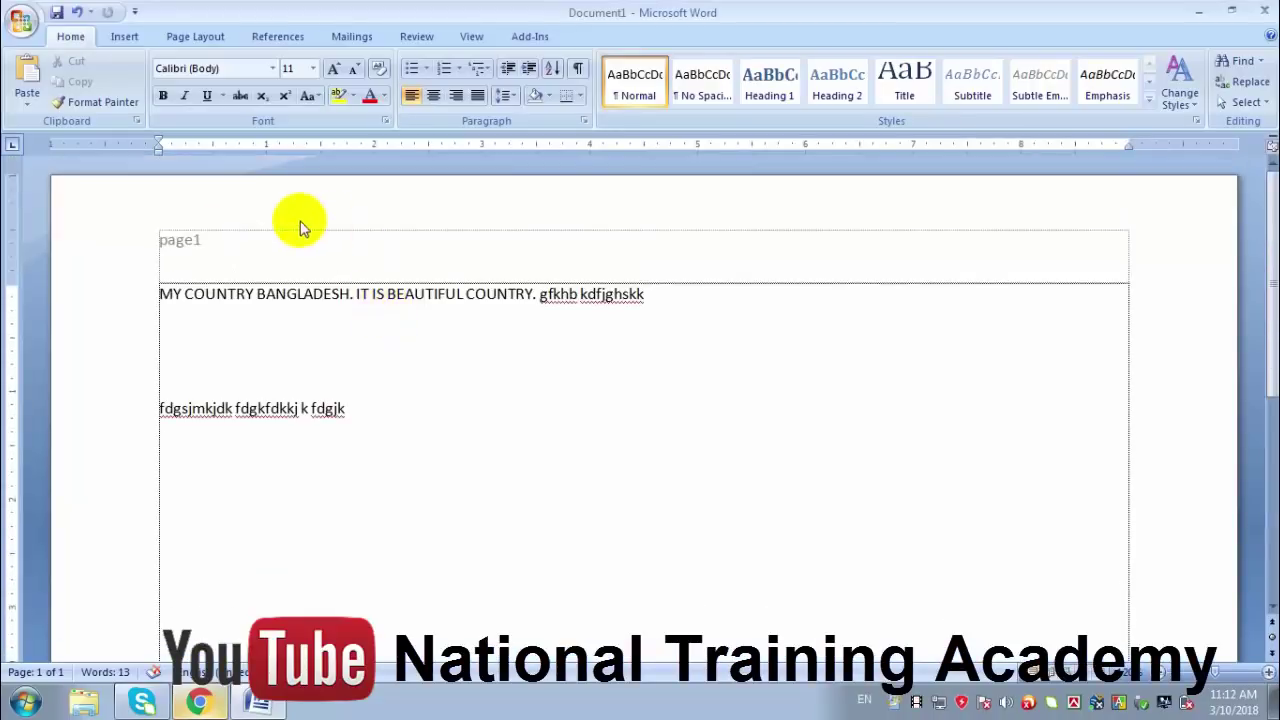
# Step: Browse the Top of Page page number styles without inserting one, then select the body text
pyautogui.click(126, 41)
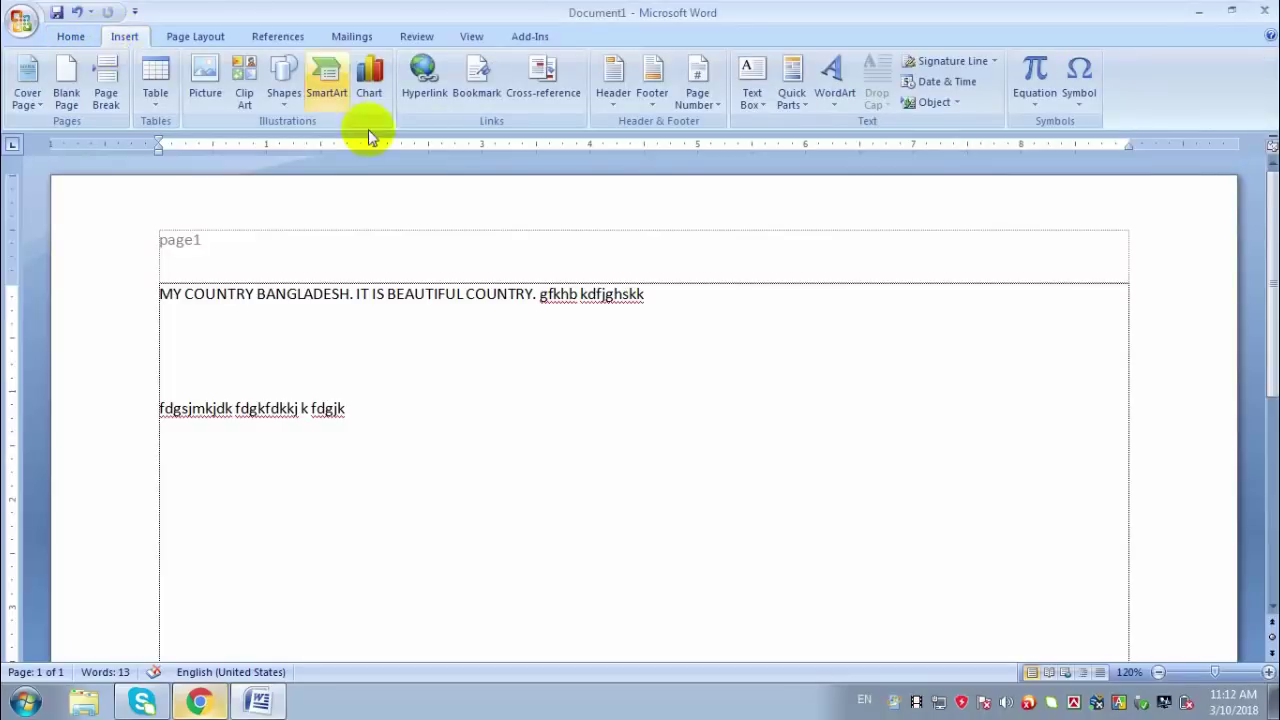
pyautogui.click(655, 100)
pyautogui.click(710, 104)
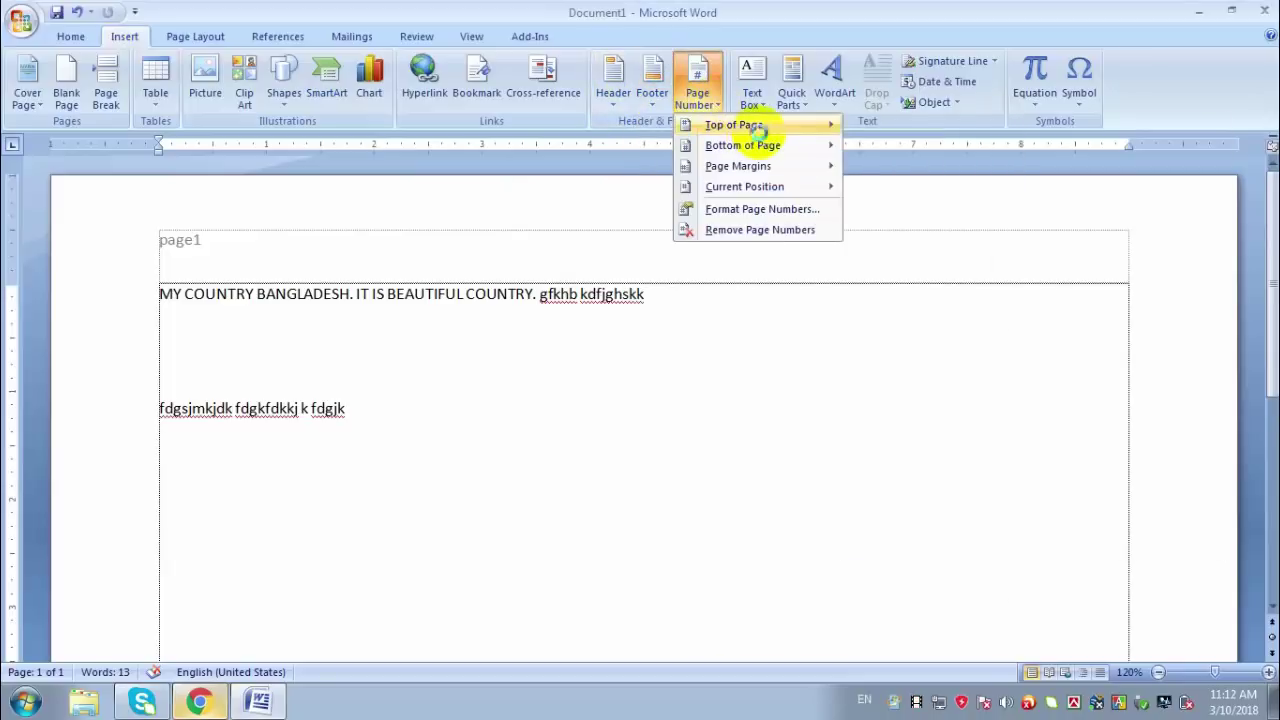
pyautogui.moveTo(757, 126)
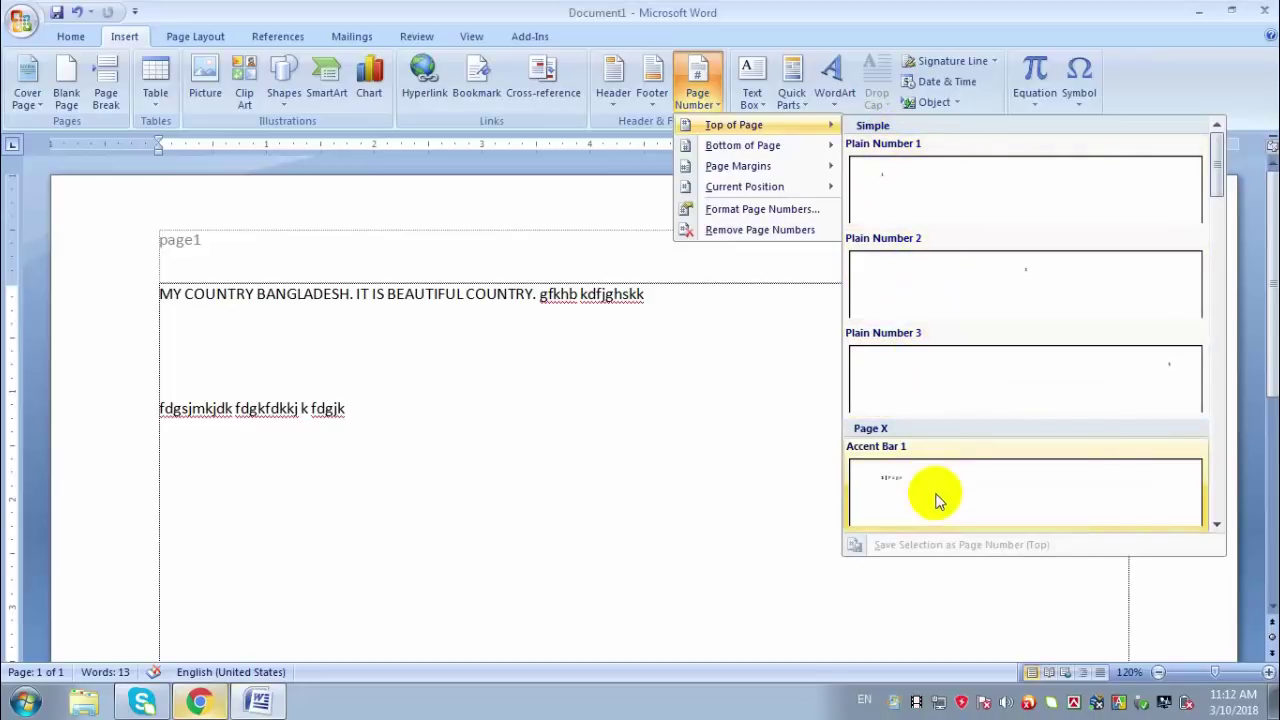
pyautogui.scroll(-3, 934, 414)
pyautogui.scroll(3, 945, 427)
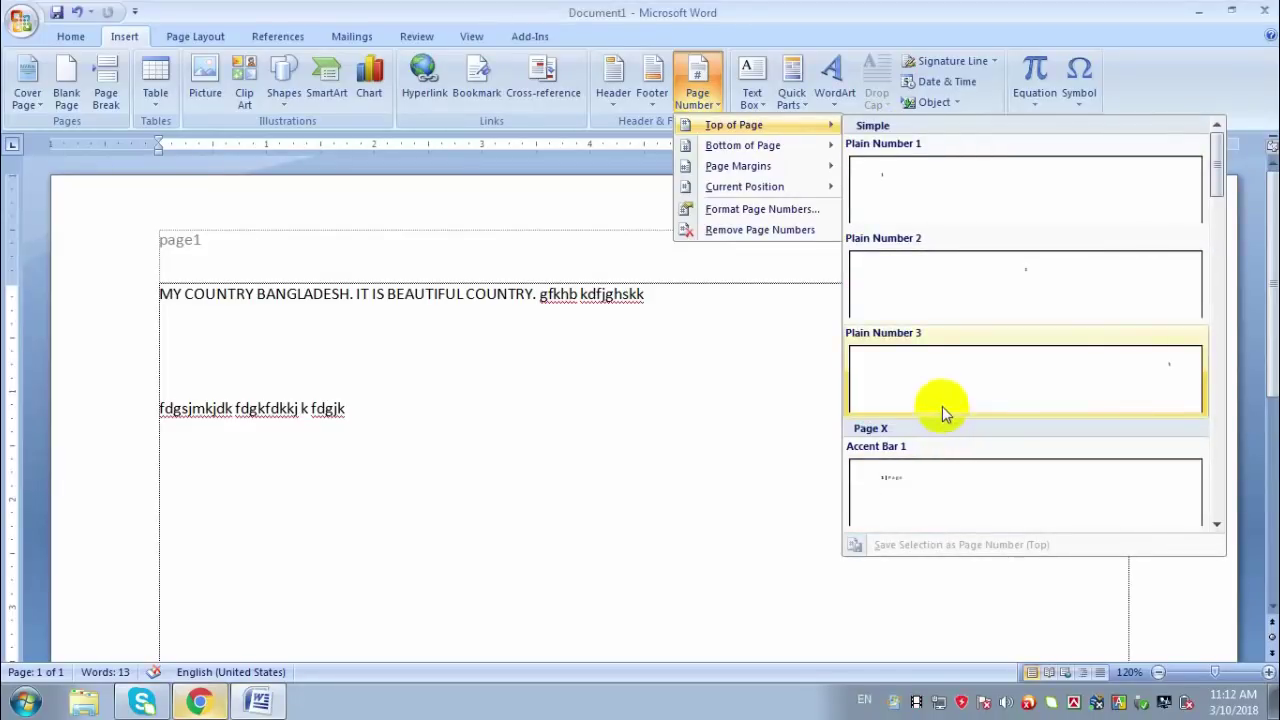
pyautogui.press('Escape')
pyautogui.press('Escape')
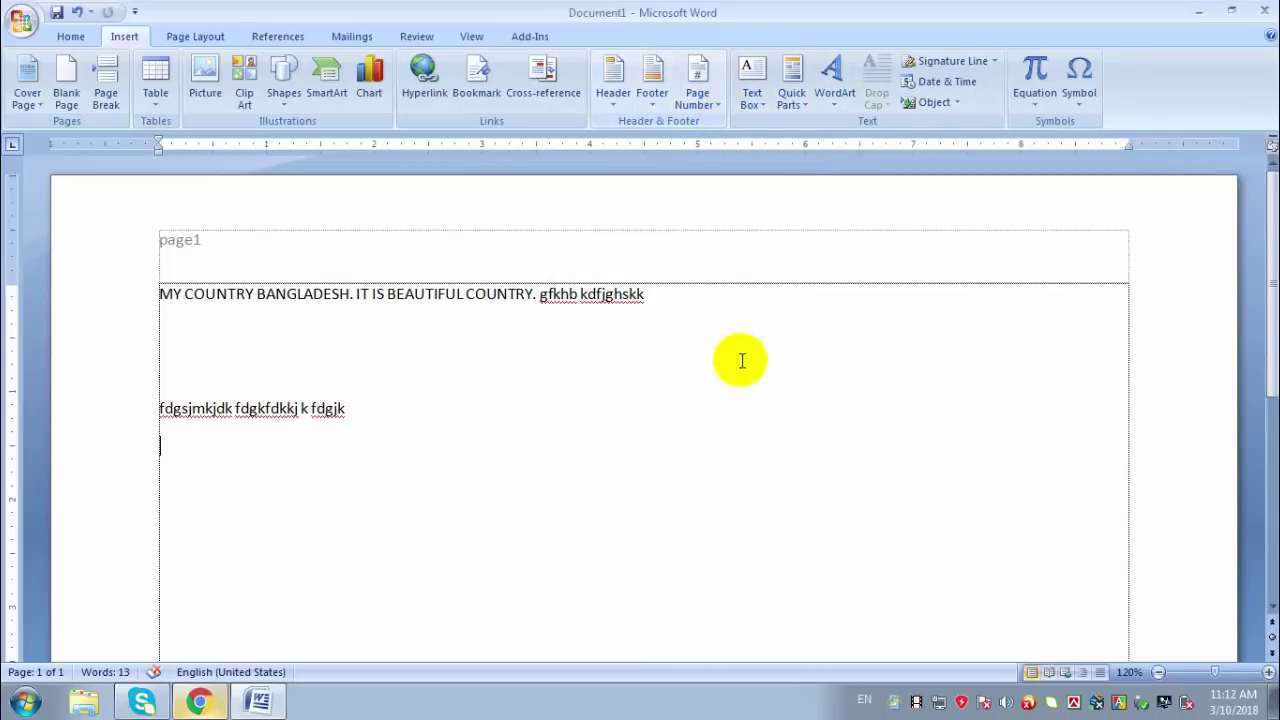
pyautogui.moveTo(60, 415); pyautogui.dragTo(5, 258)
# Step: Delete the body text and insert an 8-column, 6-row table with a narrower first column
pyautogui.press('Delete')
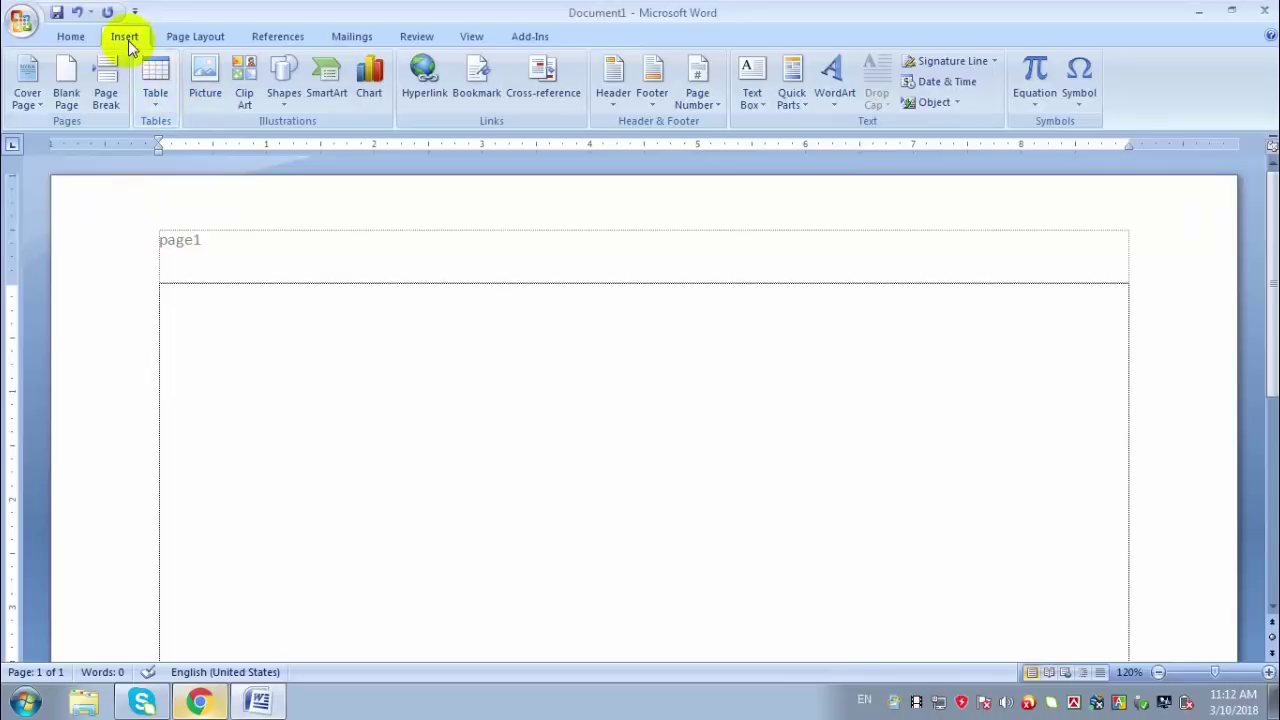
pyautogui.click(157, 106)
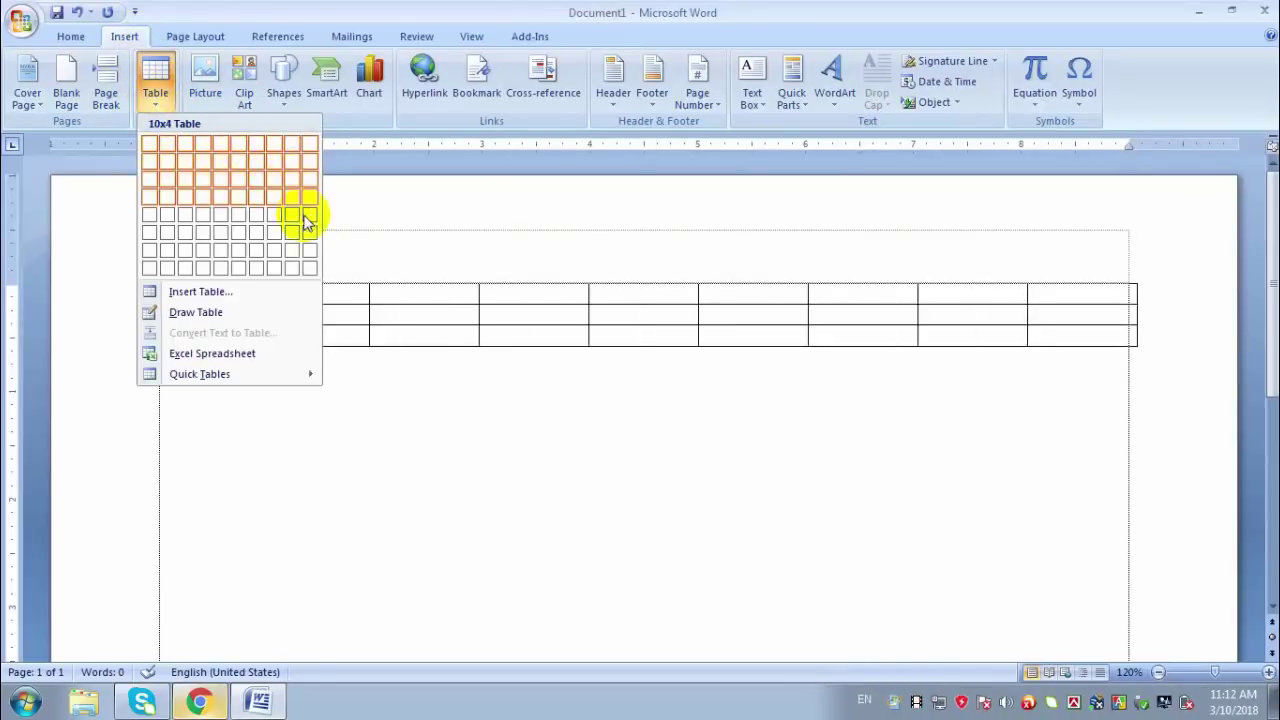
pyautogui.click(275, 232)
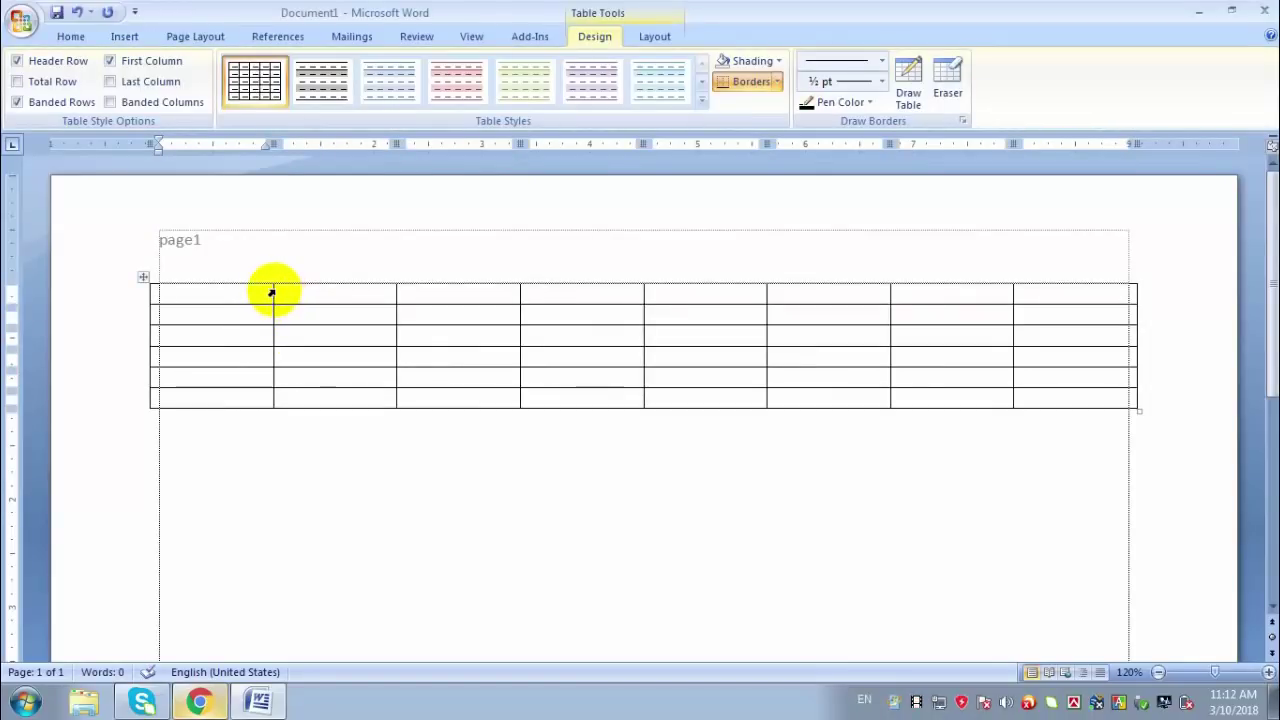
pyautogui.moveTo(265, 292); pyautogui.dragTo(217, 302)
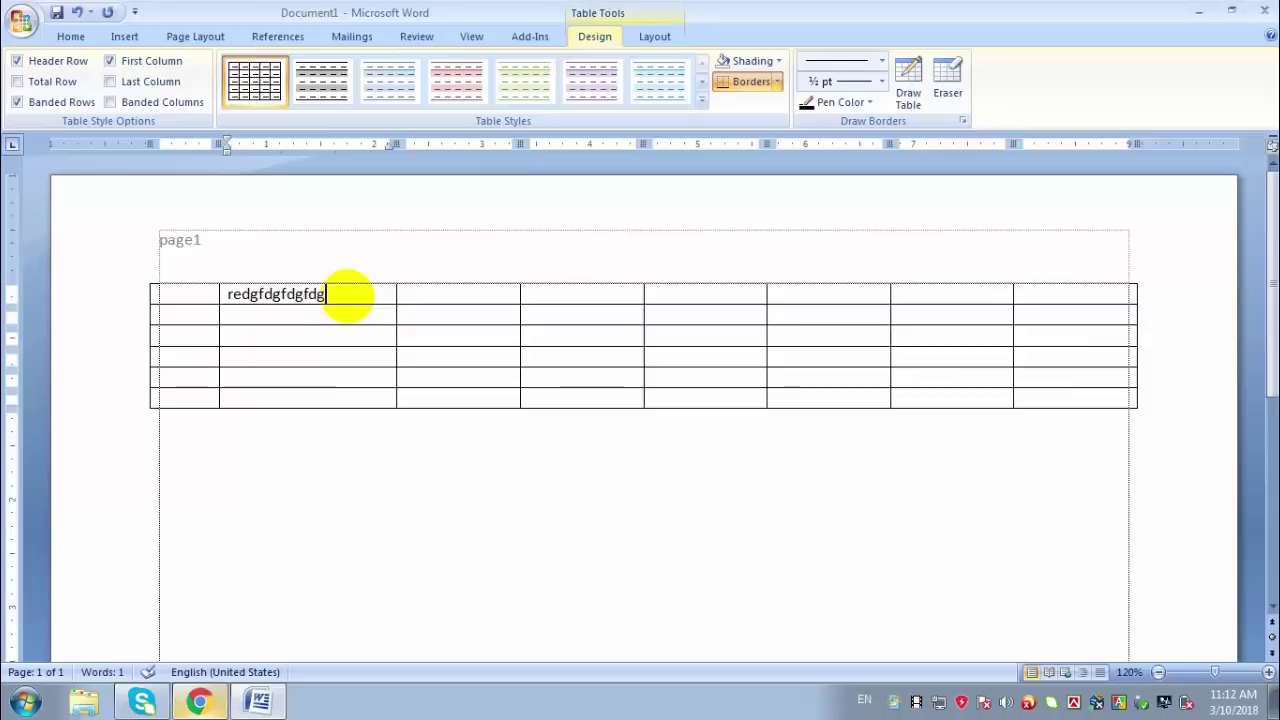
# Step: Type filler text 'fdgfdg' in the first top-row cell and a longer string in the third
pyautogui.click(189, 297)
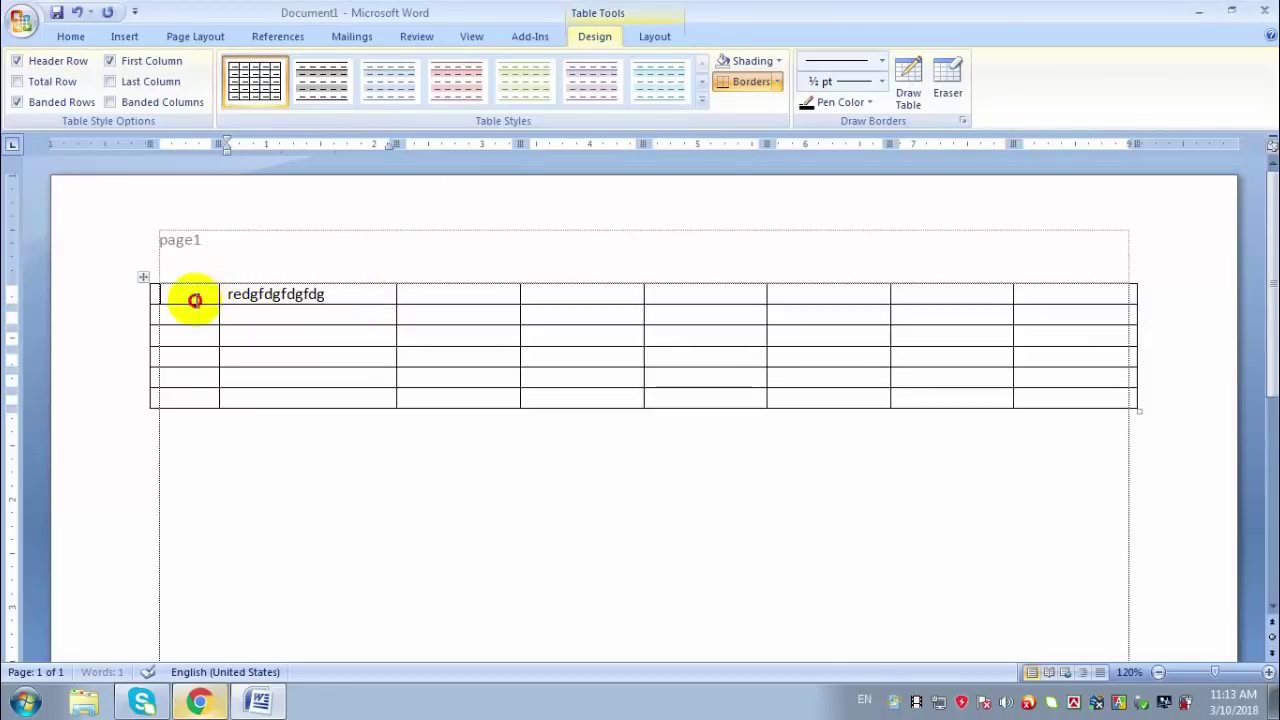
pyautogui.write('fdgfdg')
pyautogui.click(486, 297)
pyautogui.write('dfgfd')
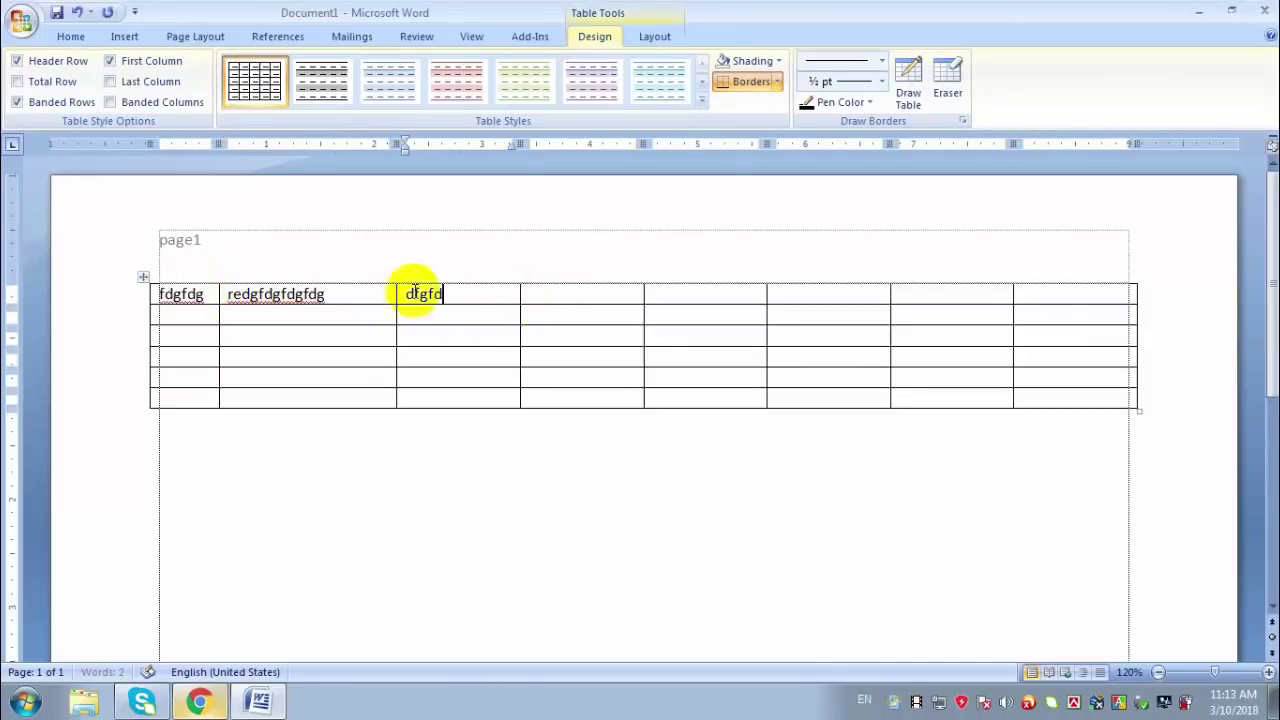
pyautogui.write('gdfgfdgfdgfdgfdgfdgfdg')
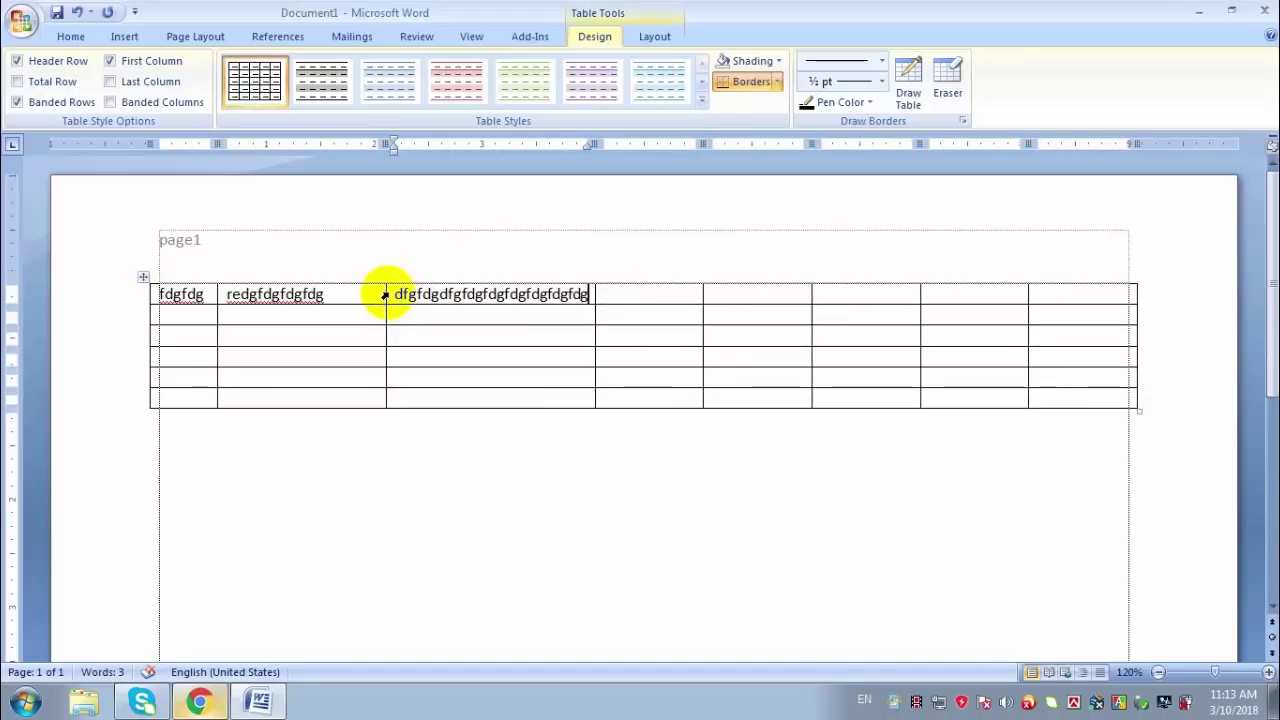
# Step: Drag the column borders to widen the third column and slightly widen the fourth
pyautogui.moveTo(382, 293); pyautogui.dragTo(334, 297)
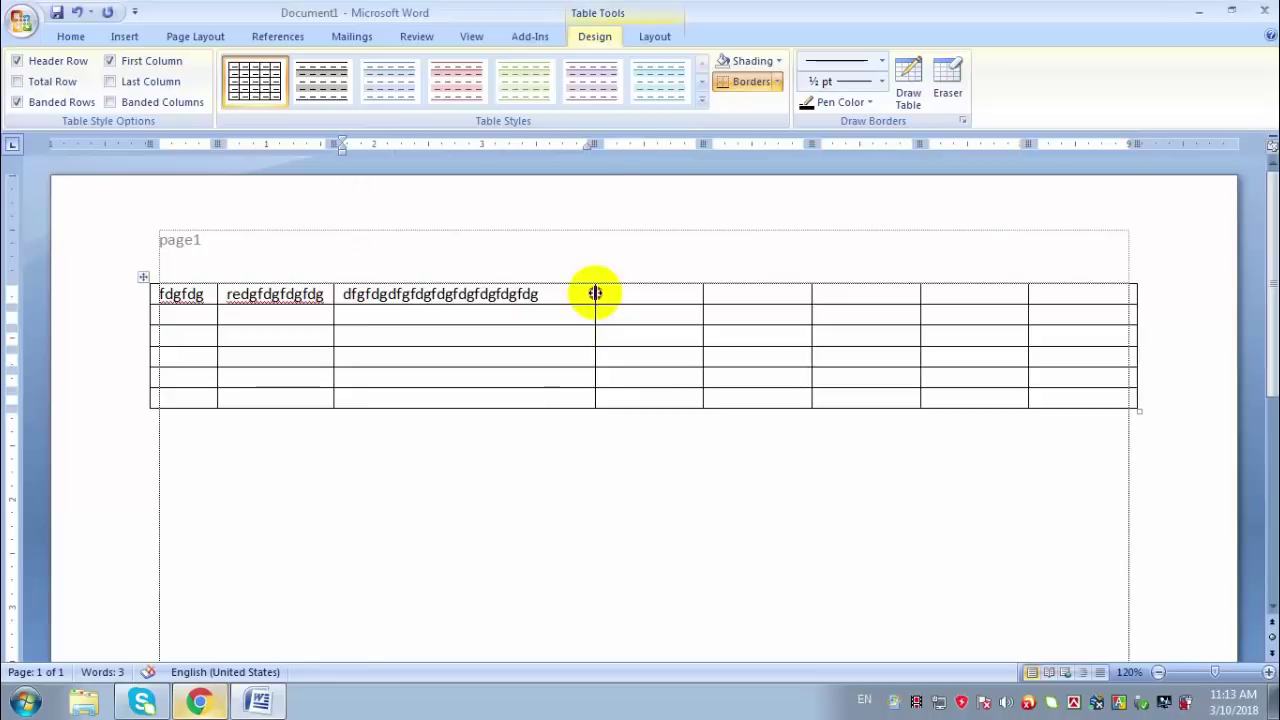
pyautogui.moveTo(595, 293)
pyautogui.mouseDown()
pyautogui.moveTo(540, 293)
pyautogui.moveTo(590, 297)
pyautogui.mouseUp()
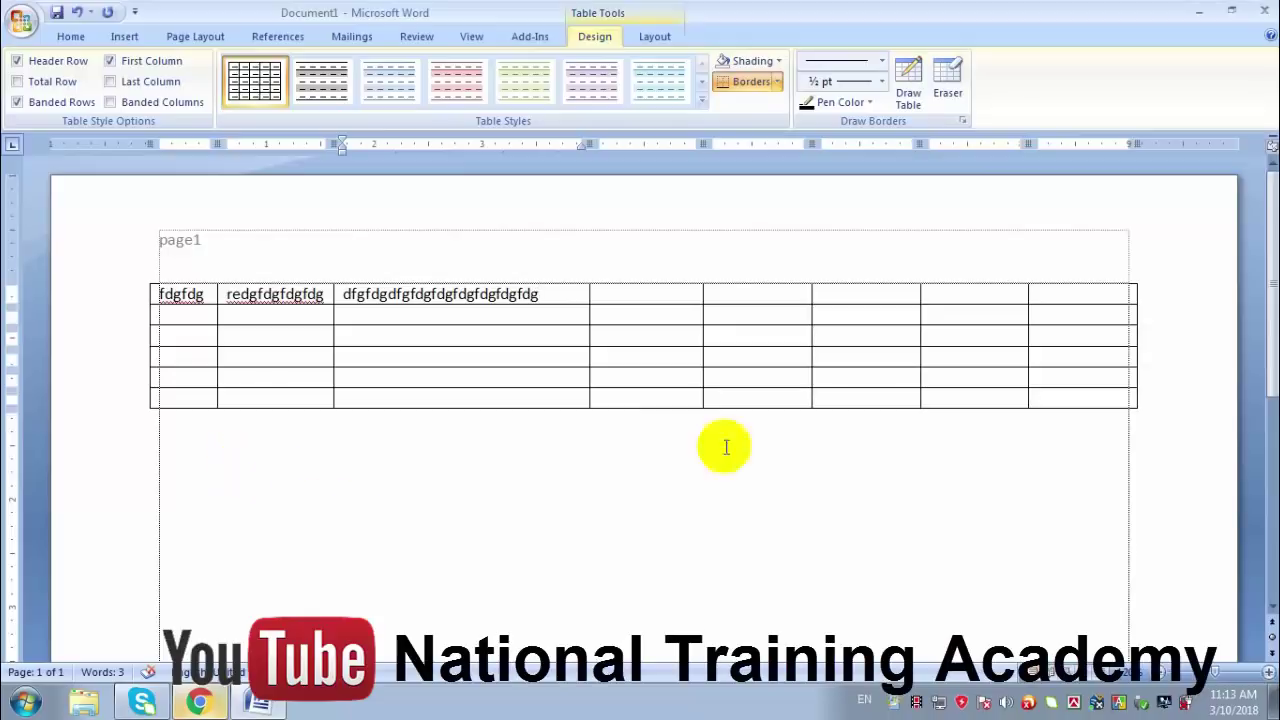
# Step: Cut the table's last column and delete its last row
pyautogui.moveTo(1136, 402); pyautogui.dragTo(1031, 295)
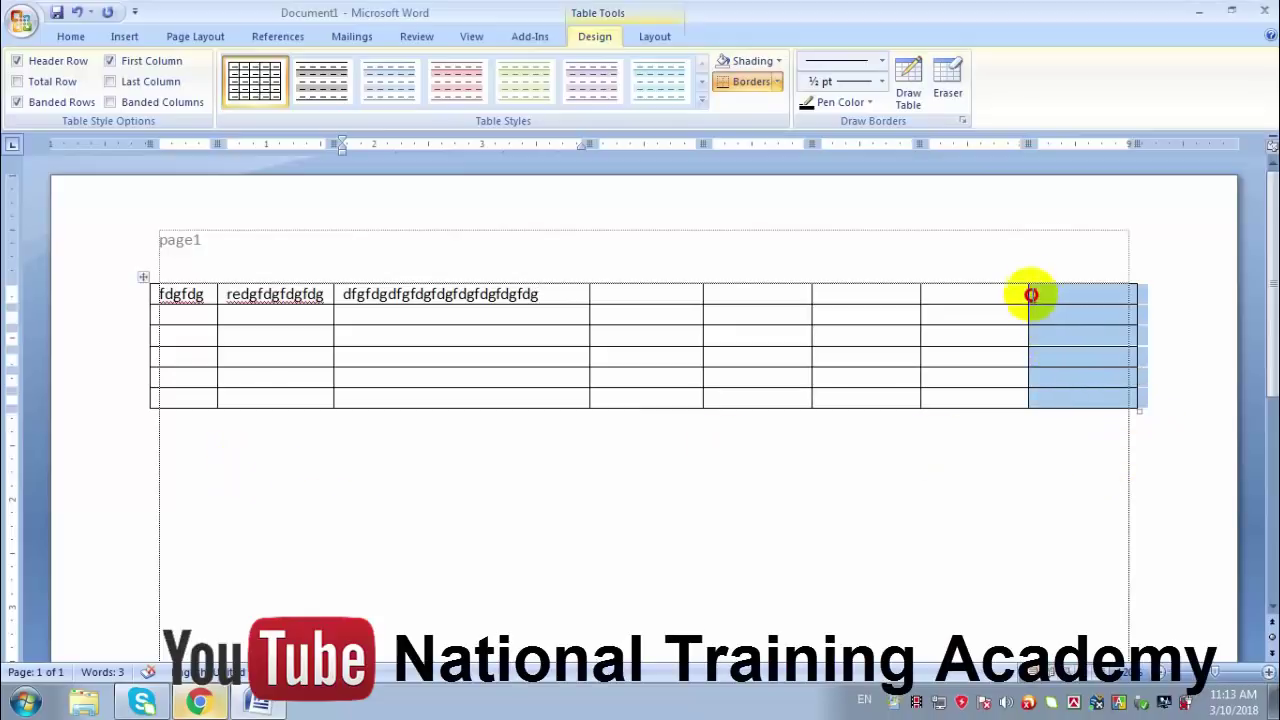
pyautogui.rightClick(1030, 292)
pyautogui.click(1068, 298)
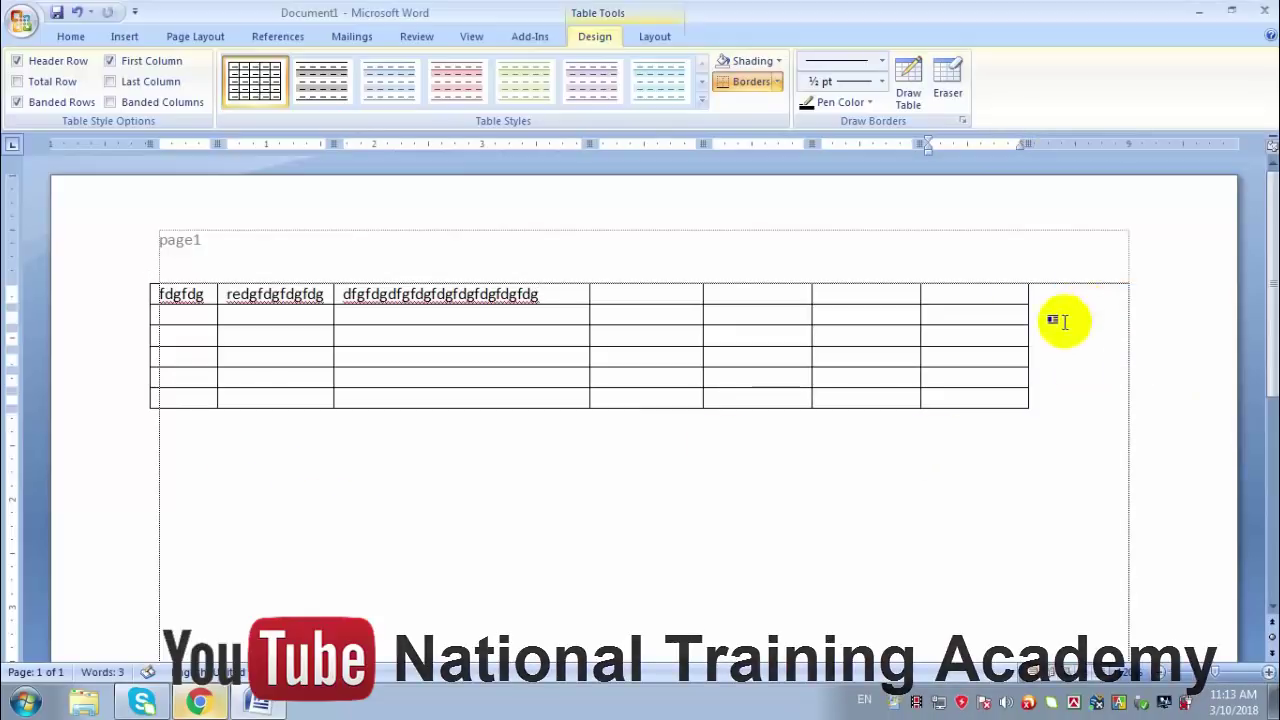
pyautogui.moveTo(1031, 403); pyautogui.dragTo(107, 389)
pyautogui.rightClick(182, 404)
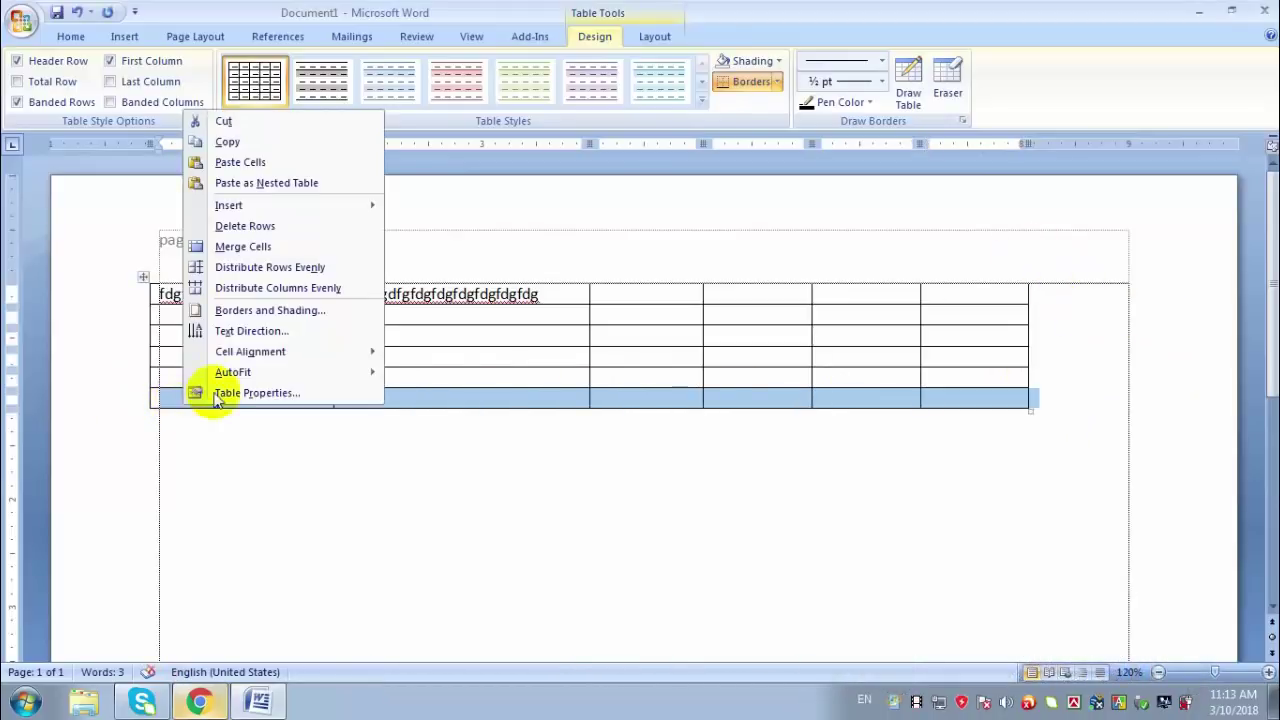
pyautogui.click(277, 226)
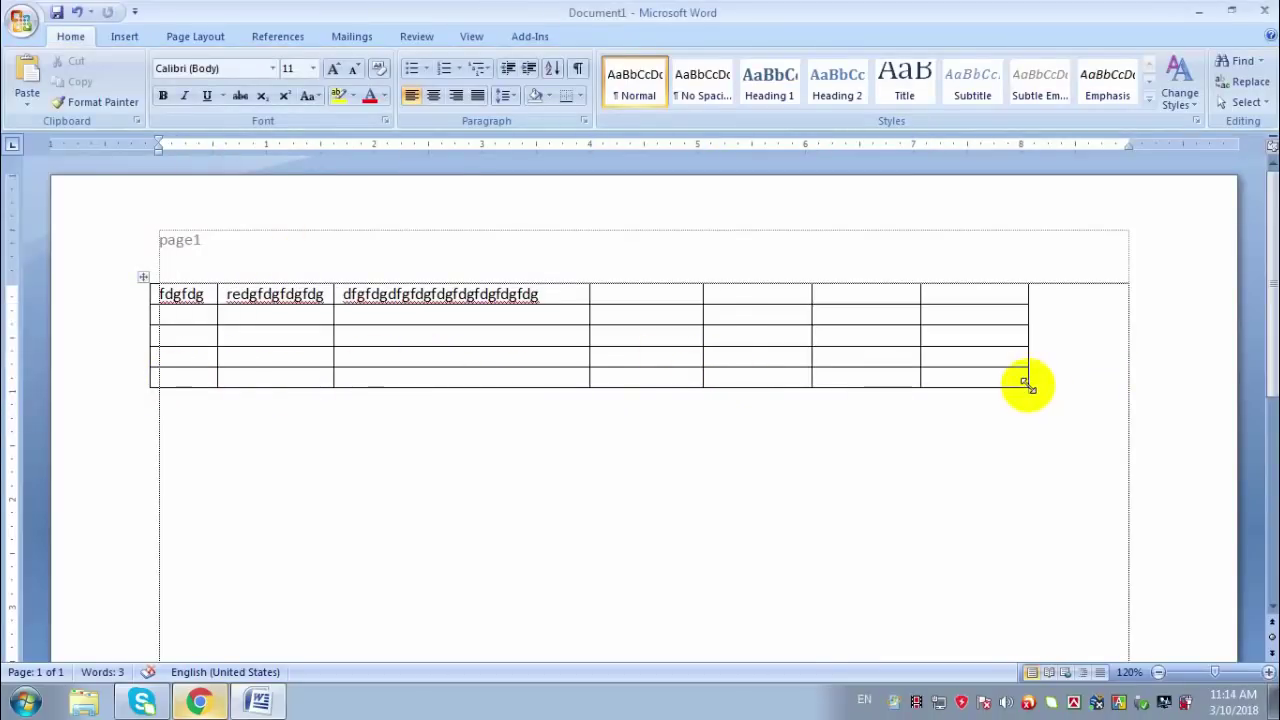
# Step: Split the bottom-right cell into 2 columns, then click through the bottom-row cells
pyautogui.click(988, 375)
pyautogui.rightClick(988, 375)
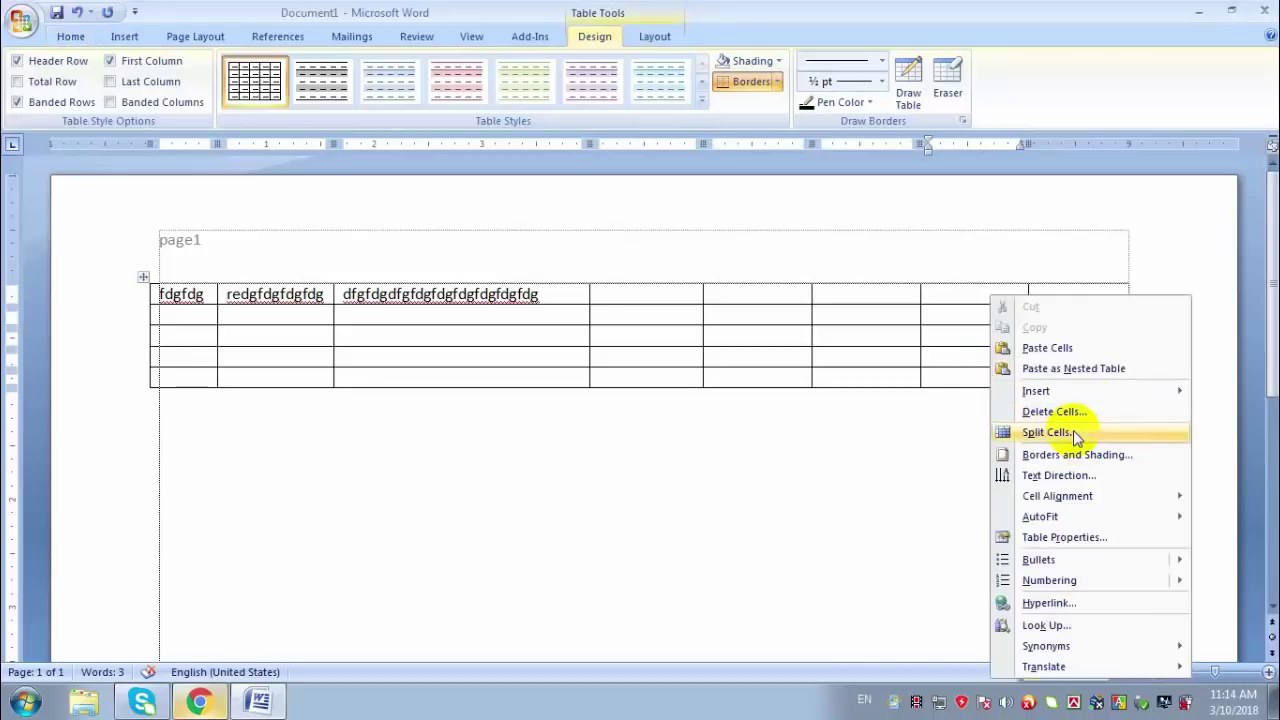
pyautogui.click(1045, 432)
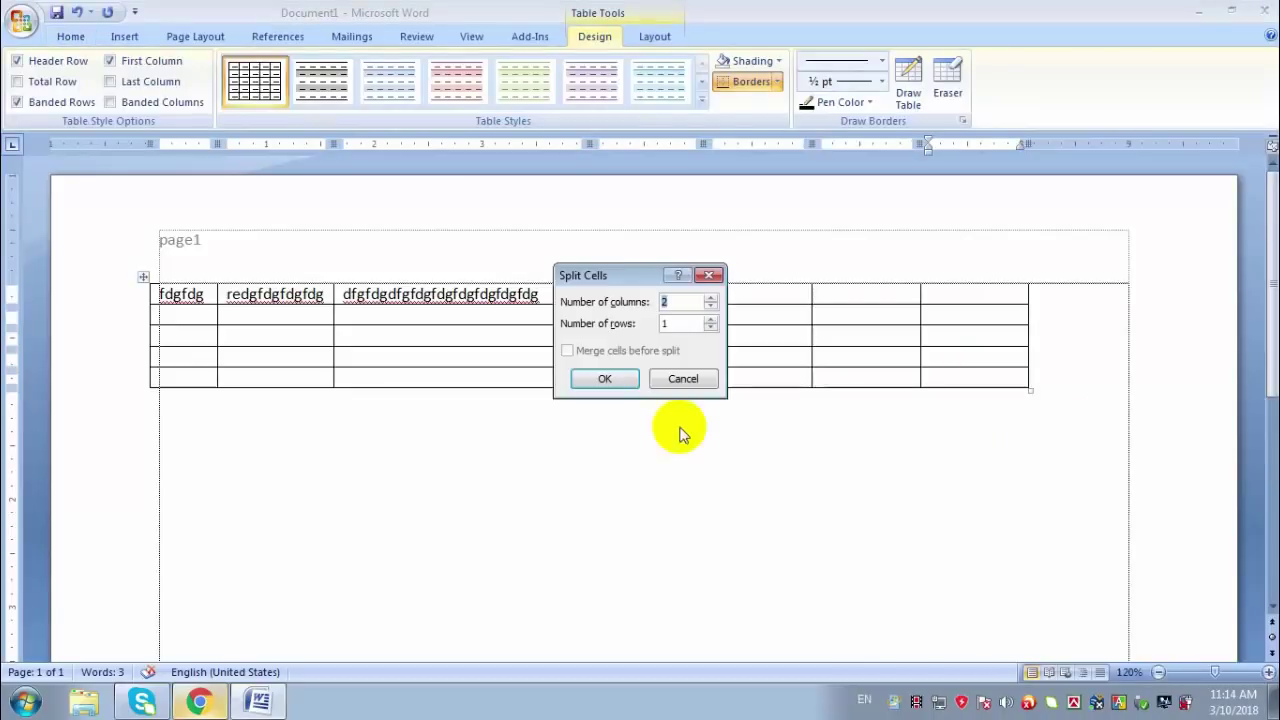
pyautogui.click(607, 377)
pyautogui.click(980, 374)
pyautogui.click(697, 380)
pyautogui.click(405, 376)
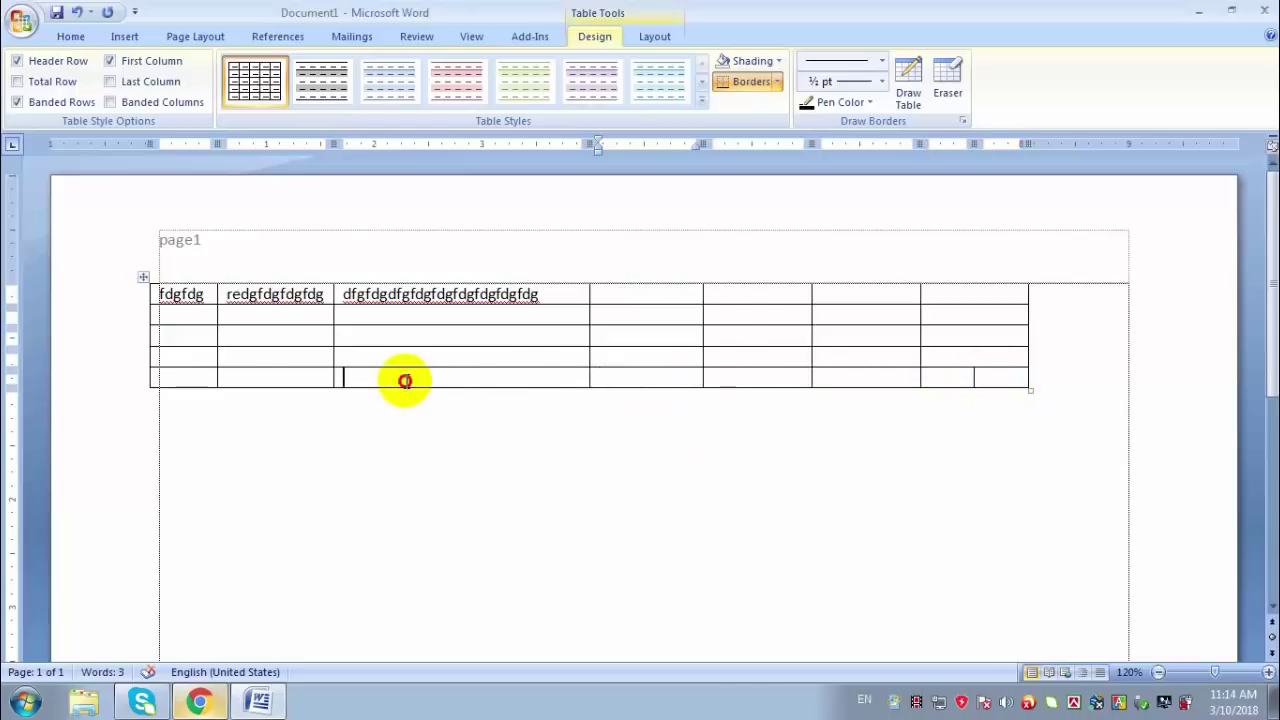
pyautogui.click(198, 378)
pyautogui.click(339, 331)
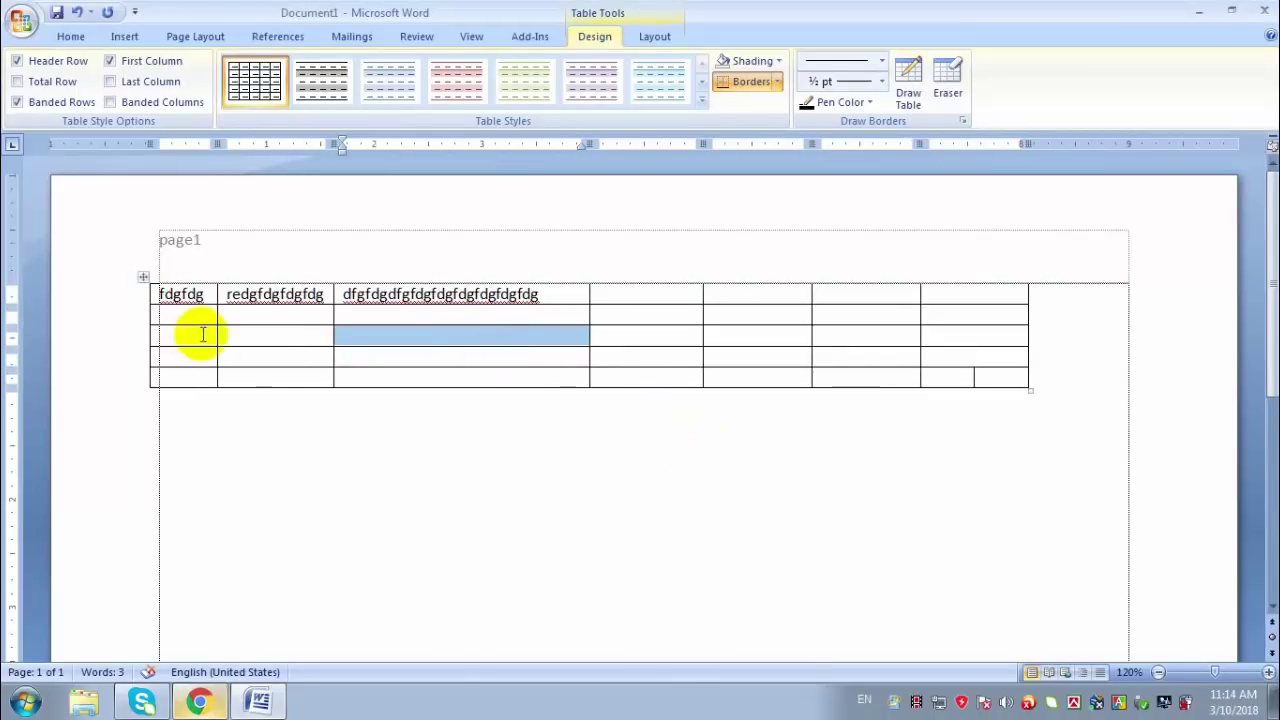
# Step: Clear and cut the whole table, then type 'Our contry bangladesh .' in its place
pyautogui.click(146, 280)
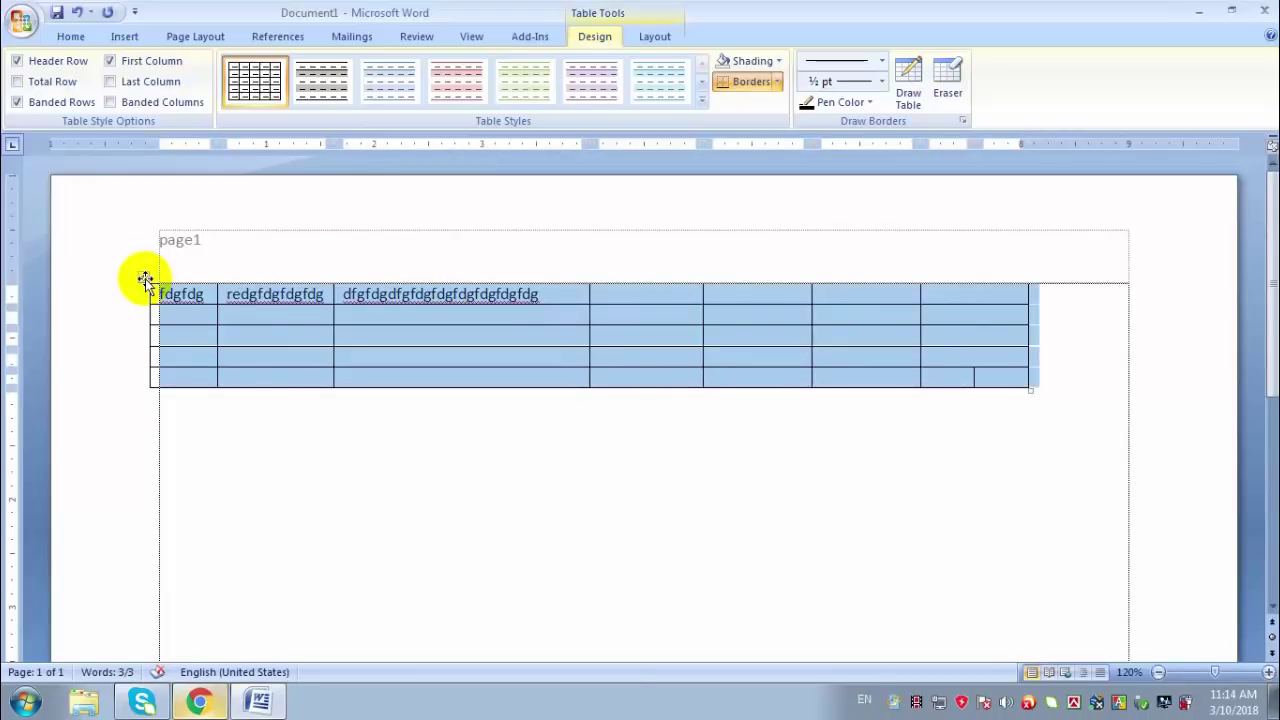
pyautogui.press('Delete')
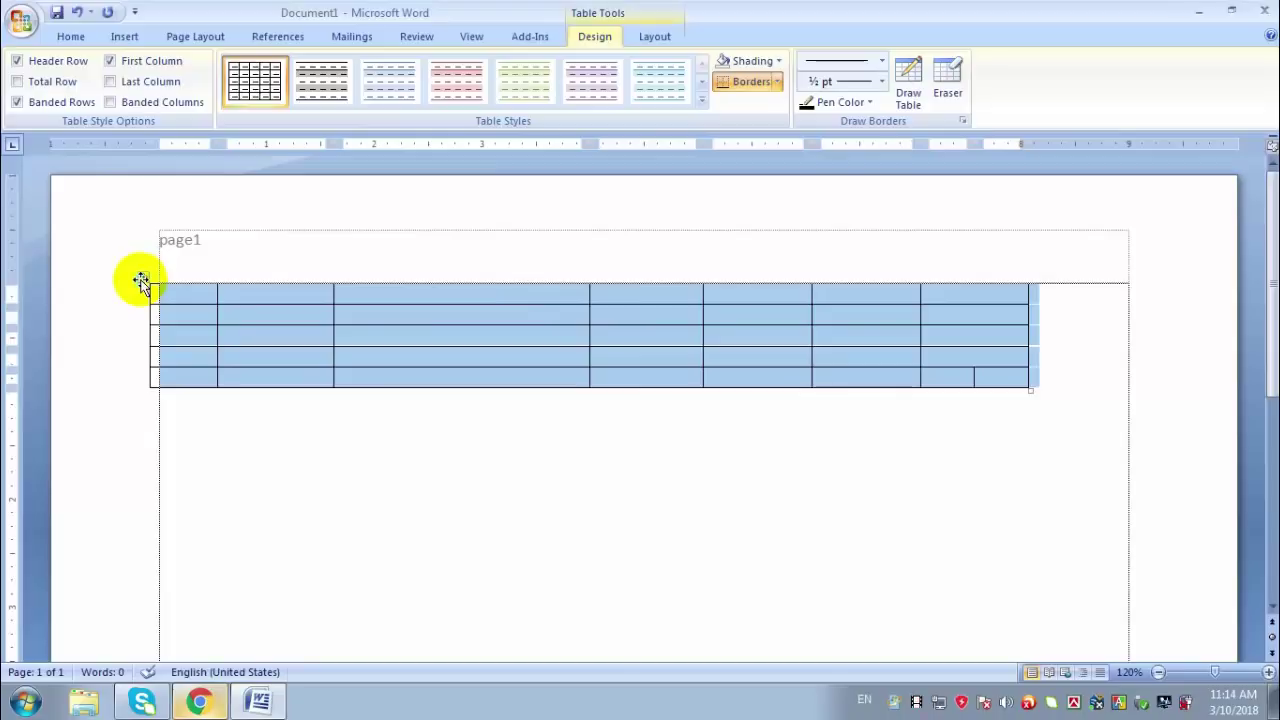
pyautogui.rightClick(141, 283)
pyautogui.click(205, 293)
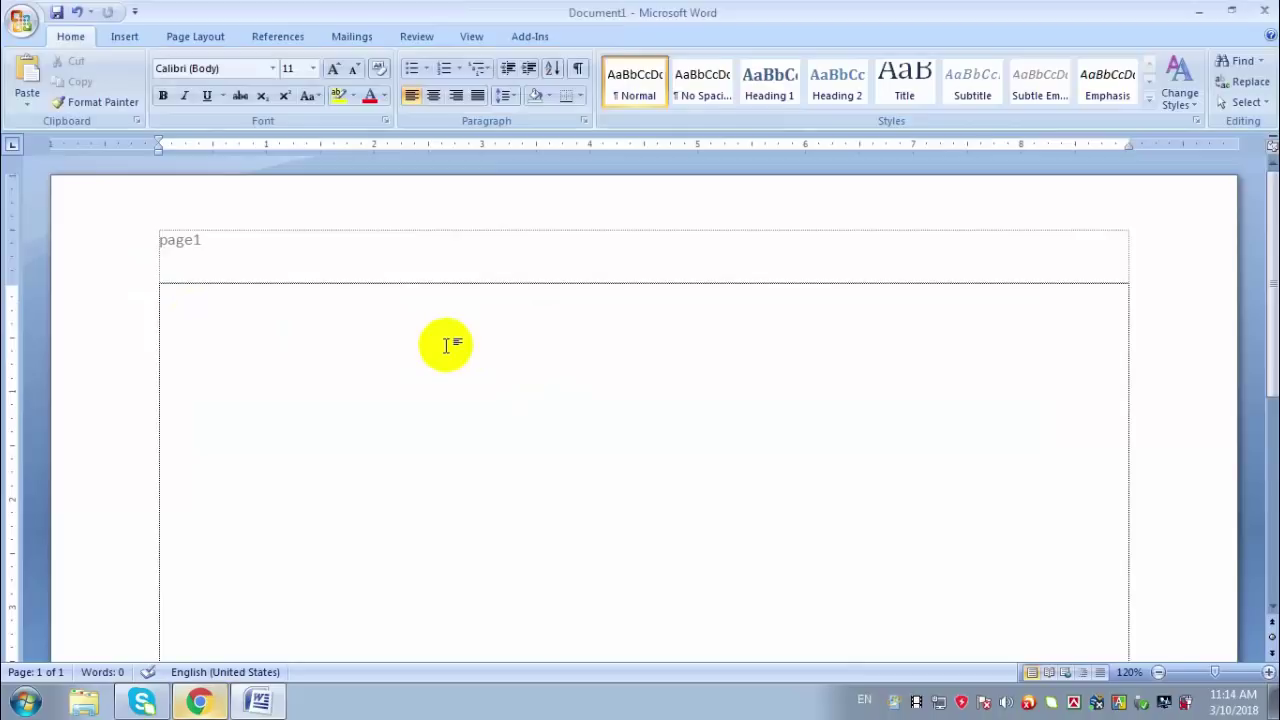
pyautogui.write('Our contry bangladesh .')
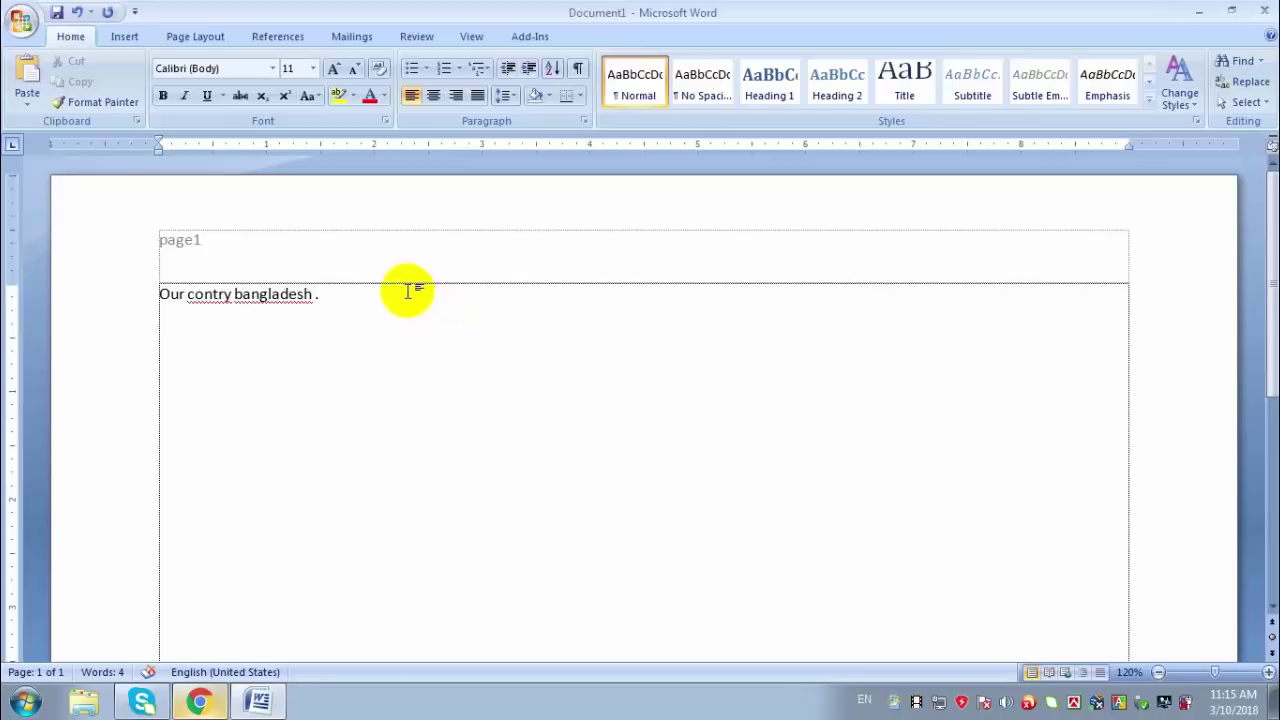
# Step: Select the line and use Find to locate 'contry'
pyautogui.click(143, 296)
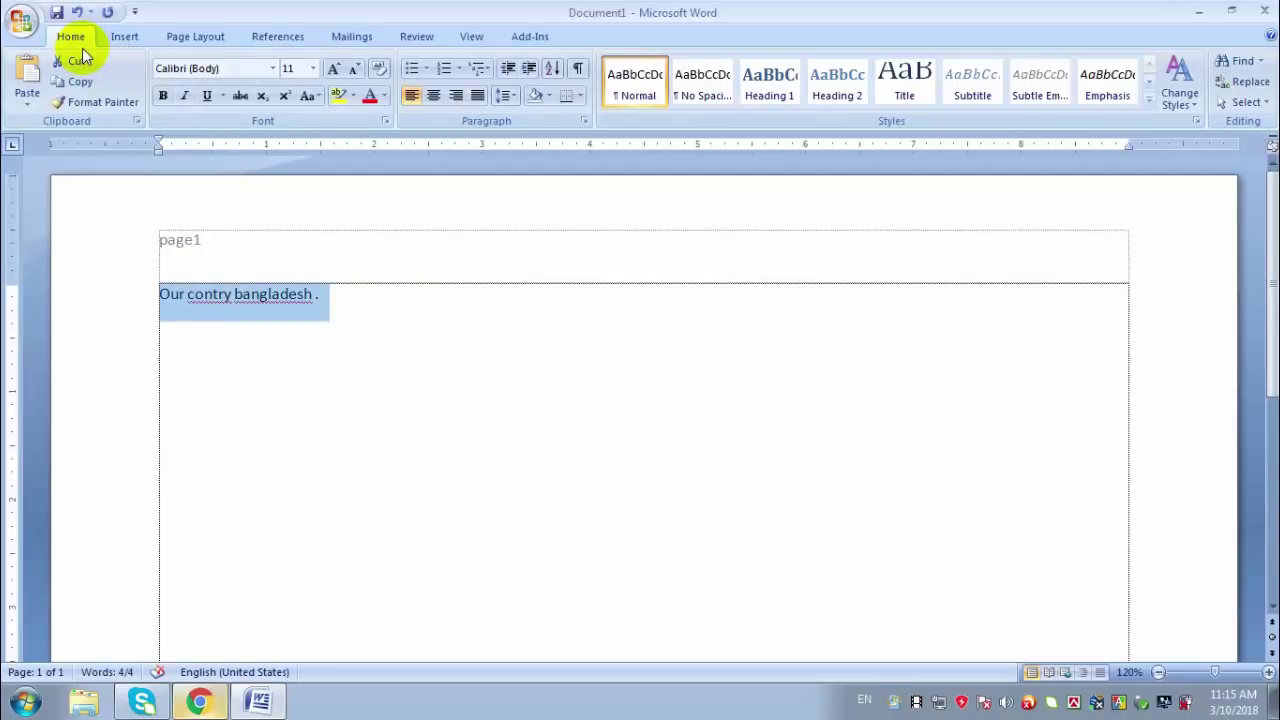
pyautogui.click(1244, 66)
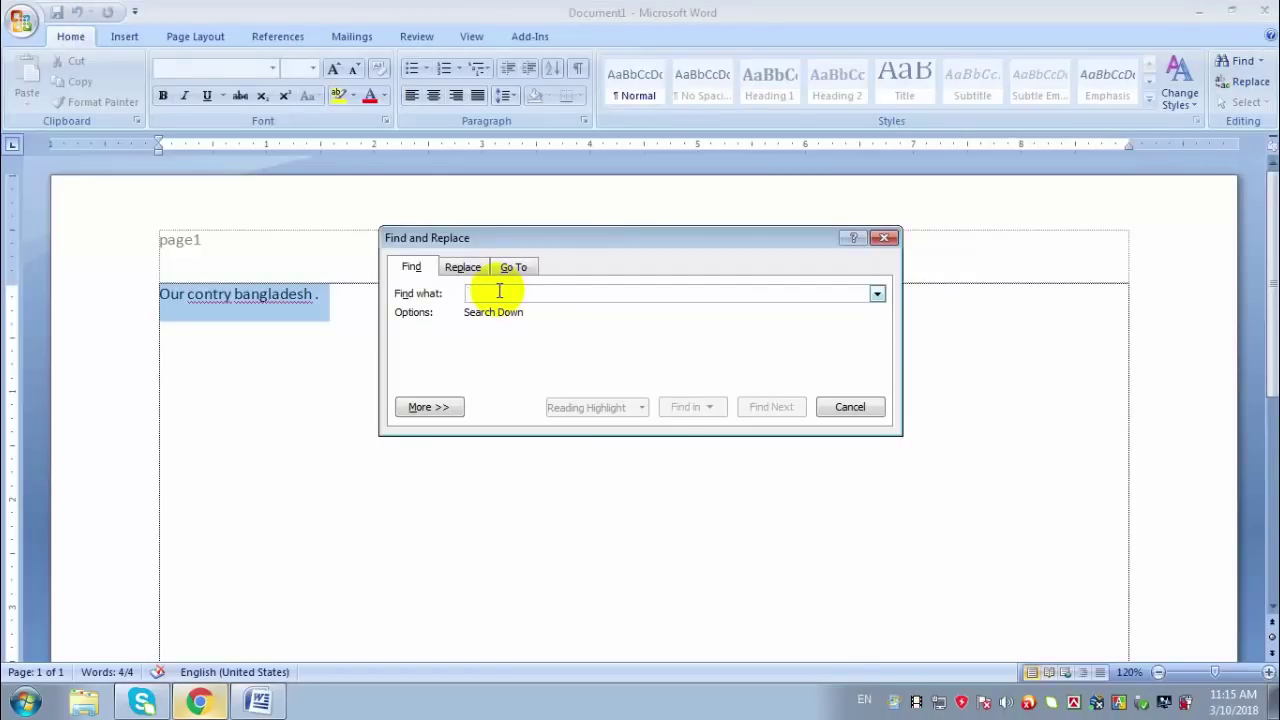
pyautogui.write('contry')
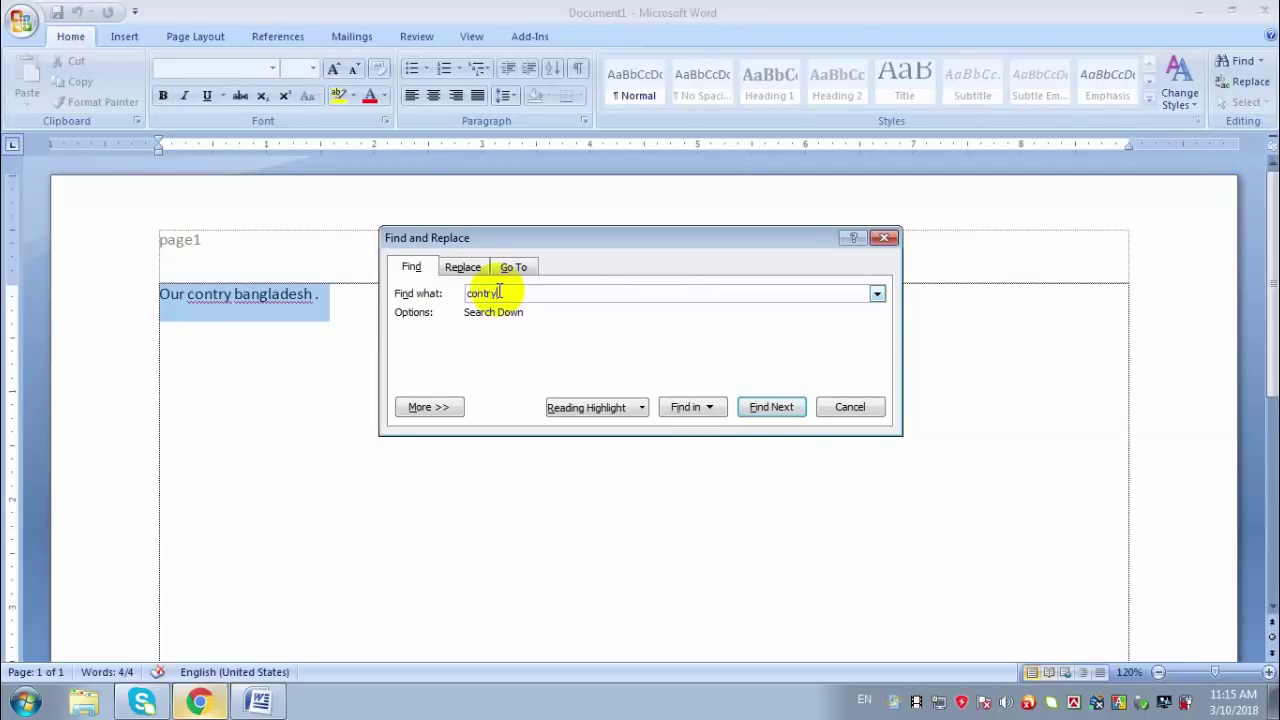
pyautogui.click(770, 410)
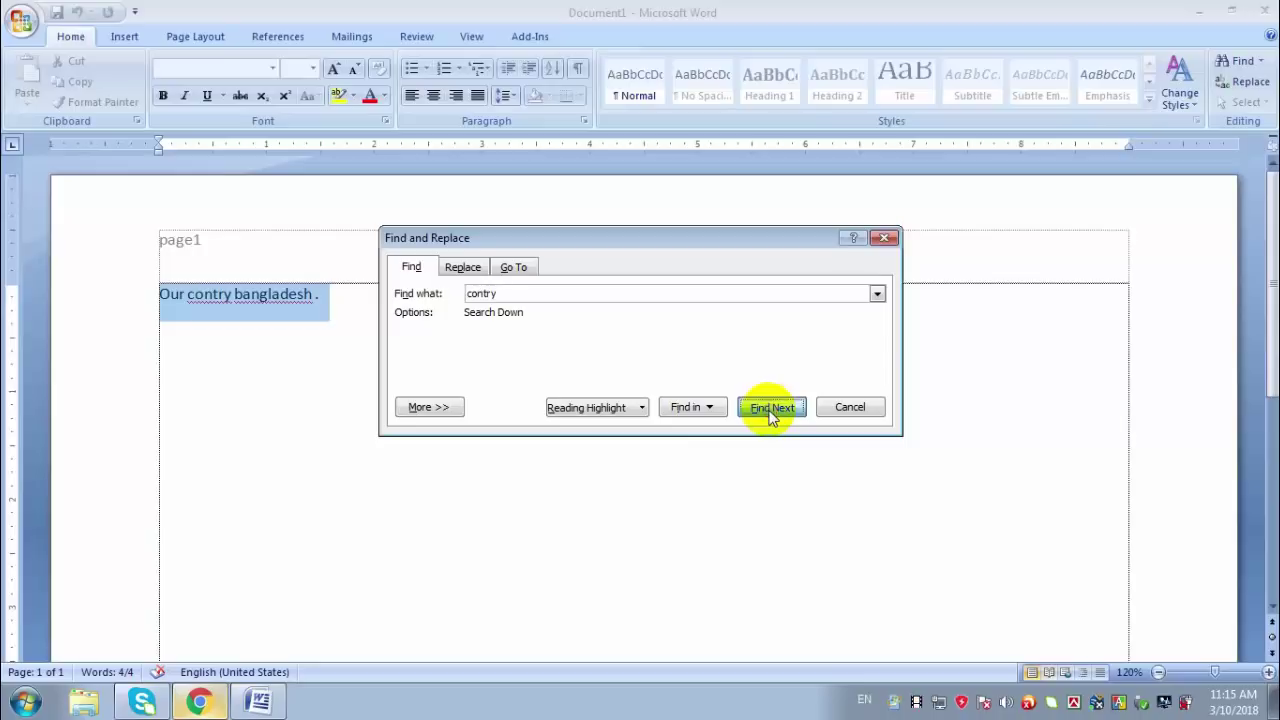
# Step: Replace 'contry' with 'country', finish the search and close Find and Replace
pyautogui.click(465, 270)
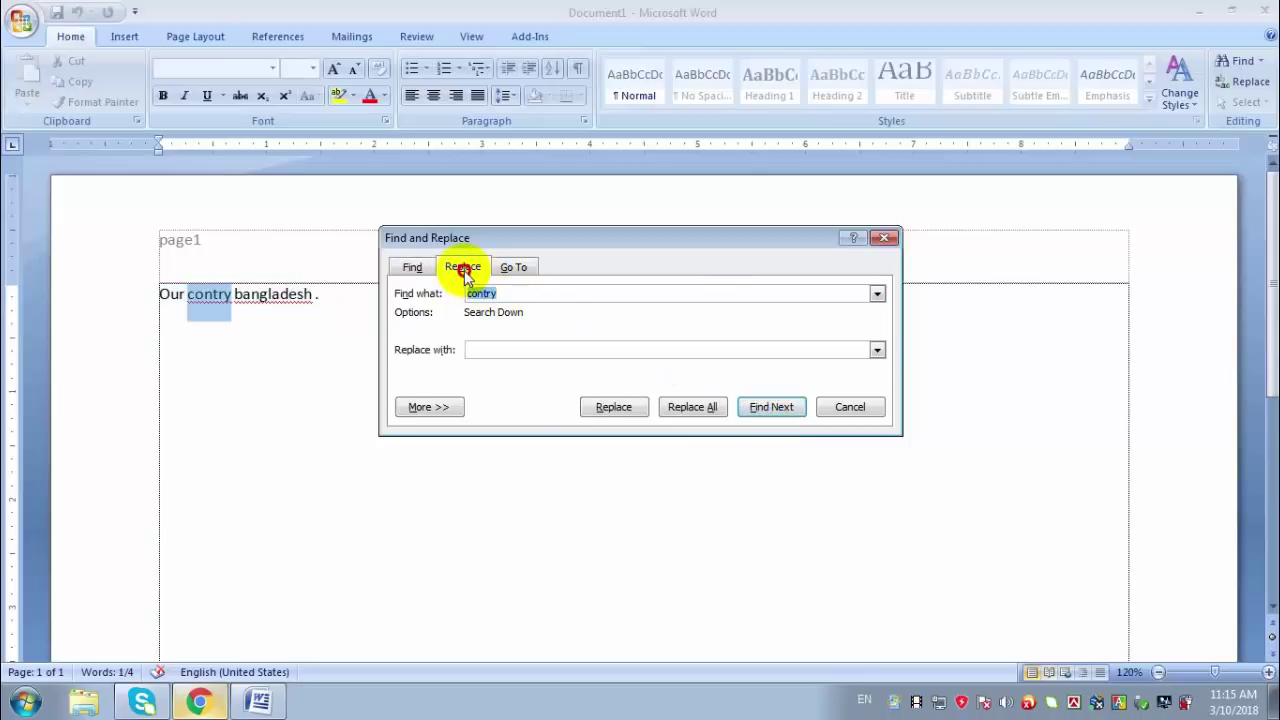
pyautogui.click(519, 350)
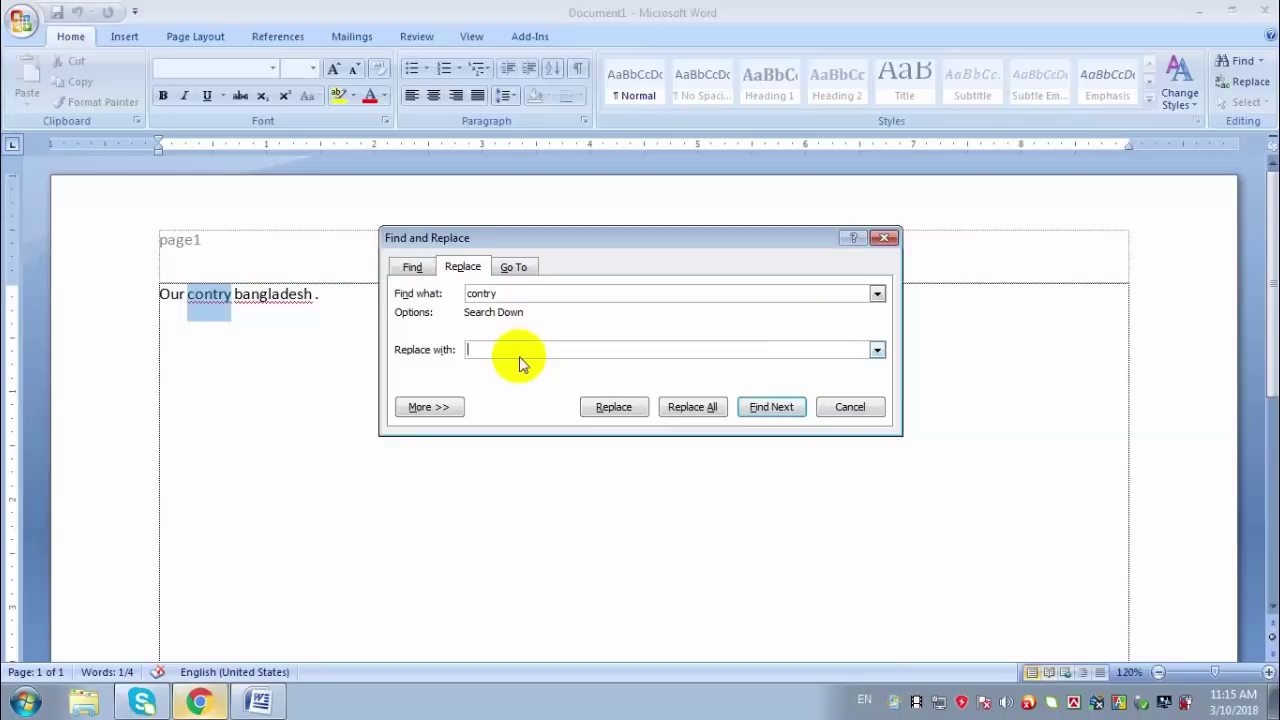
pyautogui.write('country')
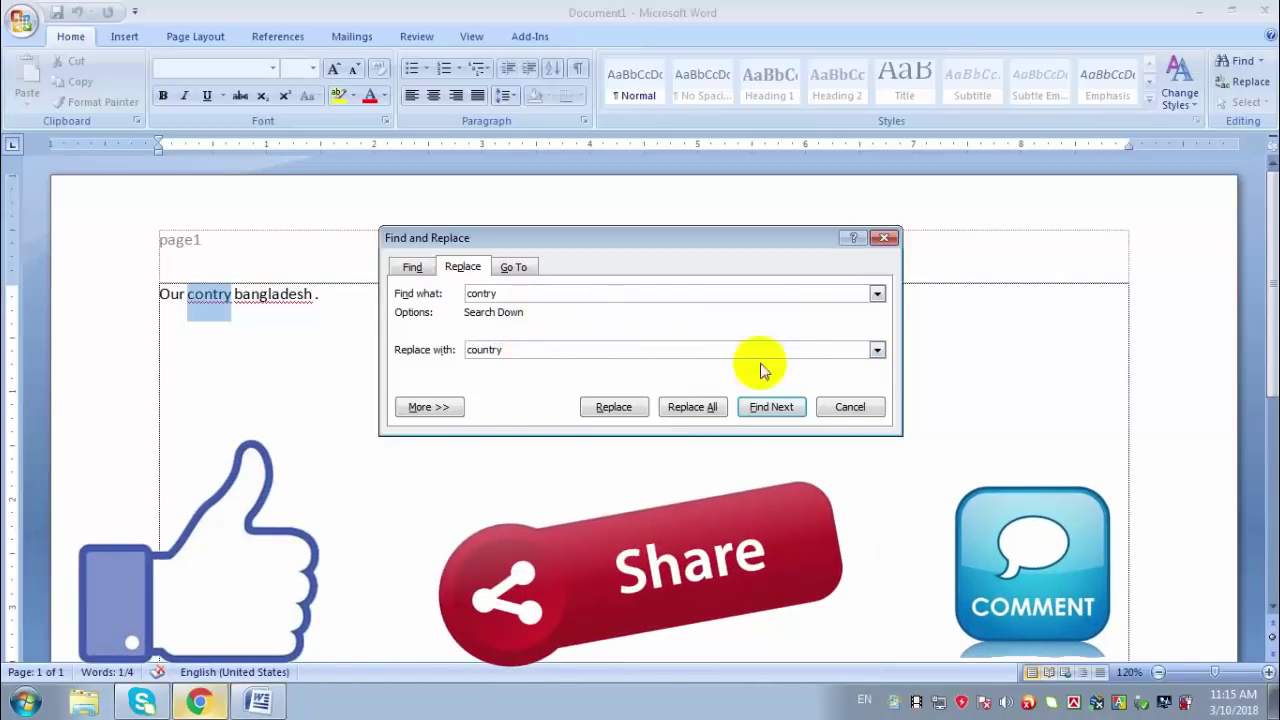
pyautogui.click(611, 407)
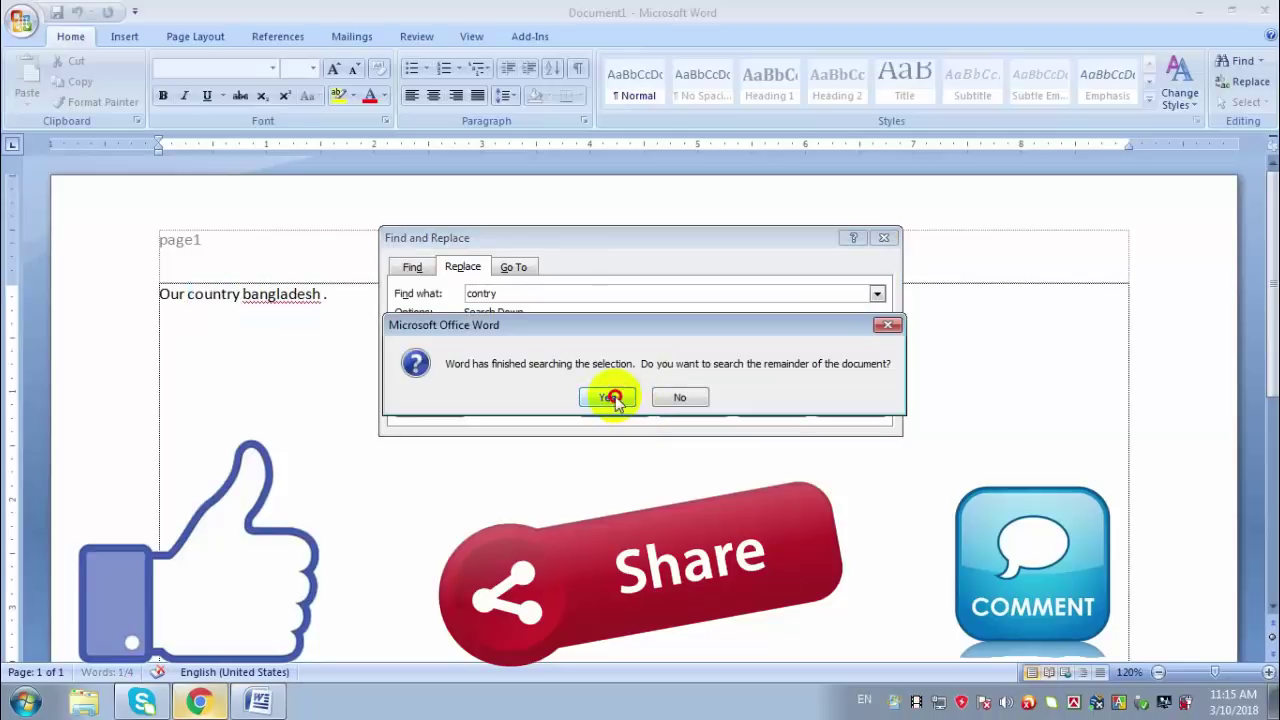
pyautogui.click(612, 398)
pyautogui.click(640, 397)
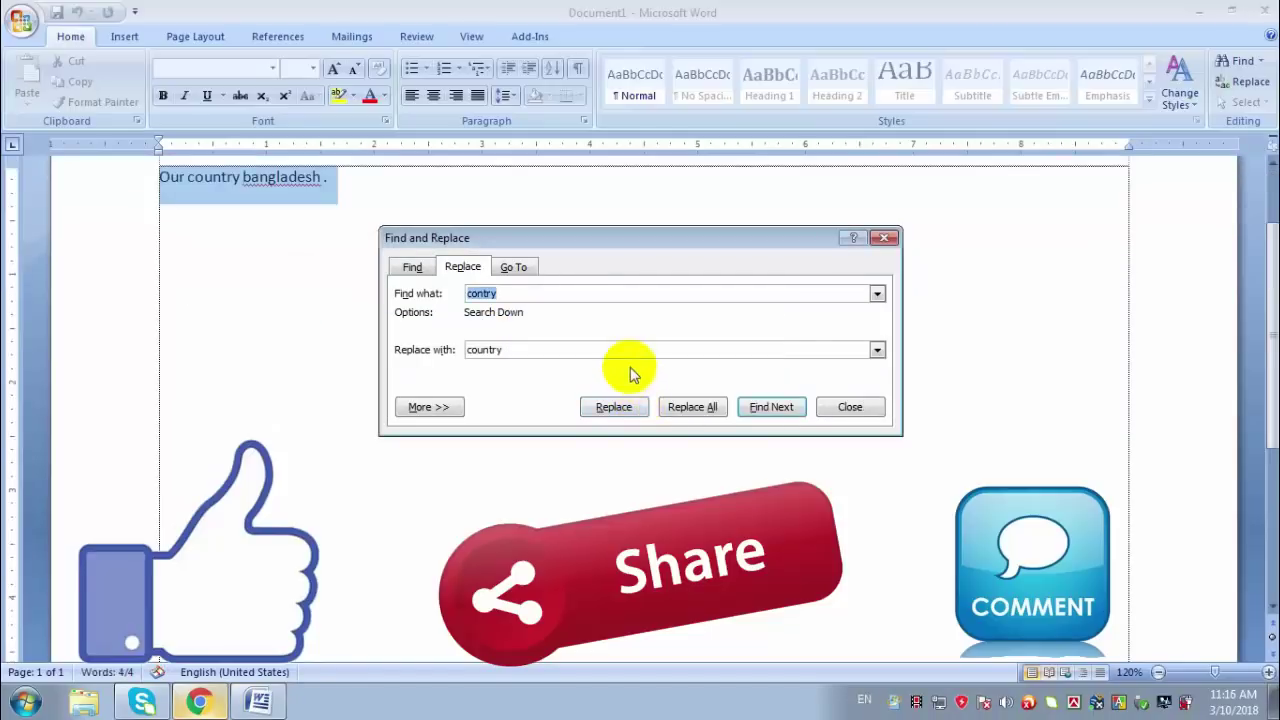
pyautogui.click(869, 242)
pyautogui.scroll(2, 420, 434)
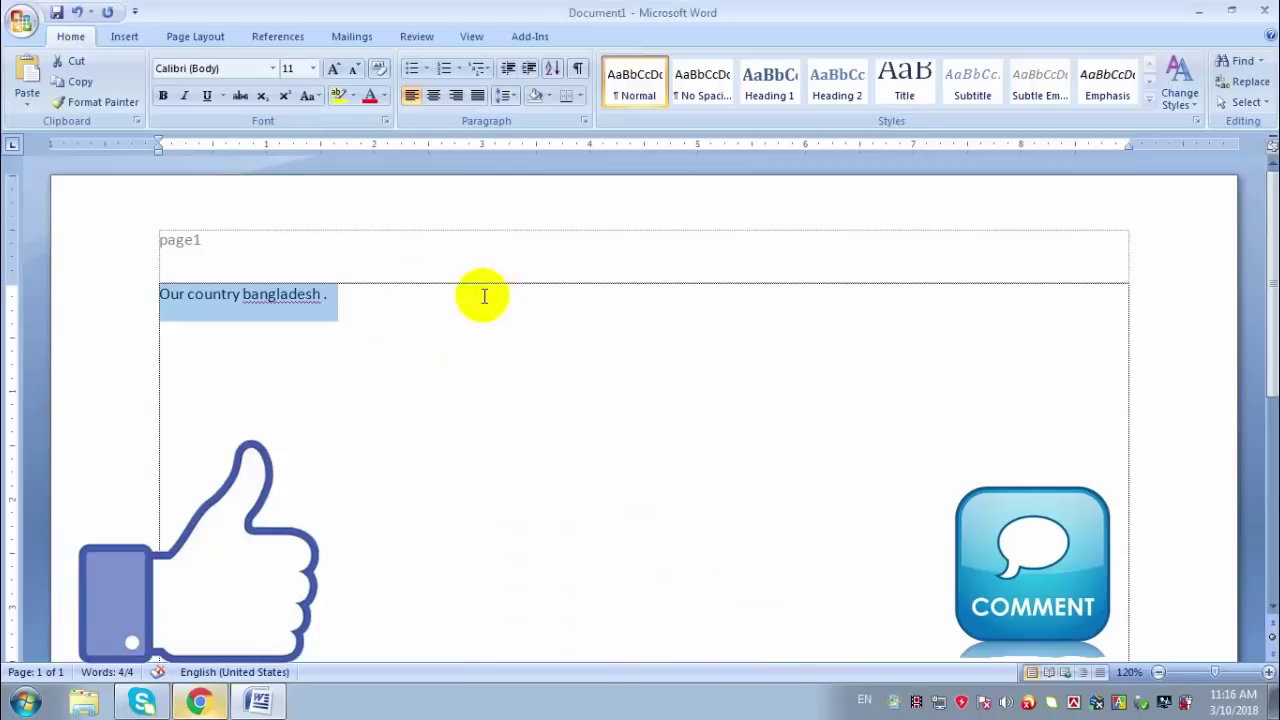
# Step: Run the Review spelling check and accept 'Bangladesh' for the flagged word
pyautogui.click(397, 291)
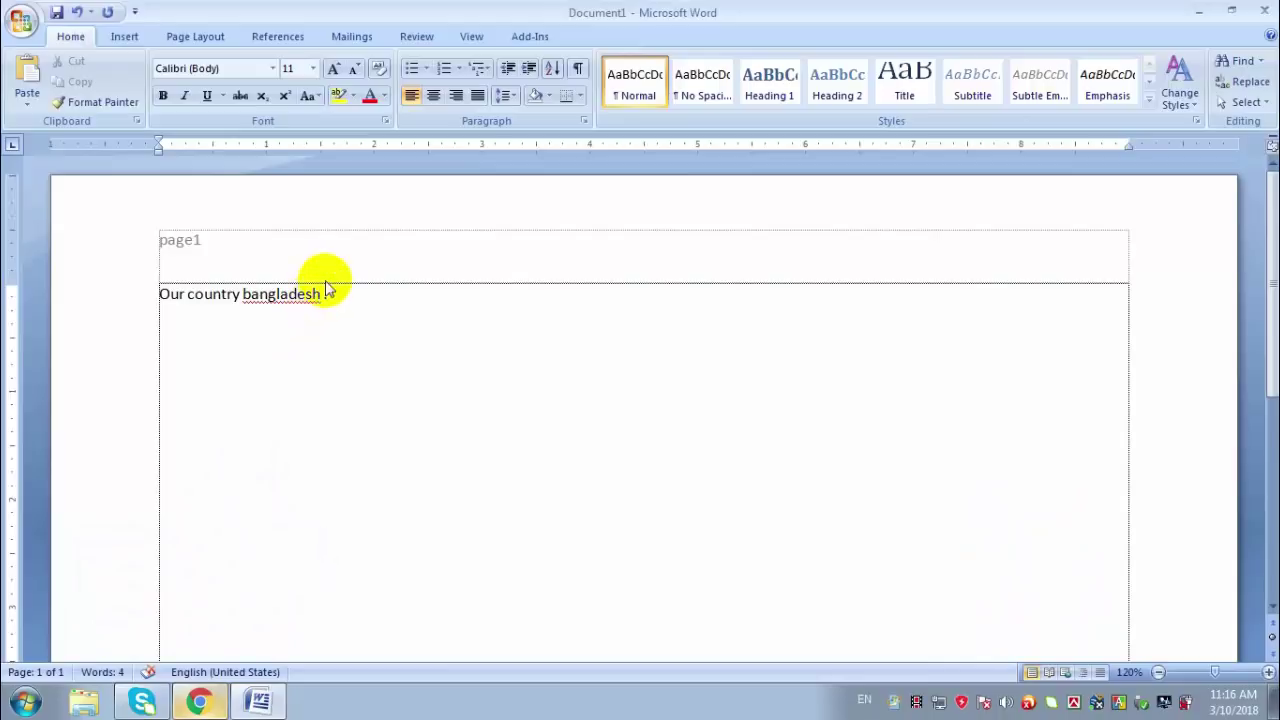
pyautogui.click(413, 40)
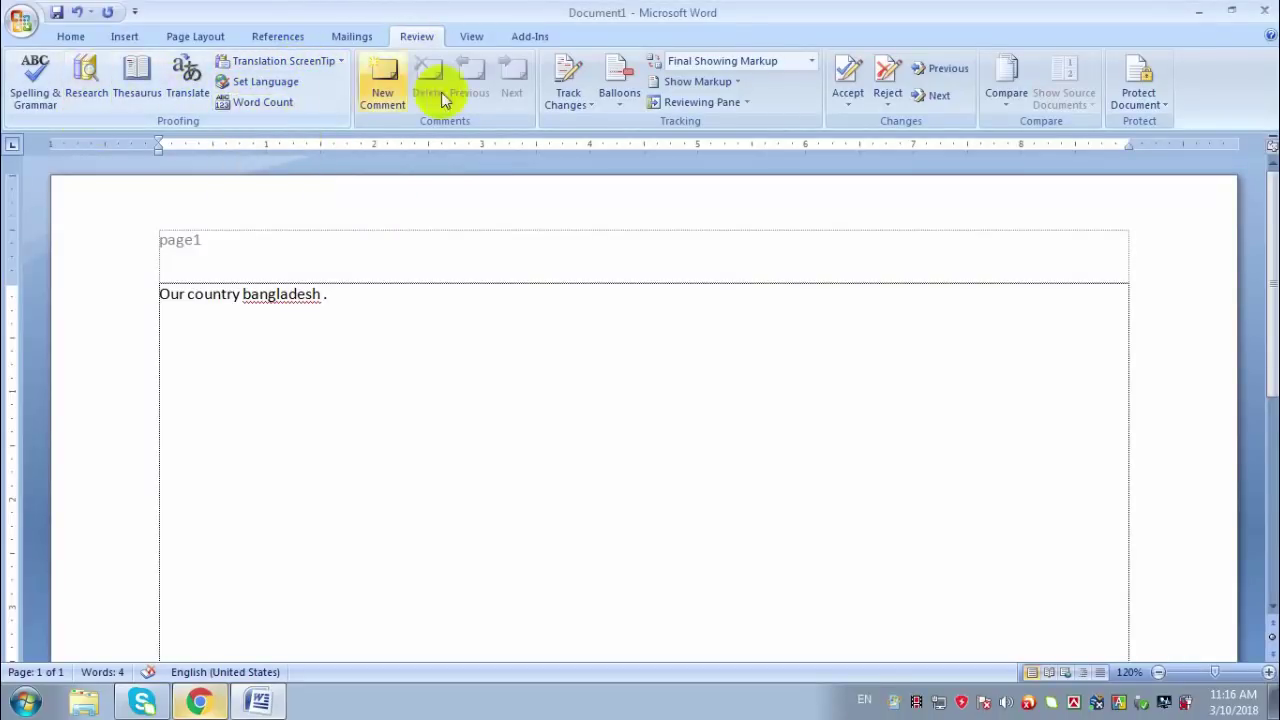
pyautogui.click(43, 93)
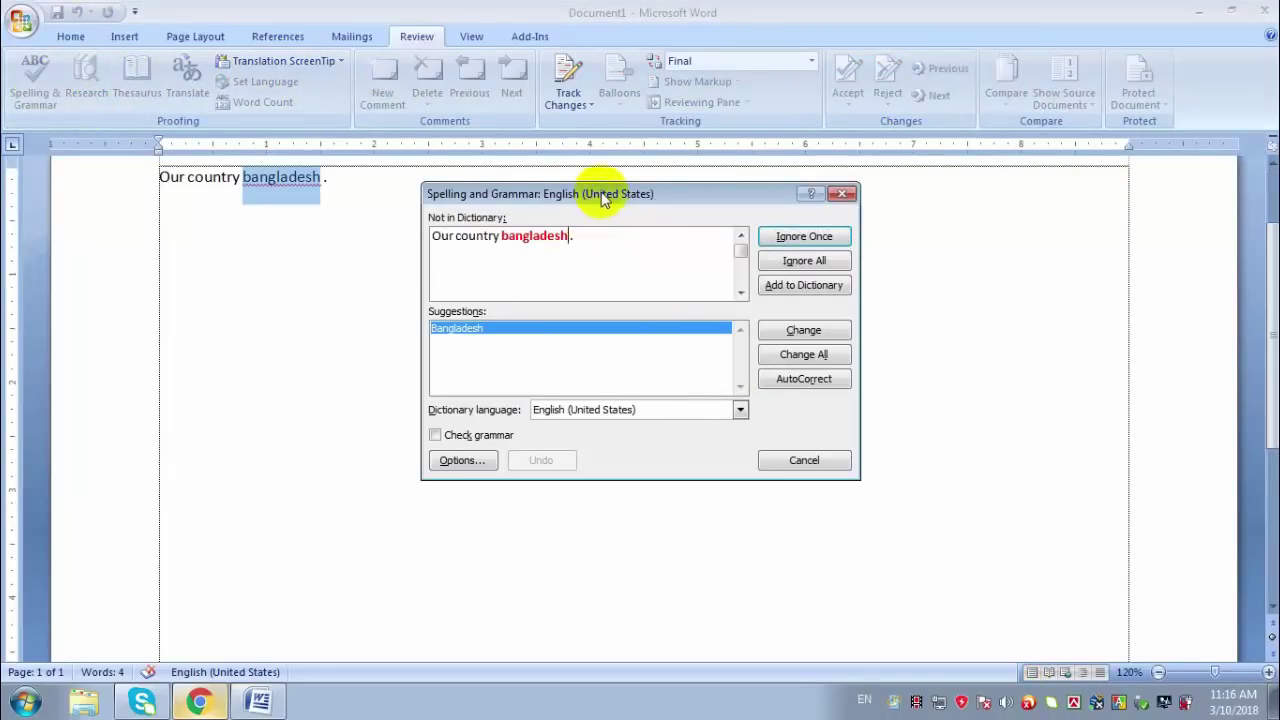
pyautogui.moveTo(604, 200); pyautogui.dragTo(463, 309)
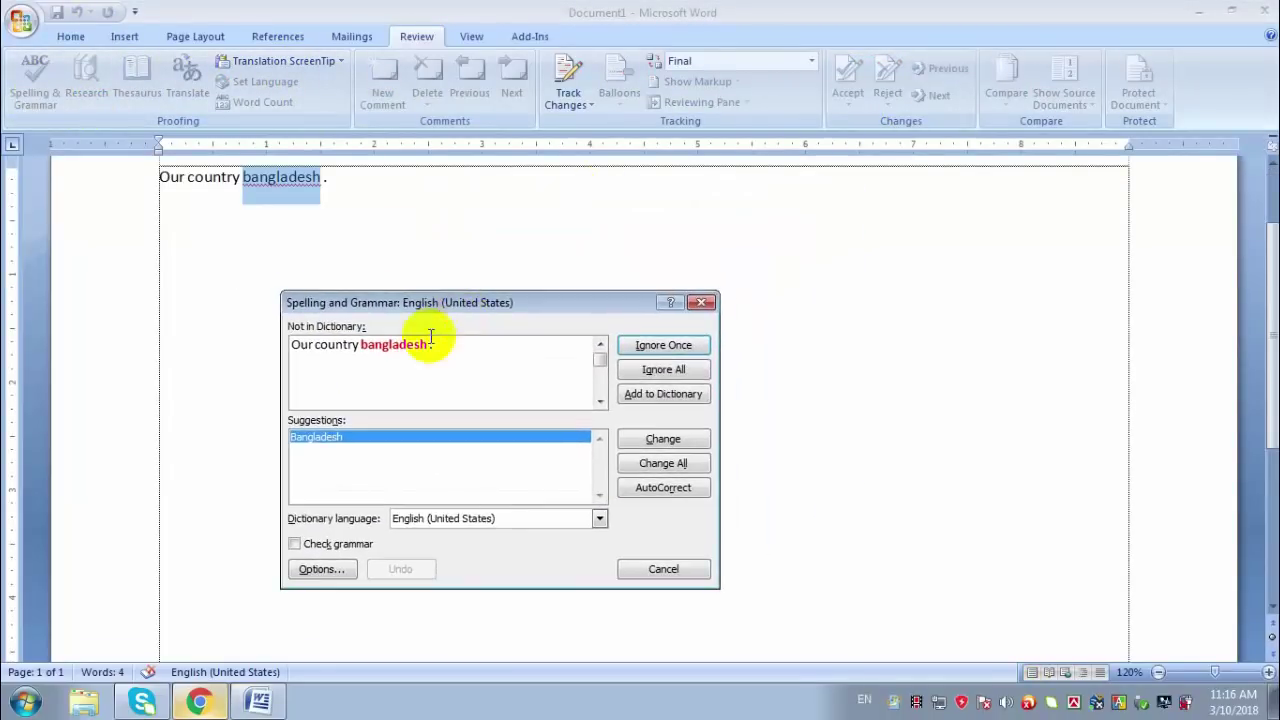
pyautogui.click(372, 352)
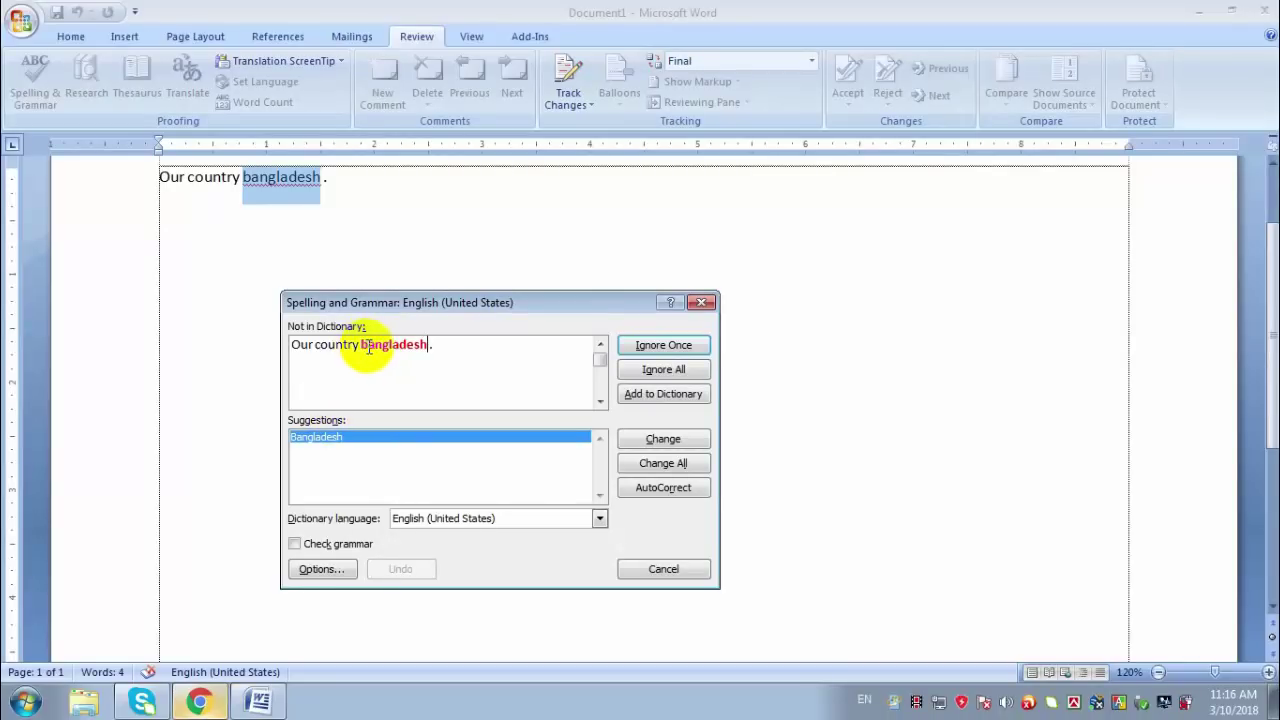
pyautogui.moveTo(480, 304); pyautogui.dragTo(567, 221)
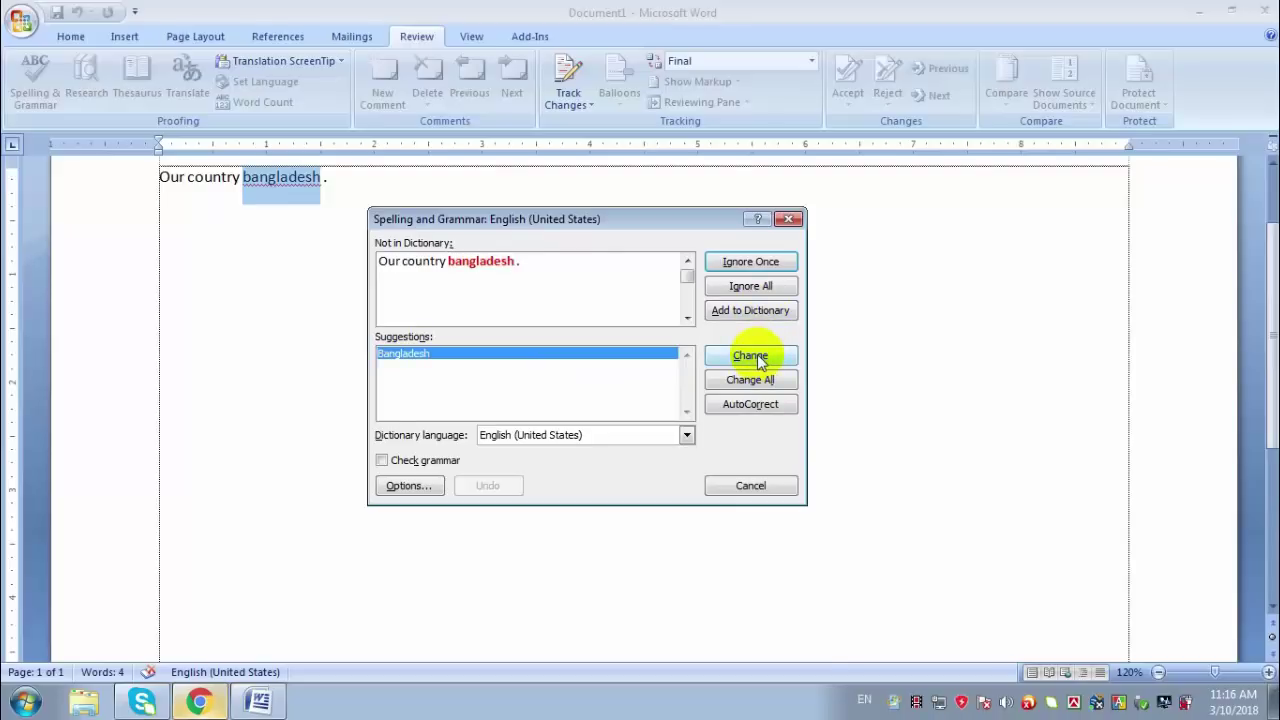
pyautogui.moveTo(603, 220); pyautogui.dragTo(641, 209)
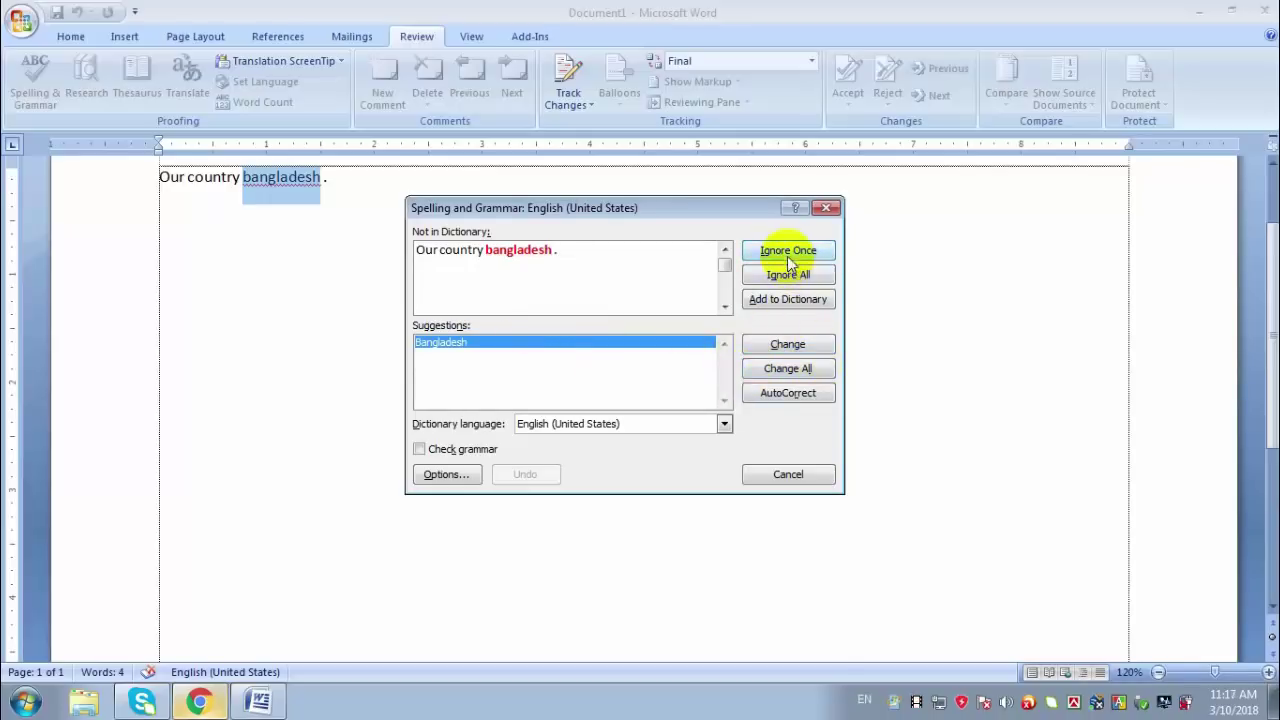
pyautogui.click(786, 346)
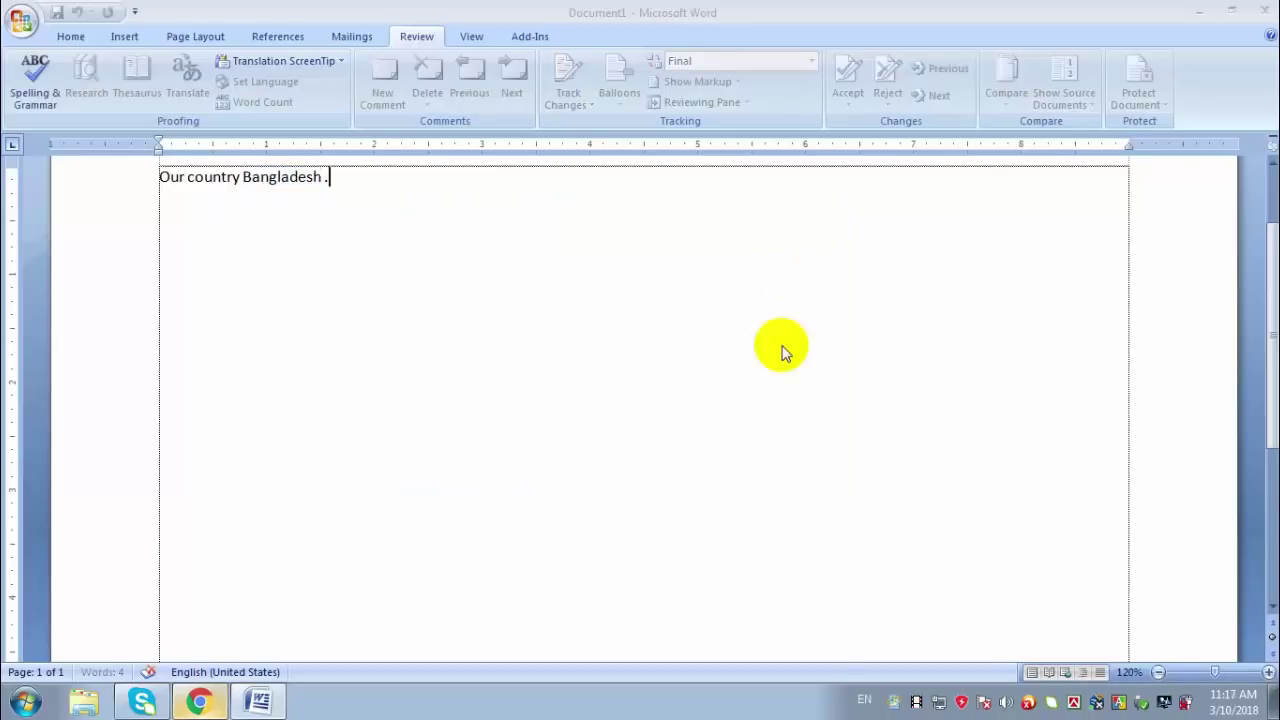
pyautogui.click(643, 398)
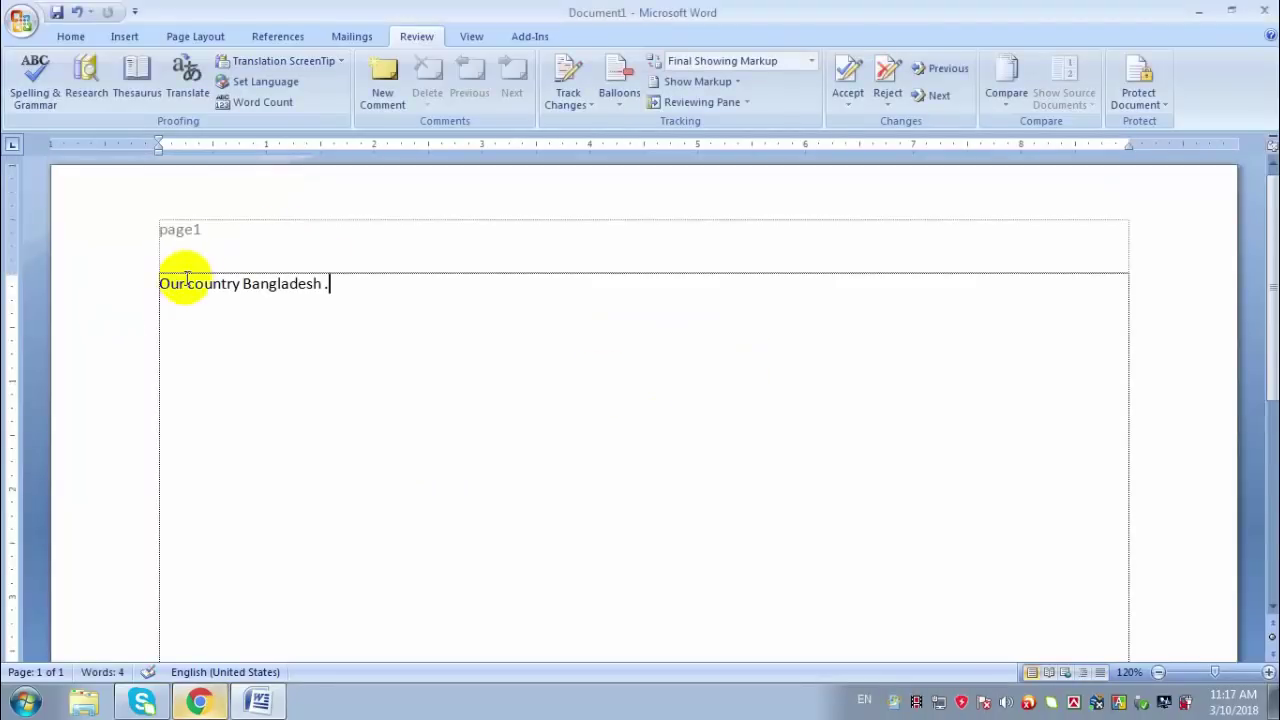
# Step: Place the caret at the end of the sentence and return to the Home tab
pyautogui.click(247, 285)
pyautogui.moveTo(246, 287); pyautogui.dragTo(251, 289)
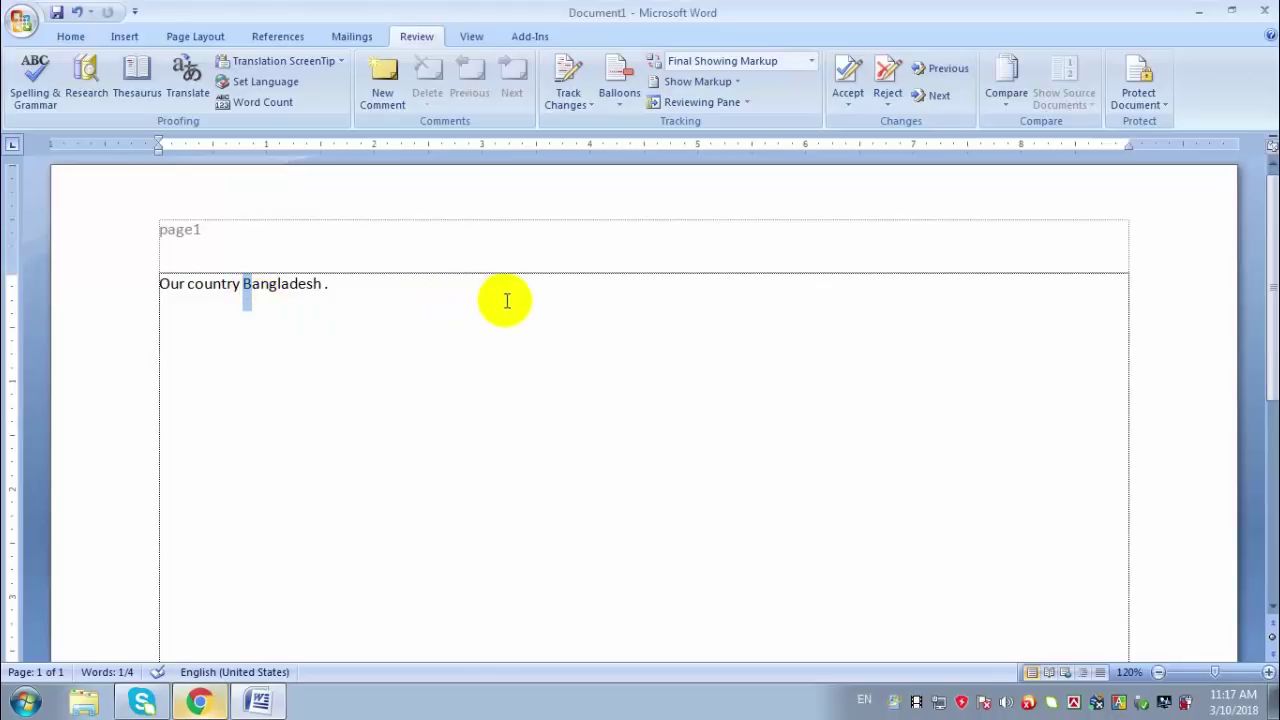
pyautogui.click(246, 322)
pyautogui.click(394, 302)
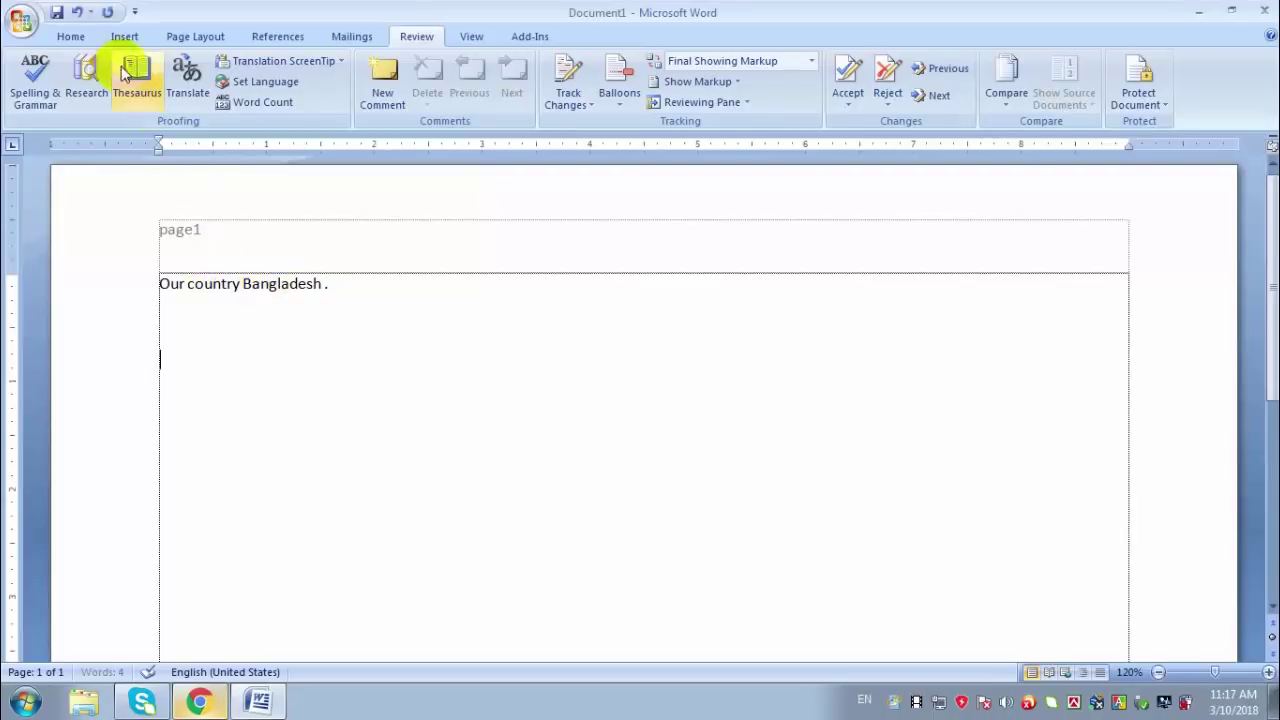
pyautogui.click(72, 36)
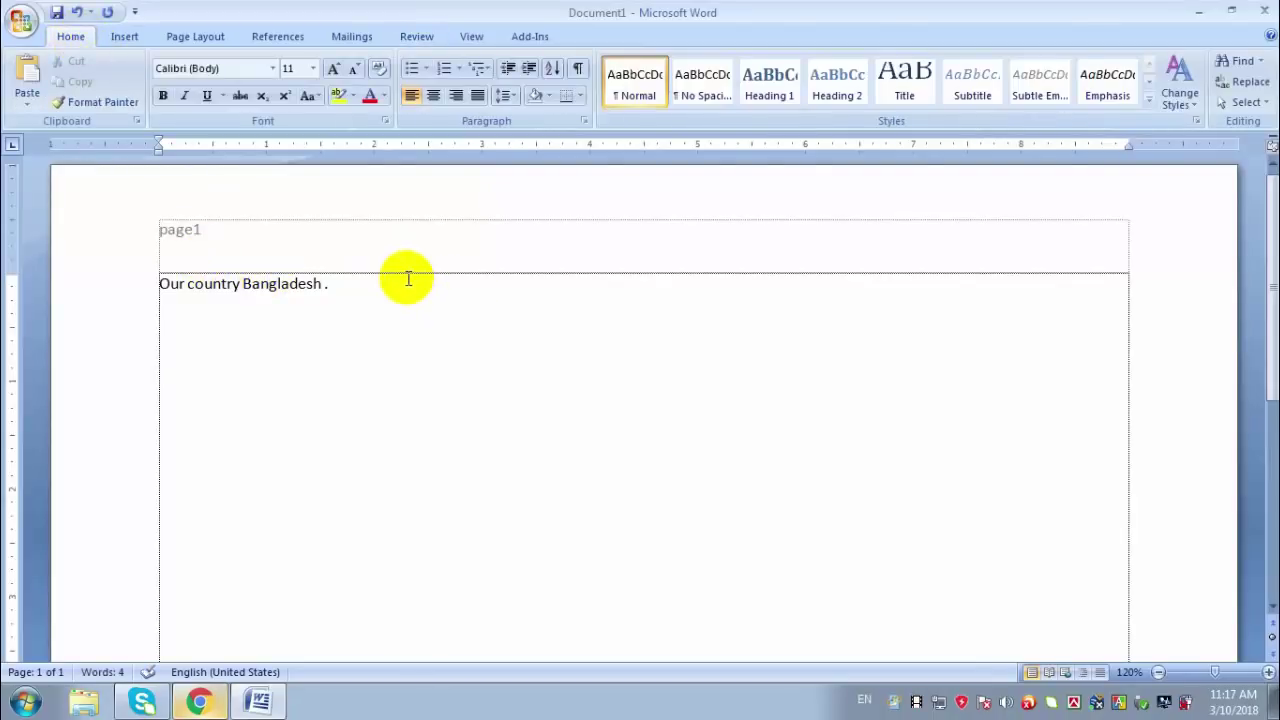
# Step: Create a five-item '1. 2. 3.' numbered list of filler text
pyautogui.click(458, 70)
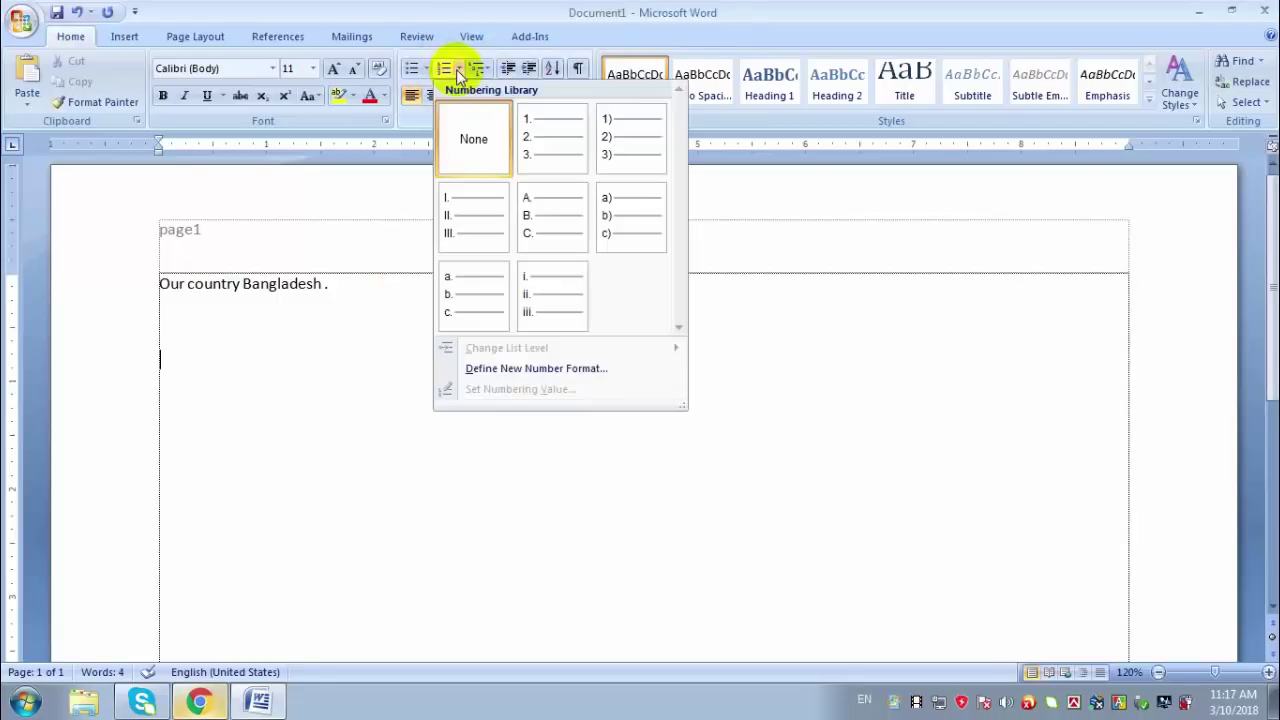
pyautogui.click(548, 160)
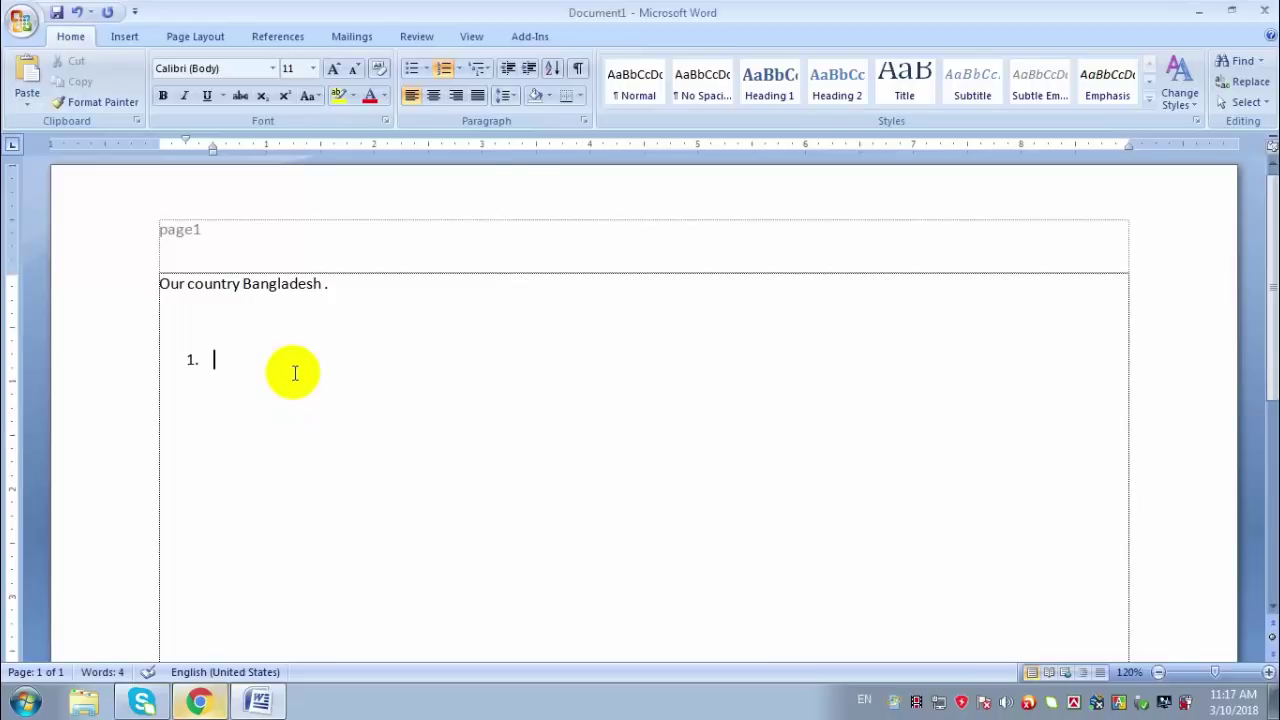
pyautogui.write('dfjgkj rfdsjhgkdifjgkdjfkgjkdsfjhgik')
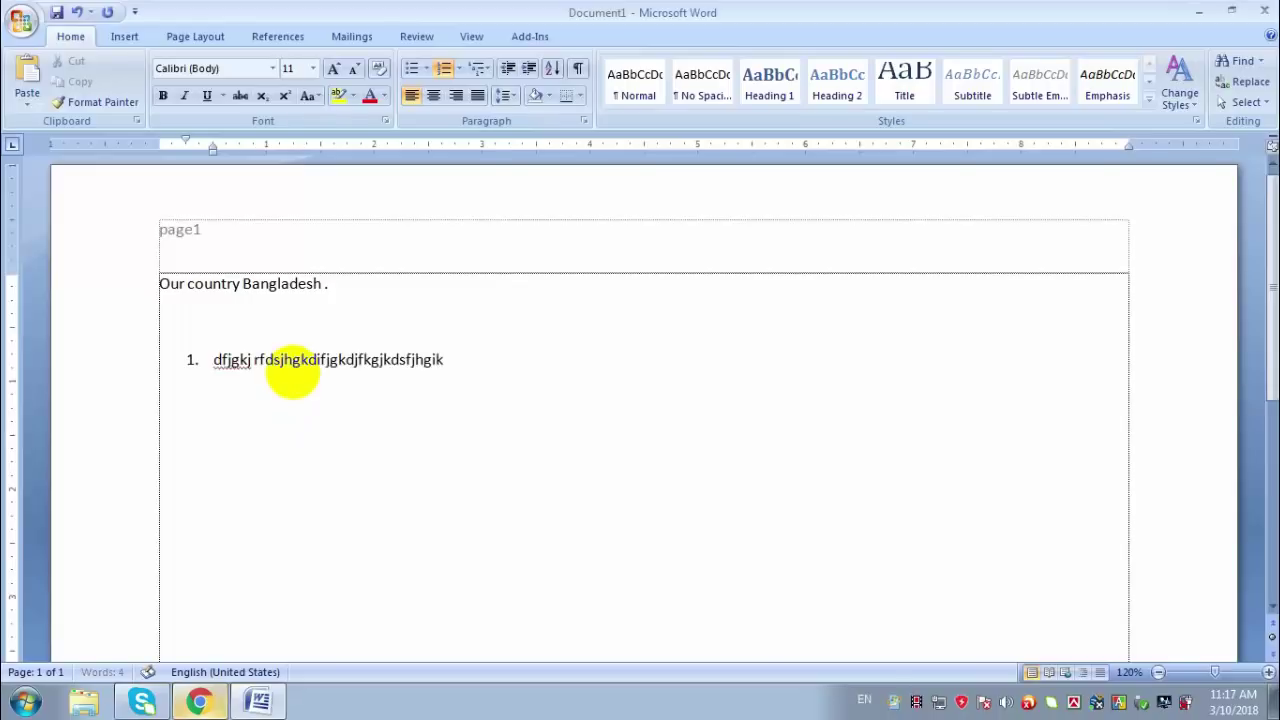
pyautogui.press('Return')
pyautogui.write('fdkghdfjgjhokl;jm')
pyautogui.press('Return')
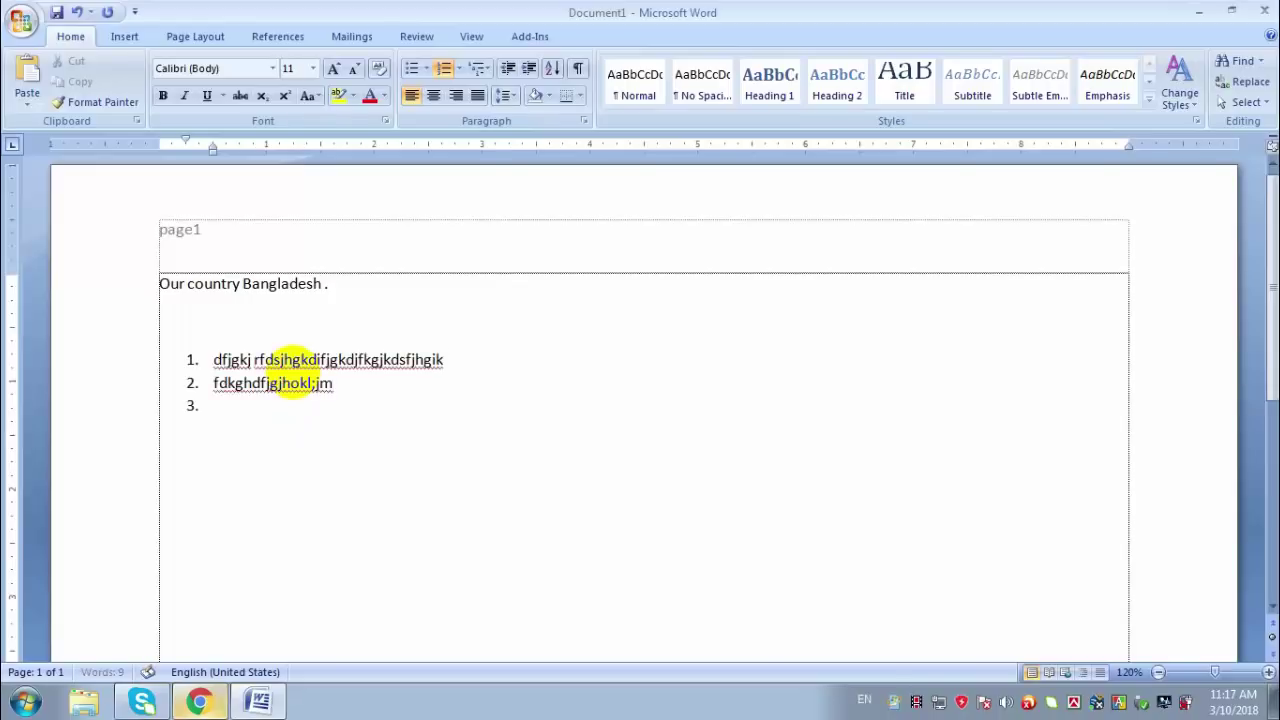
pyautogui.write('dfskjgkdfhjkgjh')
pyautogui.press('Return')
pyautogui.write('fdjkghkfdjh')
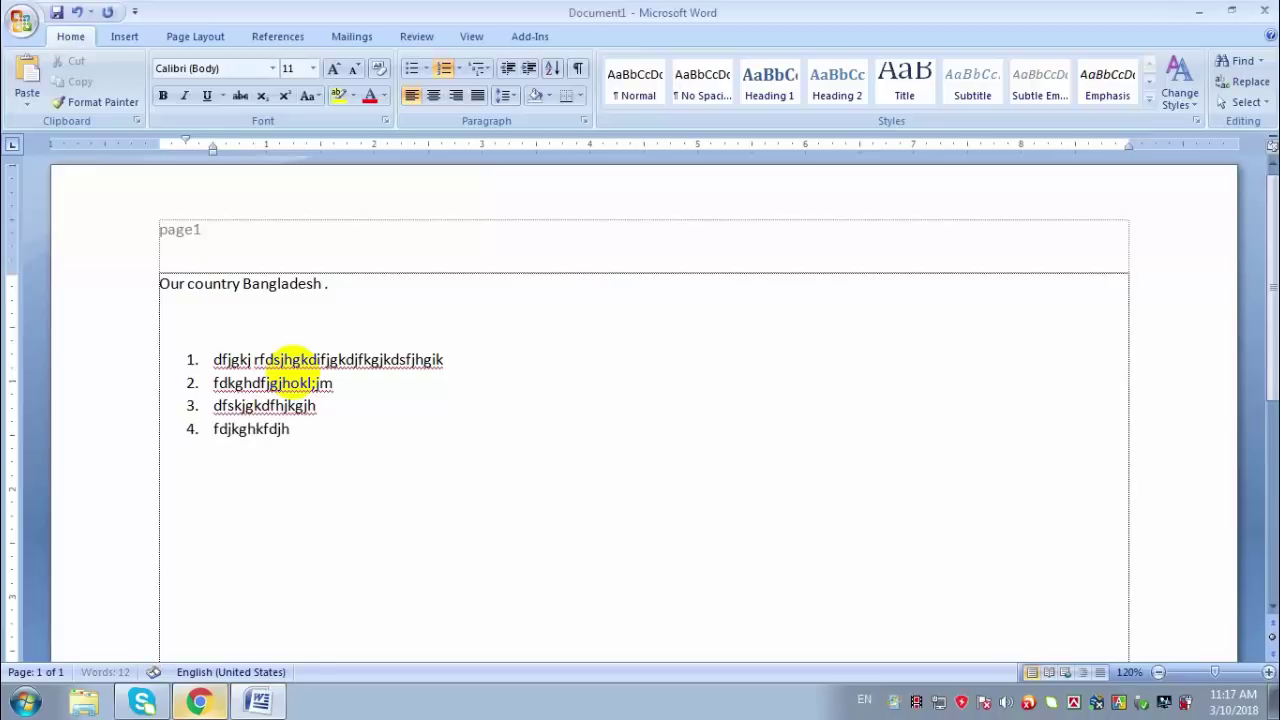
pyautogui.write('gfdjhkg')
pyautogui.press('Return')
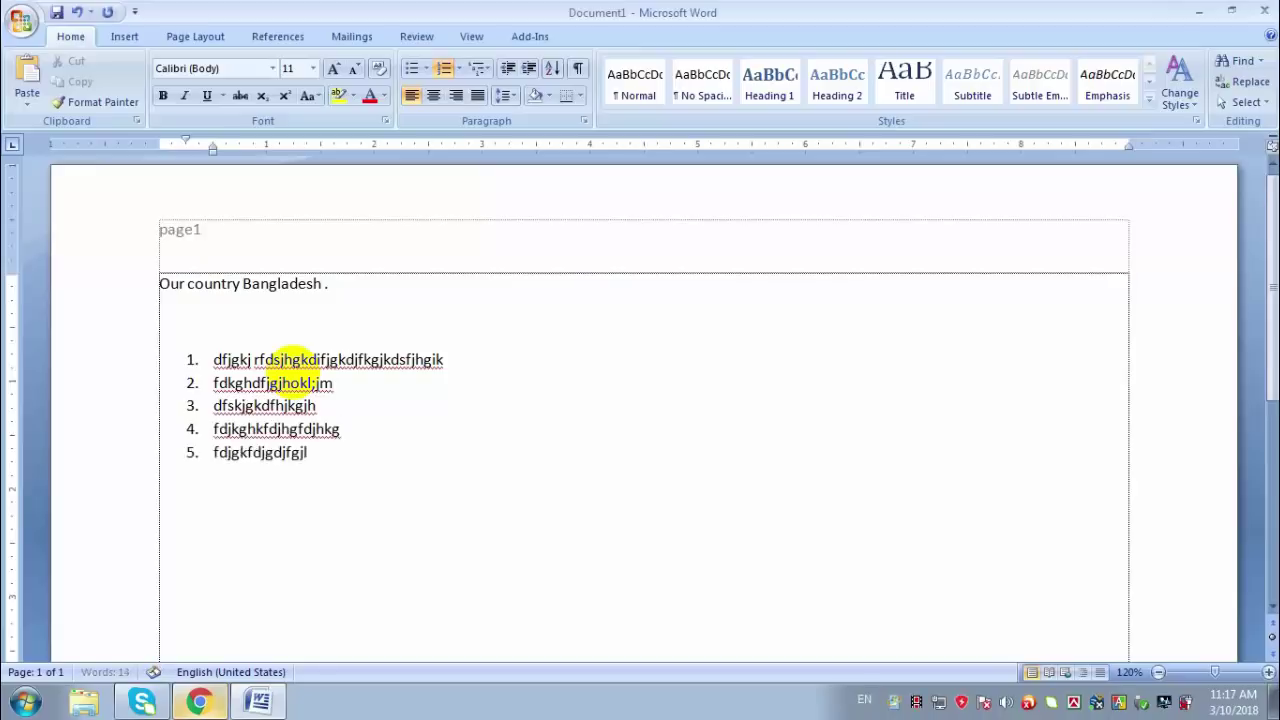
pyautogui.press('Return')
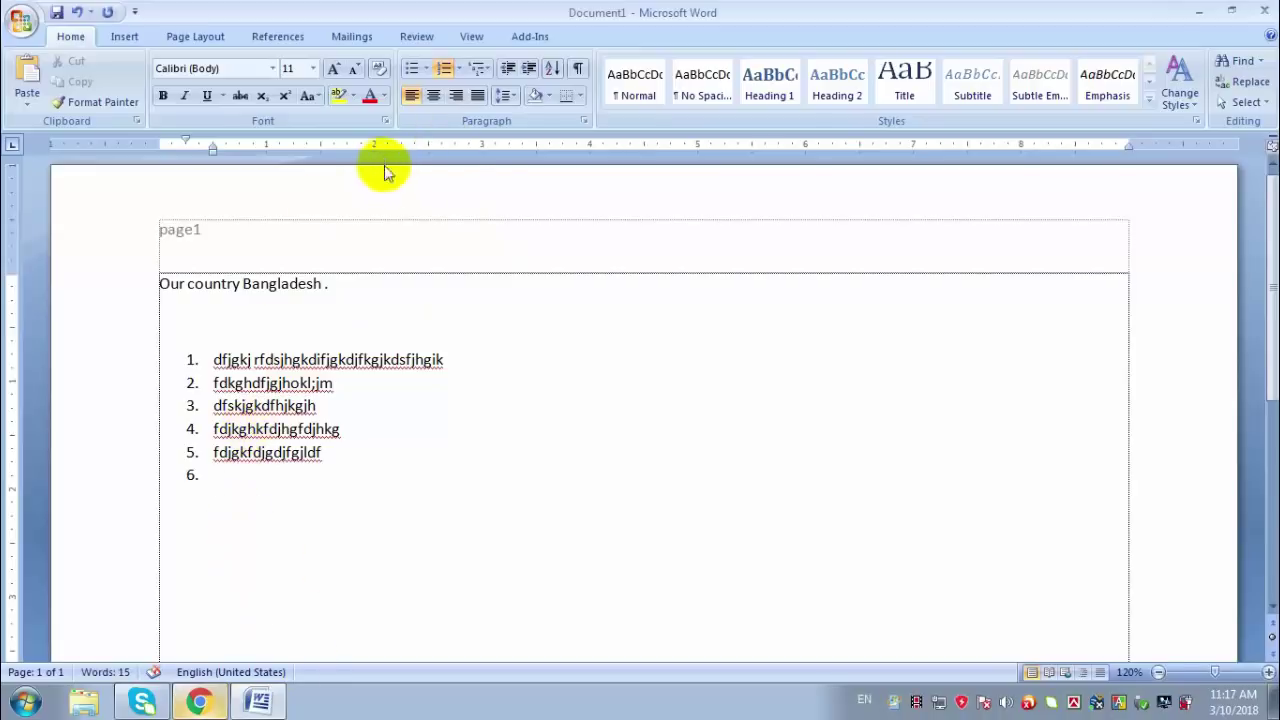
# Step: End numbering, add two diamond-bulleted lines and a plain 'sdf' paragraph, then select them
pyautogui.click(443, 66)
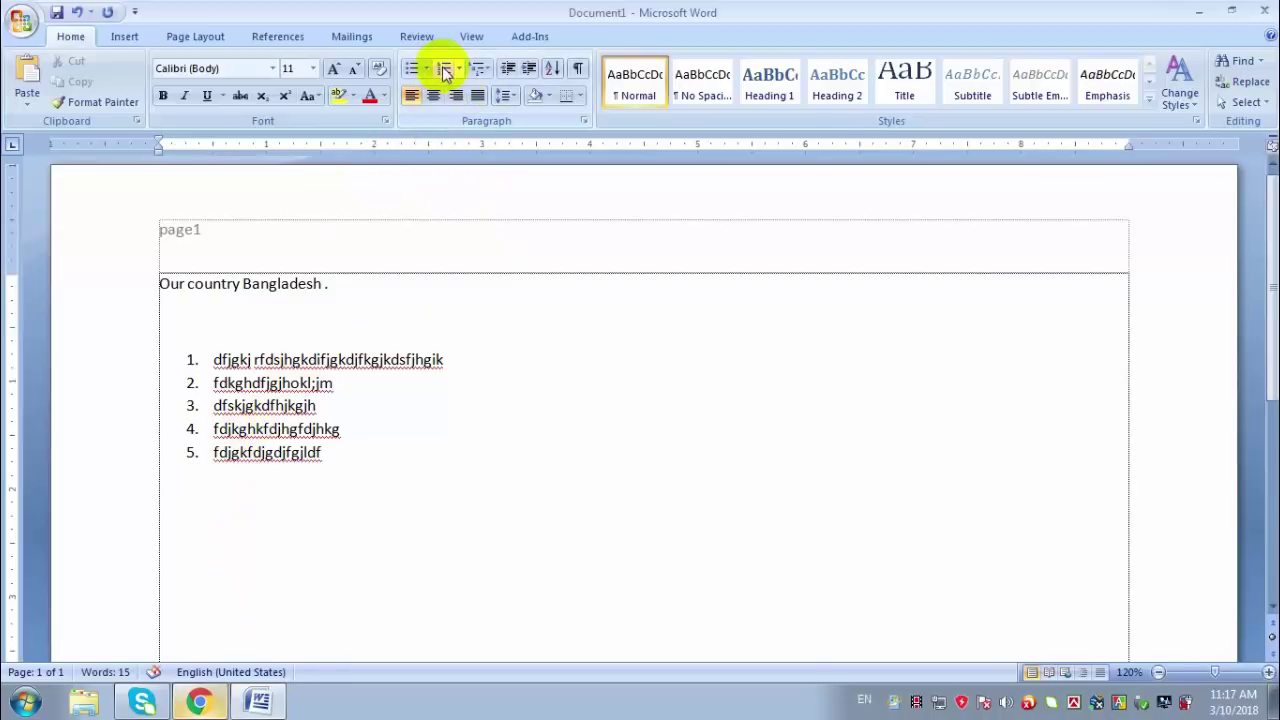
pyautogui.write('fdhjgkhdfsakgjhdsa killjhkl')
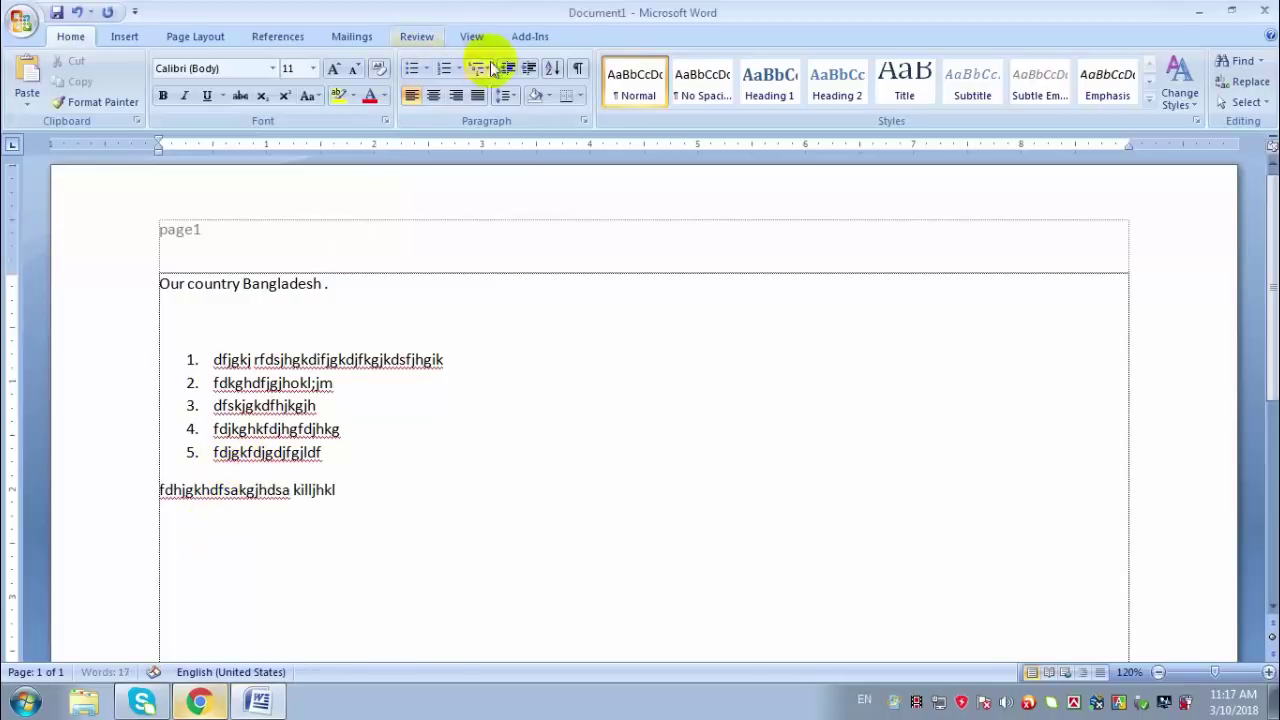
pyautogui.click(428, 70)
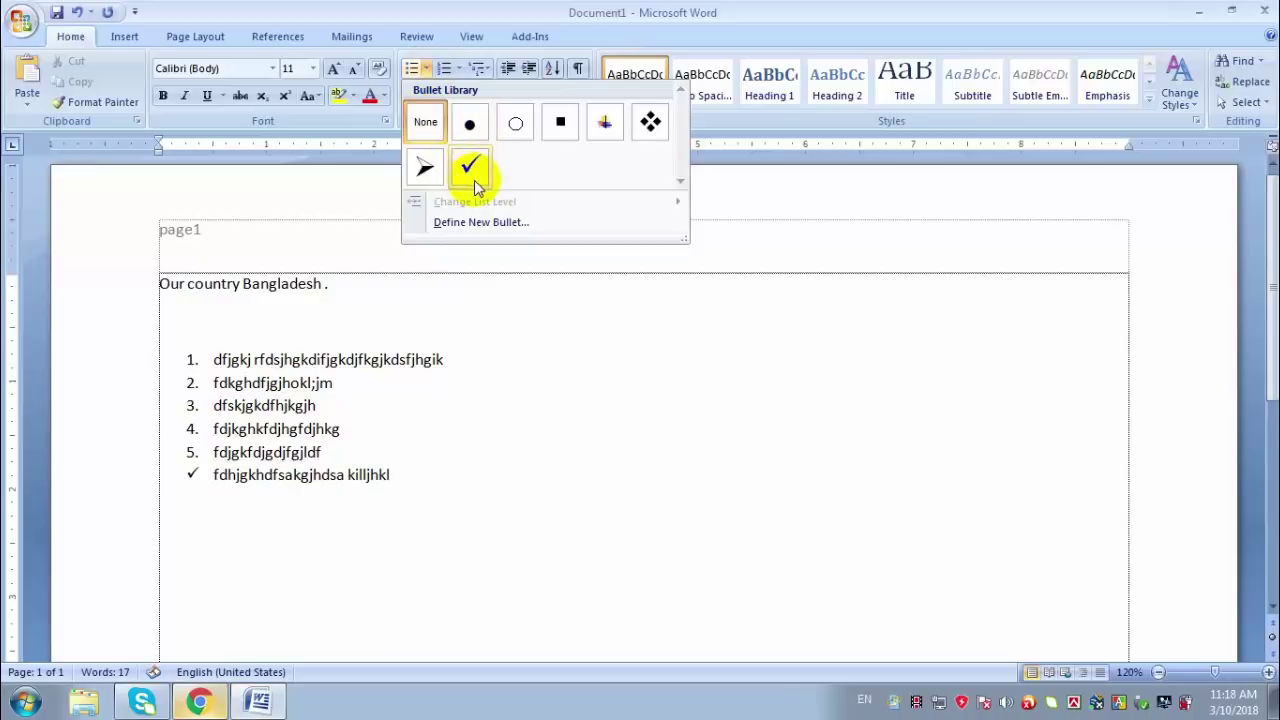
pyautogui.click(648, 124)
pyautogui.press('Return')
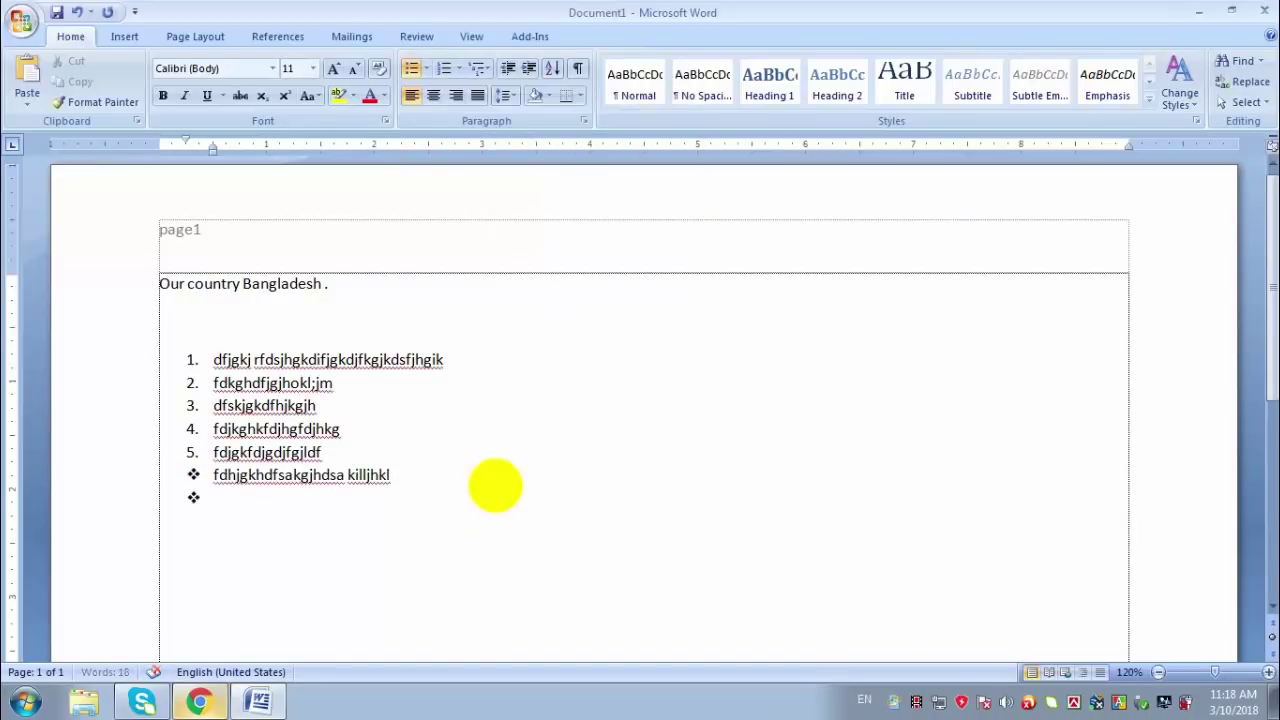
pyautogui.write('dslfjgiopjdska i')
pyautogui.press('Return')
pyautogui.press('Return')
pyautogui.write('sdfgkdsajhilf')
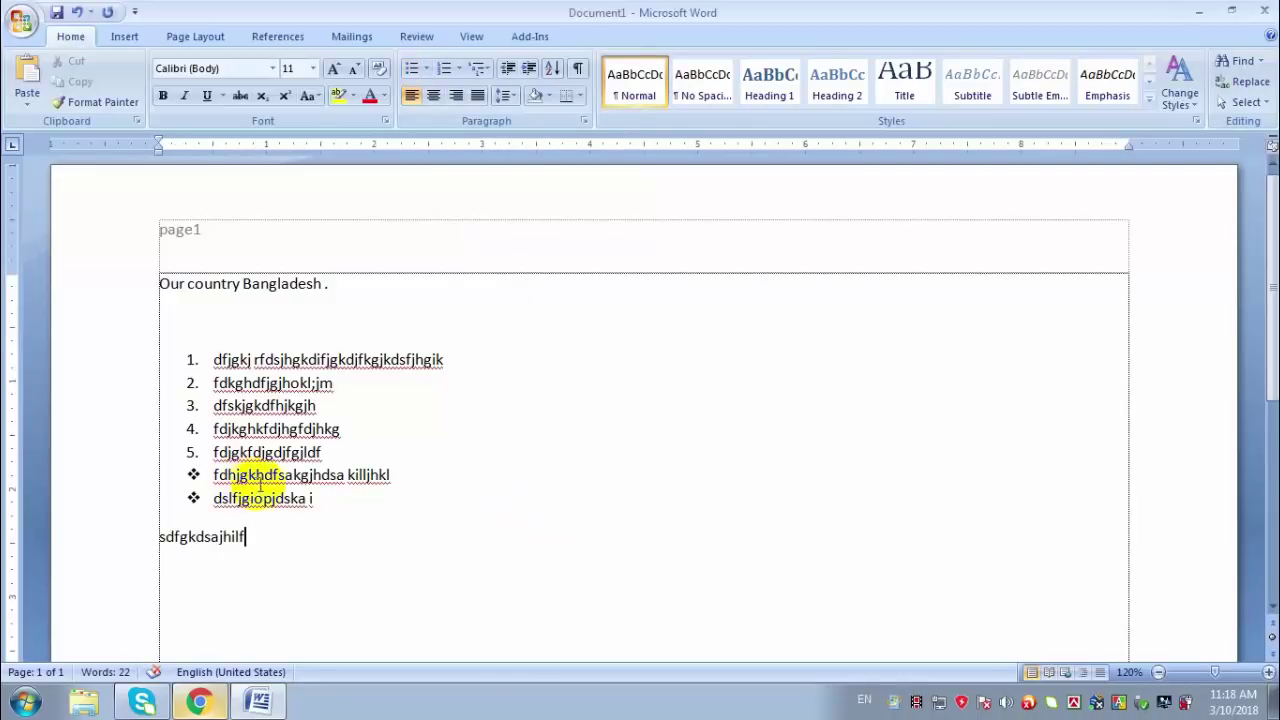
pyautogui.moveTo(248, 536); pyautogui.dragTo(114, 337)
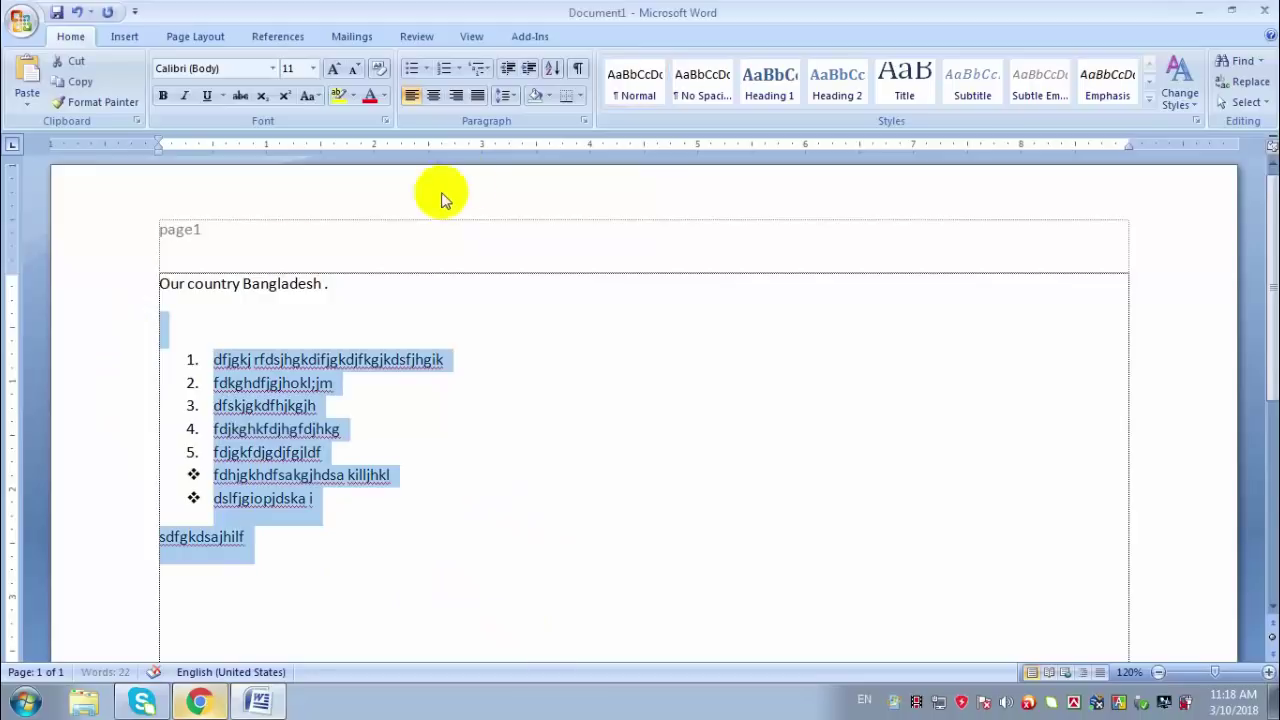
# Step: Delete the Bangladesh sentence and both lists, add a blank line, and open Clip Art
pyautogui.moveTo(159, 284); pyautogui.dragTo(160, 536)
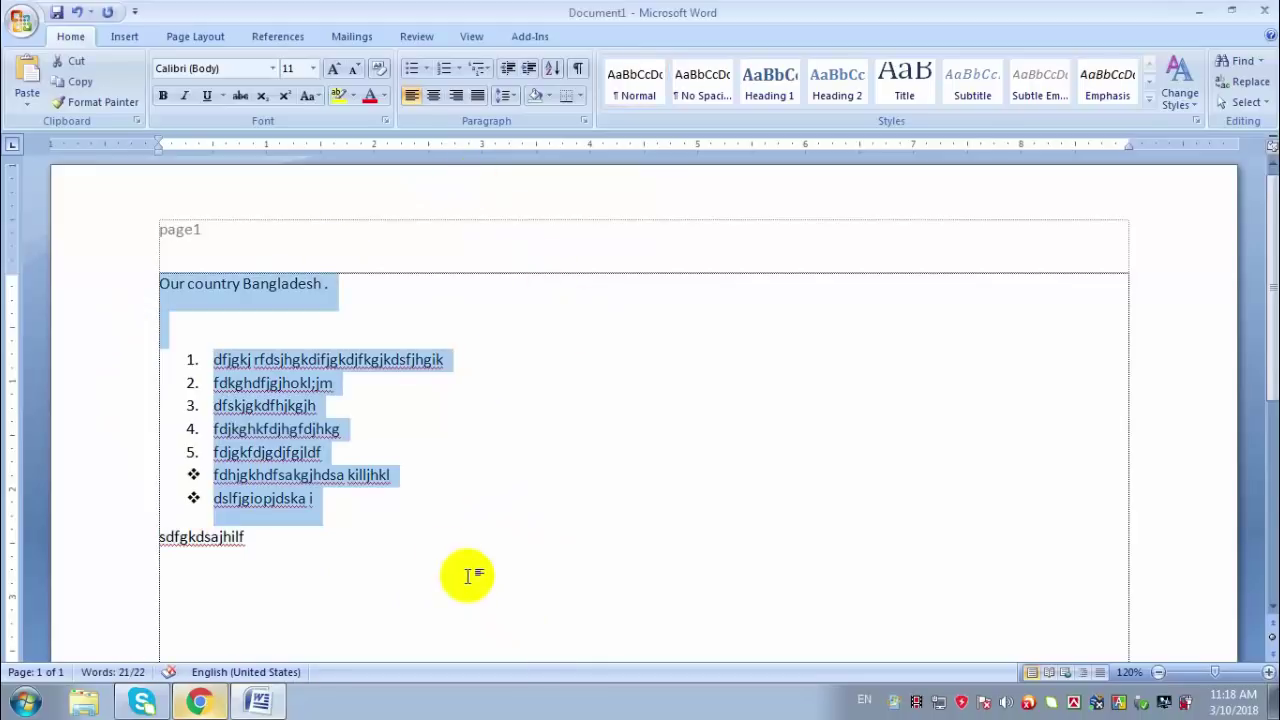
pyautogui.press('Delete')
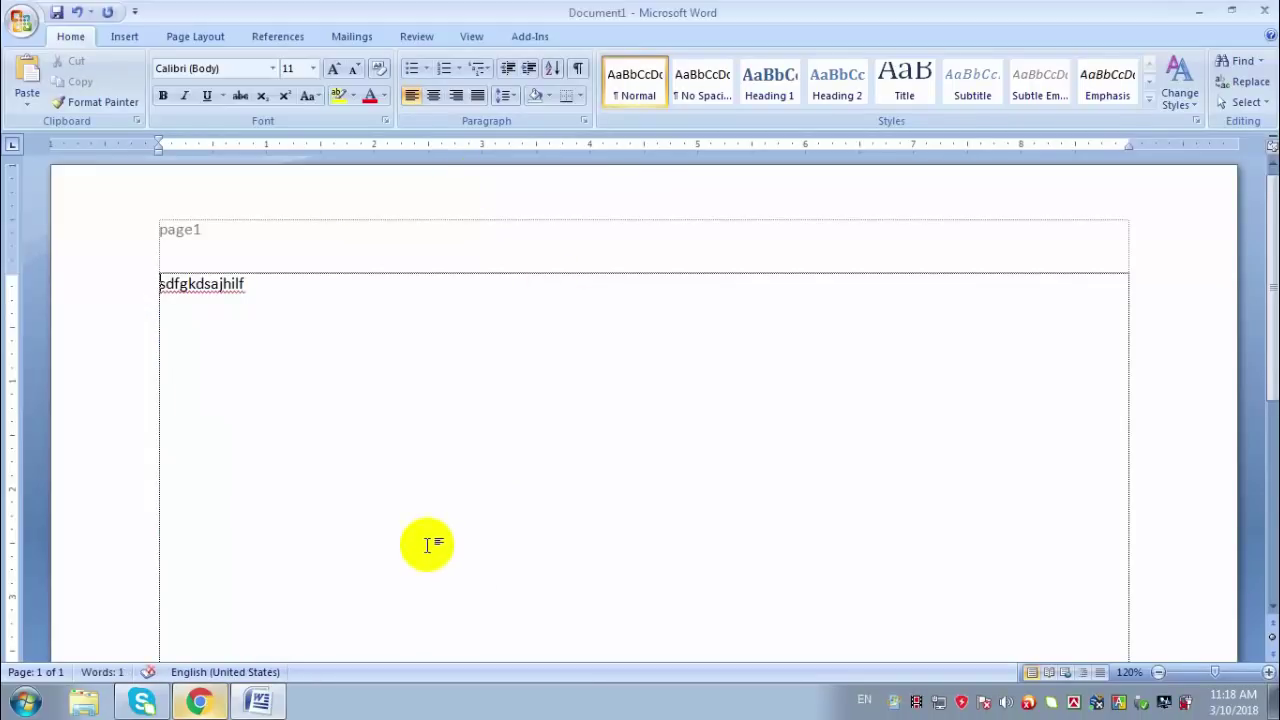
pyautogui.press('Return')
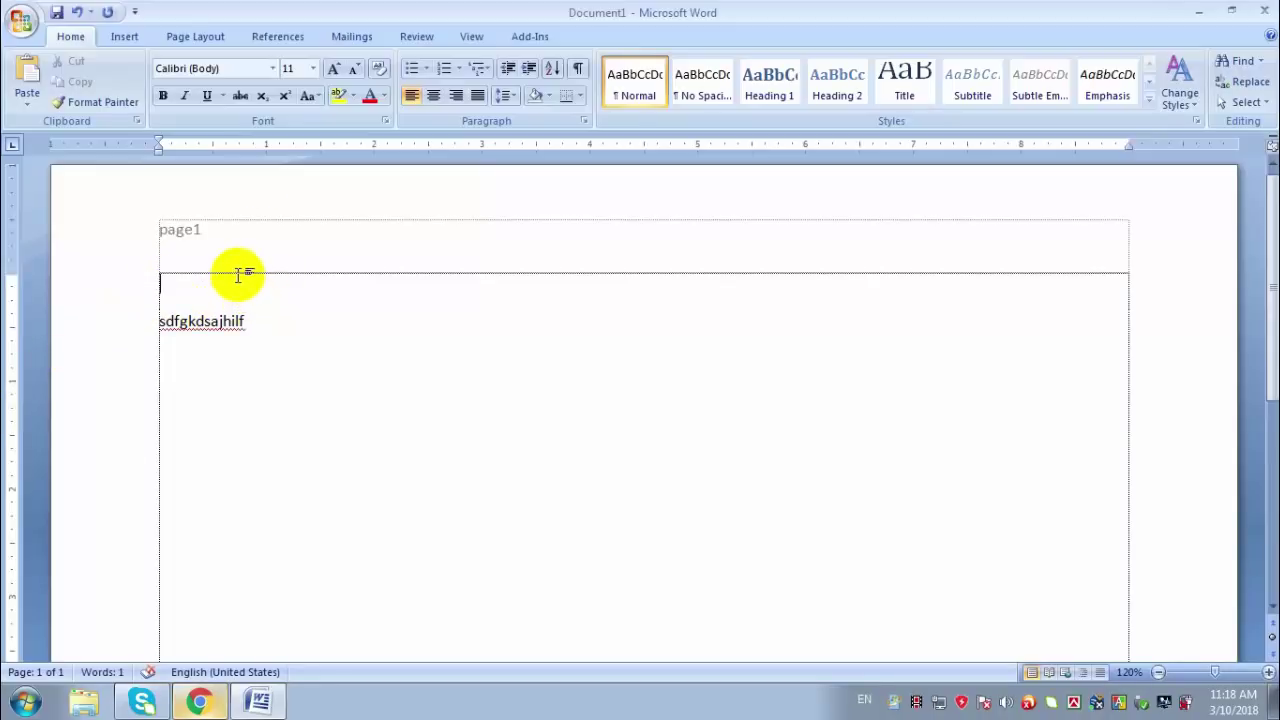
pyautogui.click(124, 34)
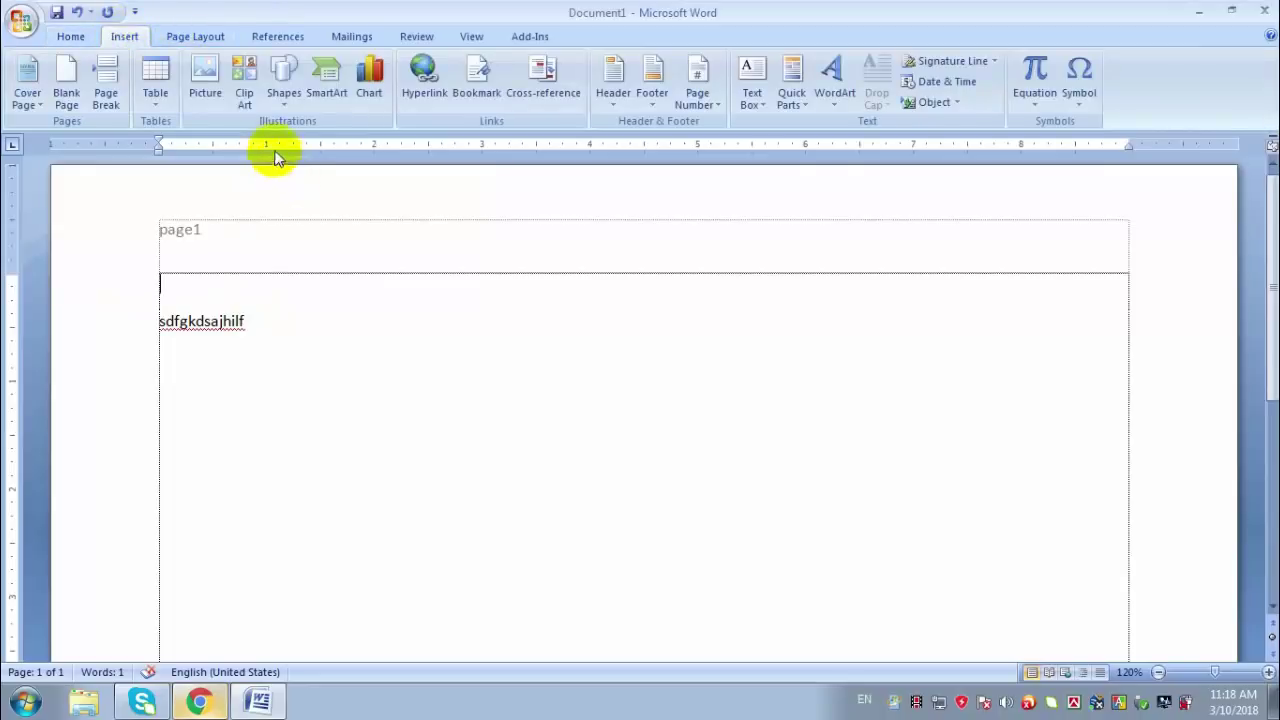
pyautogui.click(250, 95)
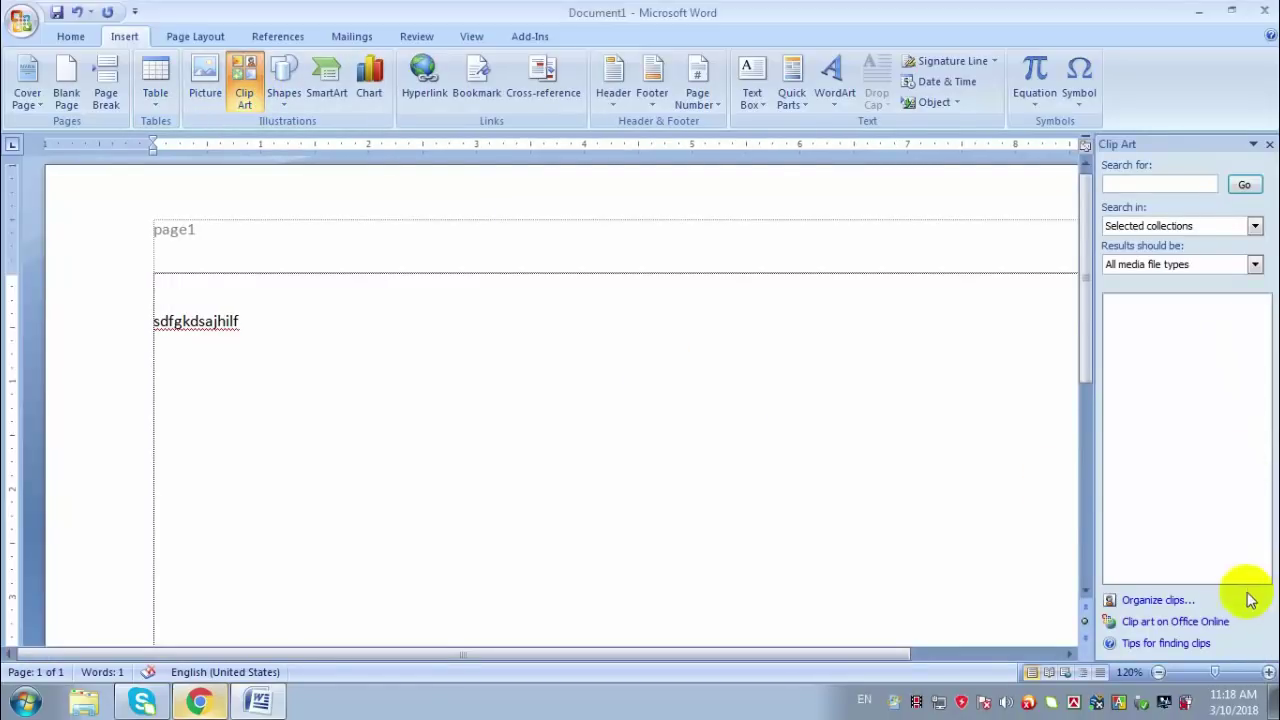
# Step: Browse Office Collections to the Buildings clips in Clip Organizer, then reopen the Clip Art pane
pyautogui.click(1184, 601)
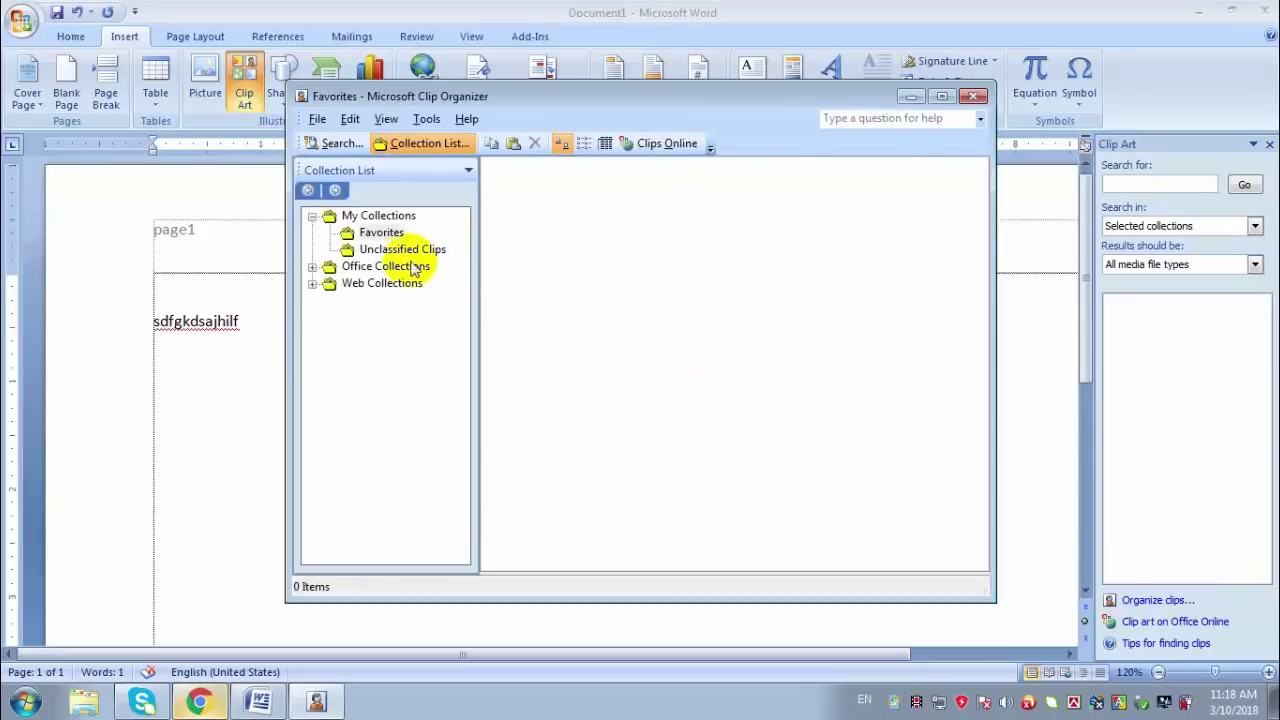
pyautogui.click(393, 270)
pyautogui.doubleClick(393, 268)
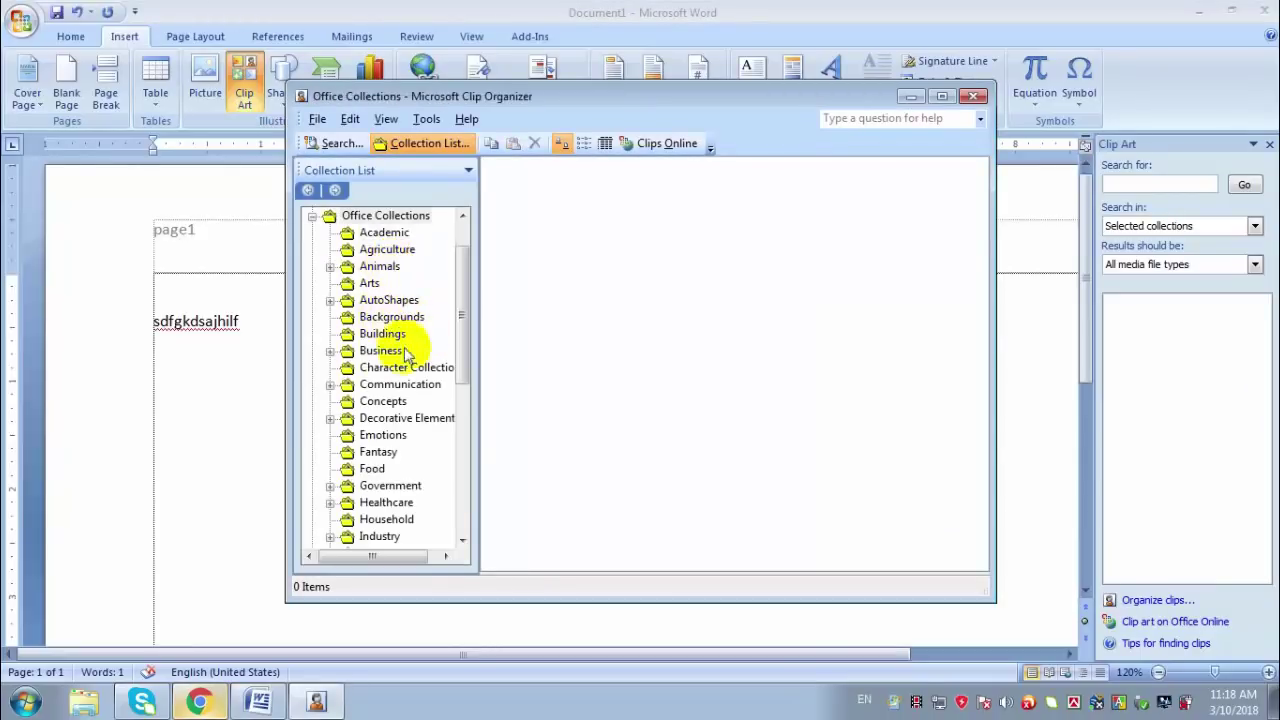
pyautogui.click(395, 334)
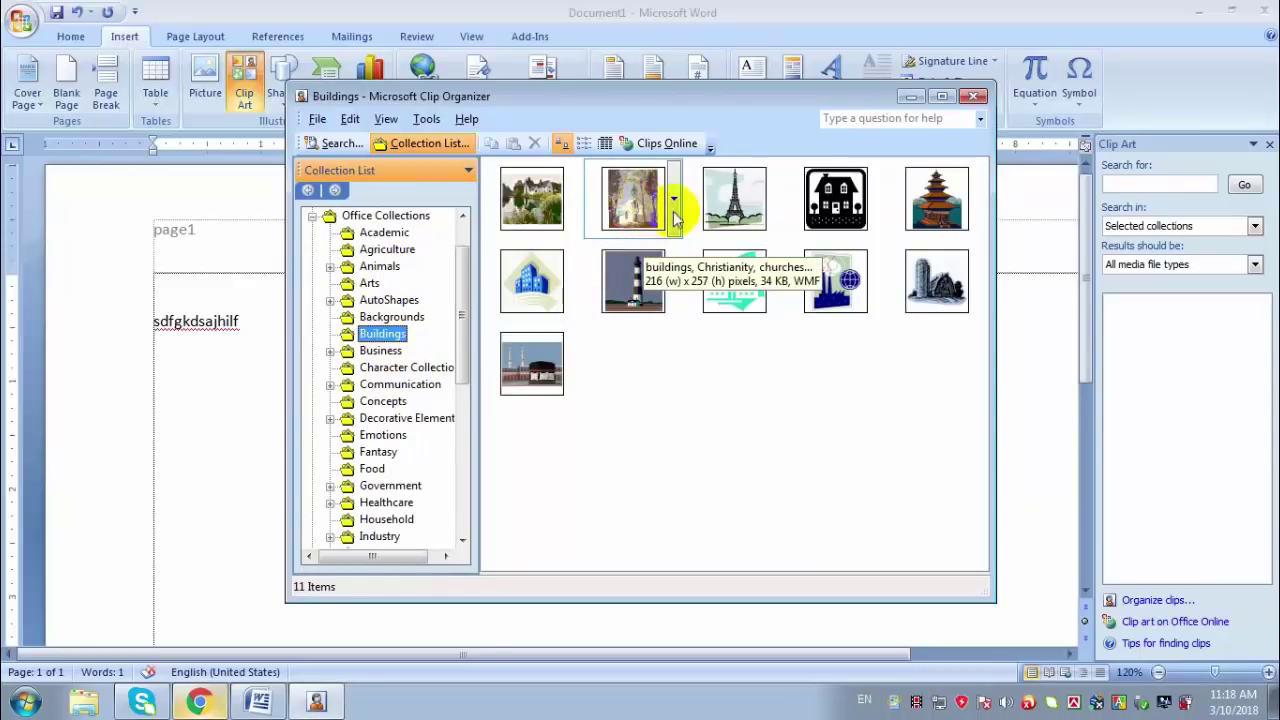
pyautogui.click(650, 220)
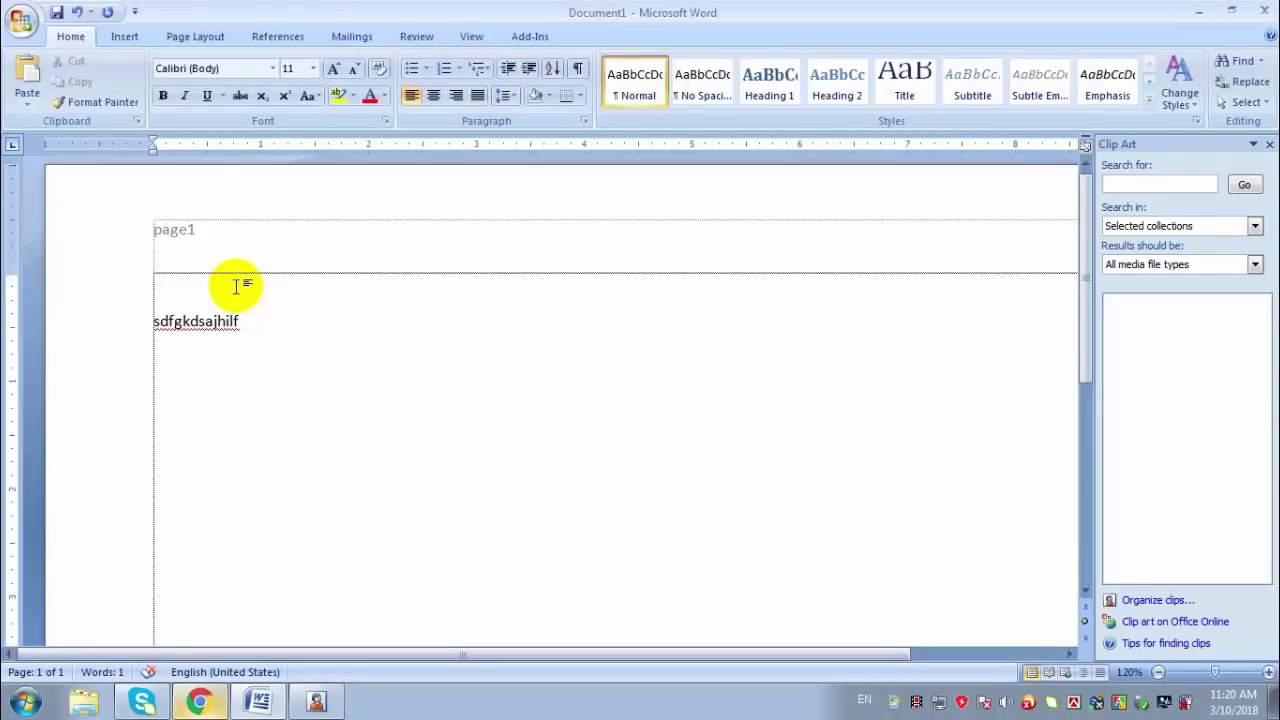
pyautogui.click(125, 38)
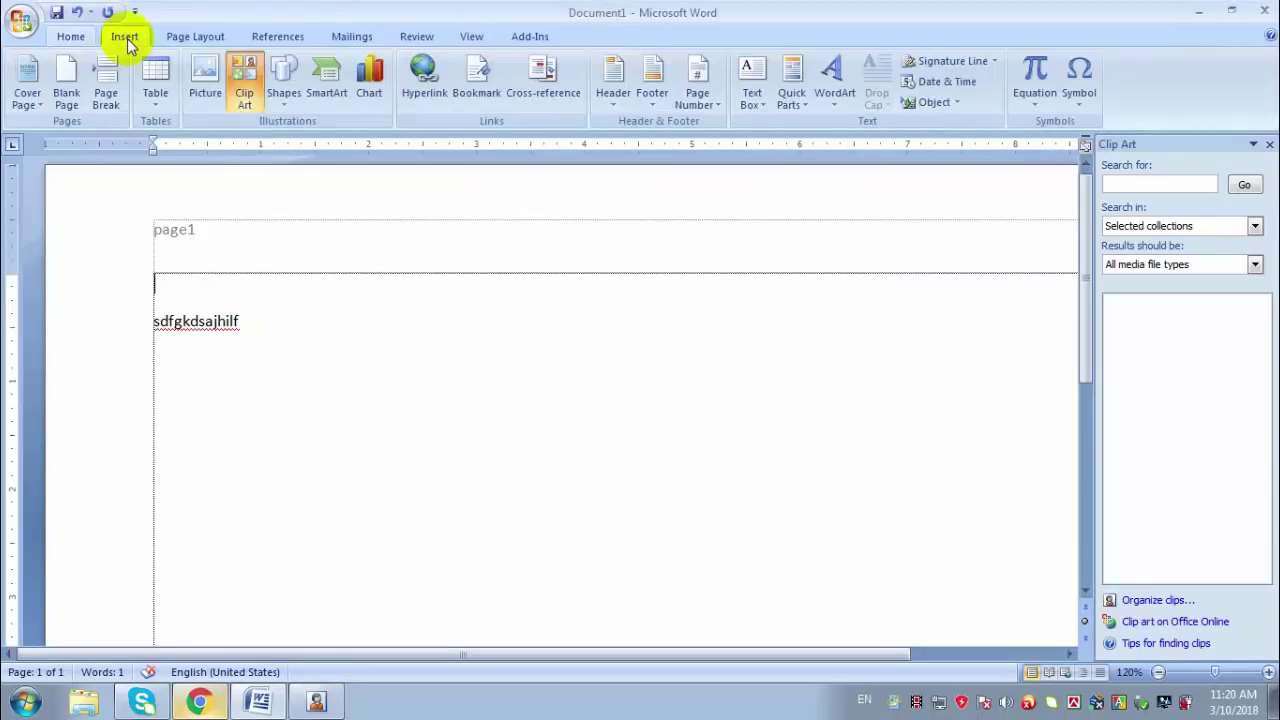
pyautogui.click(249, 84)
pyautogui.click(249, 84)
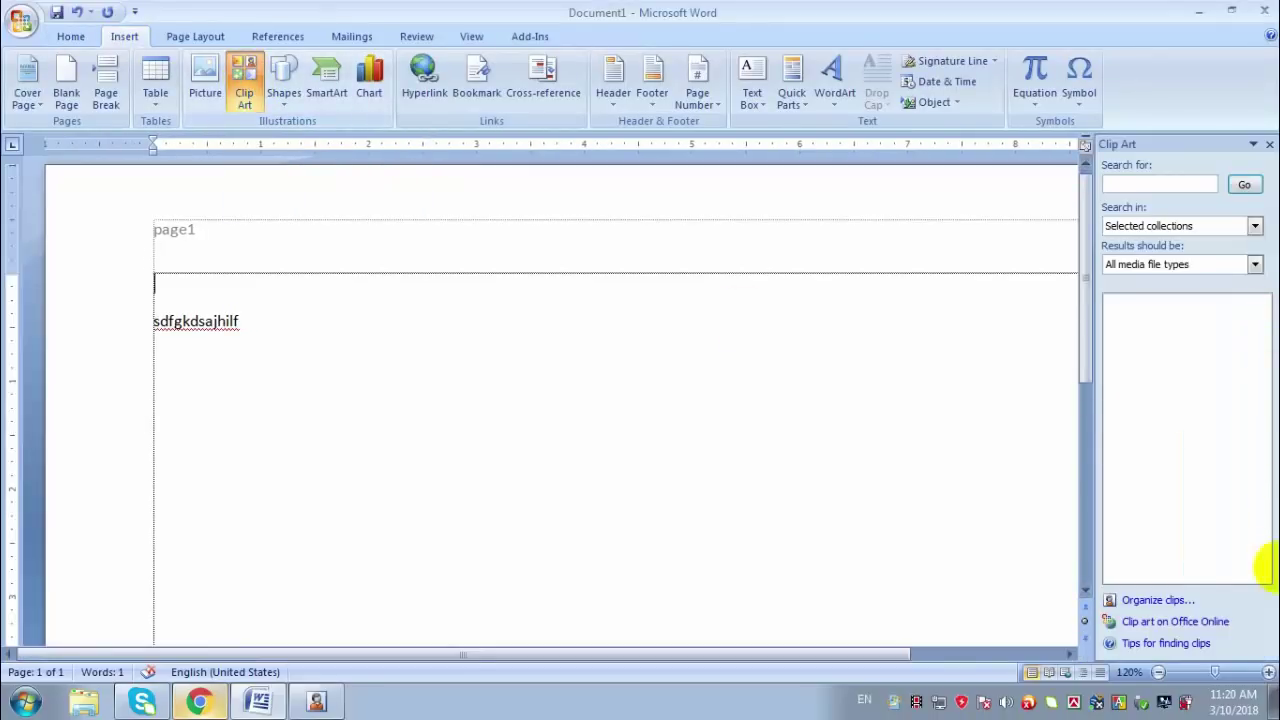
# Step: Browse the Communication, Interpersonal and Animals folders before returning to Buildings
pyautogui.click(1168, 604)
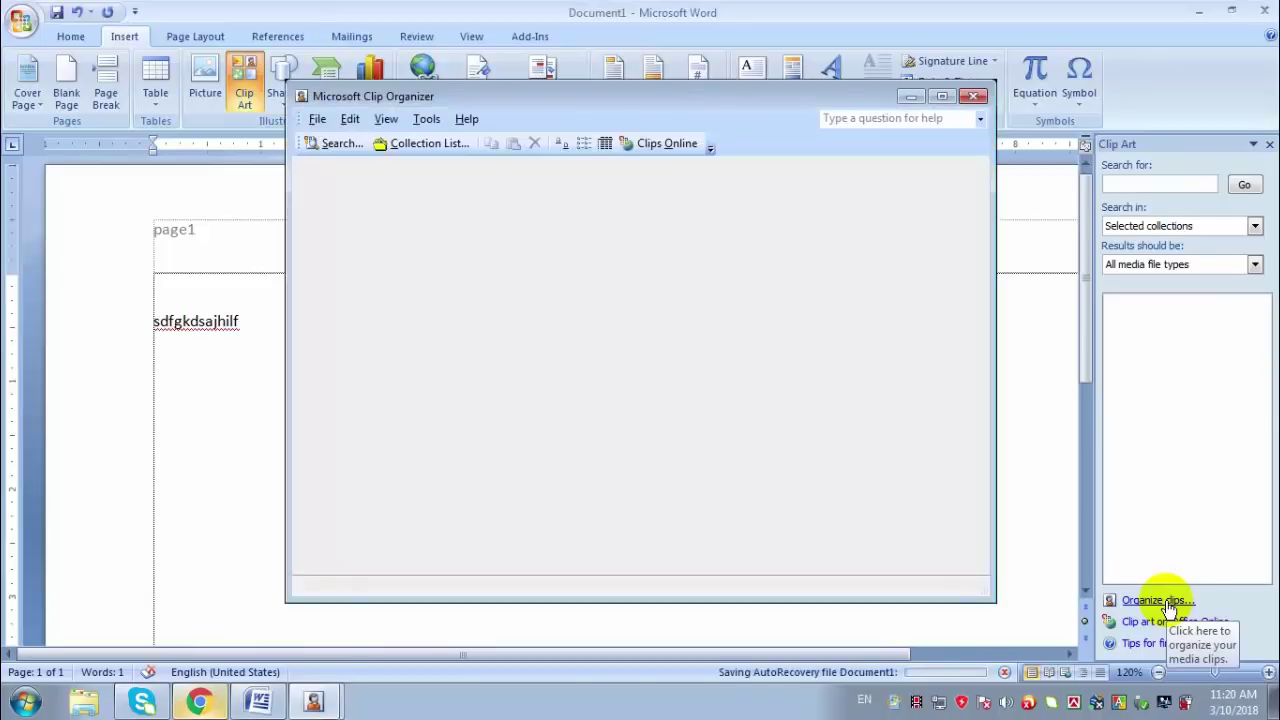
pyautogui.doubleClick(390, 267)
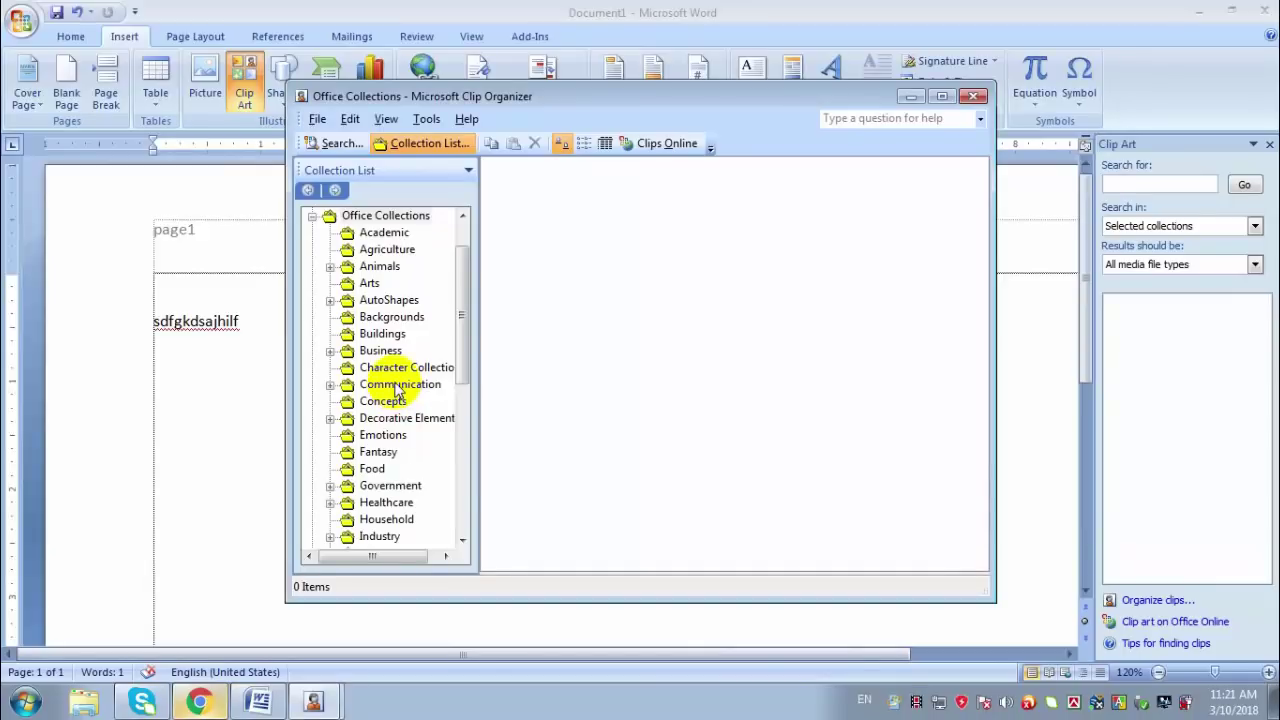
pyautogui.doubleClick(398, 386)
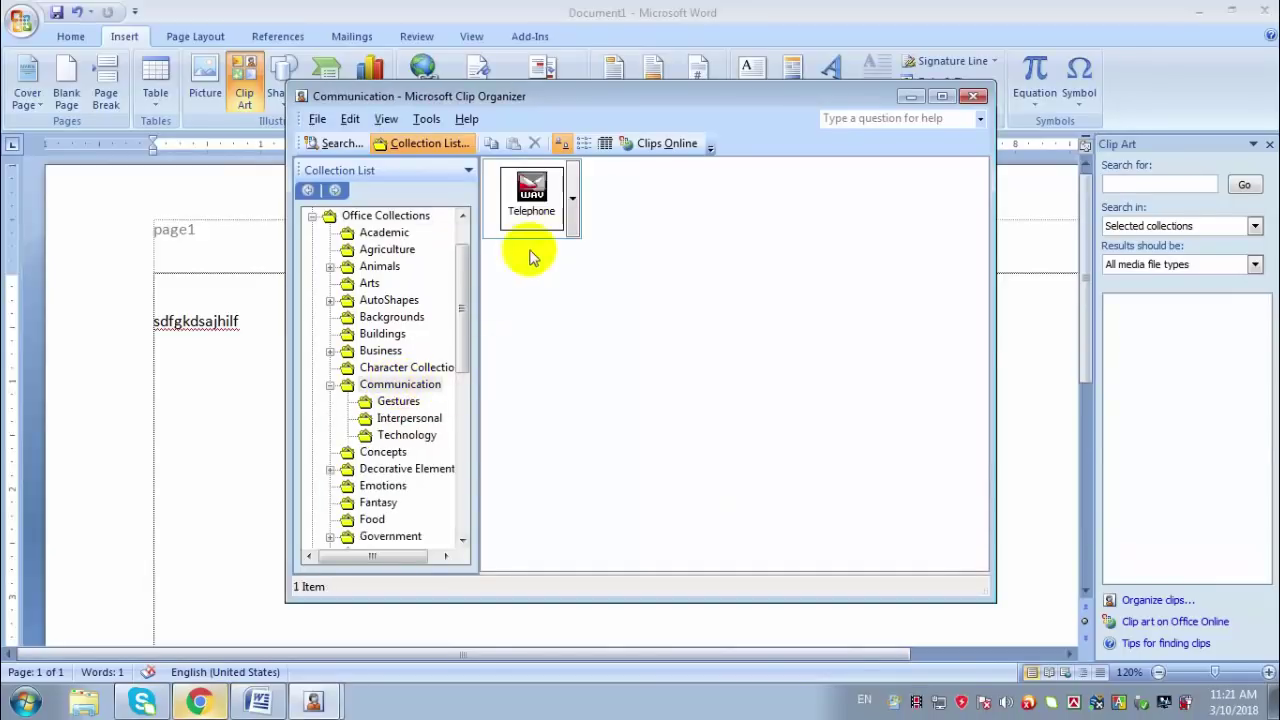
pyautogui.click(404, 419)
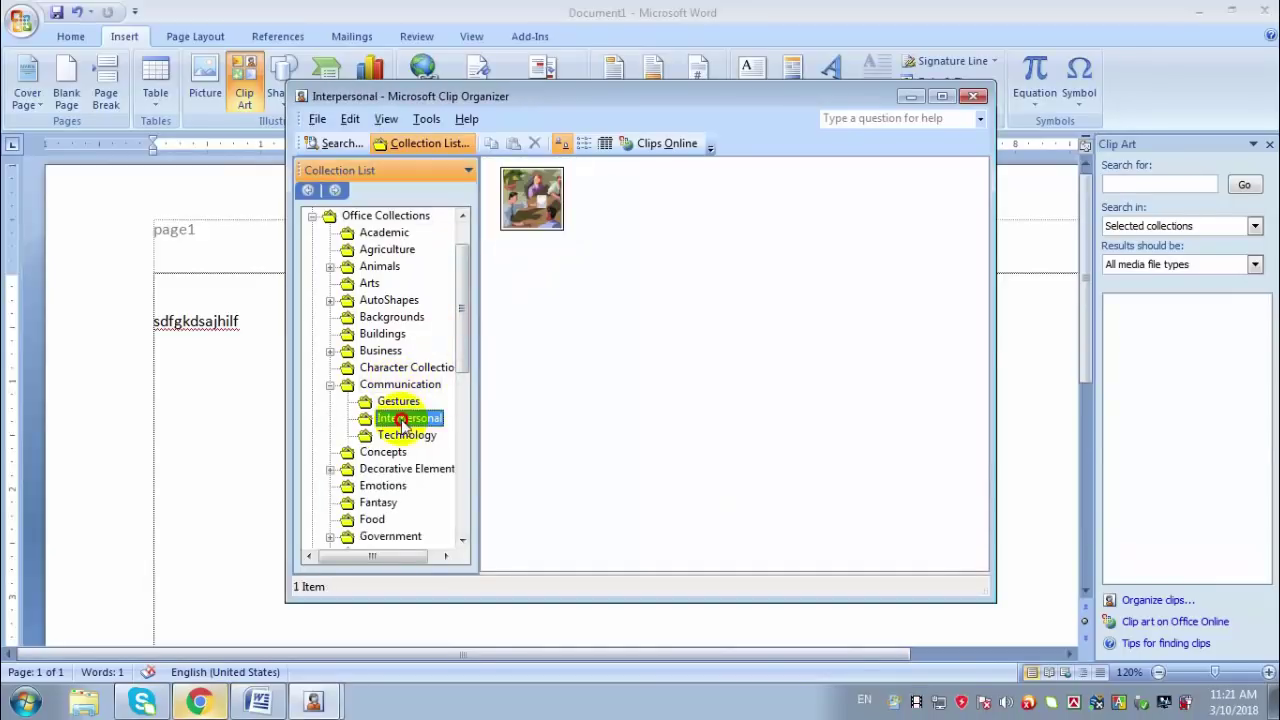
pyautogui.click(378, 268)
pyautogui.doubleClick(376, 268)
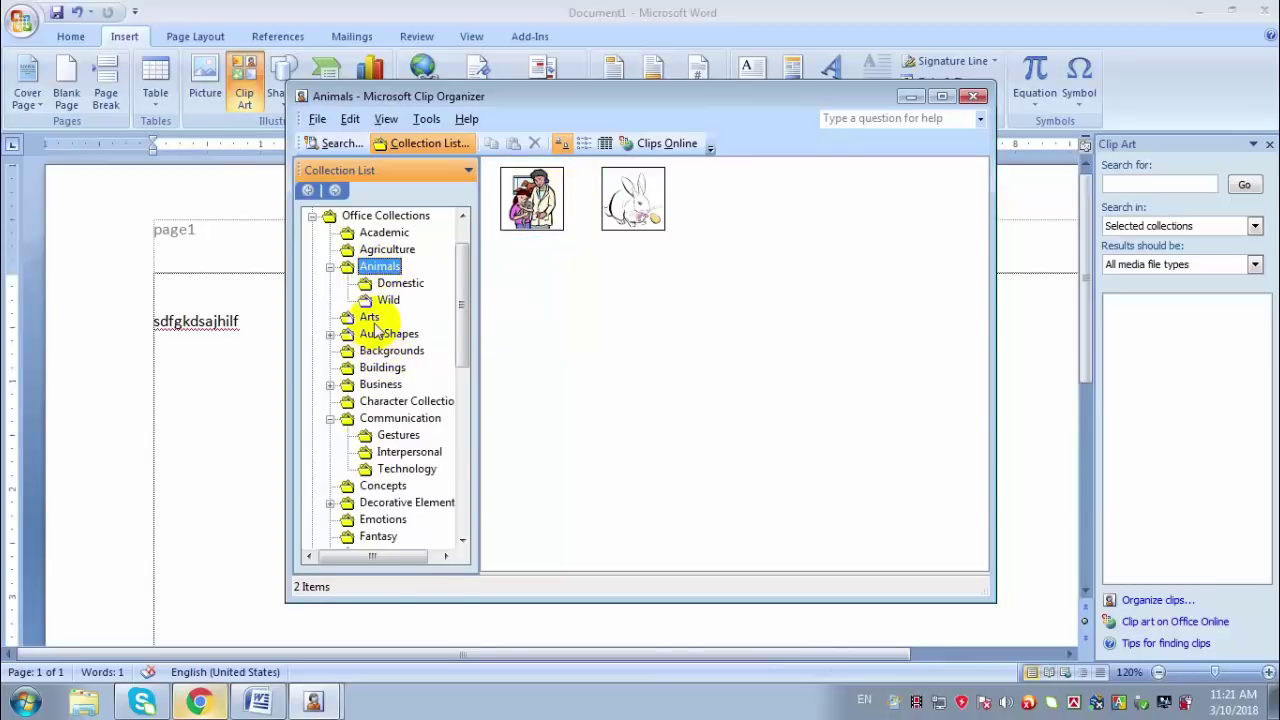
pyautogui.scroll(-2, 455, 340)
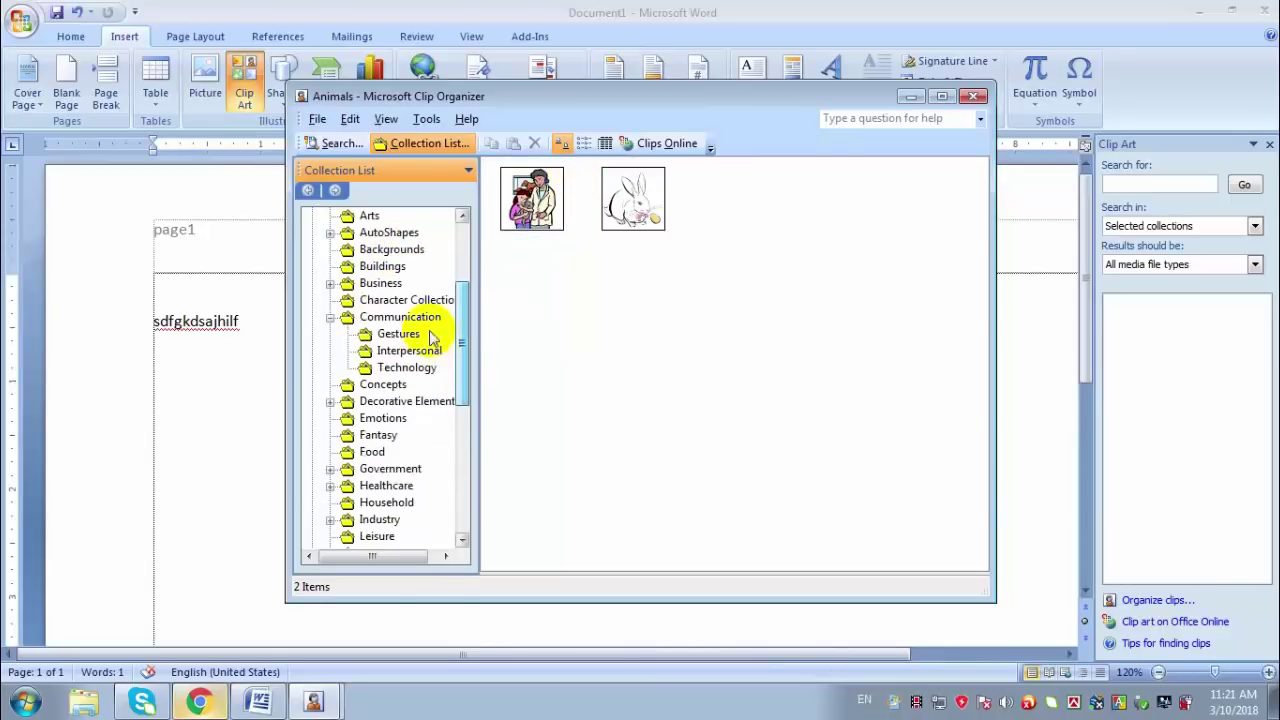
pyautogui.click(385, 268)
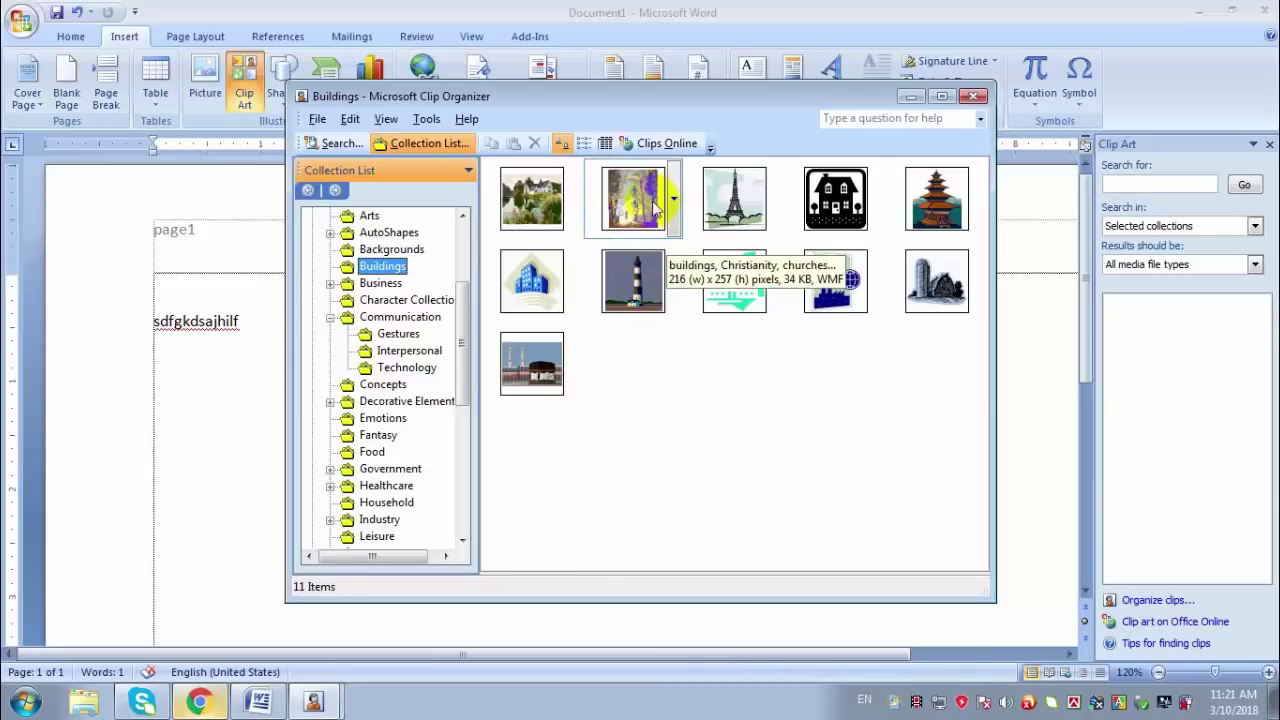
# Step: Copy the church clip and close Clip Organizer, keeping it on the clipboard
pyautogui.click(674, 198)
pyautogui.click(674, 198)
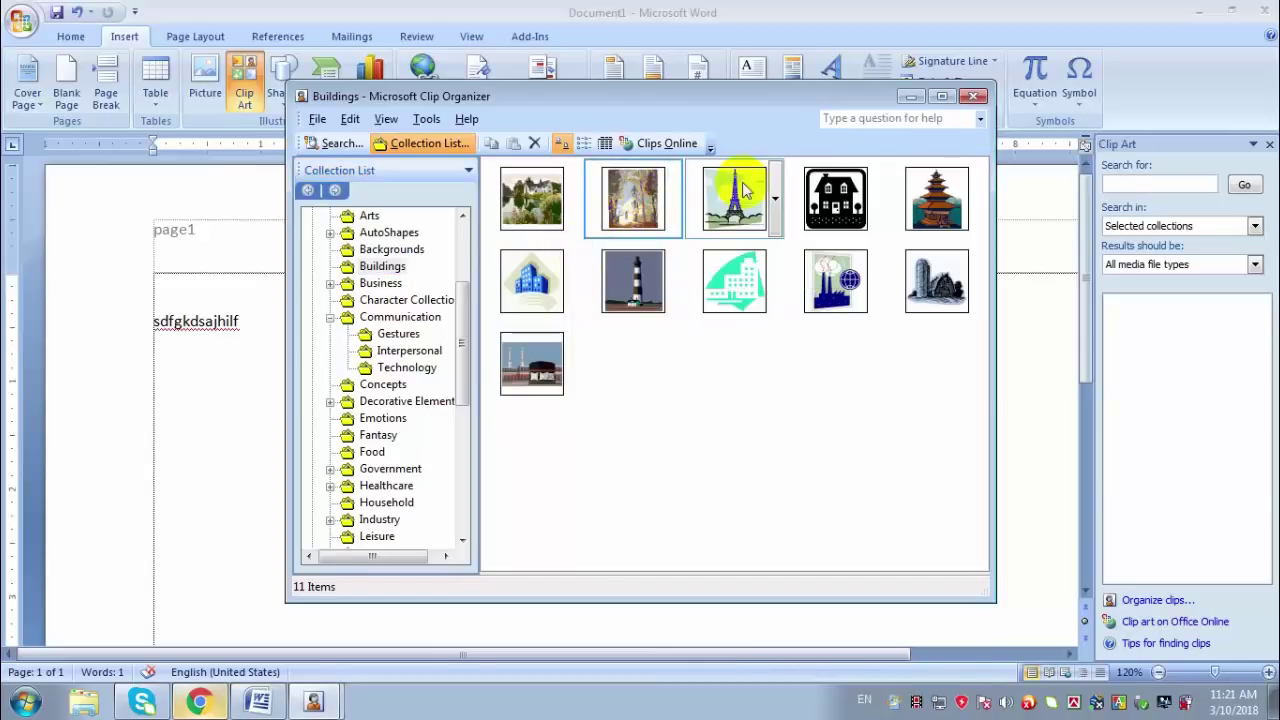
pyautogui.click(974, 96)
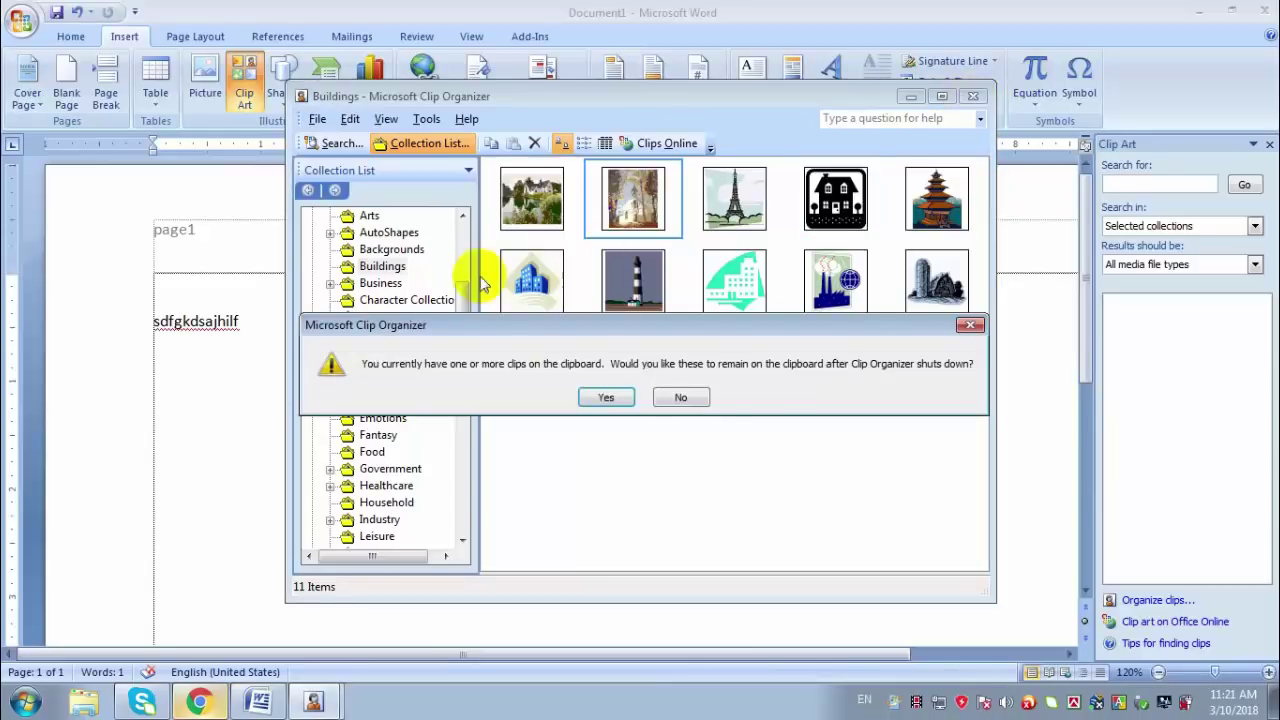
pyautogui.click(600, 397)
# Step: Paste the church clip art into the document and shrink it
pyautogui.rightClick(156, 283)
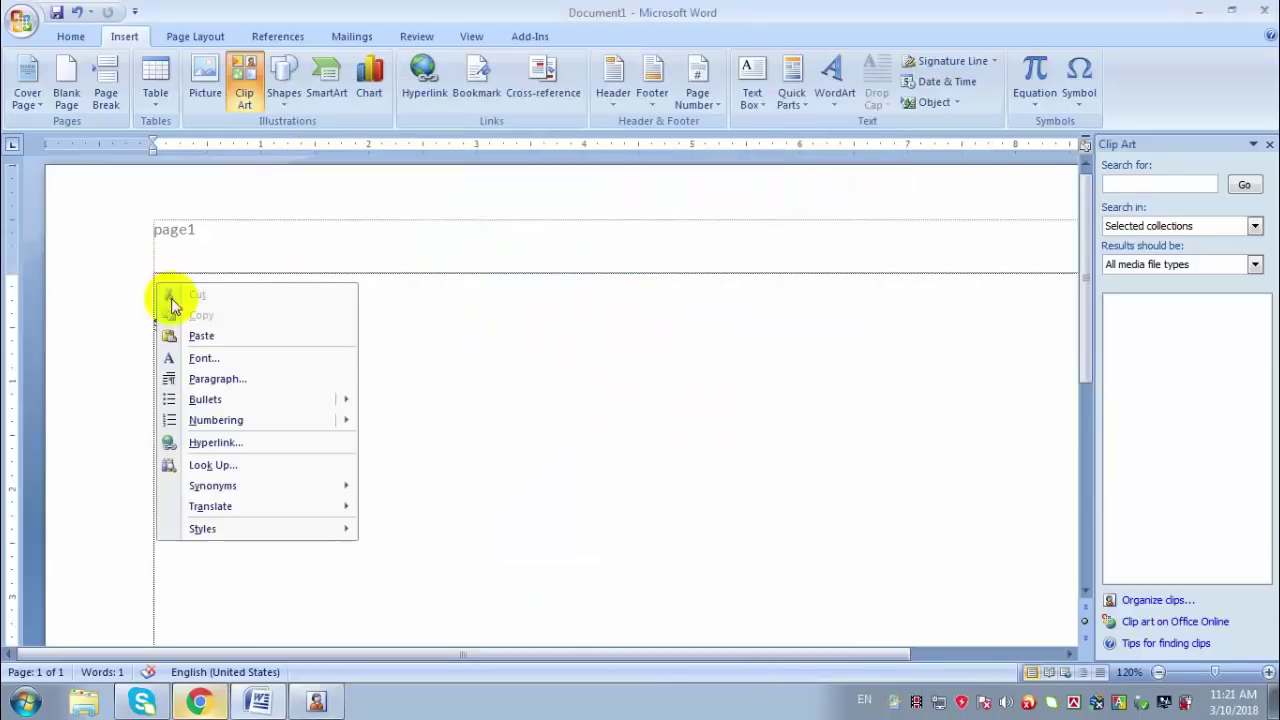
pyautogui.click(176, 334)
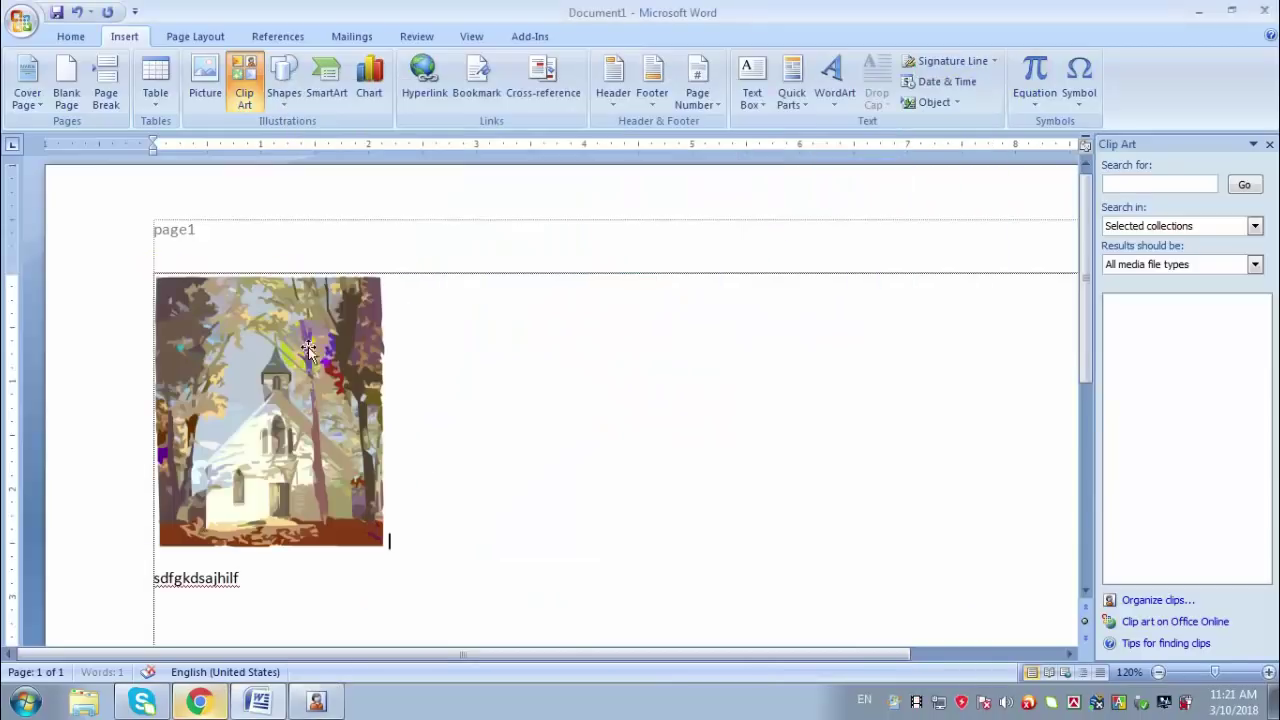
pyautogui.click(276, 424)
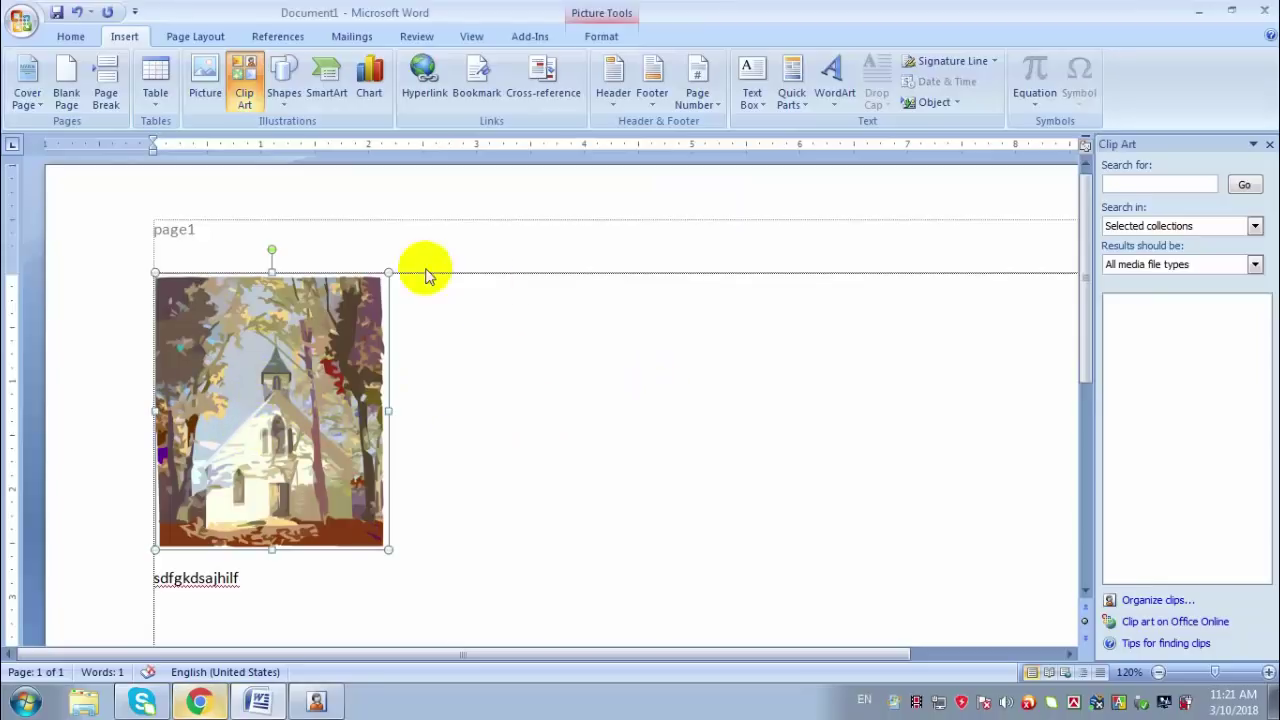
pyautogui.moveTo(390, 272); pyautogui.dragTo(346, 318)
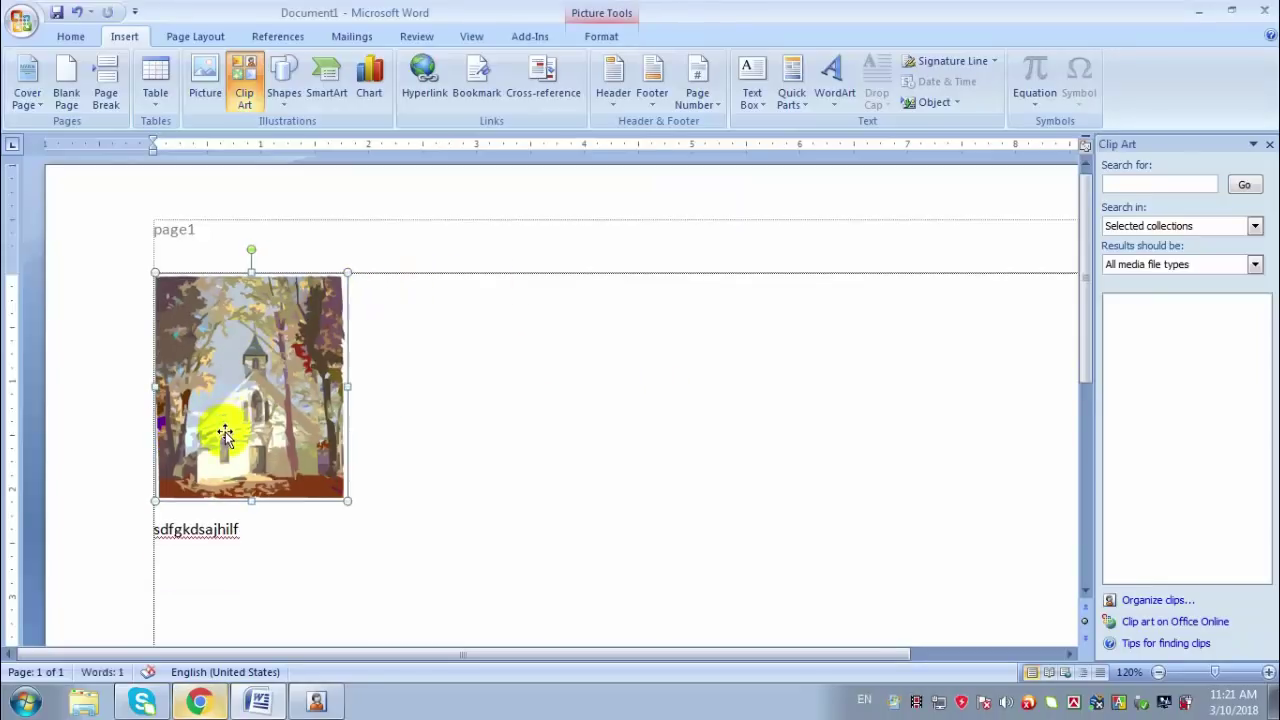
# Step: Set the picture's wrapping to Behind Text and move it right of the text line
pyautogui.rightClick(264, 330)
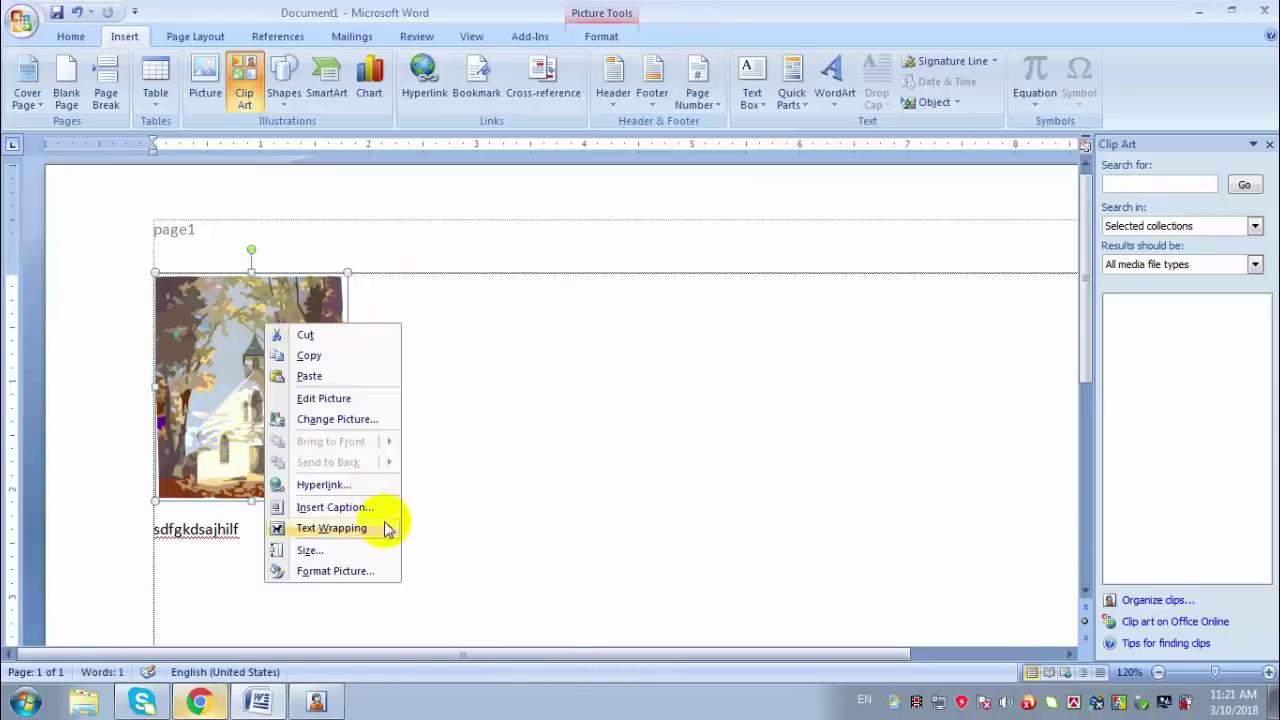
pyautogui.moveTo(380, 527)
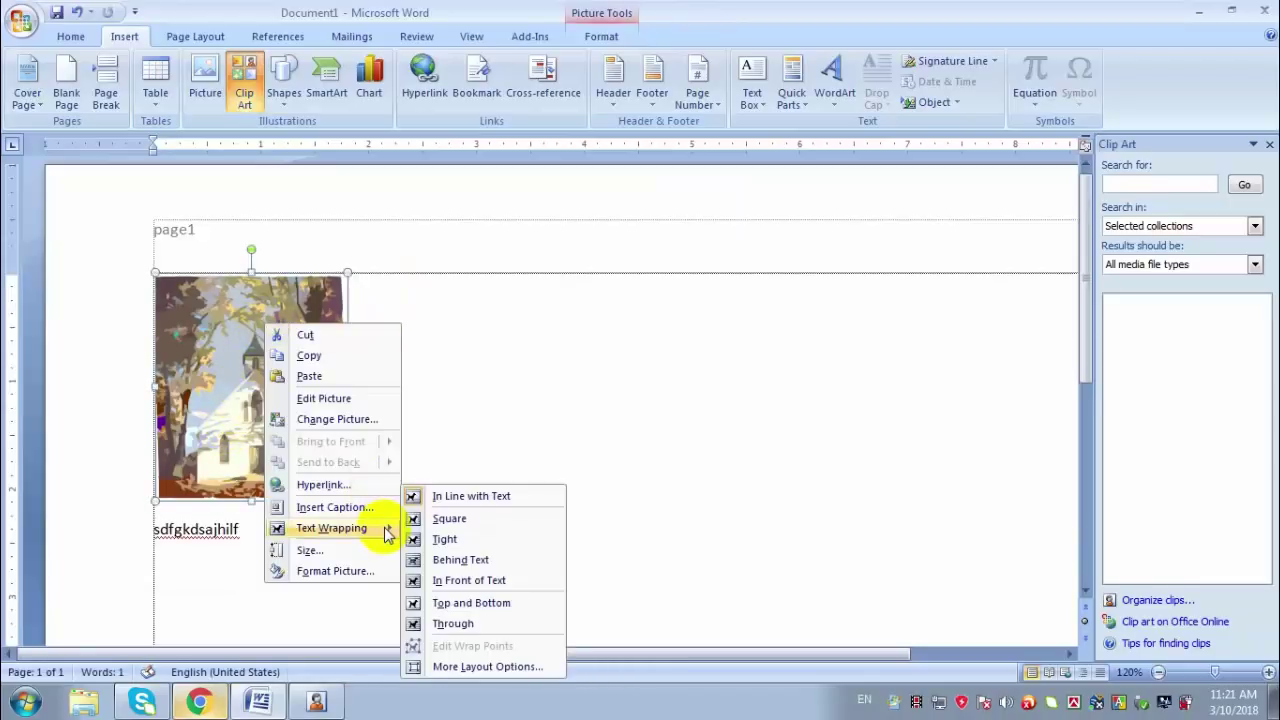
pyautogui.click(486, 561)
pyautogui.moveTo(278, 425); pyautogui.dragTo(419, 426)
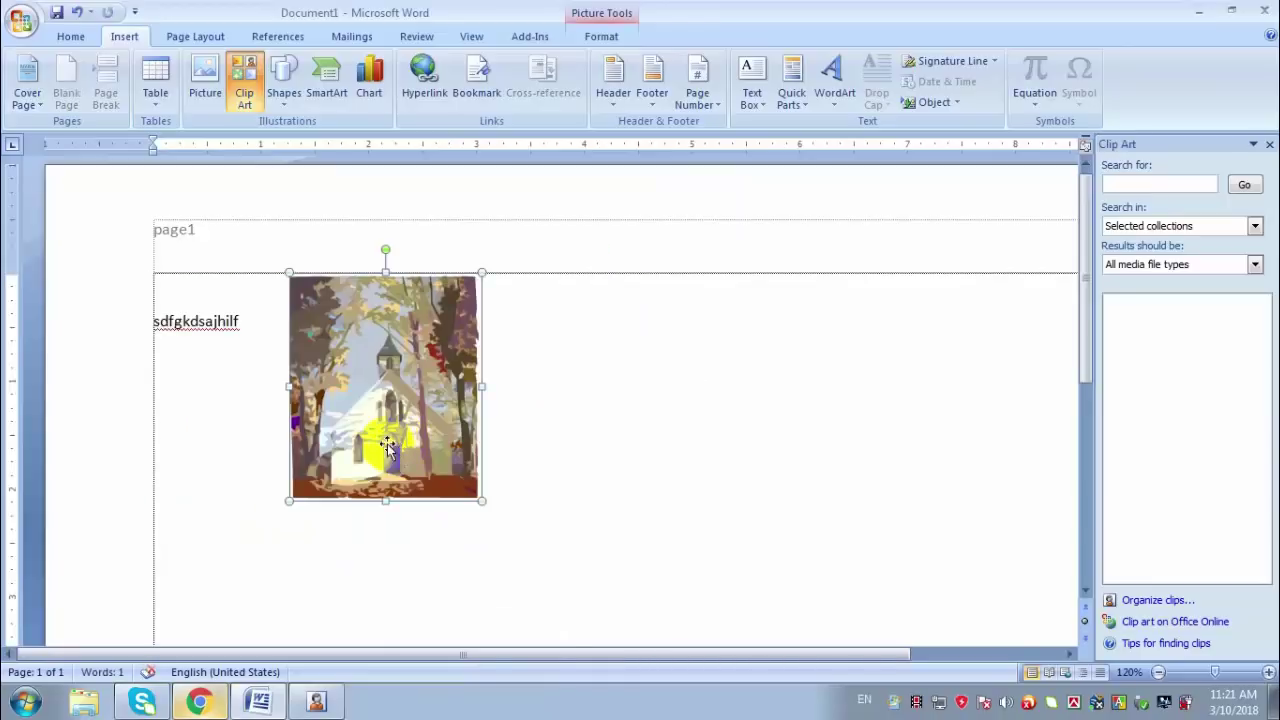
pyautogui.click(485, 428)
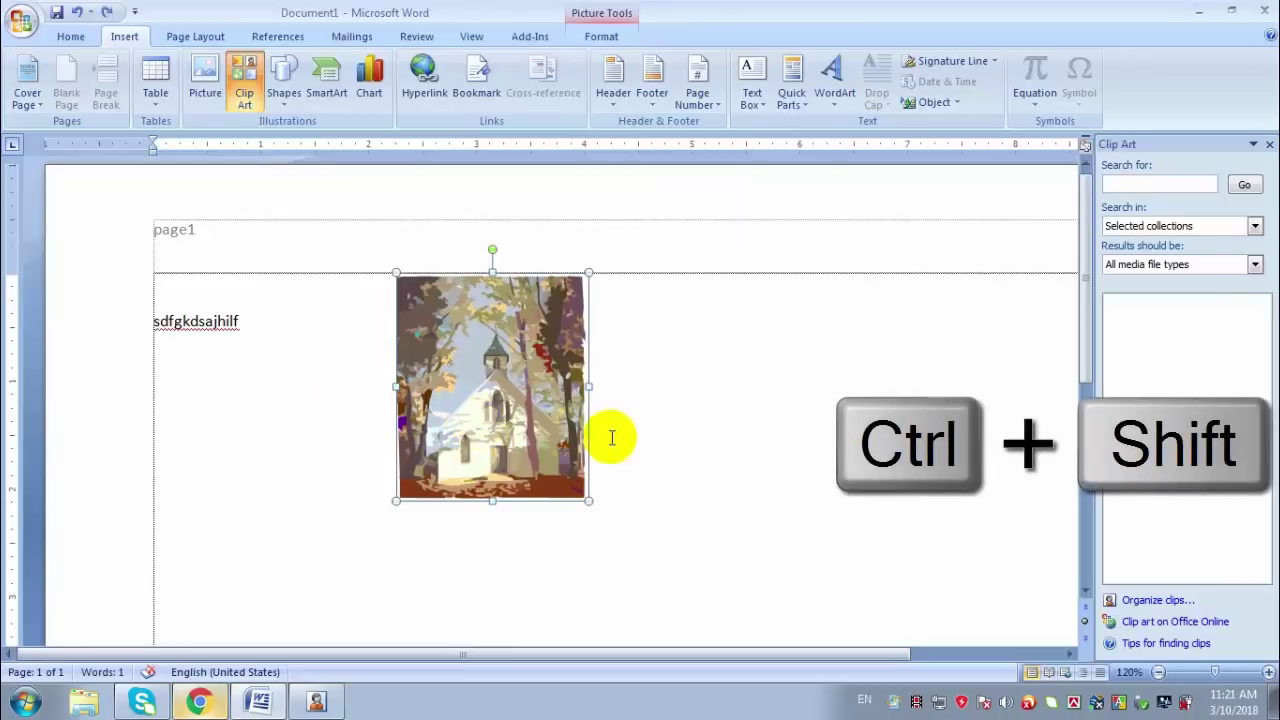
# Step: Duplicate the church picture to its right and make the copy smaller
pyautogui.moveTo(502, 400); pyautogui.dragTo(791, 408)
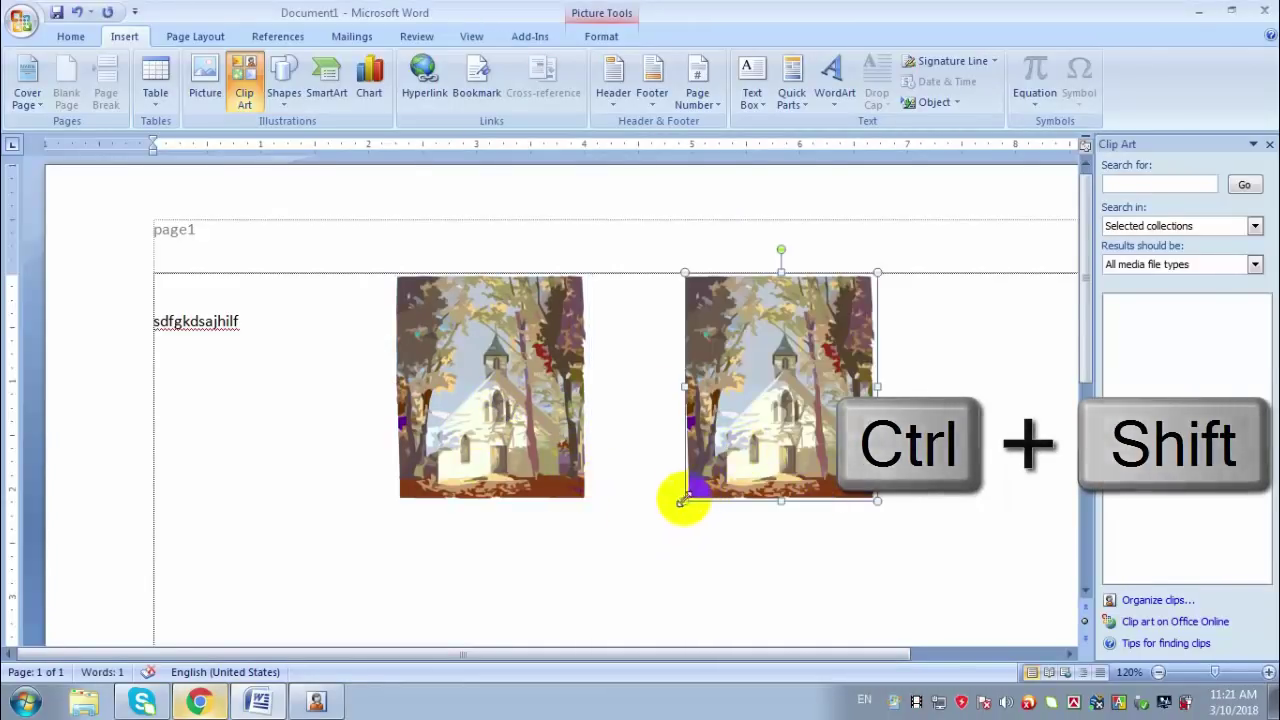
pyautogui.moveTo(685, 500); pyautogui.dragTo(737, 438)
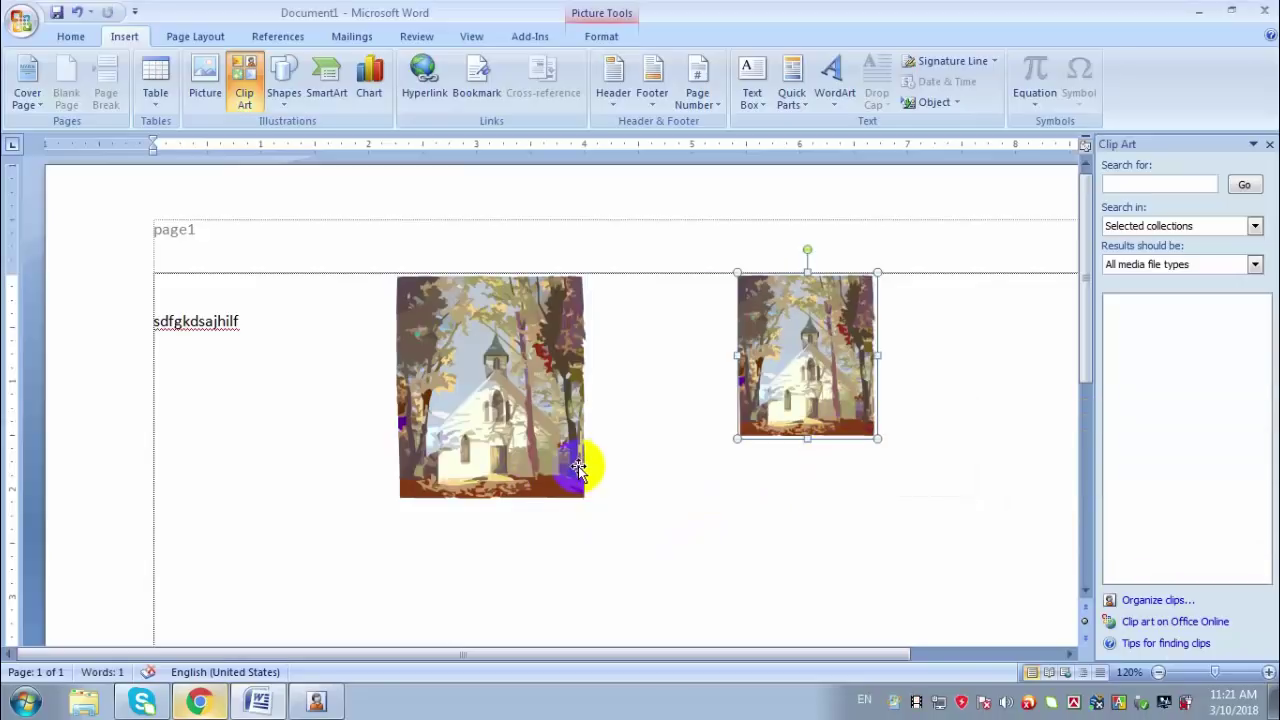
pyautogui.click(608, 449)
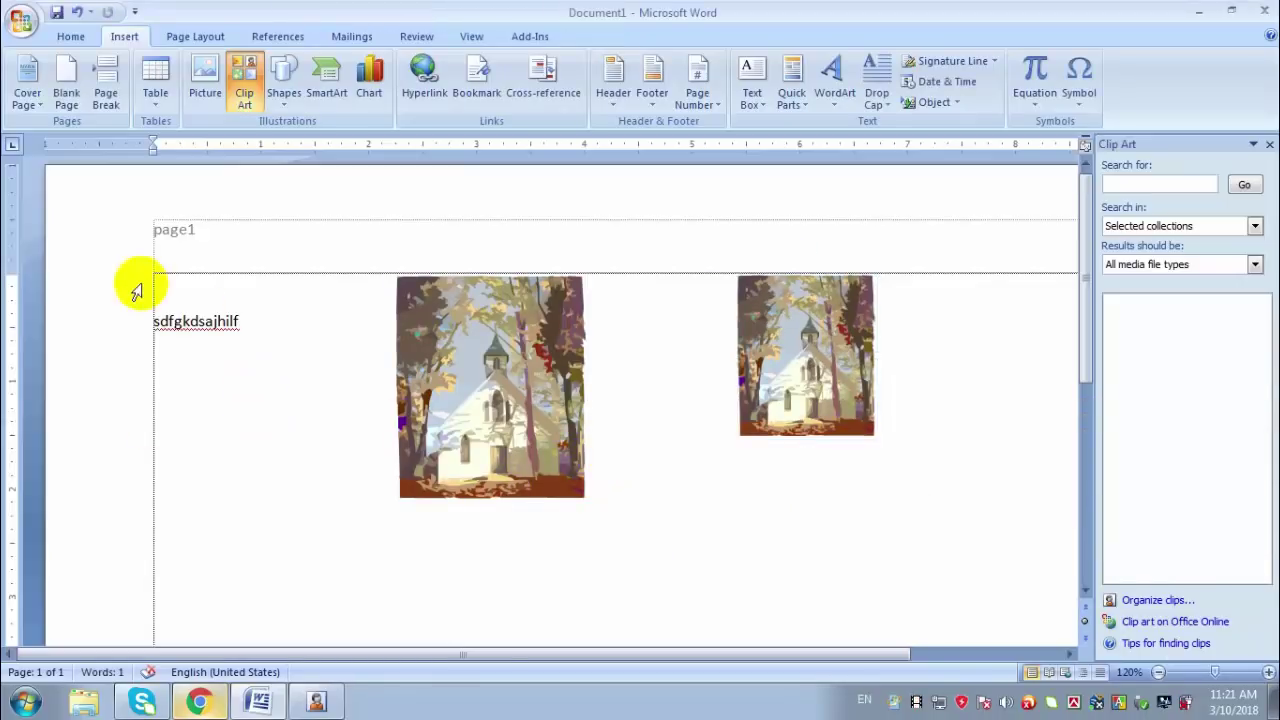
# Step: Insert the Penguins picture from the Sample Pictures folder
pyautogui.click(207, 82)
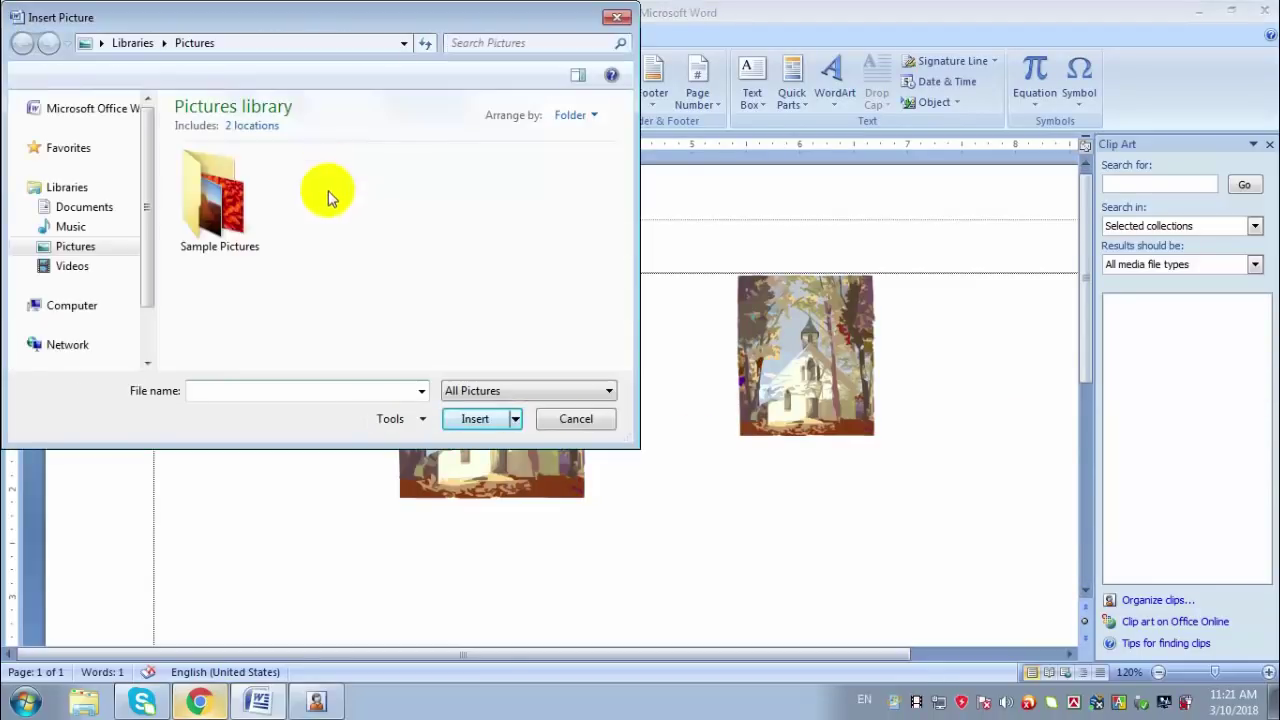
pyautogui.doubleClick(222, 210)
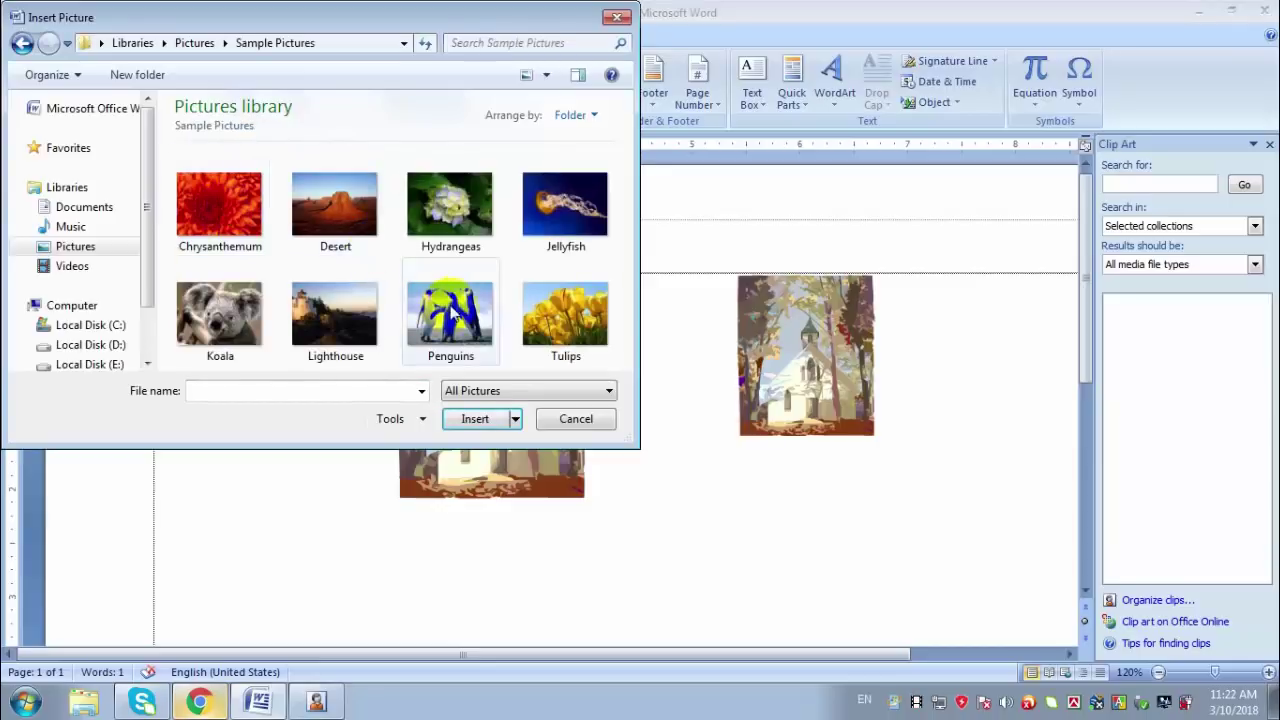
pyautogui.doubleClick(455, 302)
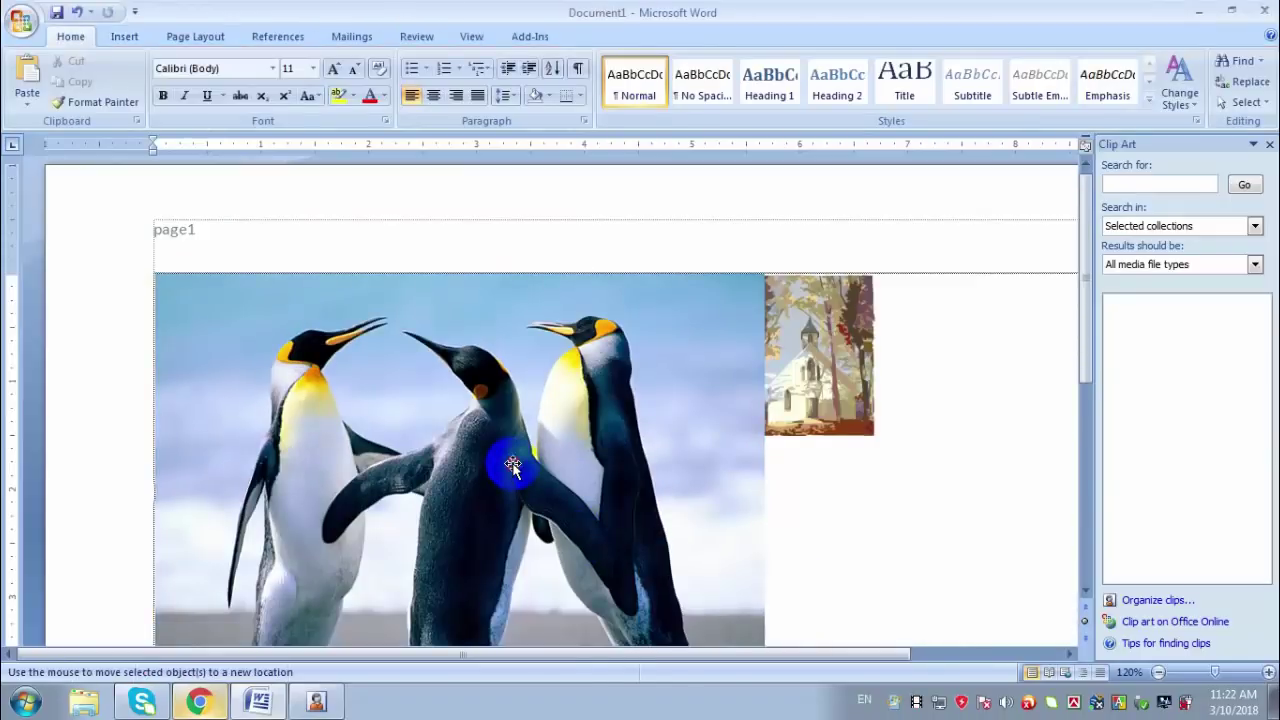
# Step: Set the penguins picture to Behind Text and shrink it below the text line
pyautogui.moveTo(512, 465); pyautogui.dragTo(537, 452)
pyautogui.rightClick(537, 447)
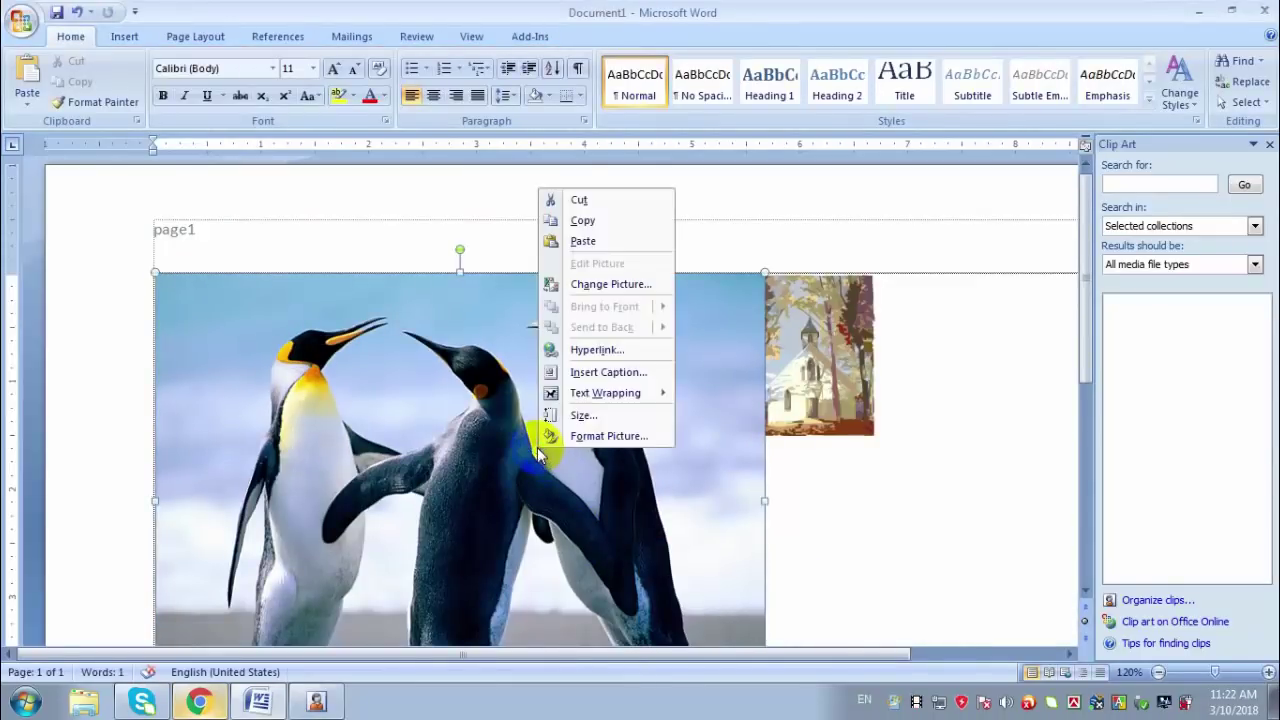
pyautogui.moveTo(606, 395)
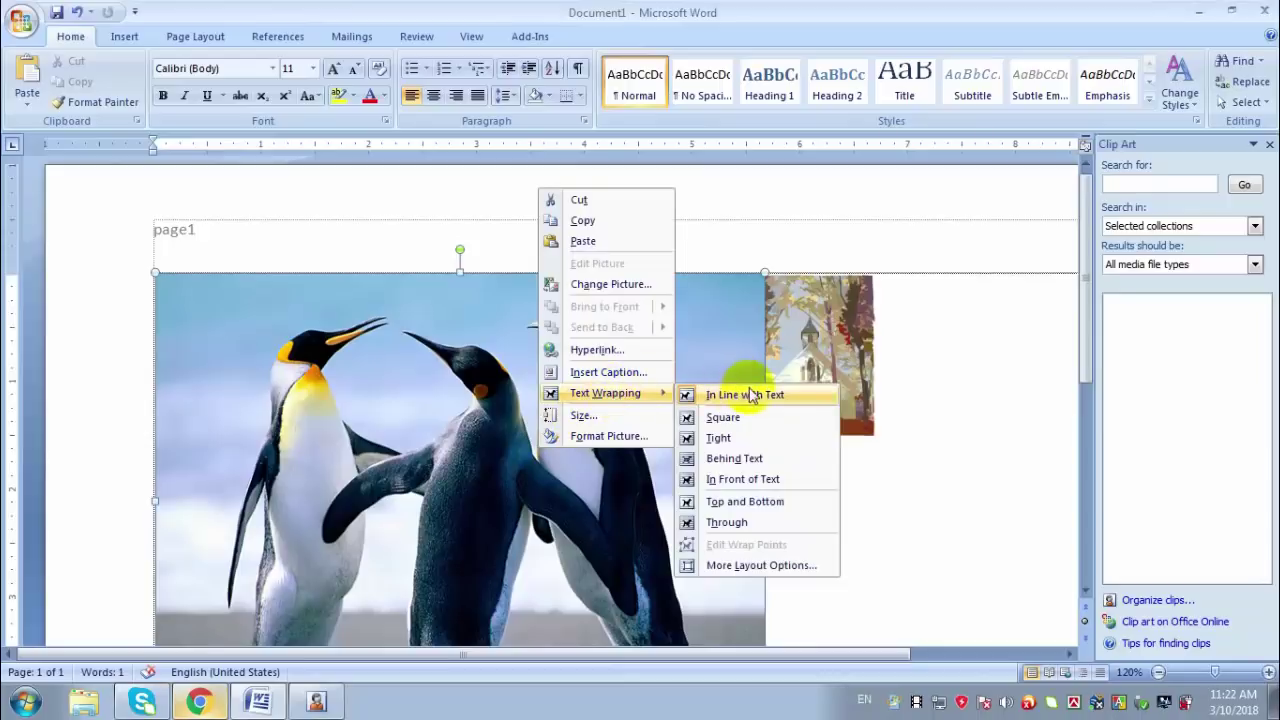
pyautogui.click(742, 462)
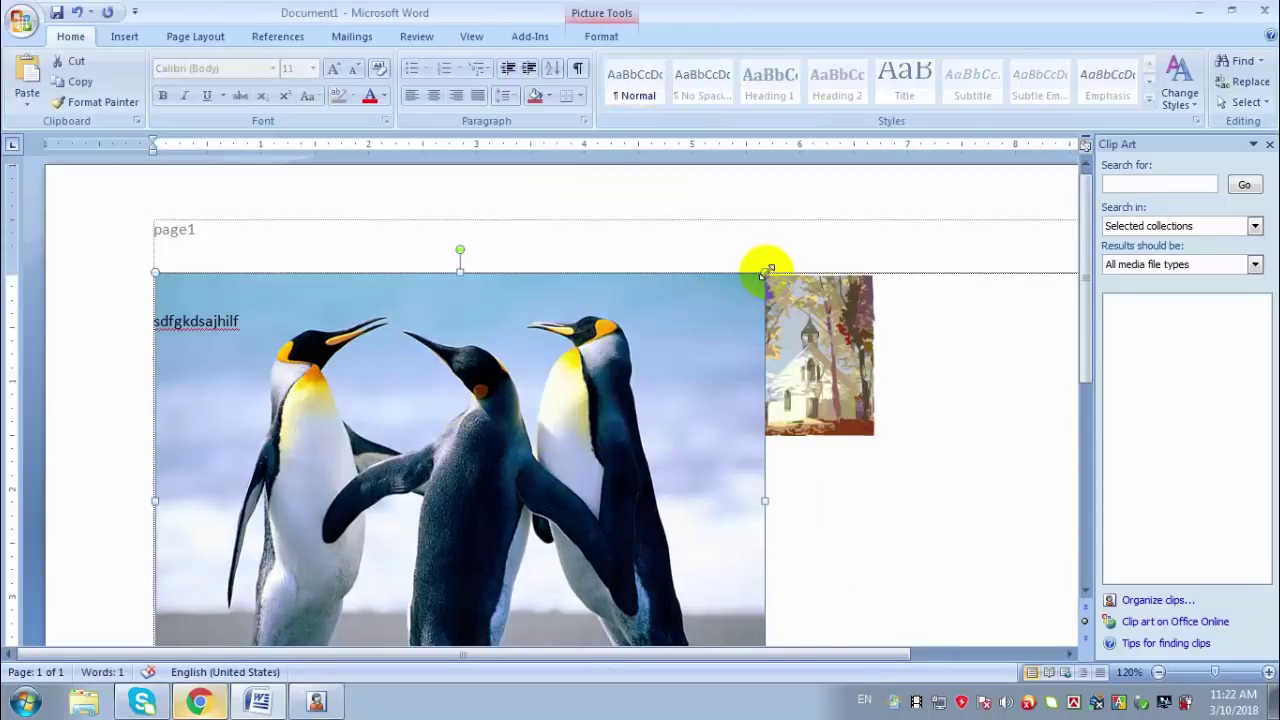
pyautogui.moveTo(765, 270); pyautogui.dragTo(337, 497)
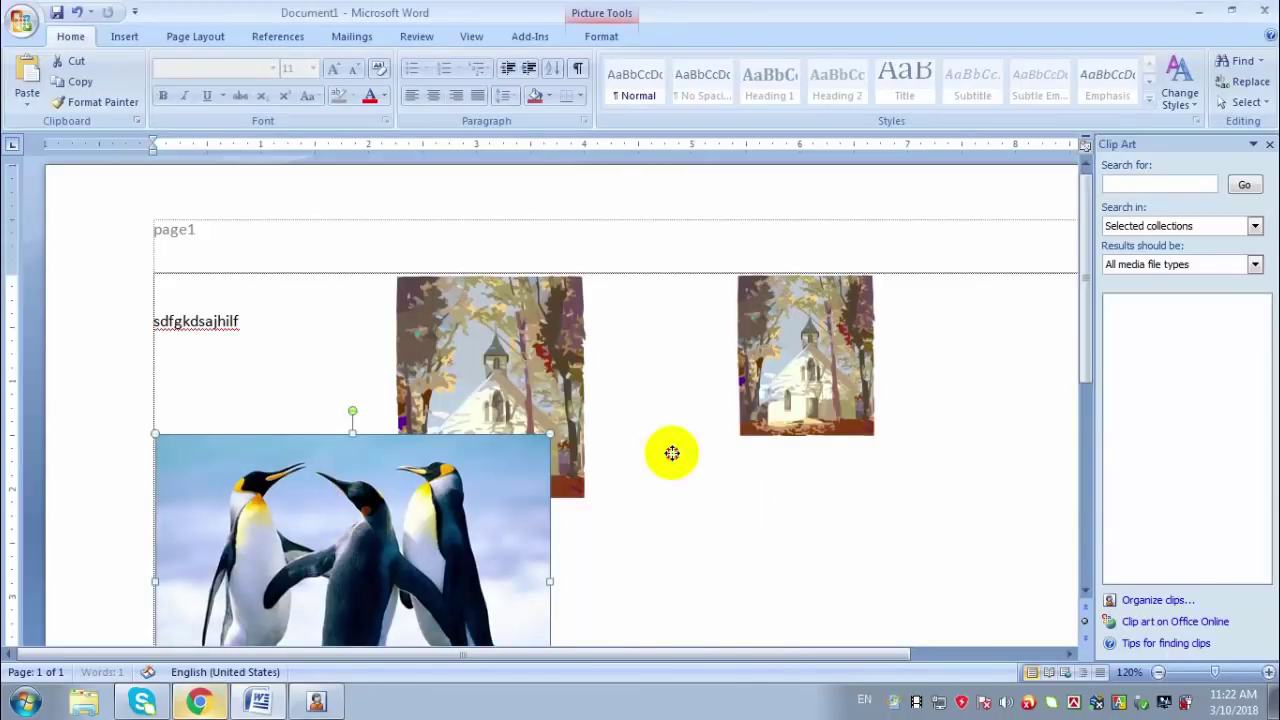
pyautogui.moveTo(672, 453); pyautogui.dragTo(766, 380)
pyautogui.scroll(-3, 770, 388)
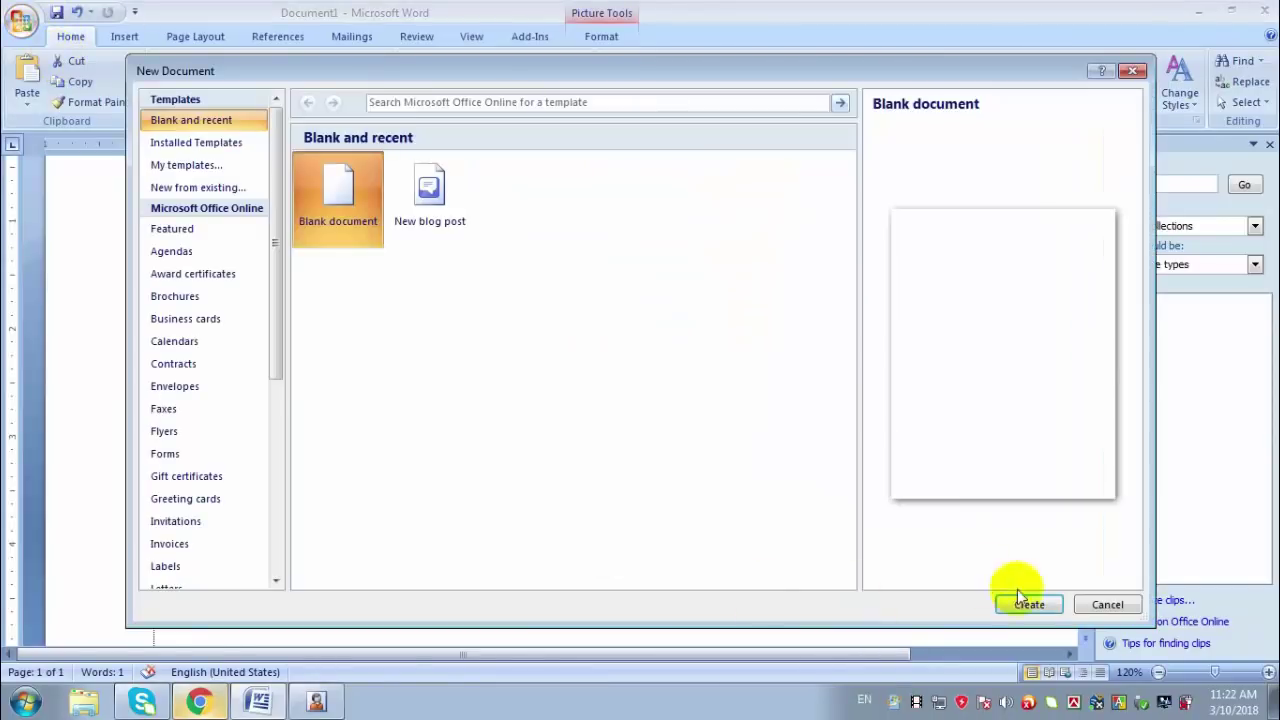
# Step: Start a new blank document and insert a simple text box
pyautogui.click(1026, 603)
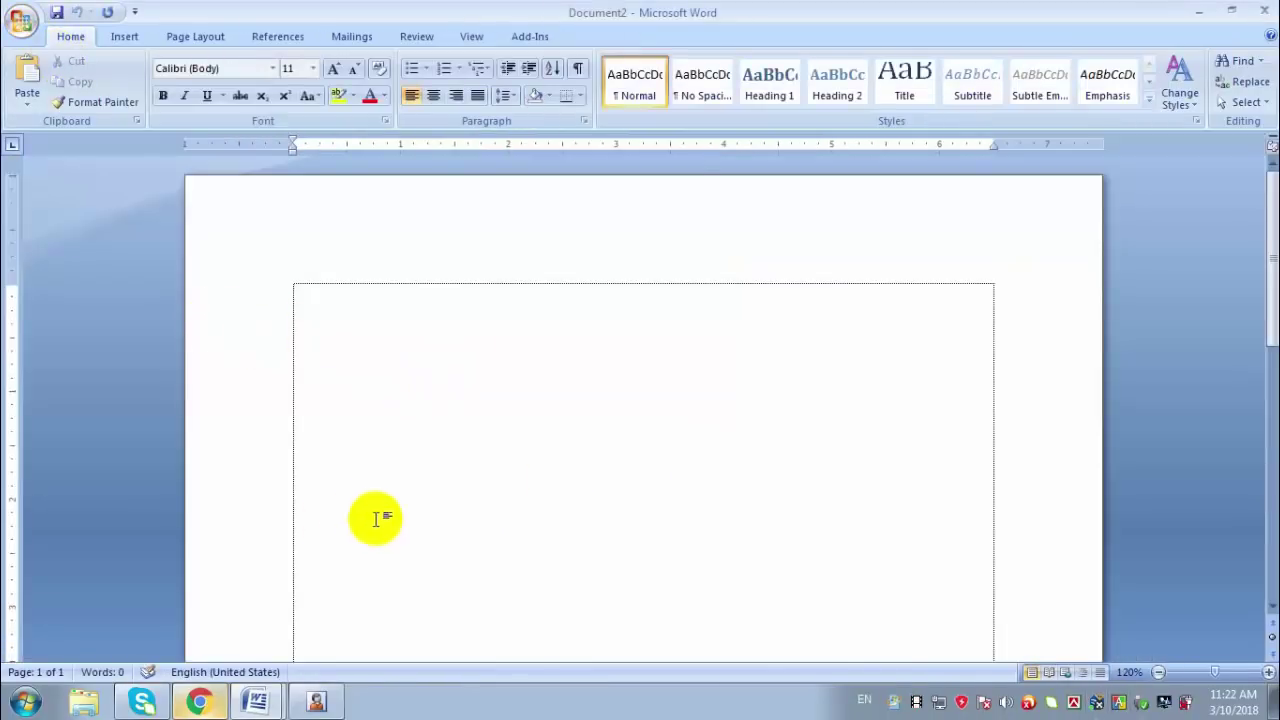
pyautogui.scroll(-2, 367, 508)
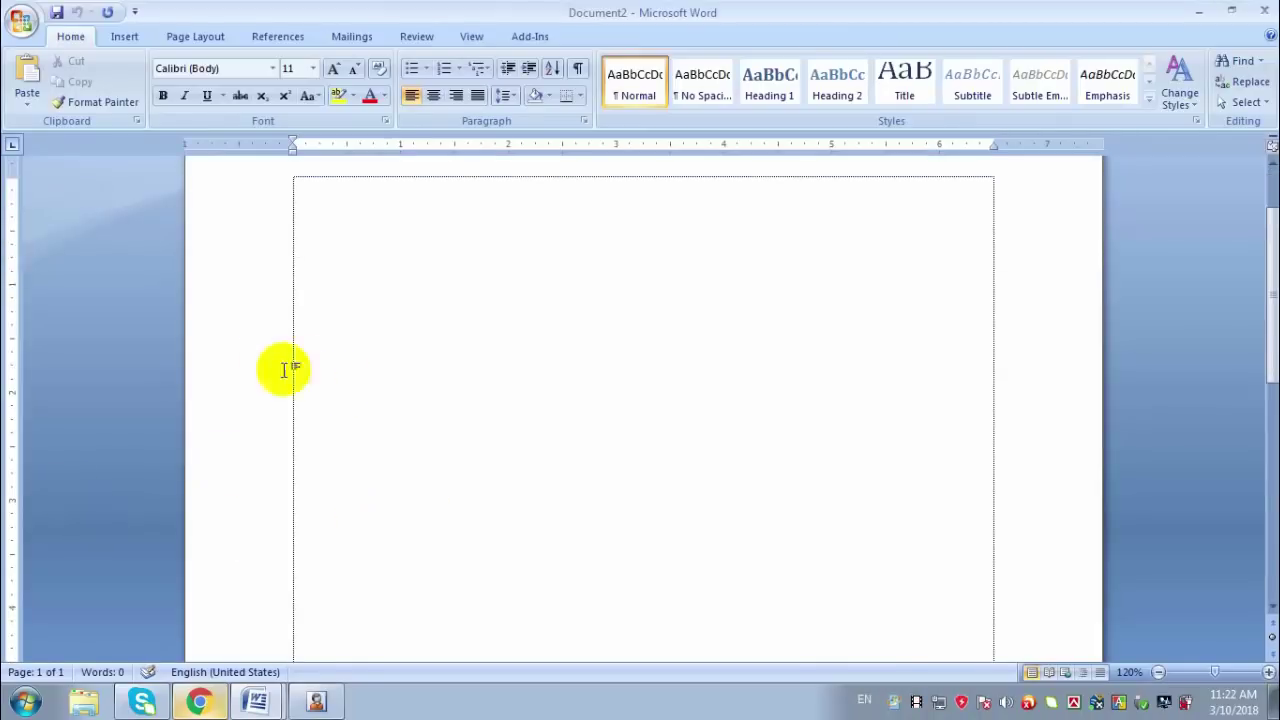
pyautogui.scroll(2, 437, 428)
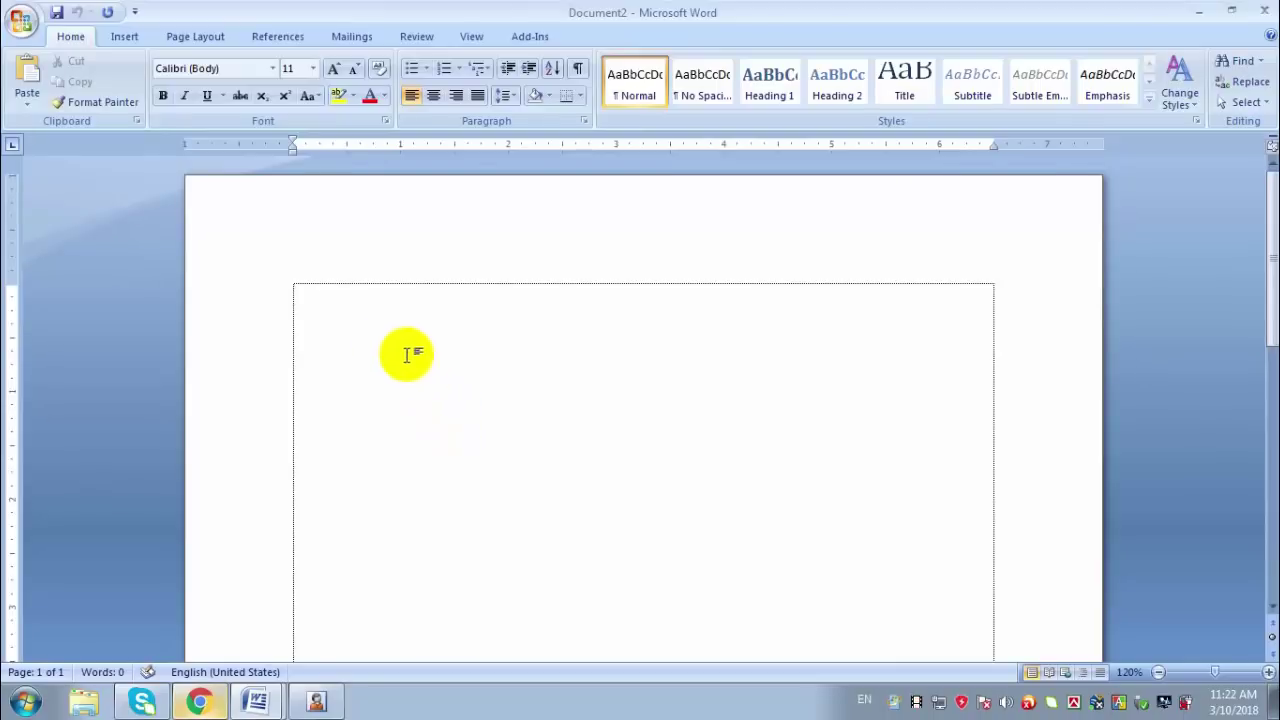
pyautogui.click(127, 37)
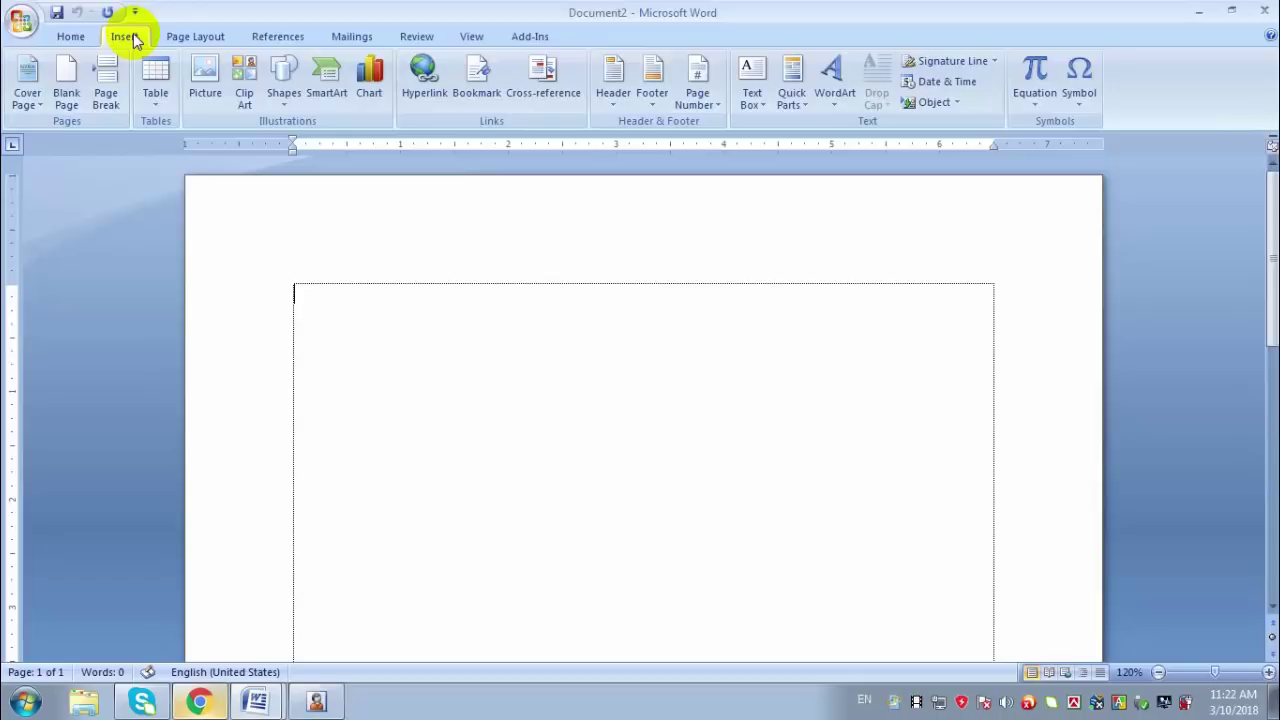
pyautogui.click(755, 98)
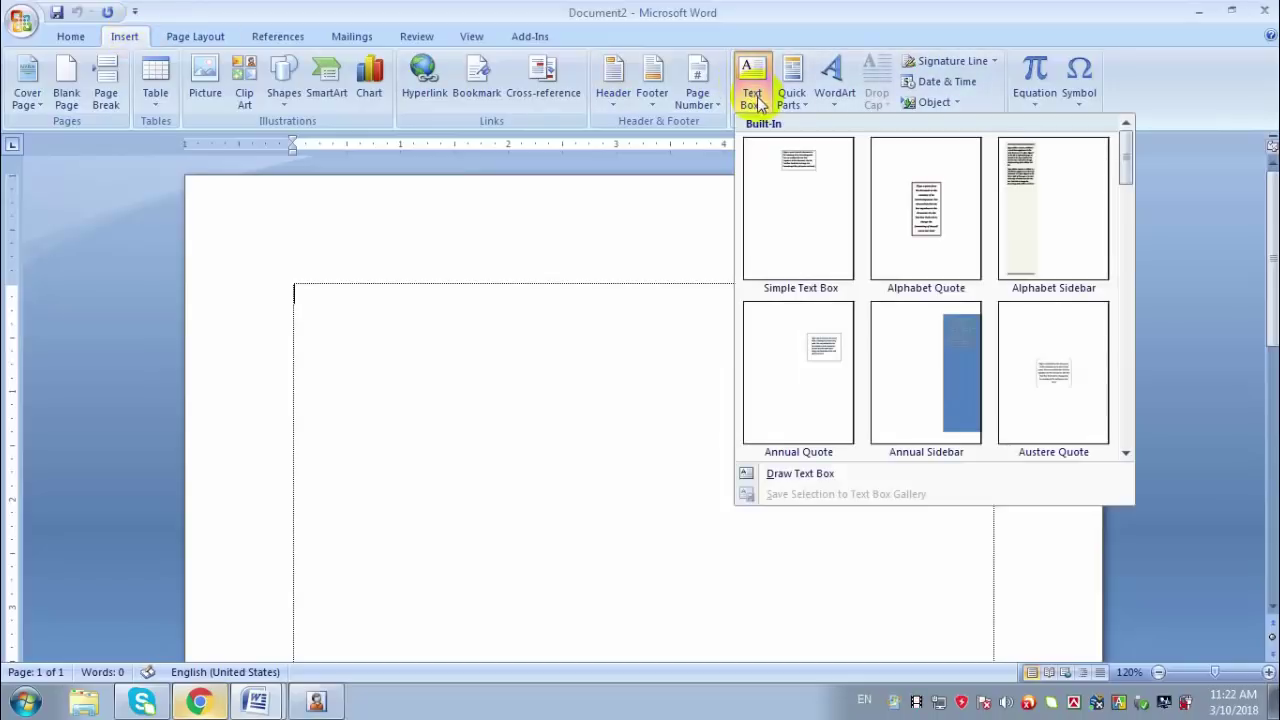
pyautogui.click(821, 200)
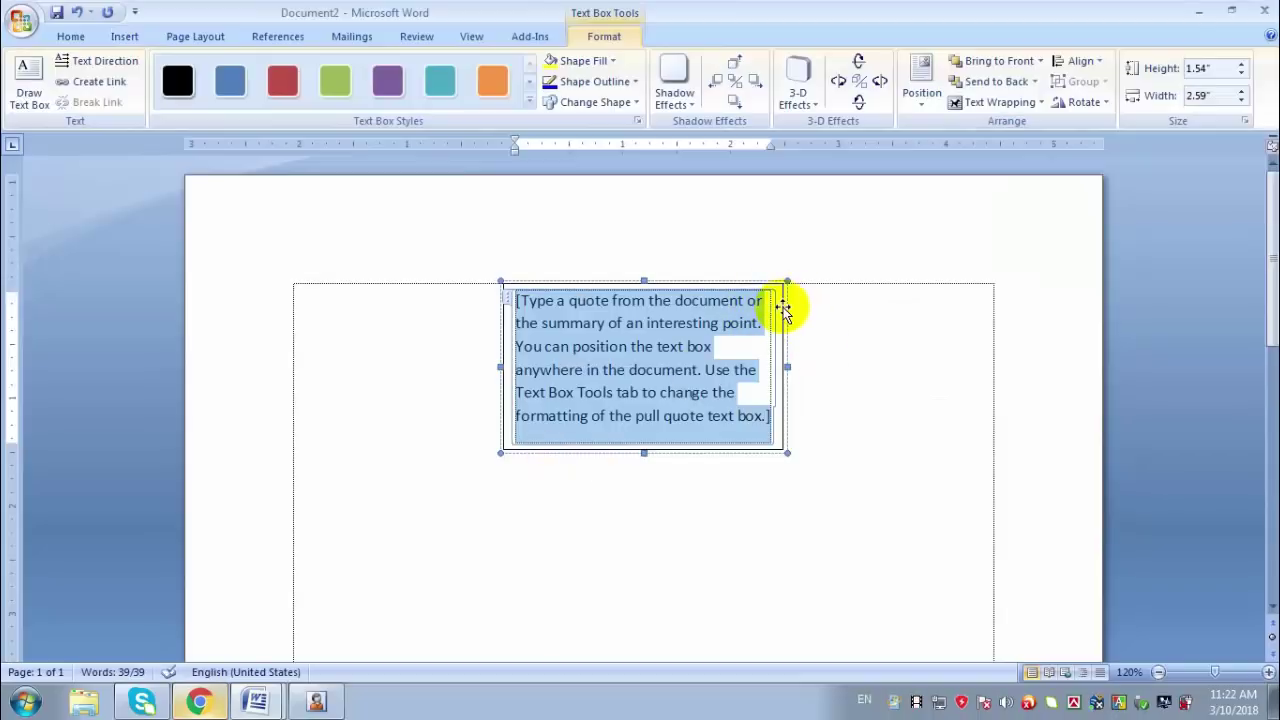
# Step: Move the text box left and replace its placeholder with two lines of filler text
pyautogui.moveTo(782, 310); pyautogui.dragTo(541, 333)
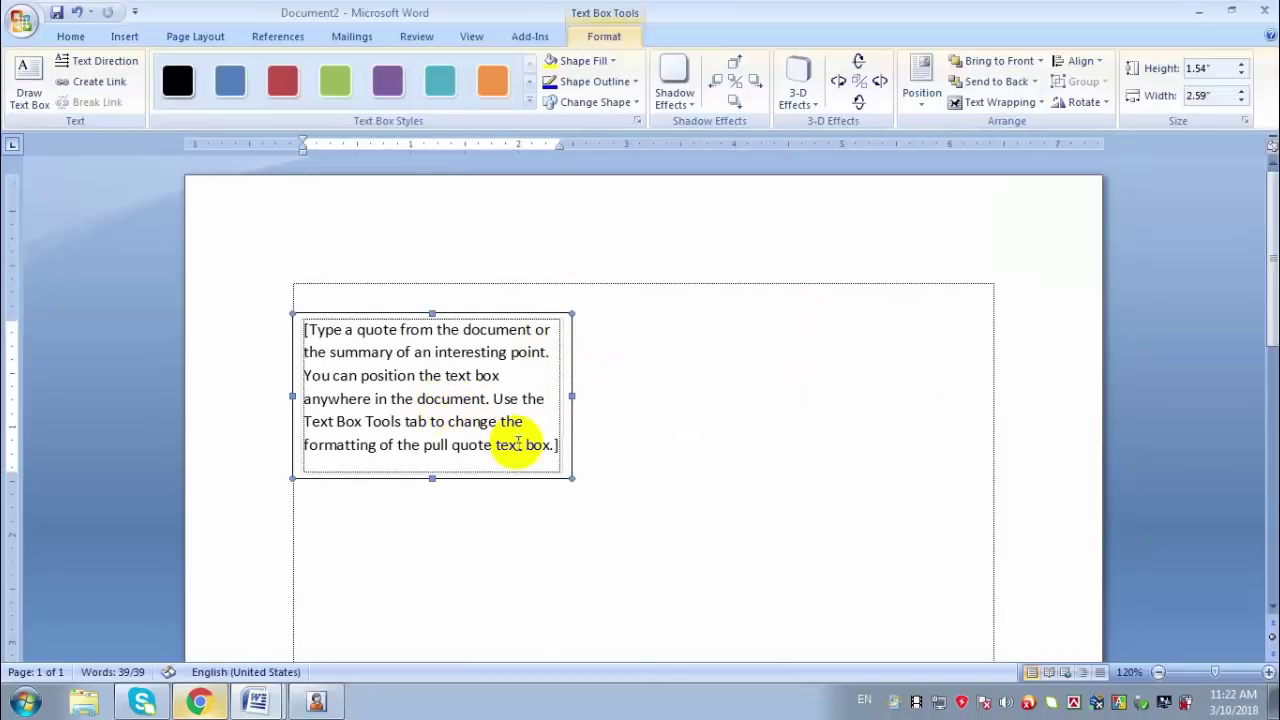
pyautogui.moveTo(558, 446); pyautogui.dragTo(240, 346)
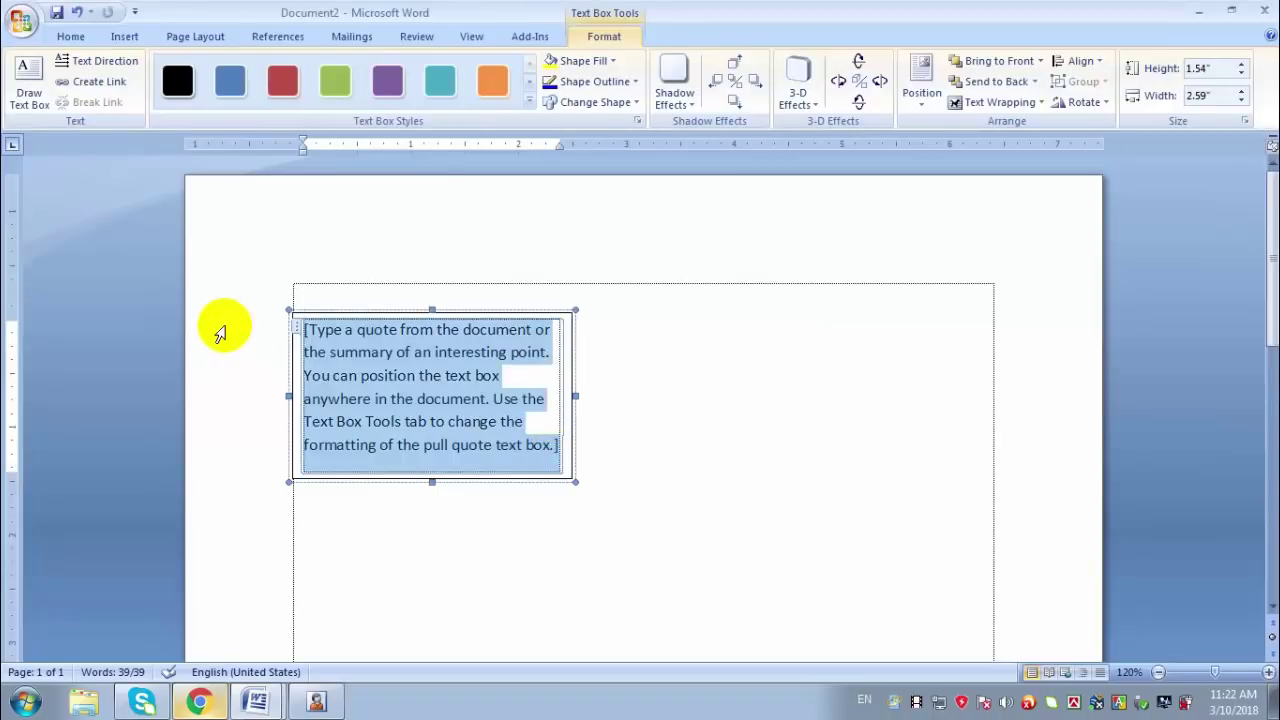
pyautogui.write('jxshfjsdhjdfhasdjfhdsaj')
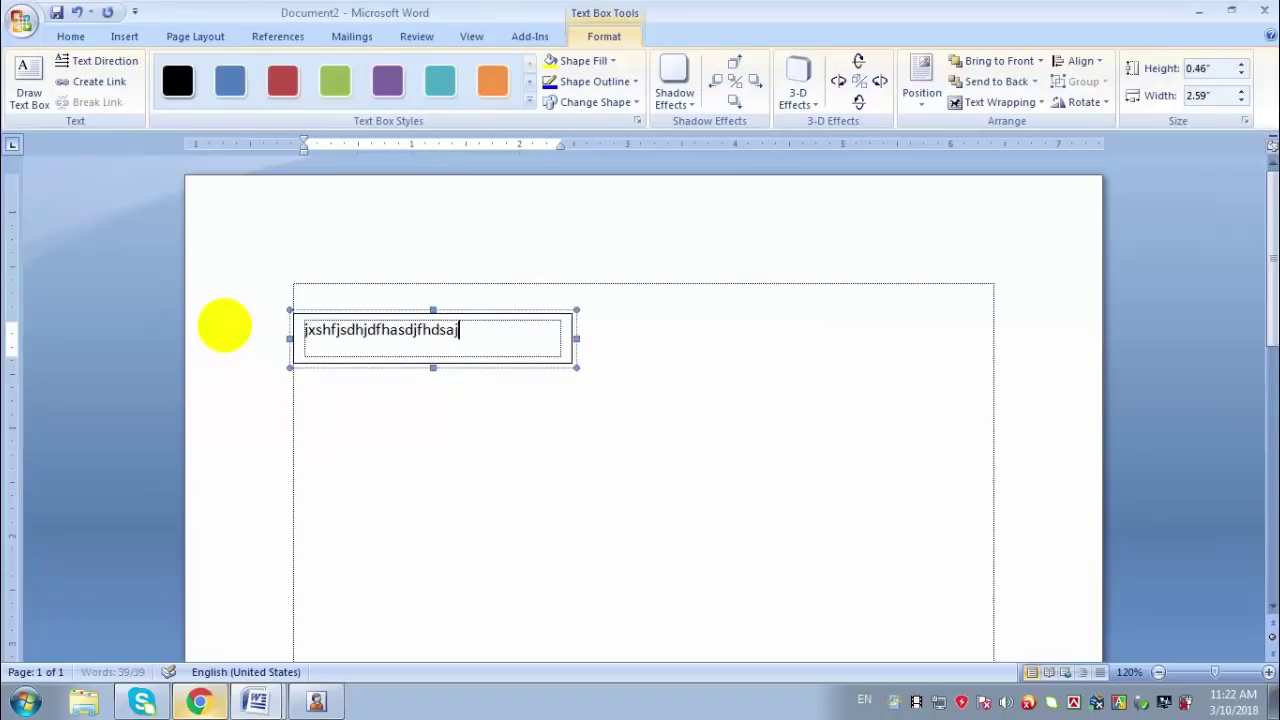
pyautogui.press('Return')
pyautogui.press('Return')
pyautogui.press('Return')
pyautogui.press('Return')
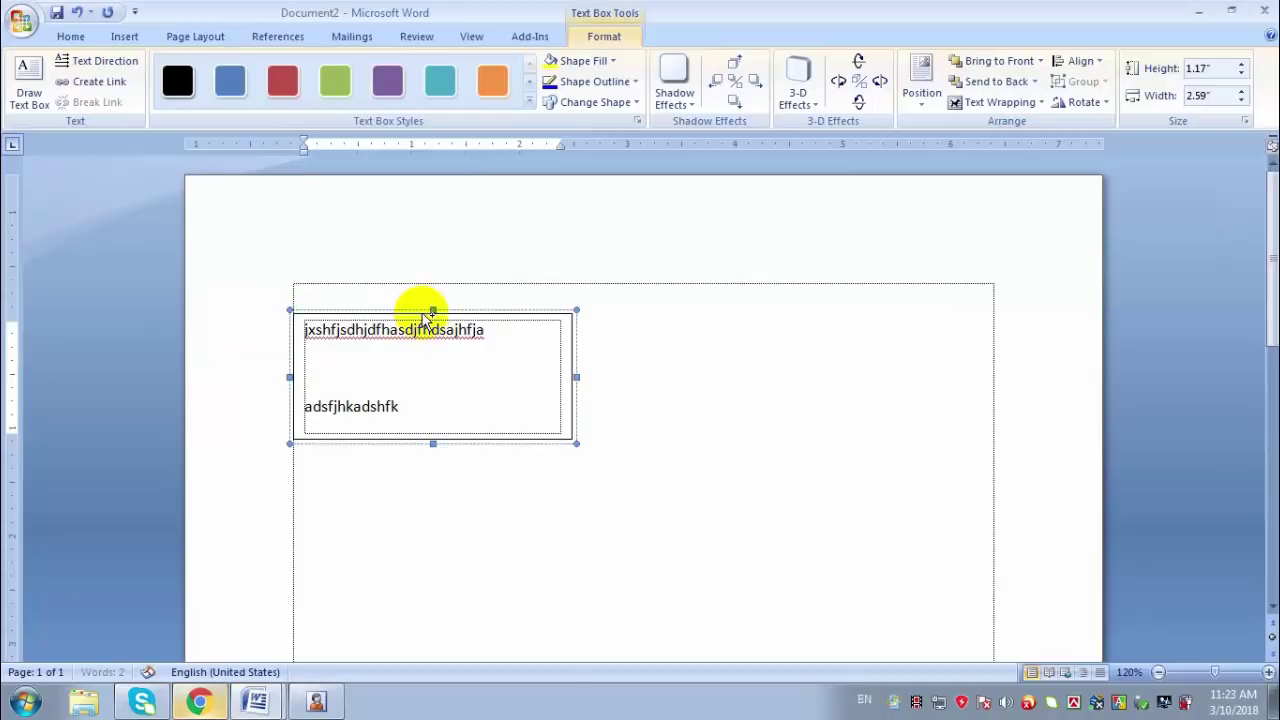
# Step: Ctrl-drag a copy of the text box to the right, then select each box
pyautogui.moveTo(424, 318); pyautogui.dragTo(836, 320)
pyautogui.click(457, 337)
pyautogui.click(881, 365)
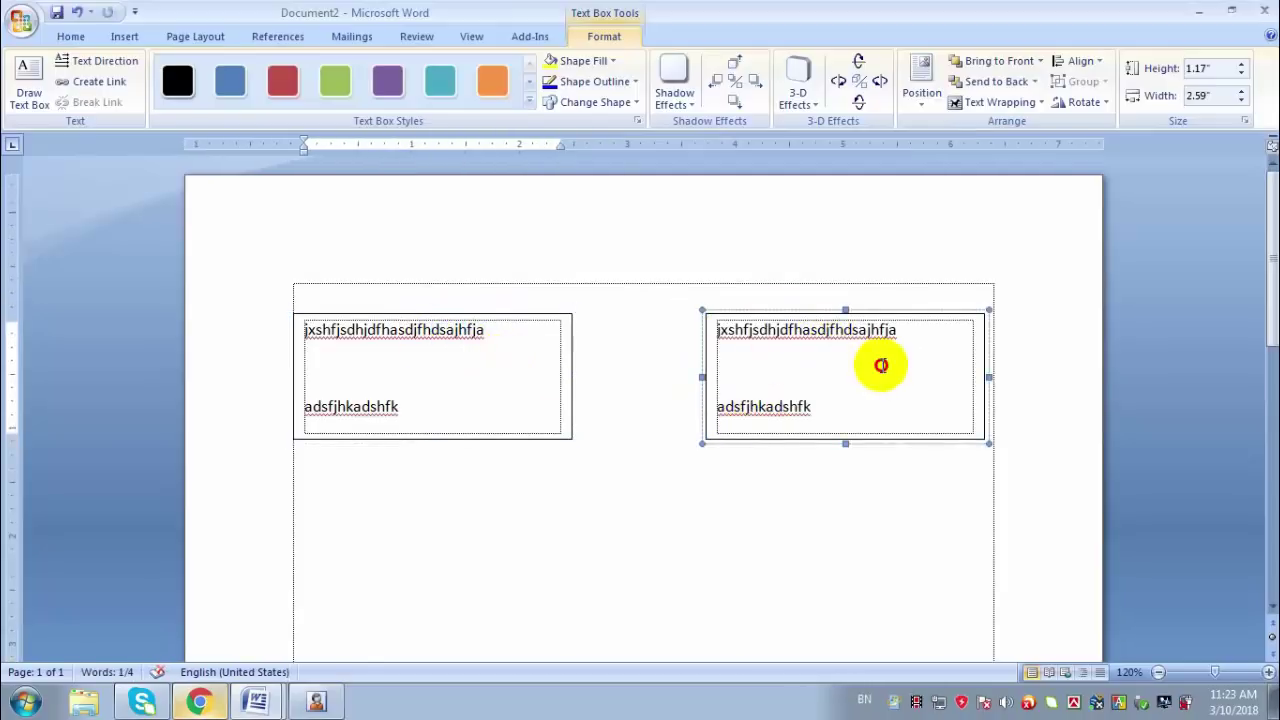
pyautogui.click(446, 400)
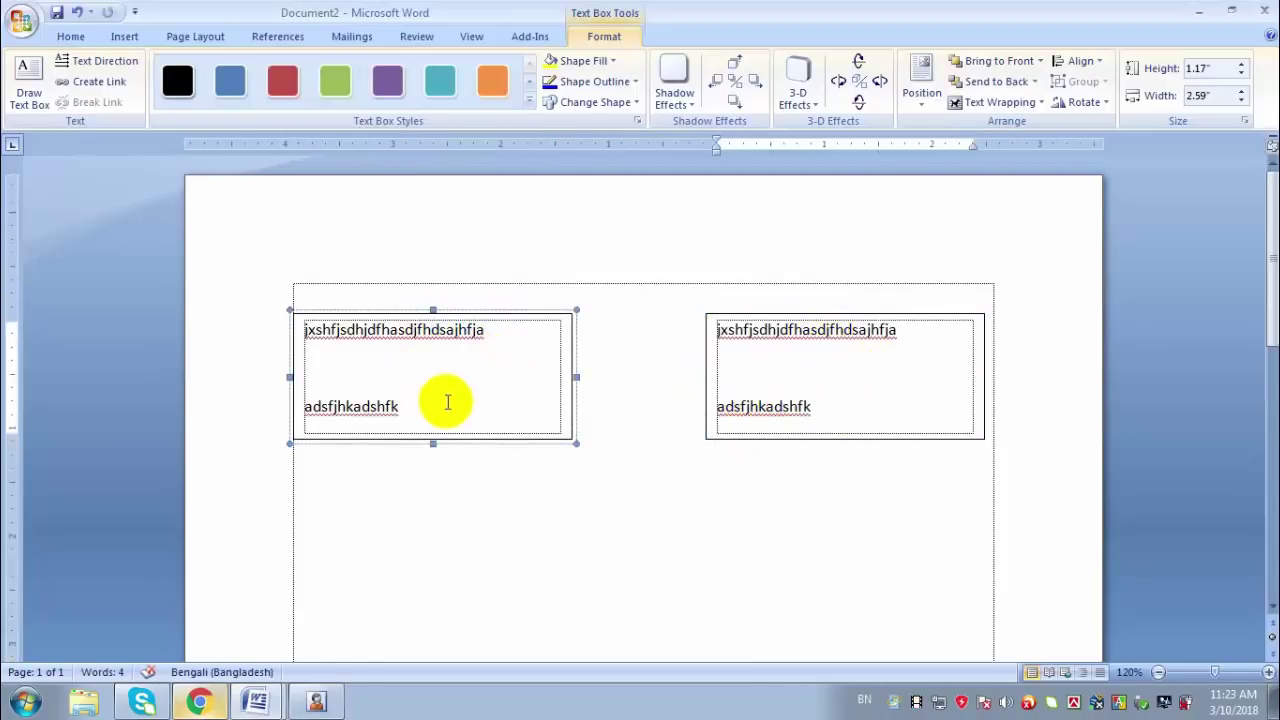
pyautogui.click(577, 440)
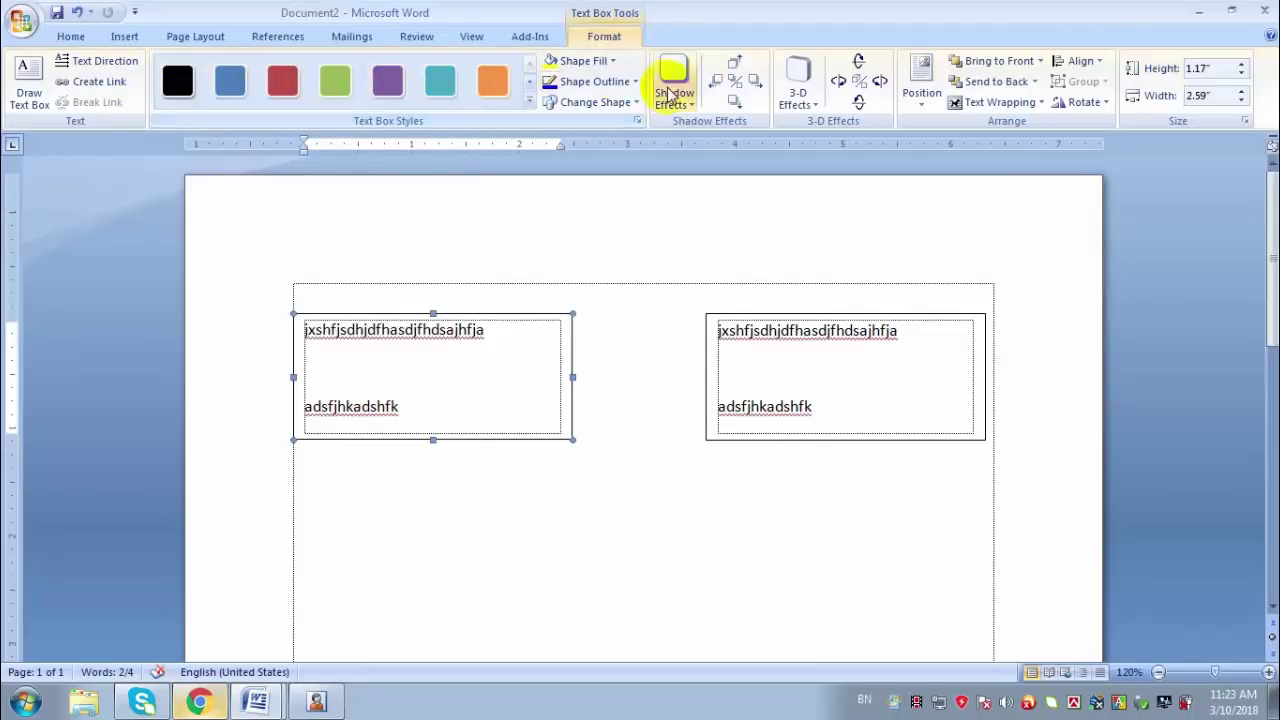
# Step: Dismiss the 3-D Effects list unused and undo with Ctrl+Z until both text boxes disappear
pyautogui.click(797, 85)
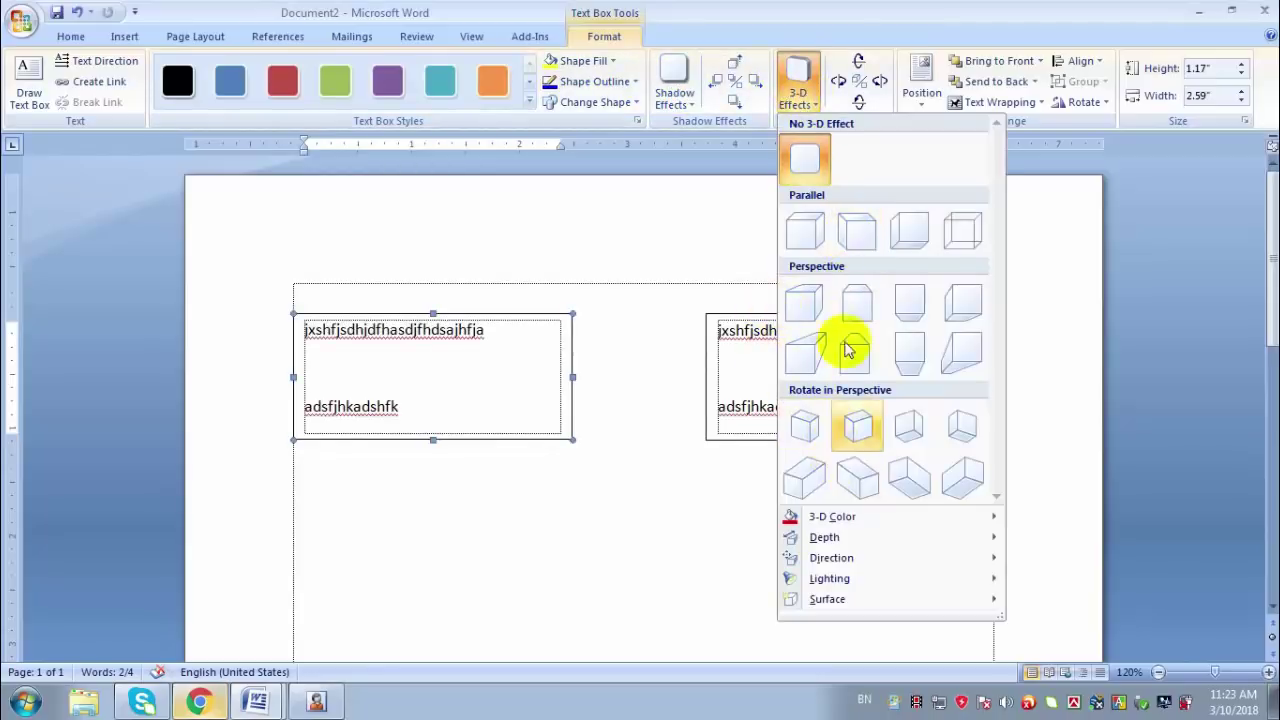
pyautogui.click(496, 308)
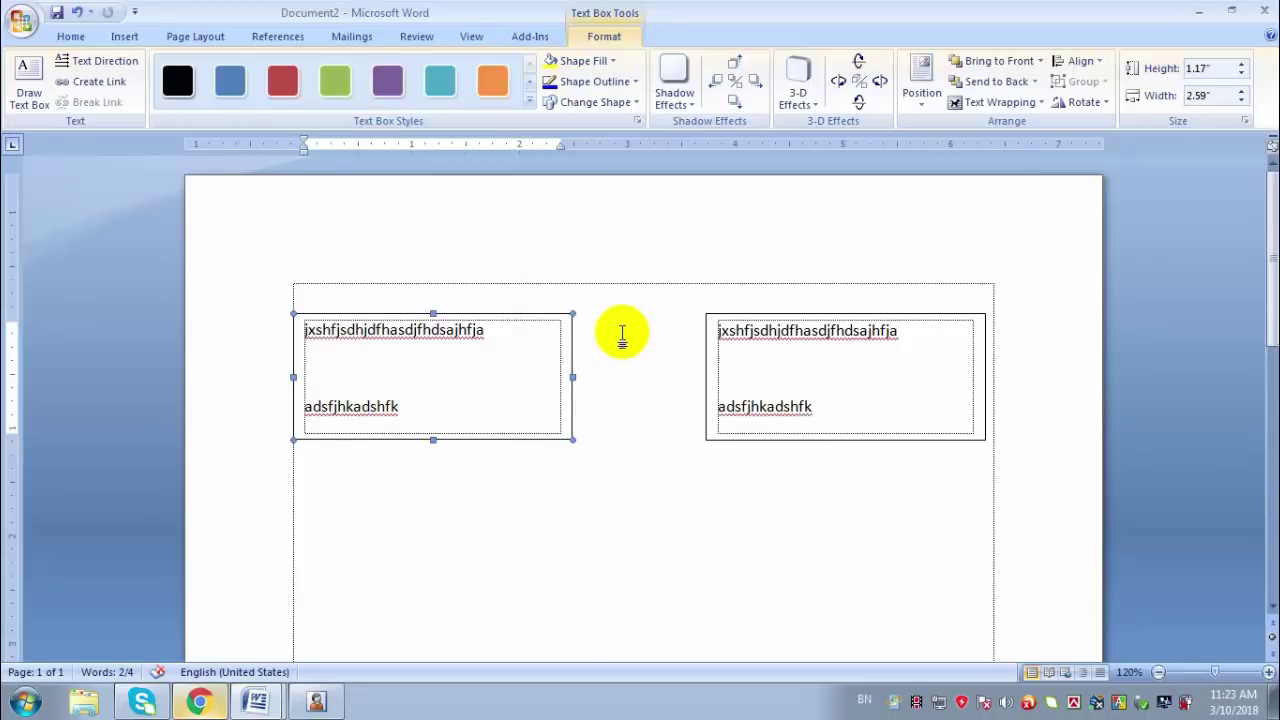
pyautogui.hotkey('ctrl', 'z')
pyautogui.hotkey('ctrl', 'z')
pyautogui.hotkey('ctrl', 'z')
pyautogui.hotkey('ctrl', 'z')
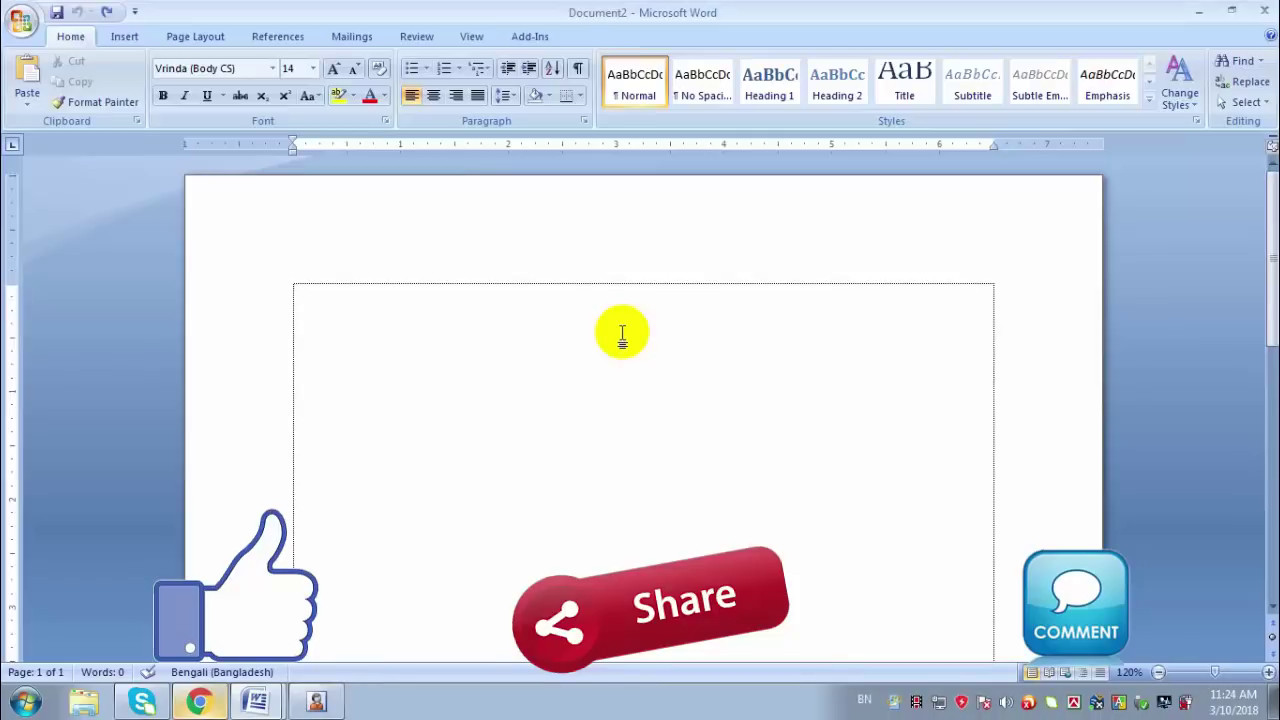
# Step: Type a2+b2, superscript the 2 after a, then select the final 2 and reopen Font settings
pyautogui.write('a2+')
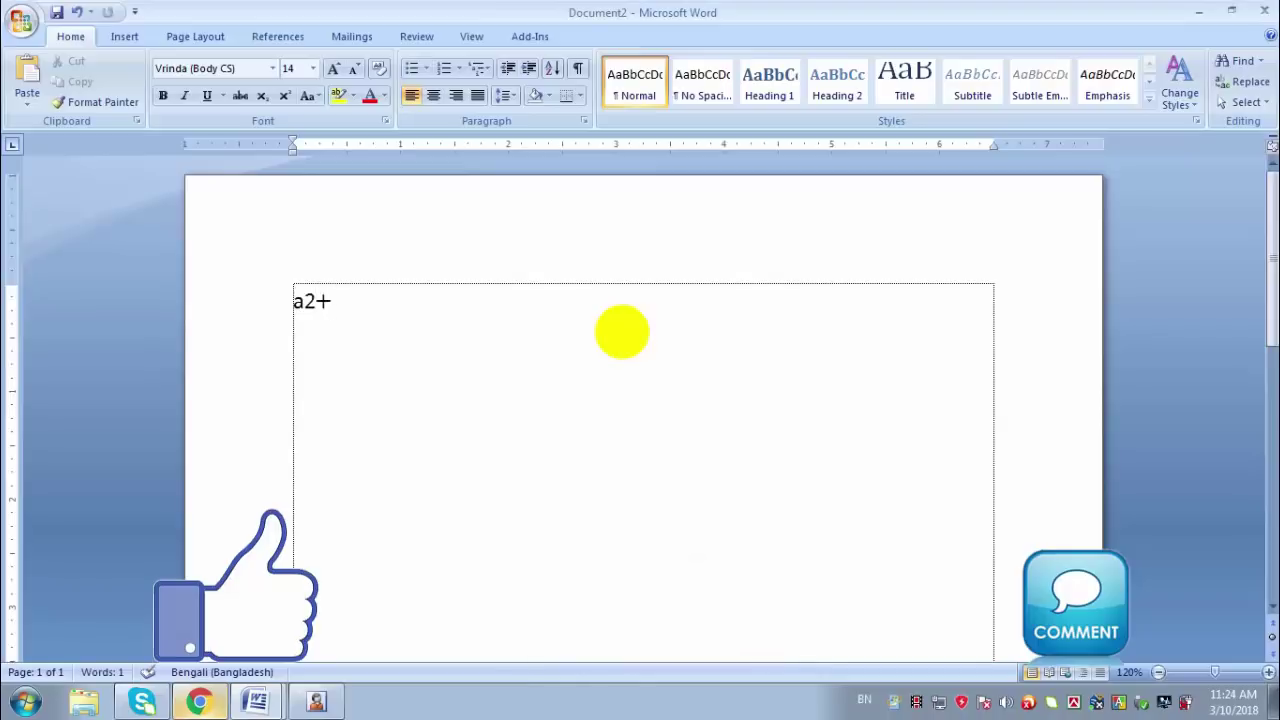
pyautogui.write('b2')
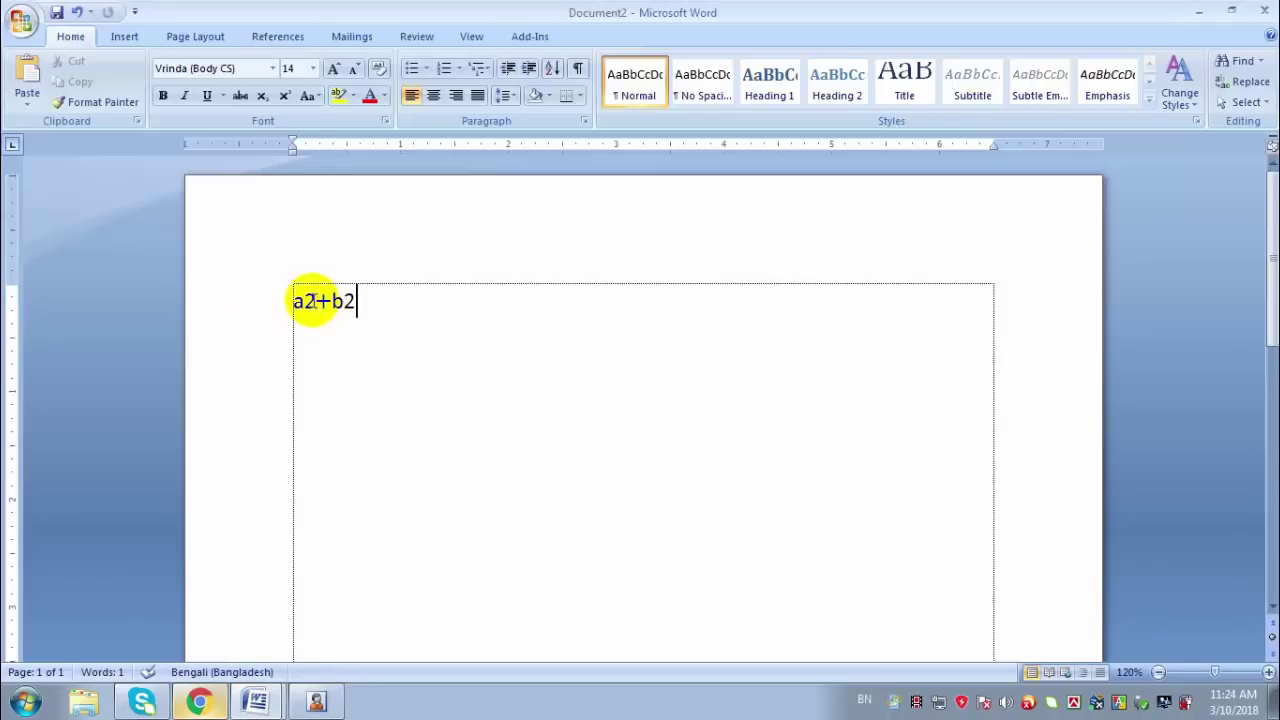
pyautogui.moveTo(305, 300); pyautogui.dragTo(316, 305)
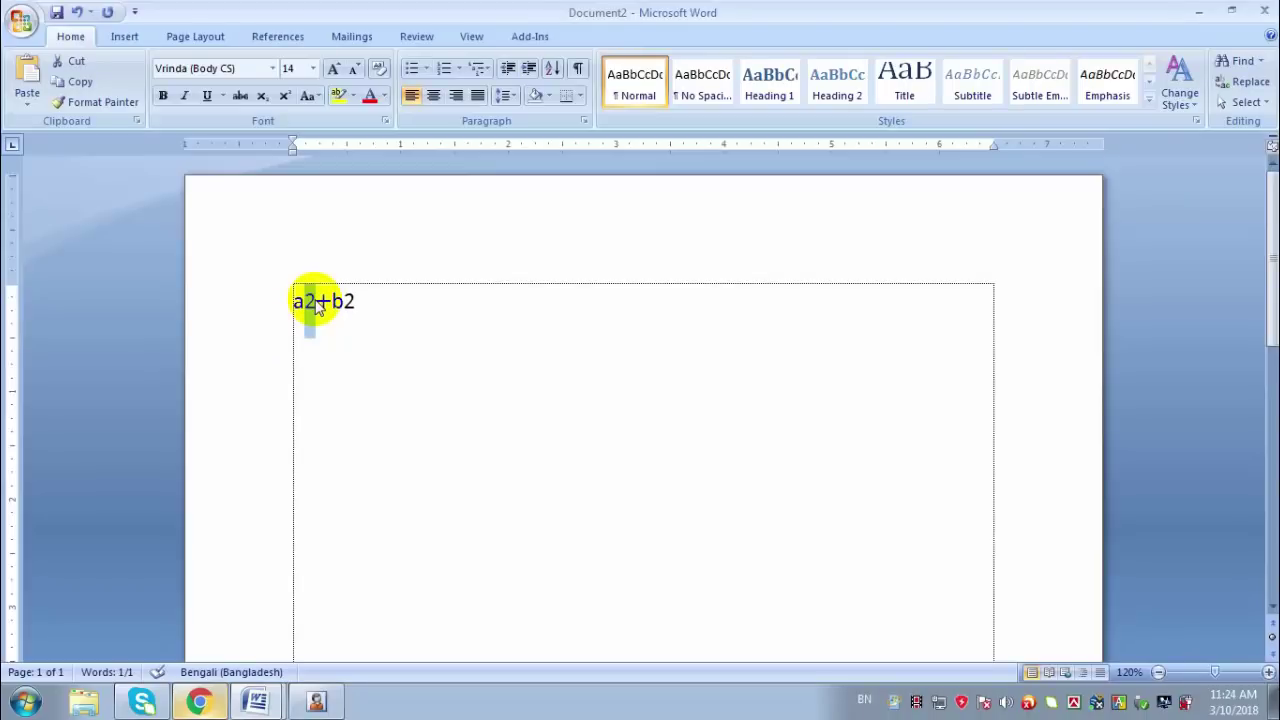
pyautogui.click(385, 121)
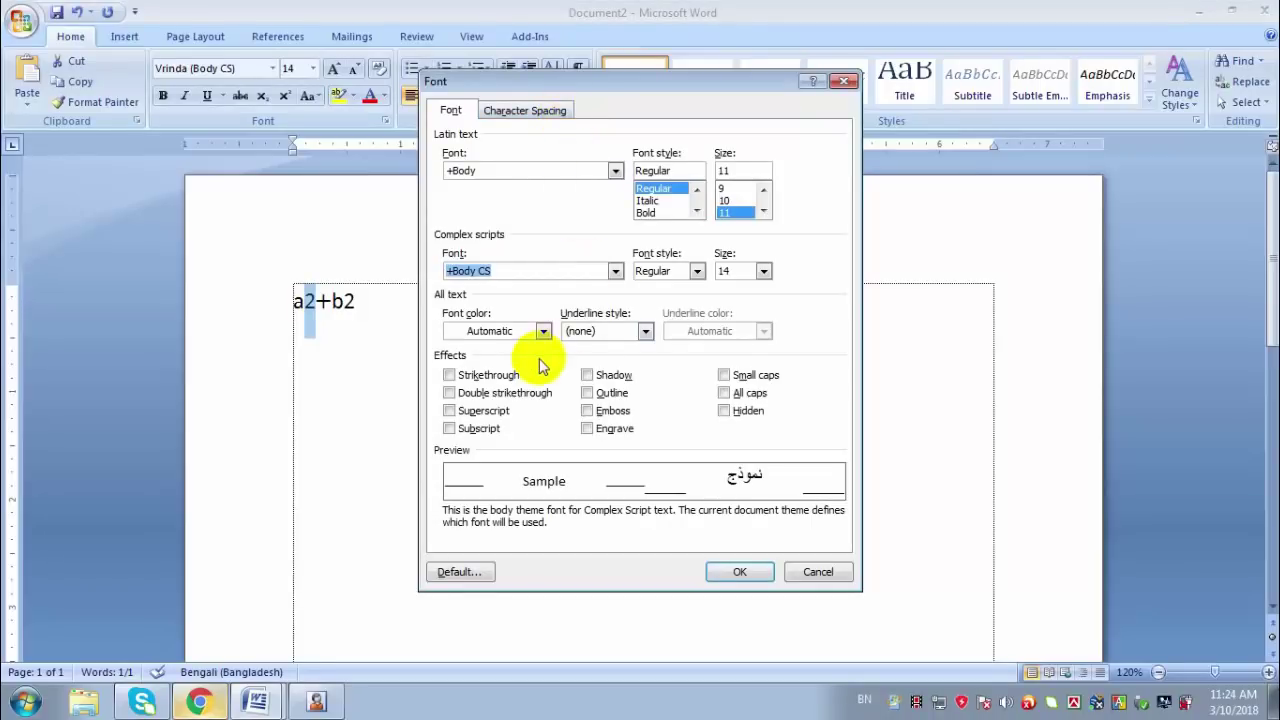
pyautogui.click(449, 411)
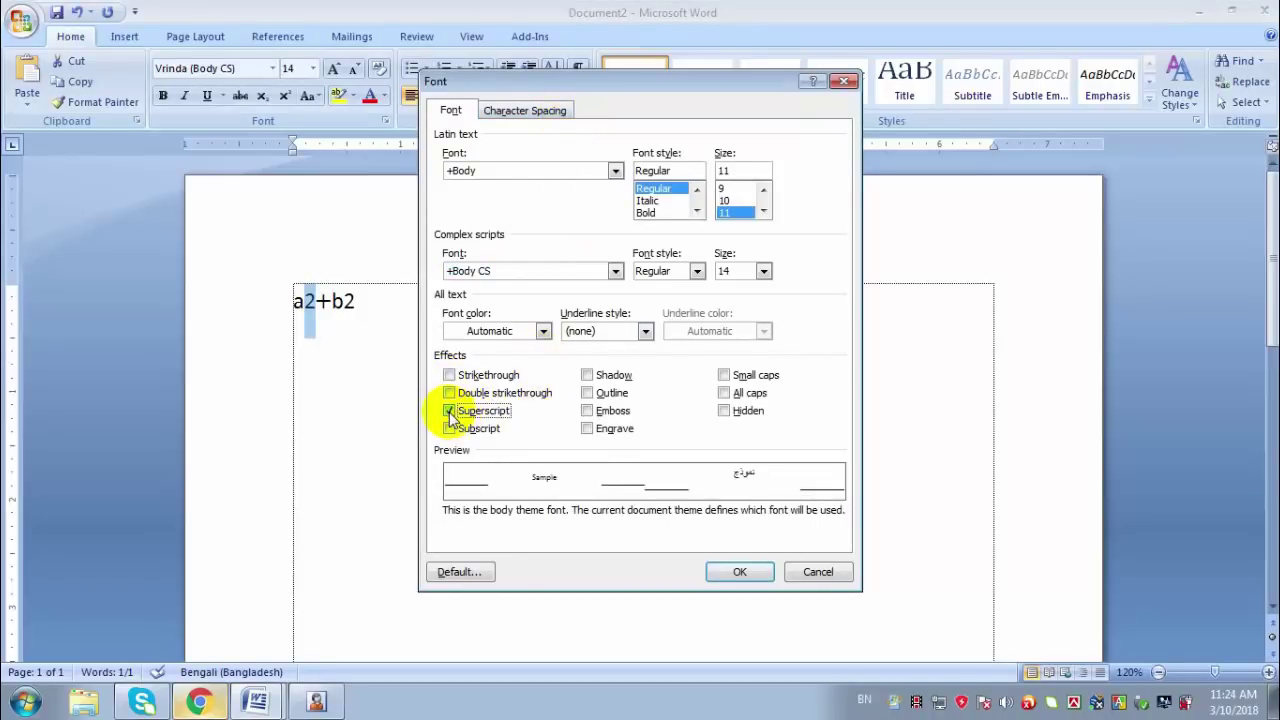
pyautogui.click(740, 574)
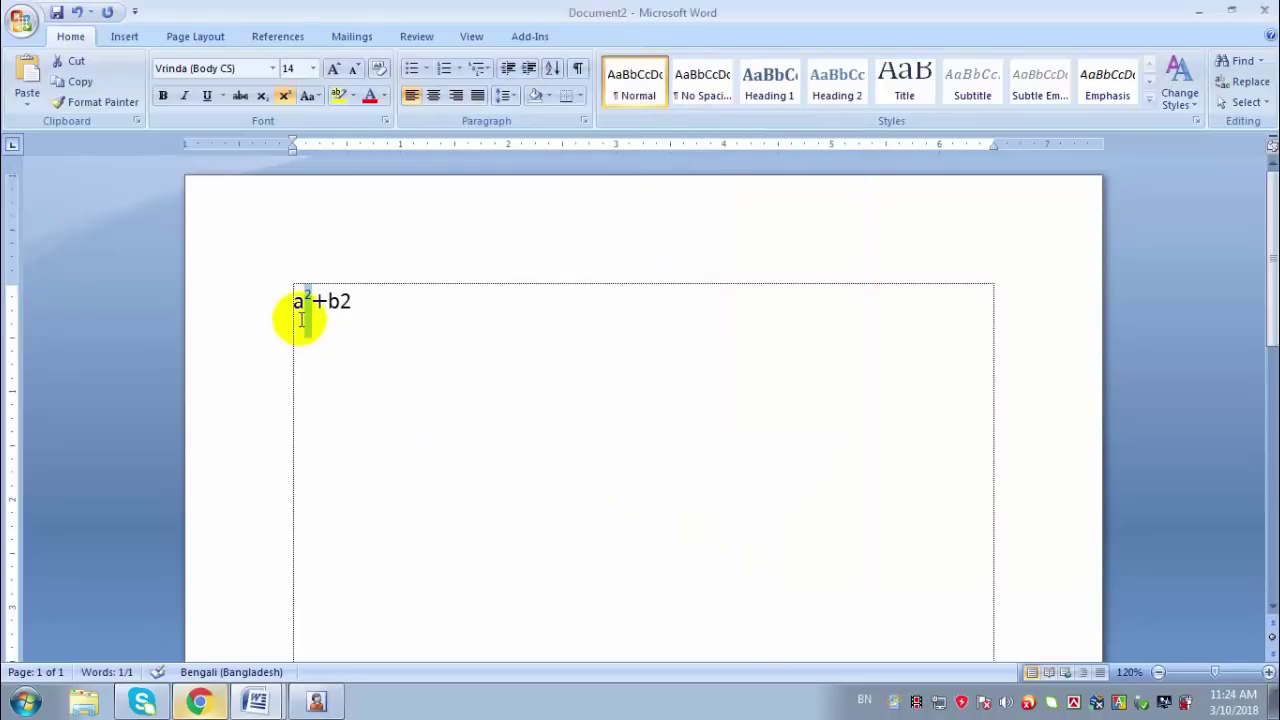
pyautogui.moveTo(351, 300); pyautogui.dragTo(341, 299)
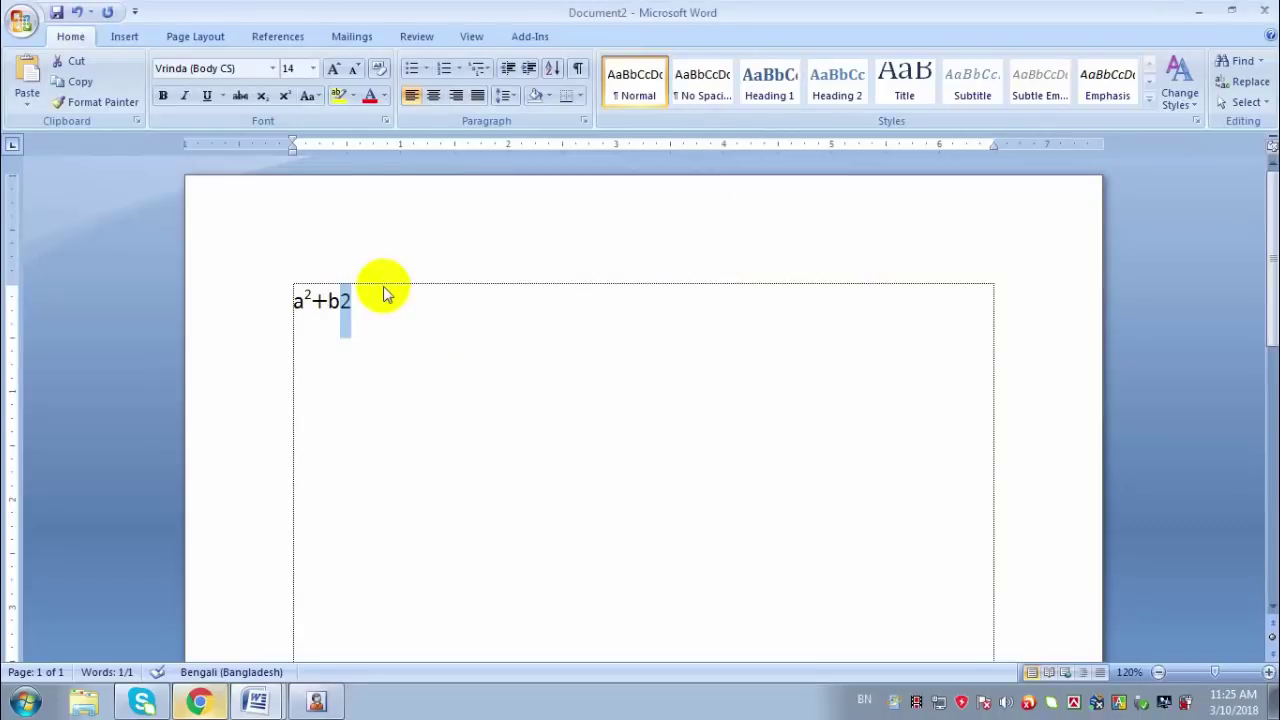
pyautogui.click(385, 122)
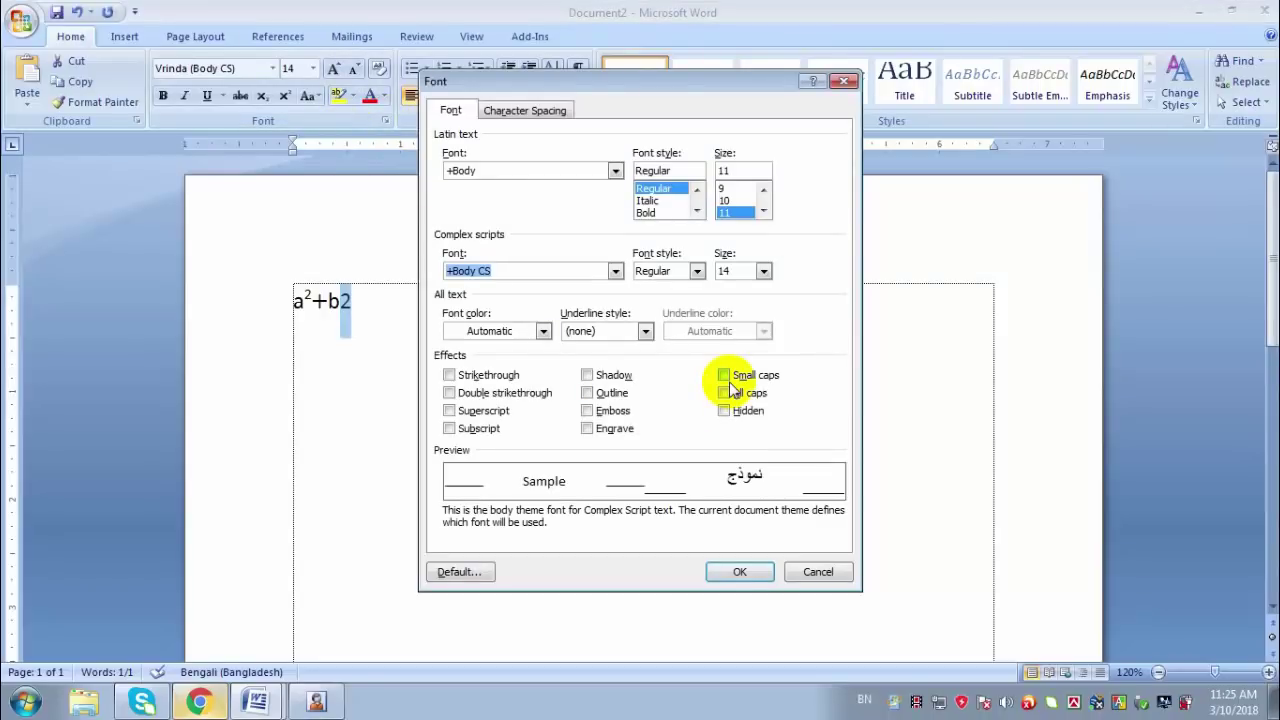
# Step: Superscript the second 2 and delete the stray text after a²+b²
pyautogui.click(466, 414)
pyautogui.click(744, 578)
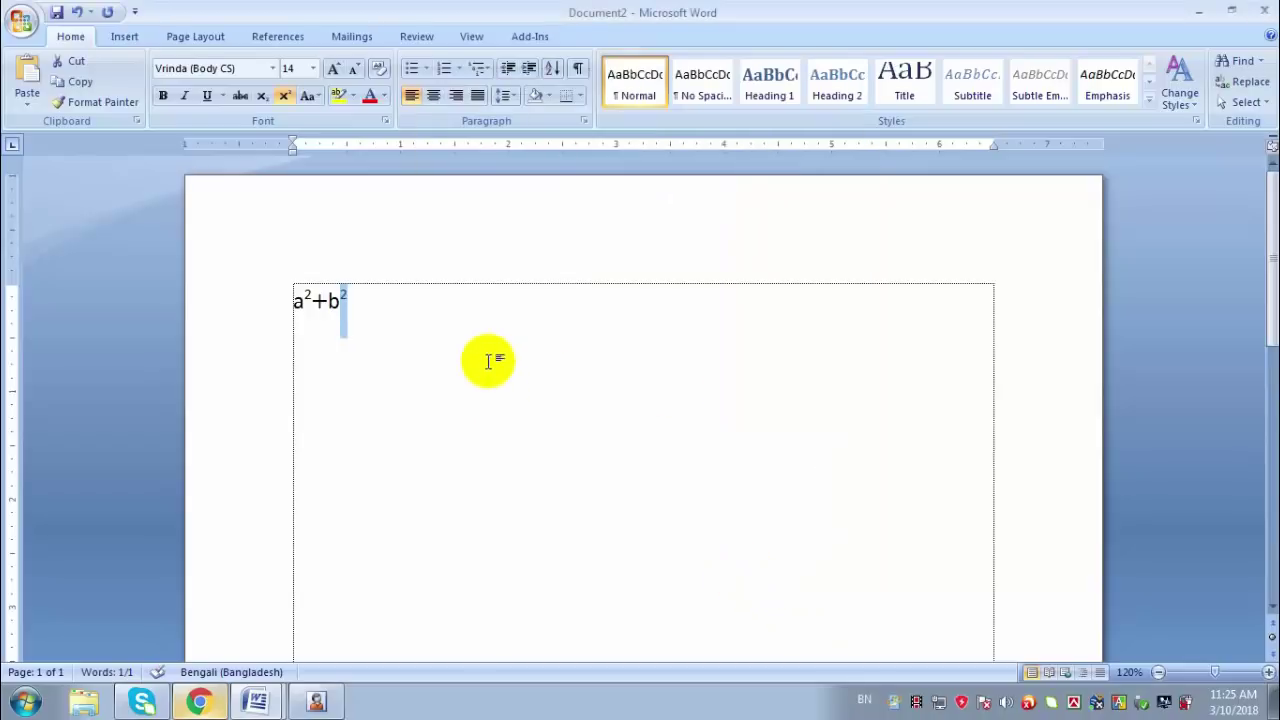
pyautogui.click(478, 310)
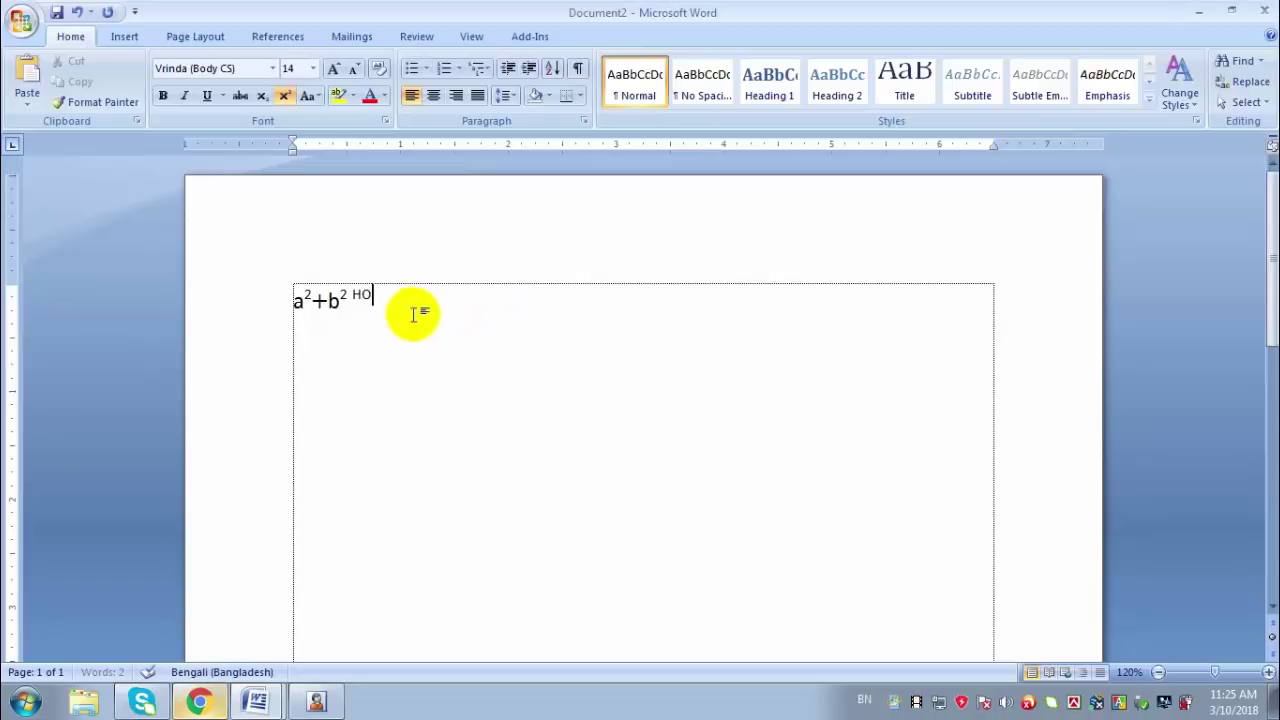
pyautogui.moveTo(414, 303); pyautogui.dragTo(357, 306)
pyautogui.press('Delete')
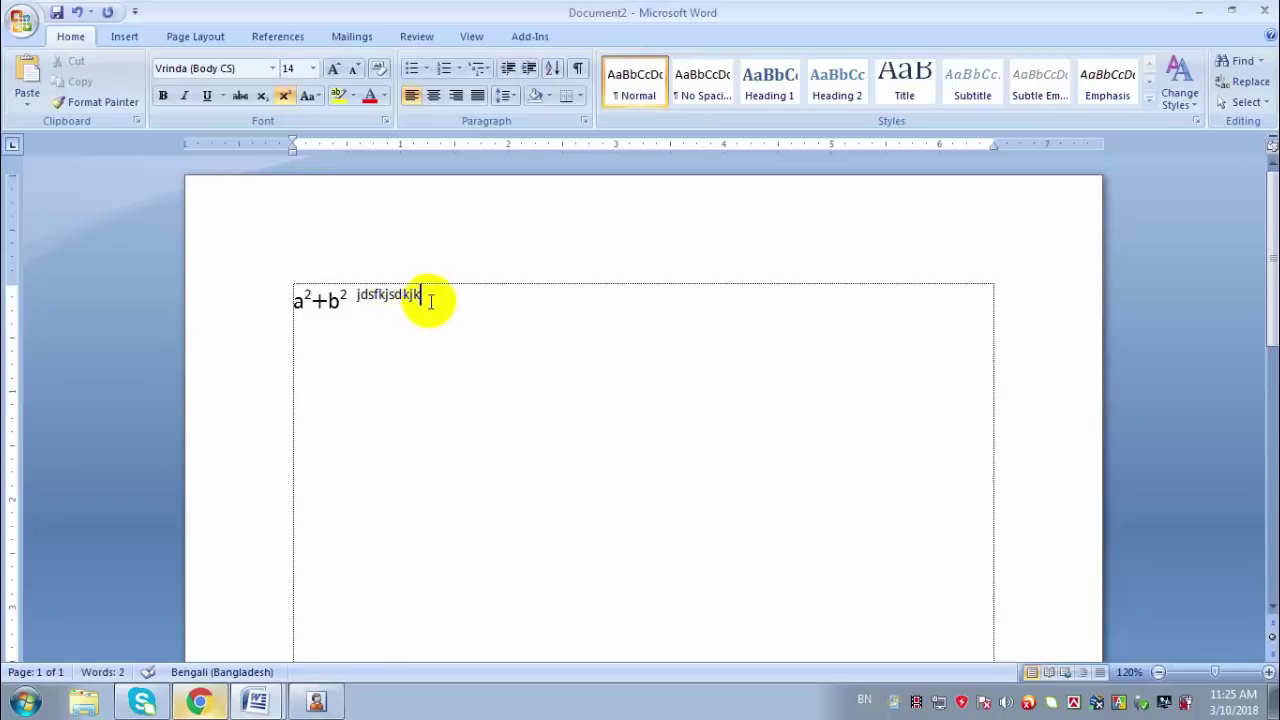
pyautogui.moveTo(423, 295); pyautogui.dragTo(357, 300)
pyautogui.press('BackSpace')
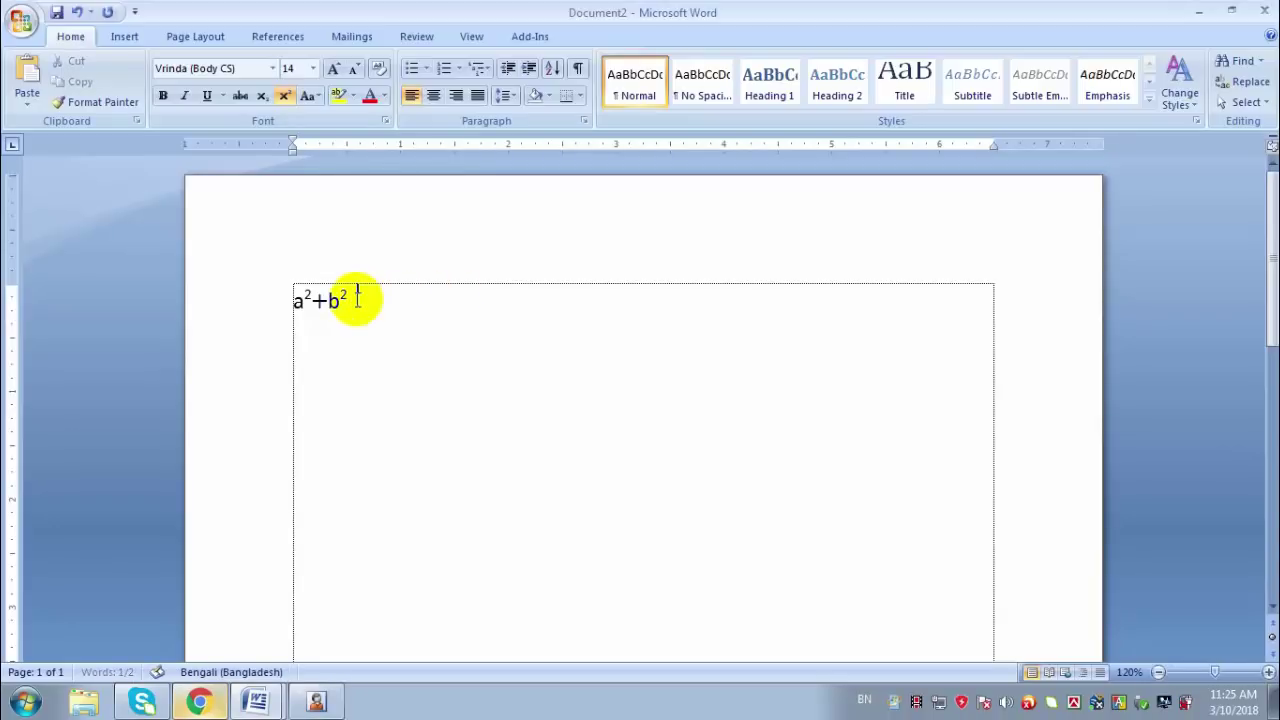
# Step: Turn Superscript off and clear all text from the page
pyautogui.click(386, 119)
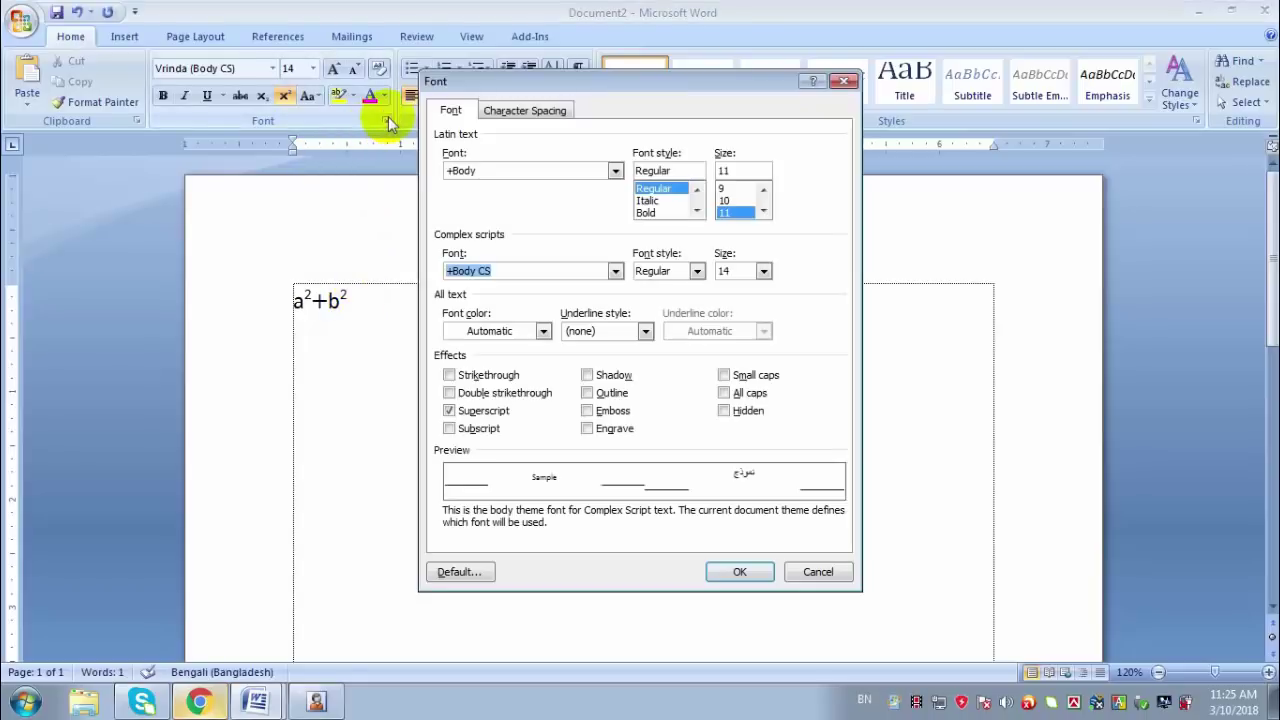
pyautogui.click(474, 418)
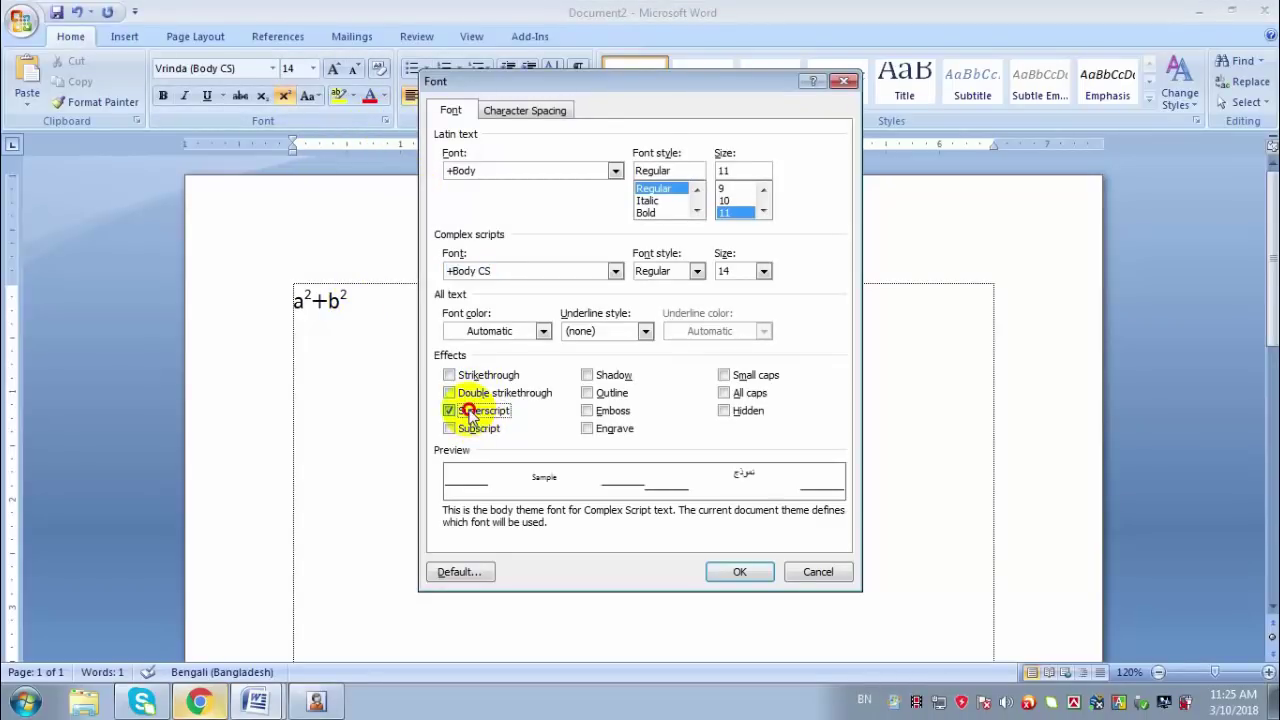
pyautogui.click(743, 570)
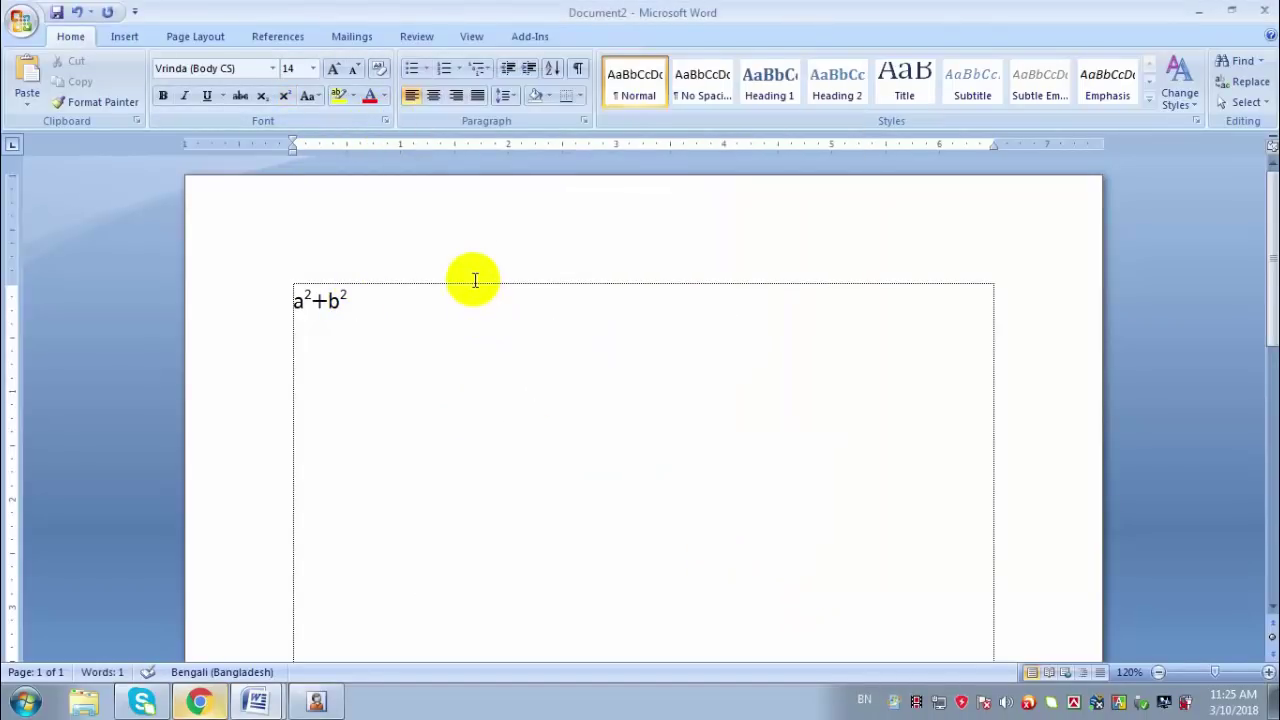
pyautogui.hotkey('ctrl', 'a')
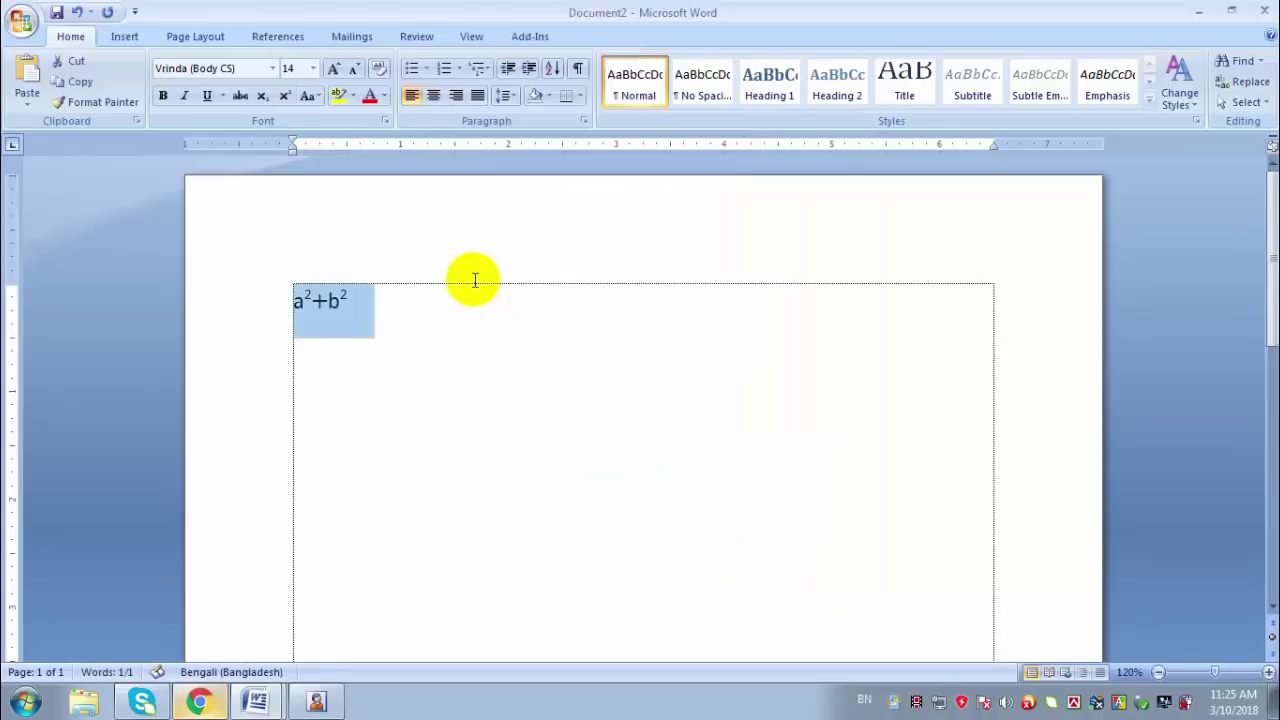
pyautogui.press('BackSpace')
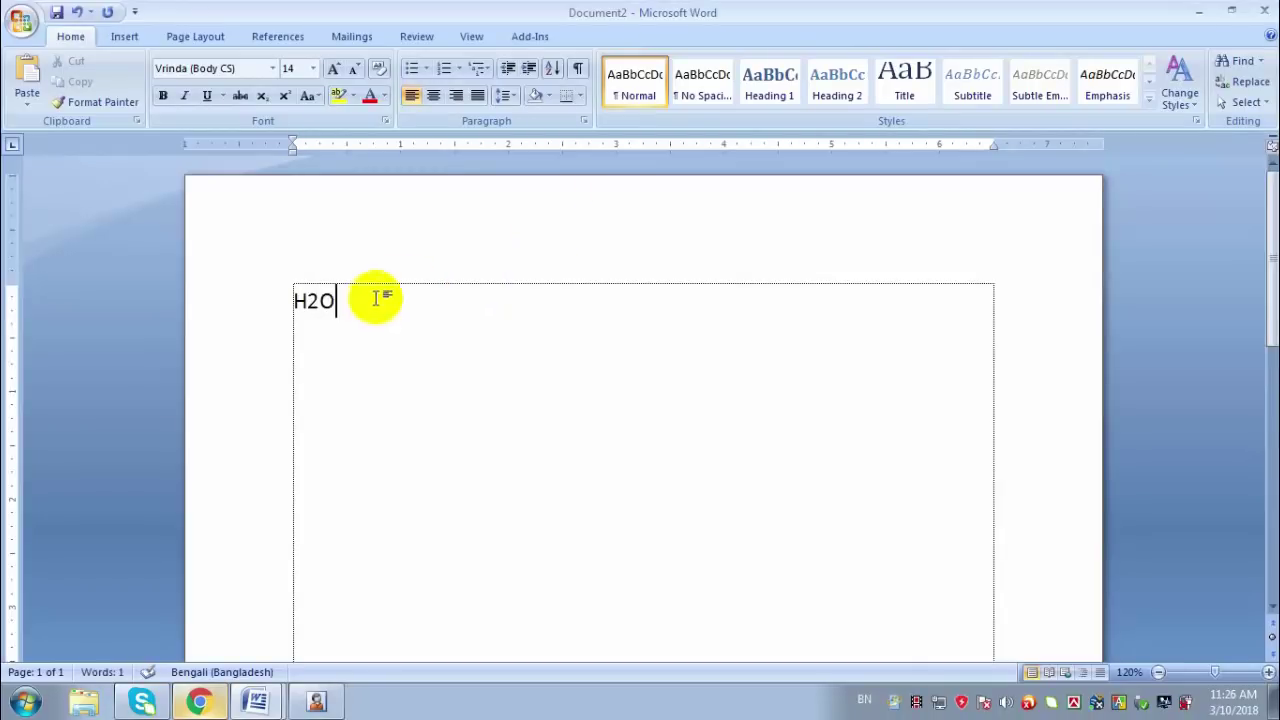
pyautogui.moveTo(320, 297)
pyautogui.mouseDown()
pyautogui.moveTo(361, 308)
pyautogui.moveTo(314, 297)
pyautogui.moveTo(330, 300)
pyautogui.mouseUp()
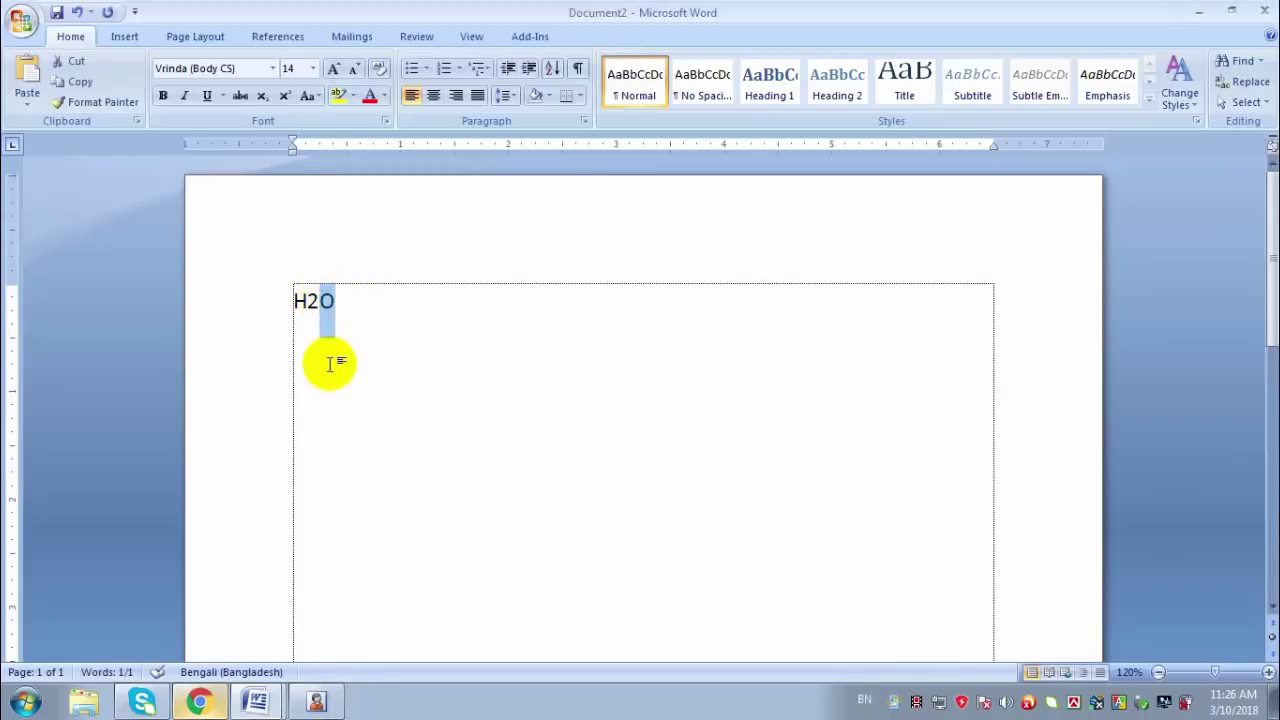
pyautogui.click(385, 121)
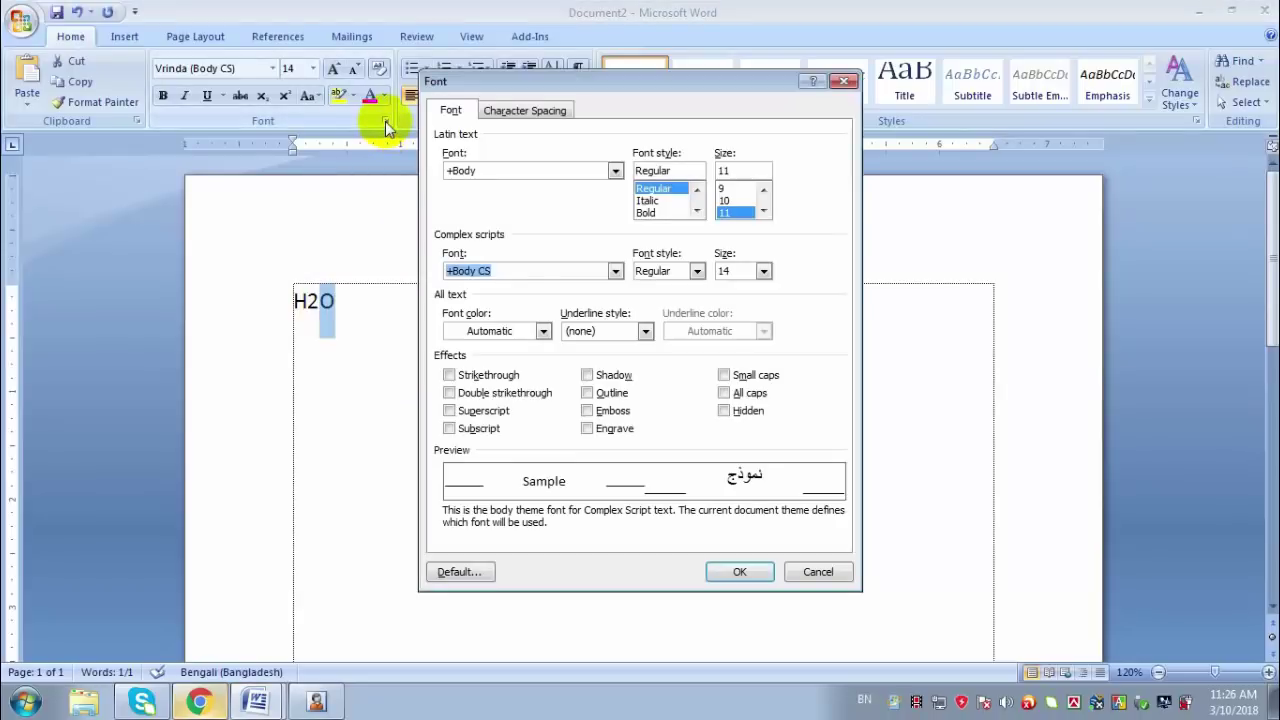
pyautogui.click(450, 429)
pyautogui.click(740, 572)
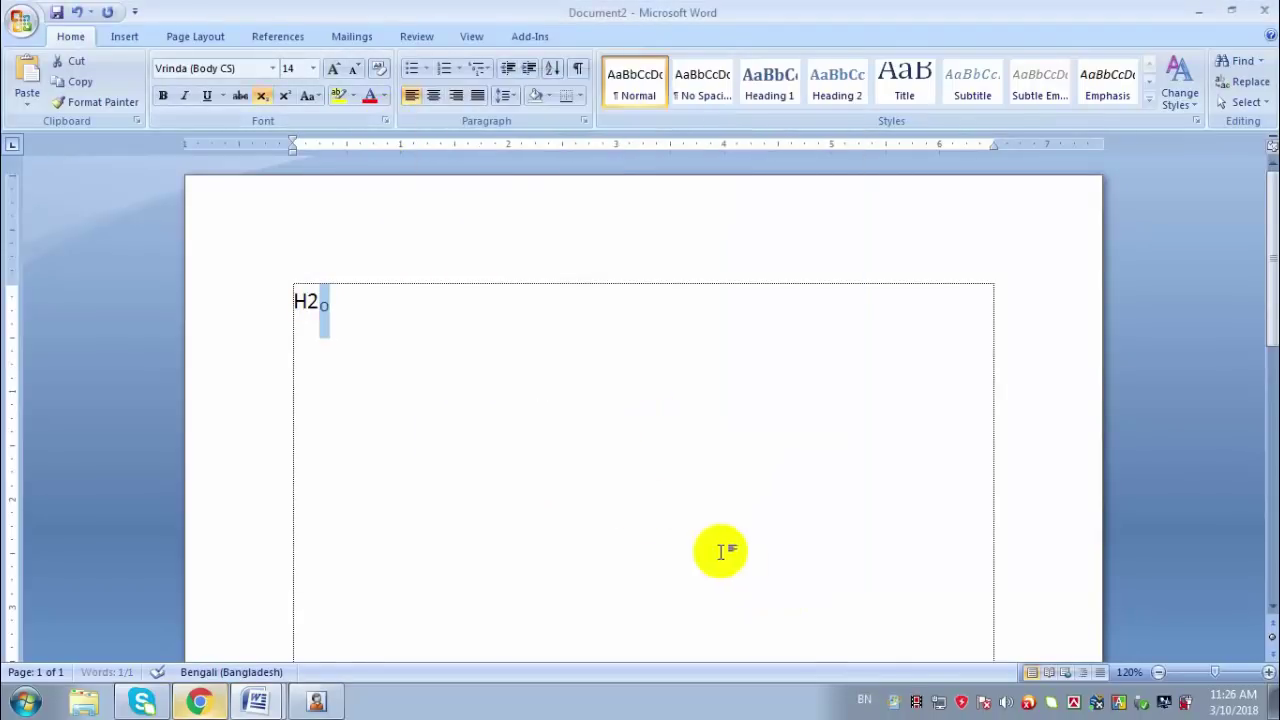
pyautogui.click(341, 321)
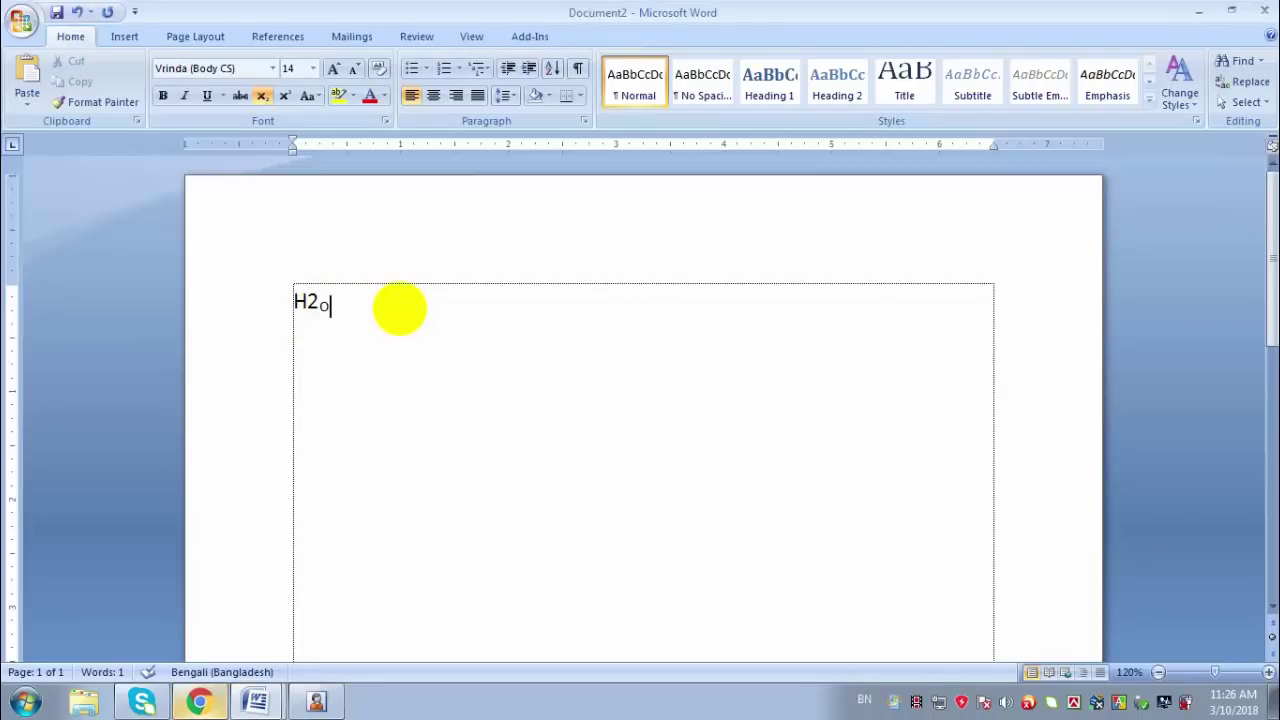
pyautogui.click(385, 120)
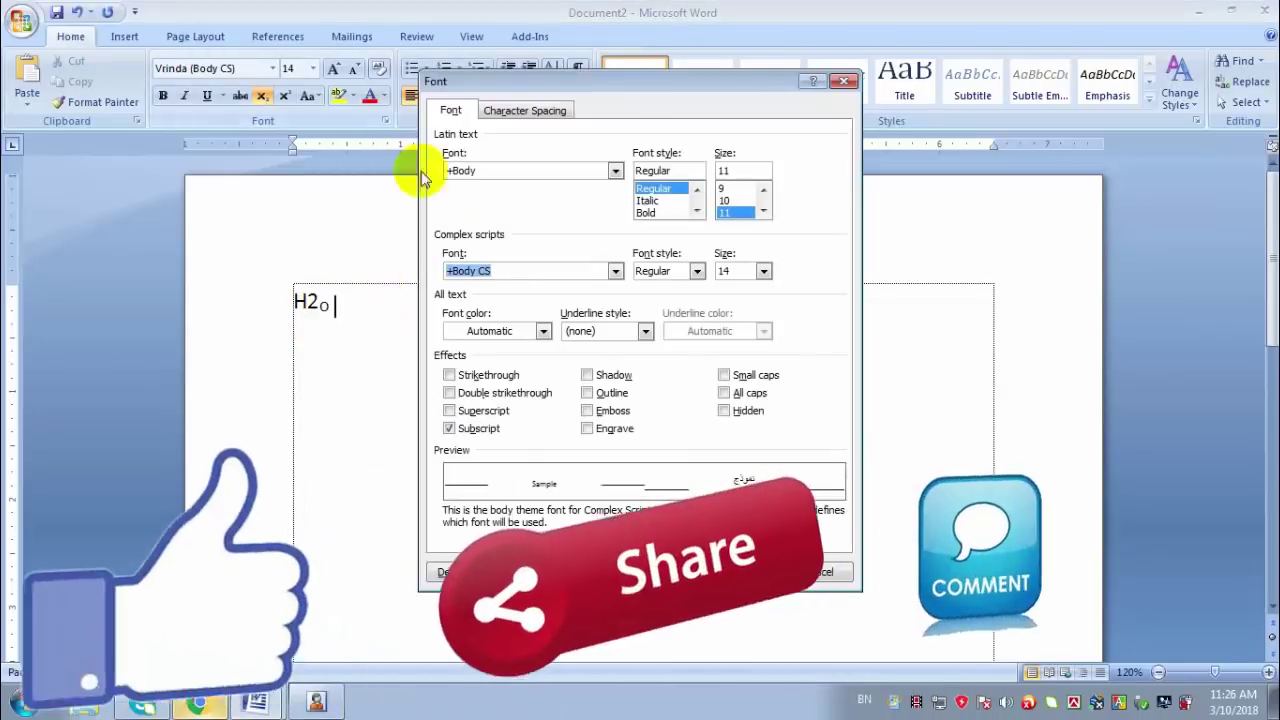
pyautogui.click(476, 429)
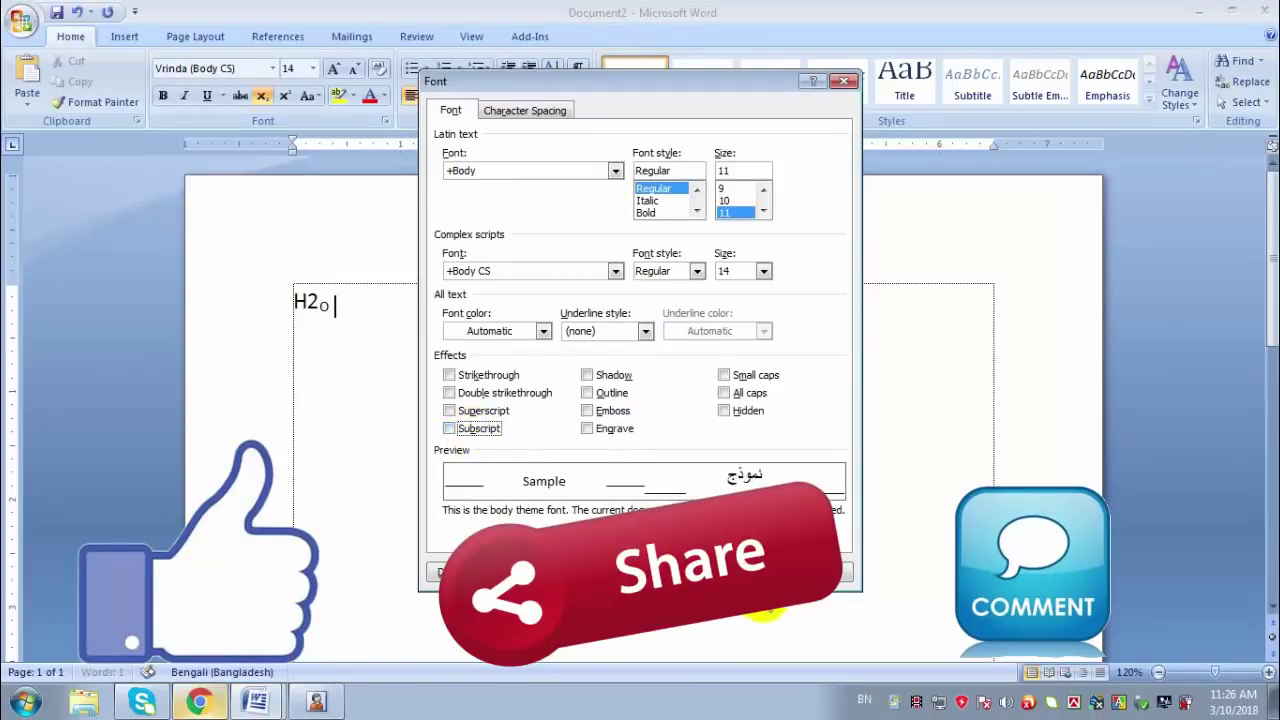
pyautogui.press('Return')
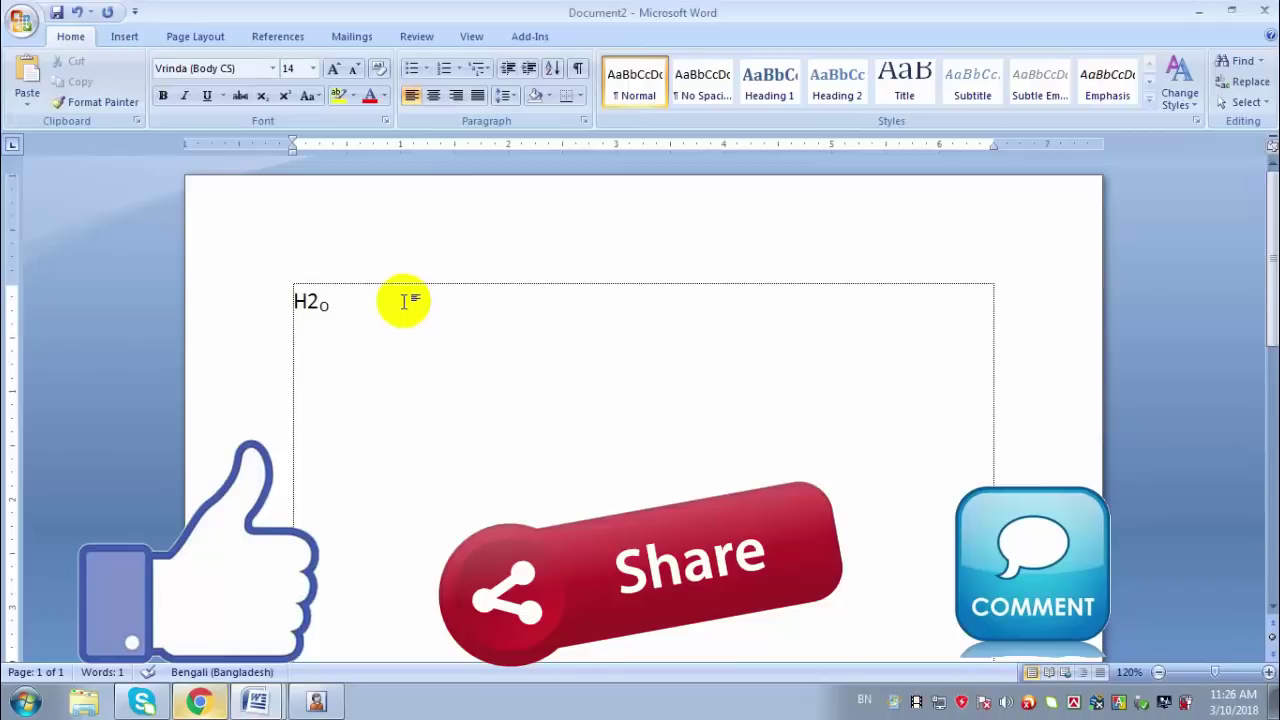
pyautogui.moveTo(386, 300); pyautogui.dragTo(157, 291)
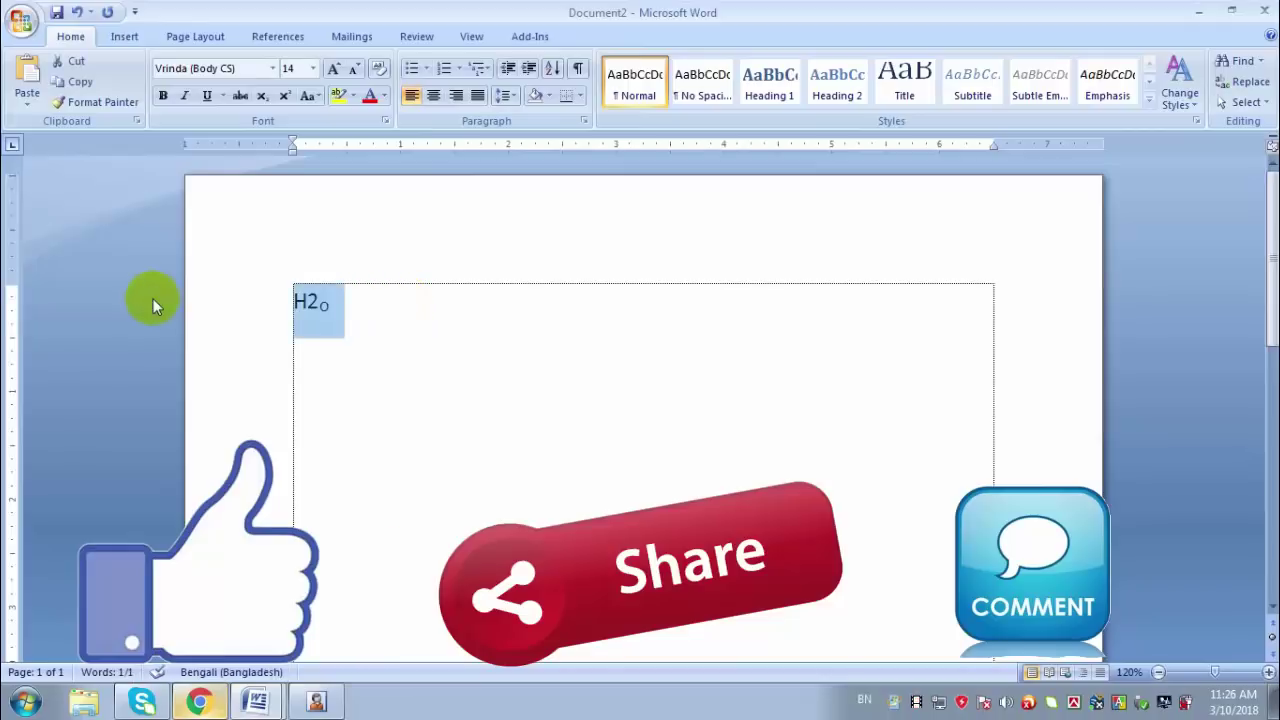
pyautogui.press('Delete')
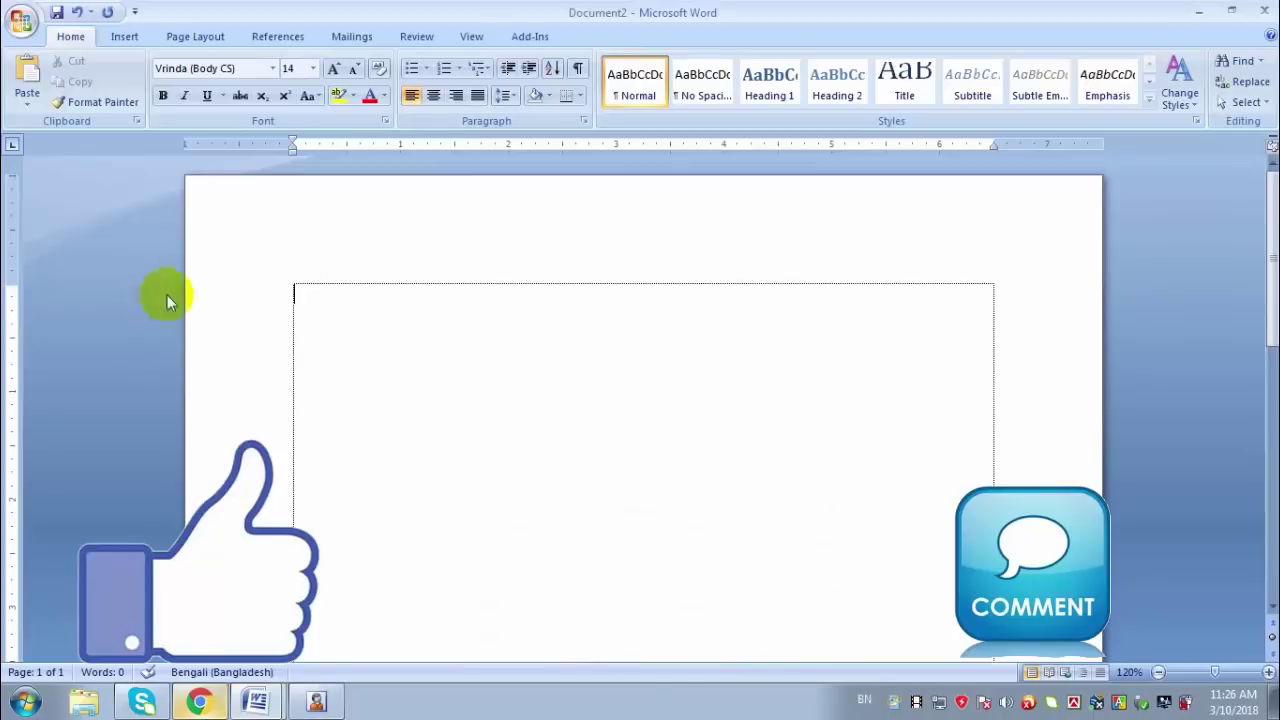
pyautogui.click(218, 36)
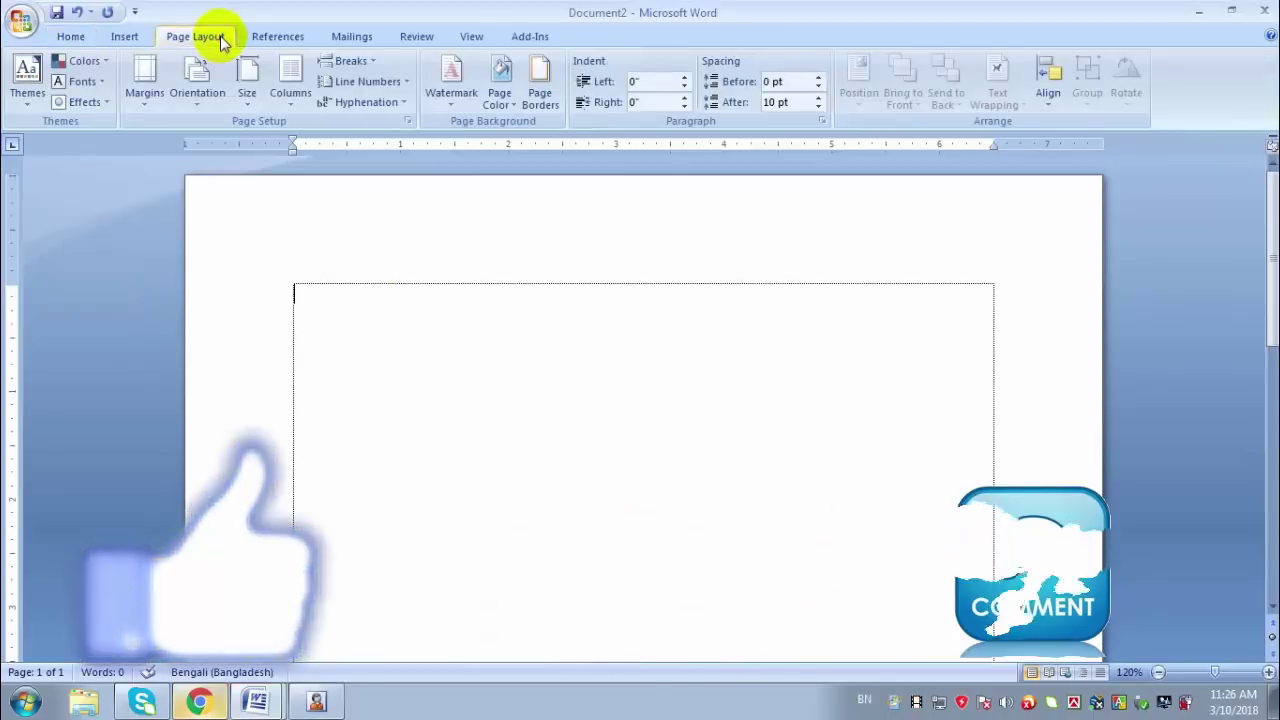
pyautogui.click(290, 78)
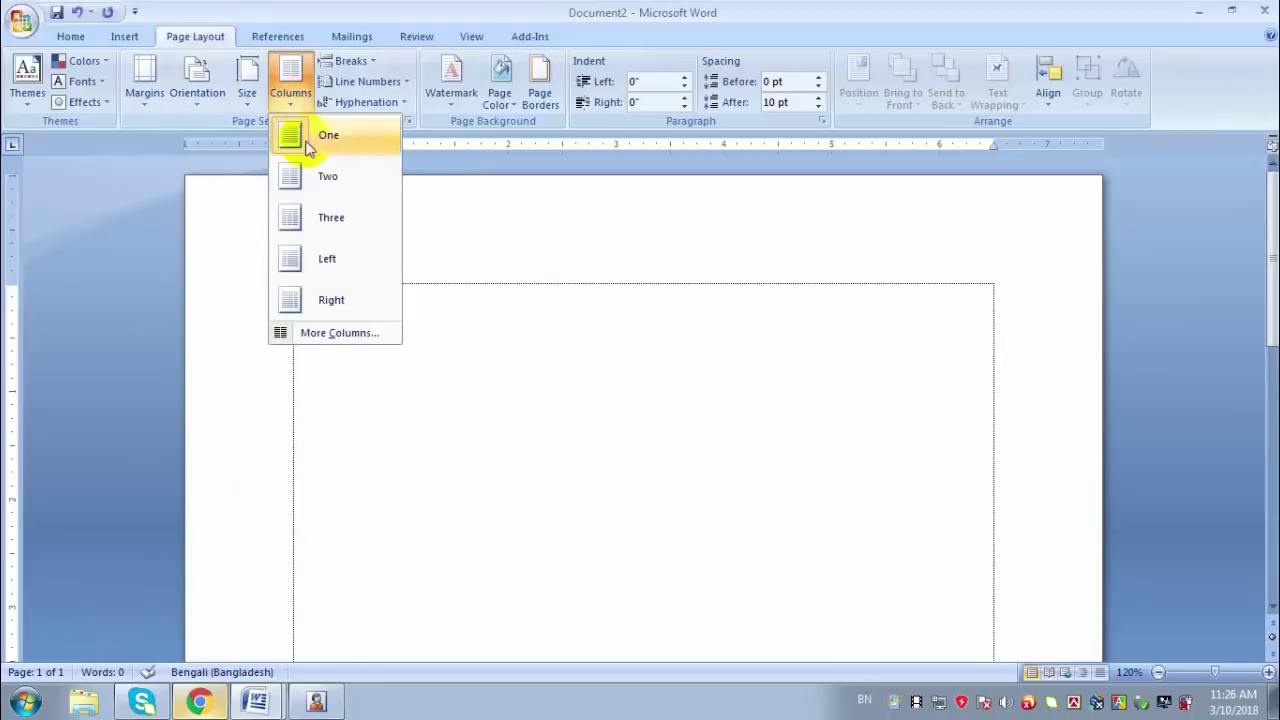
pyautogui.click(310, 217)
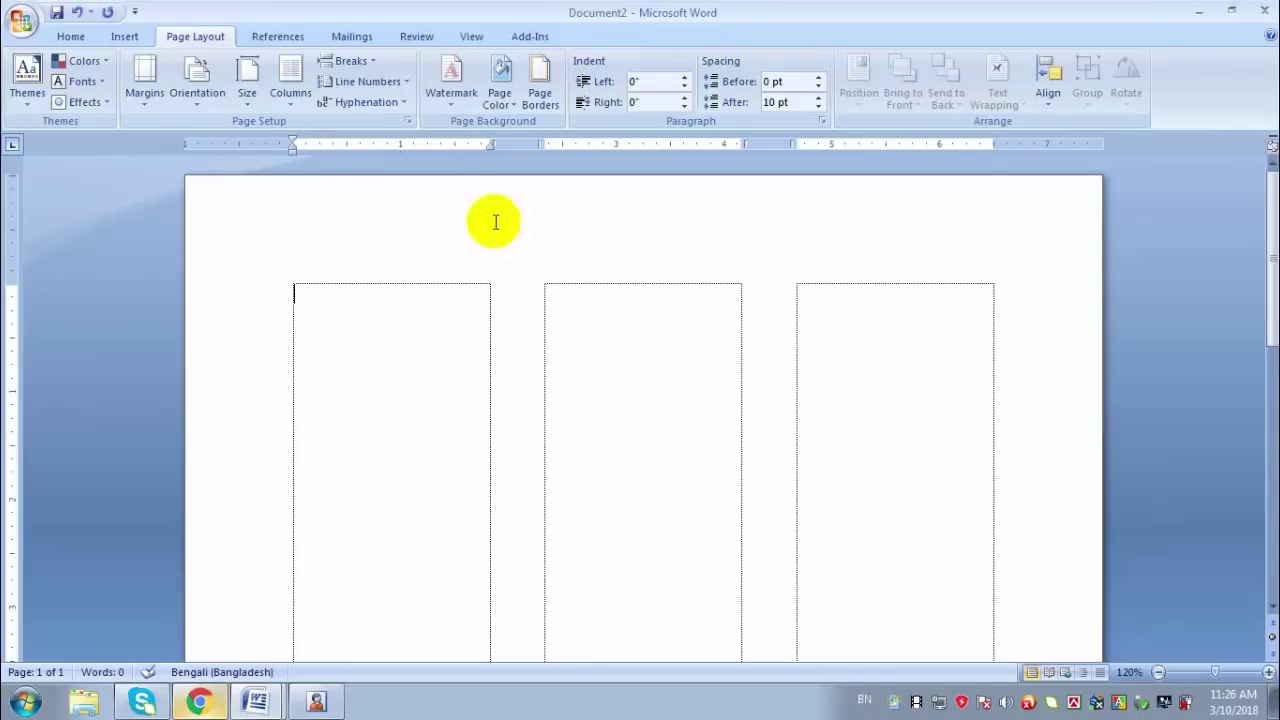
pyautogui.click(290, 88)
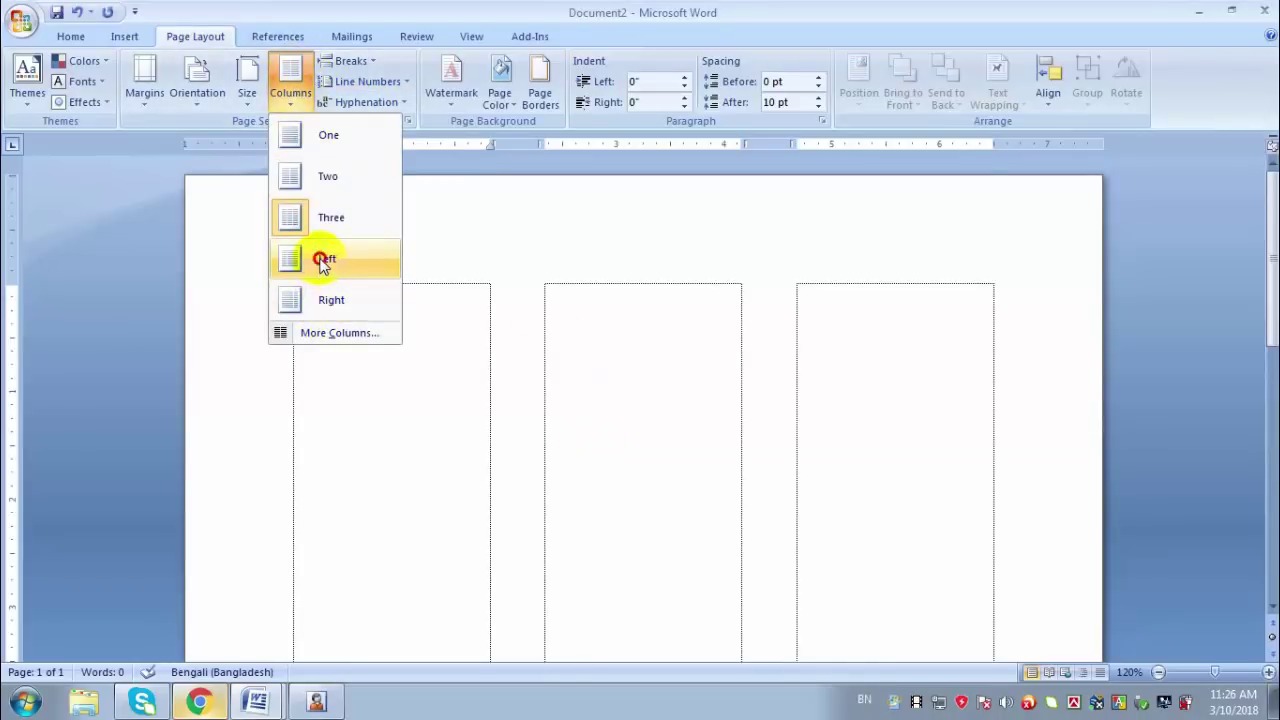
pyautogui.click(322, 262)
pyautogui.click(291, 95)
pyautogui.click(314, 178)
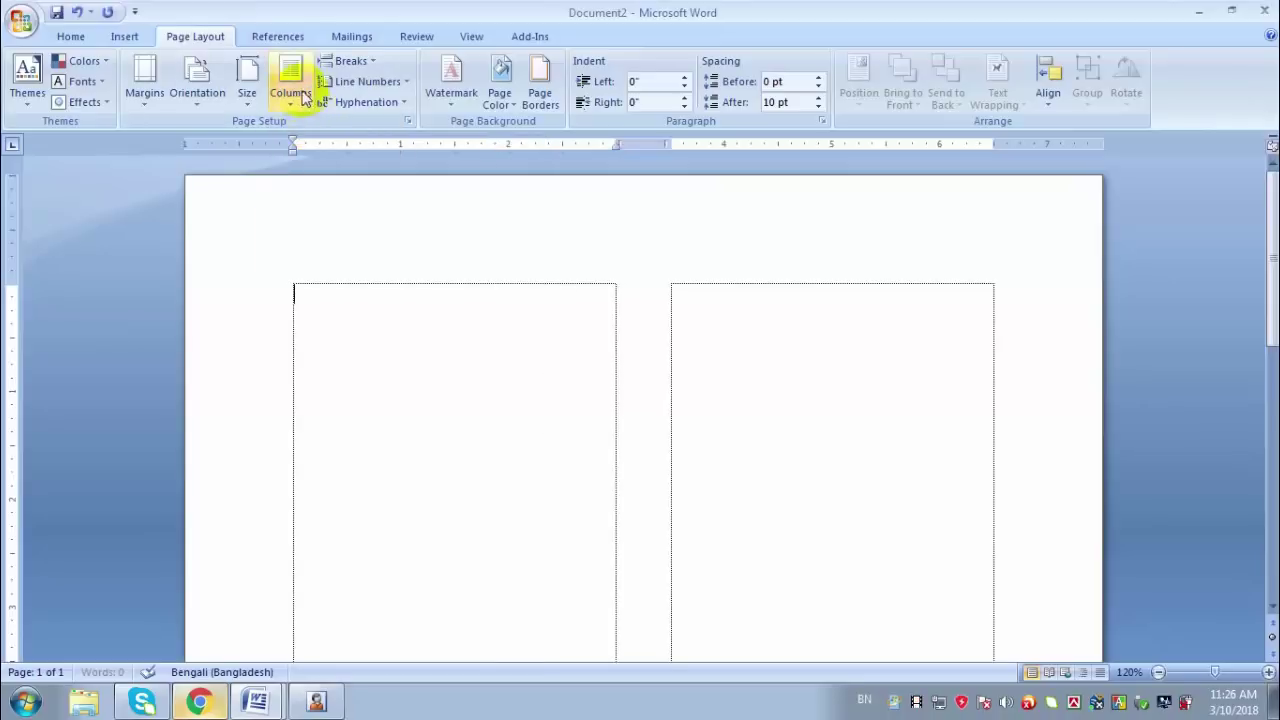
pyautogui.click(303, 95)
pyautogui.click(300, 140)
pyautogui.click(292, 100)
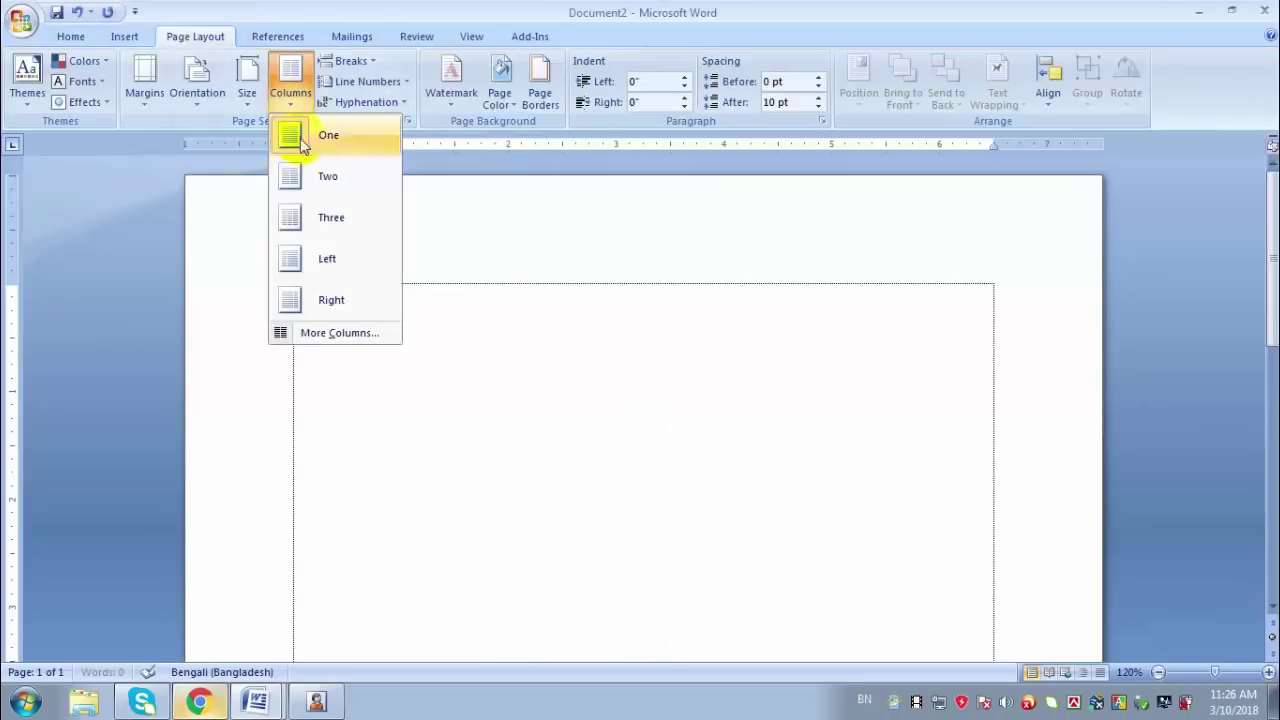
pyautogui.click(314, 332)
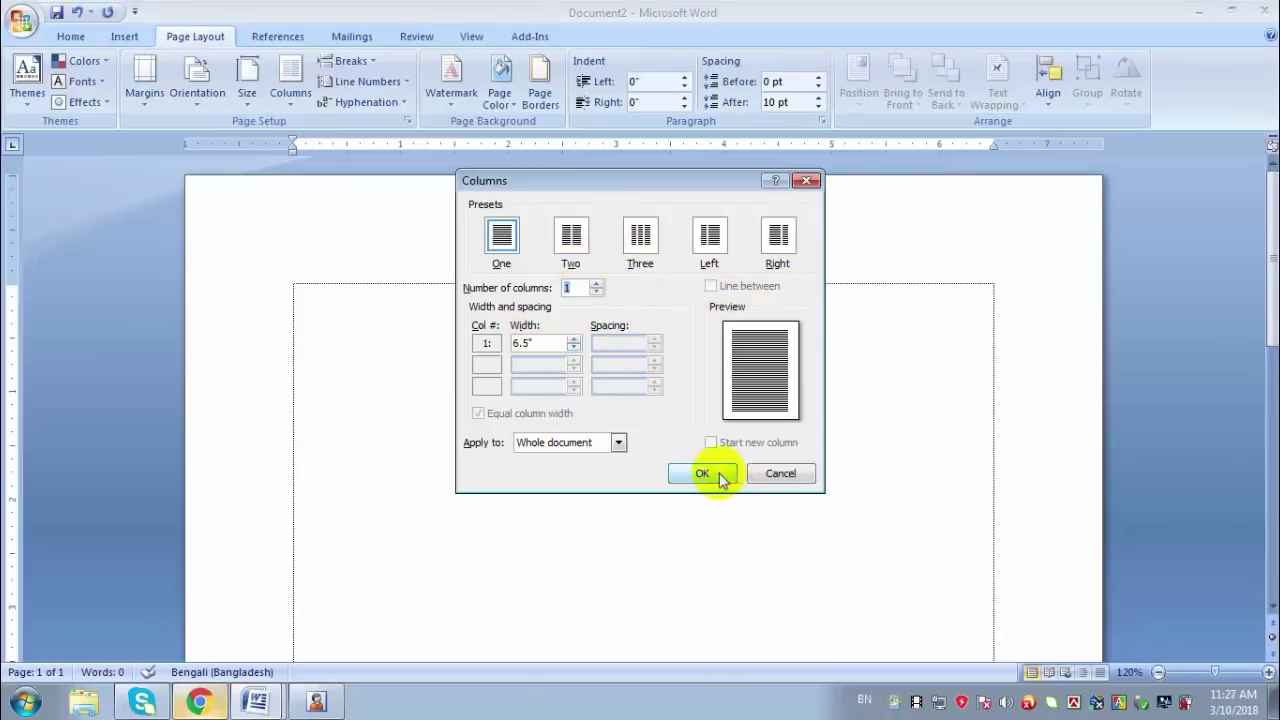
pyautogui.click(777, 474)
pyautogui.hotkey('alt', 'h')
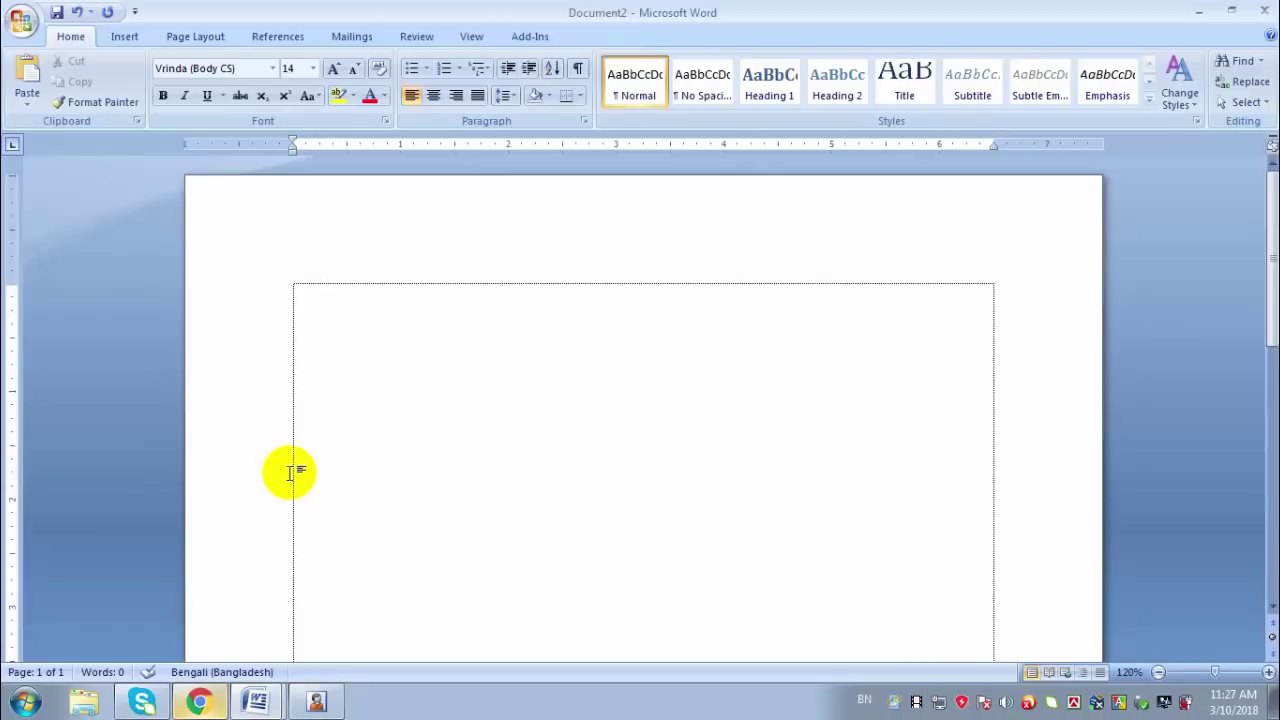
# Step: Open the WordArt style gallery from the Insert tab
pyautogui.click(124, 36)
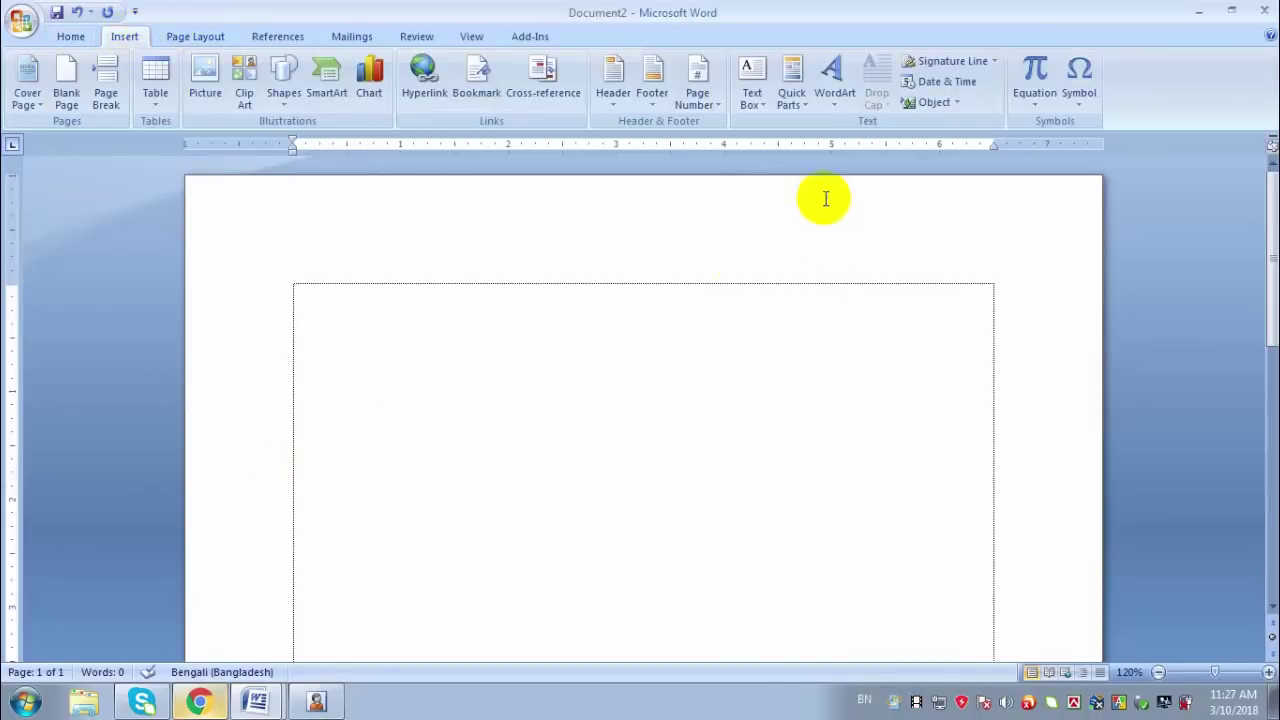
pyautogui.click(833, 78)
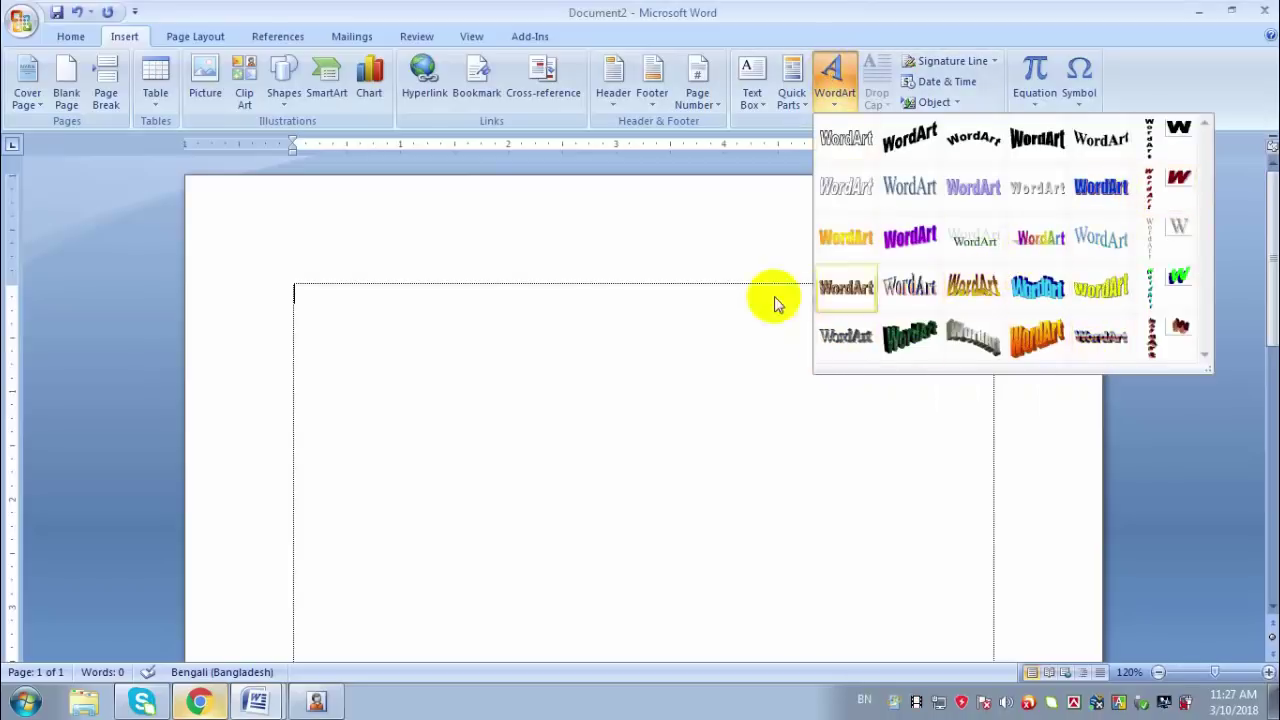
# Step: Insert a rainbow-style WordArt reading 'BANGLADESH' in Arial Black
pyautogui.click(1045, 236)
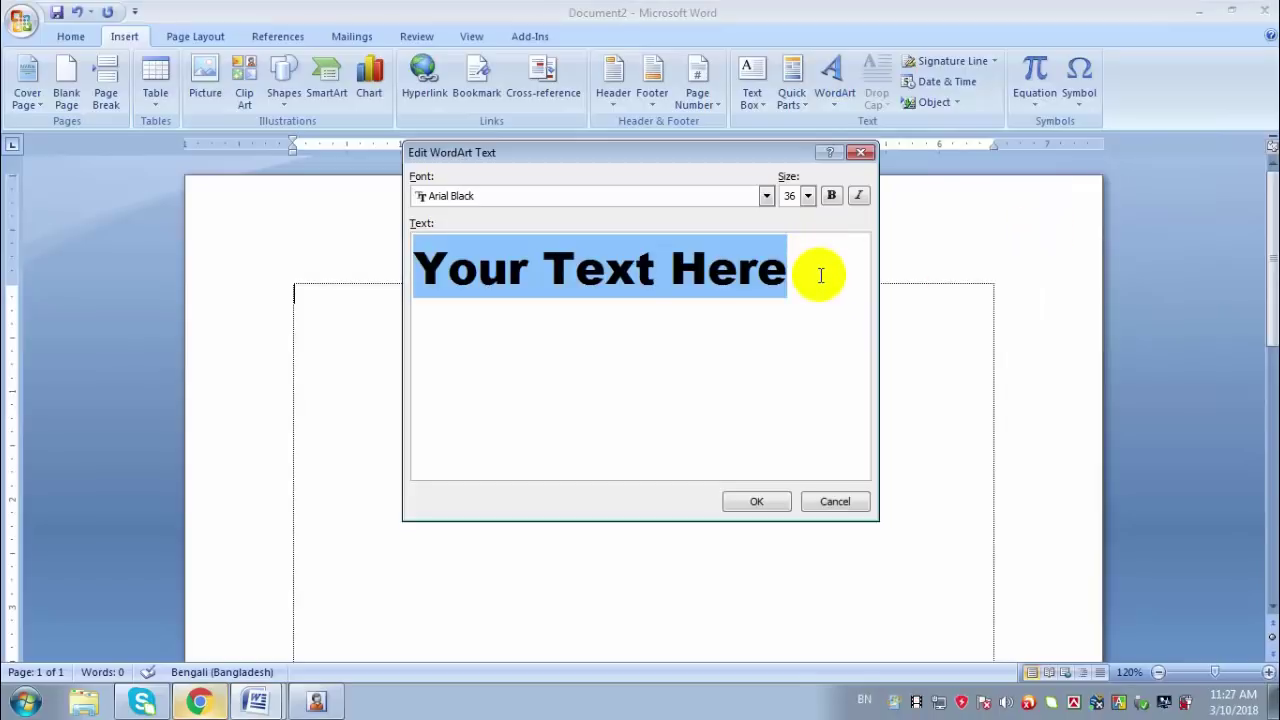
pyautogui.write('BANGLA')
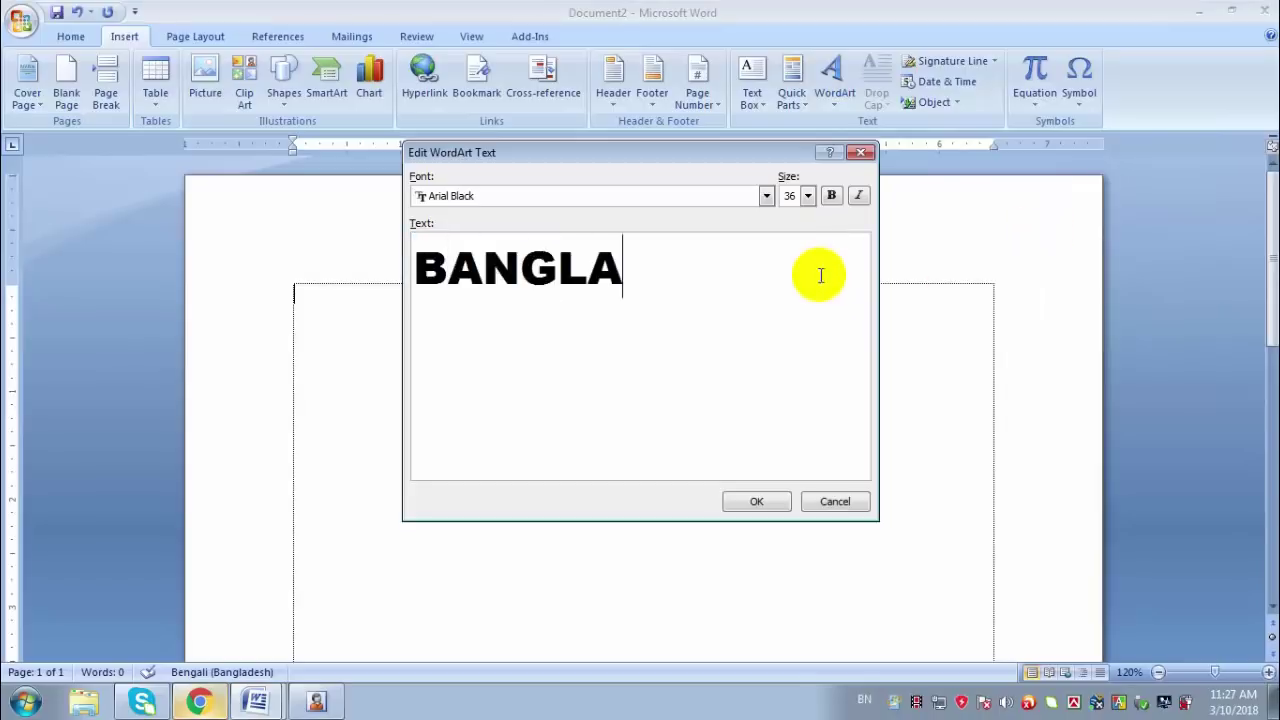
pyautogui.write('DESH')
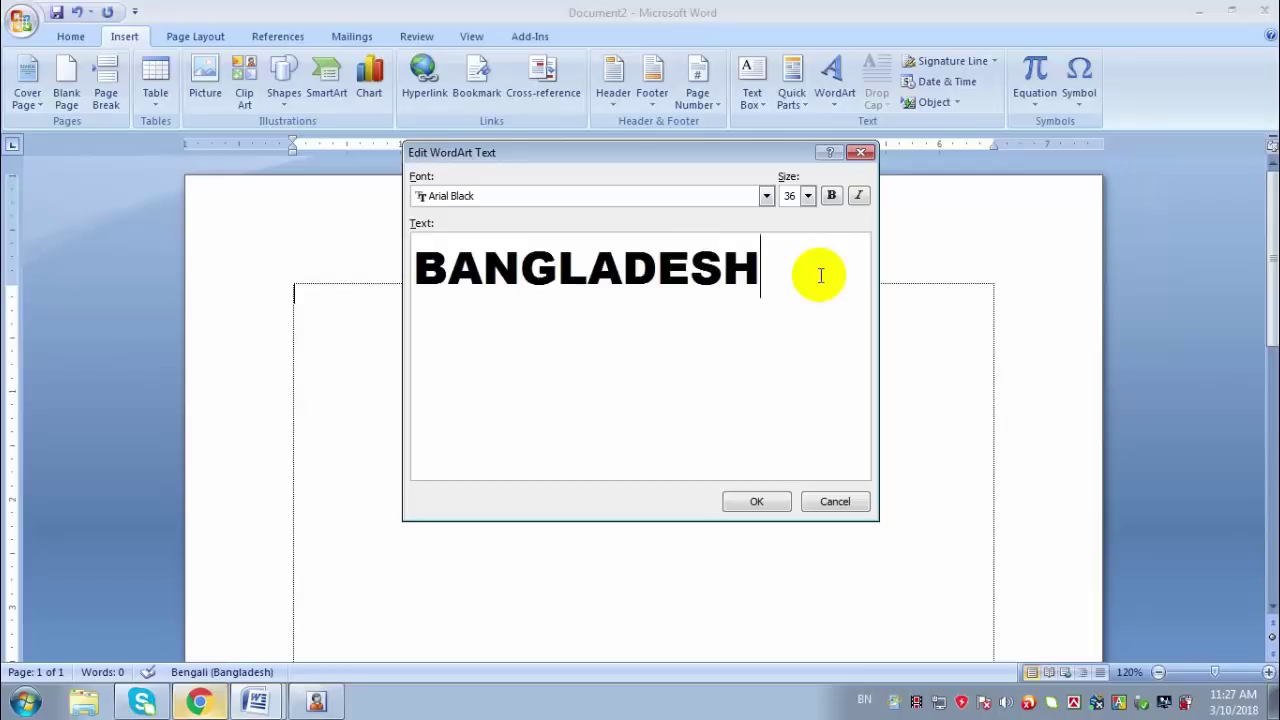
pyautogui.click(586, 190)
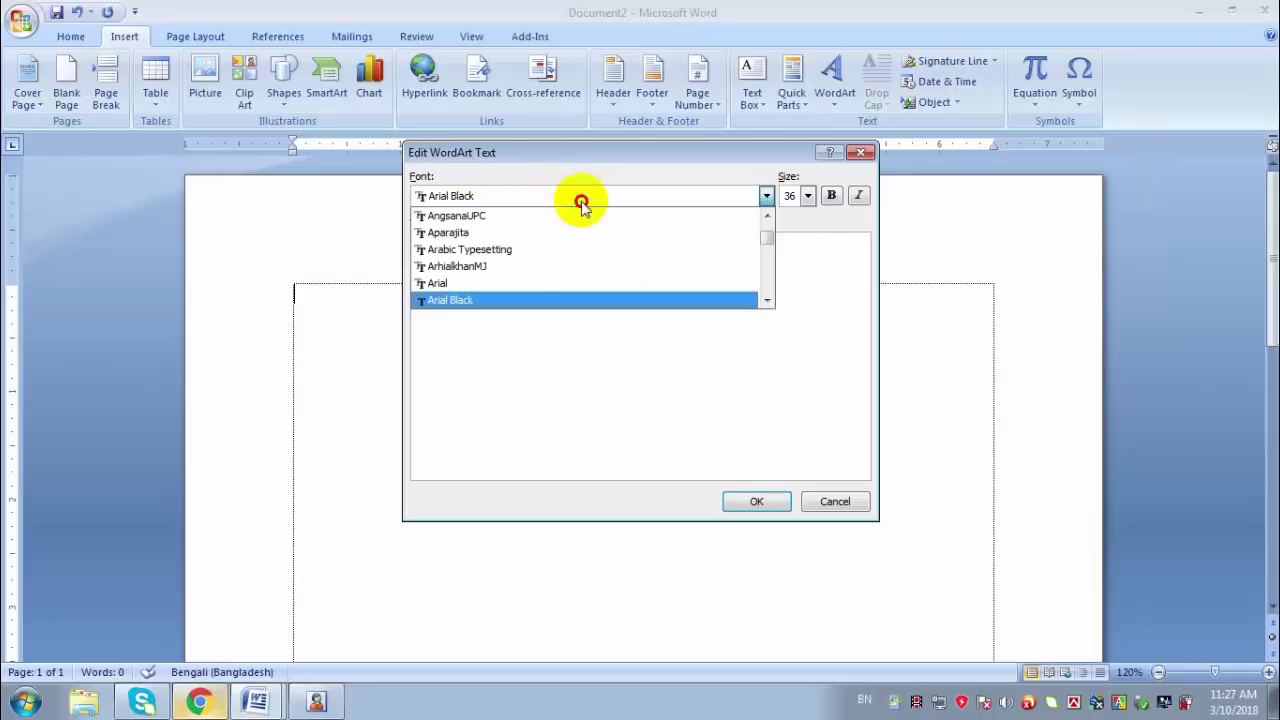
pyautogui.click(806, 196)
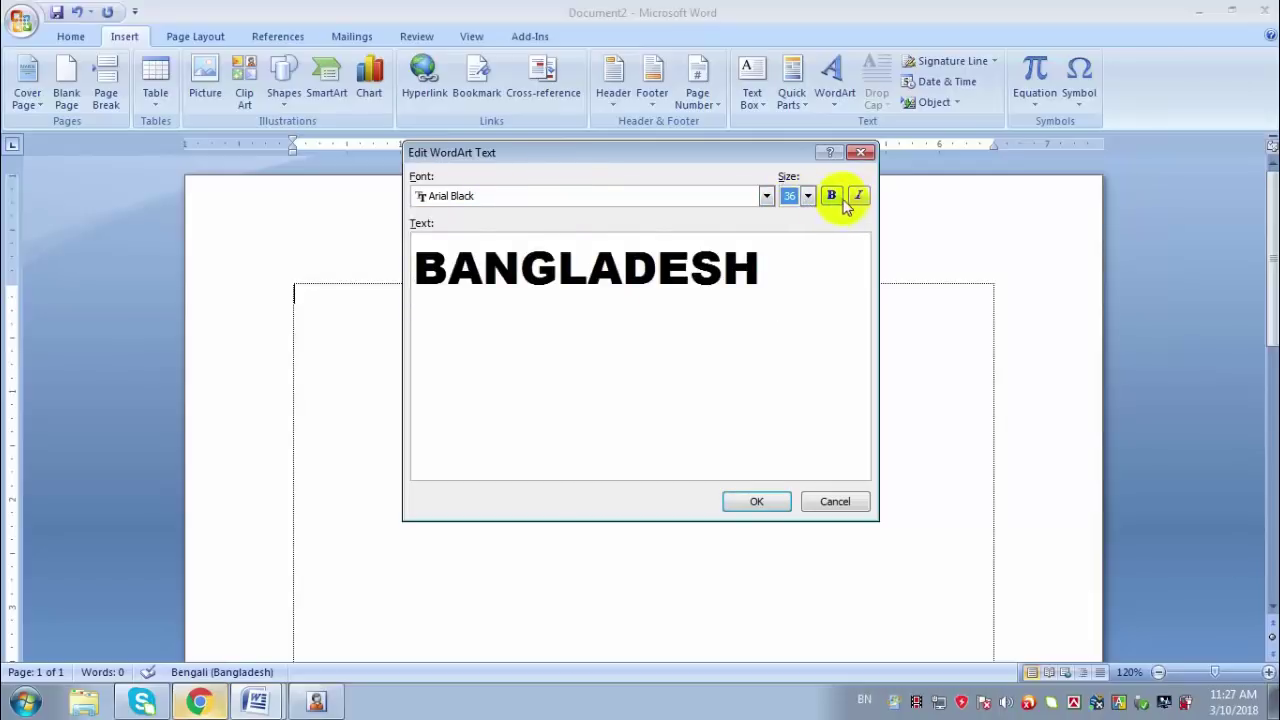
pyautogui.click(760, 500)
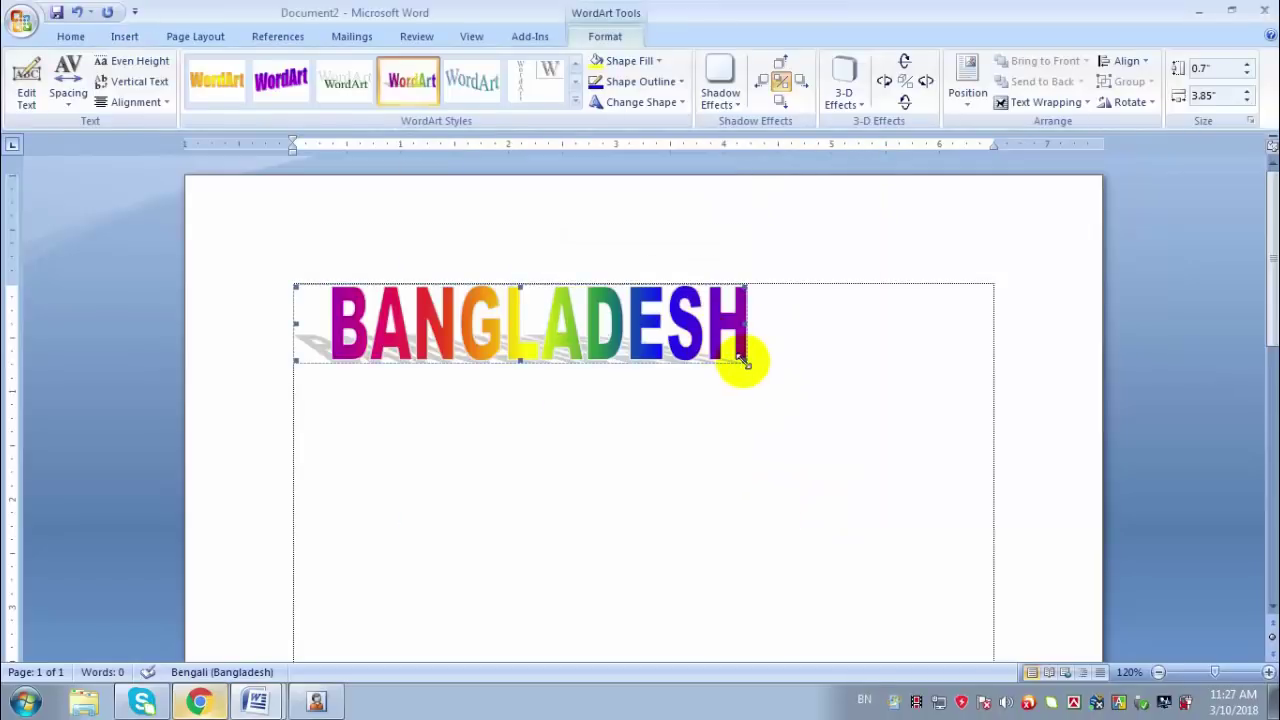
# Step: Enlarge the BANGLADESH WordArt to 1.37 by 6.12 inches
pyautogui.moveTo(745, 362); pyautogui.dragTo(1012, 432)
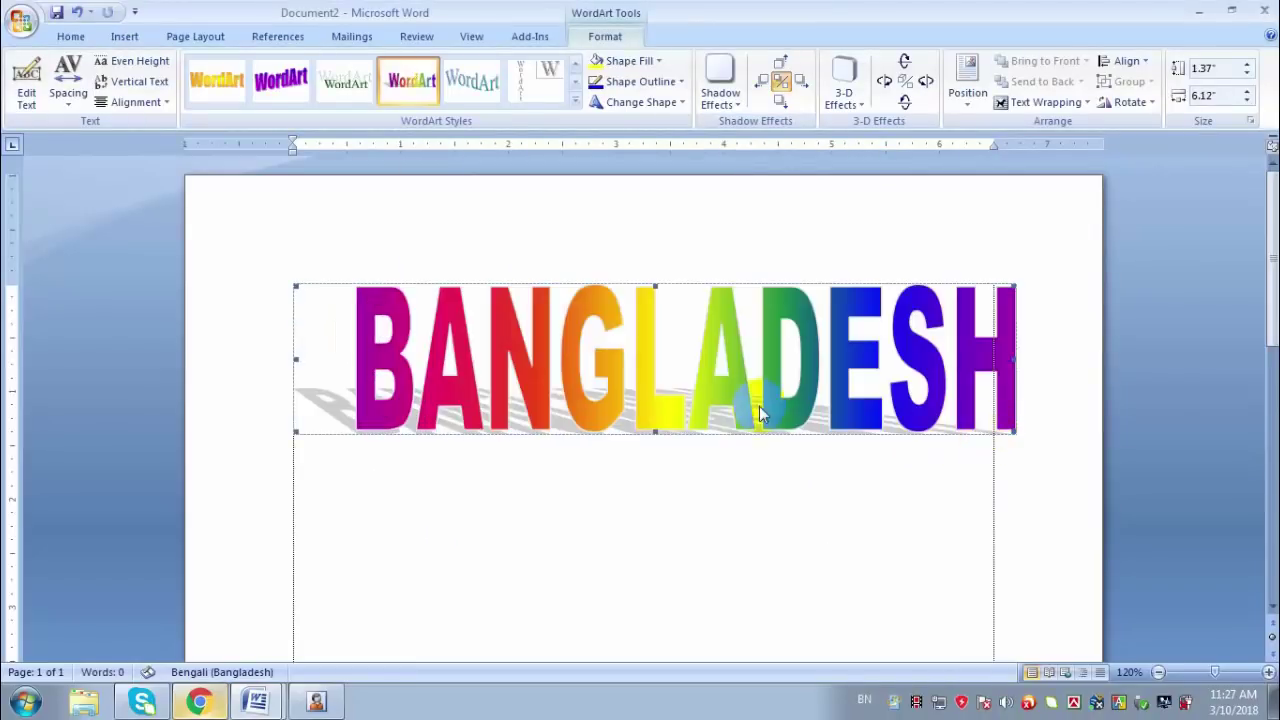
pyautogui.click(770, 359)
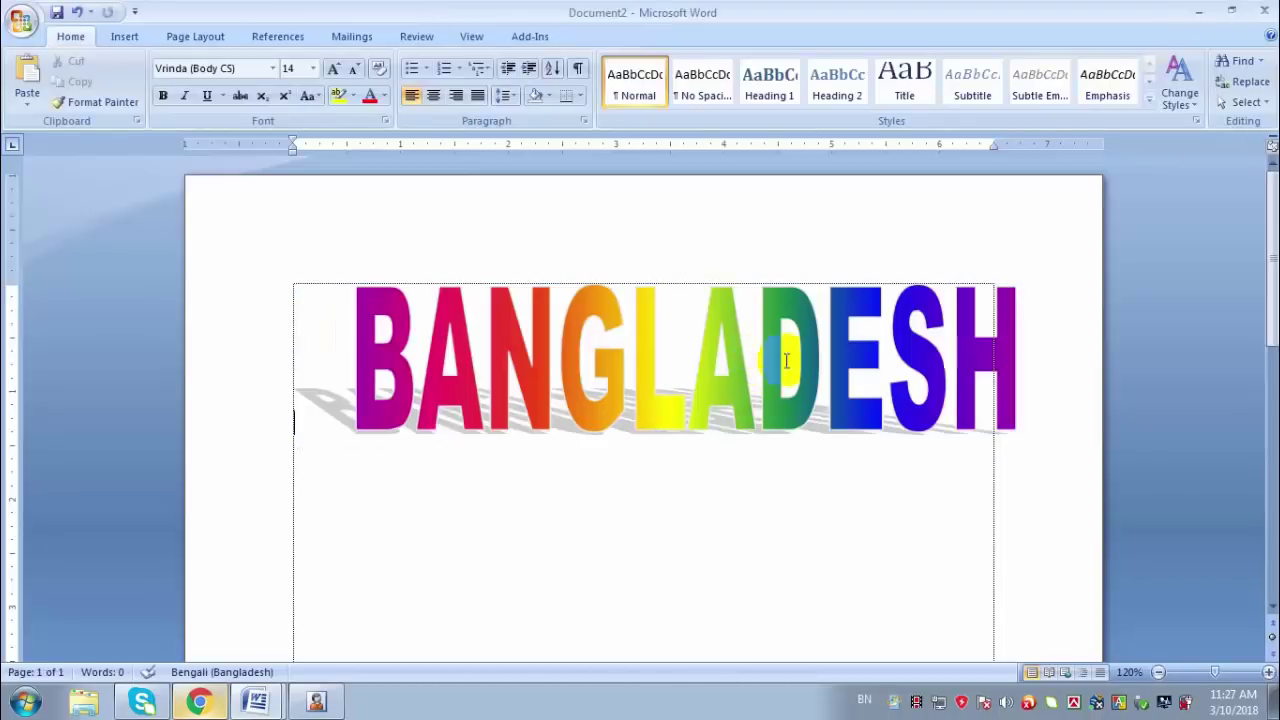
pyautogui.click(902, 345)
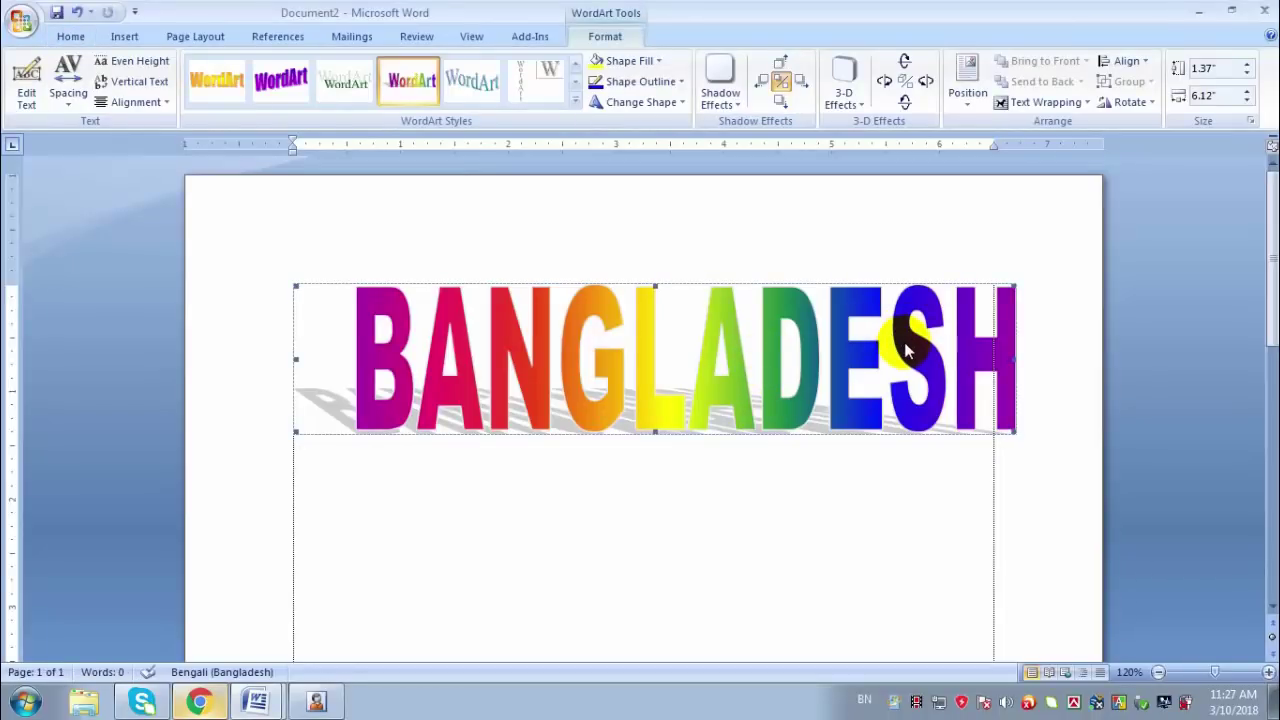
pyautogui.click(814, 343)
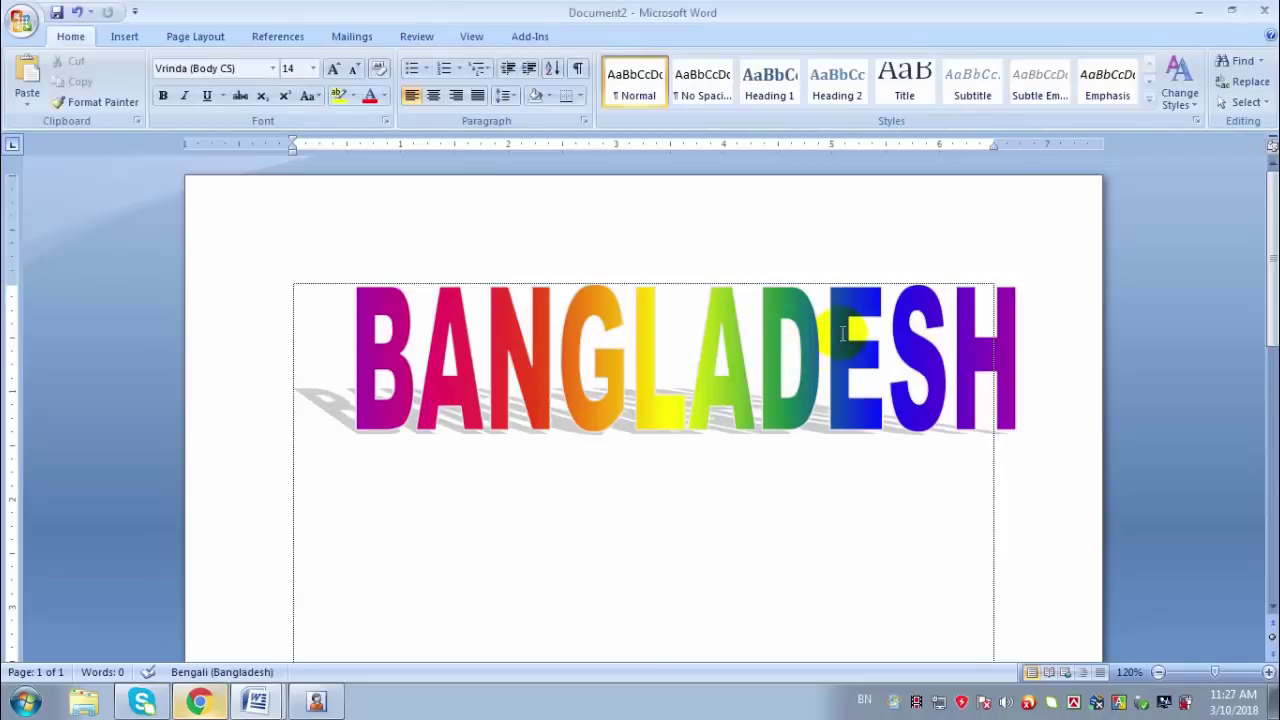
pyautogui.click(857, 301)
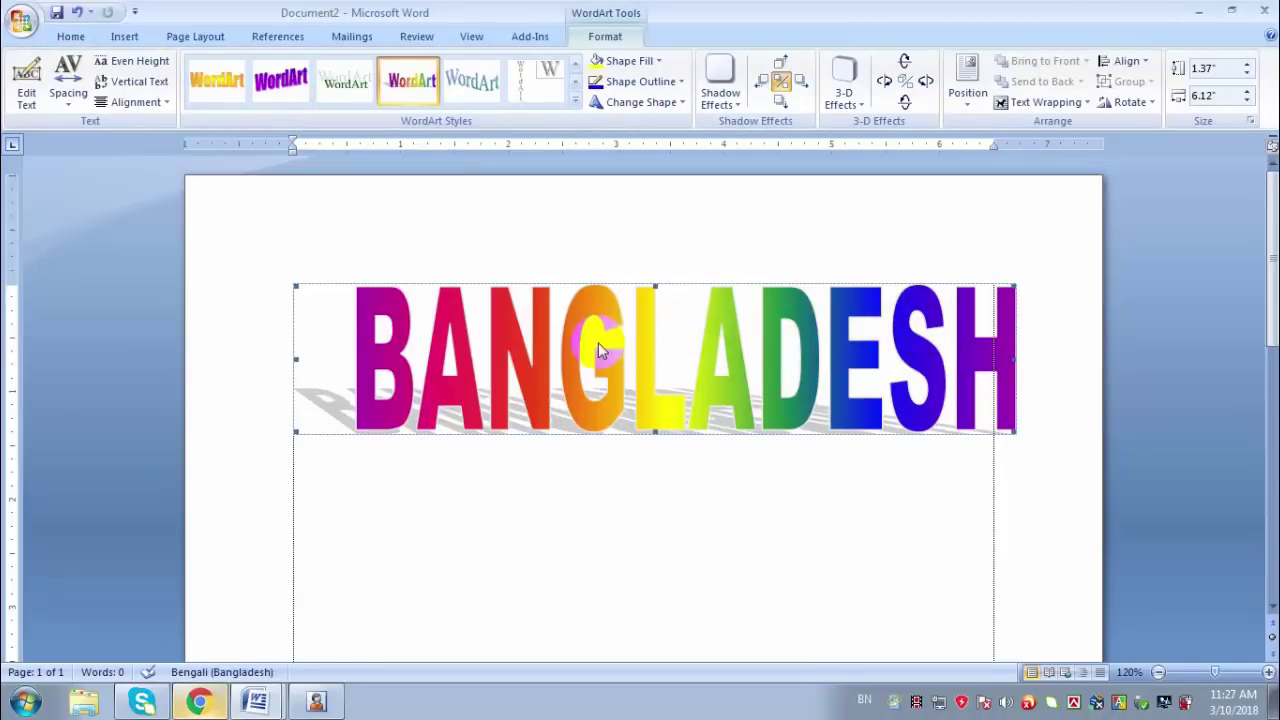
# Step: Set the WordArt's wrapping to Behind text in Format WordArt's Layout settings
pyautogui.rightClick(540, 356)
pyautogui.click(612, 536)
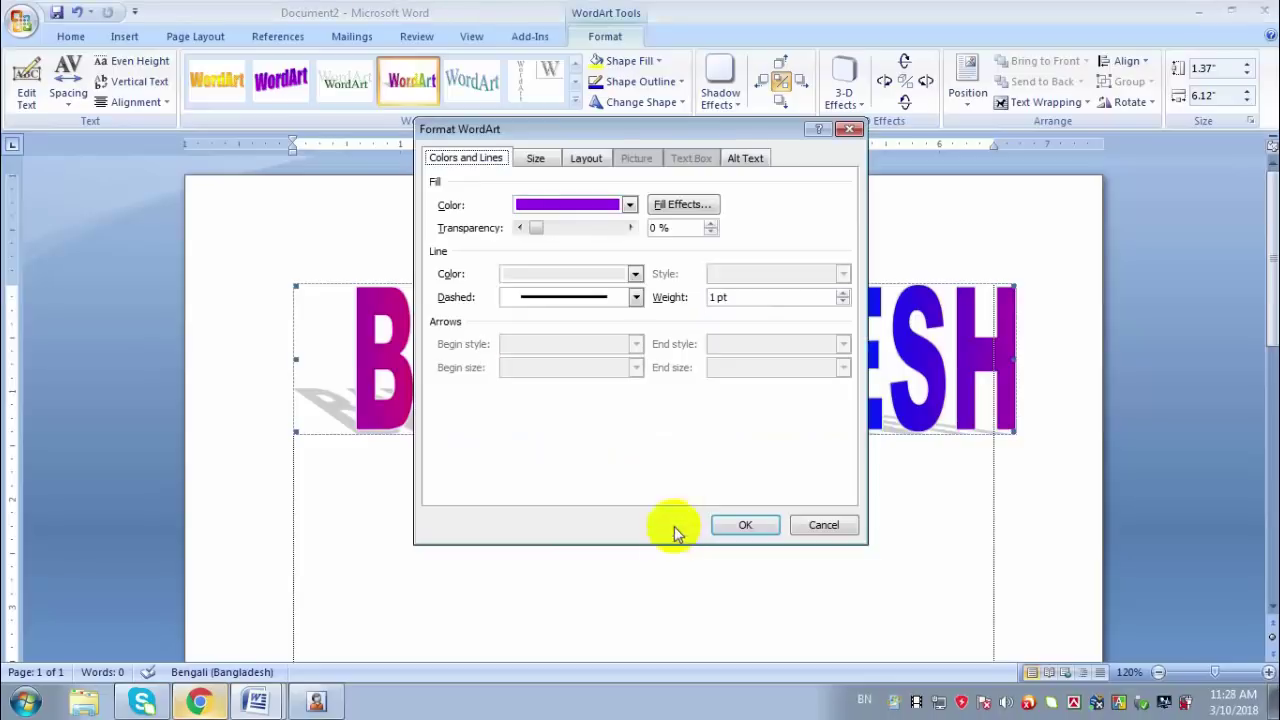
pyautogui.click(540, 158)
pyautogui.click(587, 160)
pyautogui.click(729, 217)
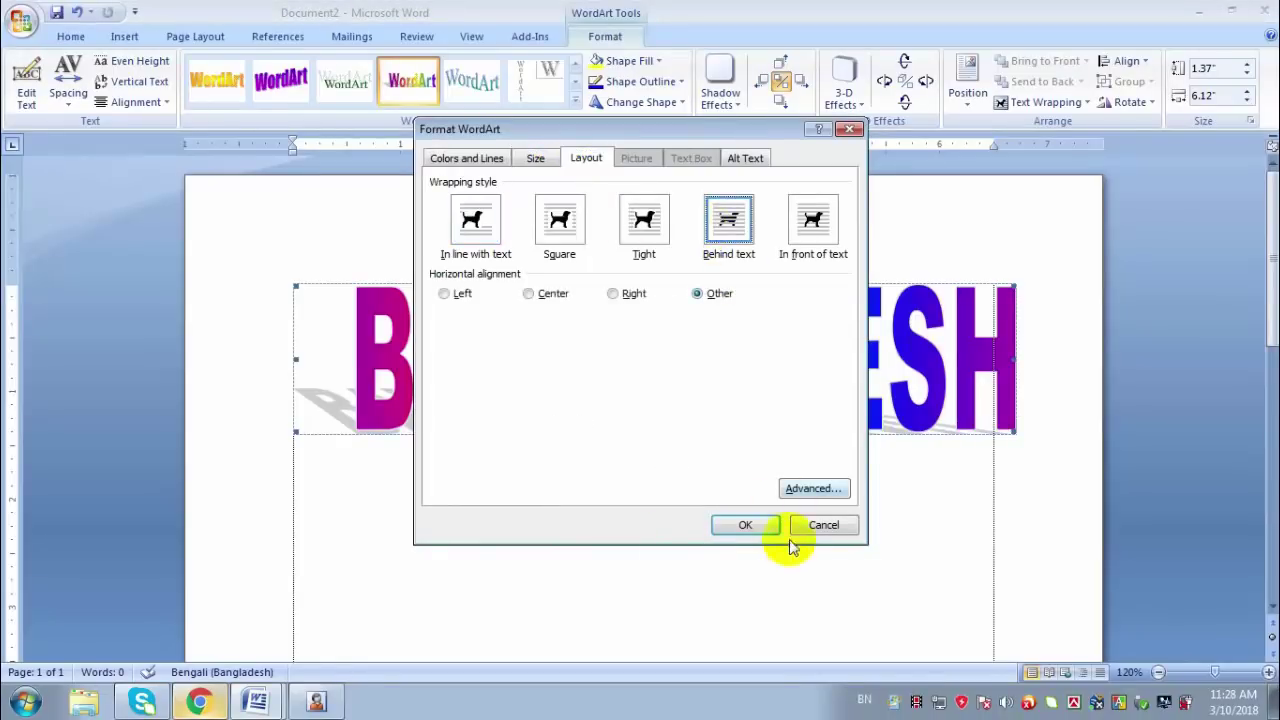
pyautogui.click(733, 535)
# Step: Nudge the WordArt left, apply a warp shape, then delete it
pyautogui.moveTo(786, 363)
pyautogui.mouseDown()
pyautogui.moveTo(720, 366)
pyautogui.moveTo(814, 358)
pyautogui.moveTo(789, 363)
pyautogui.mouseUp()
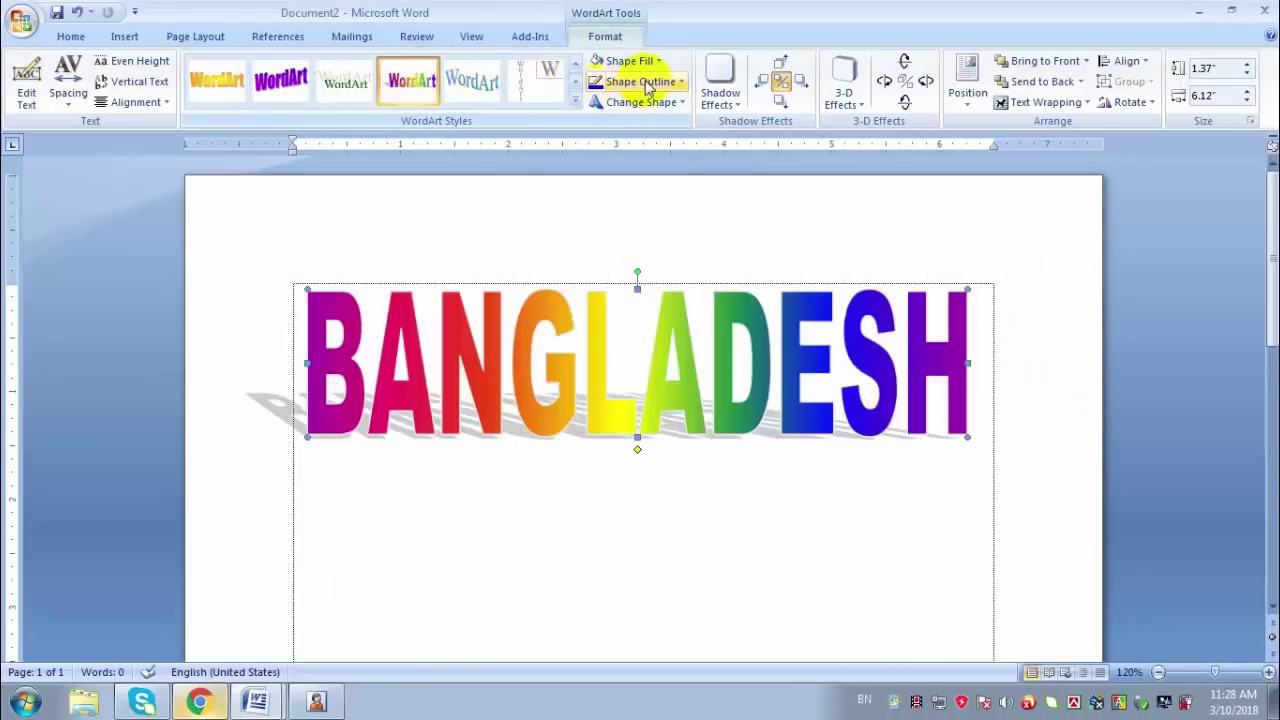
pyautogui.click(672, 104)
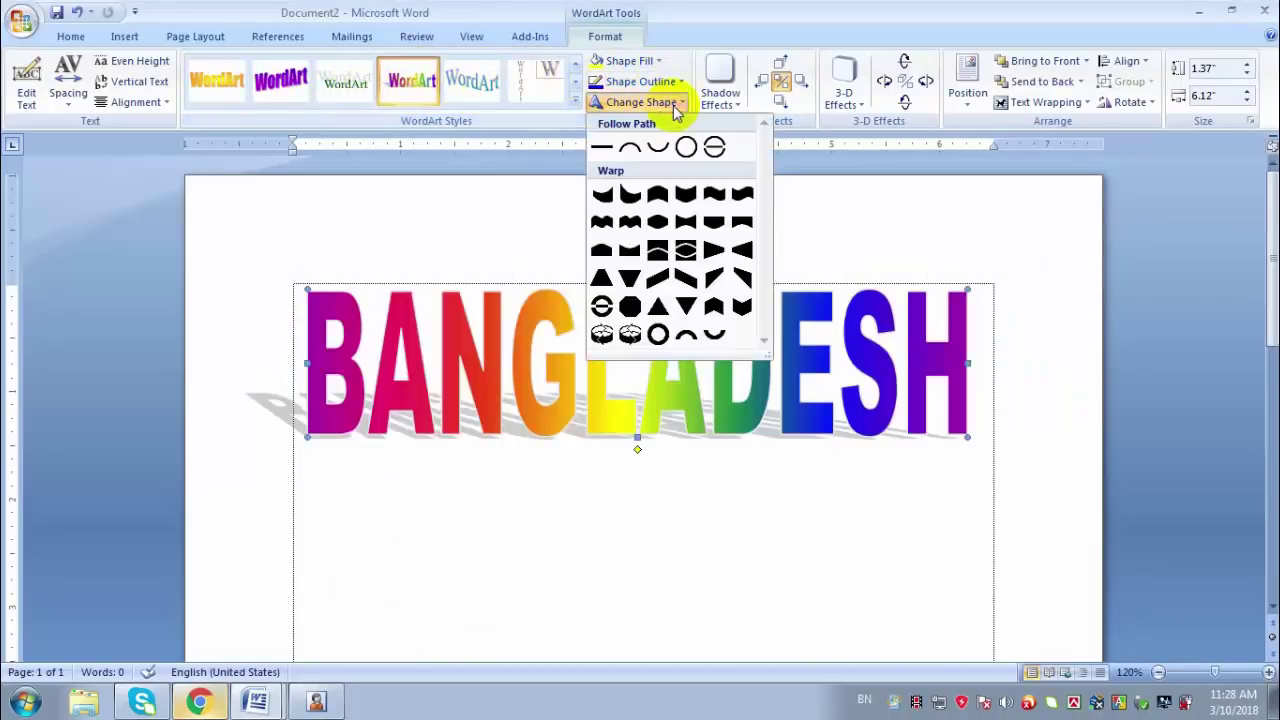
pyautogui.click(631, 224)
pyautogui.press('Delete')
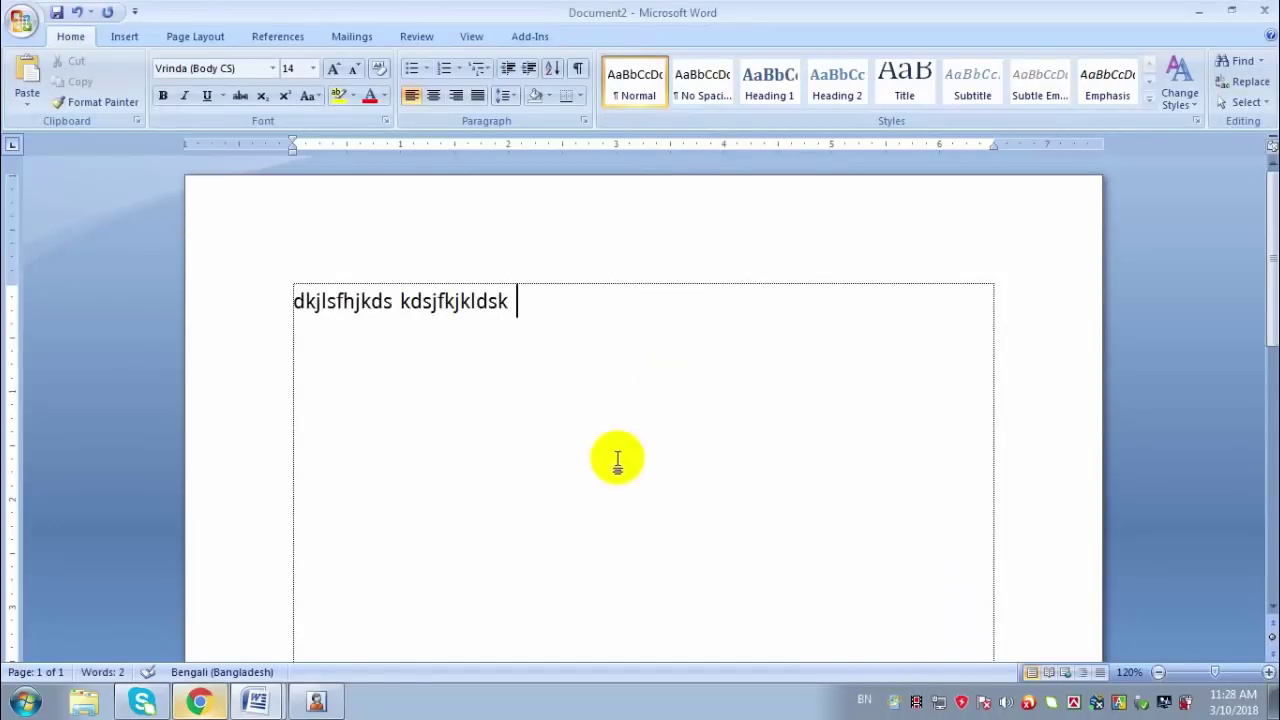
# Step: Colour the 'dkjlsfhjkds kdsjfkjkldsk' line a custom light pink via More Colors
pyautogui.moveTo(531, 300); pyautogui.dragTo(204, 328)
pyautogui.click(384, 96)
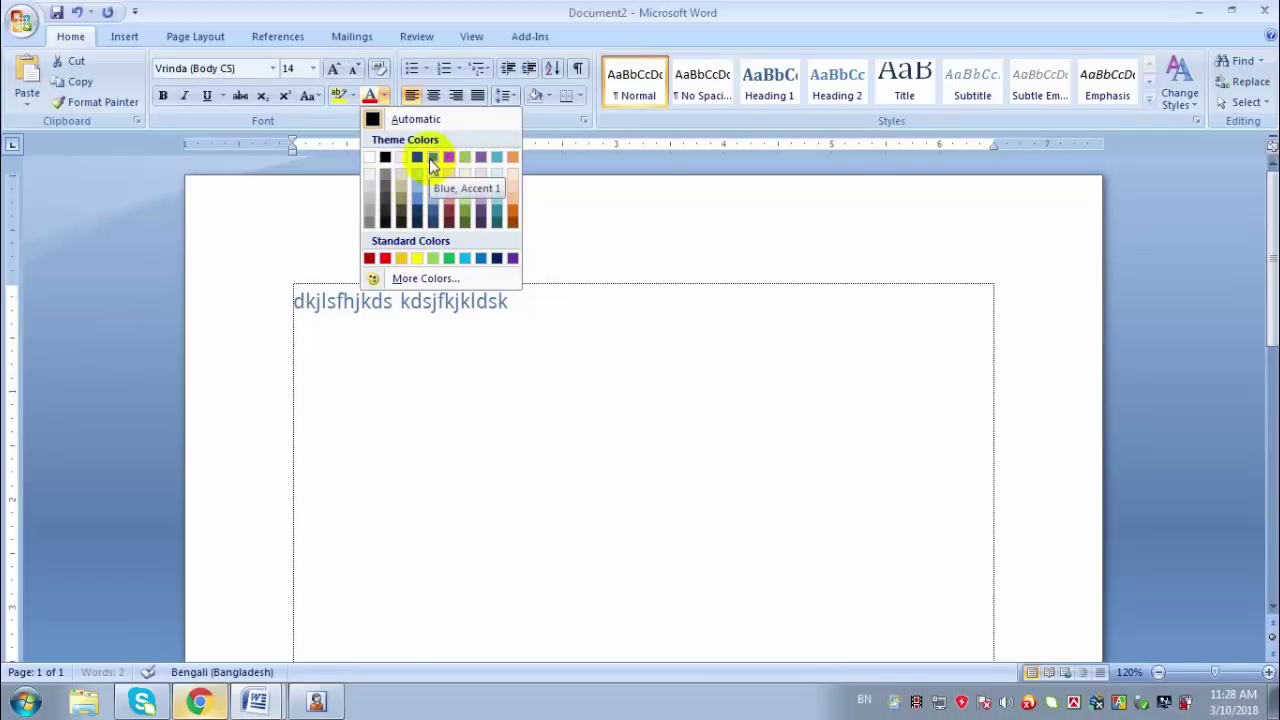
pyautogui.click(425, 278)
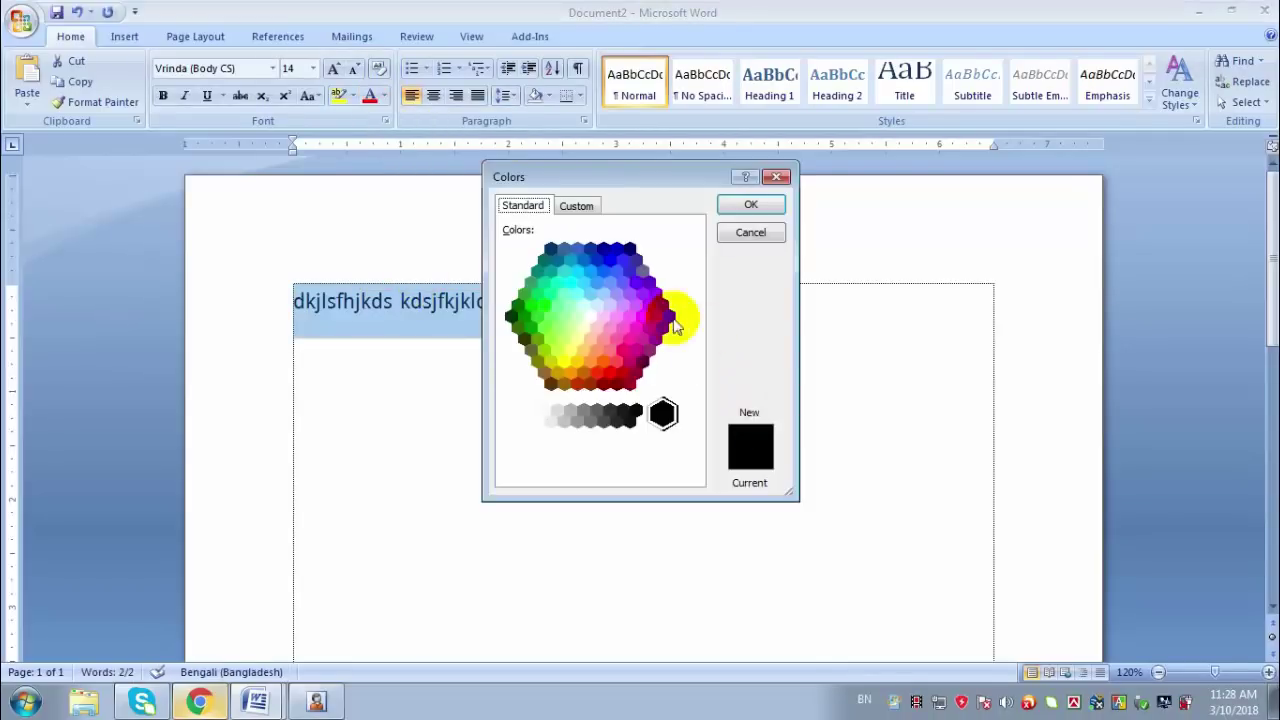
pyautogui.click(616, 269)
pyautogui.click(606, 285)
pyautogui.click(578, 206)
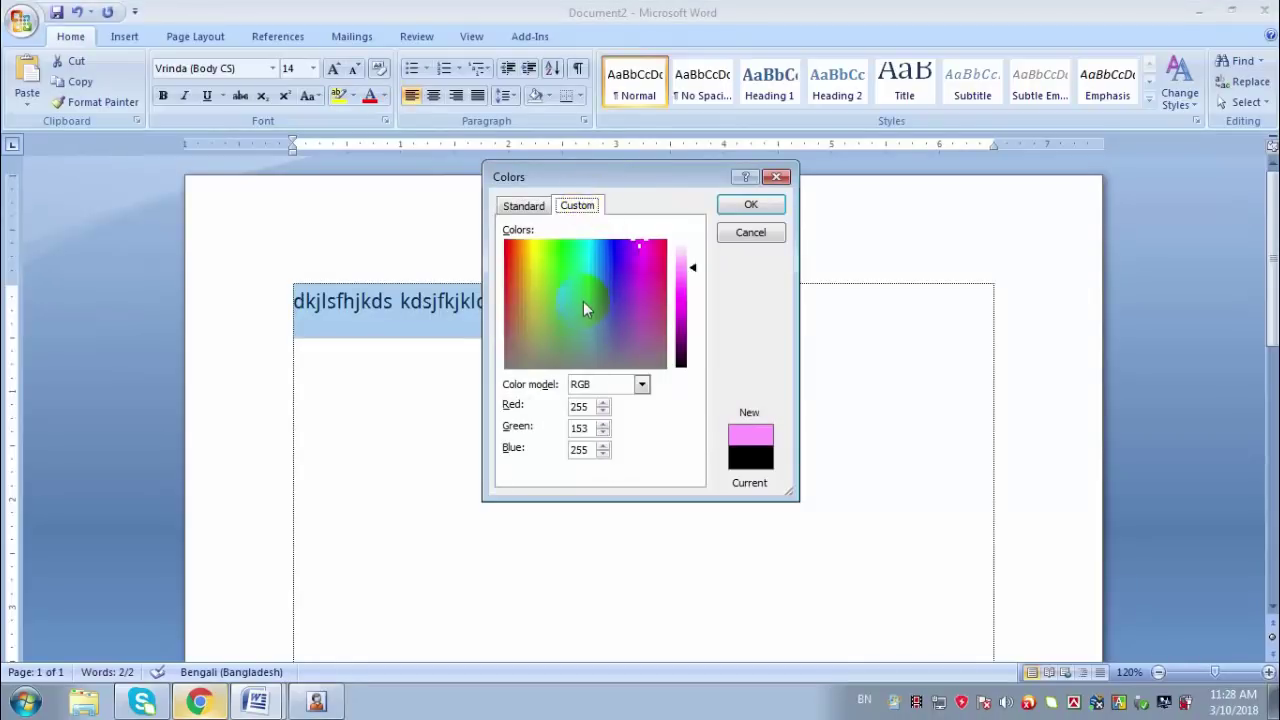
pyautogui.click(545, 248)
pyautogui.click(516, 250)
pyautogui.click(751, 204)
pyautogui.click(543, 292)
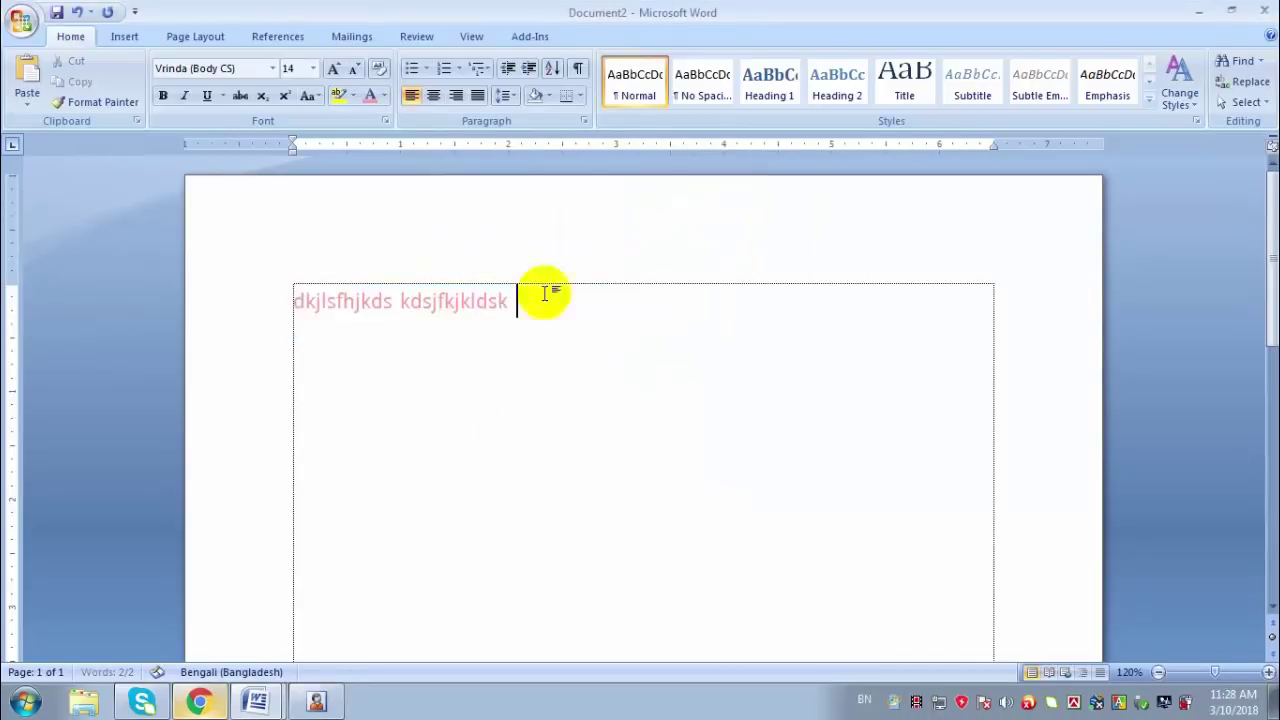
pyautogui.keyDown('ctrl'); pyautogui.scroll(-1, 550, 415); pyautogui.keyUp('ctrl')
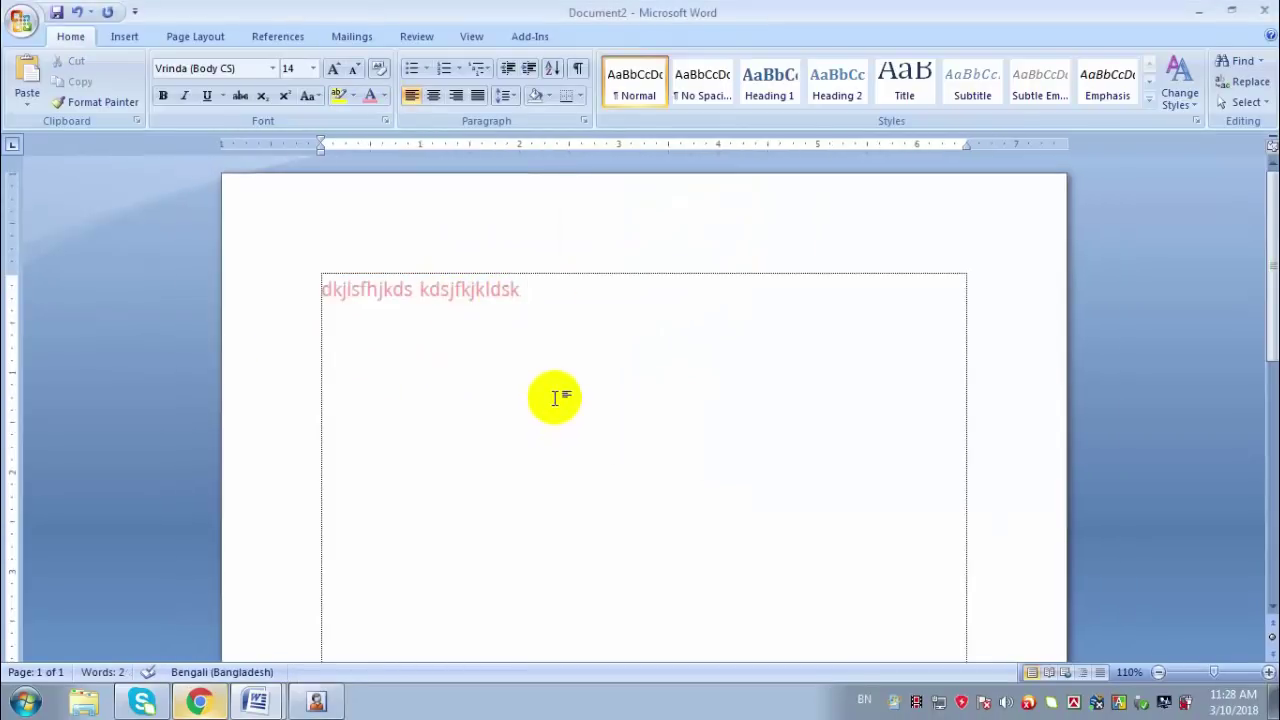
# Step: Cancel the Print dialog once, then reopen it keeping Microsoft XPS Document Writer as printer
pyautogui.hotkey('ctrl', 'p')
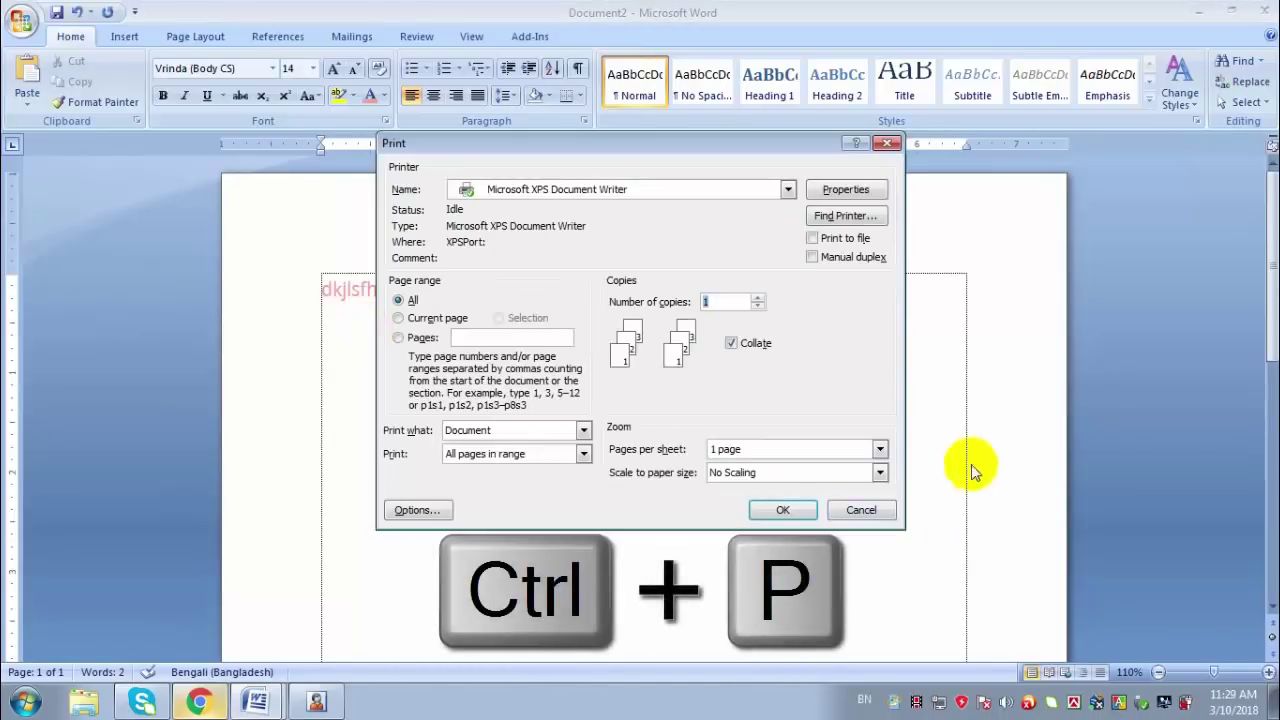
pyautogui.click(862, 511)
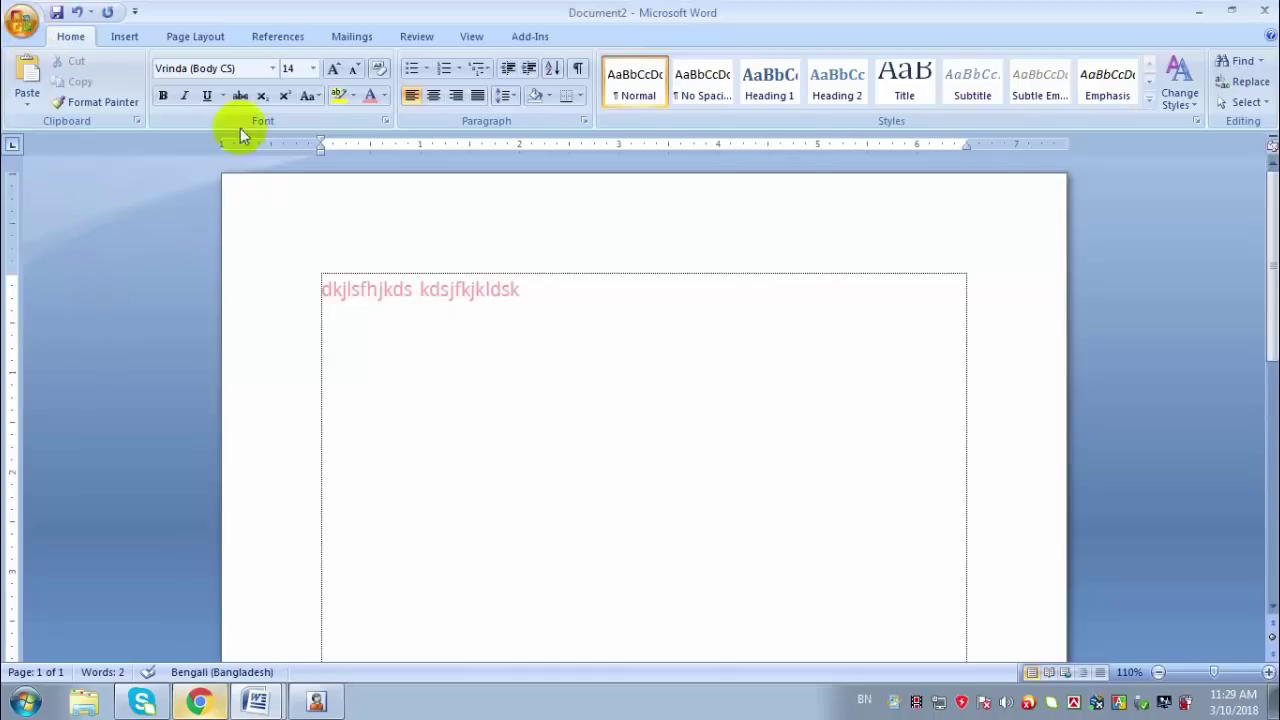
pyautogui.hotkey('ctrl', 'p')
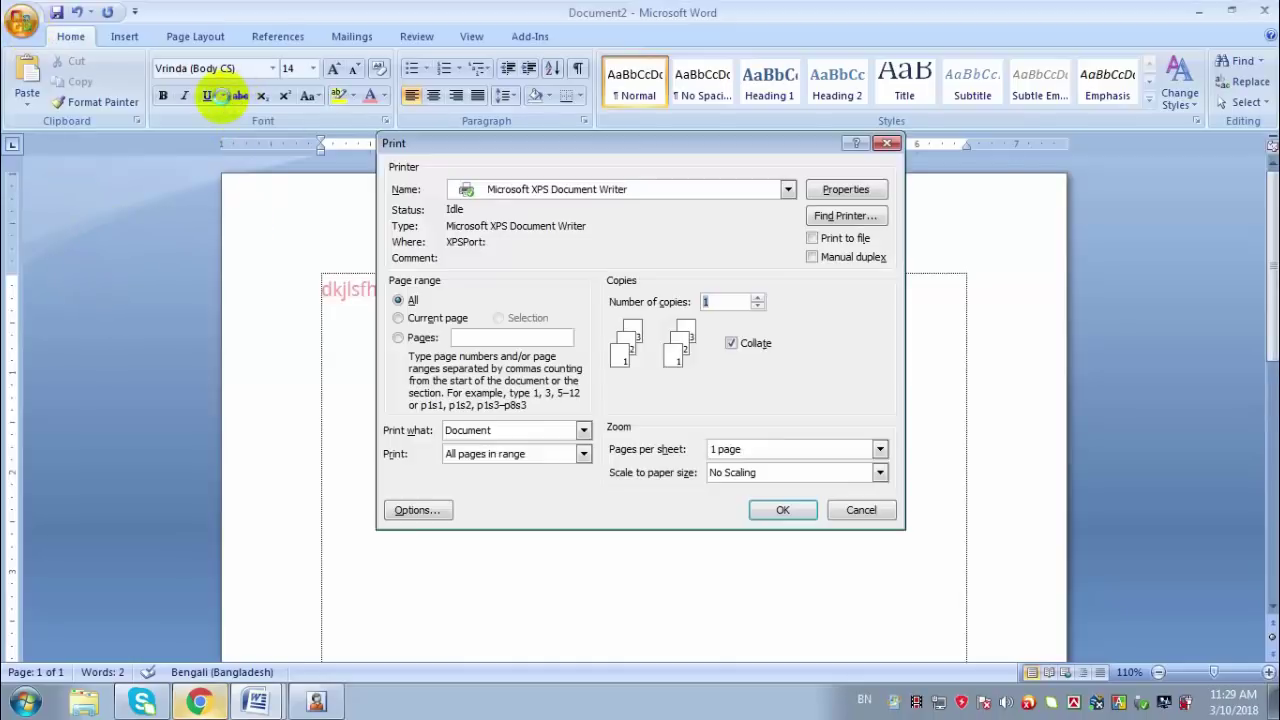
pyautogui.click(764, 189)
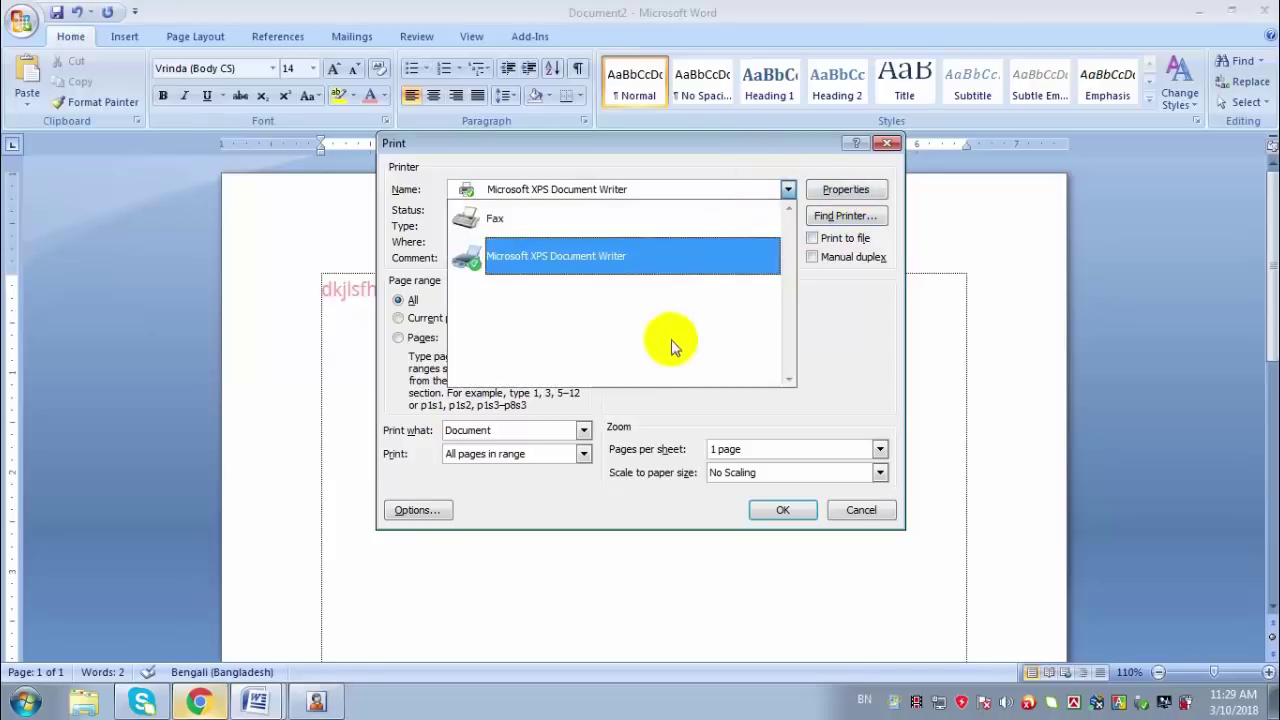
pyautogui.click(864, 356)
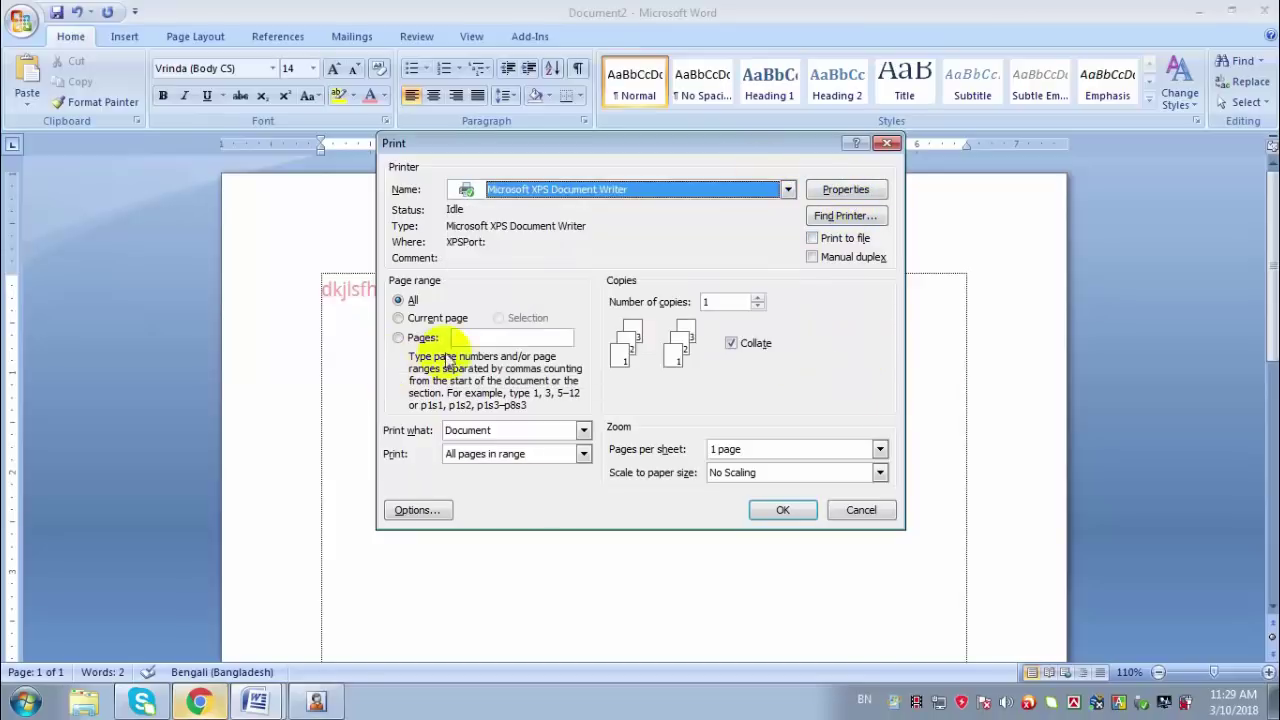
# Step: Try Current page, All and Pages ranges, edit the 1,2,3 range, and raise the copies
pyautogui.click(414, 318)
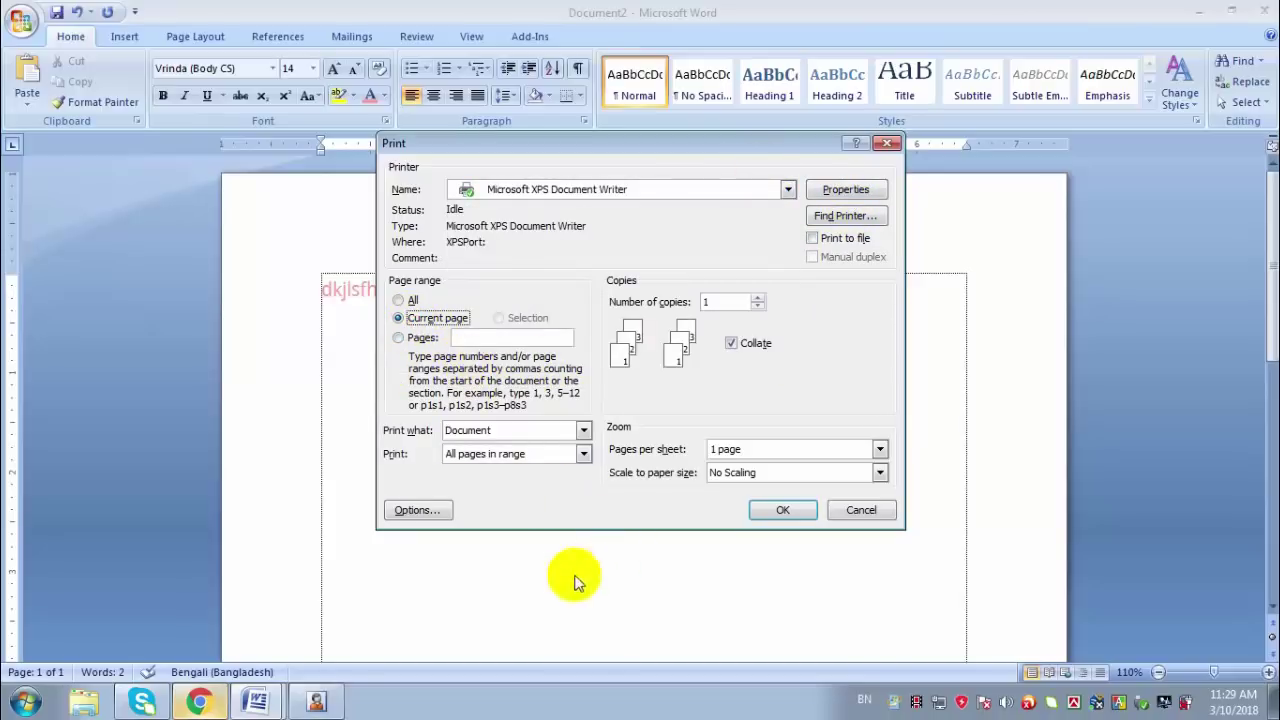
pyautogui.click(399, 302)
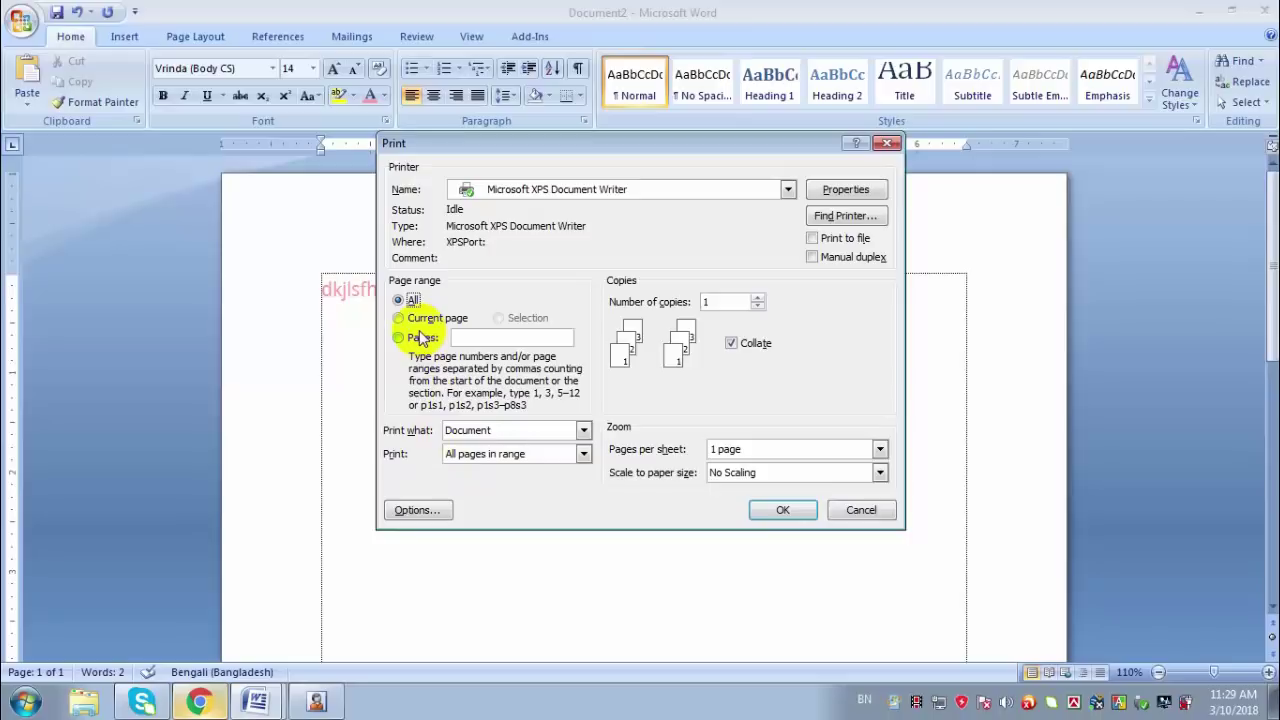
pyautogui.click(399, 339)
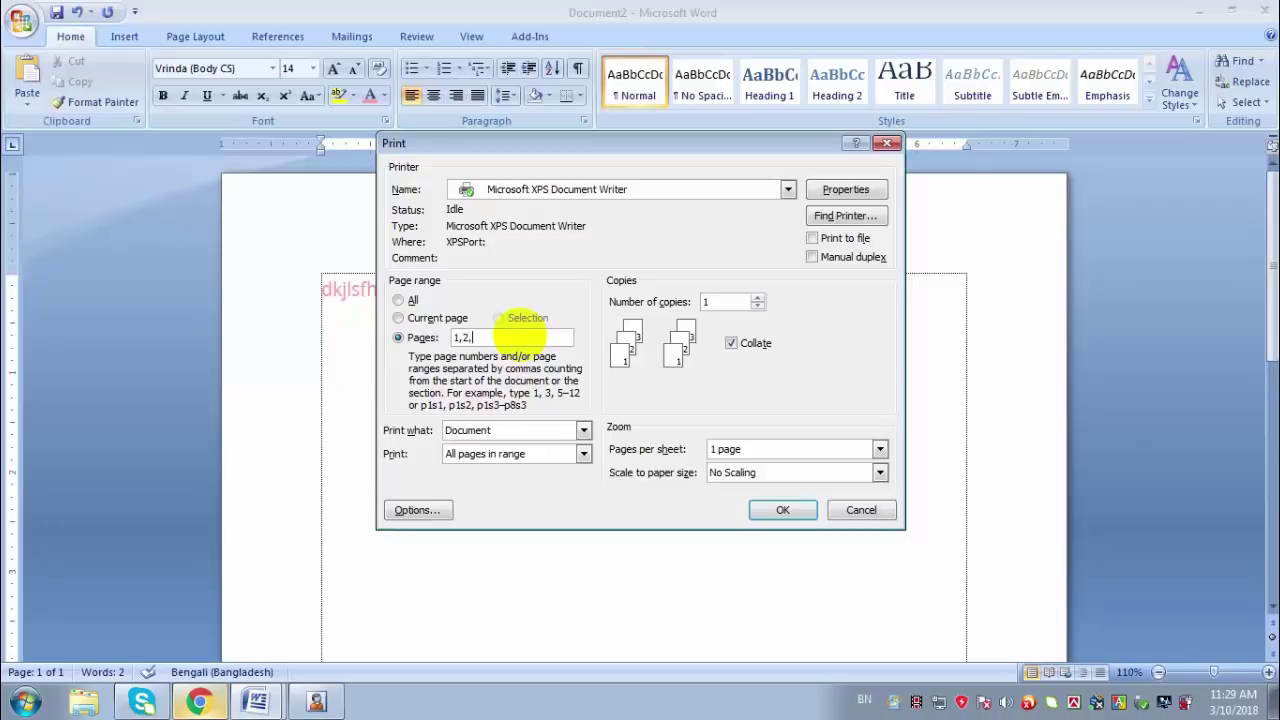
pyautogui.click(424, 337)
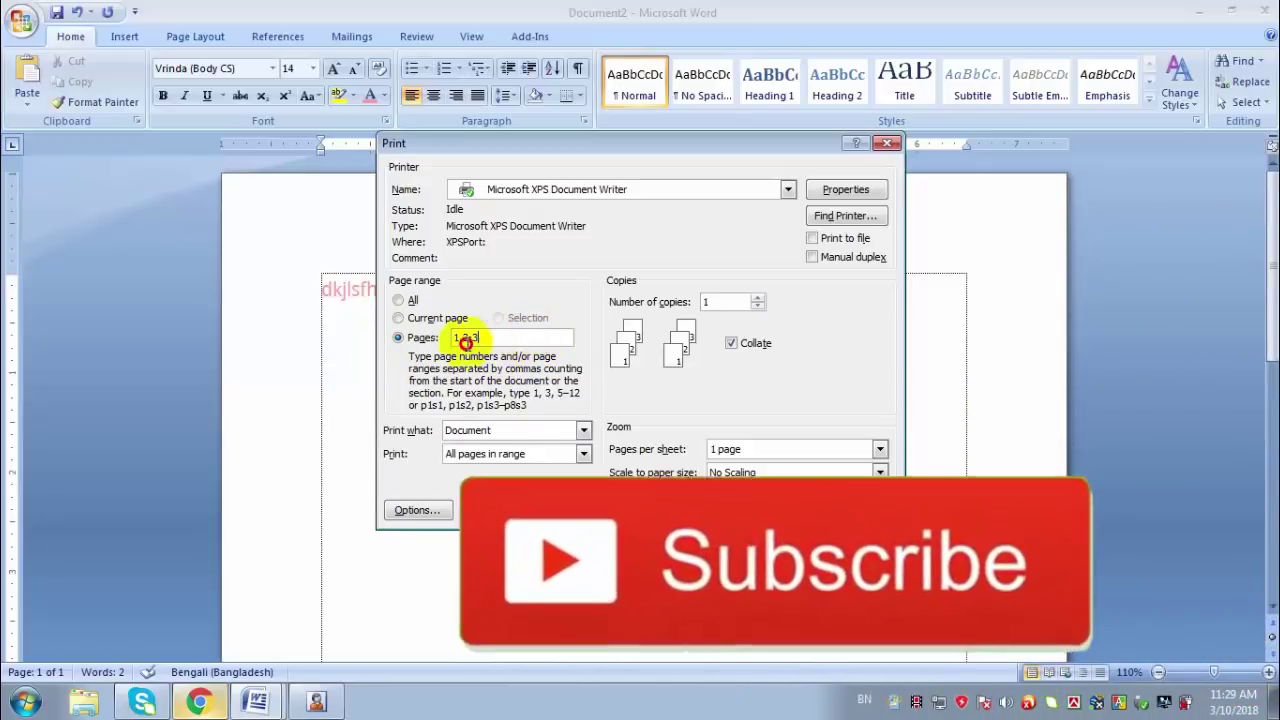
pyautogui.click(433, 345)
pyautogui.press('BackSpace')
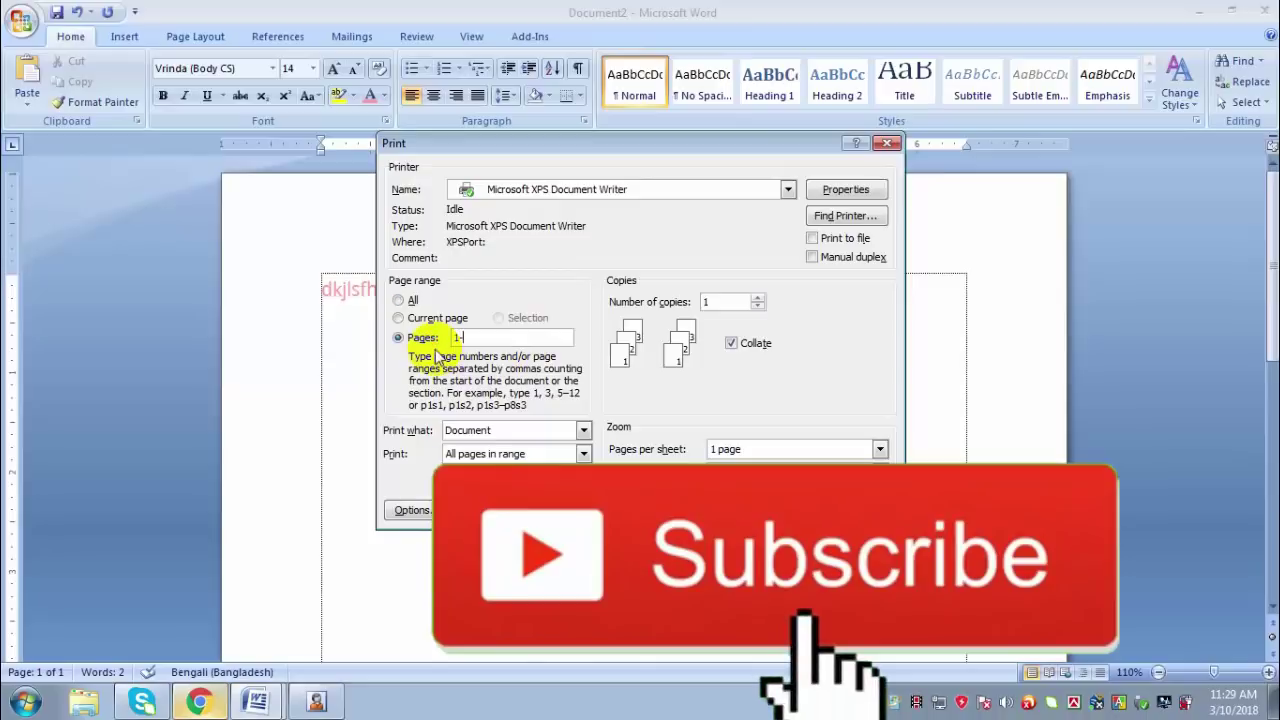
pyautogui.moveTo(453, 337); pyautogui.dragTo(503, 338)
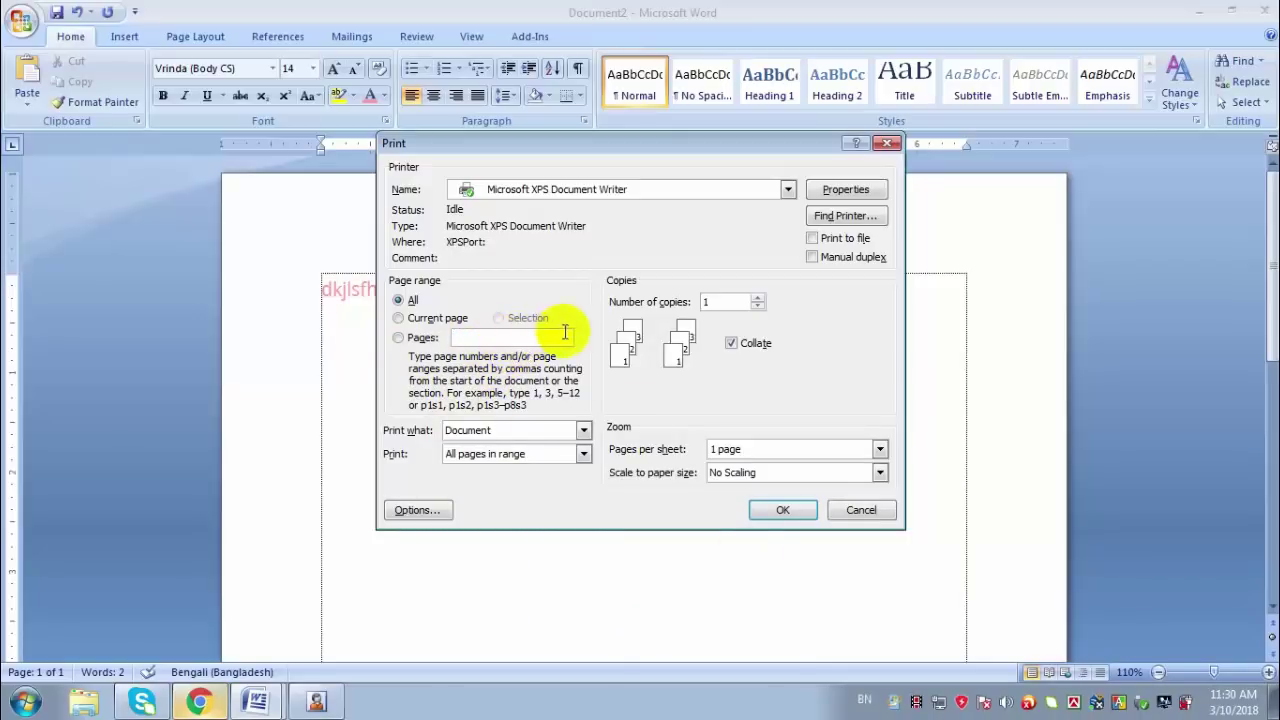
pyautogui.click(757, 297)
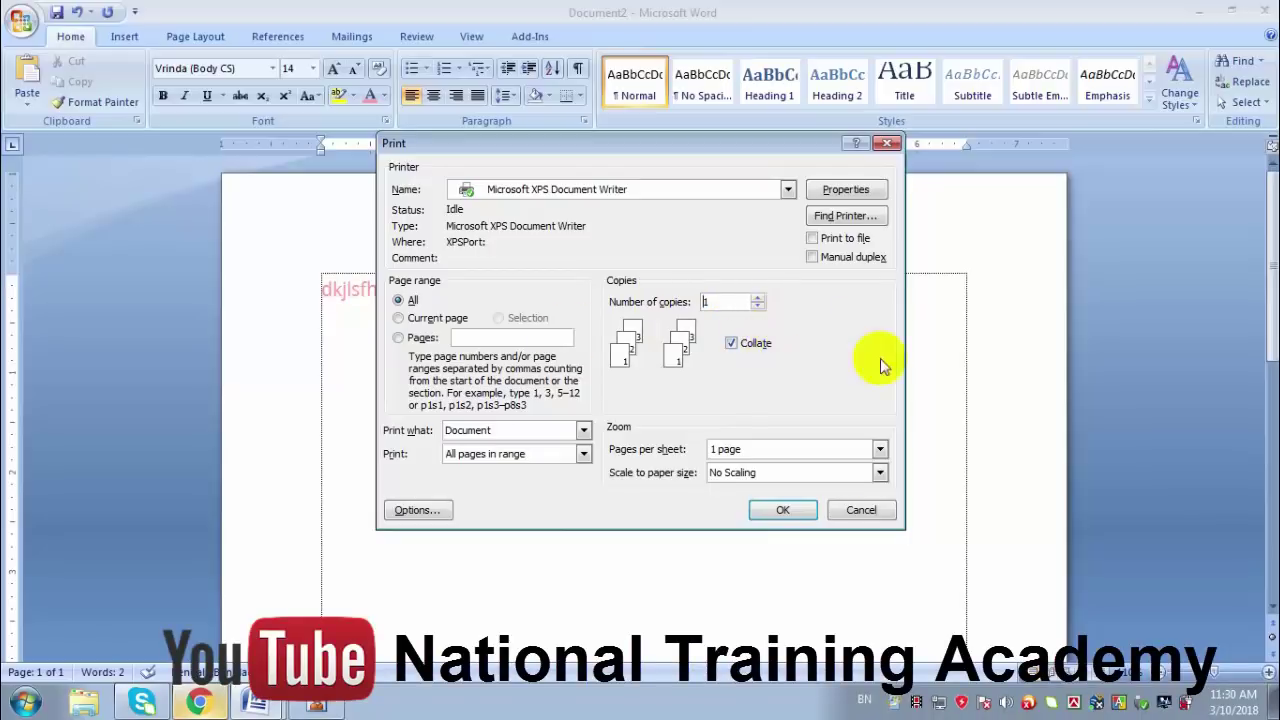
# Step: View the printer Properties and orientation settings, then cancel printing without changes
pyautogui.click(846, 189)
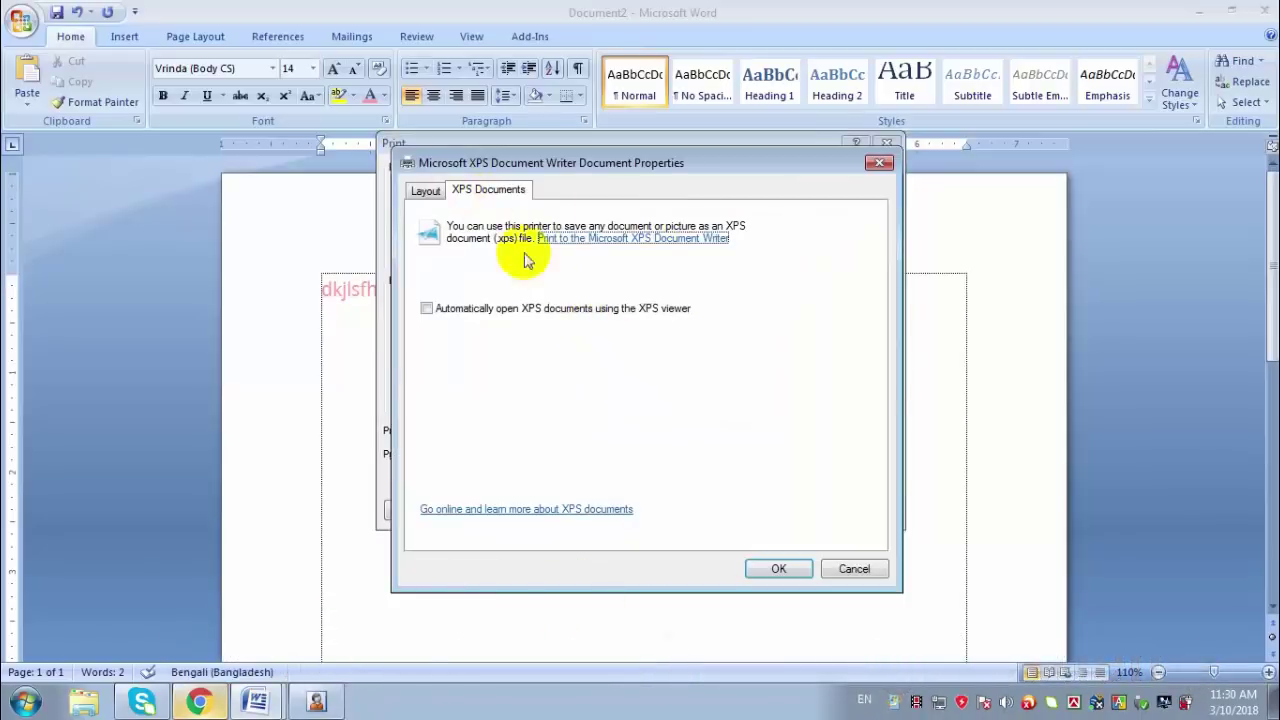
pyautogui.click(855, 567)
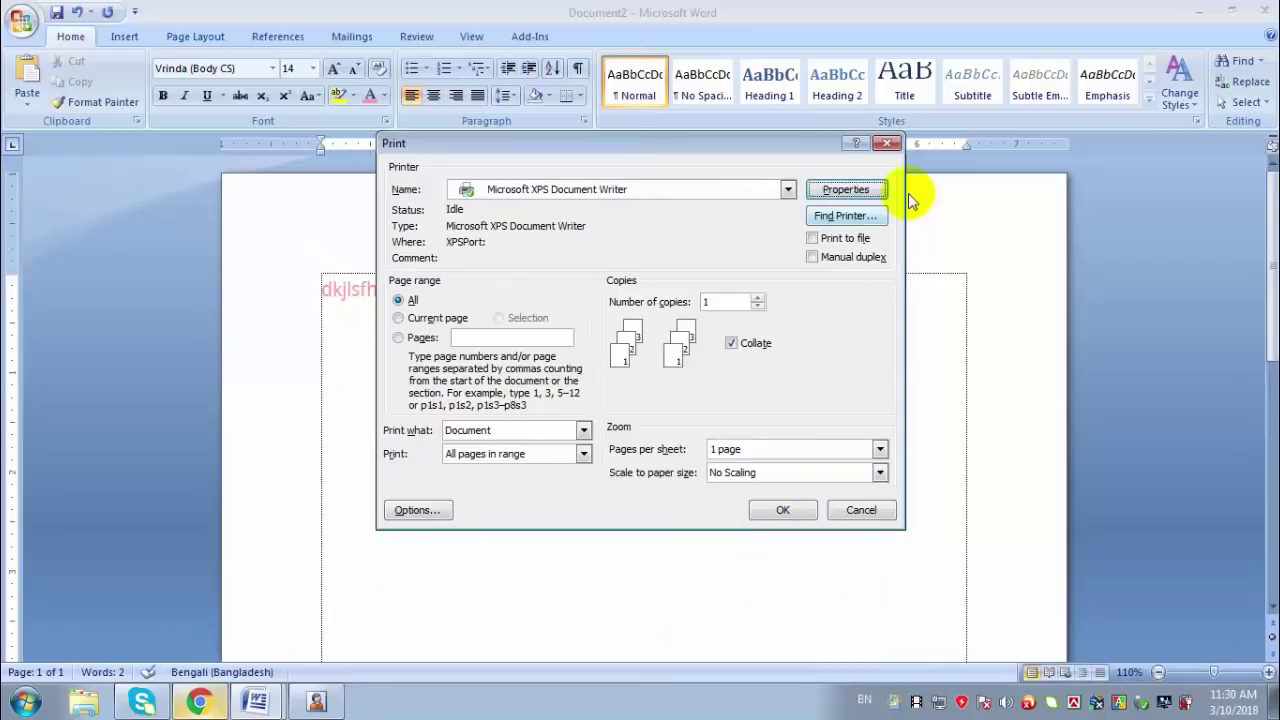
pyautogui.click(840, 189)
pyautogui.click(425, 190)
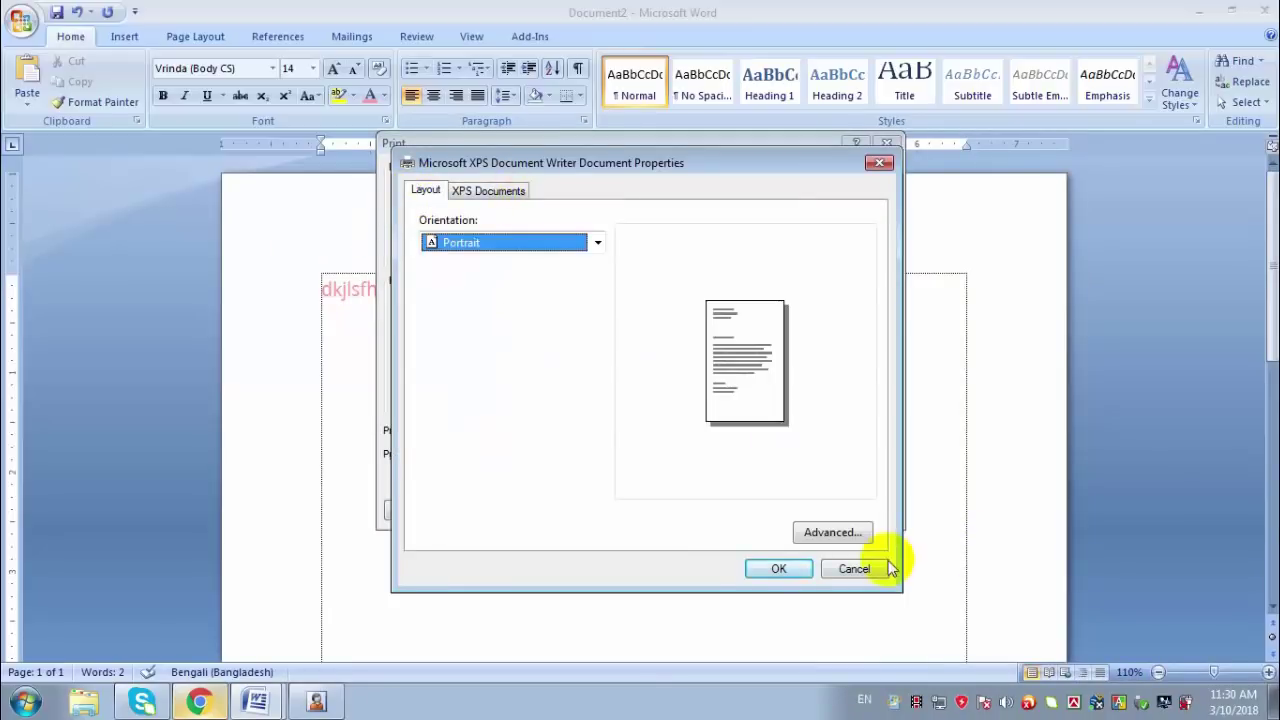
pyautogui.click(854, 568)
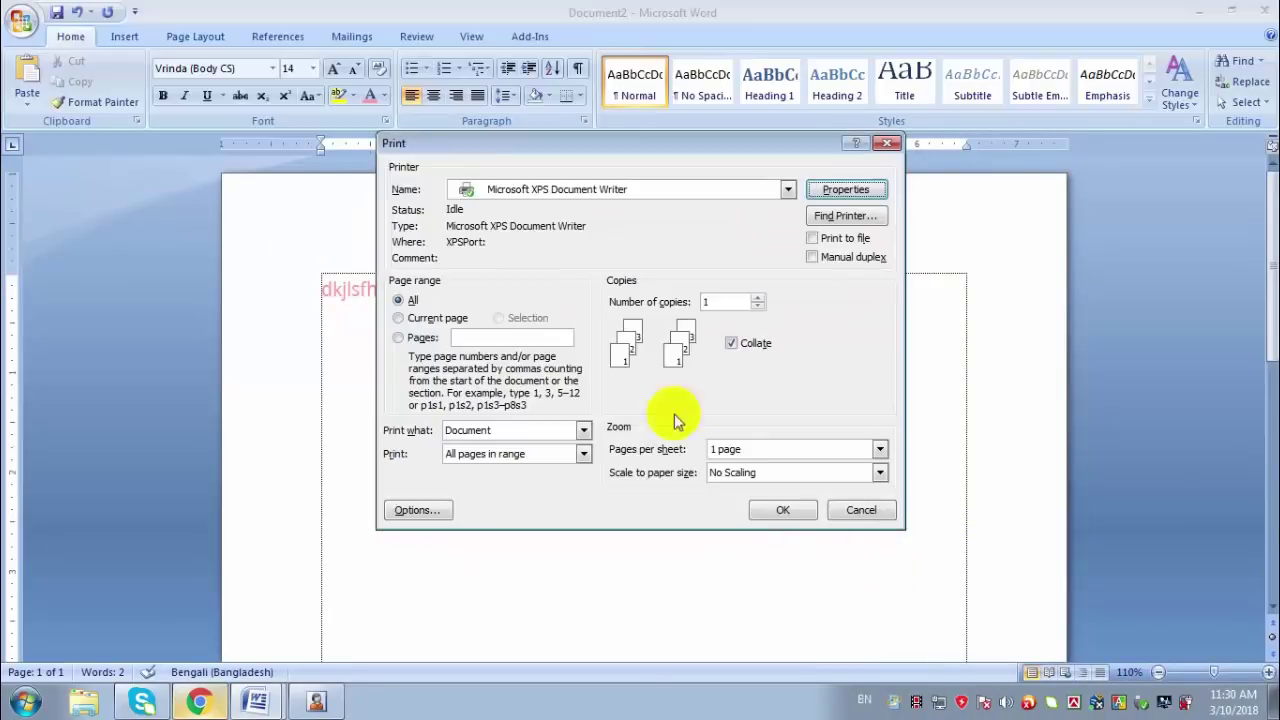
pyautogui.click(862, 511)
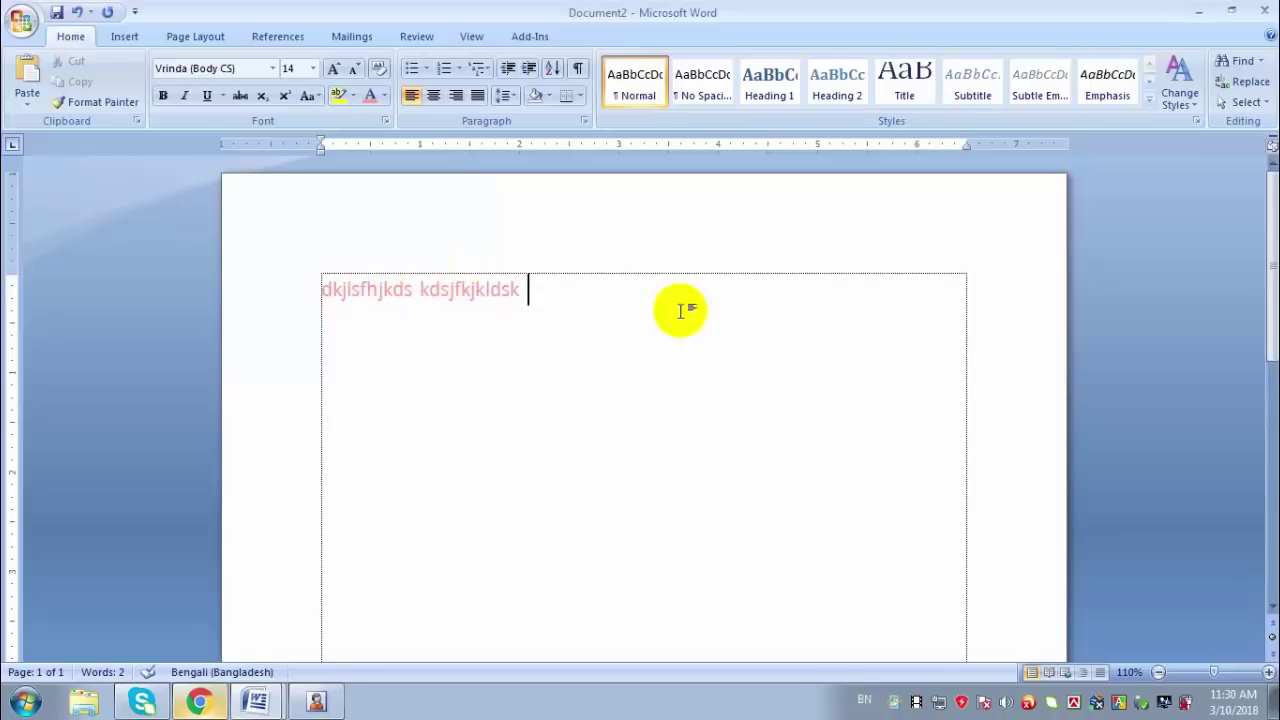
# Step: Select the first letter 'd' of the pink line 'dkjlsfhjkds kdsjfkjkldsk'
pyautogui.hotkey('ctrl', 'a')
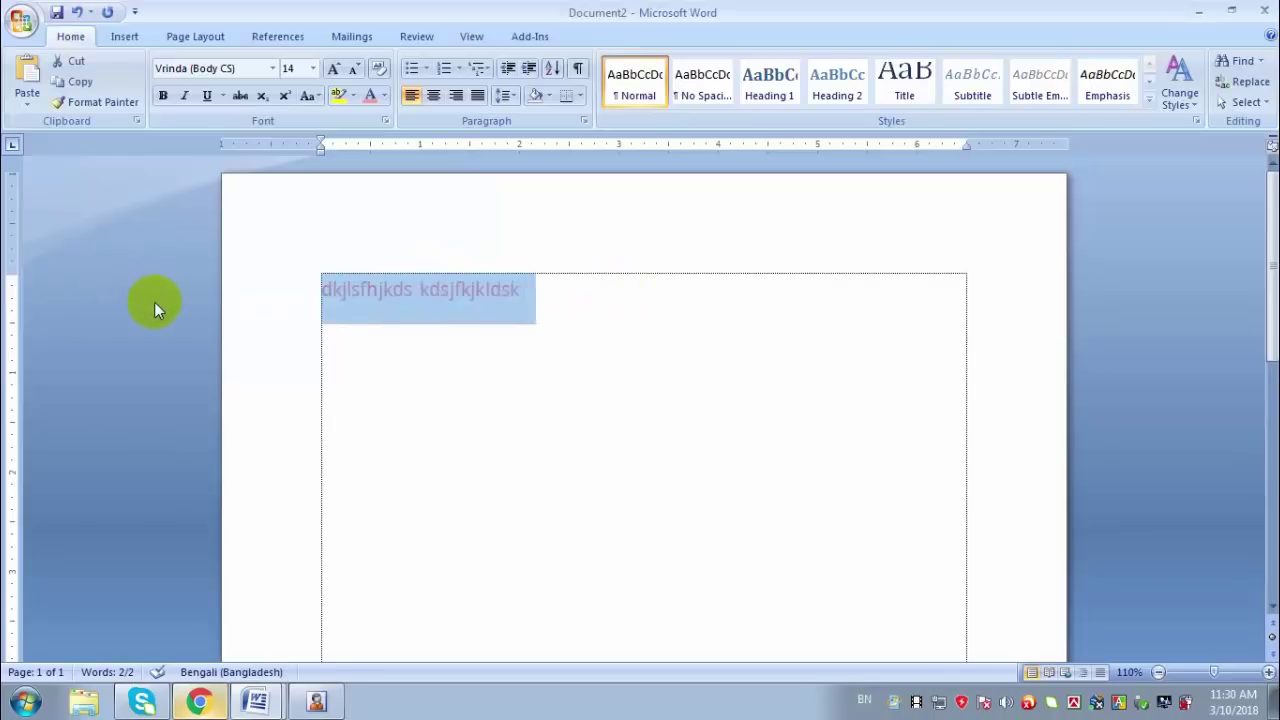
pyautogui.click(360, 385)
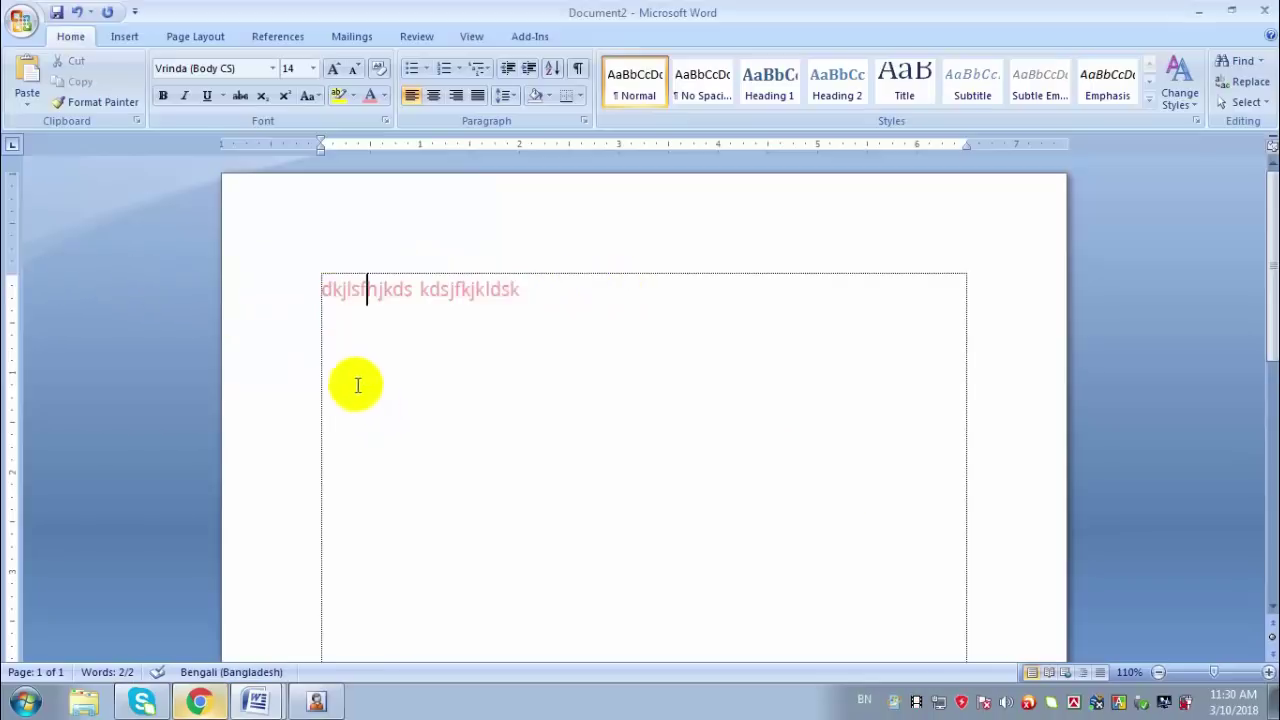
pyautogui.moveTo(334, 289); pyautogui.dragTo(320, 292)
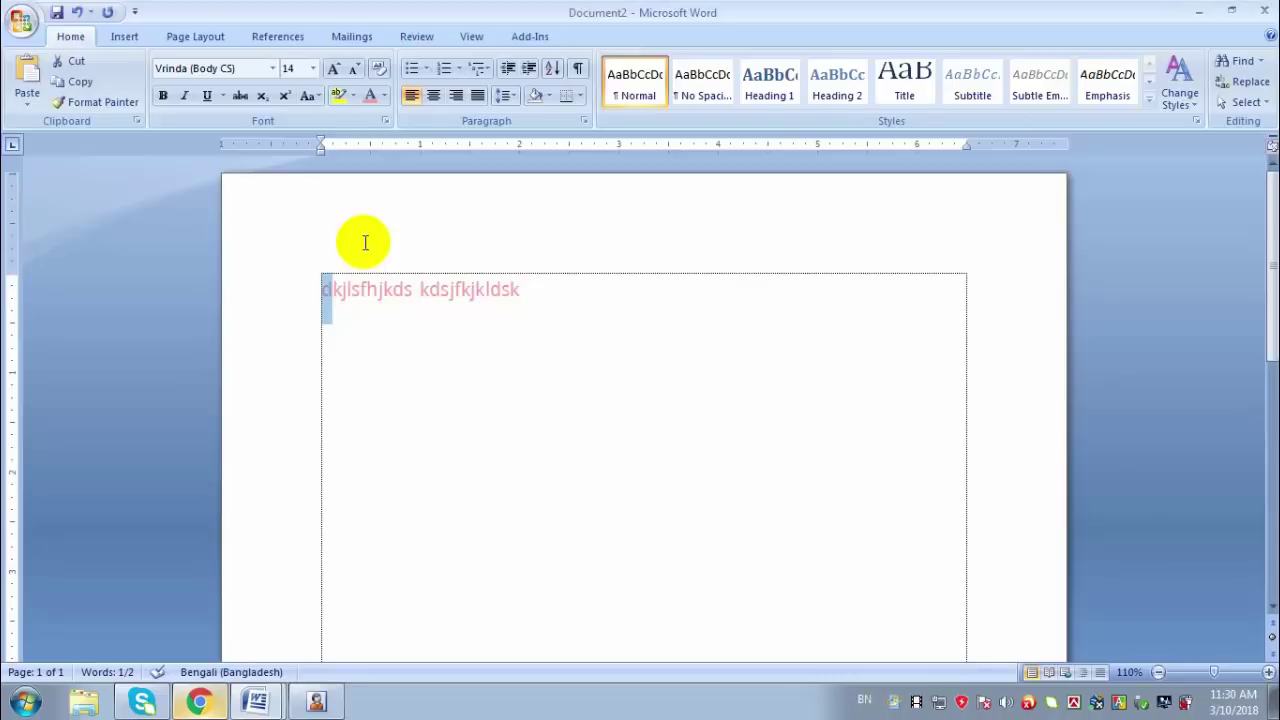
# Step: View the Drop Cap Options dialog without changes, then set the letter's Drop Cap to None
pyautogui.click(128, 36)
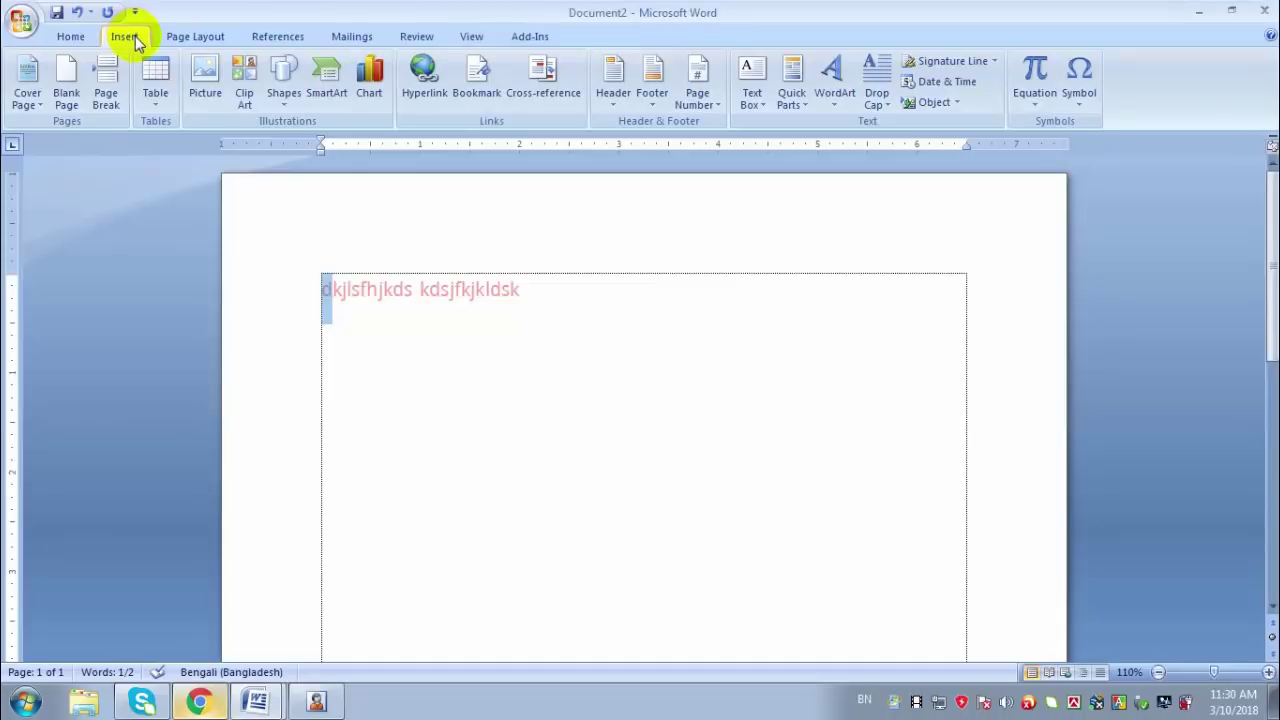
pyautogui.click(880, 98)
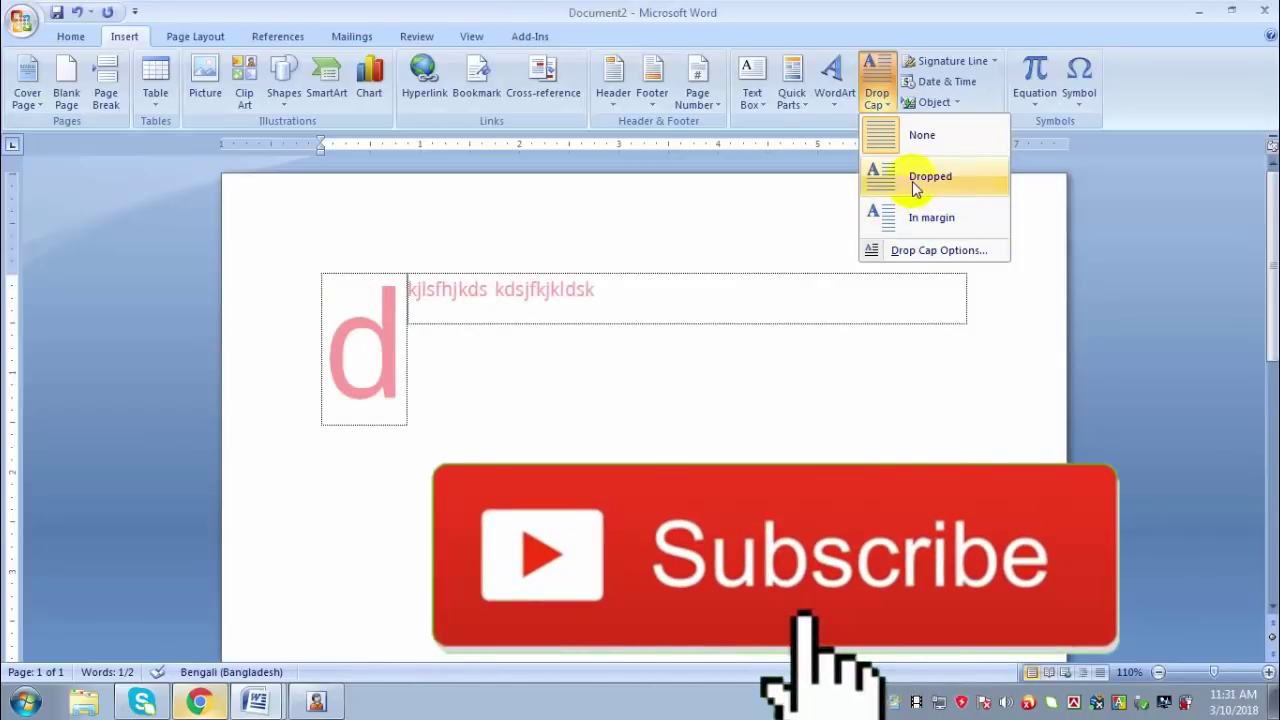
pyautogui.click(921, 252)
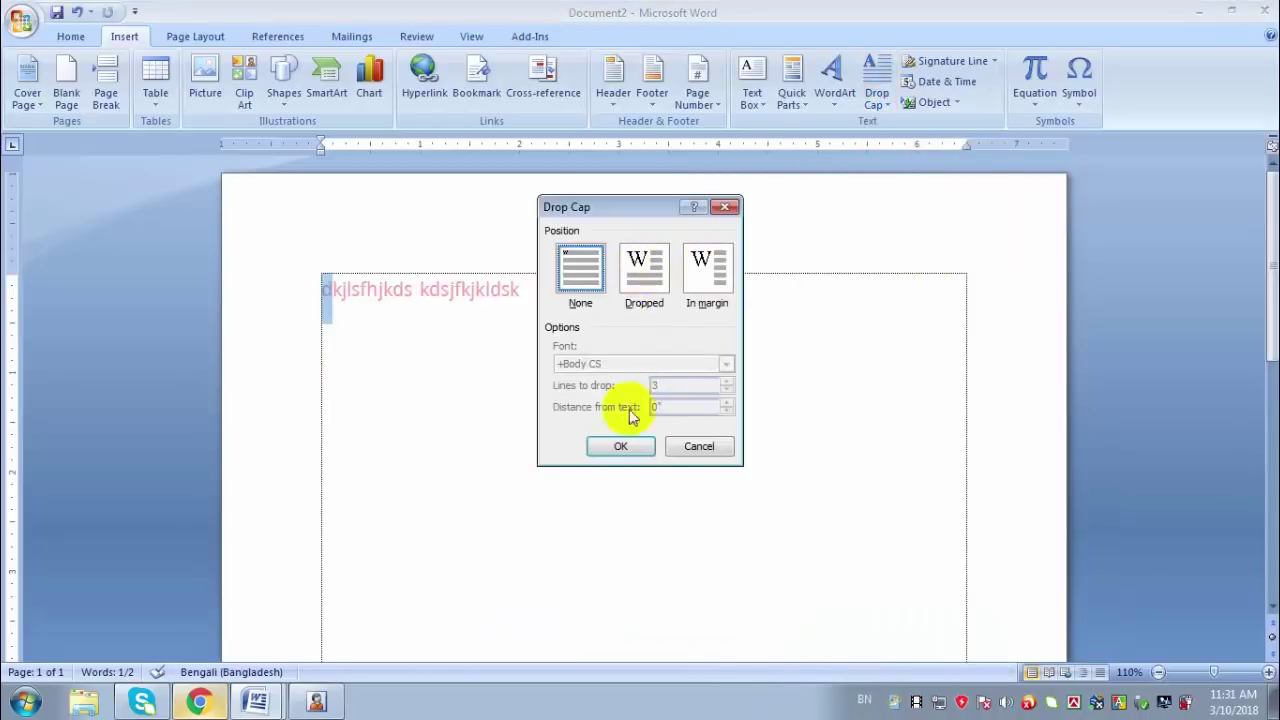
pyautogui.click(712, 447)
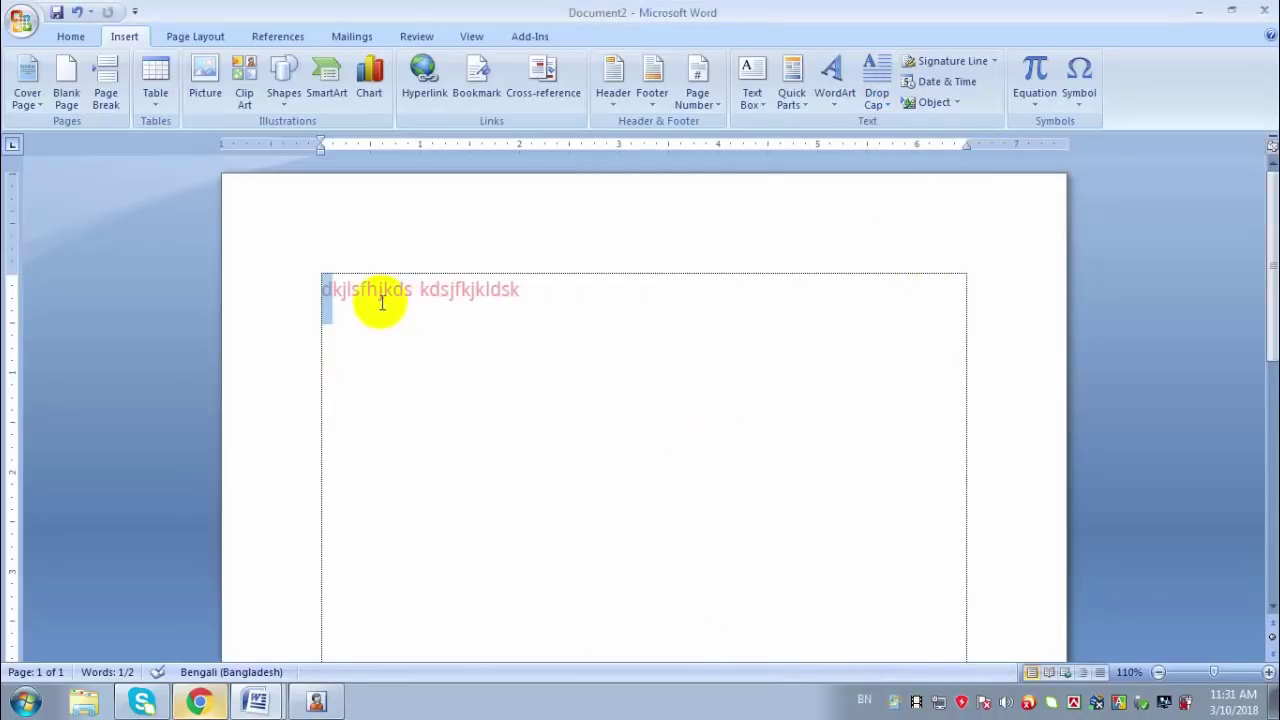
pyautogui.click(877, 92)
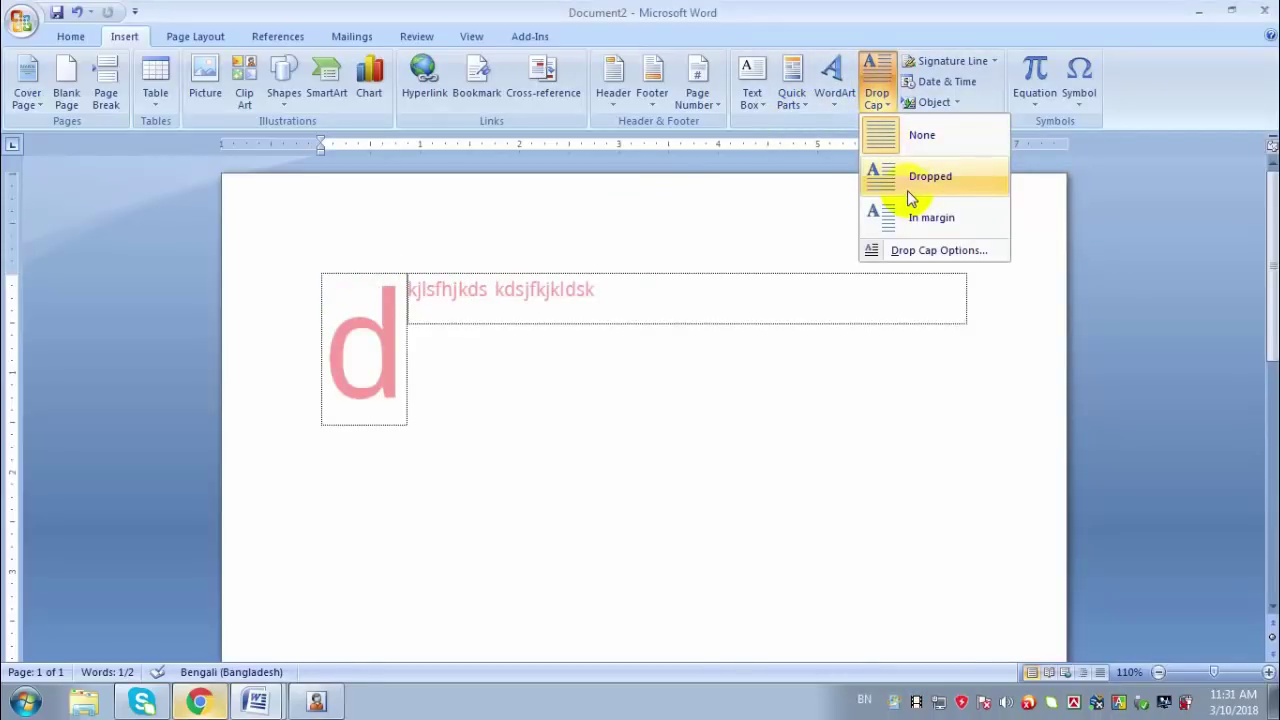
pyautogui.click(888, 142)
pyautogui.click(657, 295)
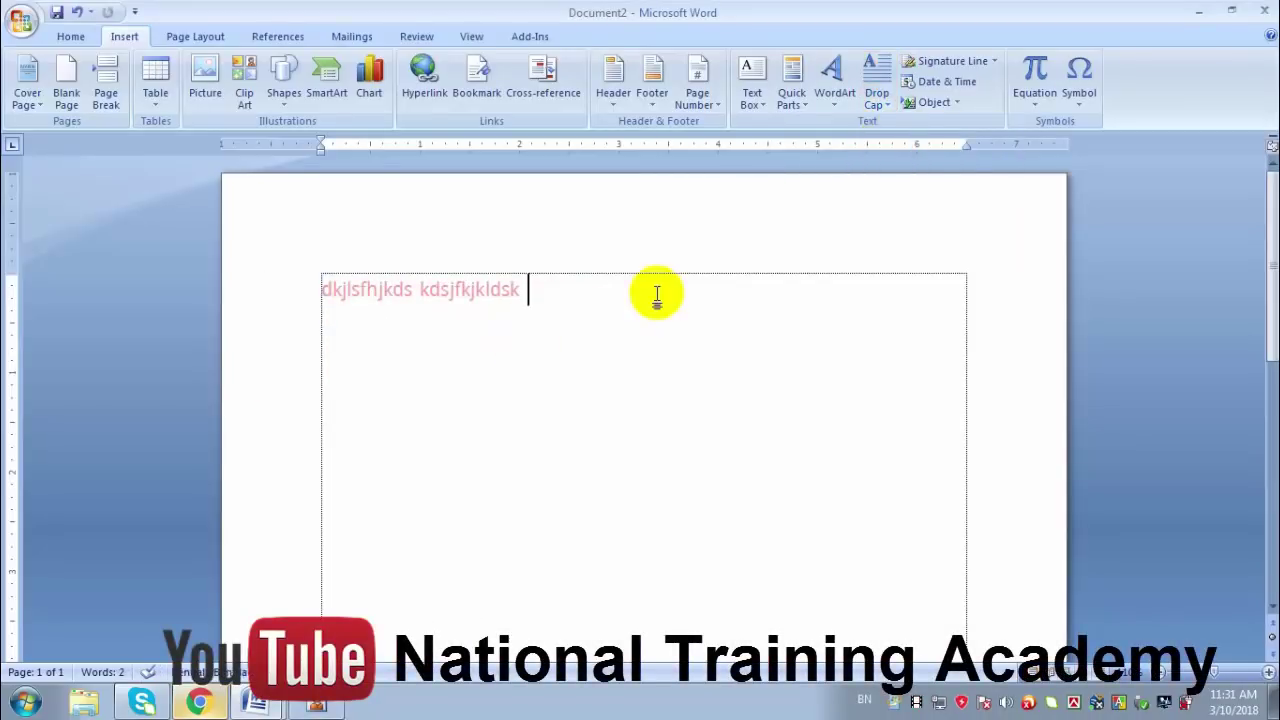
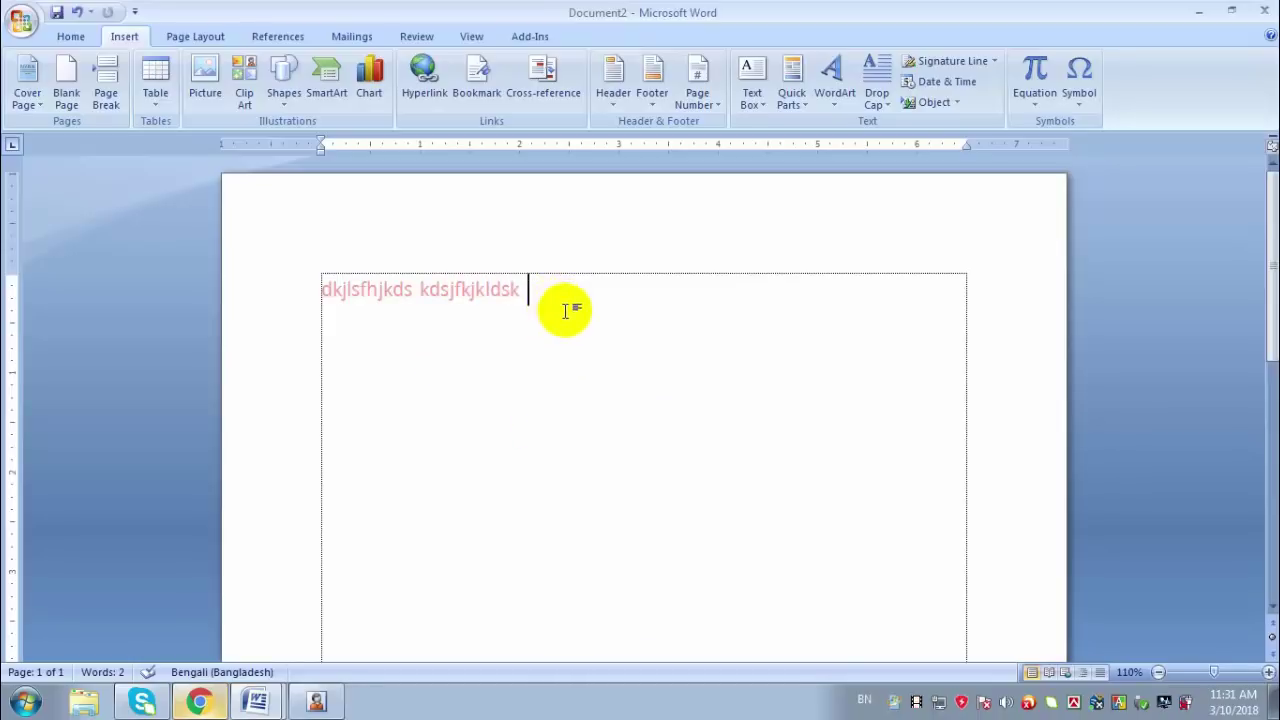
# Step: Open Page Borders from the Page Layout tab to reach the Borders and Shading Page Border tab
pyautogui.click(197, 34)
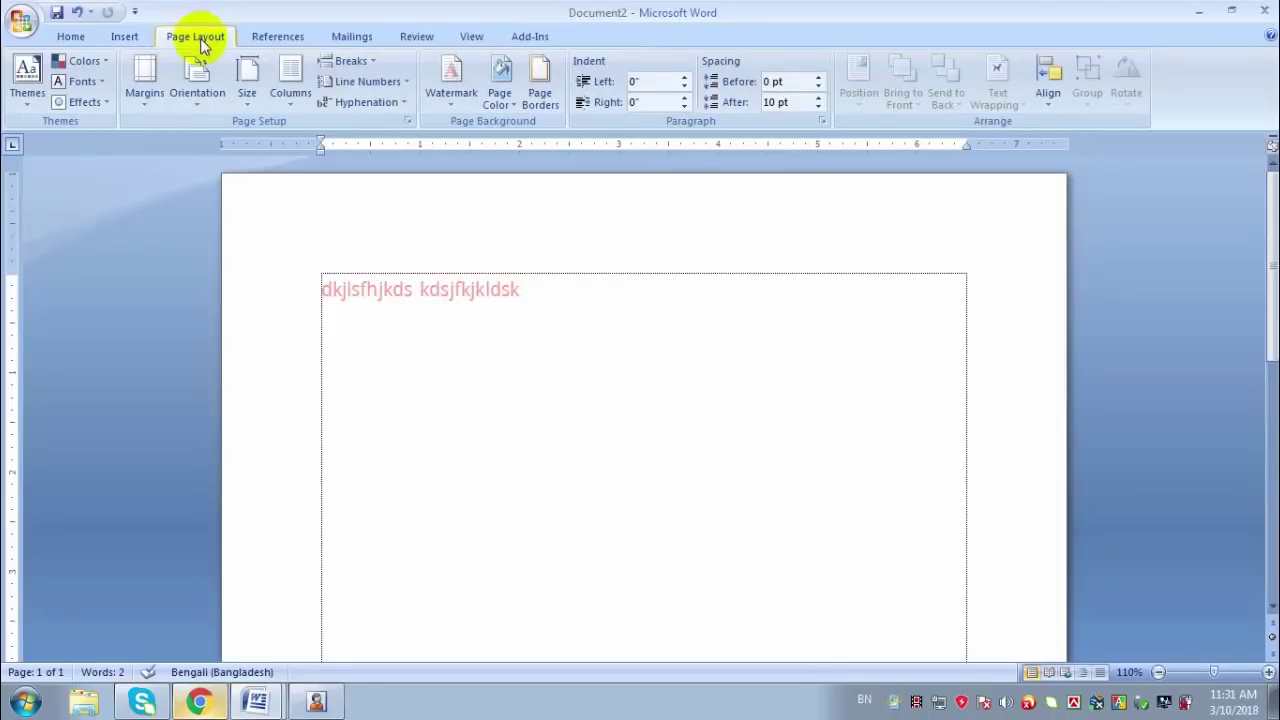
pyautogui.click(557, 92)
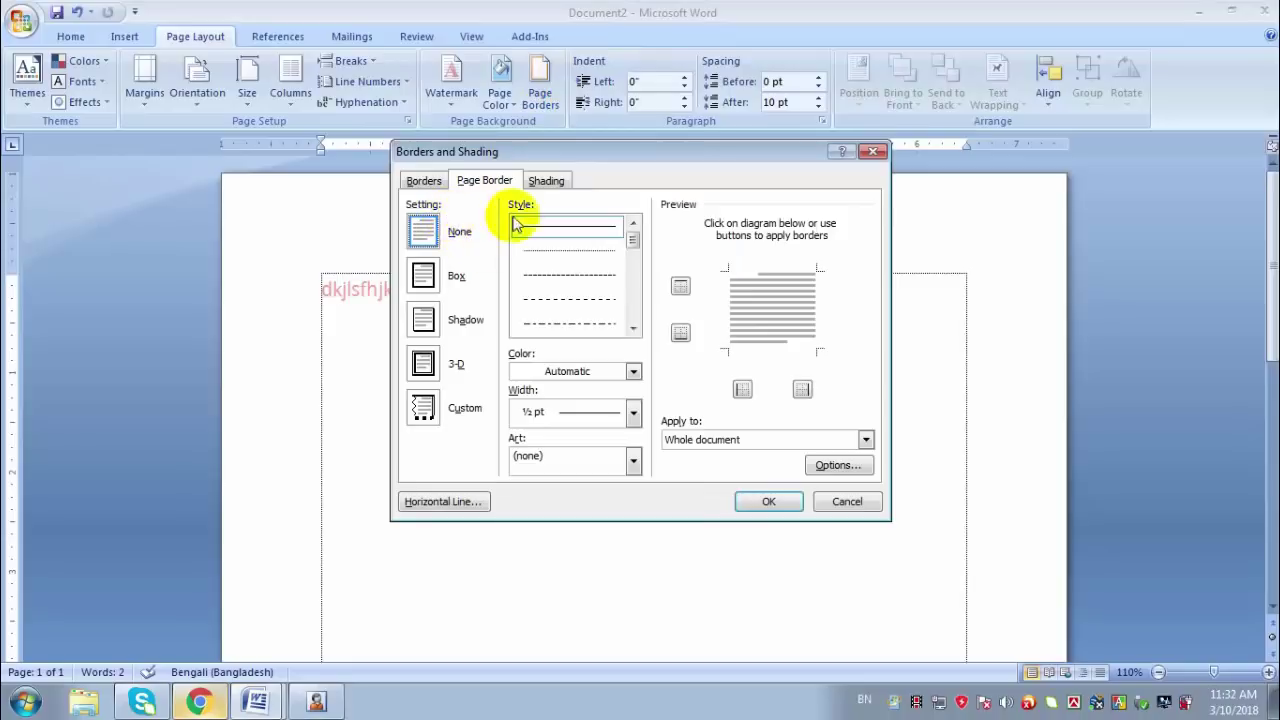
# Step: Try Box and Shadow settings on the Borders tab, then give the page border a dark red colour
pyautogui.click(421, 182)
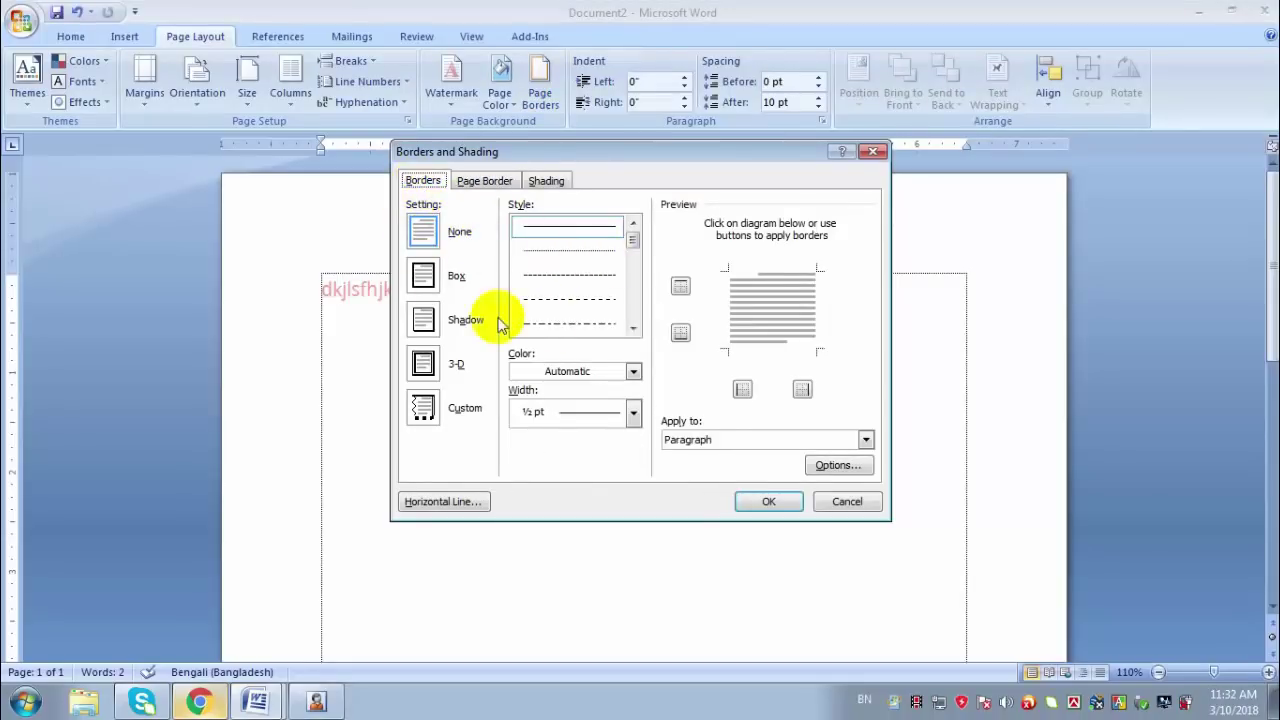
pyautogui.click(424, 363)
pyautogui.click(428, 320)
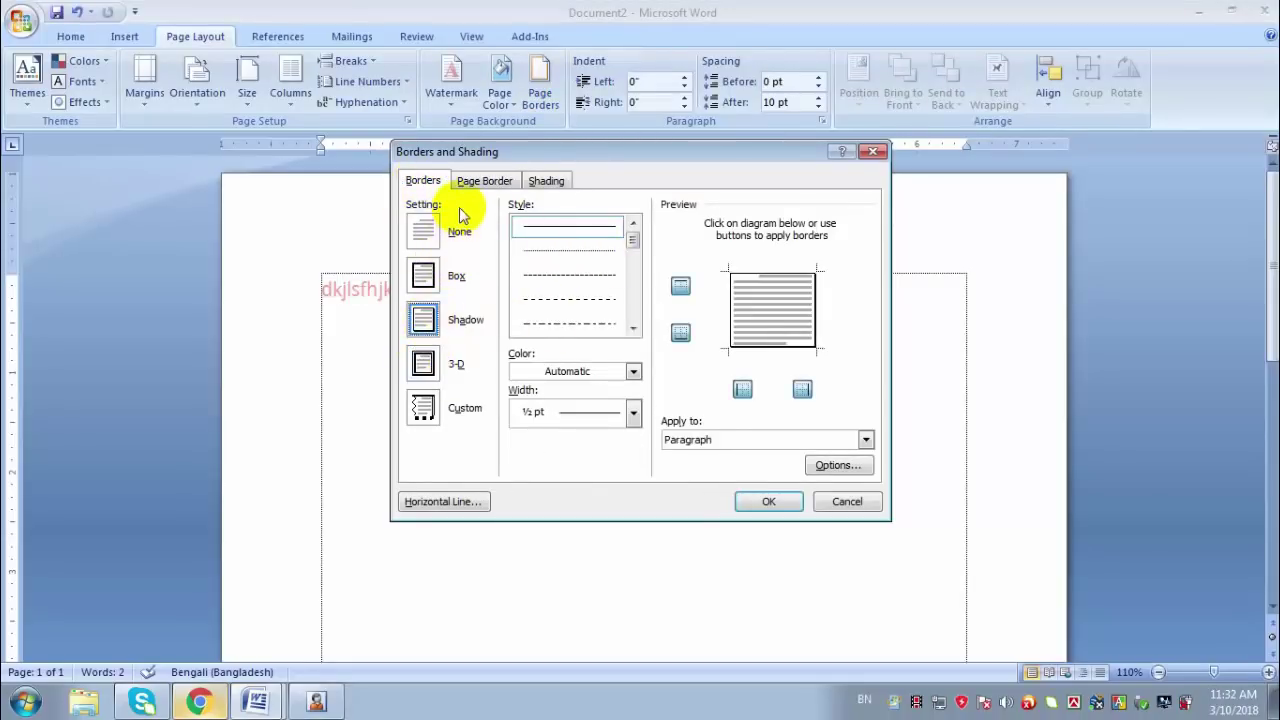
pyautogui.click(478, 180)
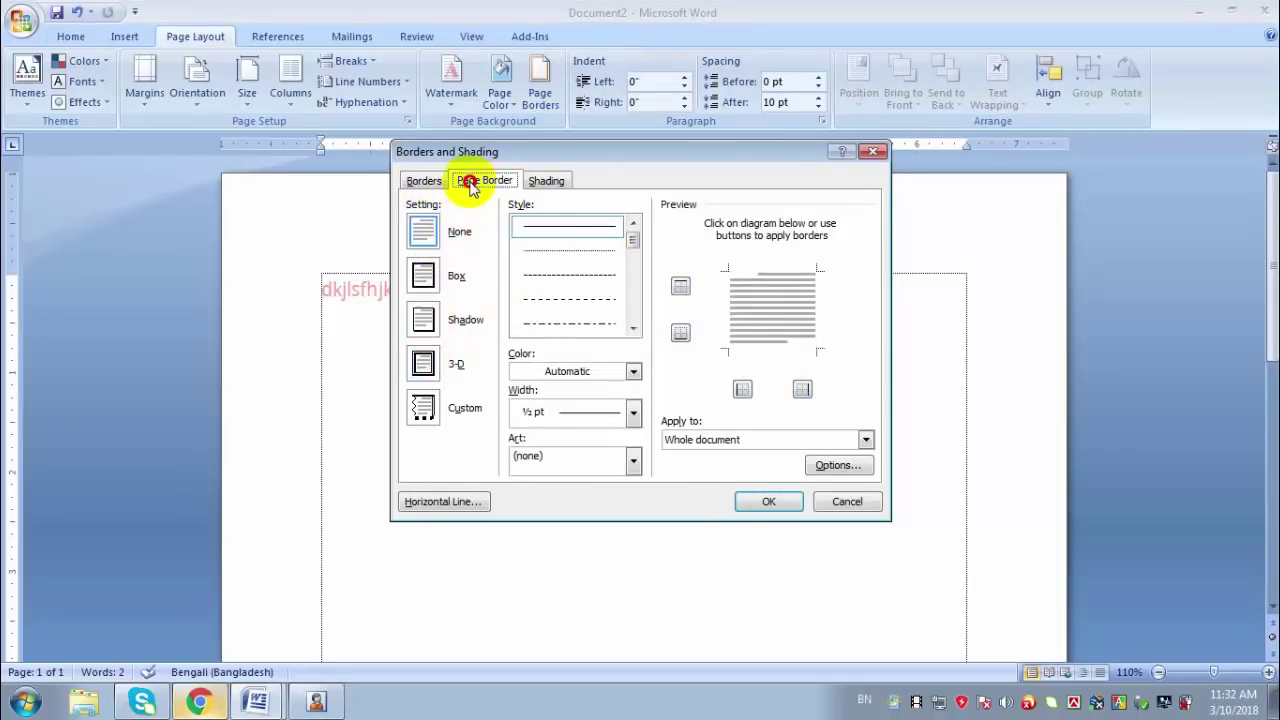
pyautogui.click(633, 371)
pyautogui.click(596, 494)
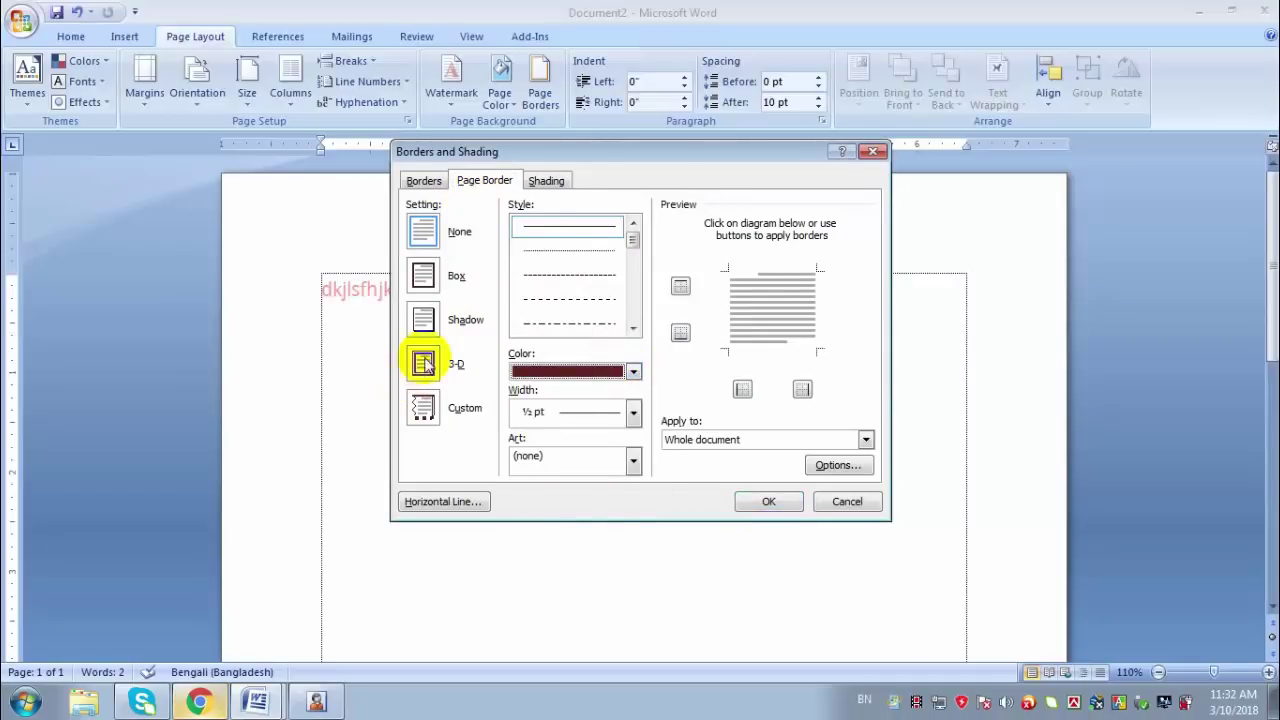
# Step: Try 3-D and Custom page border settings and a very light border colour
pyautogui.click(423, 320)
pyautogui.click(425, 368)
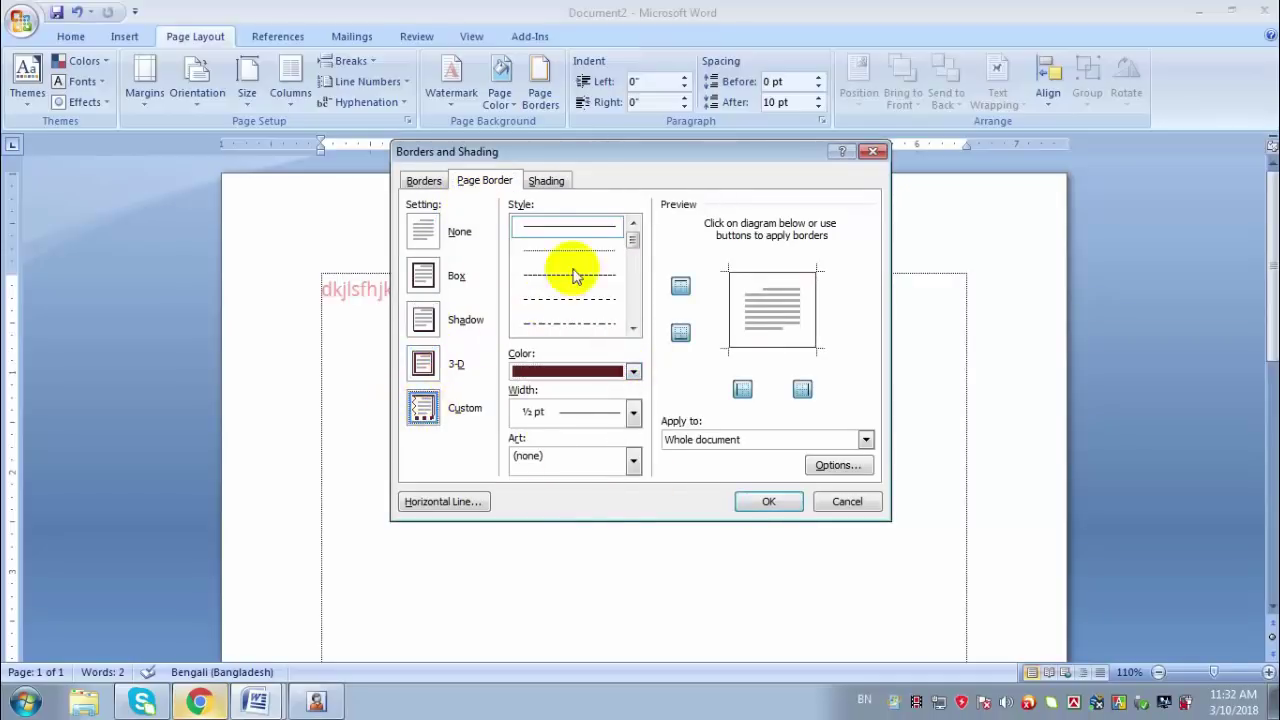
pyautogui.click(424, 181)
pyautogui.click(591, 371)
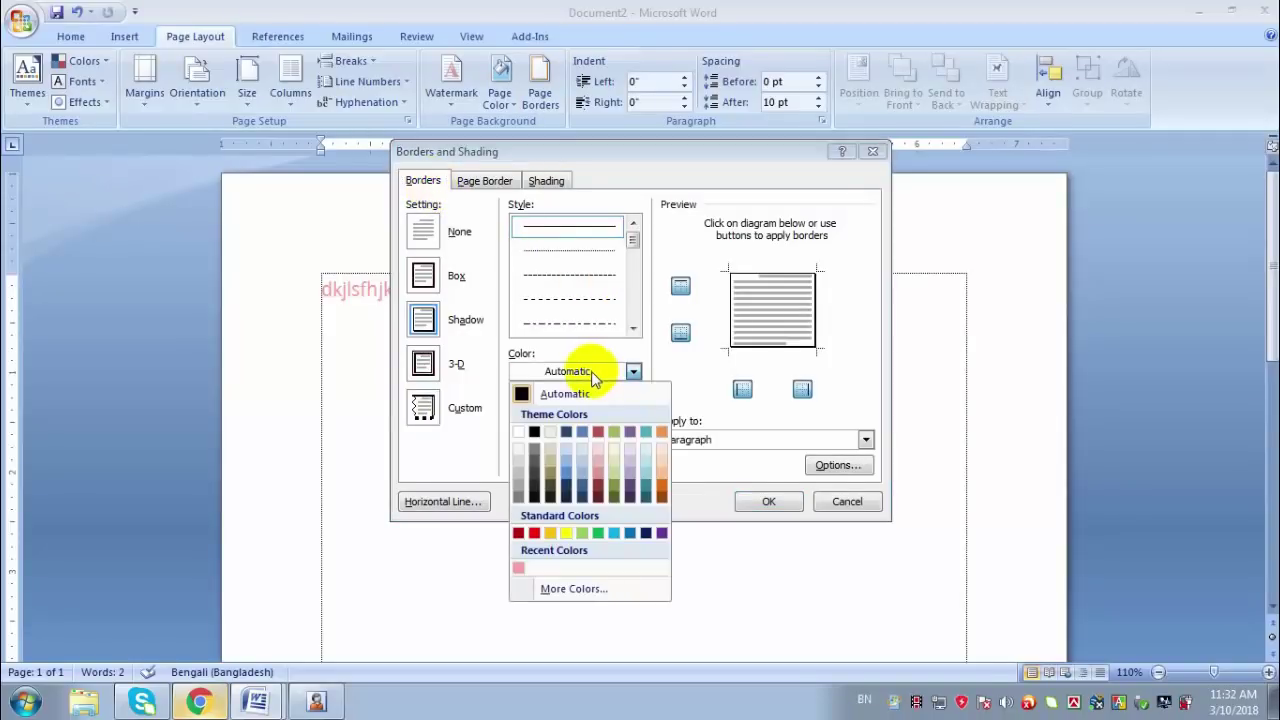
pyautogui.click(596, 433)
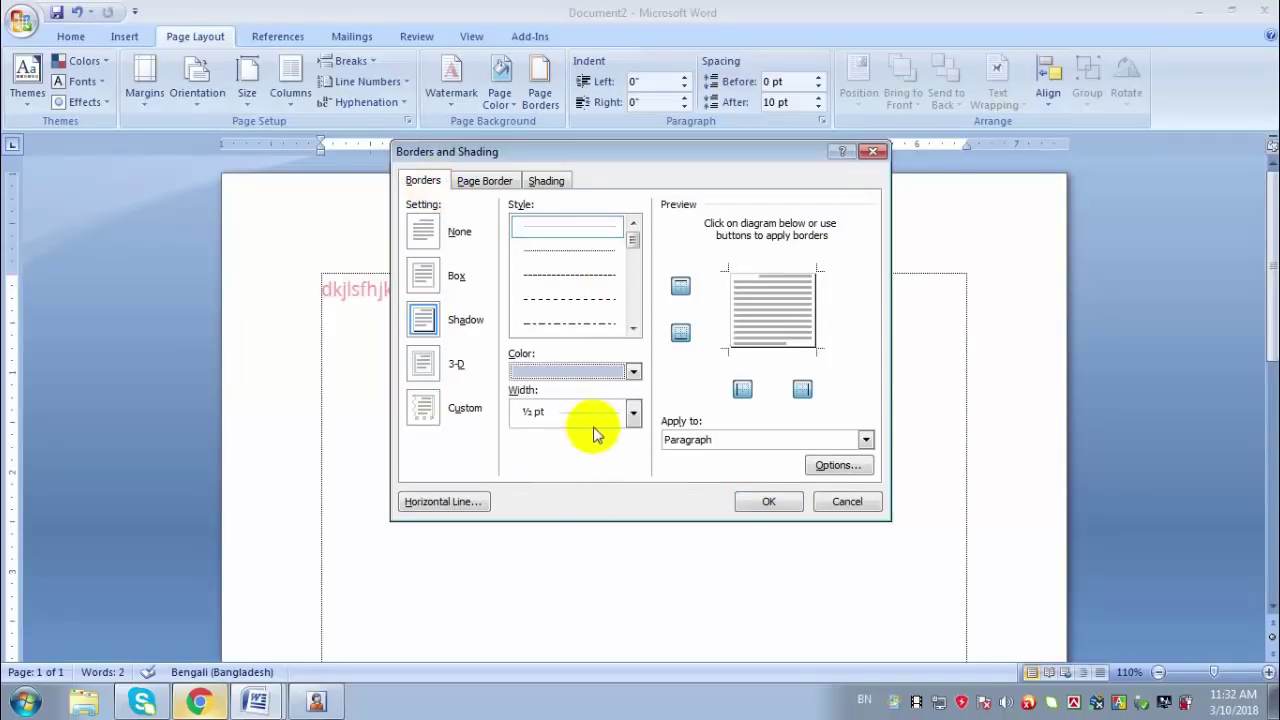
pyautogui.click(490, 180)
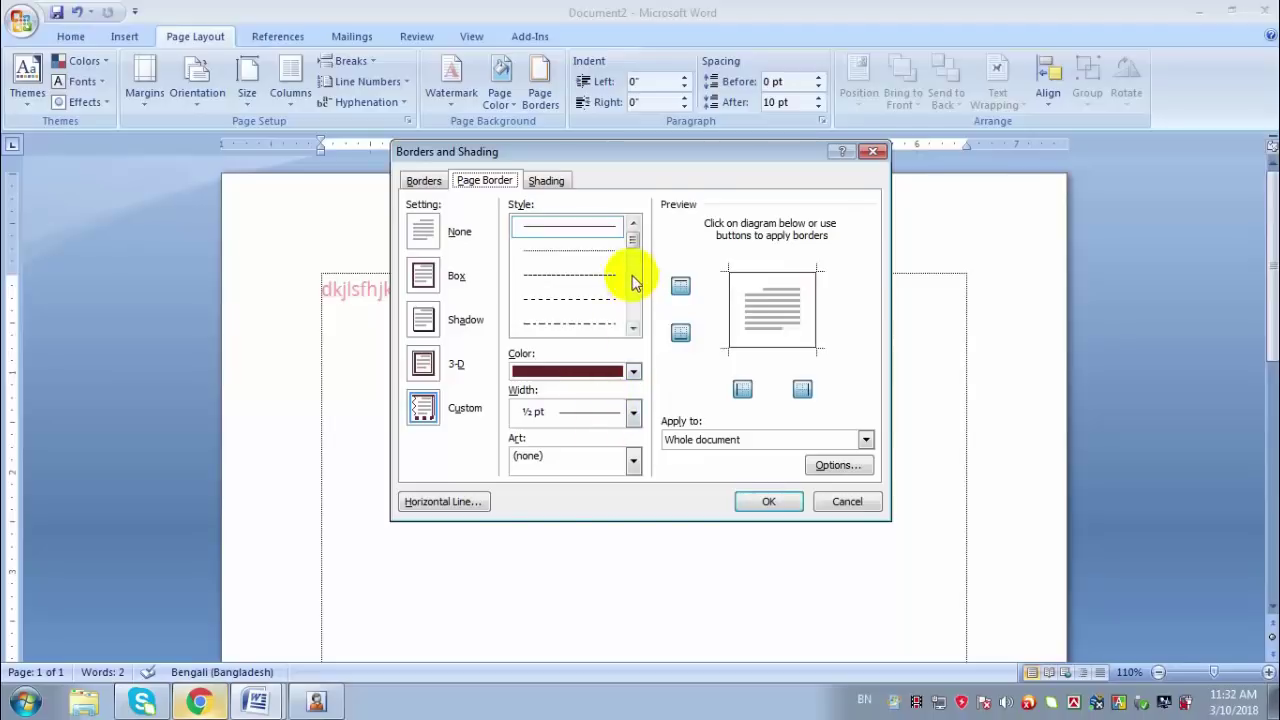
# Step: Choose a different line style for the page border with a ¾ pt width
pyautogui.scroll(-5, 632, 280)
pyautogui.scroll(5, 590, 285)
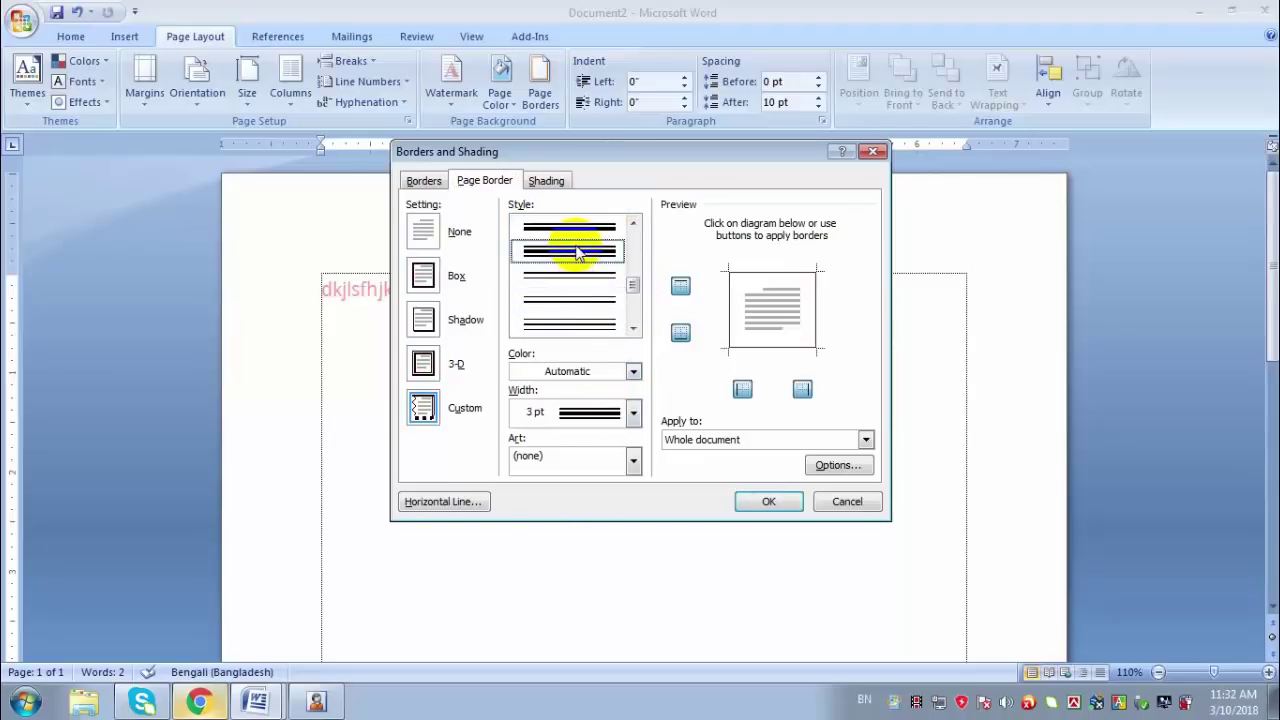
pyautogui.click(571, 323)
pyautogui.click(586, 420)
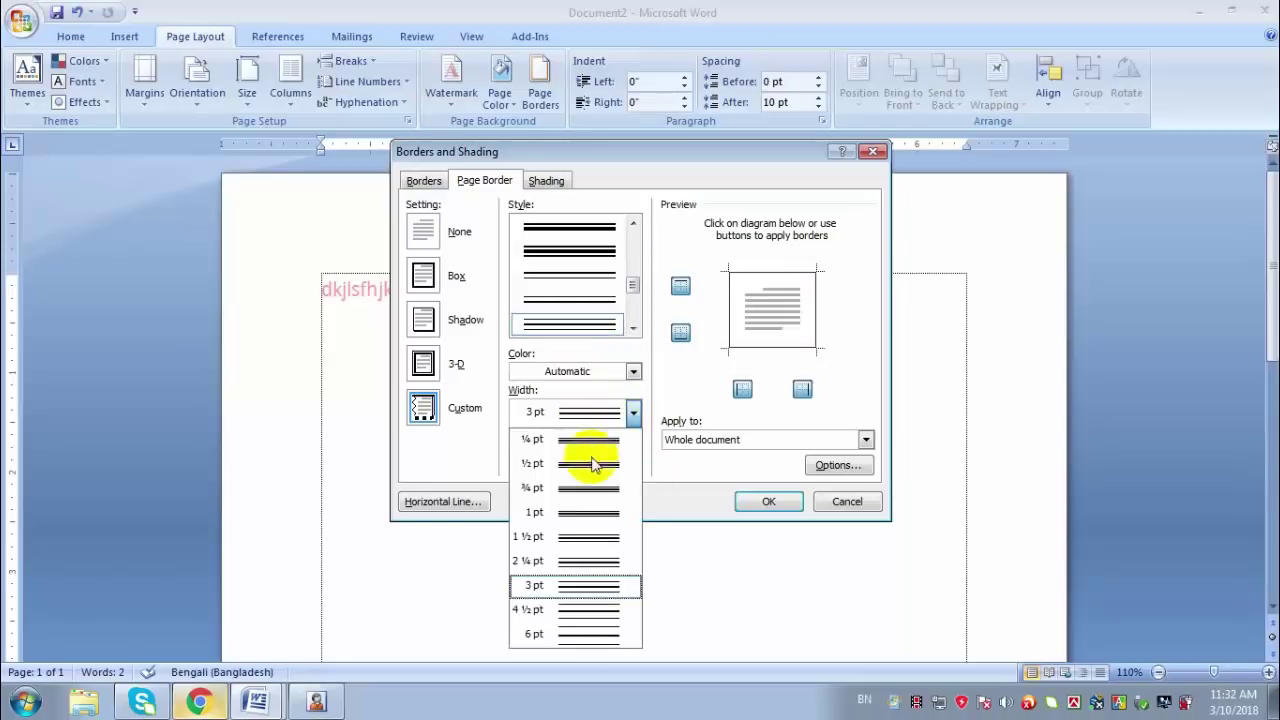
pyautogui.click(523, 486)
# Step: Pick the green tree art border and apply it to the page
pyautogui.click(578, 462)
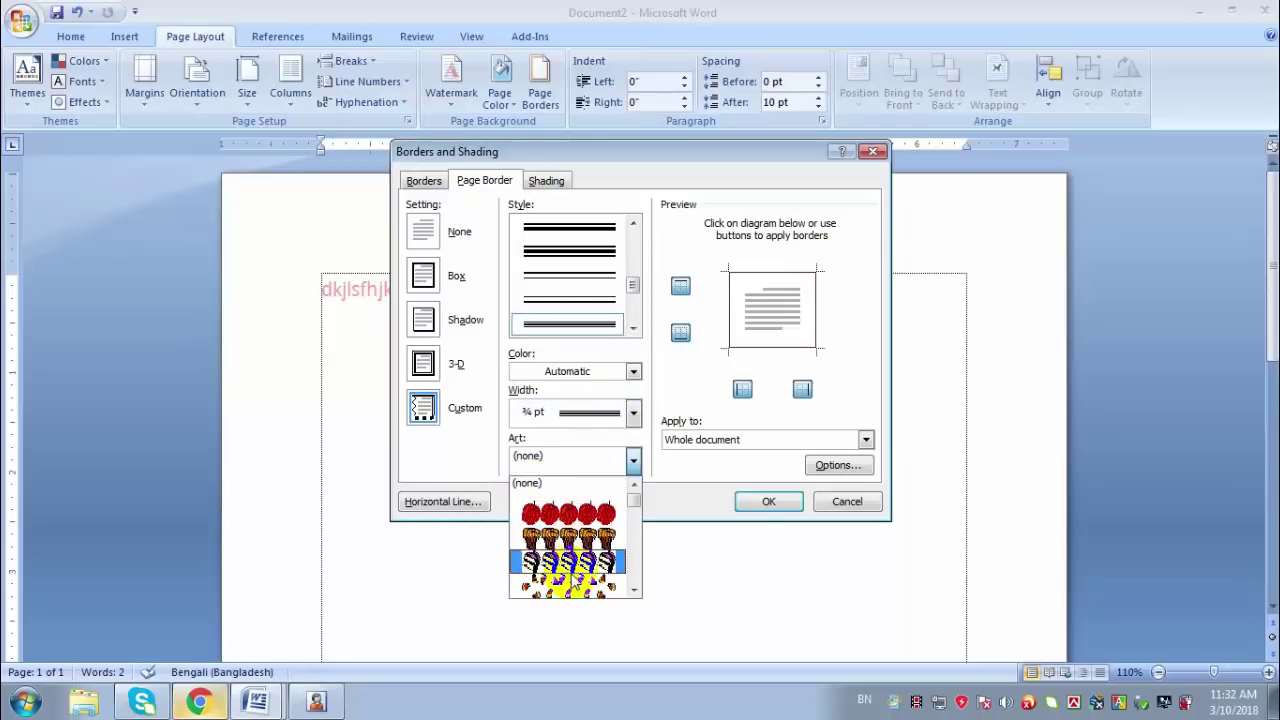
pyautogui.click(570, 562)
pyautogui.click(632, 461)
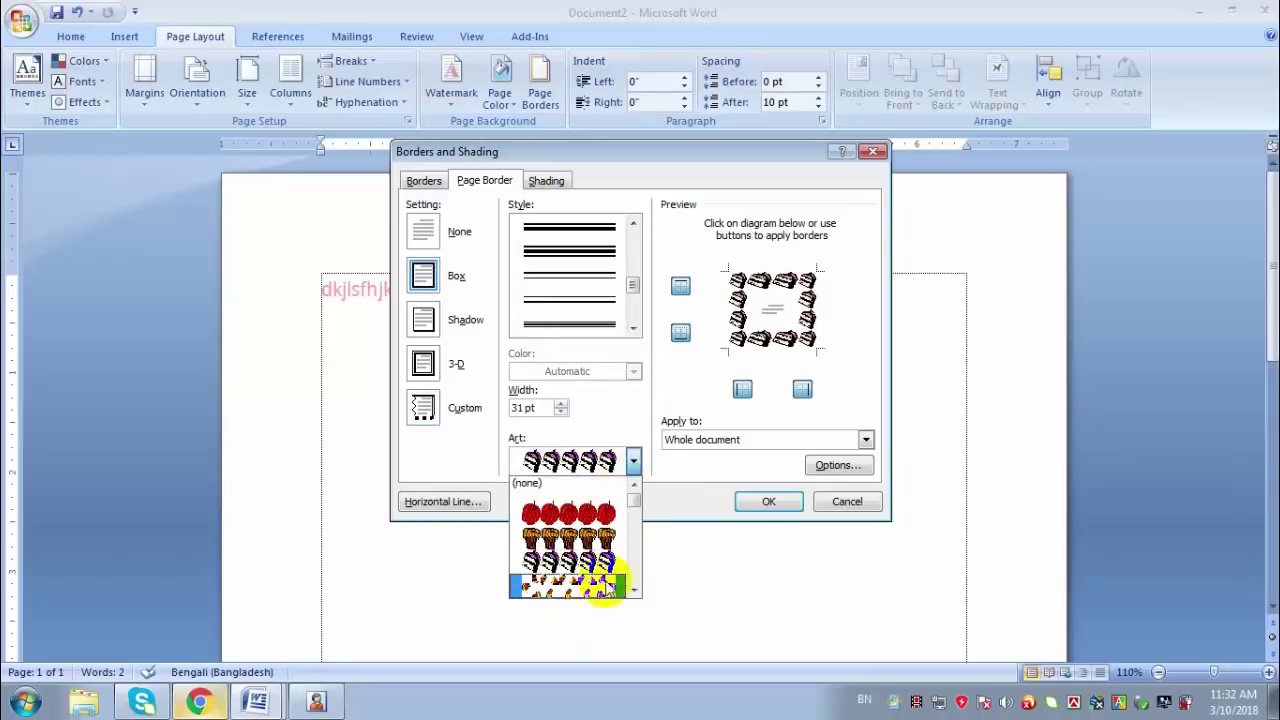
pyautogui.scroll(-3, 633, 588)
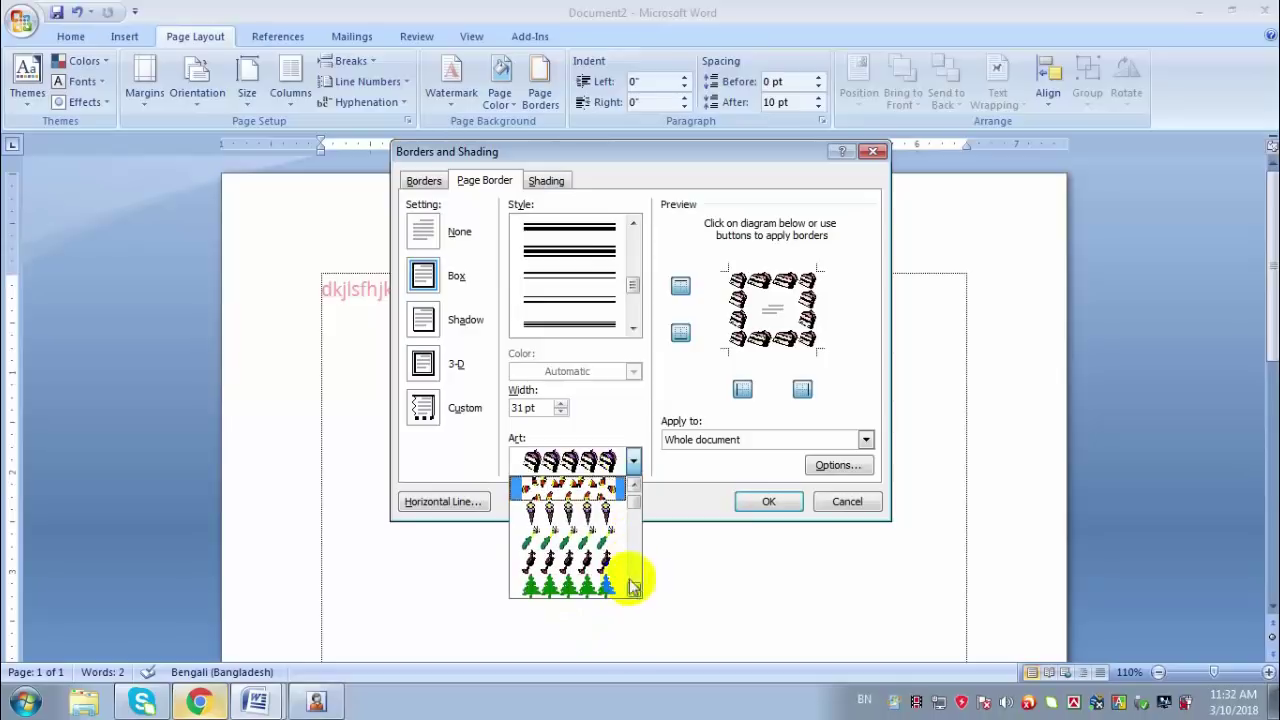
pyautogui.click(566, 586)
pyautogui.click(768, 501)
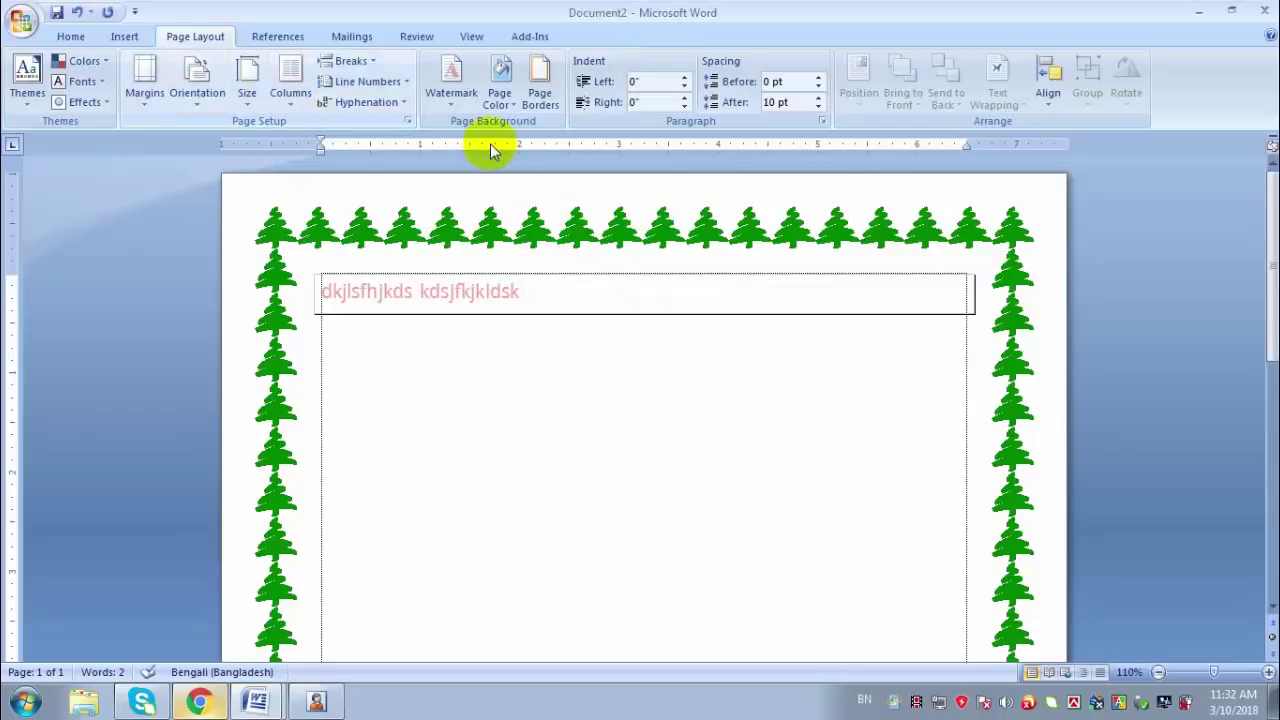
# Step: Reopen Page Borders and reduce the tree art border width to 21 pt
pyautogui.click(537, 88)
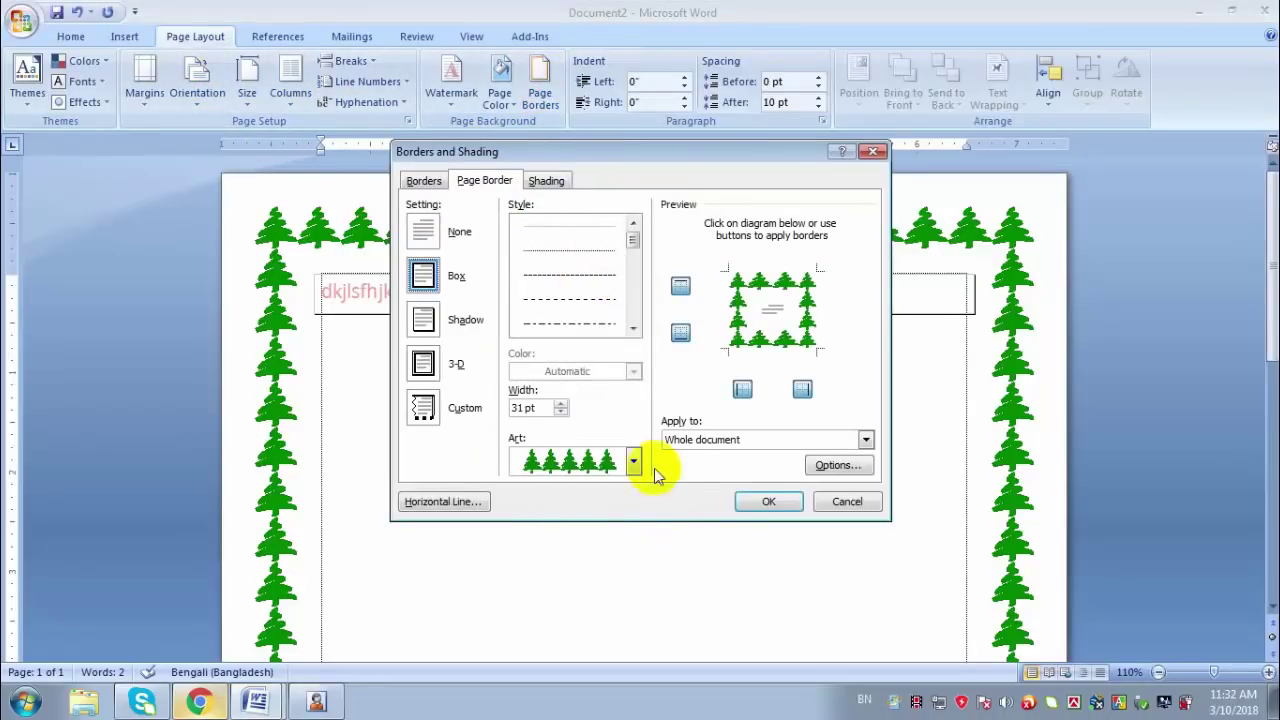
pyautogui.click(561, 409)
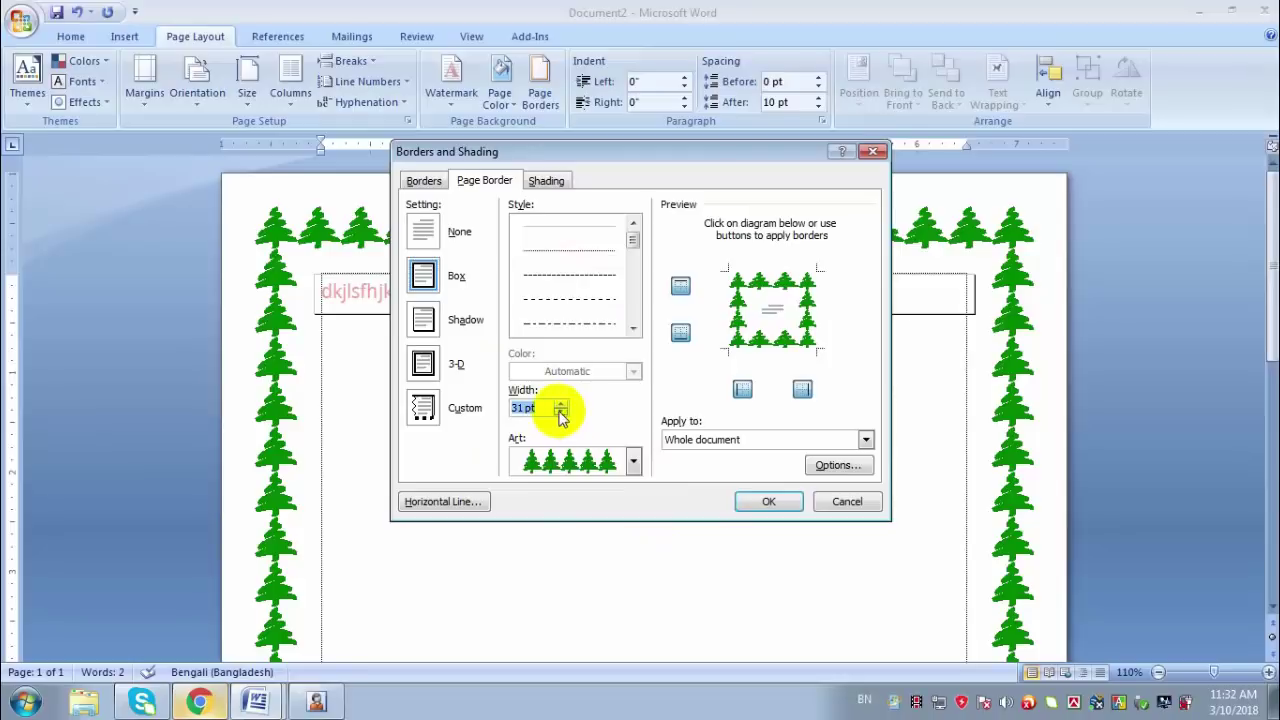
pyautogui.click(561, 413)
pyautogui.click(561, 413)
pyautogui.click(561, 413)
pyautogui.click(561, 413)
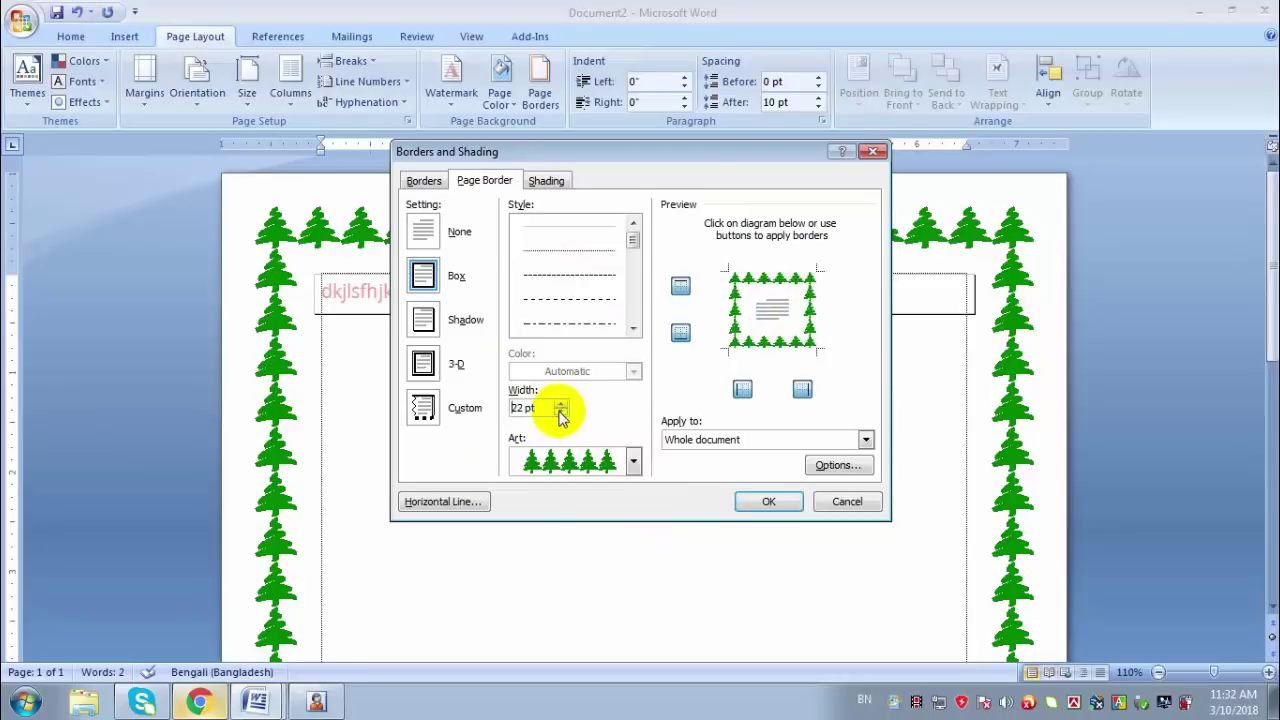
pyautogui.click(561, 413)
pyautogui.click(561, 413)
# Step: Set the border to apply to this section, then to the whole document
pyautogui.click(735, 440)
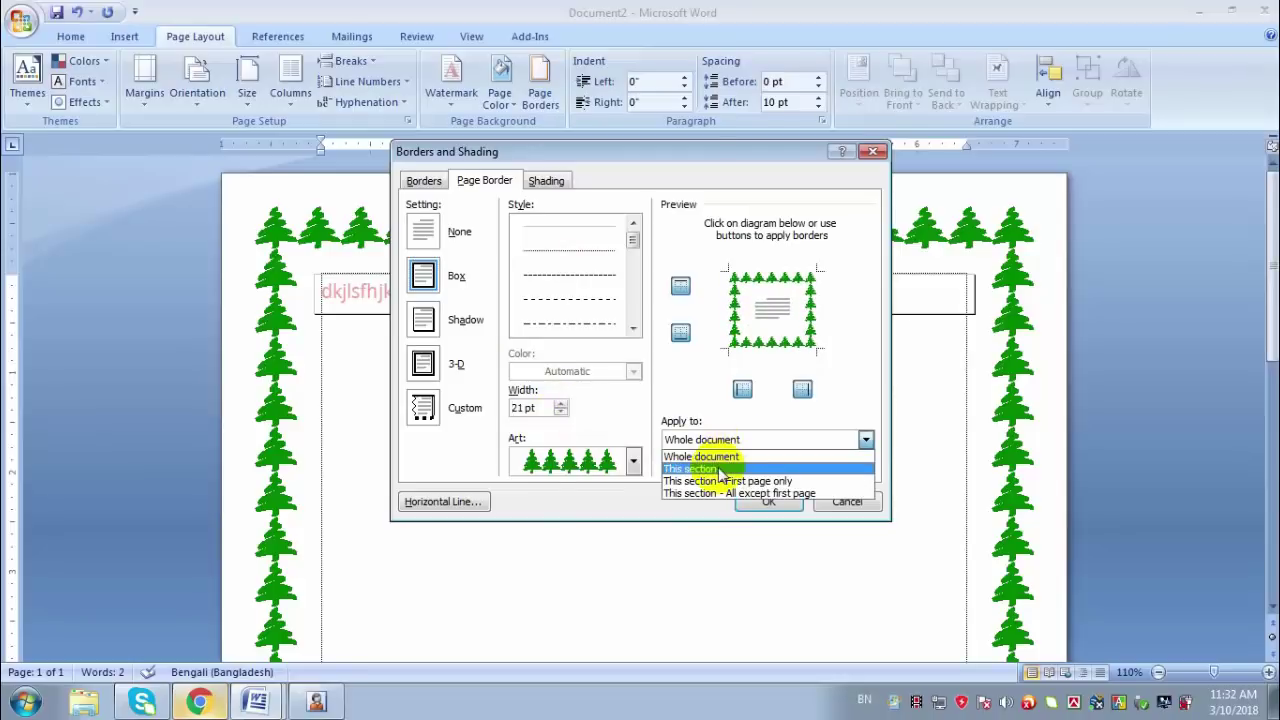
pyautogui.click(720, 468)
pyautogui.click(757, 441)
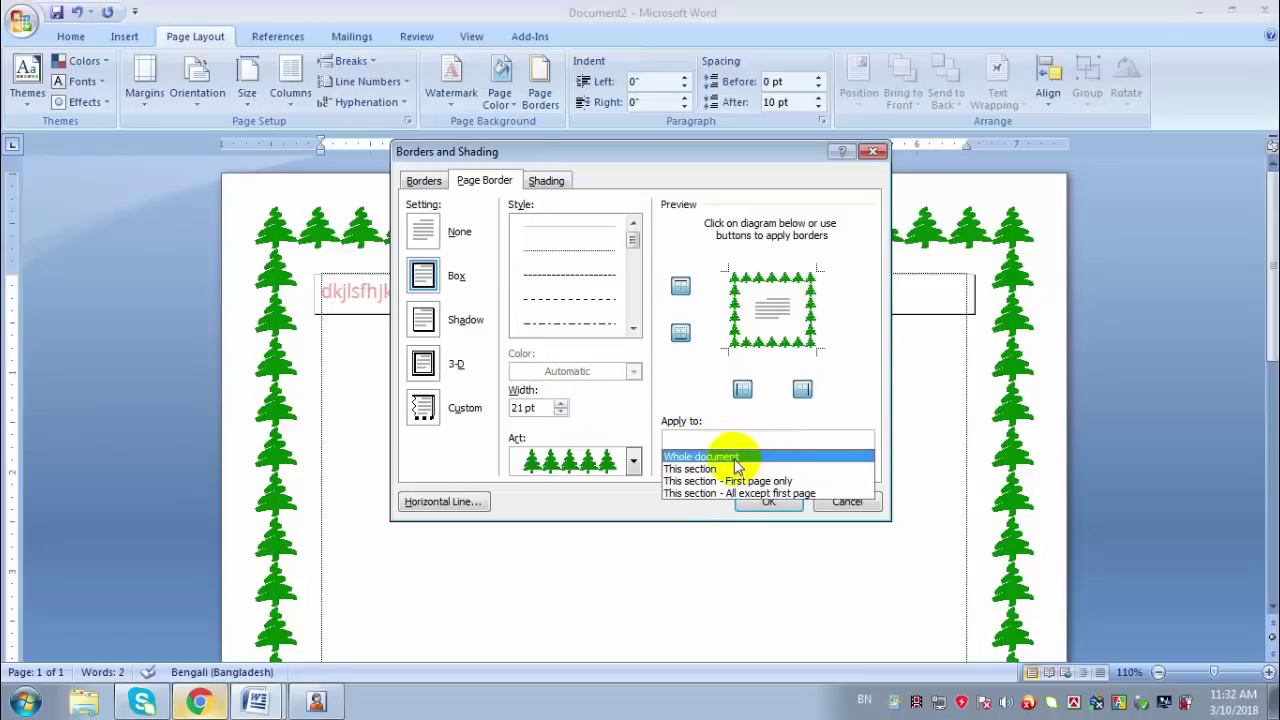
pyautogui.click(738, 456)
# Step: Try the Shadow, None and 3-D settings in the border preview
pyautogui.click(423, 320)
pyautogui.click(430, 238)
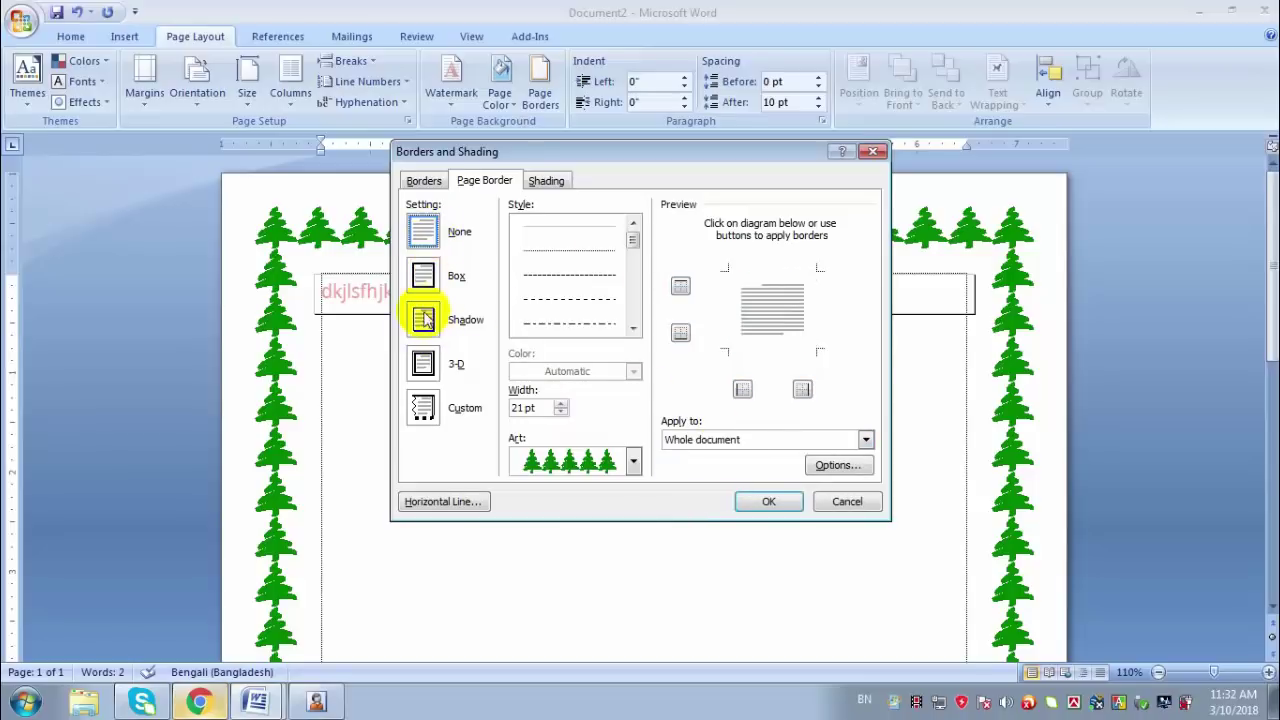
pyautogui.click(424, 364)
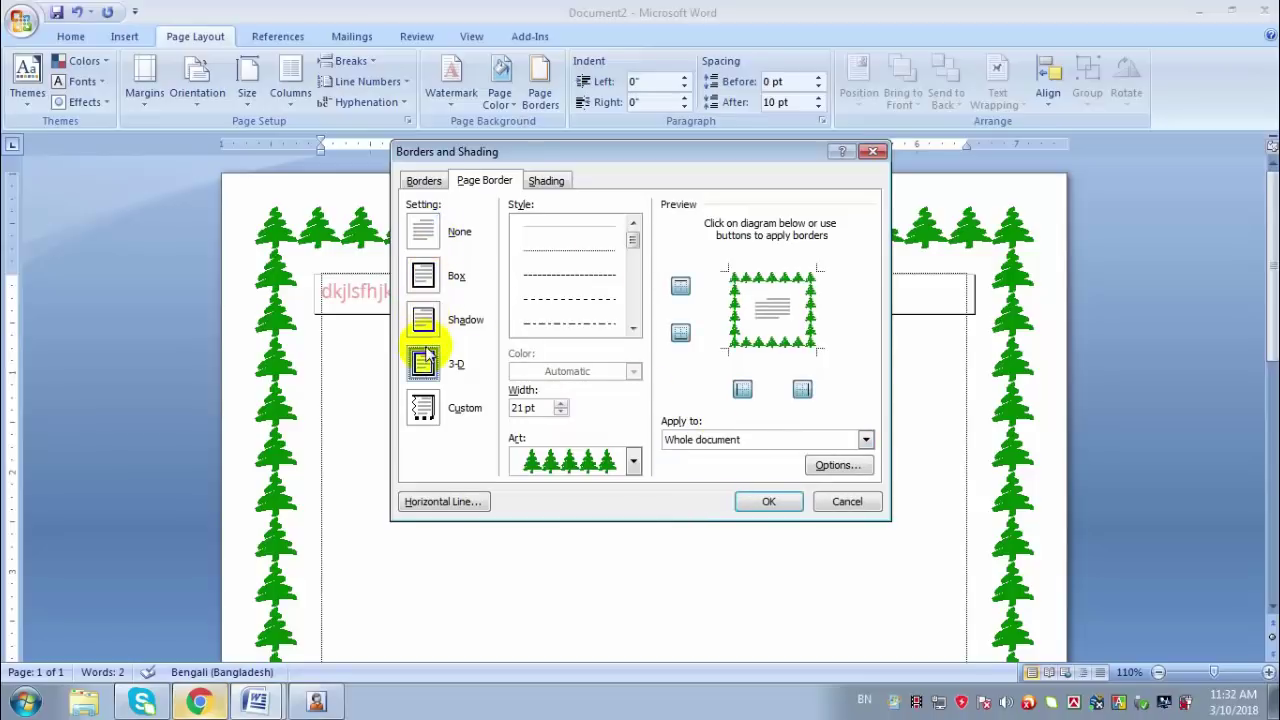
pyautogui.click(423, 234)
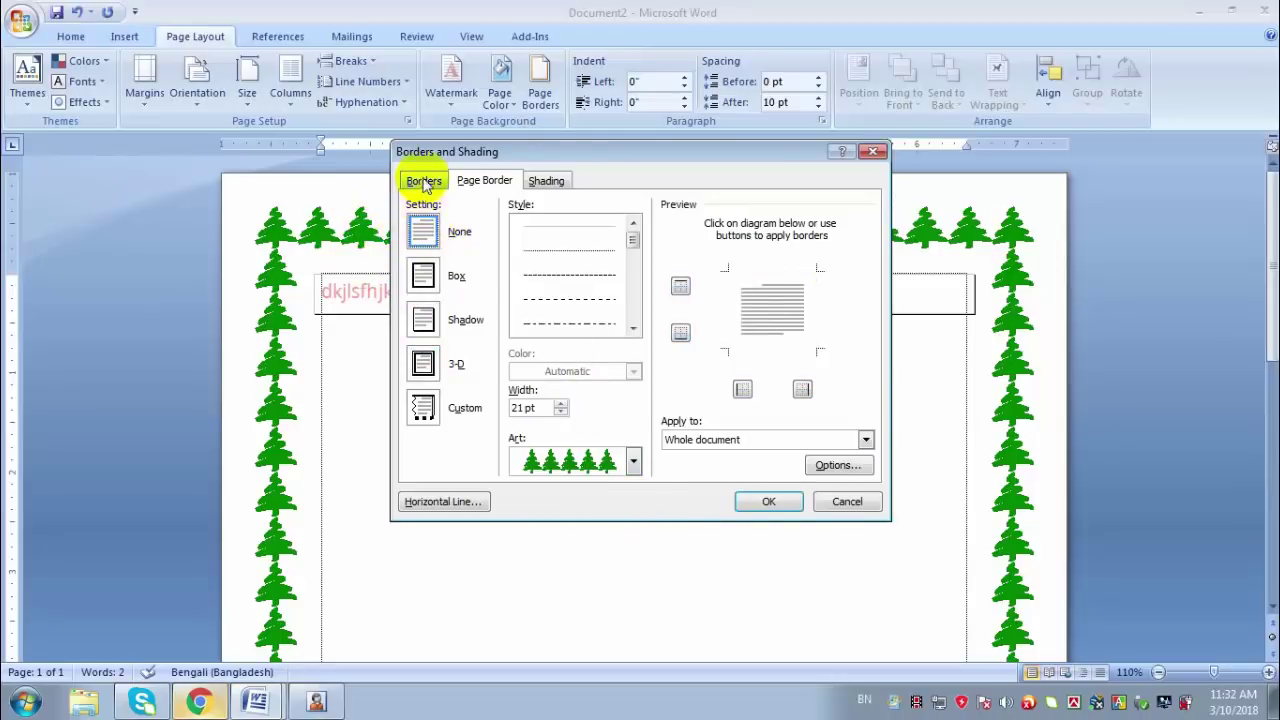
# Step: Set the Art list to (none), try 3-D and Custom, then cancel the dialog
pyautogui.click(612, 462)
pyautogui.moveTo(638, 515); pyautogui.dragTo(634, 480)
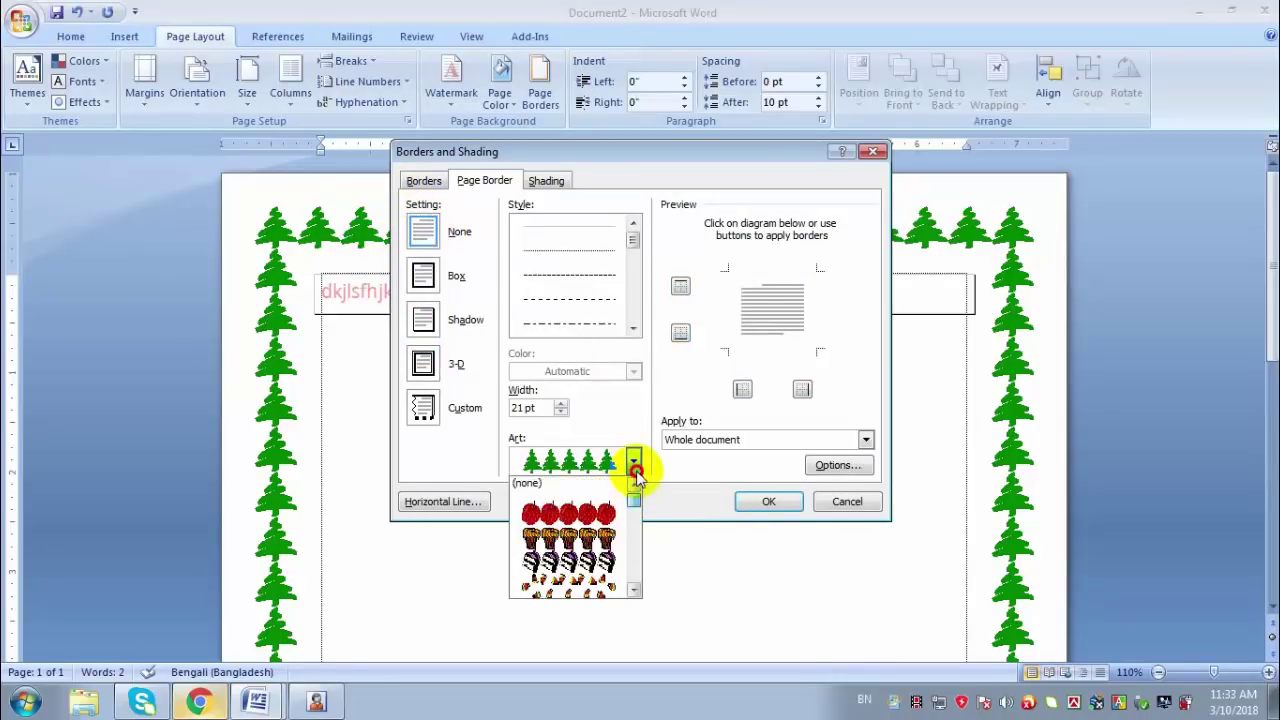
pyautogui.click(565, 490)
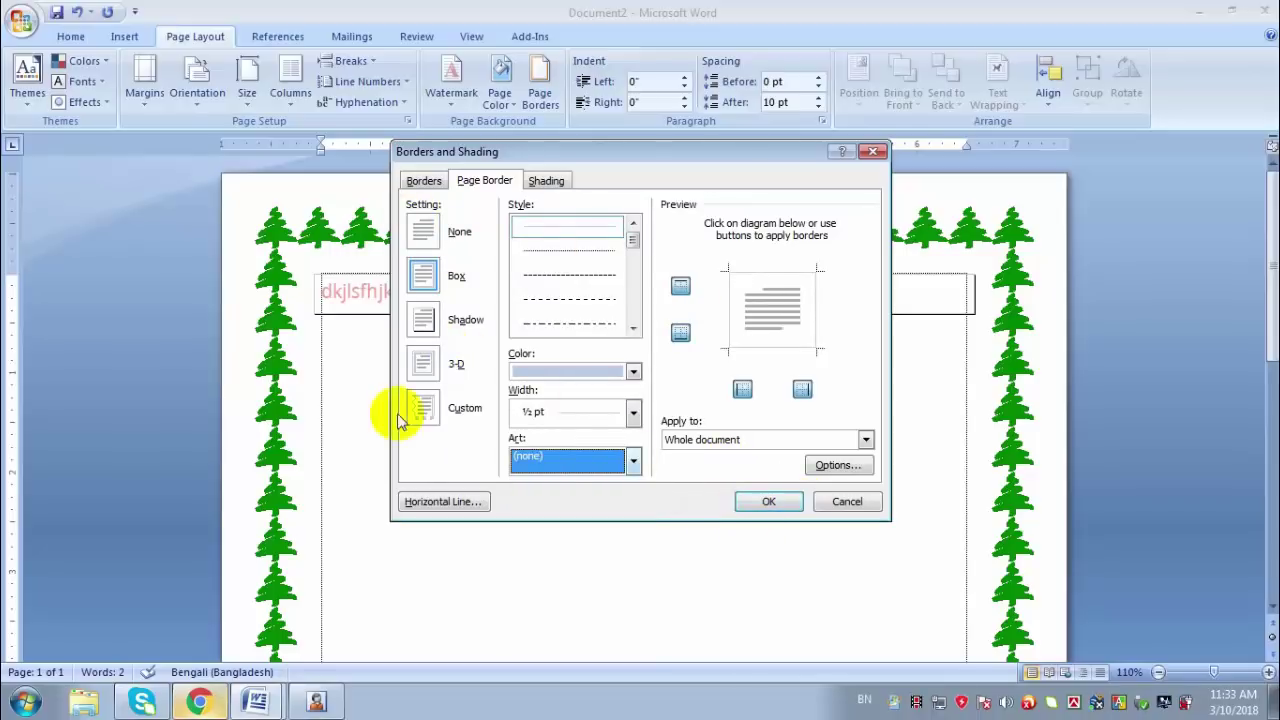
pyautogui.click(423, 364)
pyautogui.click(422, 407)
pyautogui.click(850, 502)
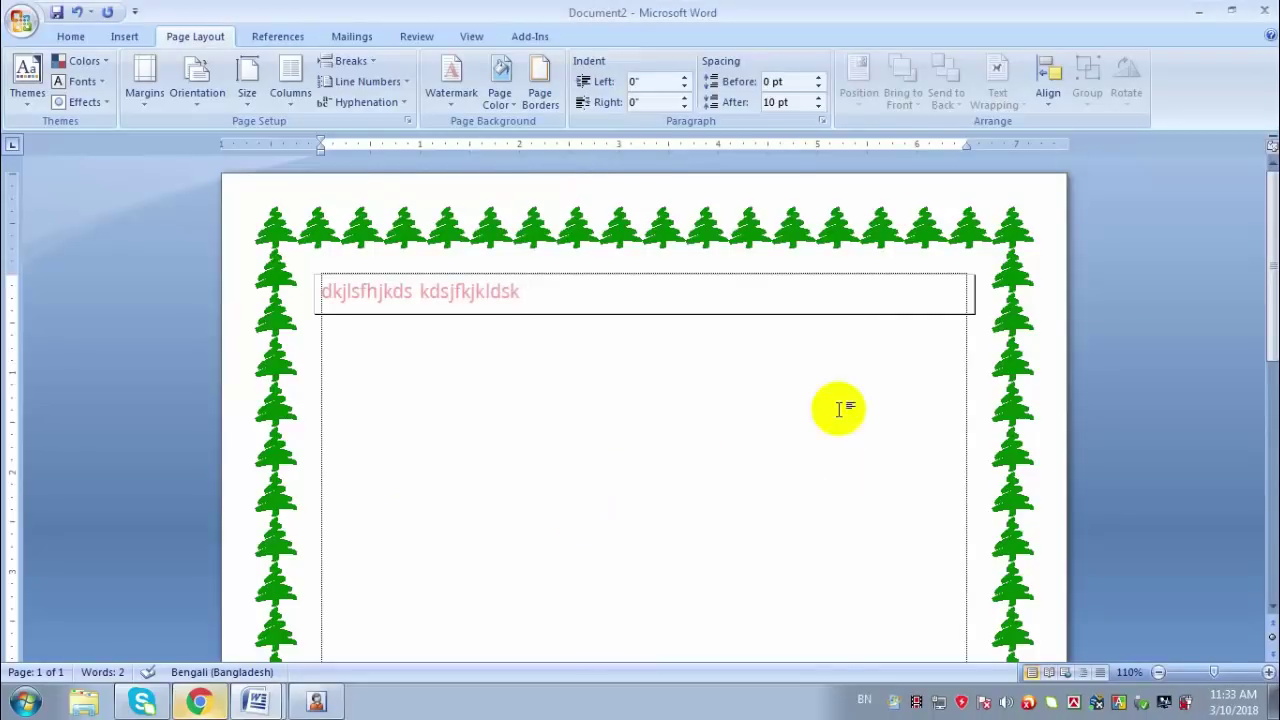
# Step: Create a new Blank document from the Office button's New option
pyautogui.click(808, 255)
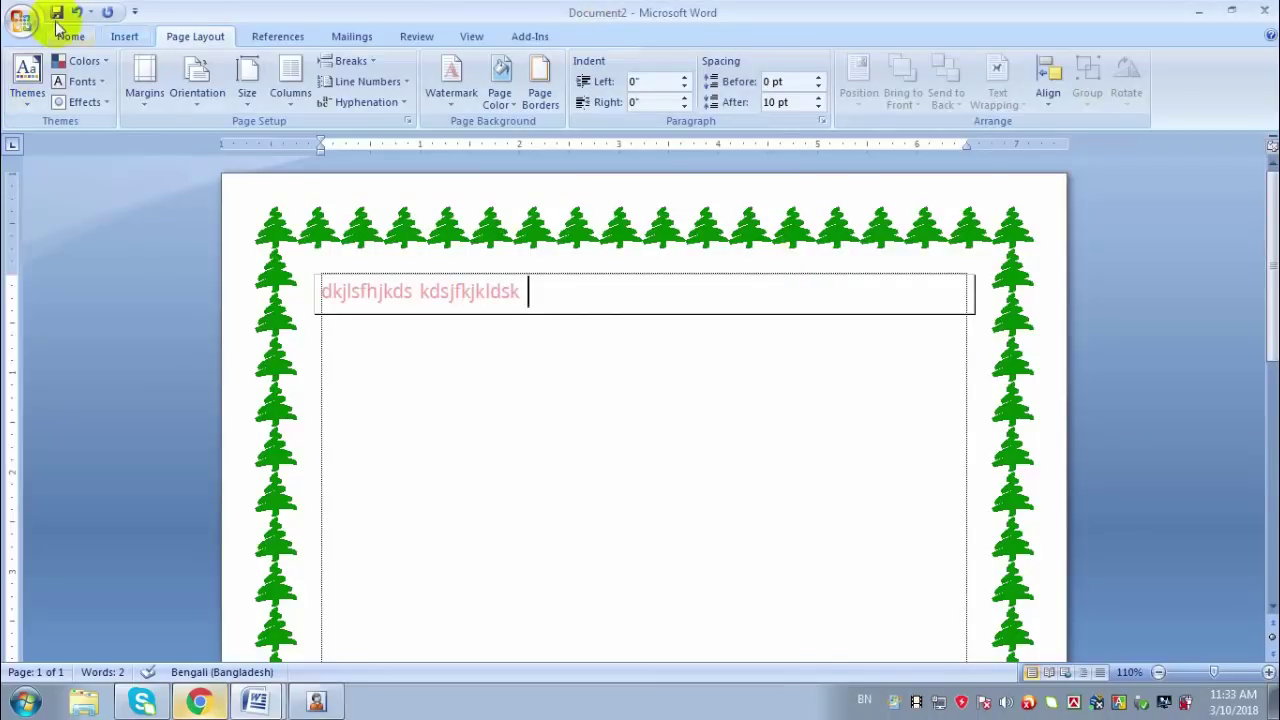
pyautogui.click(62, 66)
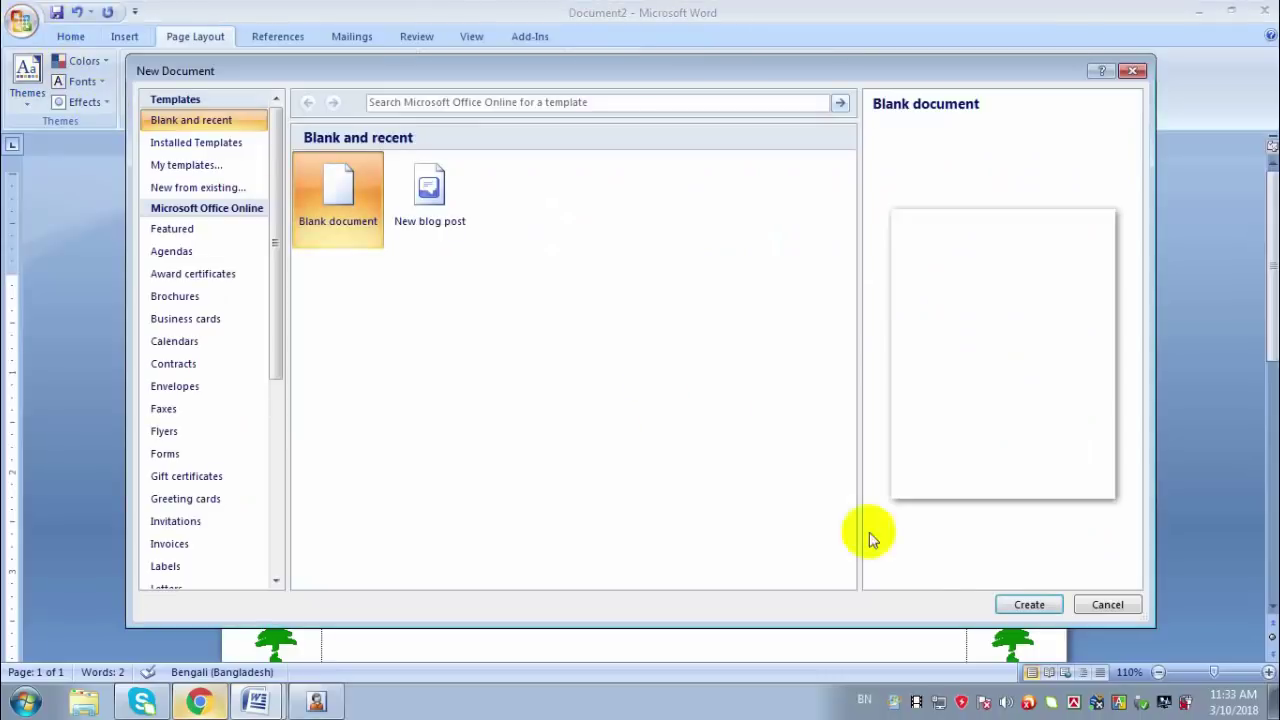
pyautogui.click(1025, 604)
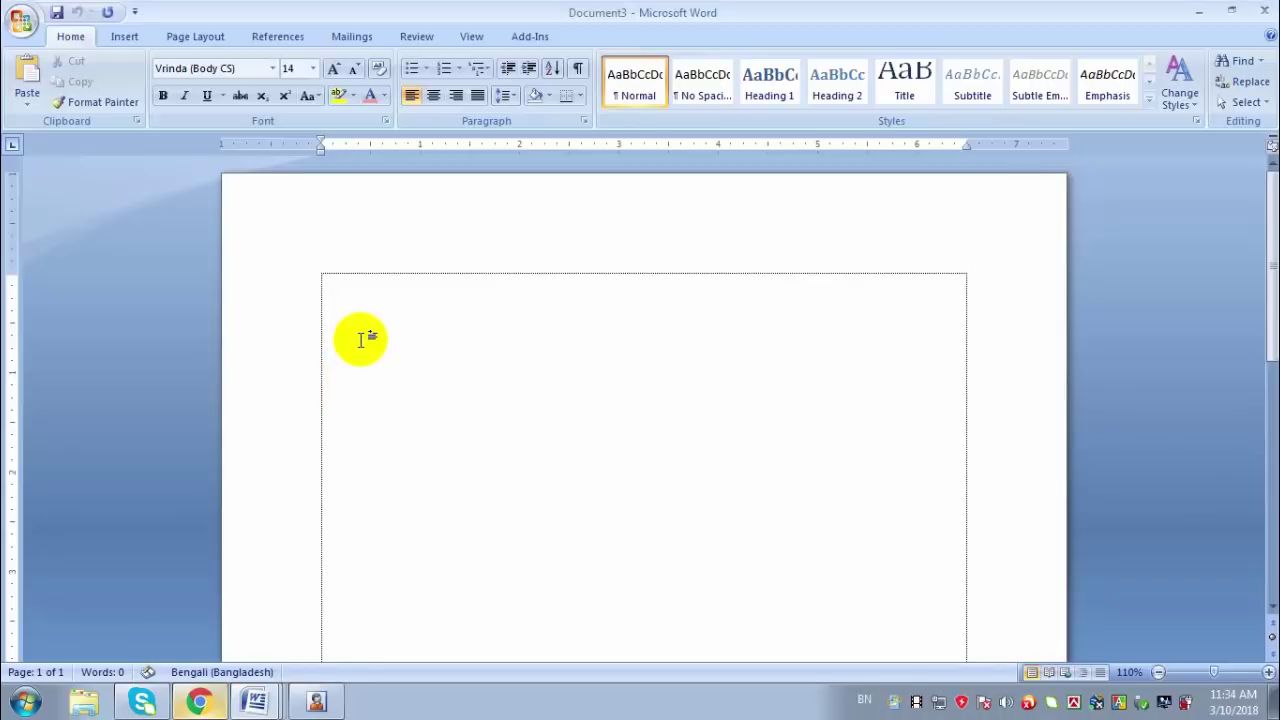
# Step: Set the envelope size to Size 6 3/4 in Envelope Options under Mailings > Envelopes
pyautogui.click(360, 40)
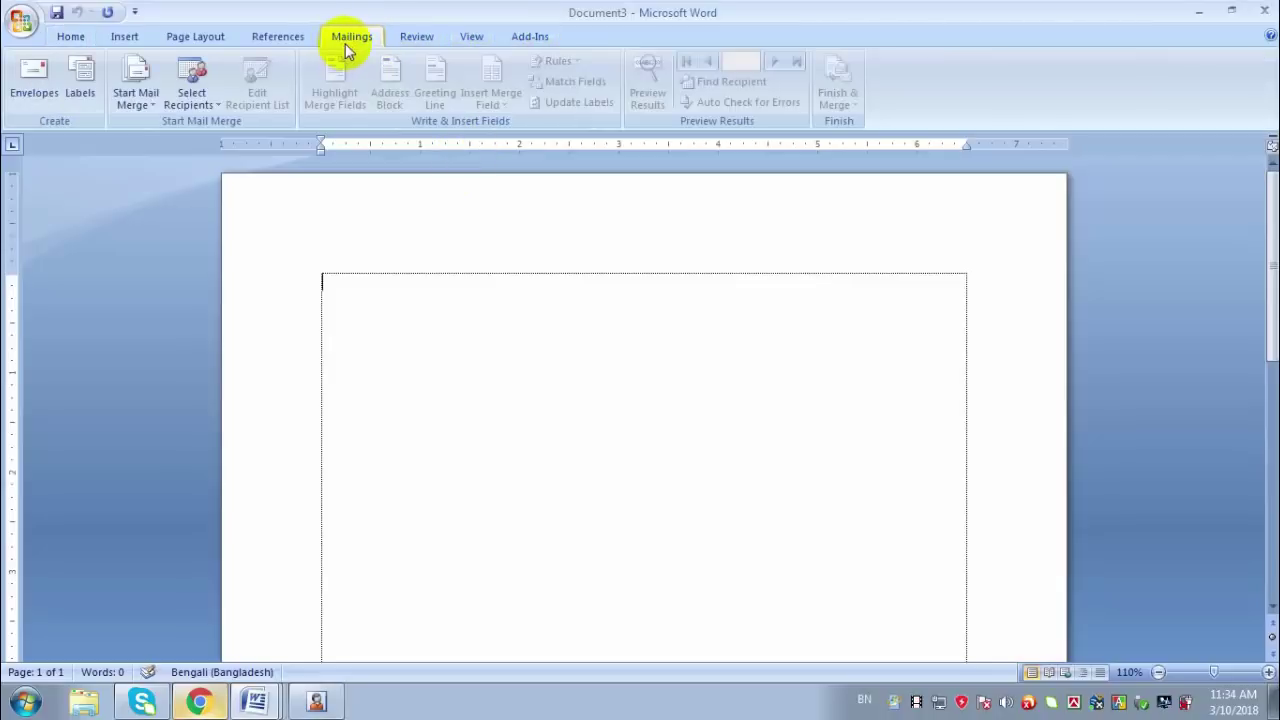
pyautogui.click(52, 80)
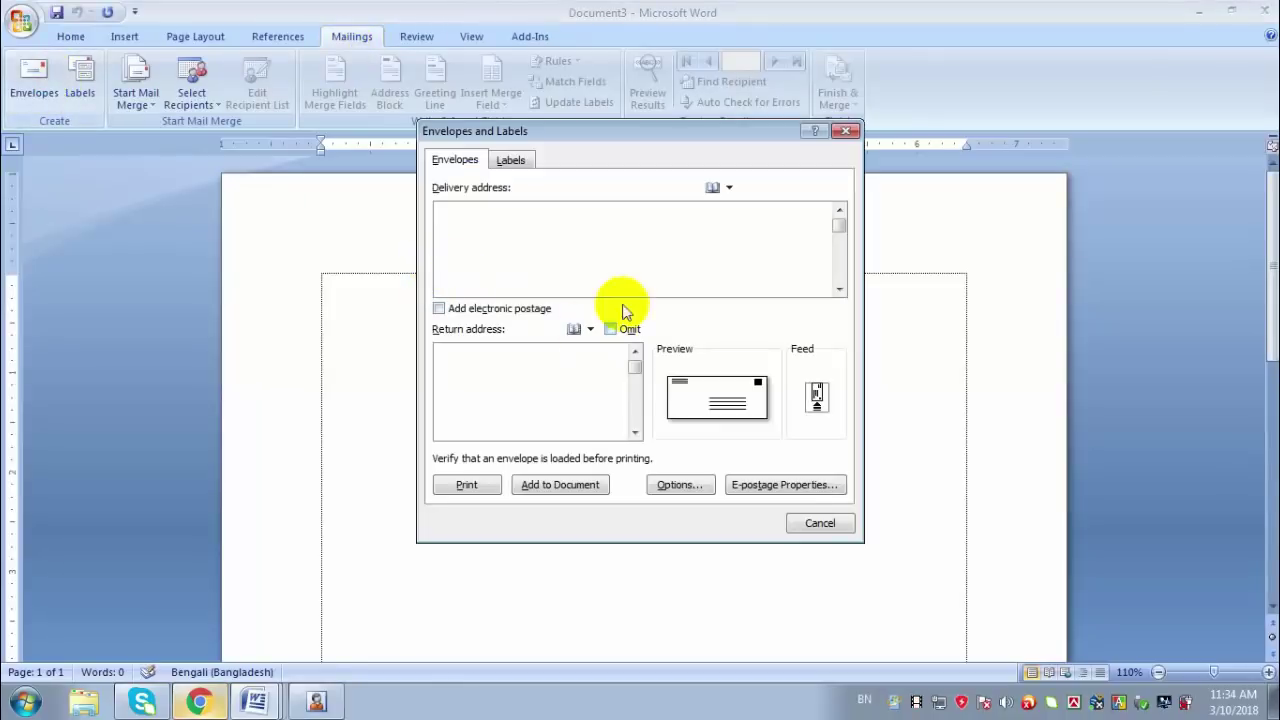
pyautogui.click(722, 402)
pyautogui.click(600, 221)
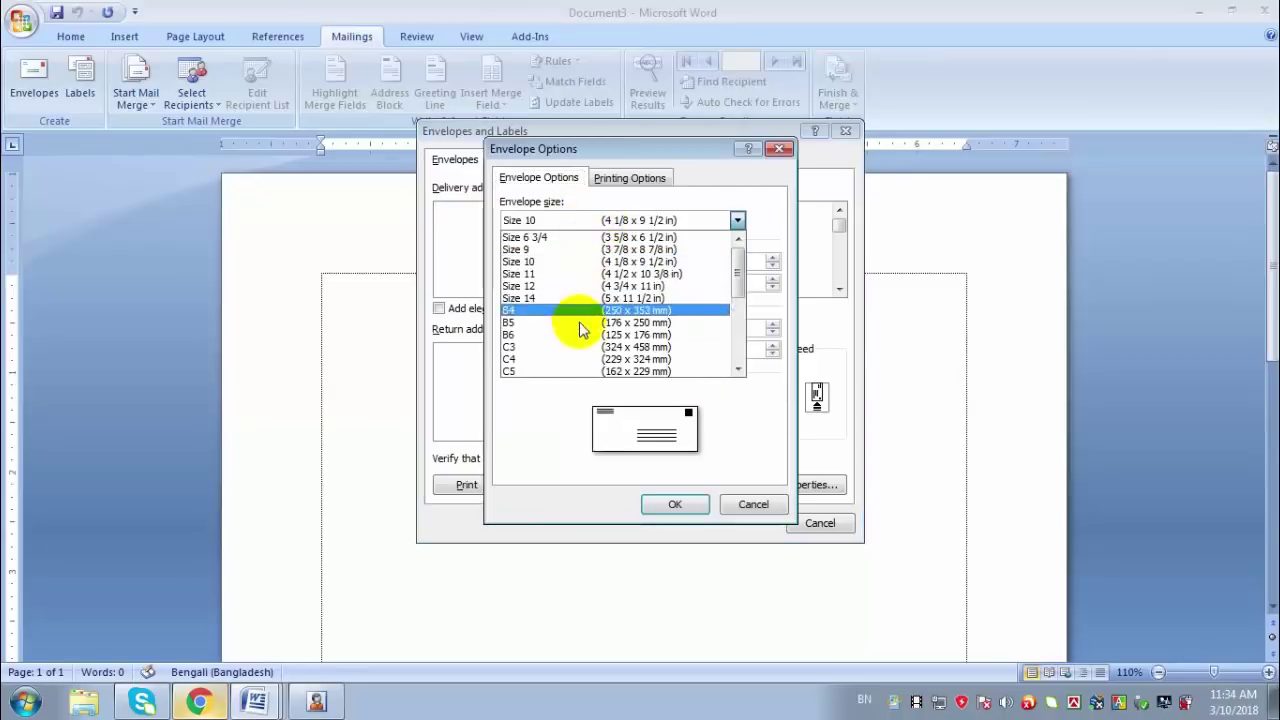
pyautogui.click(571, 237)
pyautogui.click(676, 505)
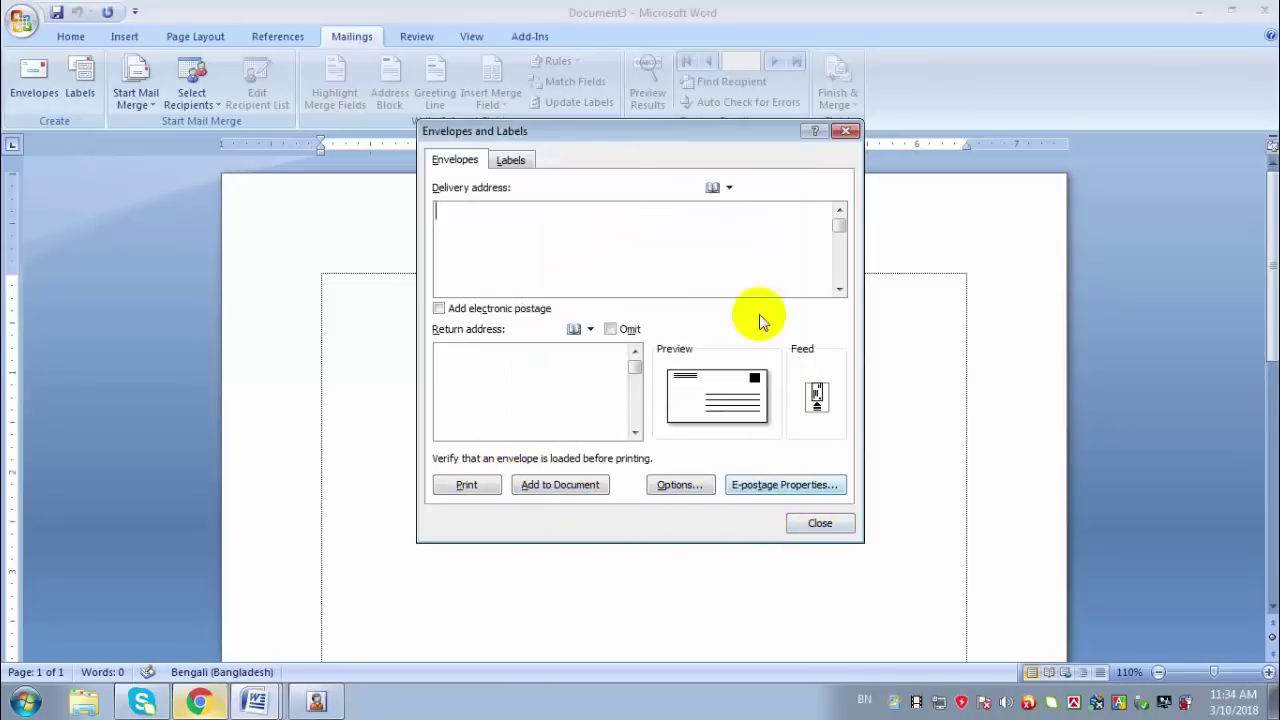
# Step: Type 'njsdhfjhdwsjfhj' as the return address and close Envelopes and Labels
pyautogui.moveTo(575, 148); pyautogui.dragTo(648, 172)
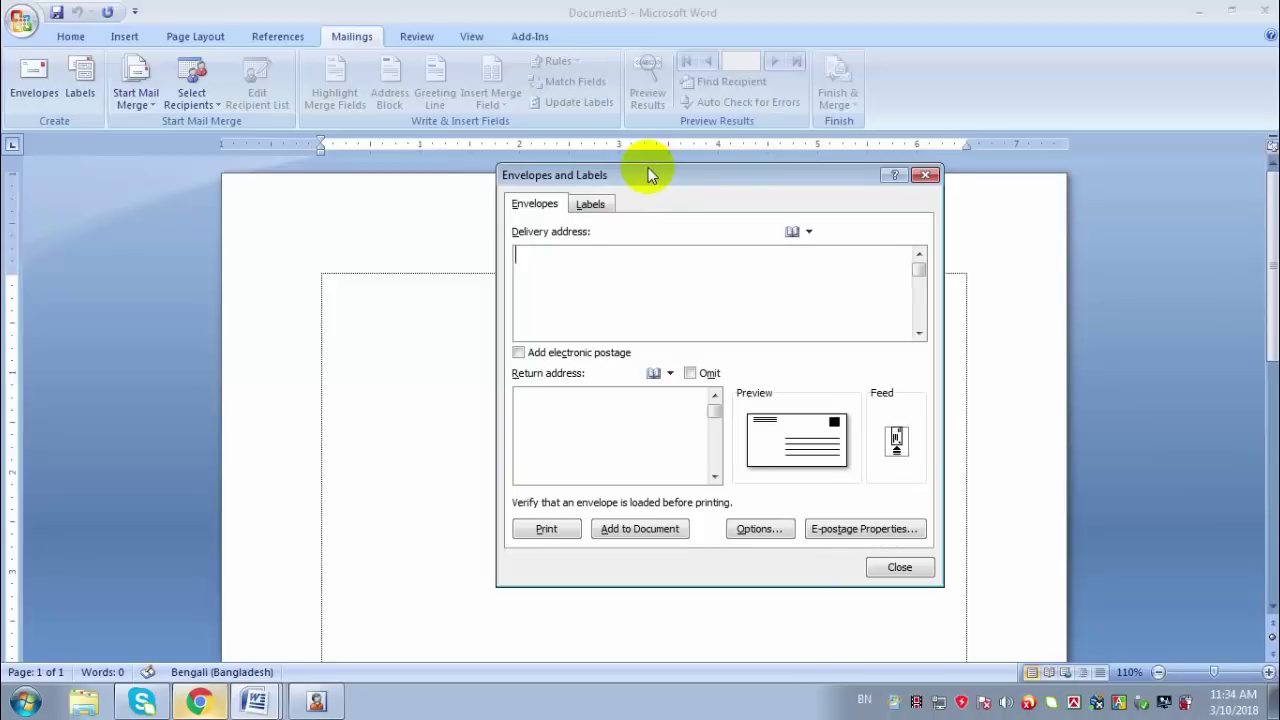
pyautogui.click(607, 438)
pyautogui.write('njsdhfjhdwsjfhjshfjhds')
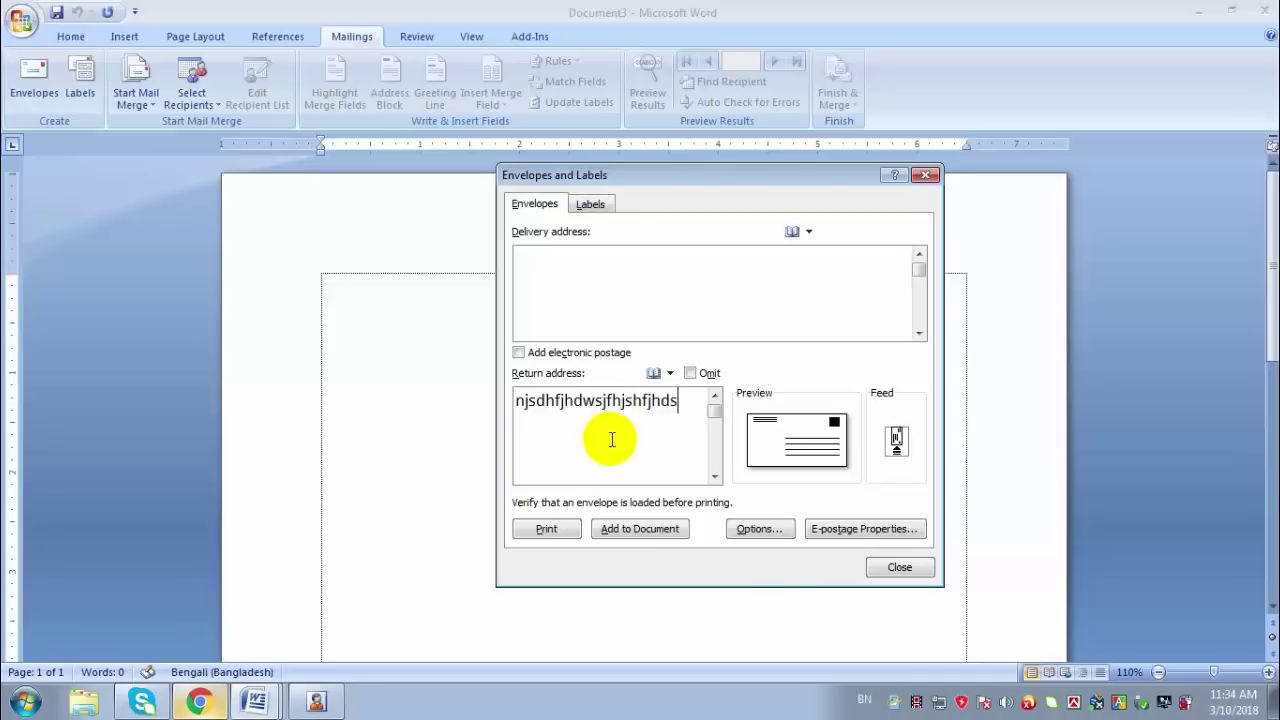
pyautogui.click(890, 568)
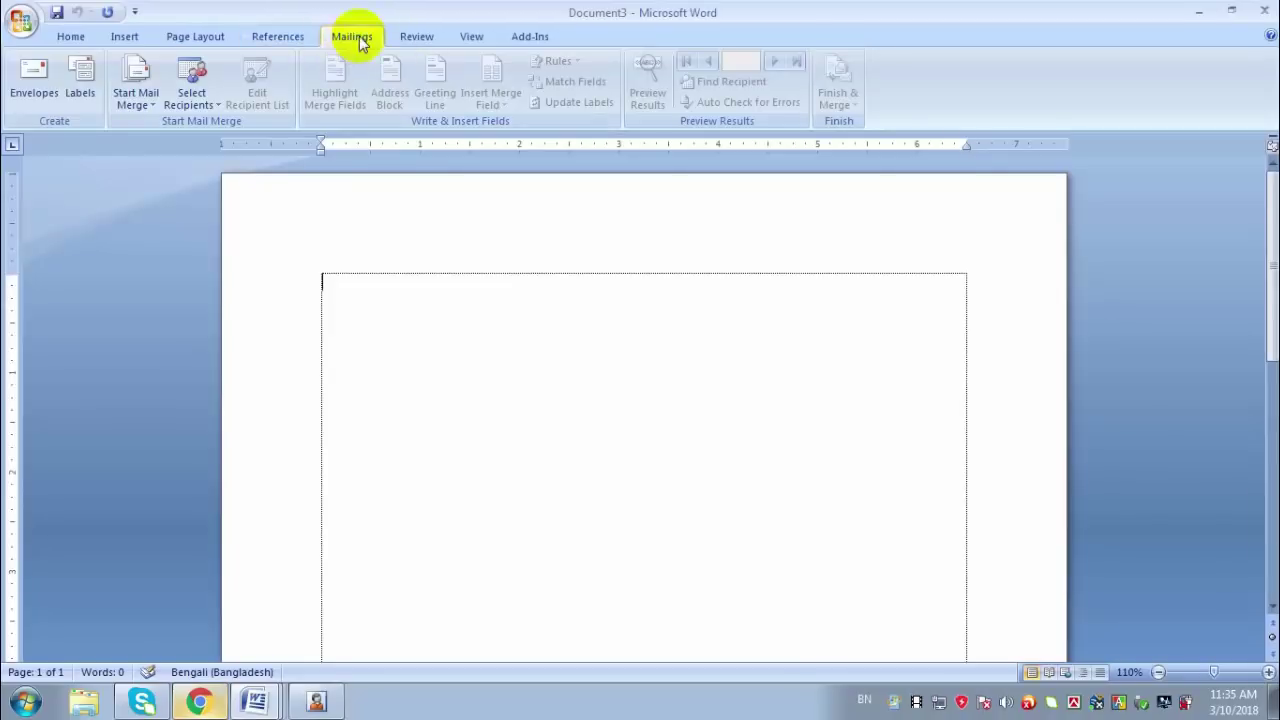
# Step: Open Mailings > Labels and switch between the Envelopes and Labels tabs, ending on Envelopes
pyautogui.click(80, 80)
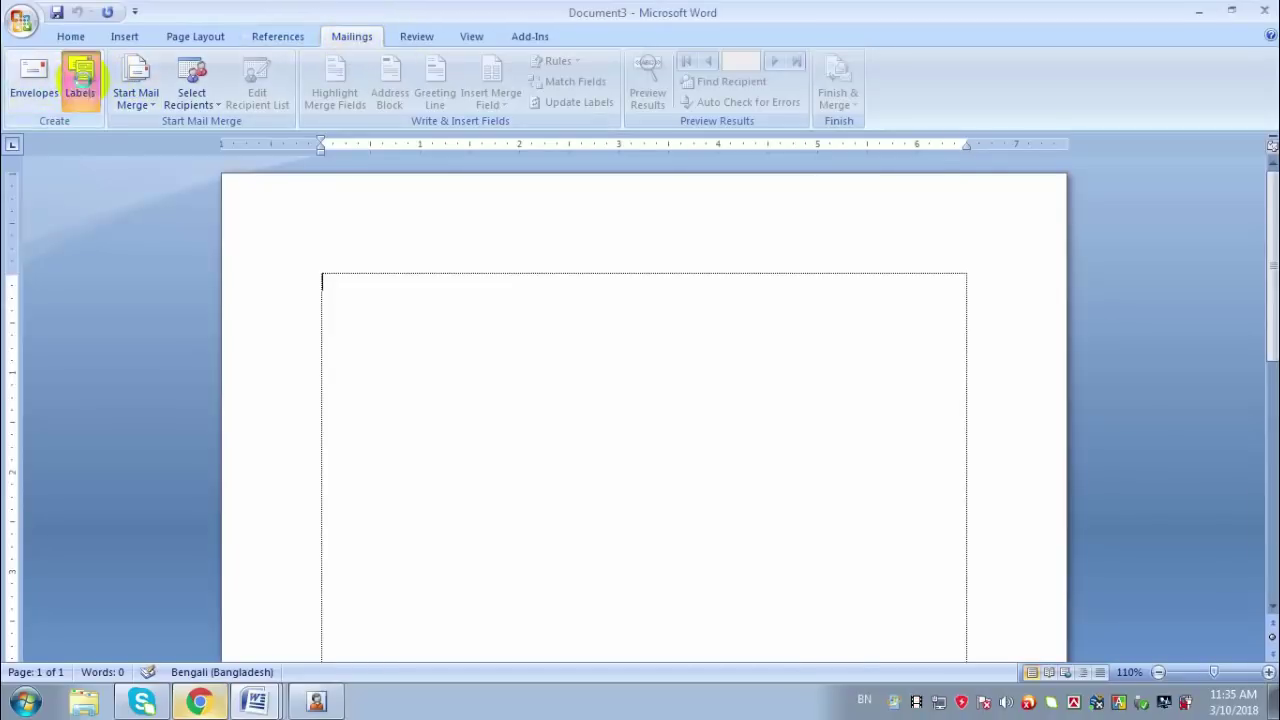
pyautogui.click(536, 206)
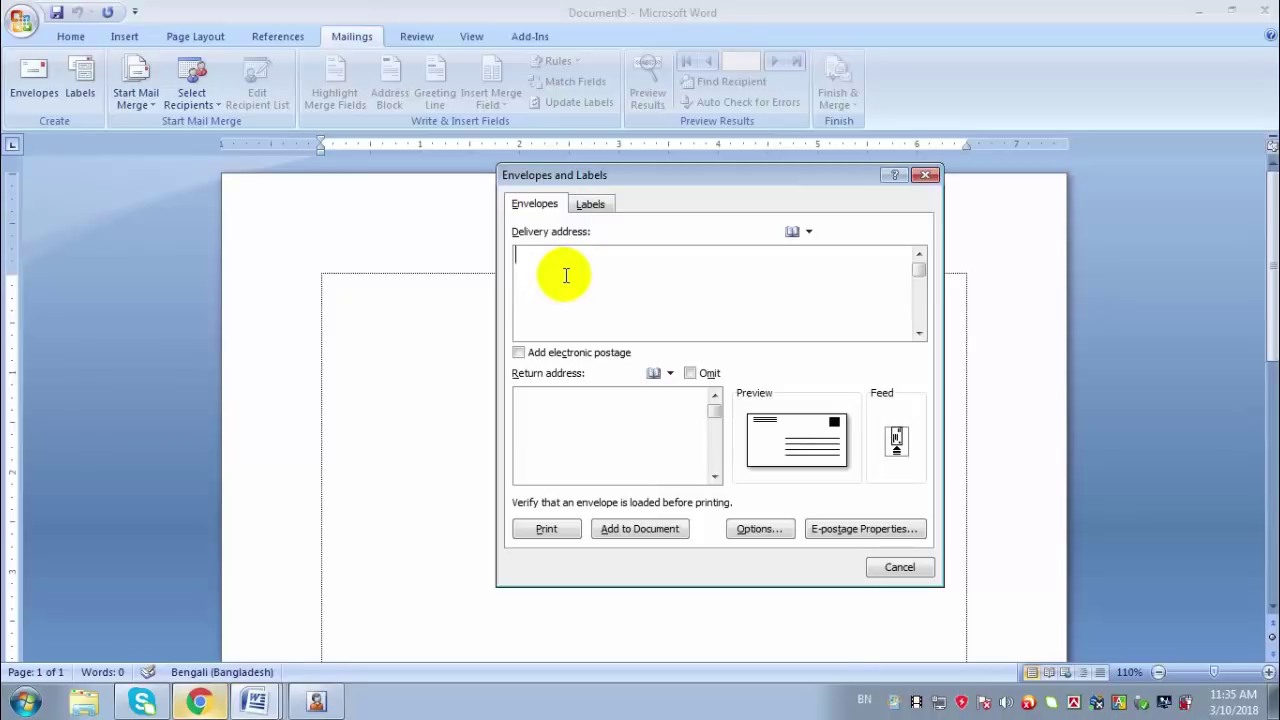
pyautogui.click(591, 204)
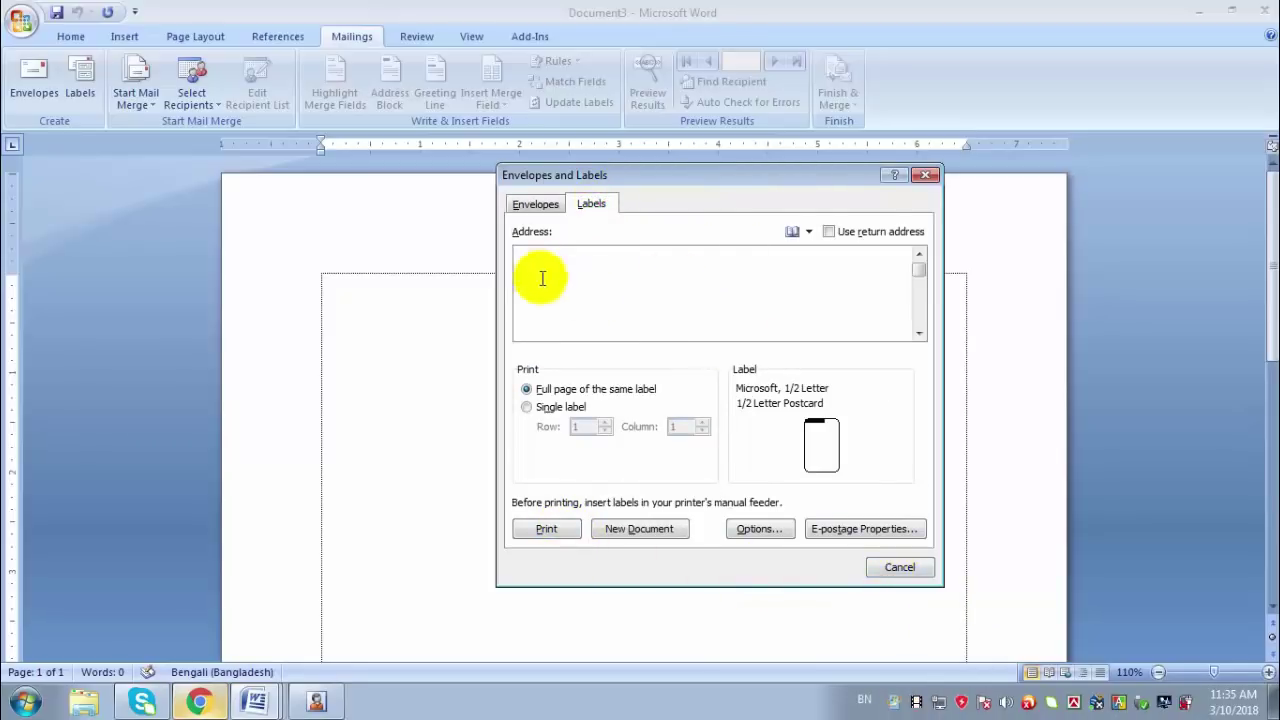
pyautogui.click(535, 206)
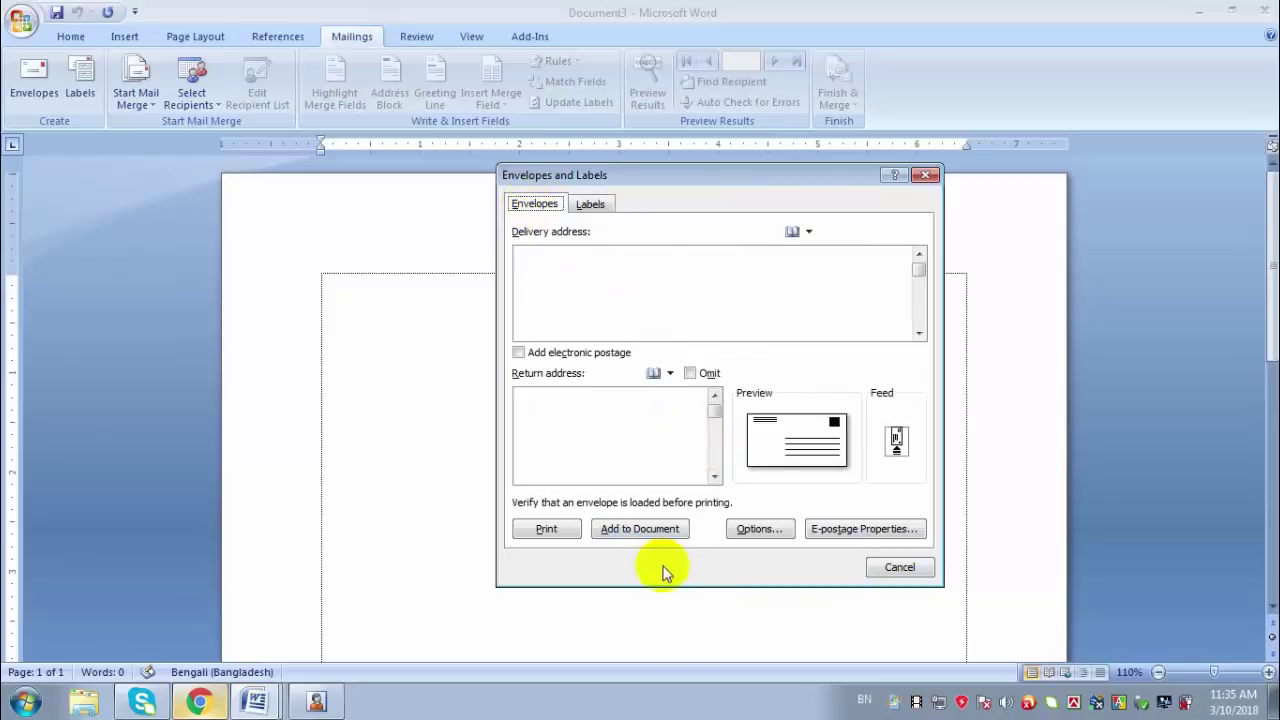
# Step: Select the M65 envelope size in Envelope Options, then cancel without keeping it
pyautogui.click(759, 530)
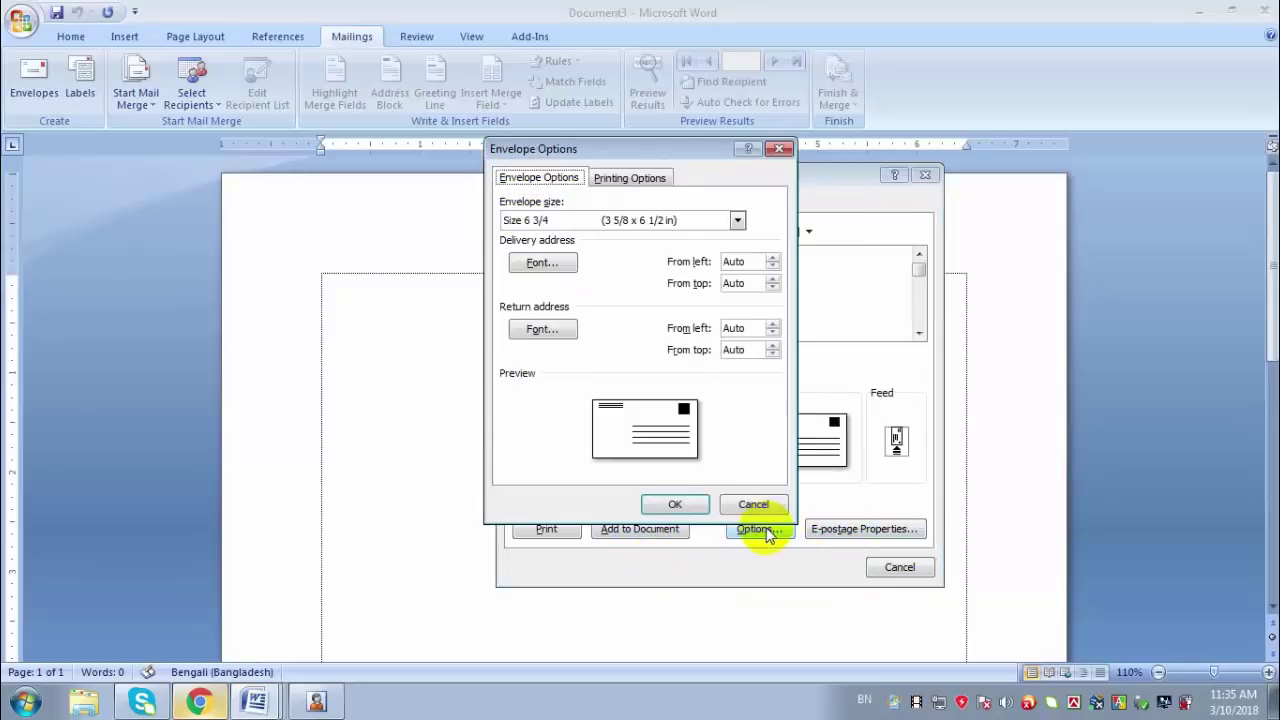
pyautogui.click(642, 220)
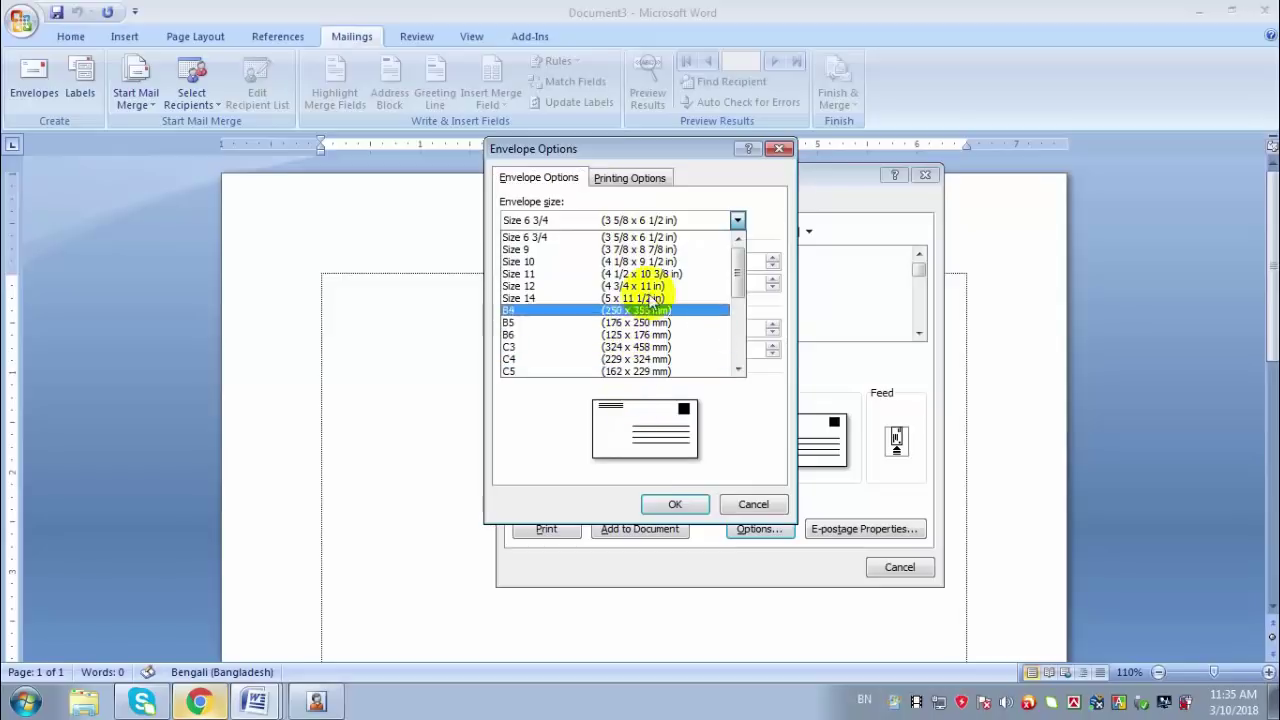
pyautogui.moveTo(737, 277); pyautogui.dragTo(734, 357)
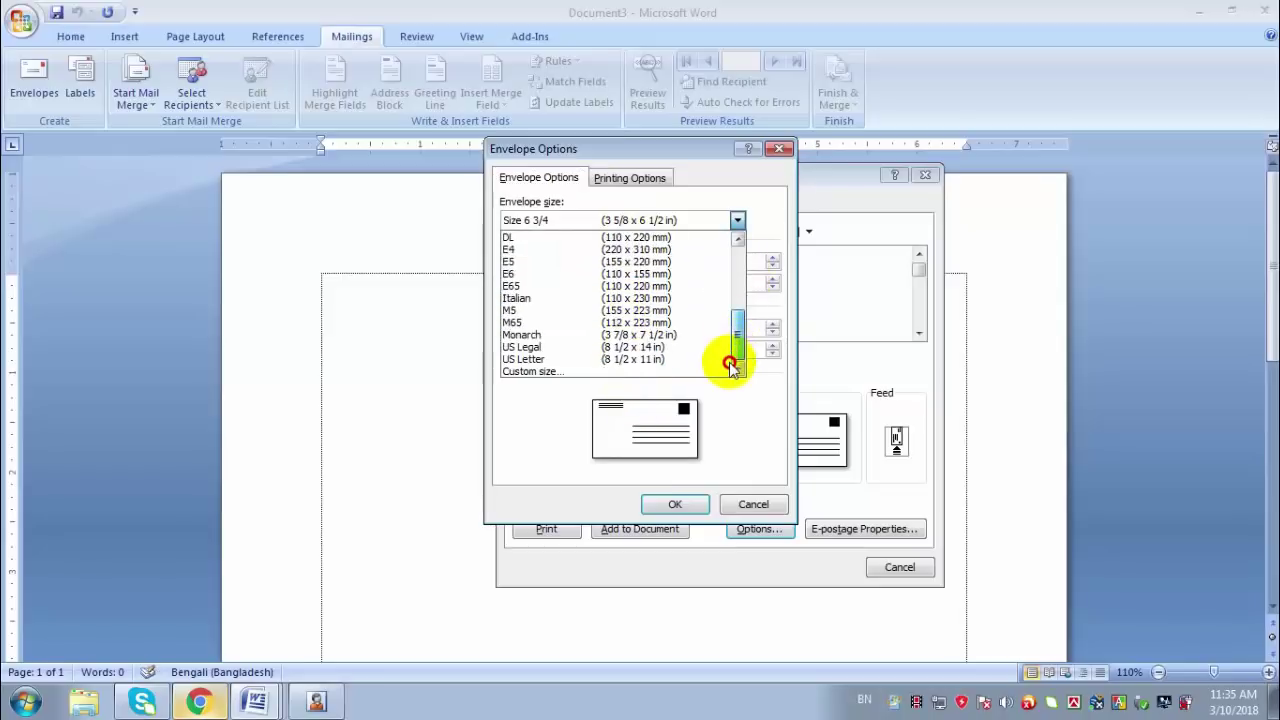
pyautogui.click(580, 322)
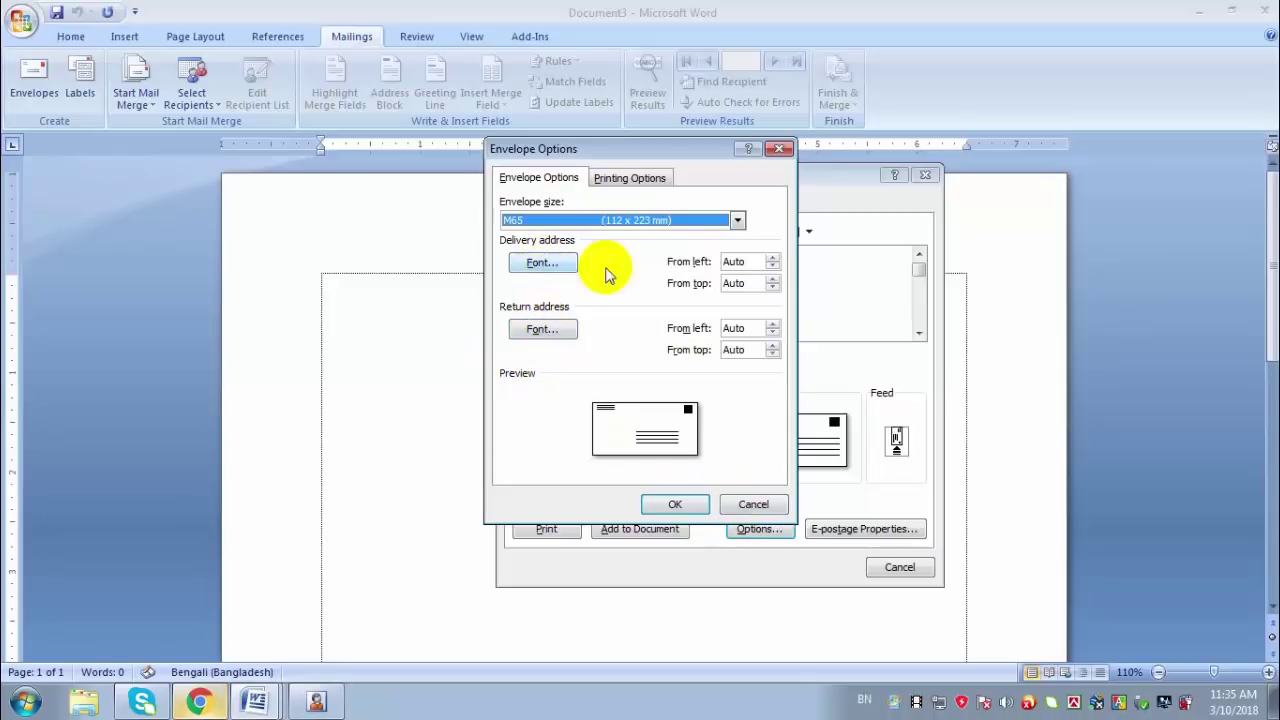
pyautogui.click(754, 506)
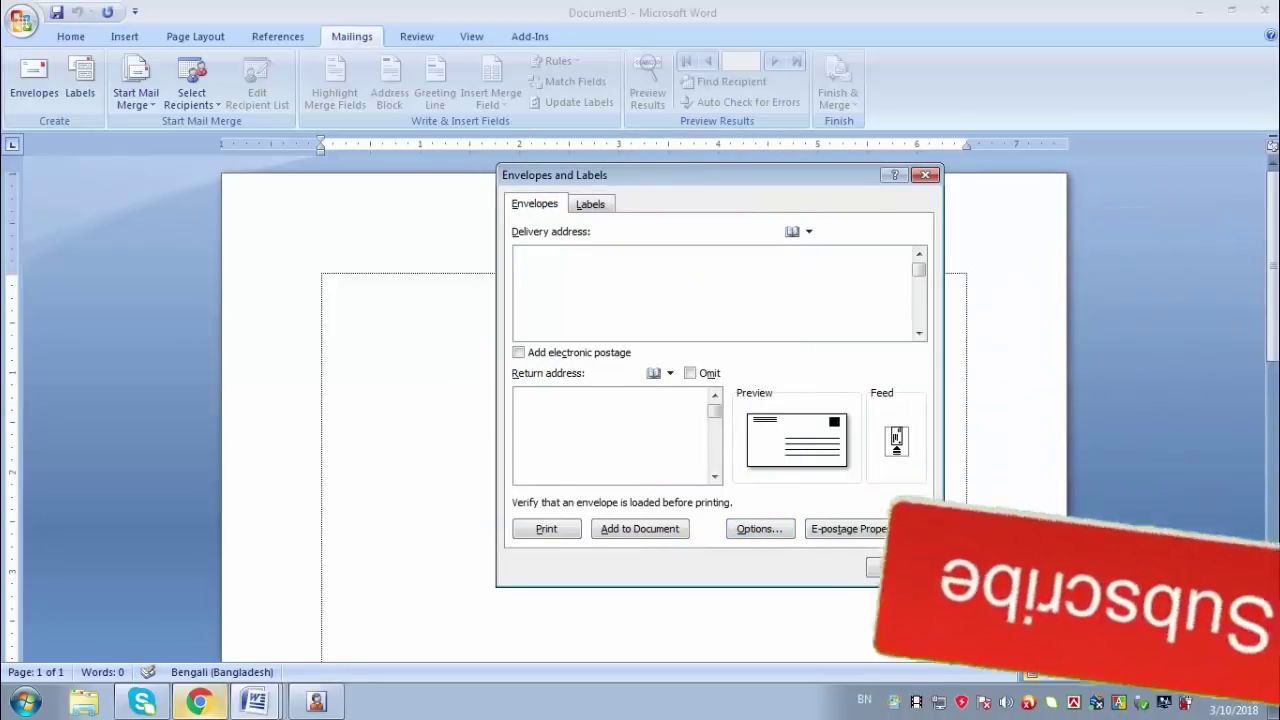